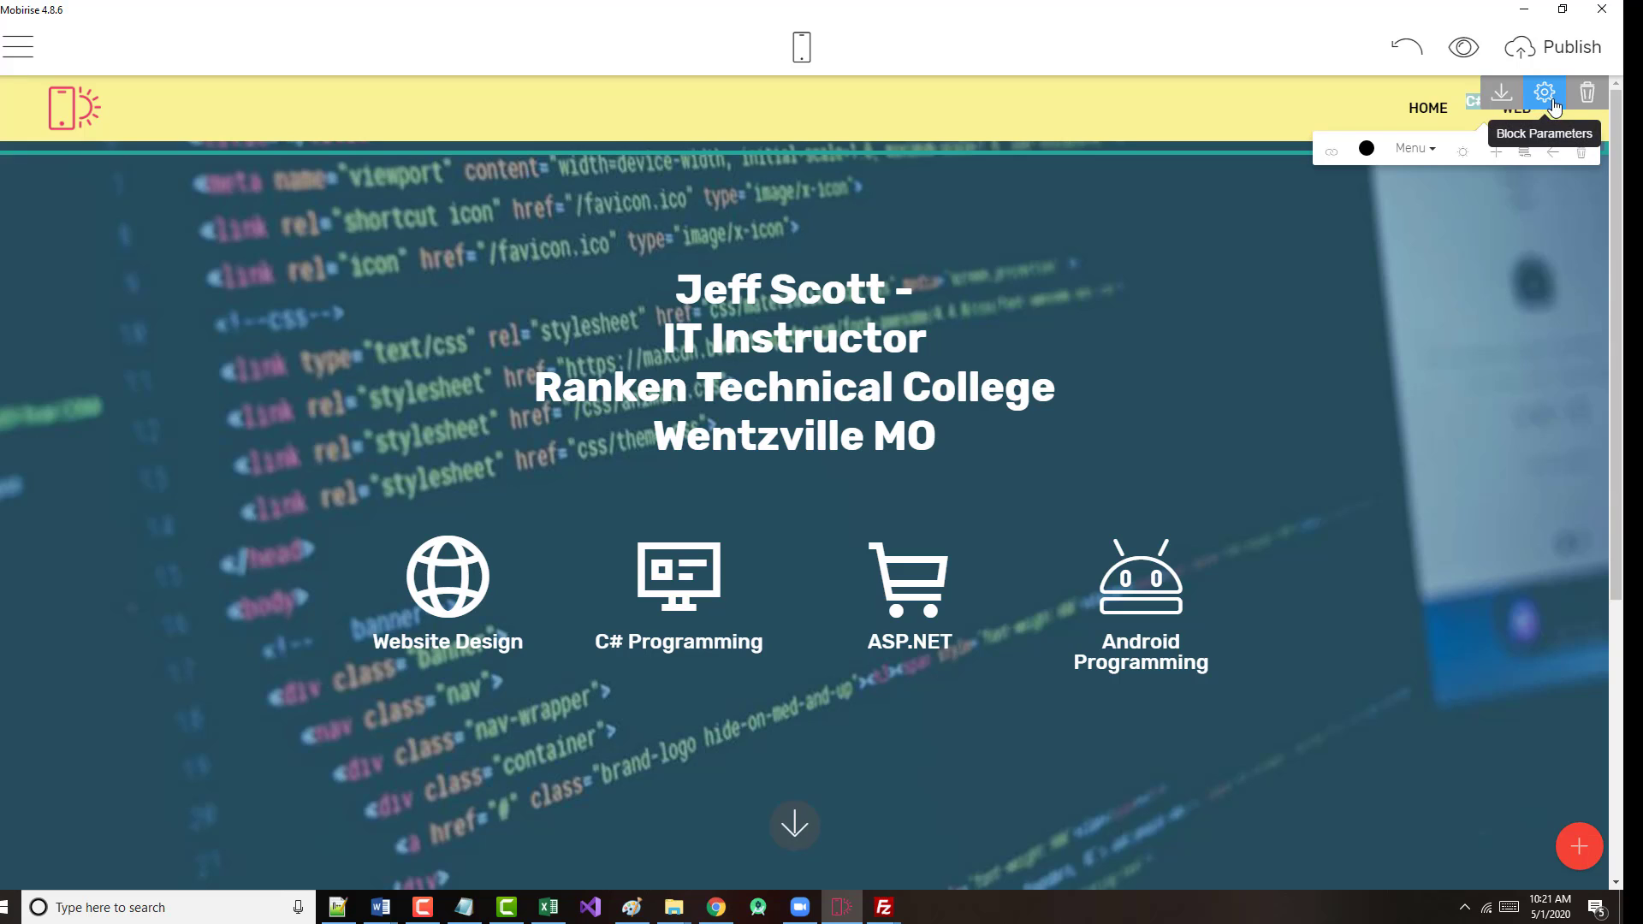
- Delete the C# item from the navigation menu in the site header
{"action": "left_click", "coordinate": [1544, 92]}
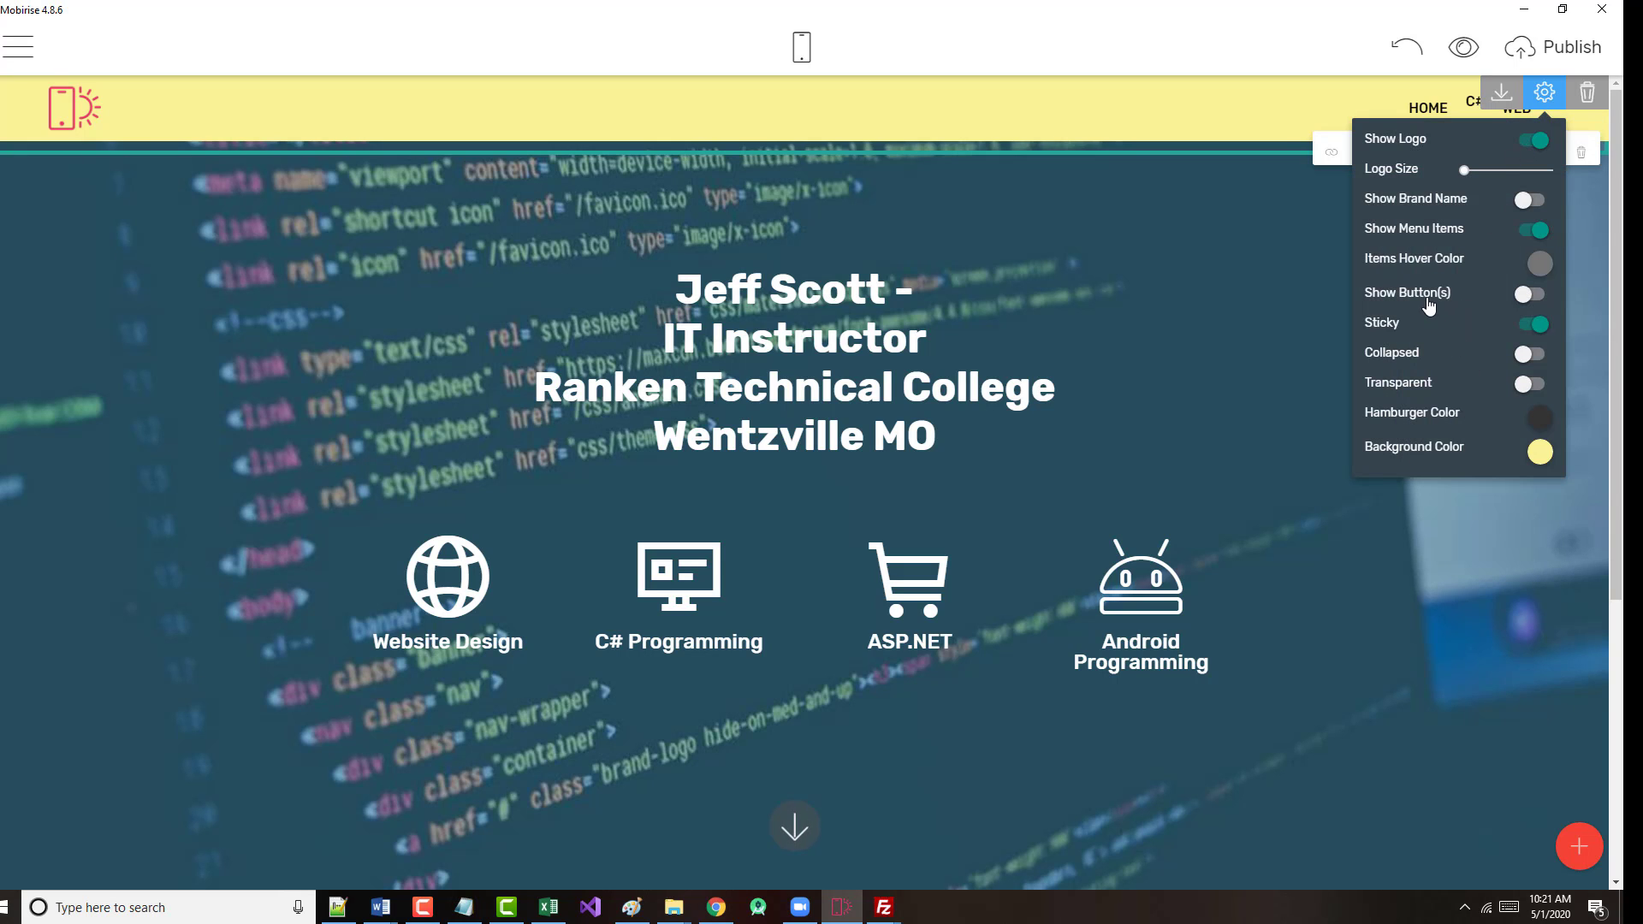
{"action": "left_click", "coordinate": [1213, 122]}
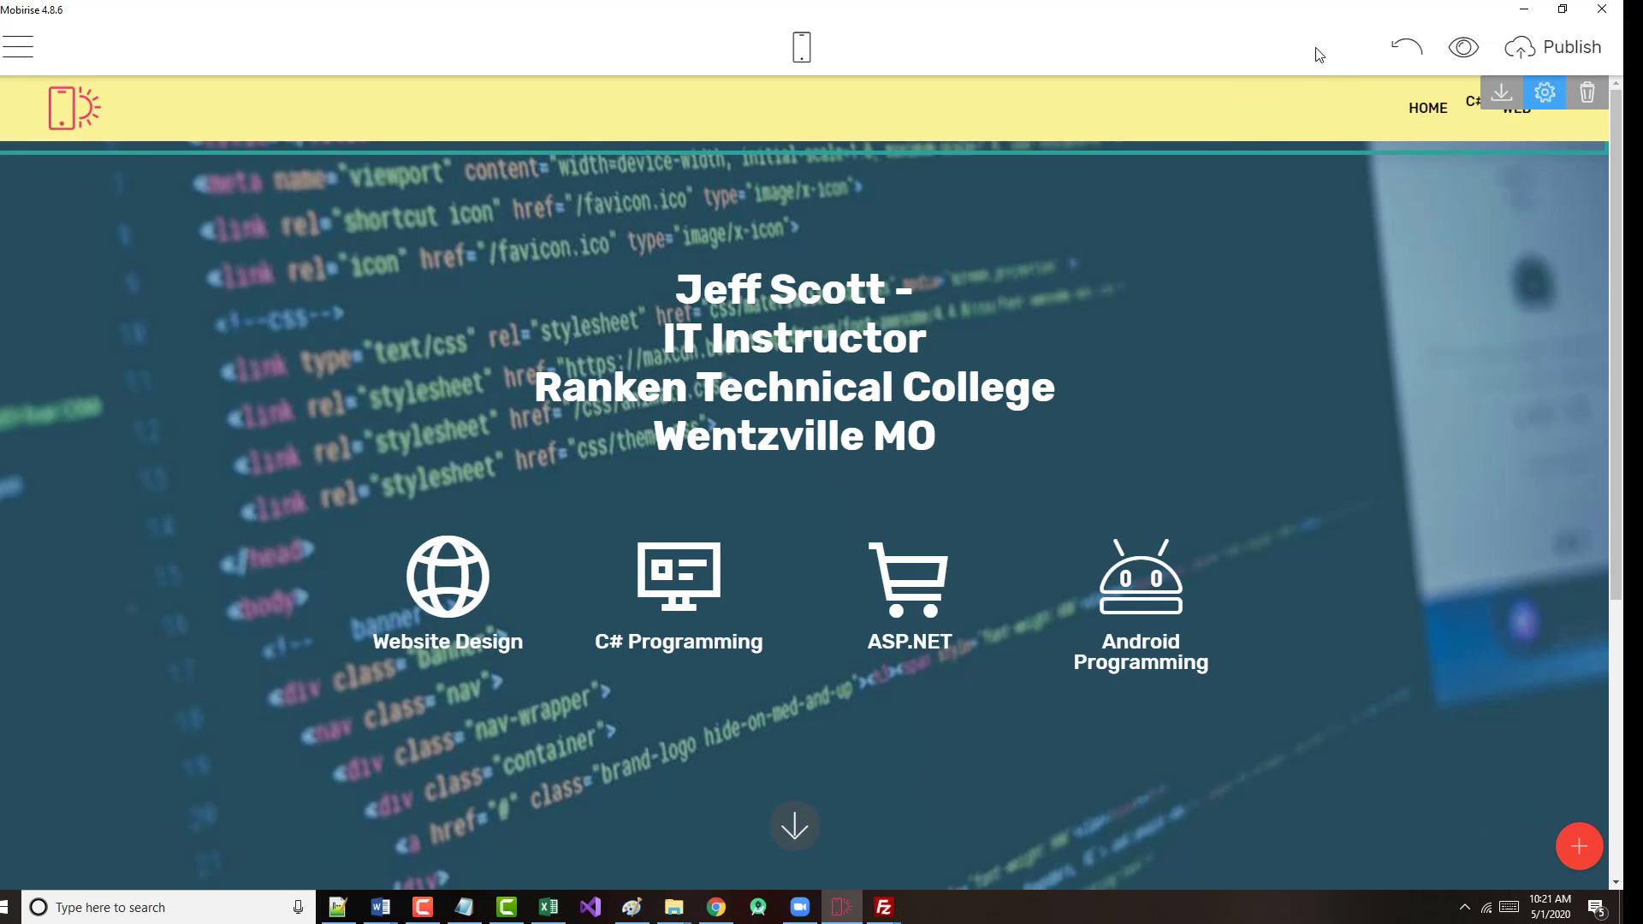
{"action": "left_click", "coordinate": [1473, 103]}
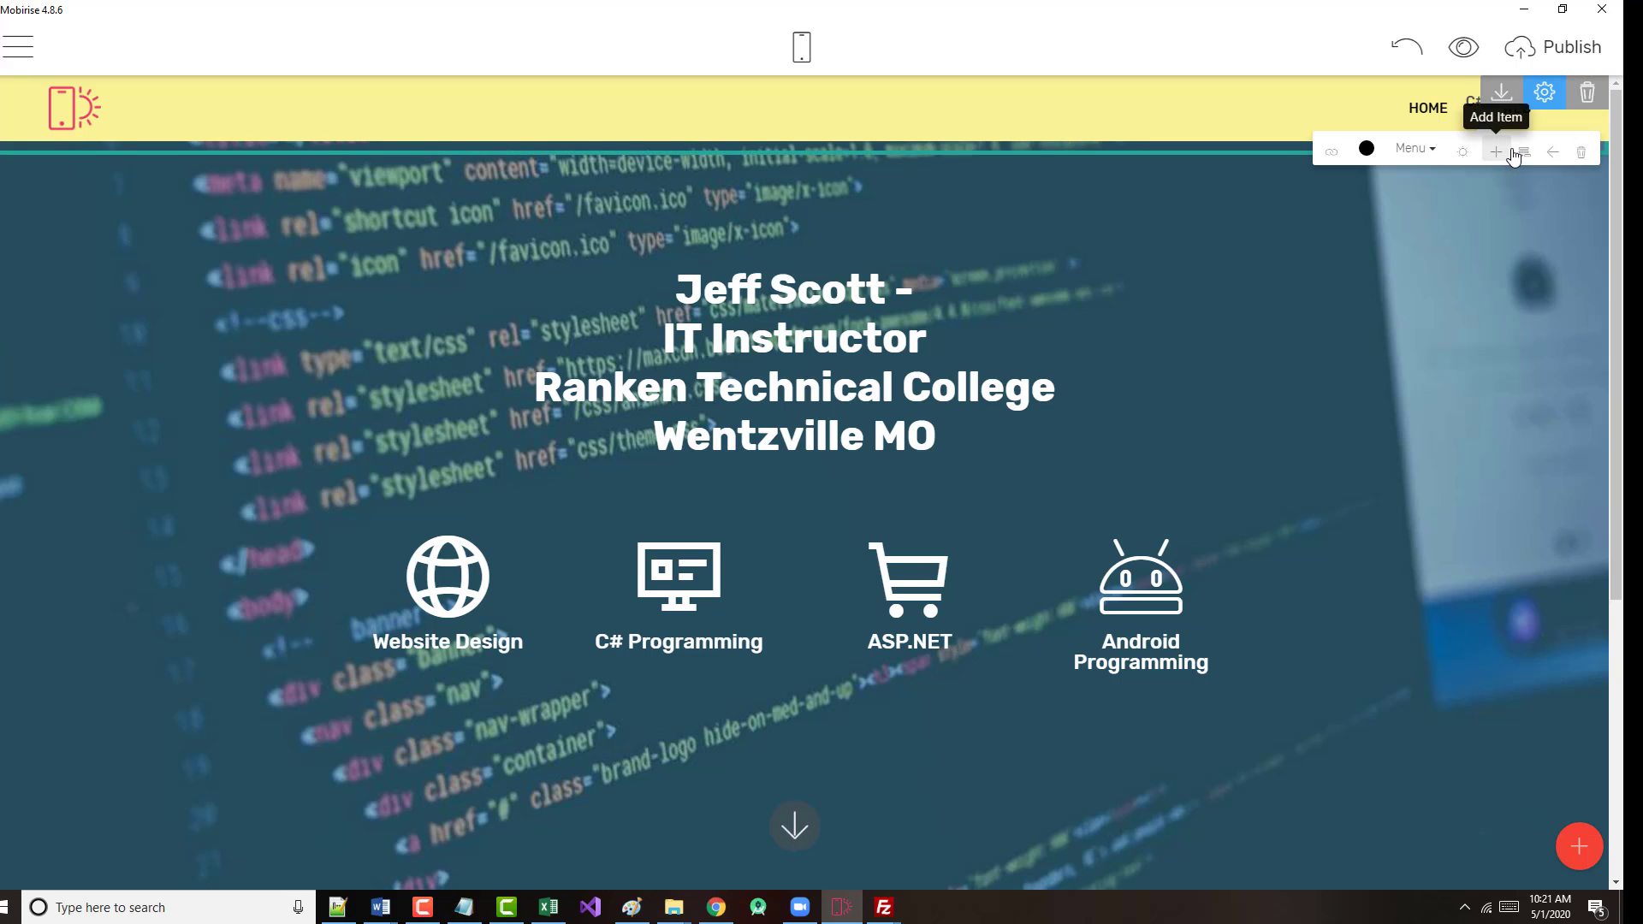
{"action": "left_click", "coordinate": [1578, 154]}
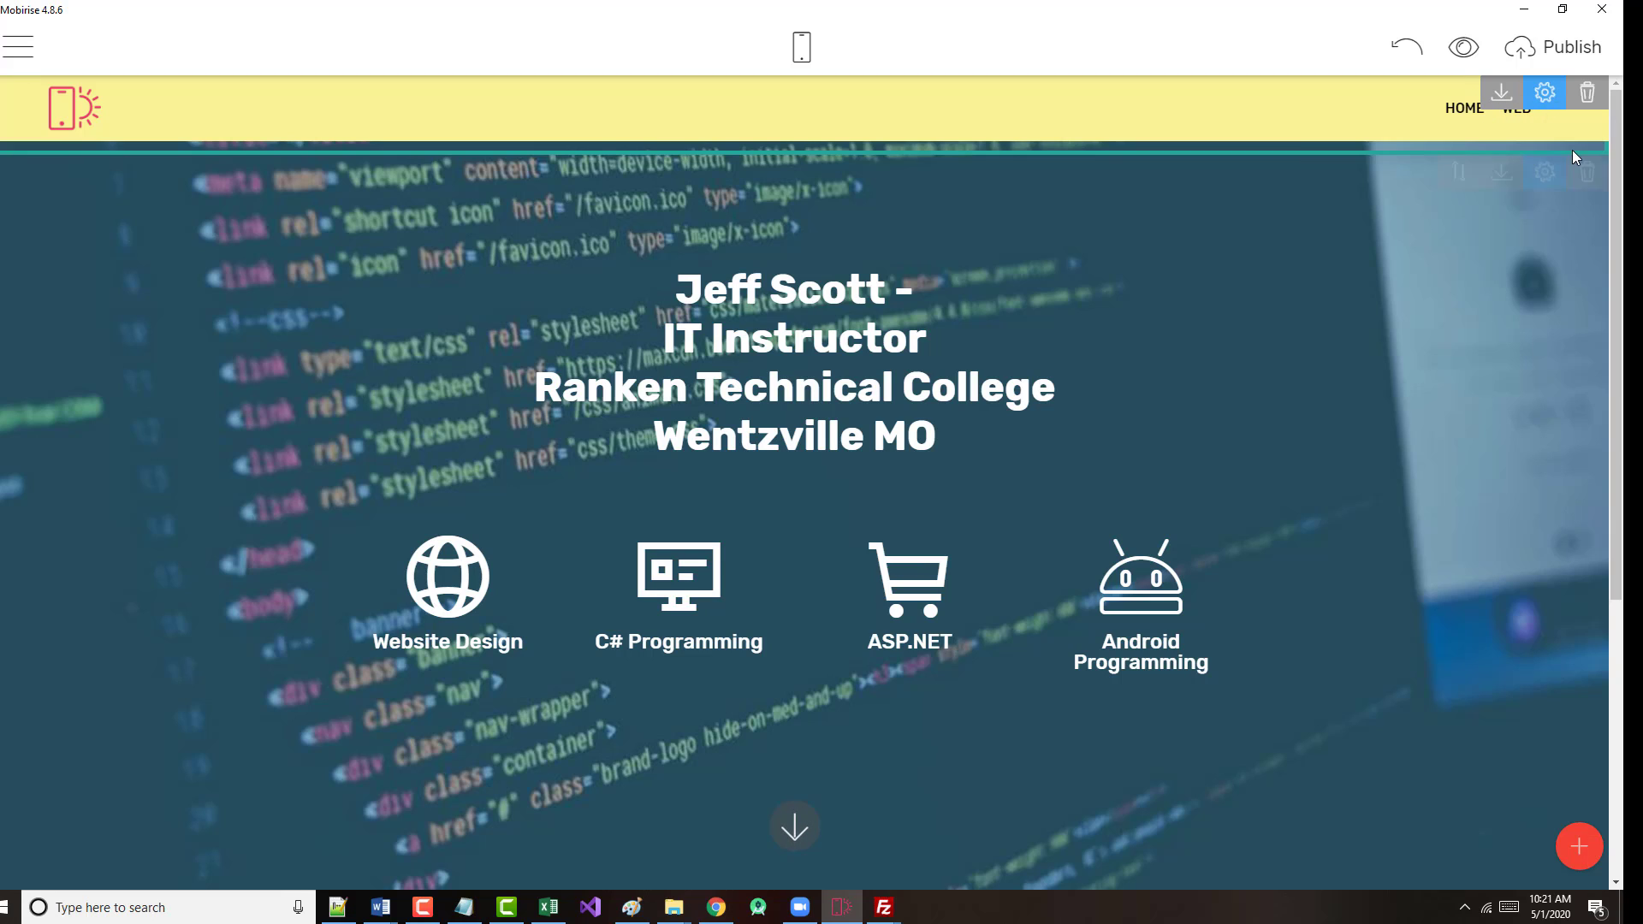
- Add a new navigation menu item after WEB and name it C#
{"action": "double_click", "coordinate": [1516, 109]}
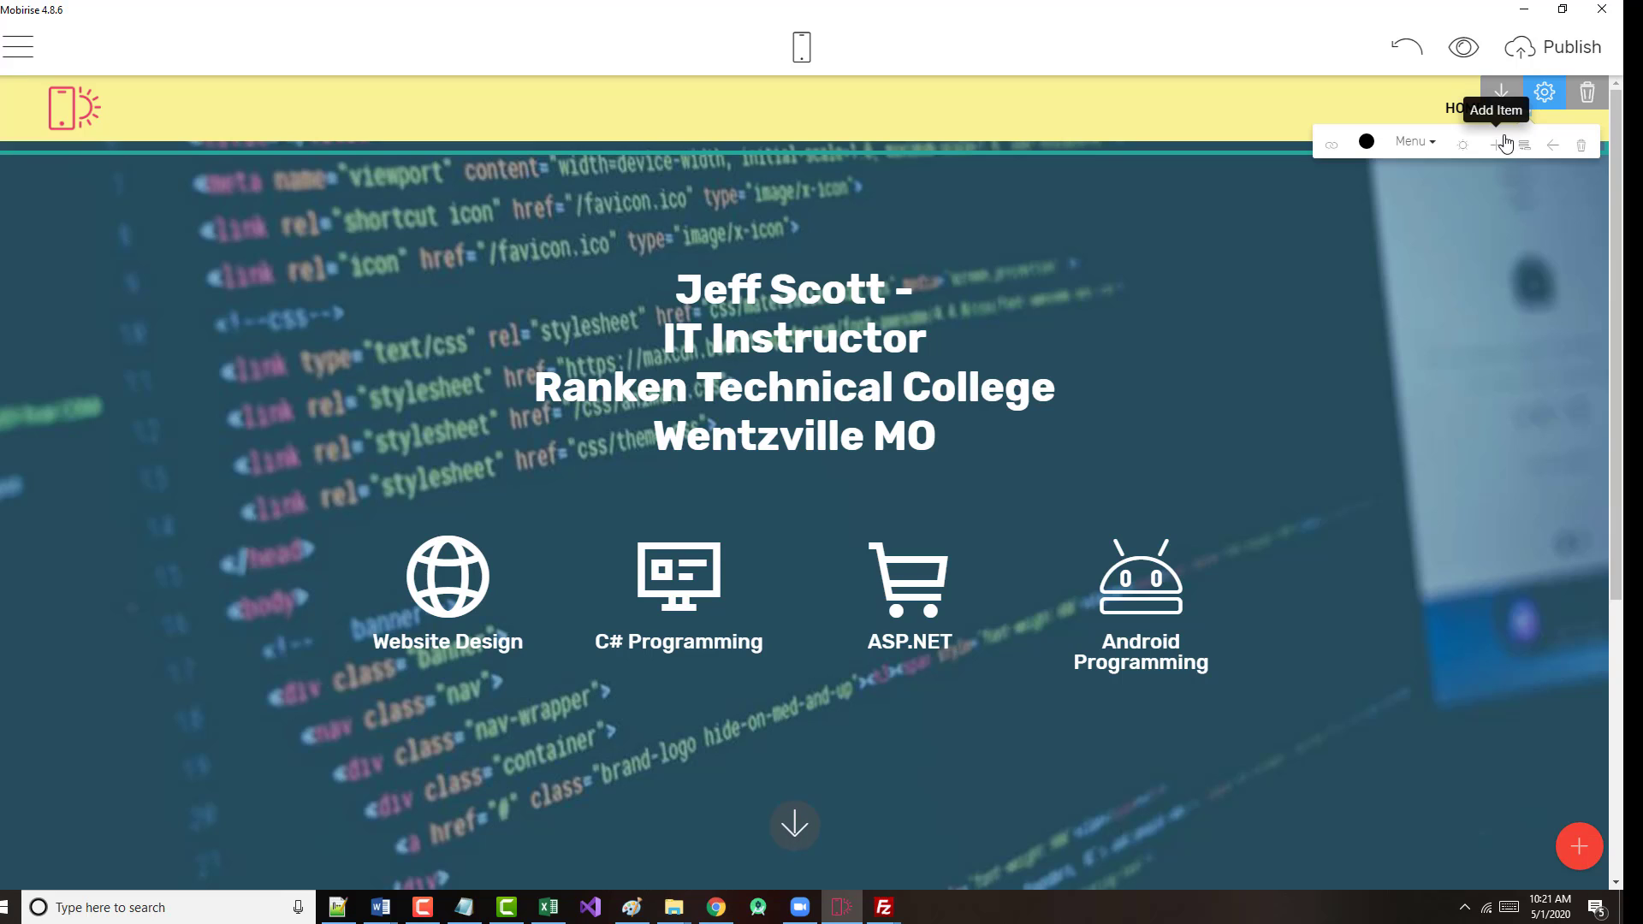
{"action": "left_click", "coordinate": [1494, 145]}
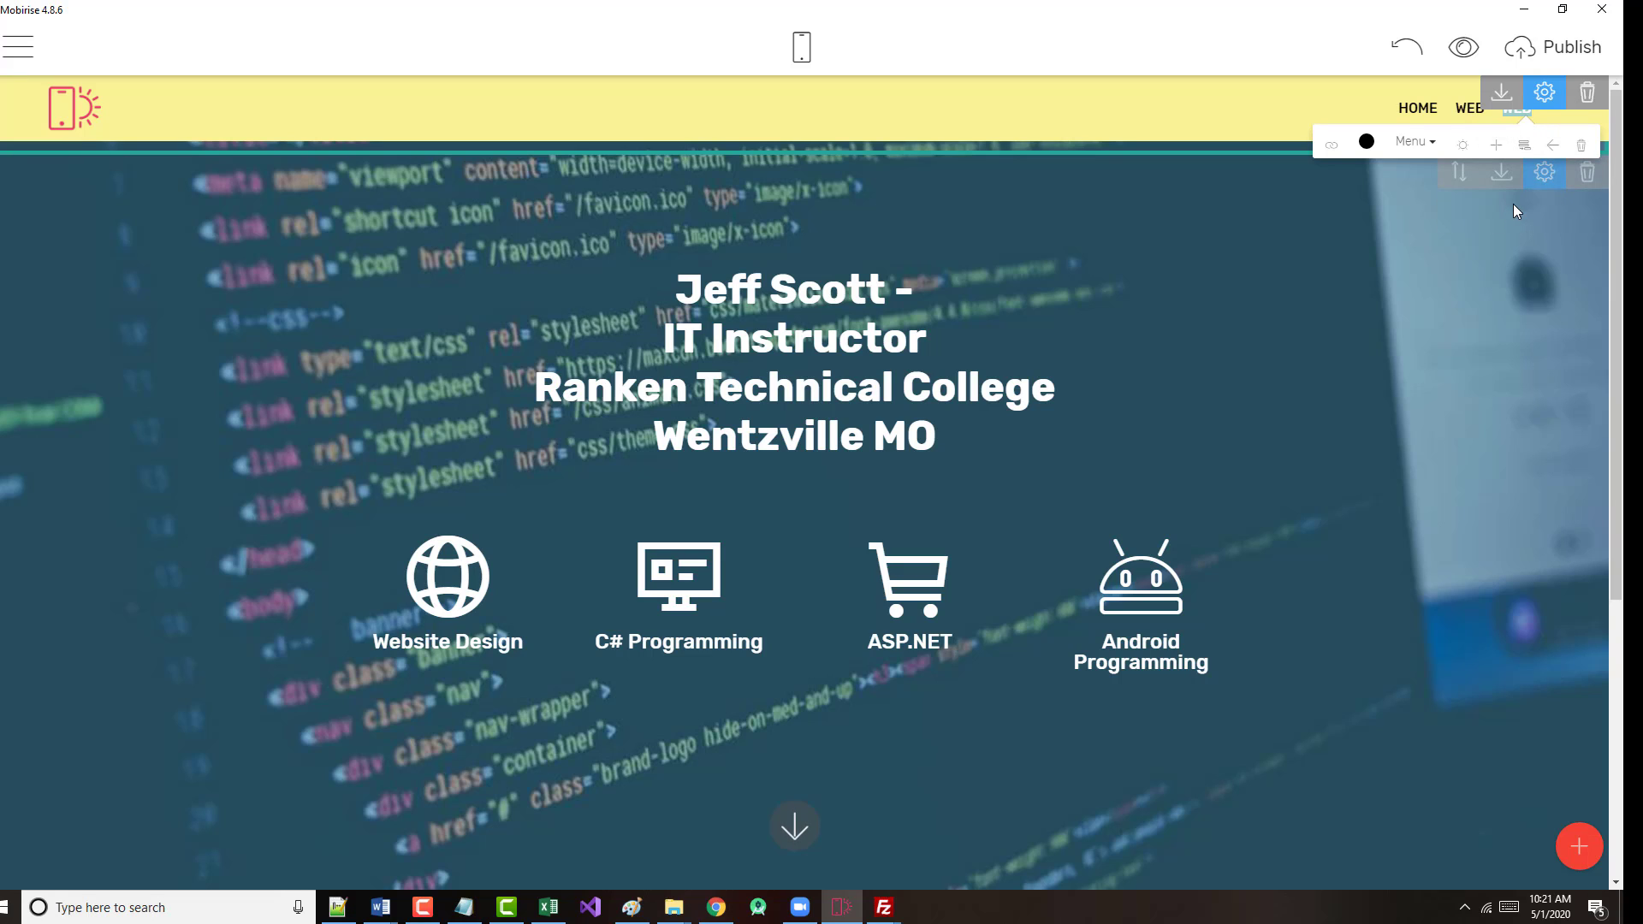
{"action": "type", "text": "C#"}
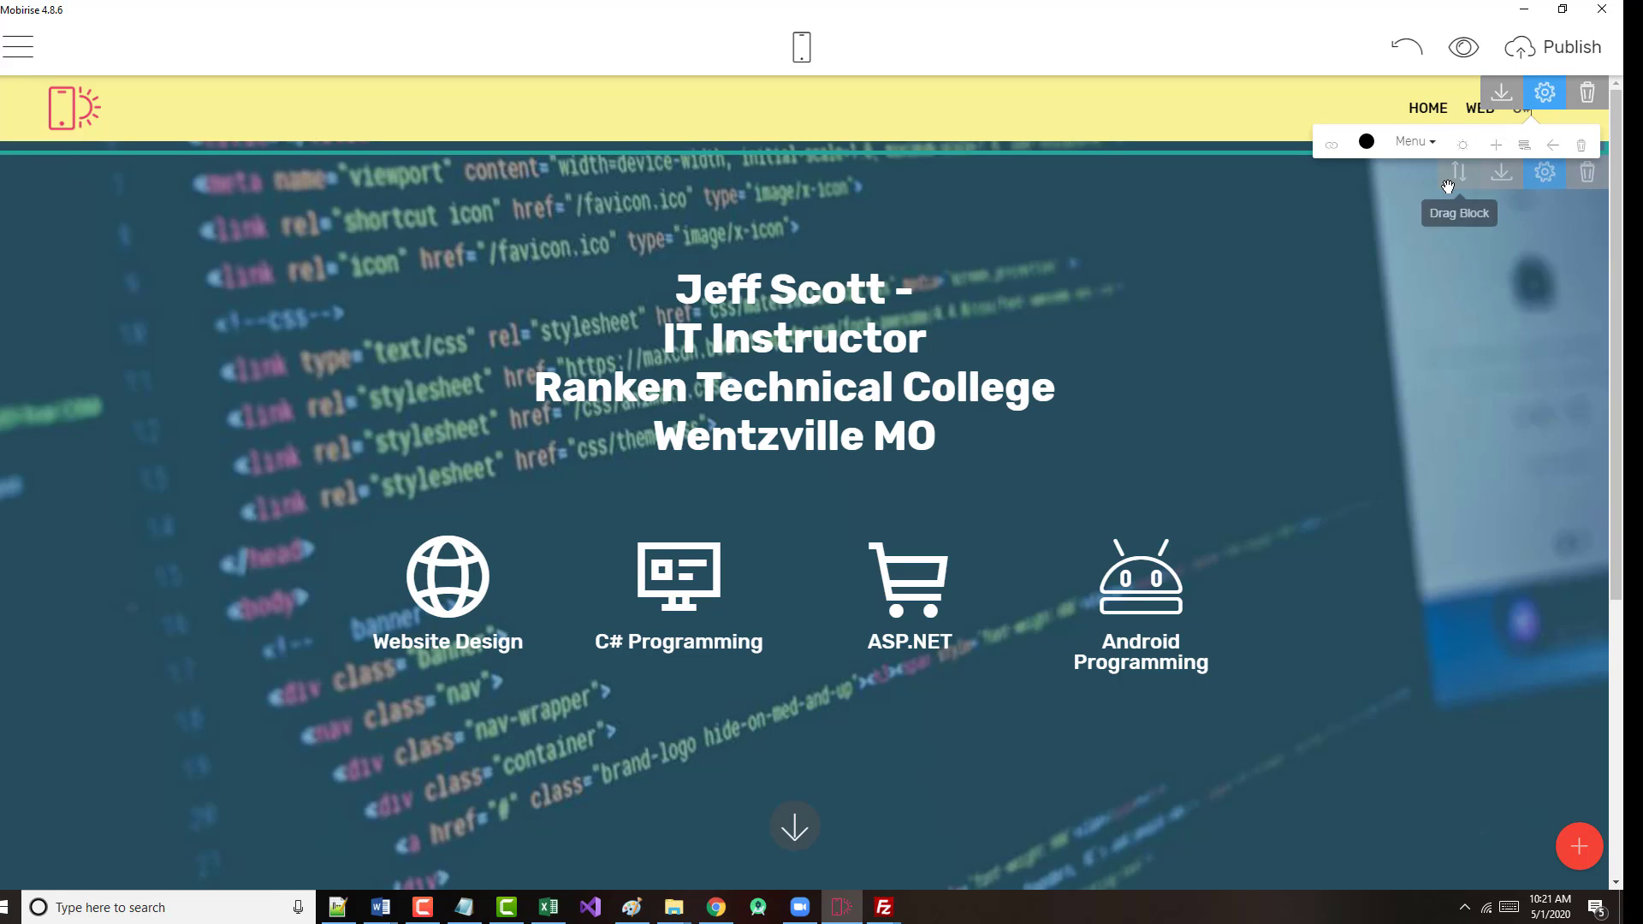
- Add two more navigation menu items after C#, named ASP.NET and ANDROID
{"action": "left_click", "coordinate": [1497, 147]}
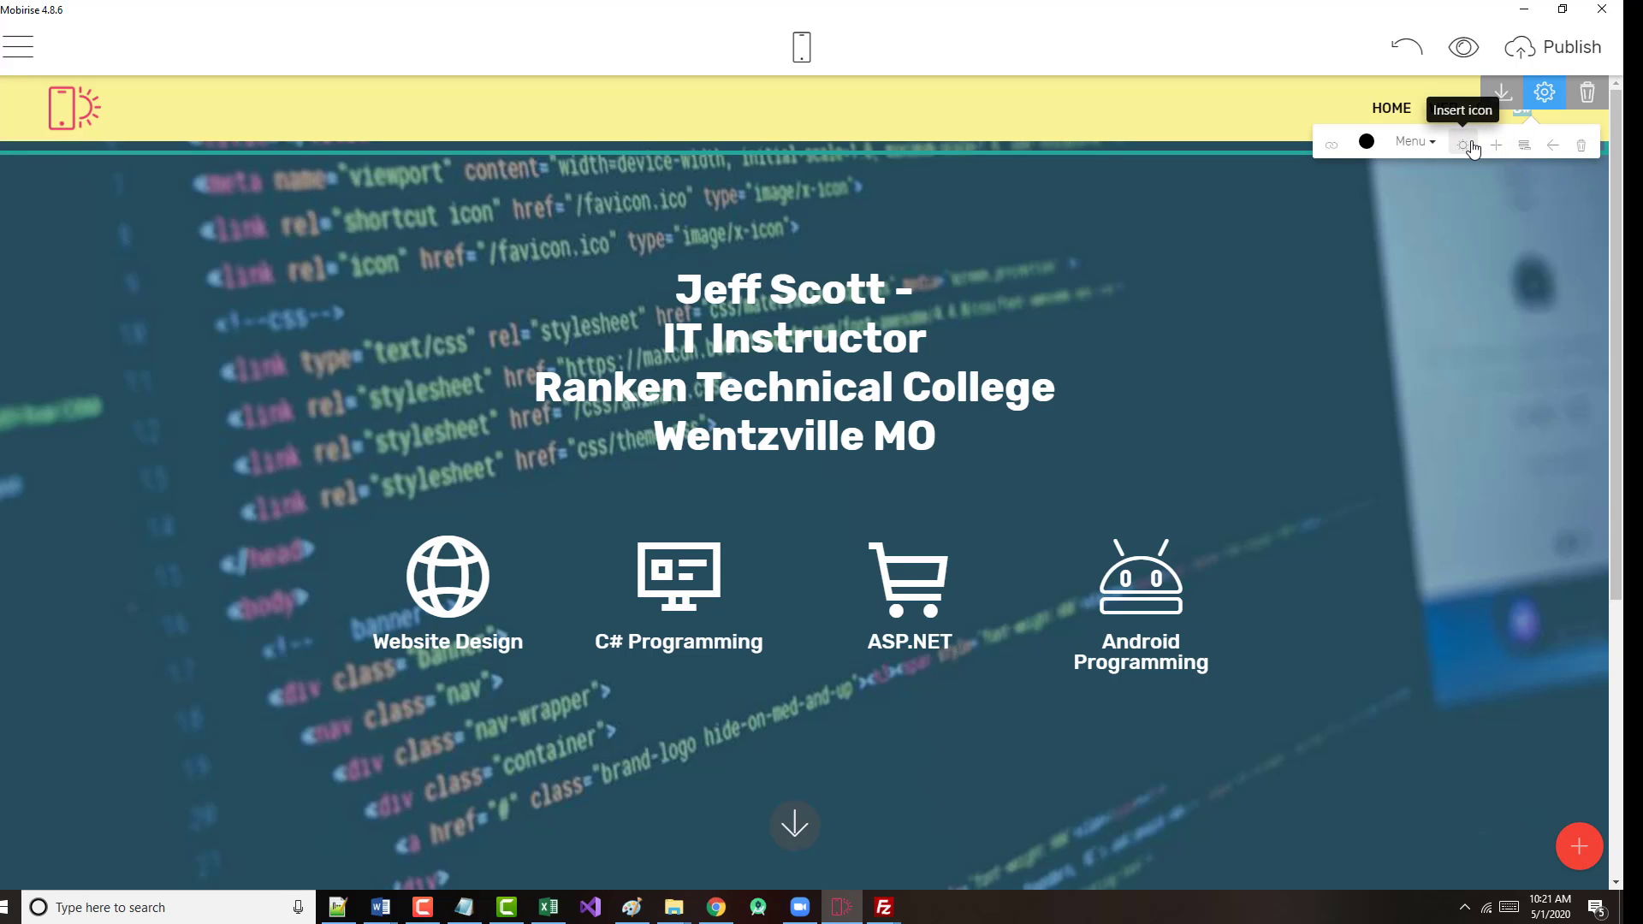
{"action": "type", "text": "ASP.NET"}
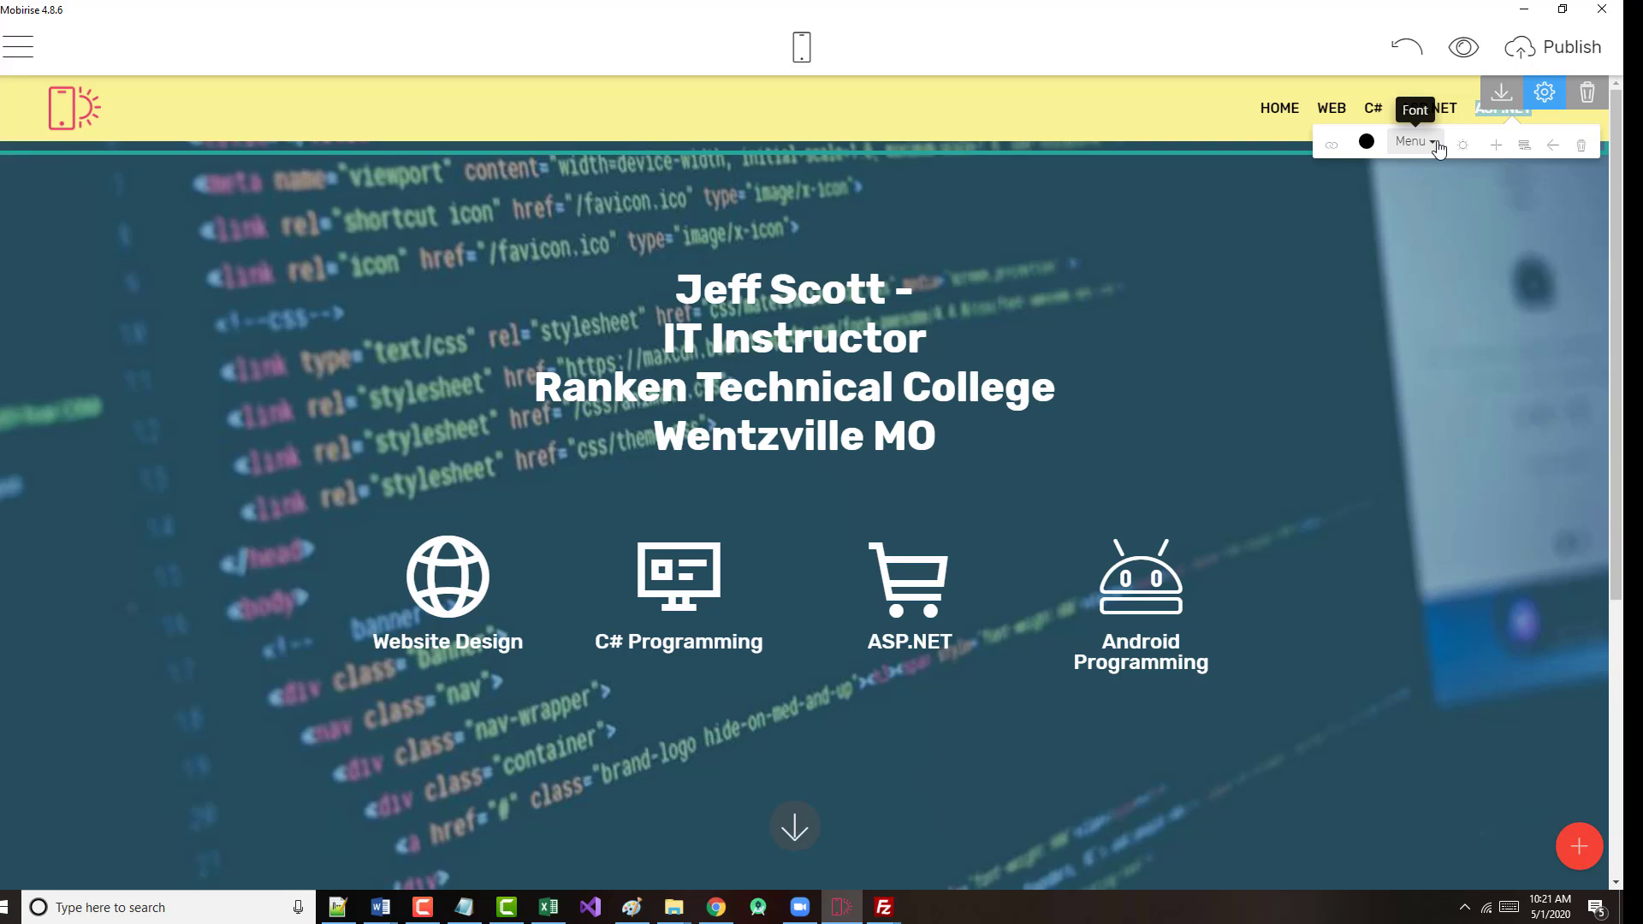
{"action": "key", "text": "BackSpace"}
{"action": "type", "text": "A"}
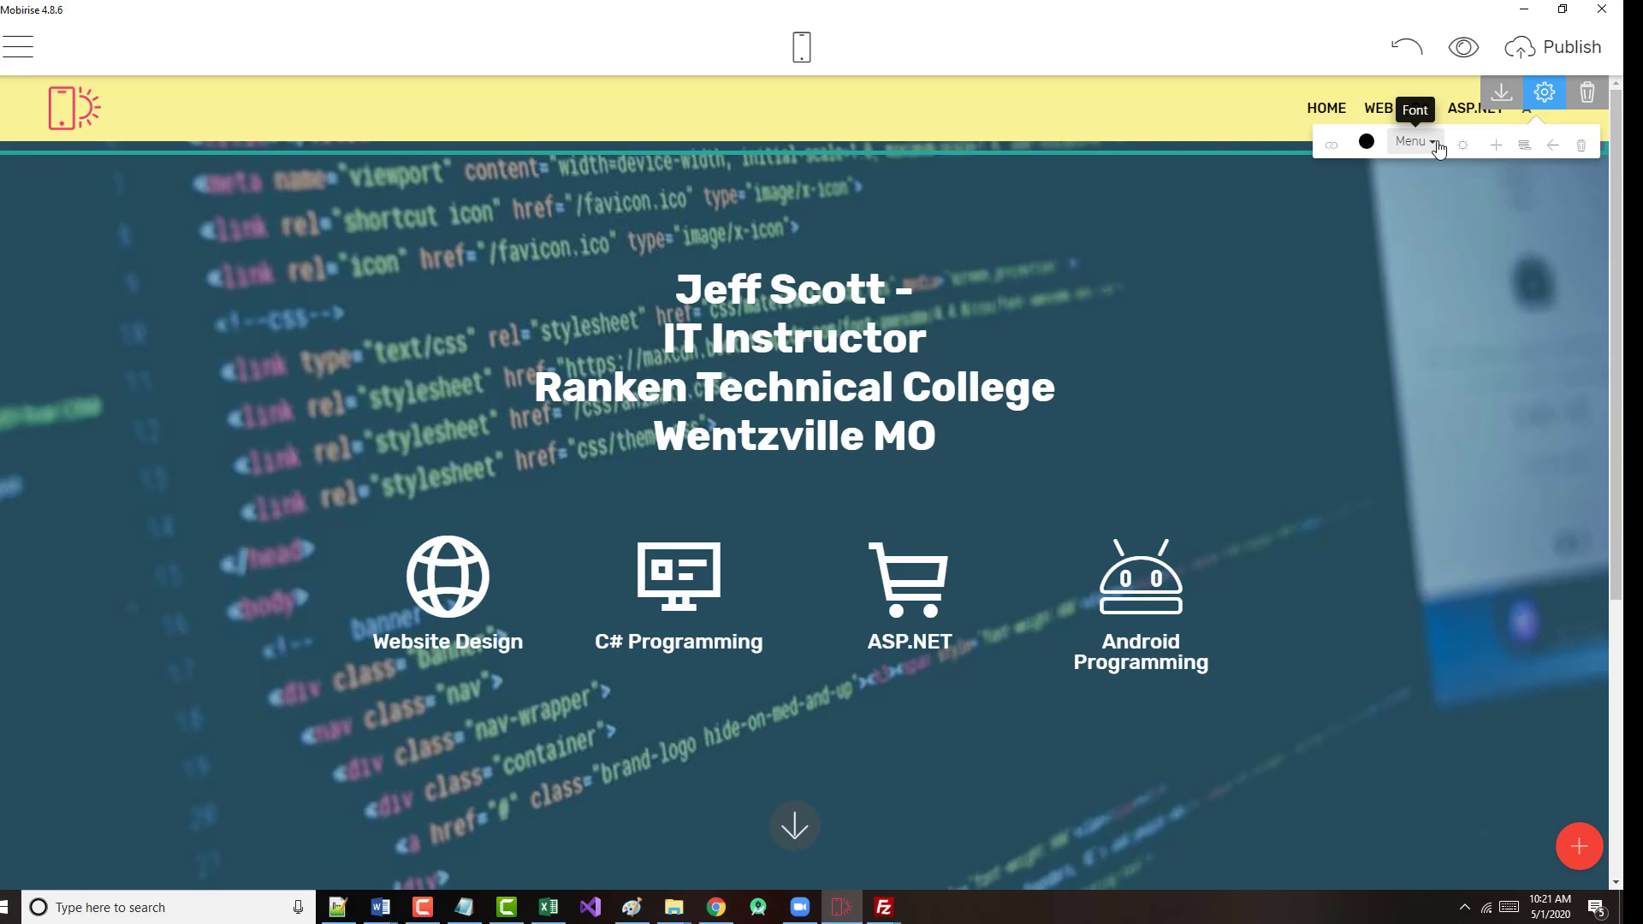
{"action": "type", "text": "NDROID"}
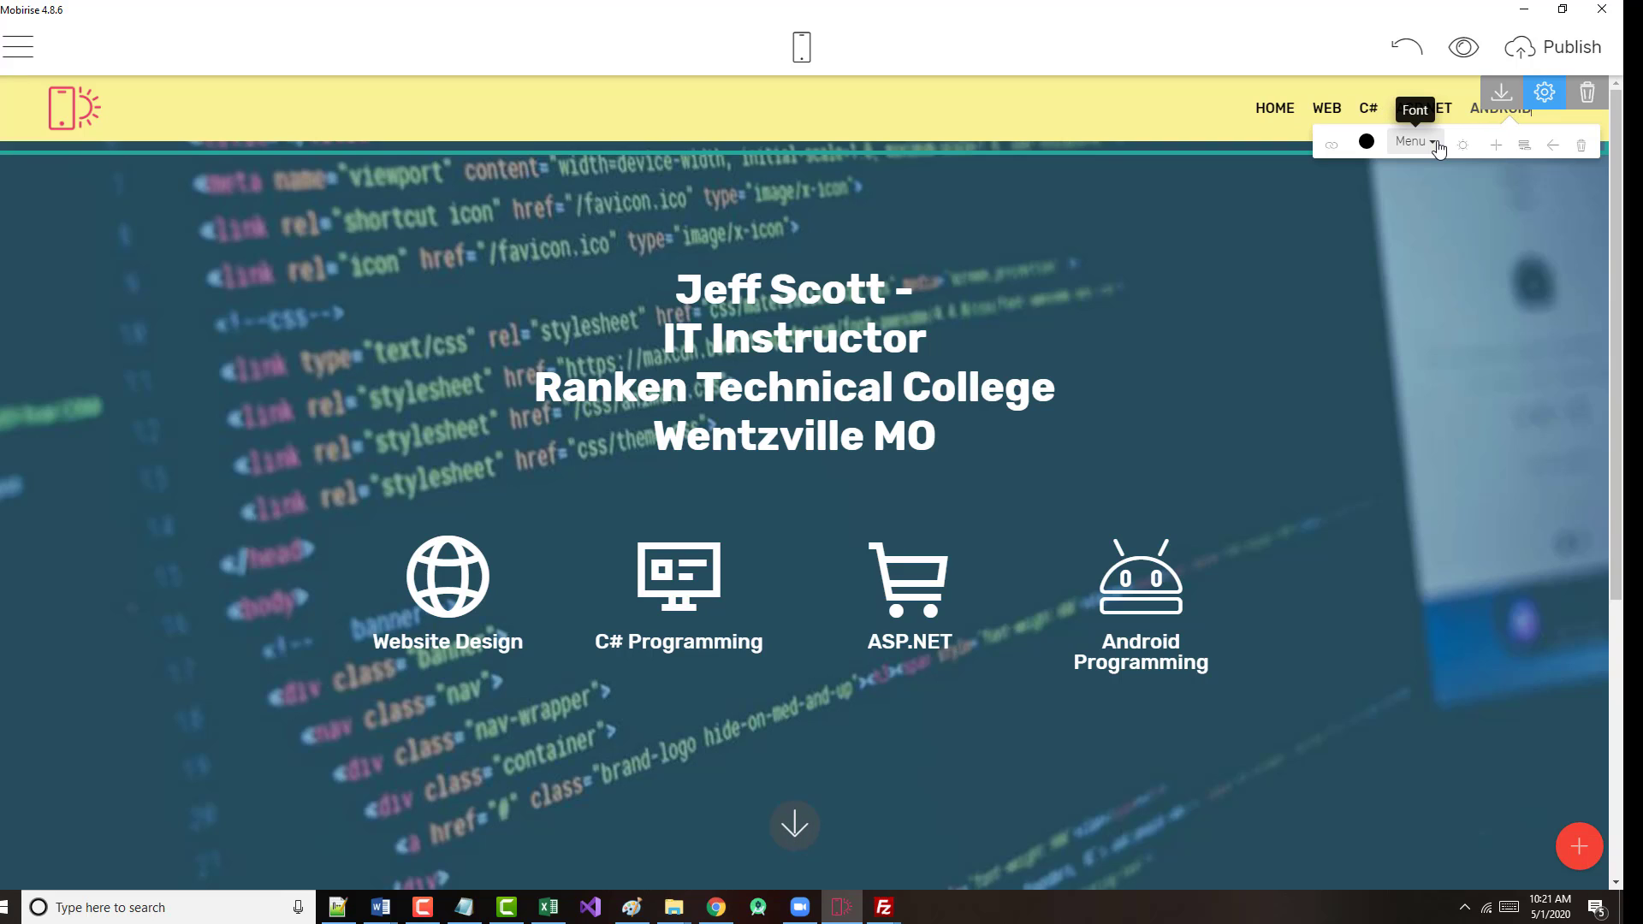
{"action": "left_click", "coordinate": [1018, 36]}
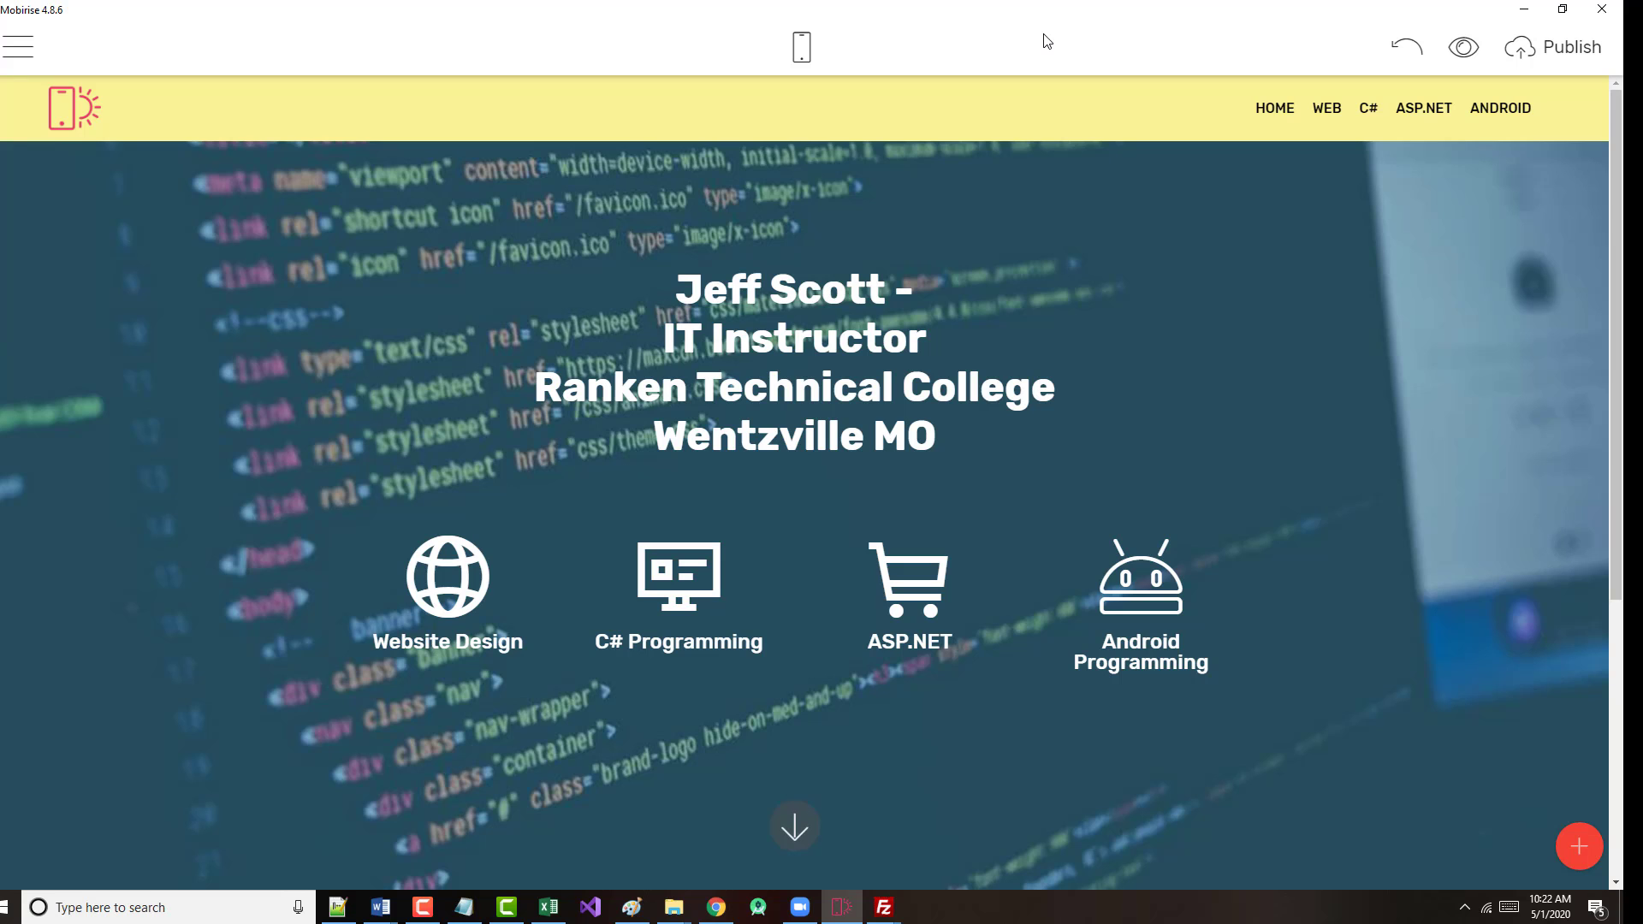
- Start replacing the header logo with an image from the computer, and search the Desktop folder for *me*.jpg
{"action": "left_click", "coordinate": [71, 118]}
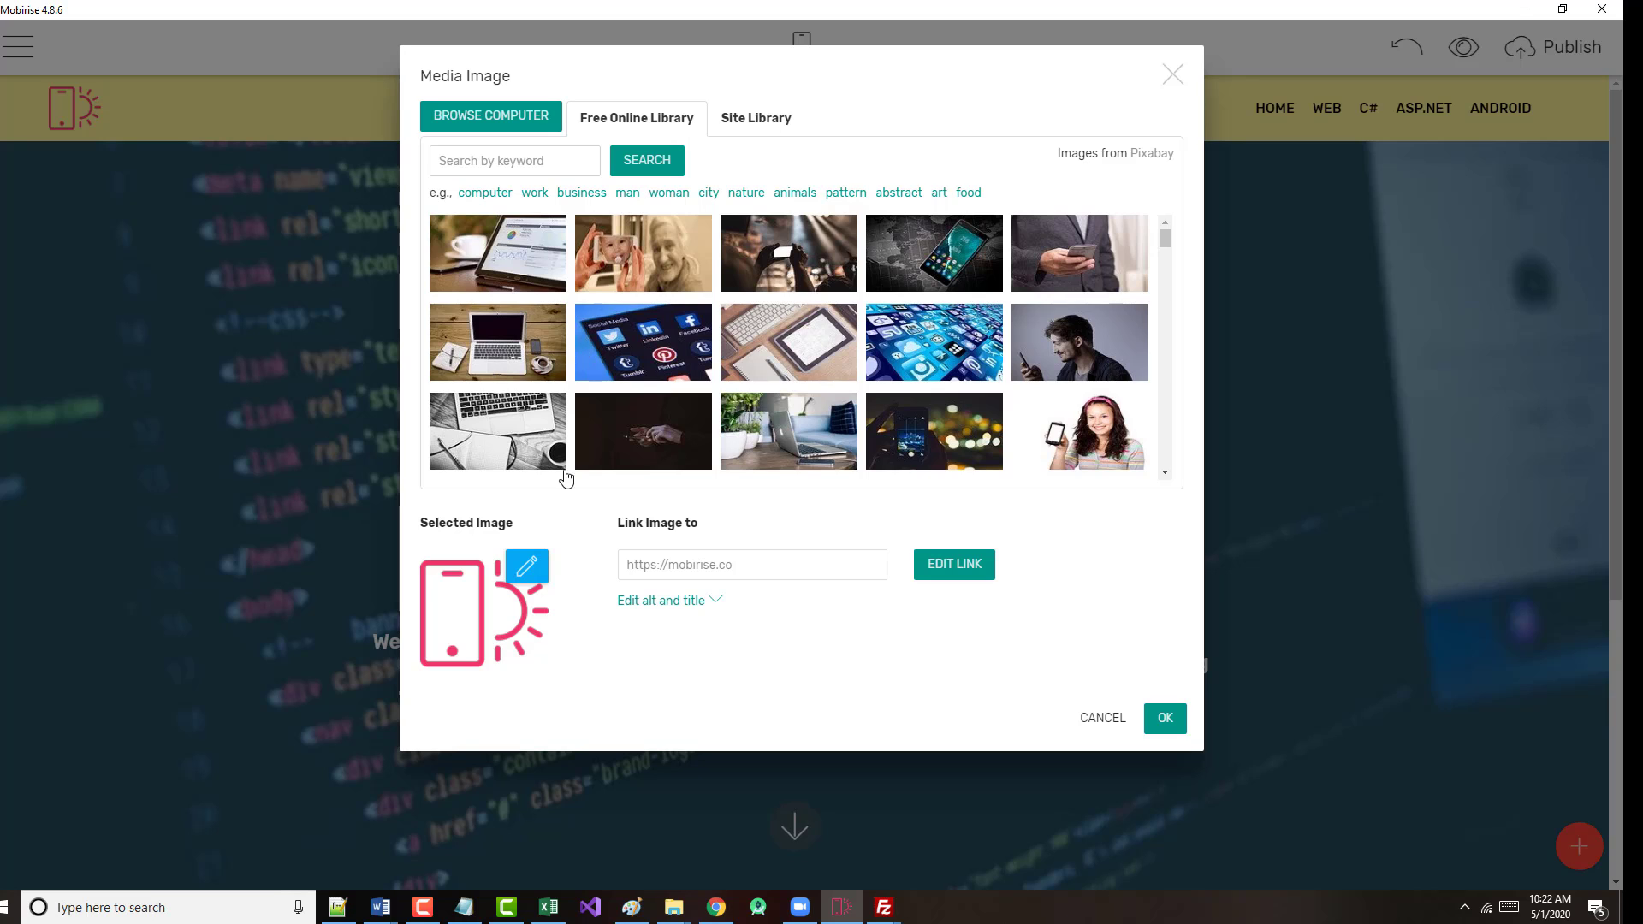
{"action": "left_click", "coordinate": [495, 120]}
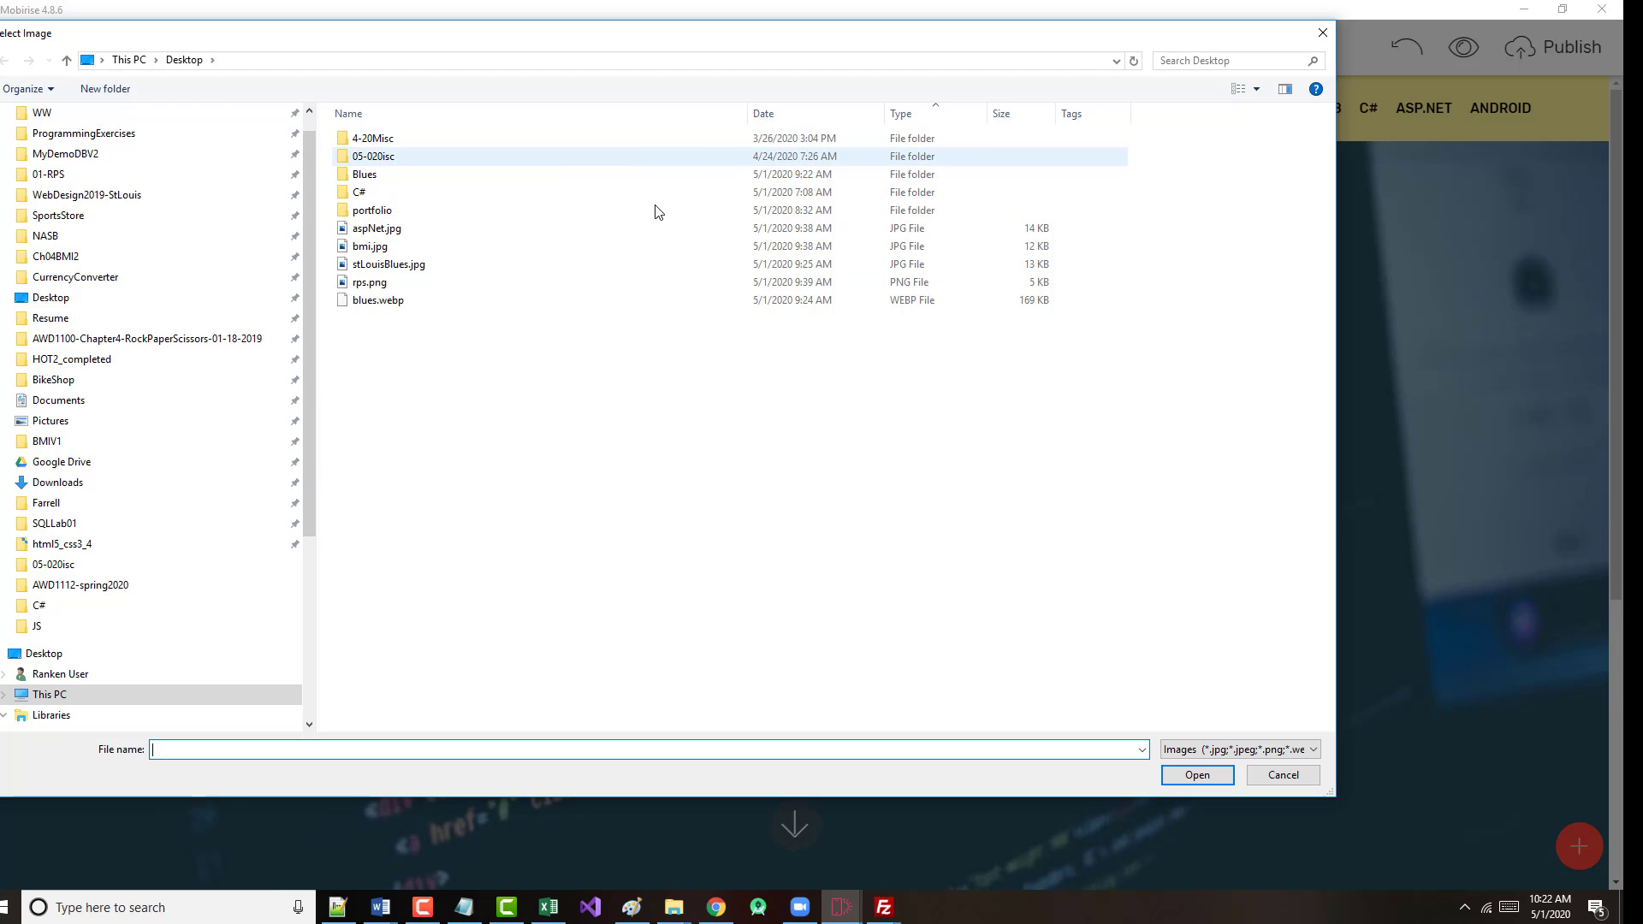
{"action": "left_click", "coordinate": [1182, 56]}
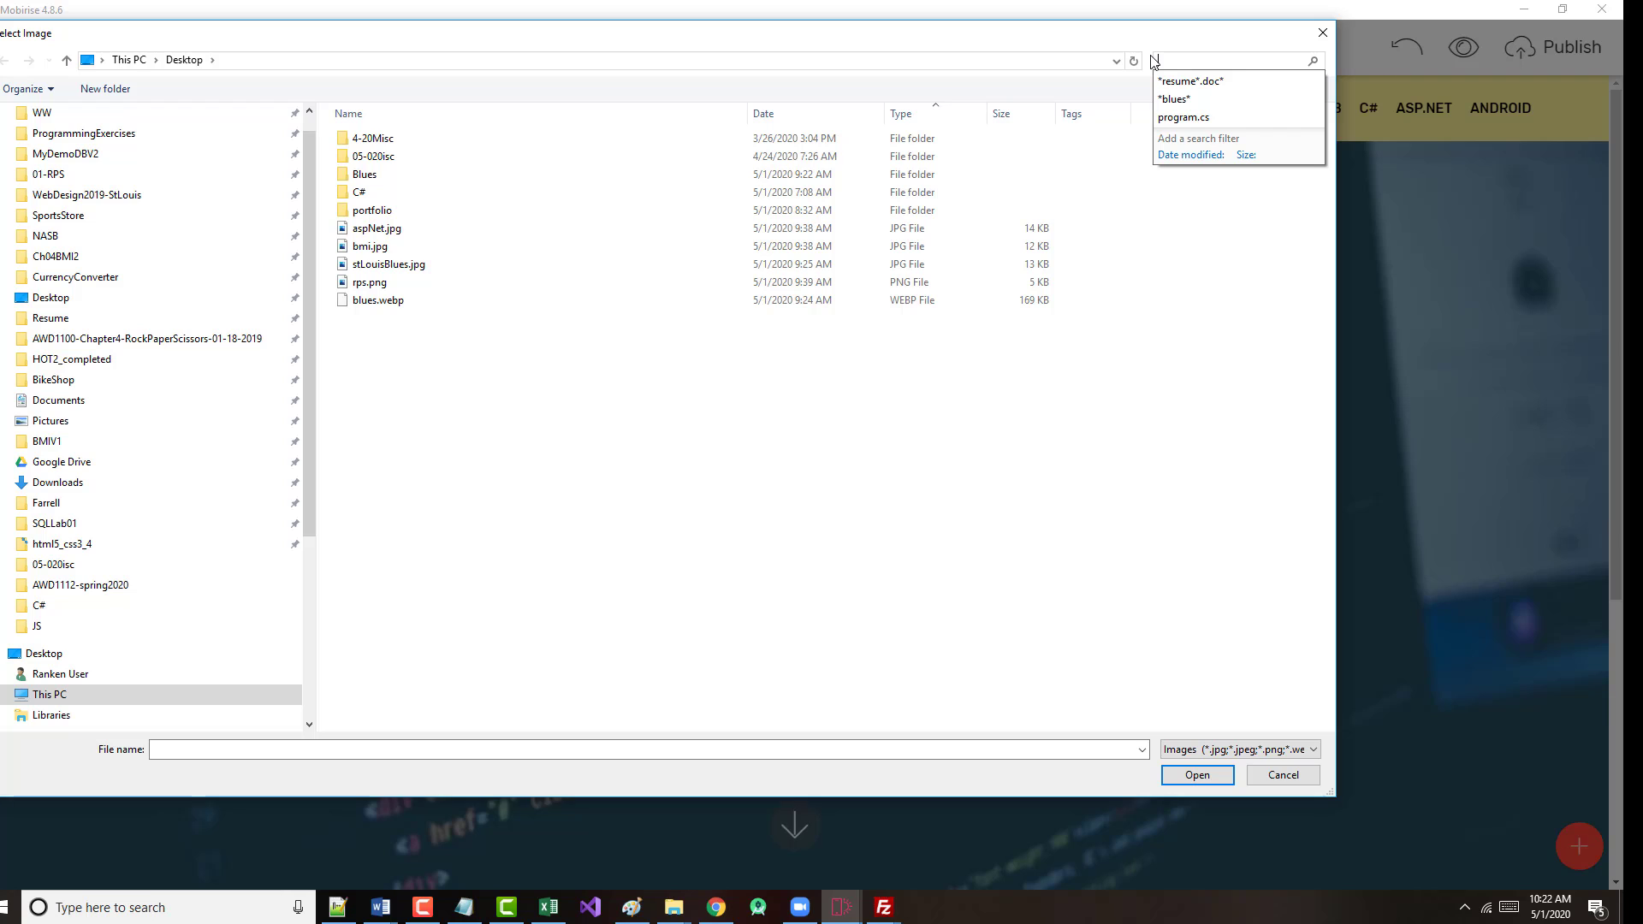
{"action": "type", "text": "*"}
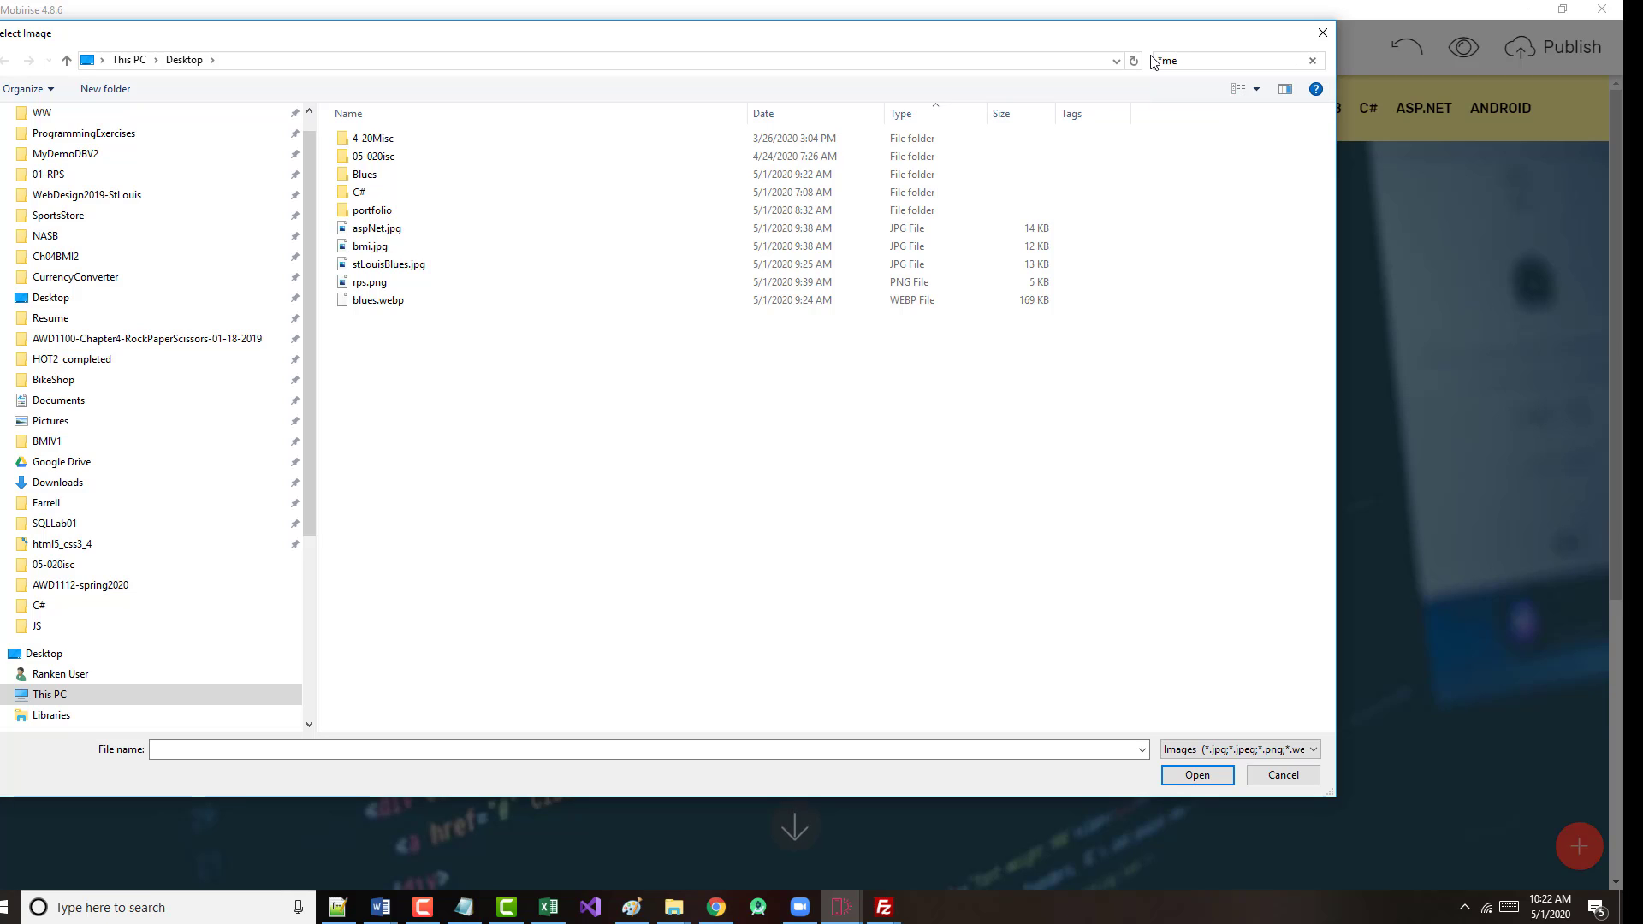
{"action": "type", "text": "me*.jpg"}
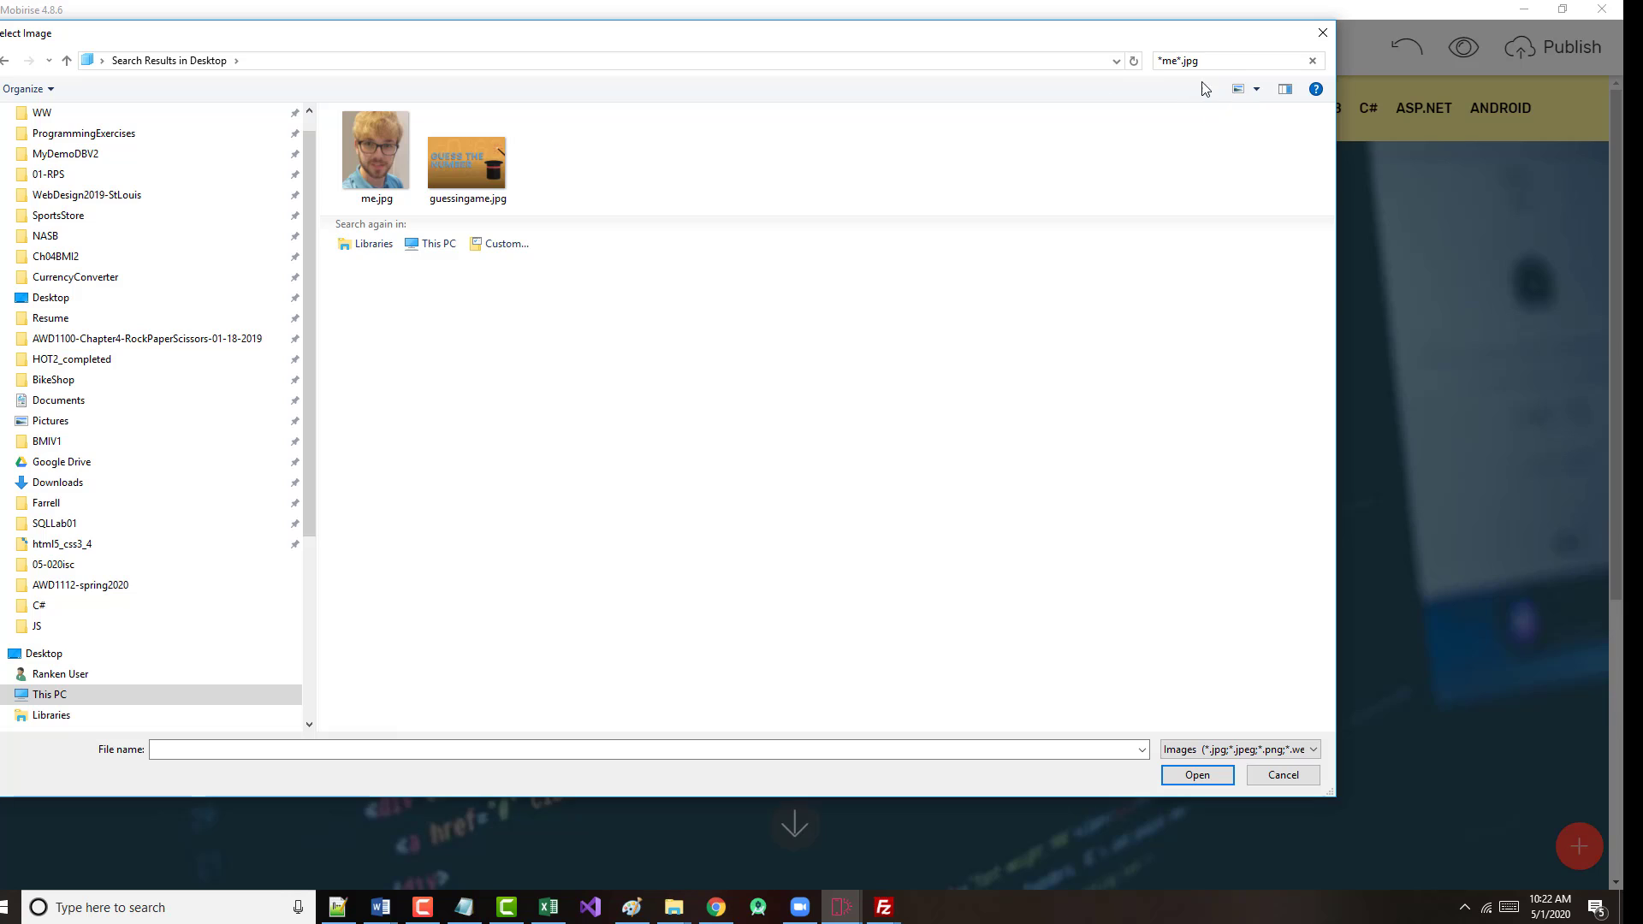
- Try to switch the image selection dialog to the location eL\
{"action": "left_click", "coordinate": [1222, 61]}
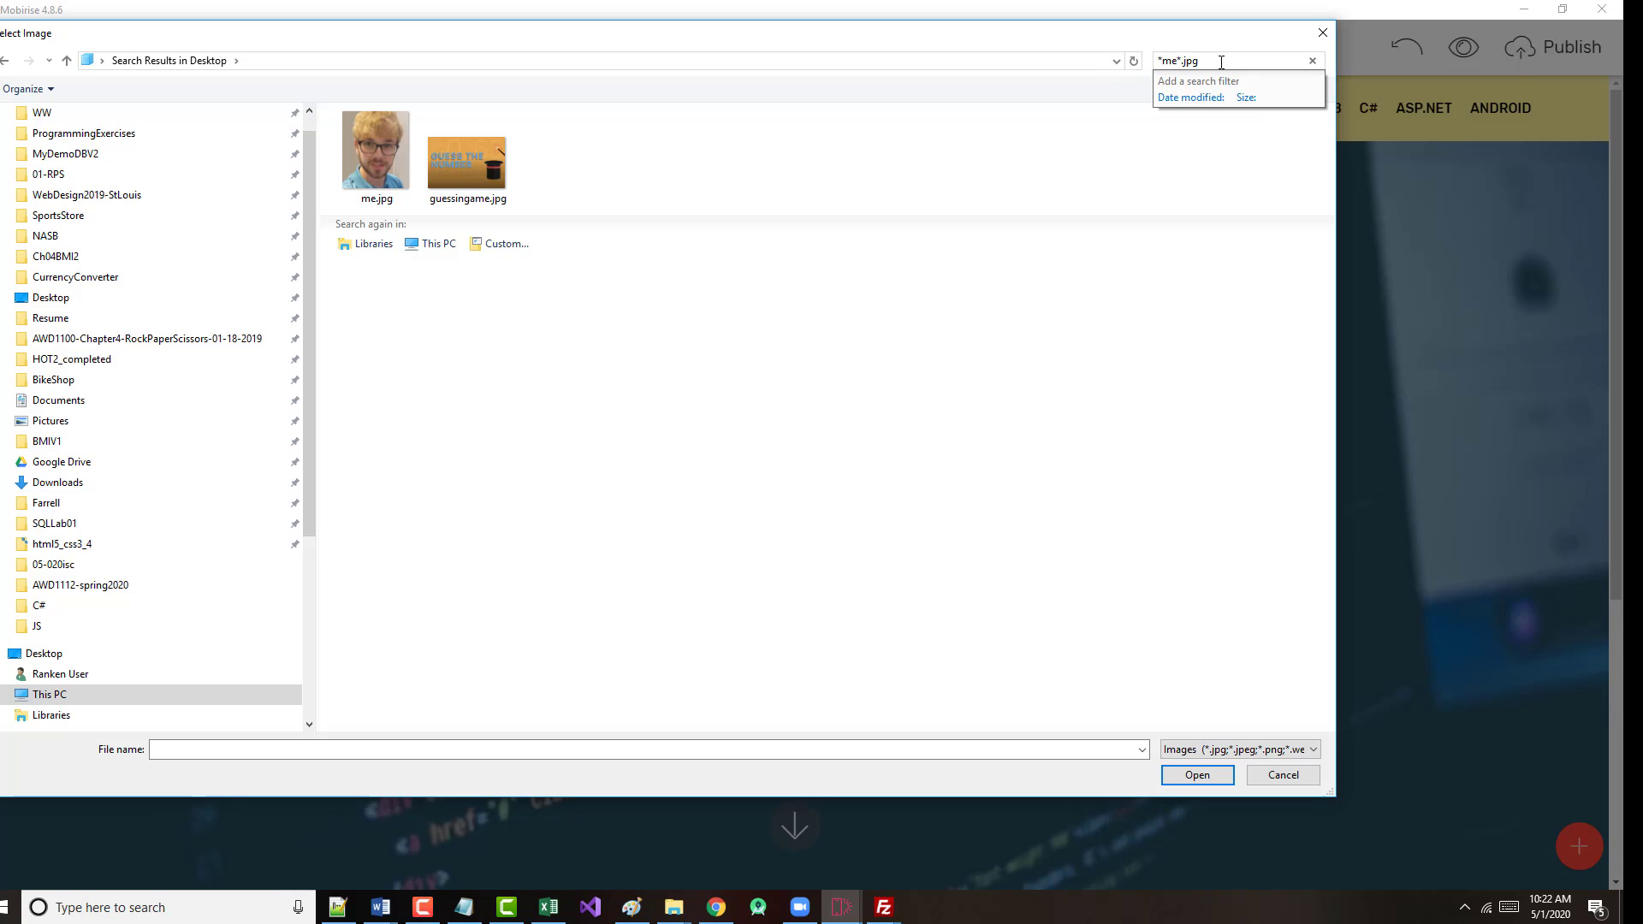
{"action": "left_click_drag", "start_coordinate": [1206, 61], "coordinate": [1135, 63]}
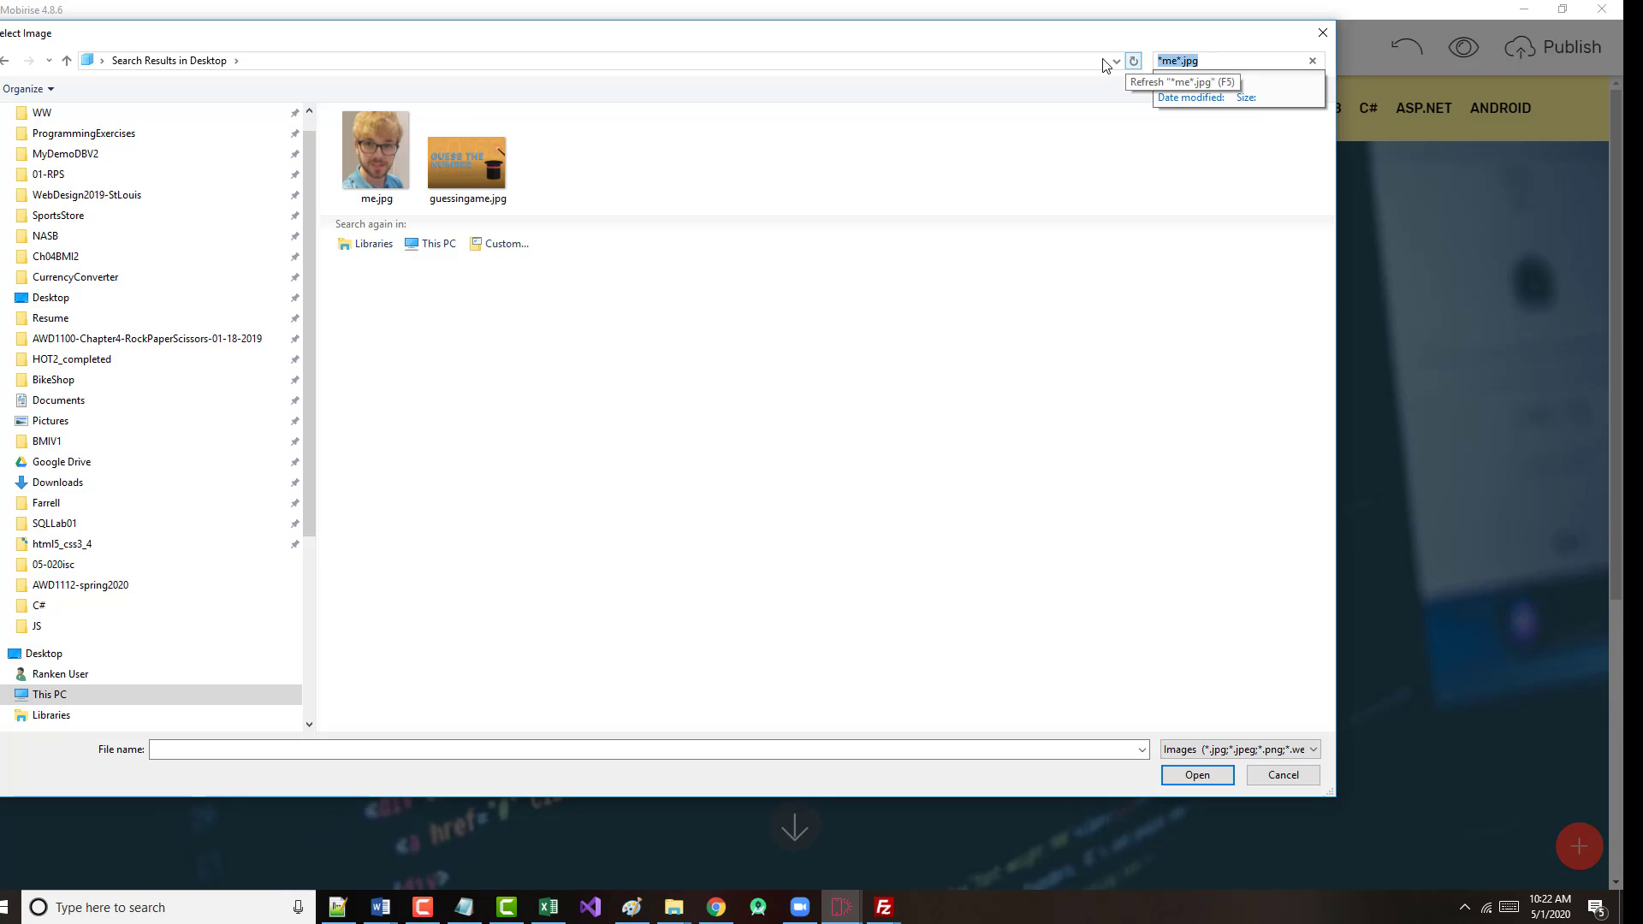
{"action": "left_click", "coordinate": [264, 59]}
{"action": "type", "text": "e"}
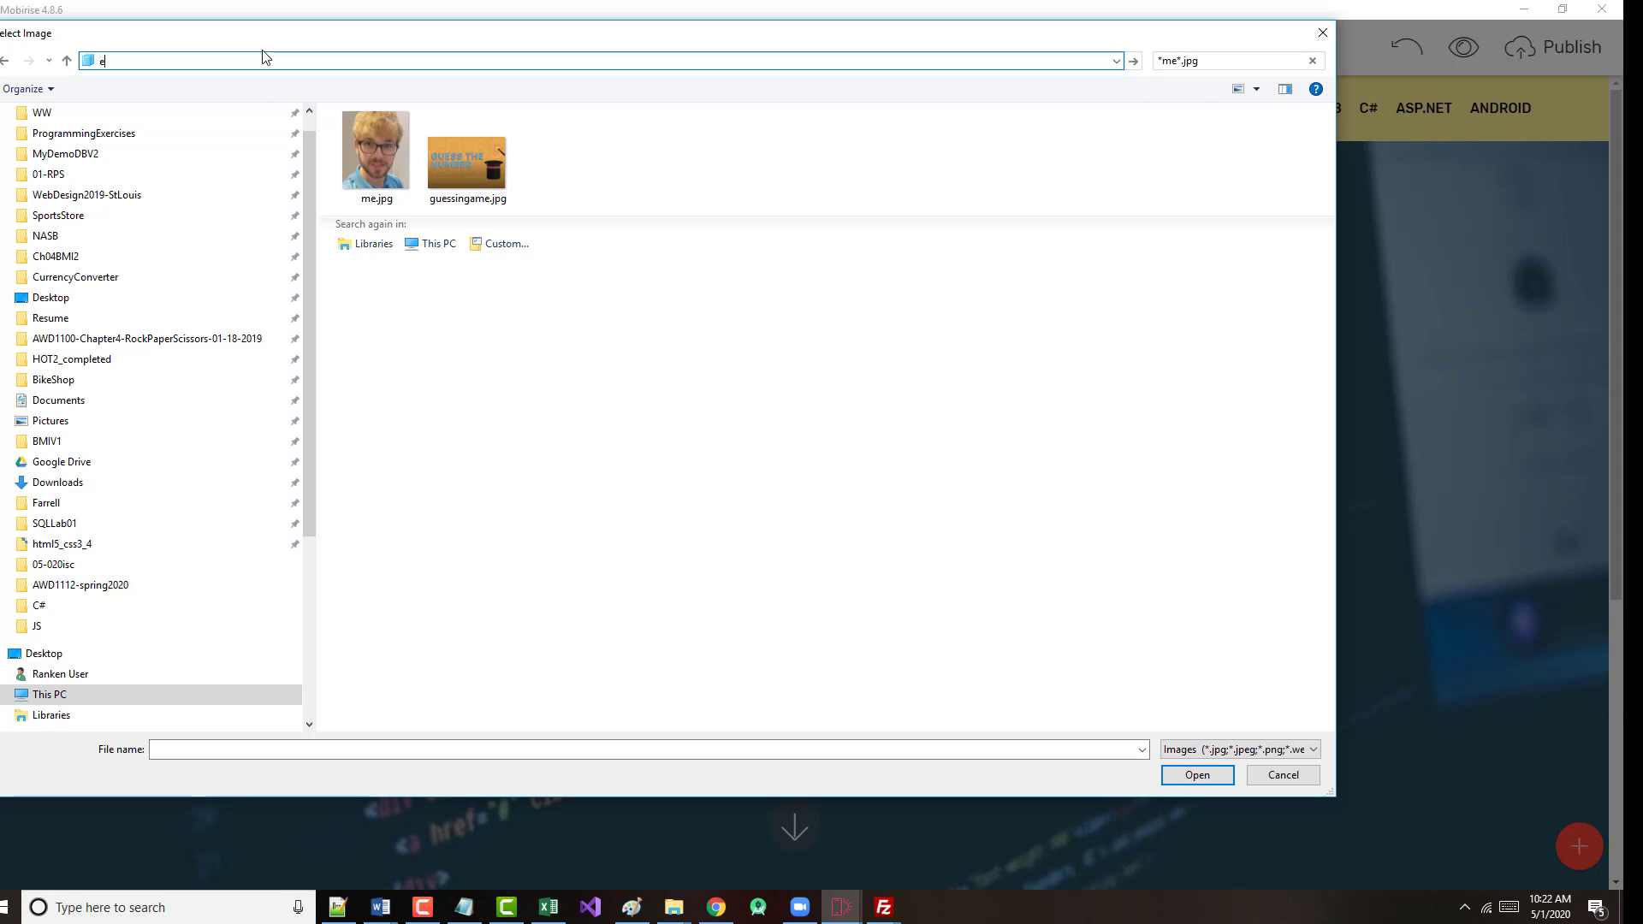
{"action": "type", "text": "L\\"}
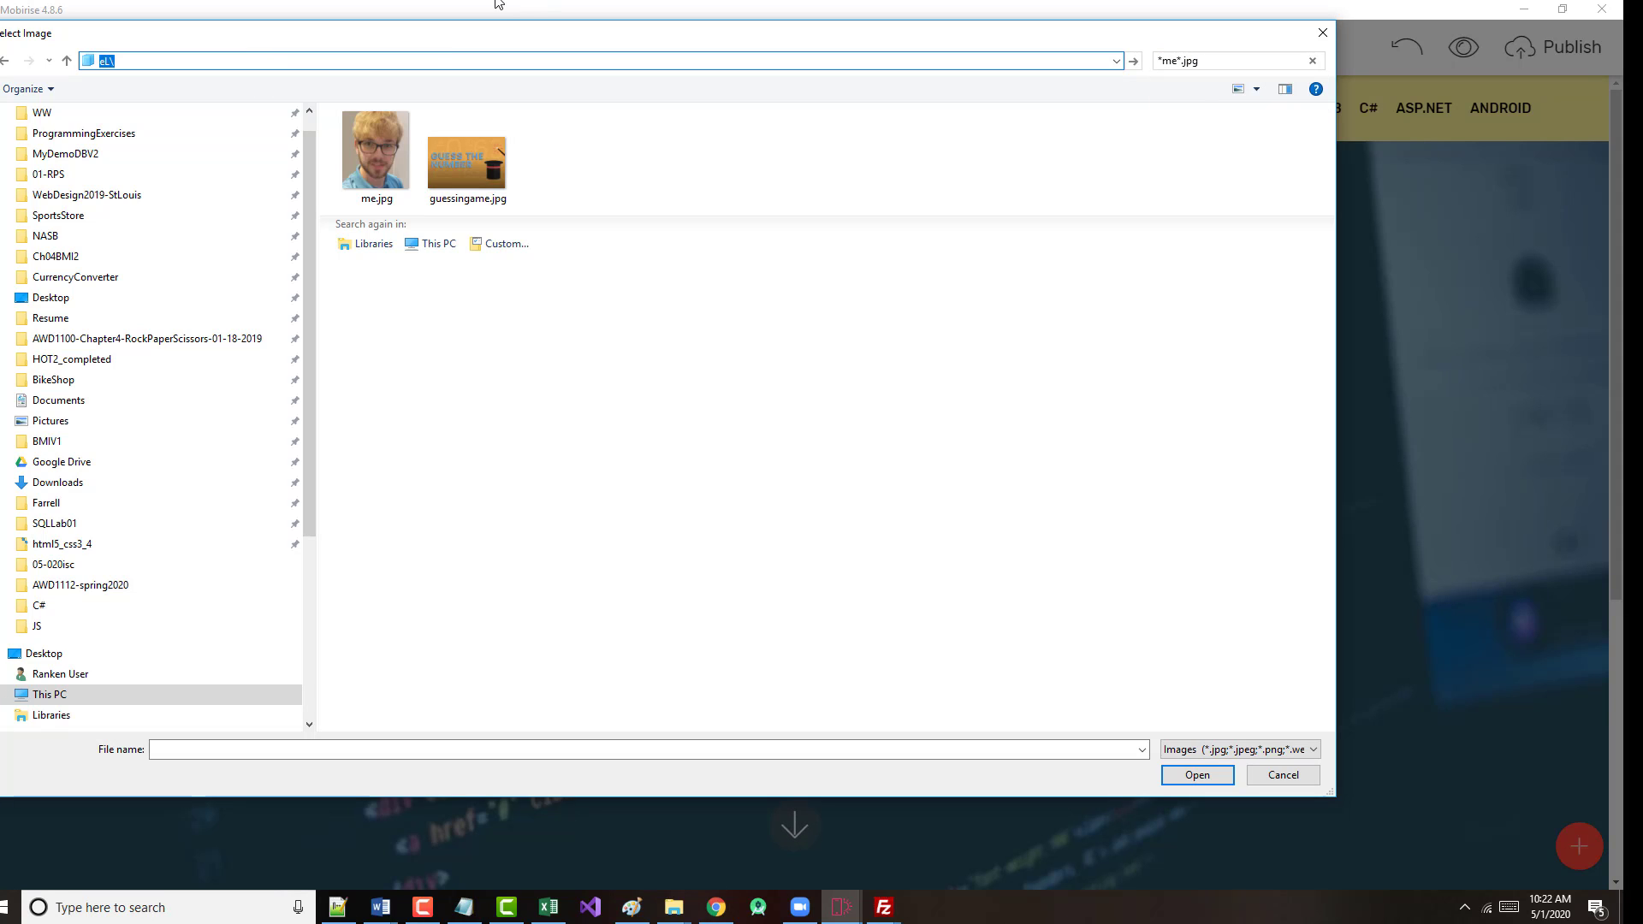
{"action": "left_click", "coordinate": [1205, 62]}
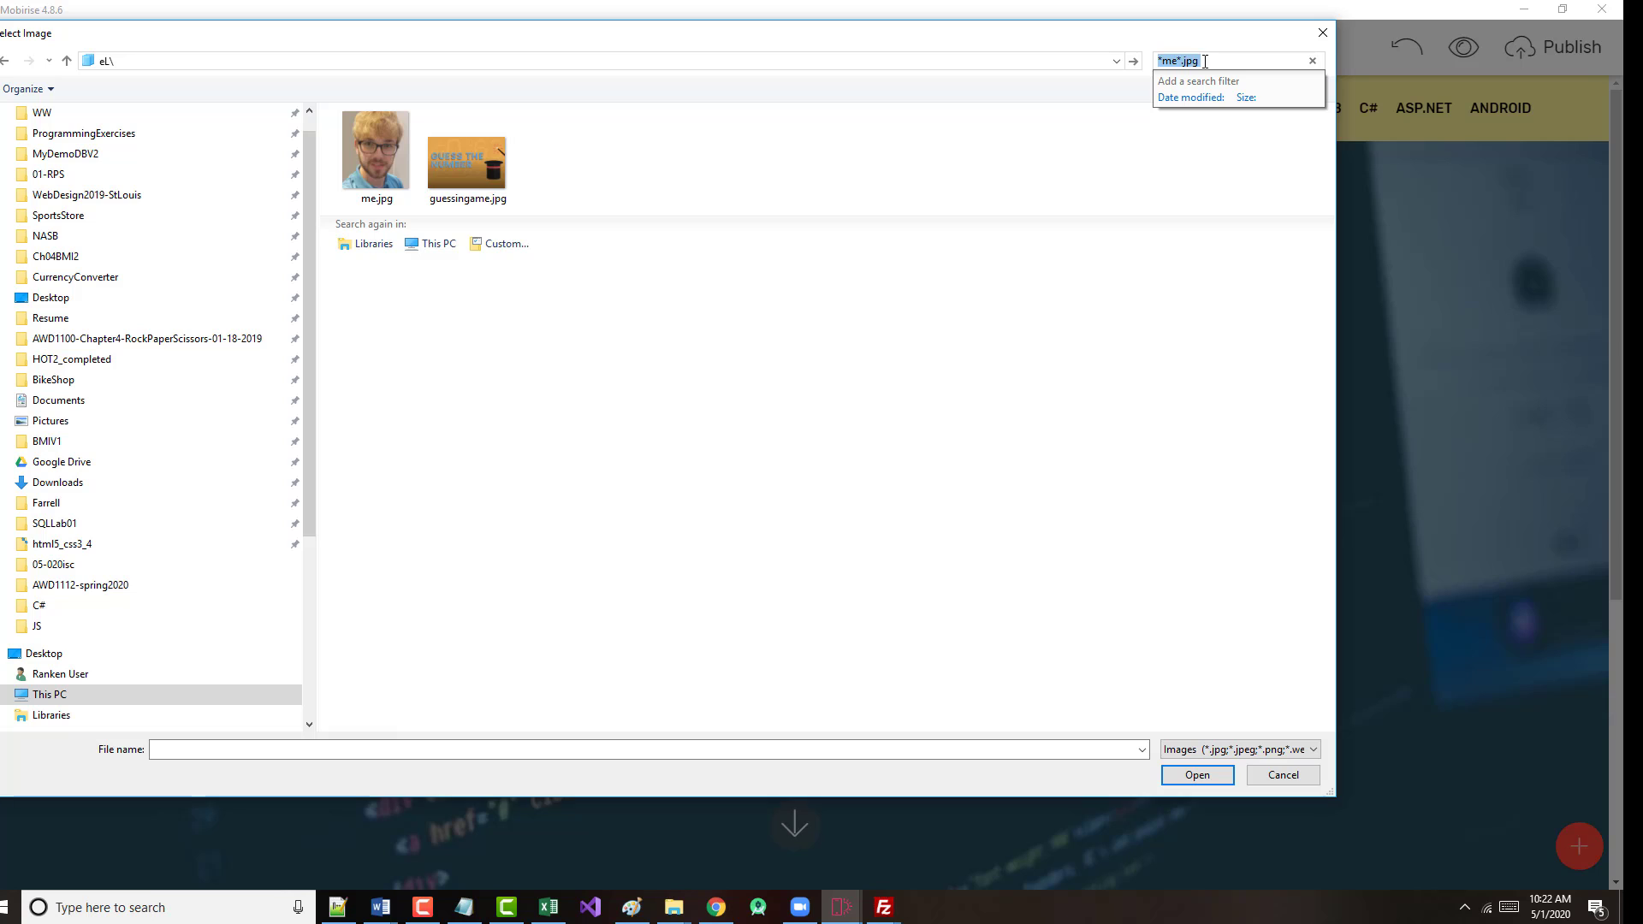
{"action": "left_click", "coordinate": [127, 59]}
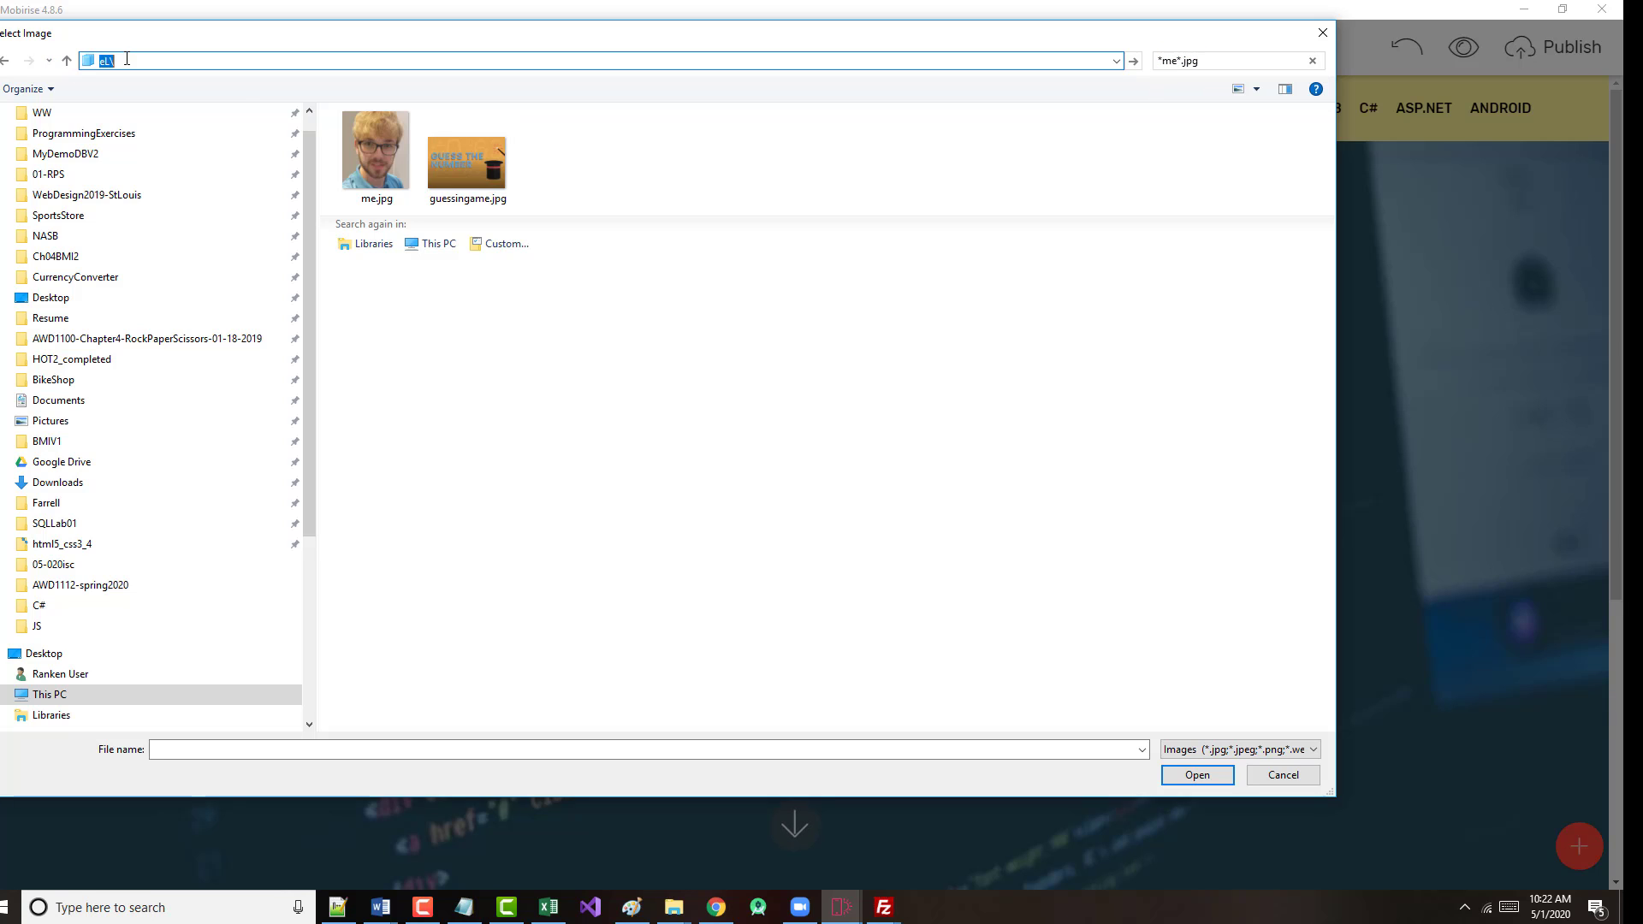
{"action": "key", "text": "Return"}
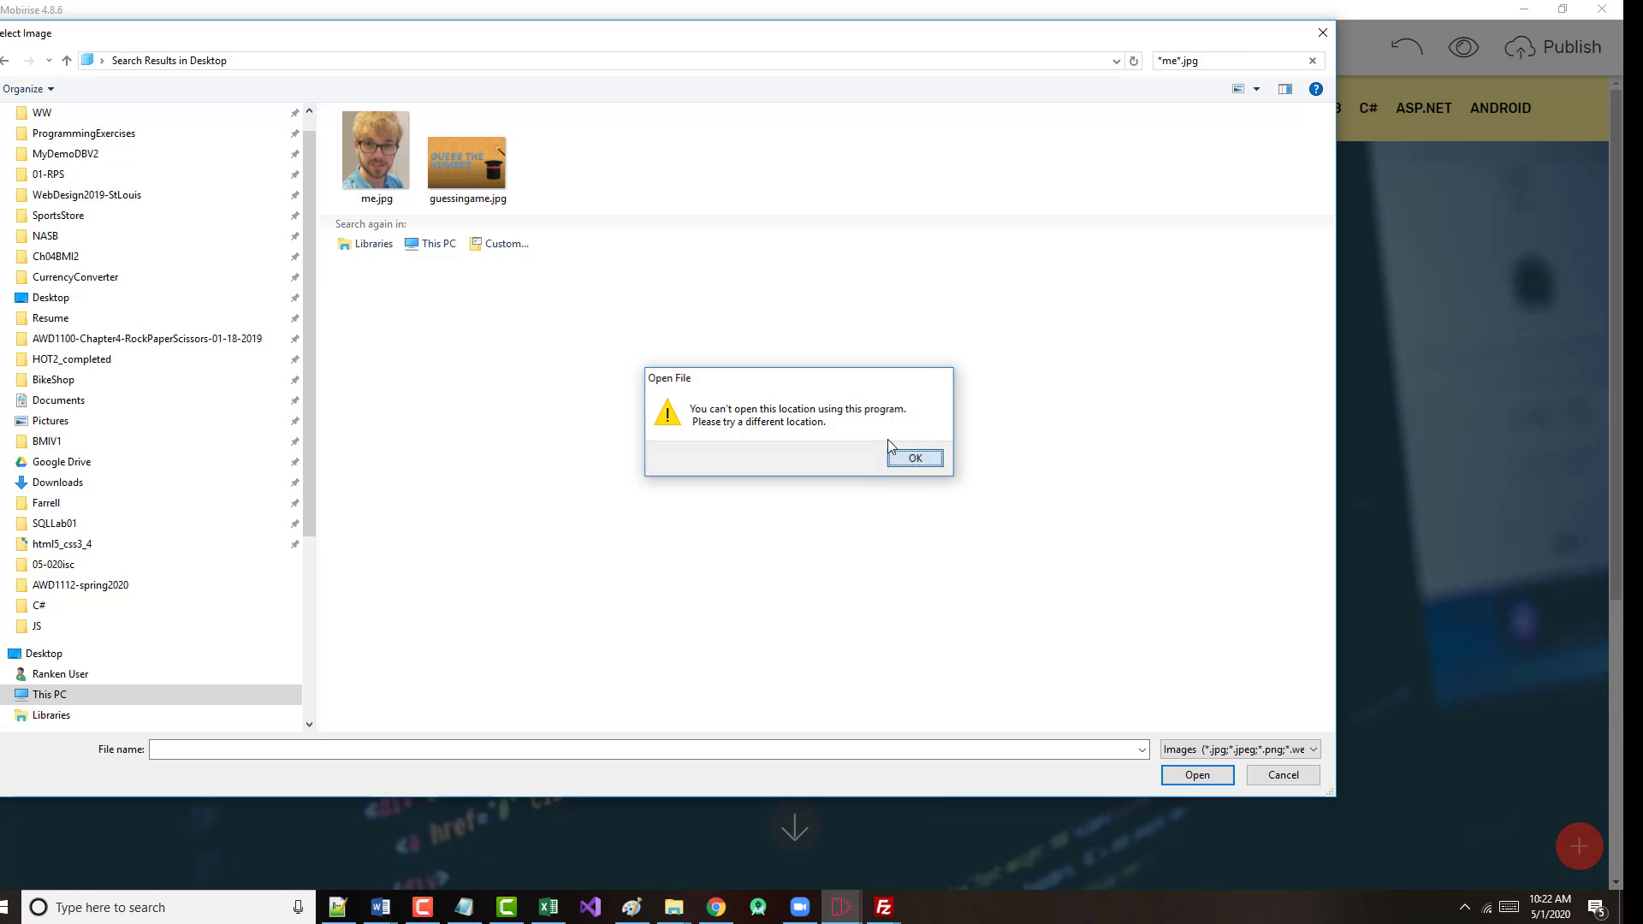
{"action": "left_click", "coordinate": [915, 457]}
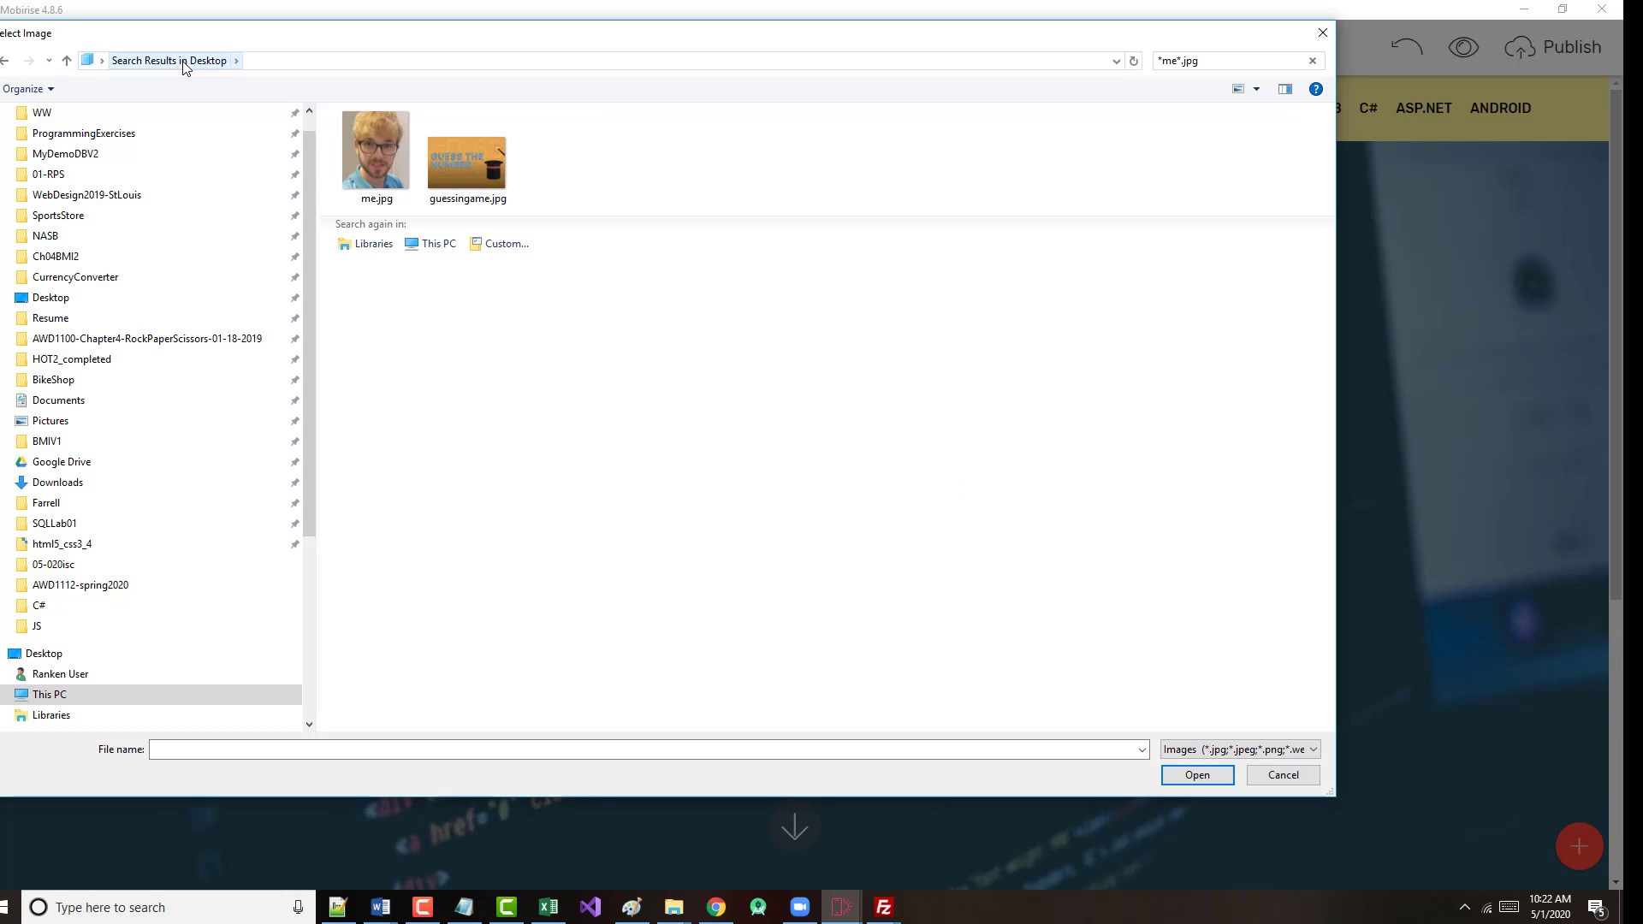
- Go to the e:\ drive in the image selection dialog, search it for me.jpg and look through the matching files
{"action": "left_click", "coordinate": [261, 62]}
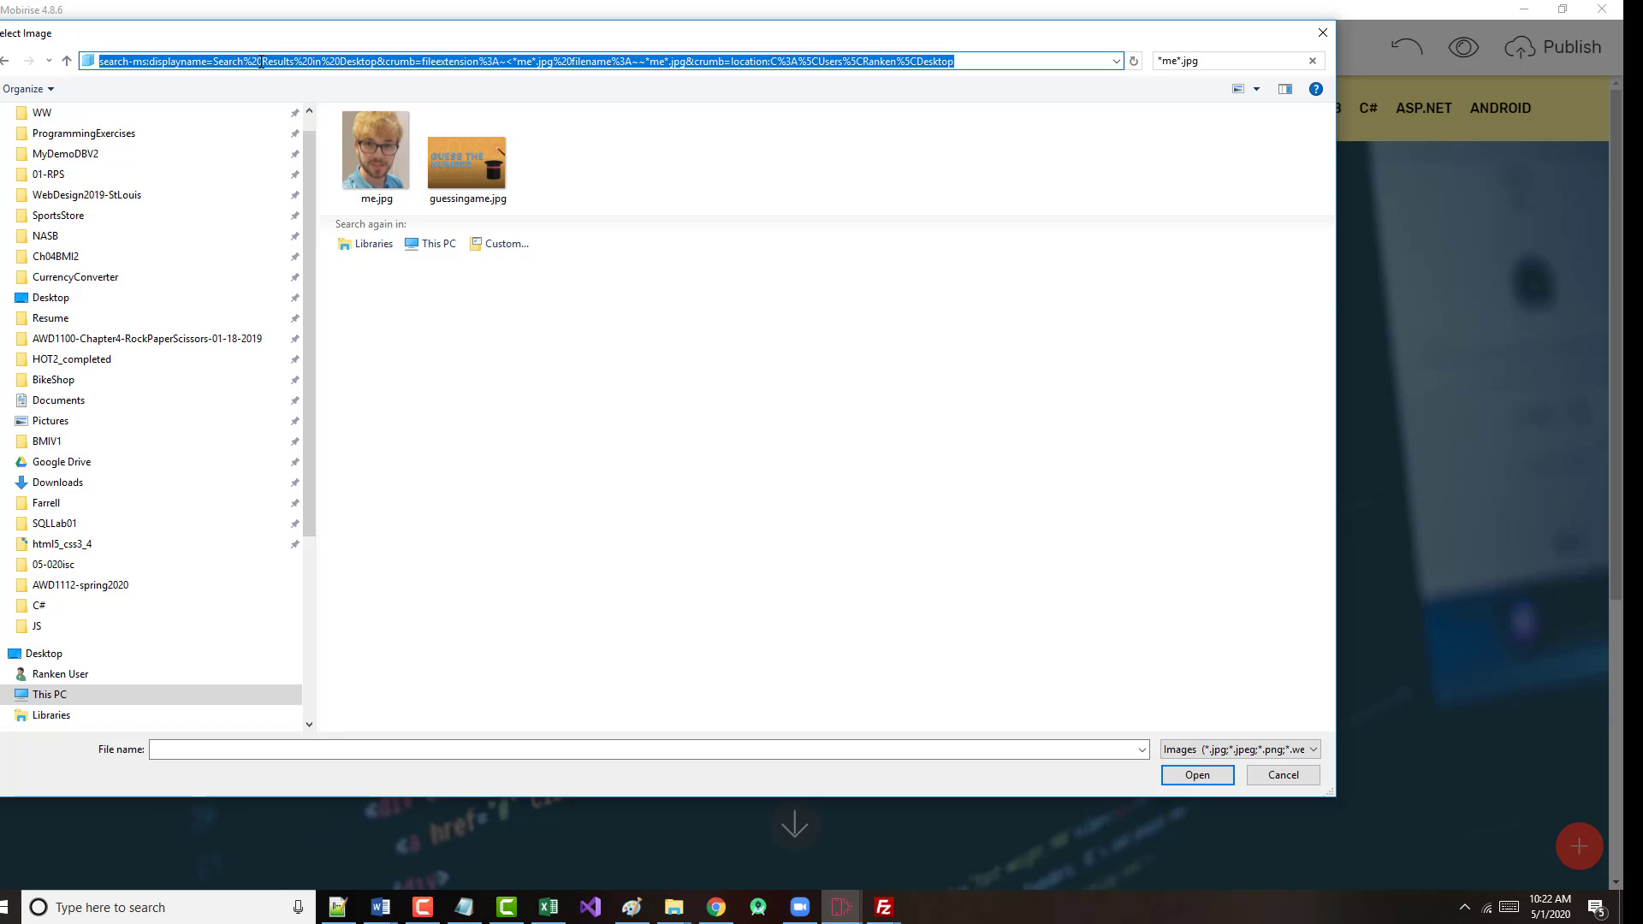
{"action": "type", "text": "e:\\"}
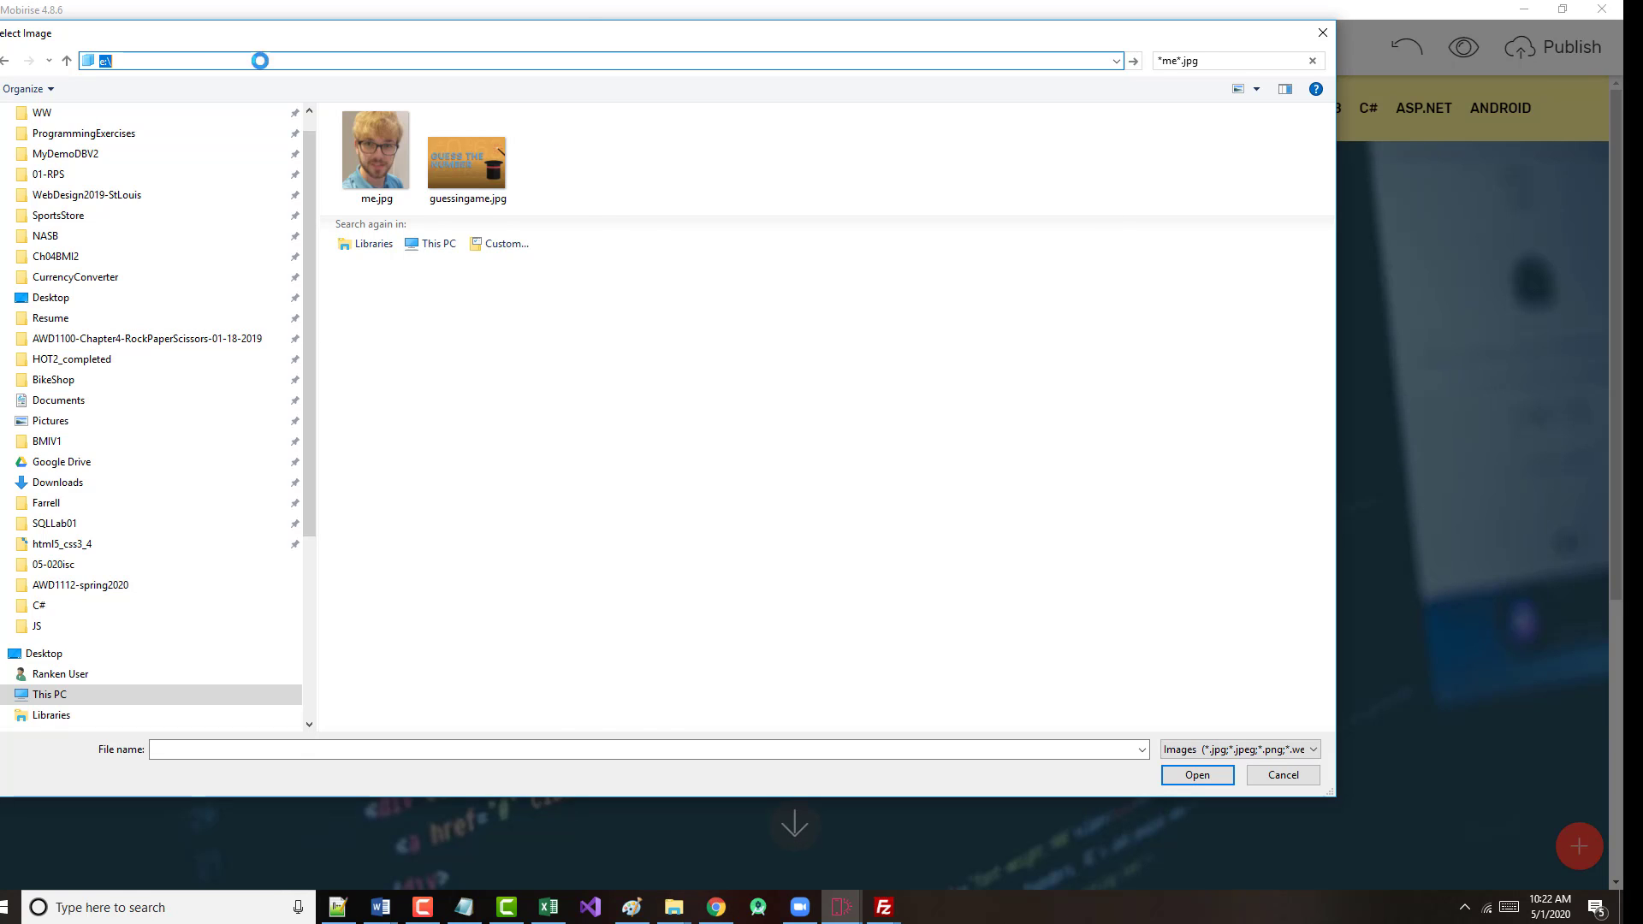
{"action": "key", "text": "Return"}
{"action": "left_click", "coordinate": [1188, 61]}
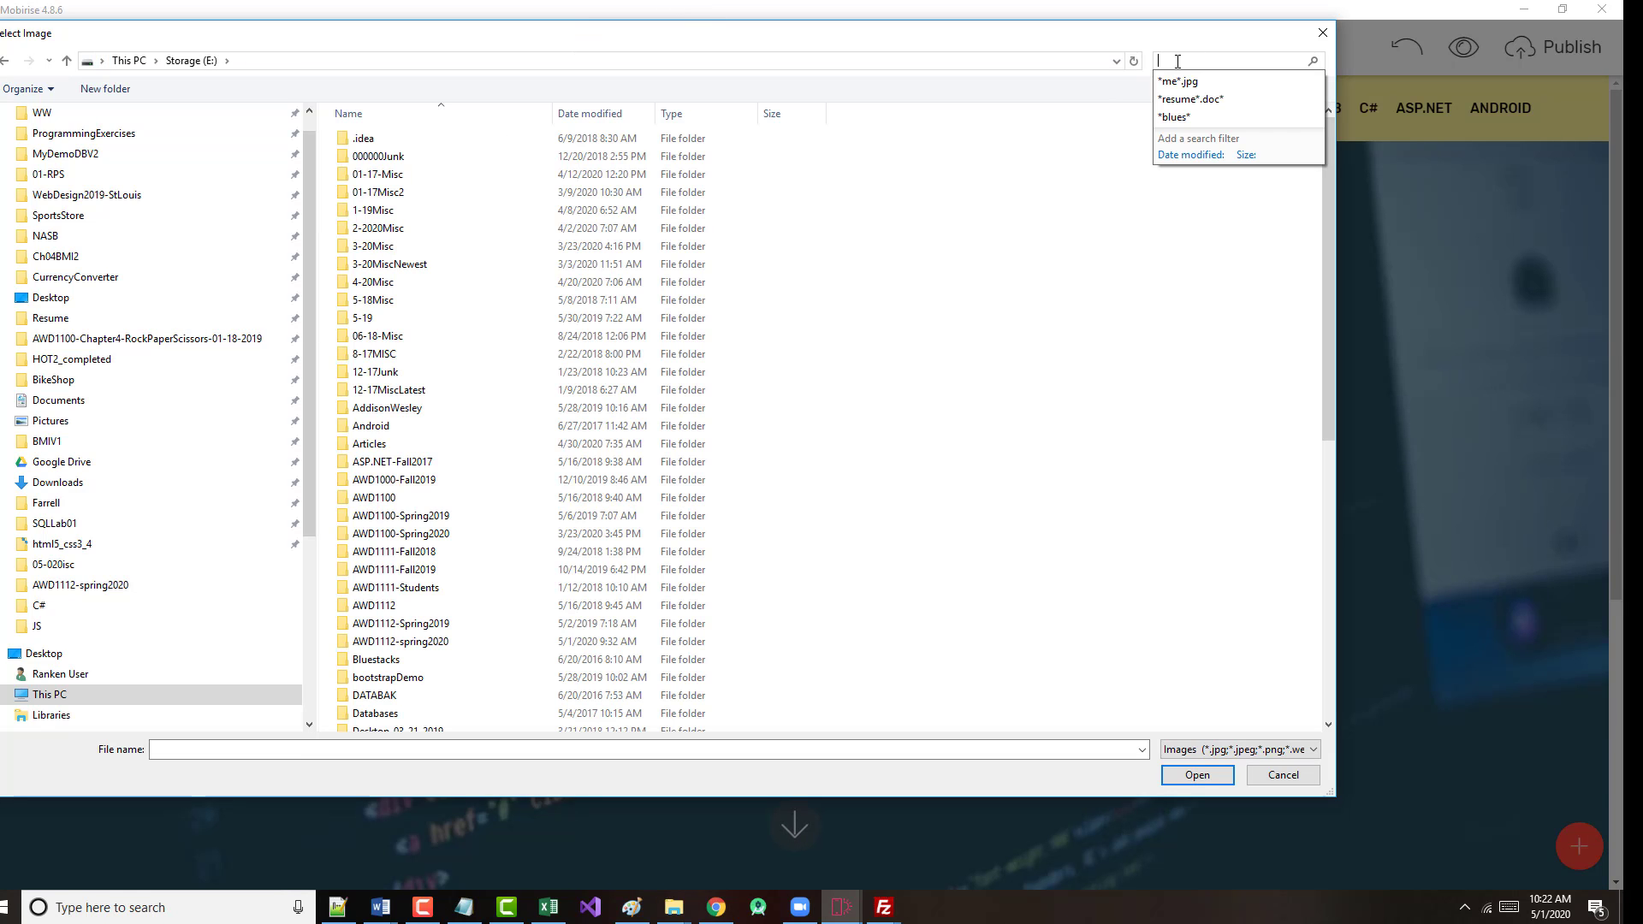
{"action": "type", "text": "me"}
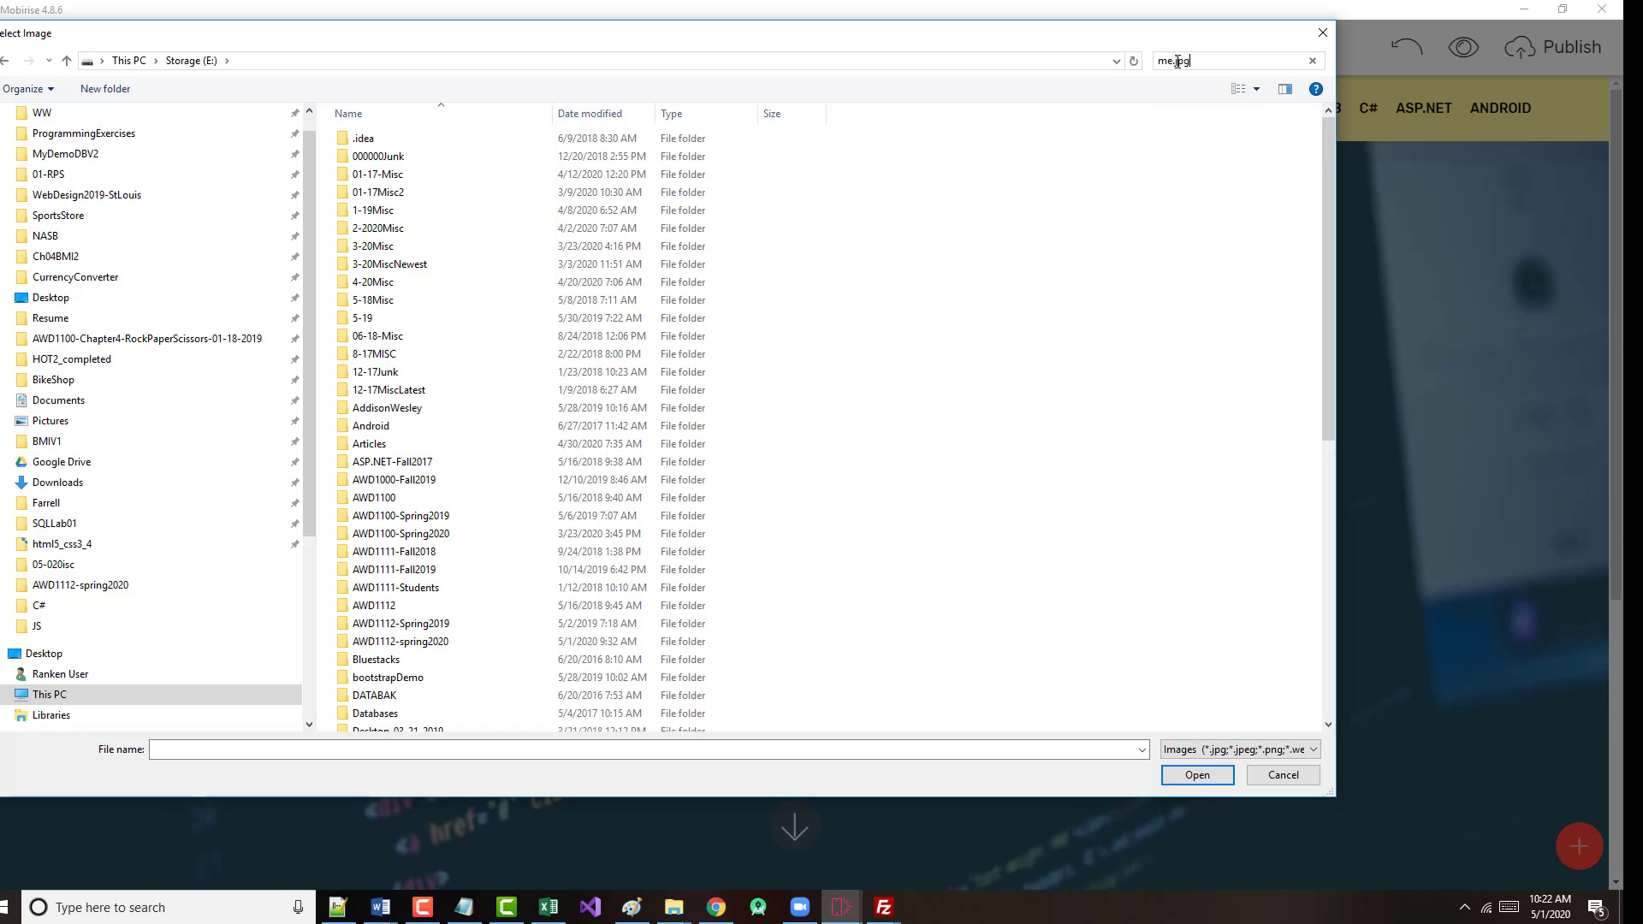
{"action": "type", "text": ".jpg"}
{"action": "key", "text": "Return"}
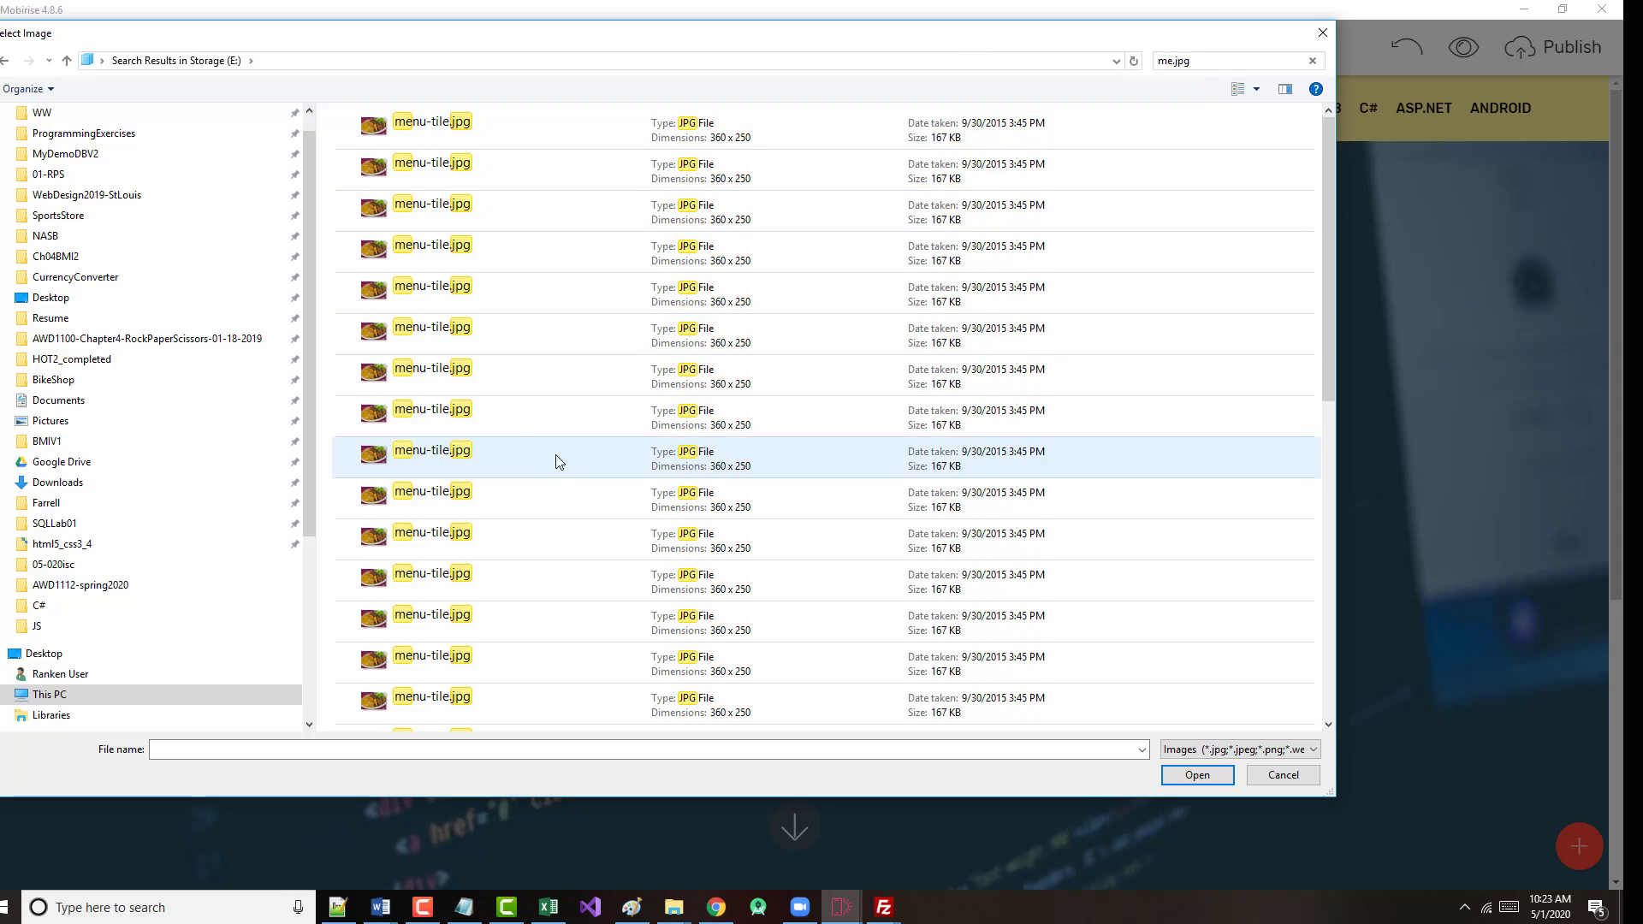
{"action": "scroll", "coordinate": [516, 424], "scroll_direction": "down", "scroll_amount": 1}
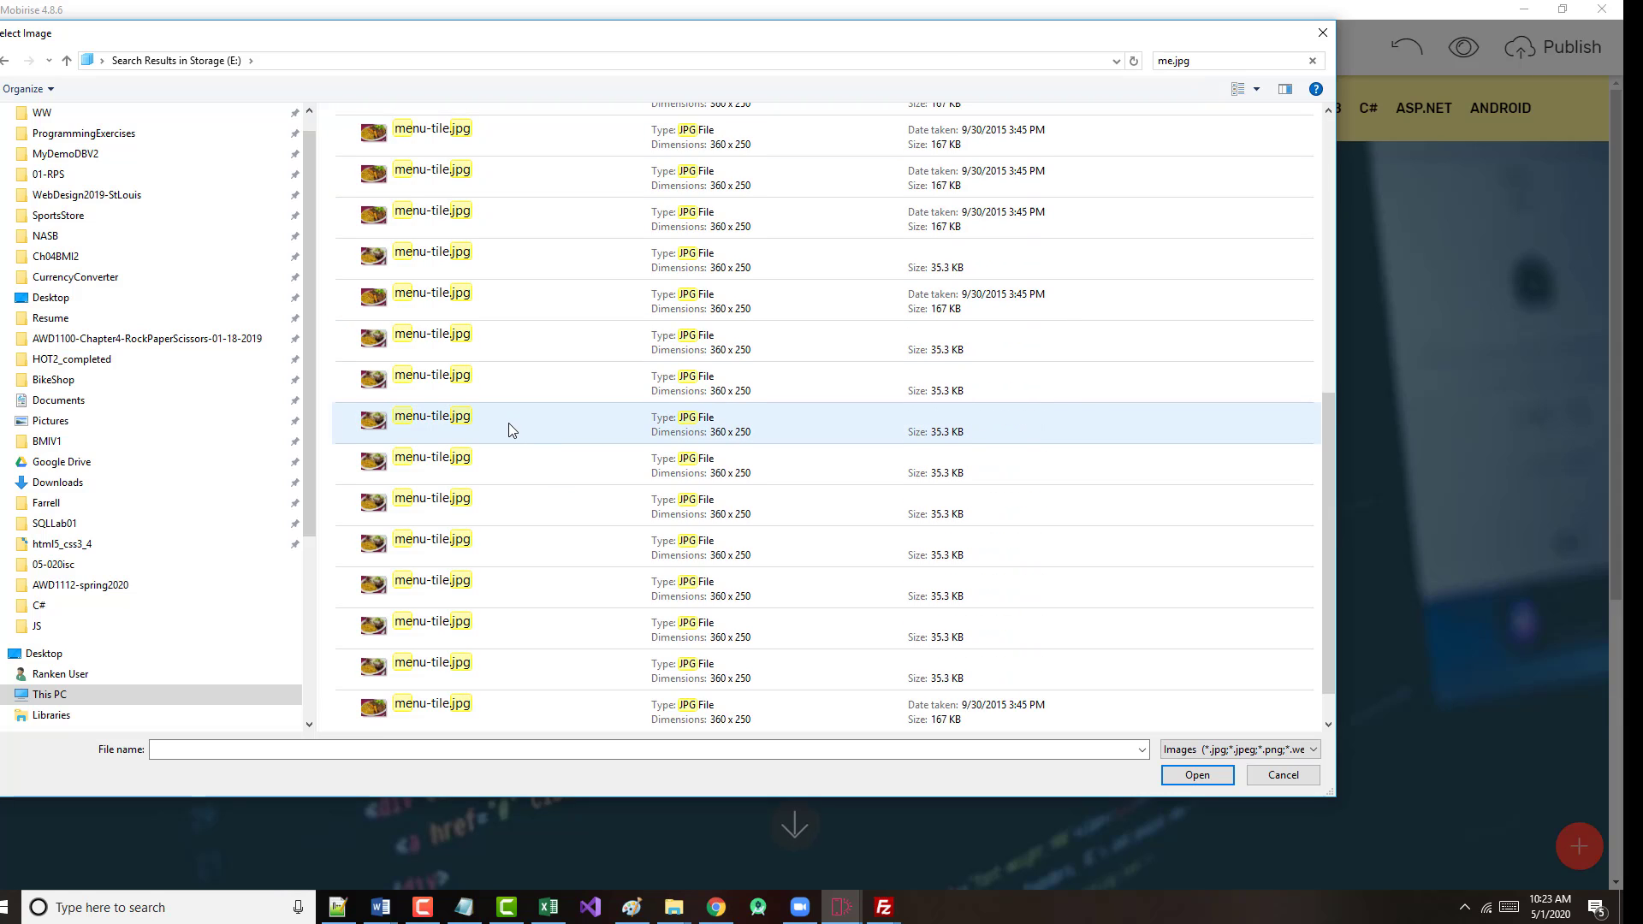
{"action": "scroll", "coordinate": [476, 382], "scroll_direction": "up", "scroll_amount": 5}
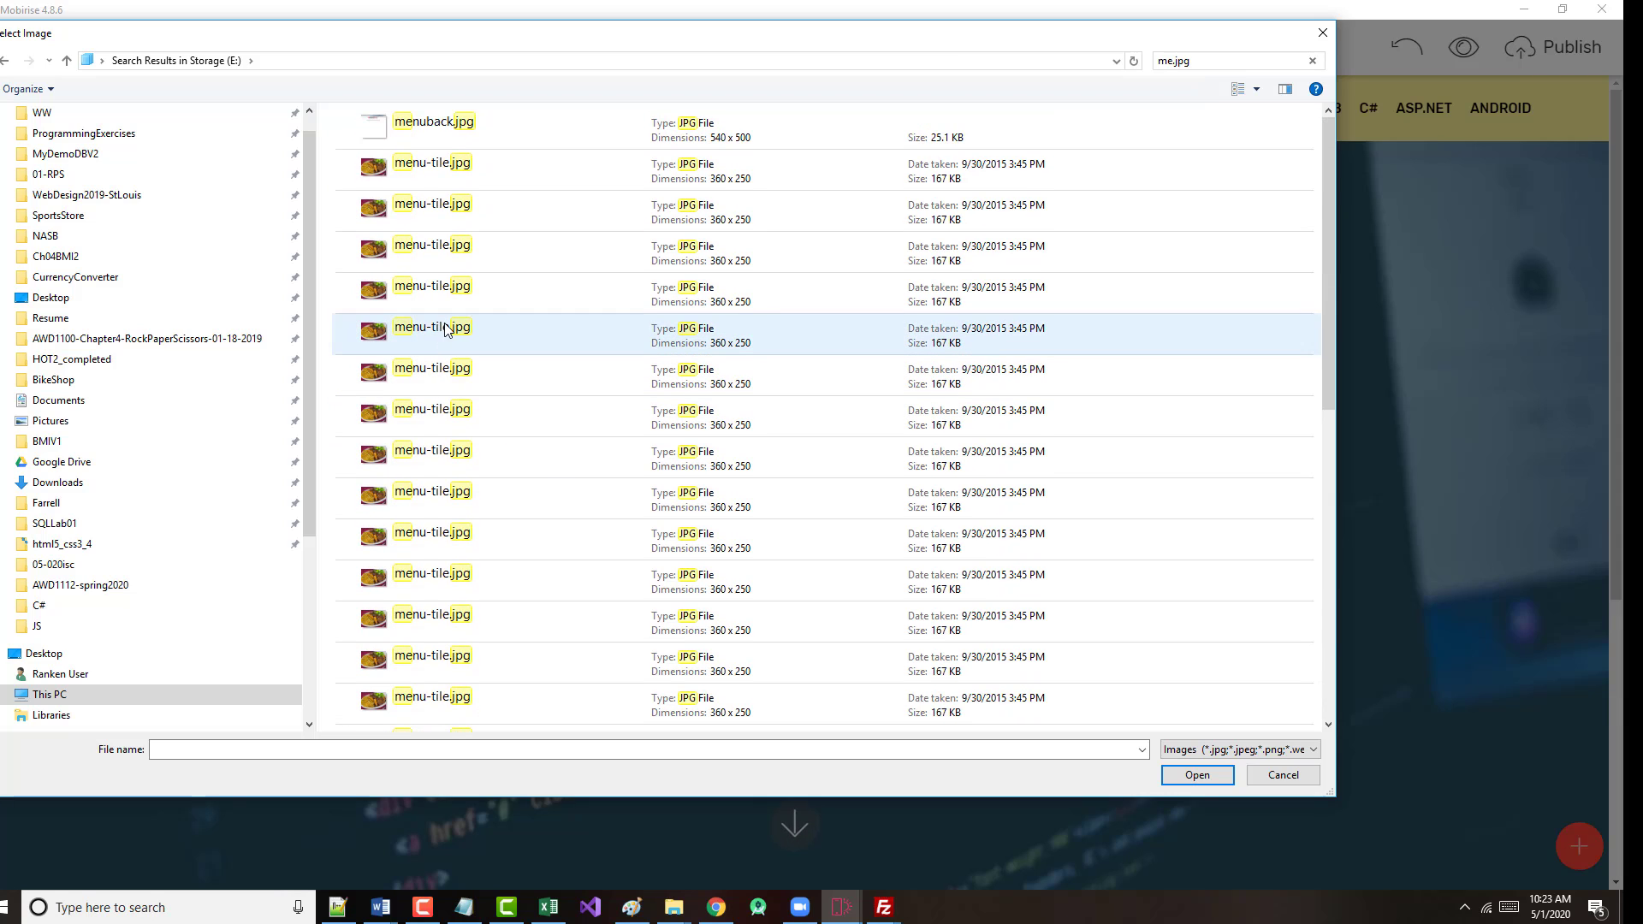
{"action": "scroll", "coordinate": [428, 342], "scroll_direction": "down", "scroll_amount": 5}
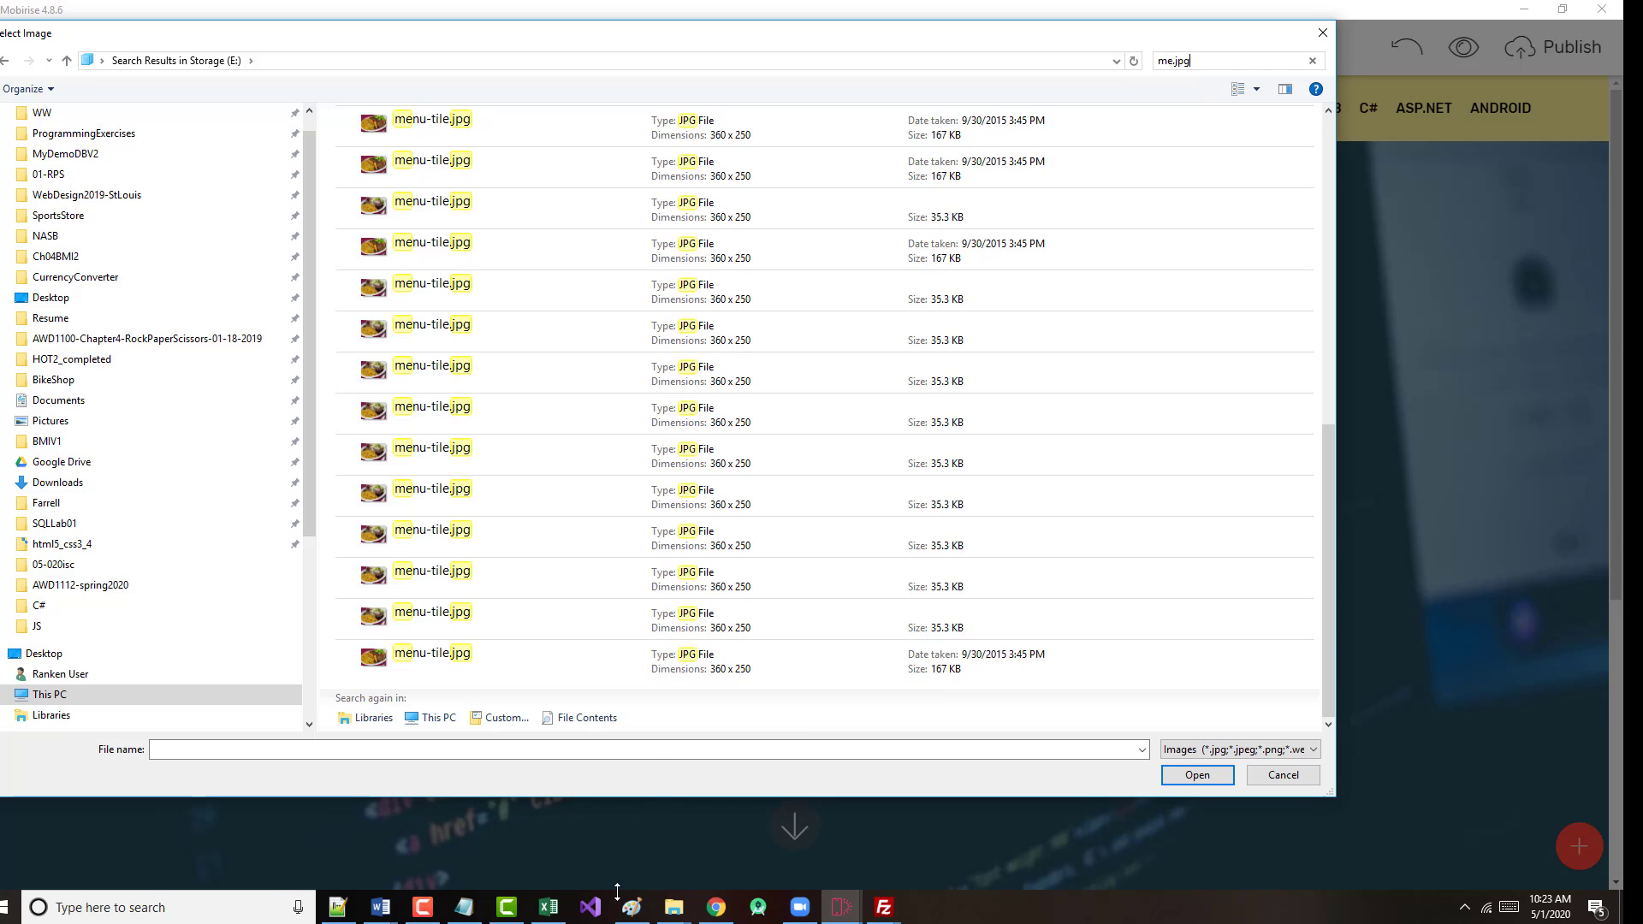
- Open a new File Explorer window on the Desktop folder and search it for .jpg
{"action": "right_click", "coordinate": [684, 914]}
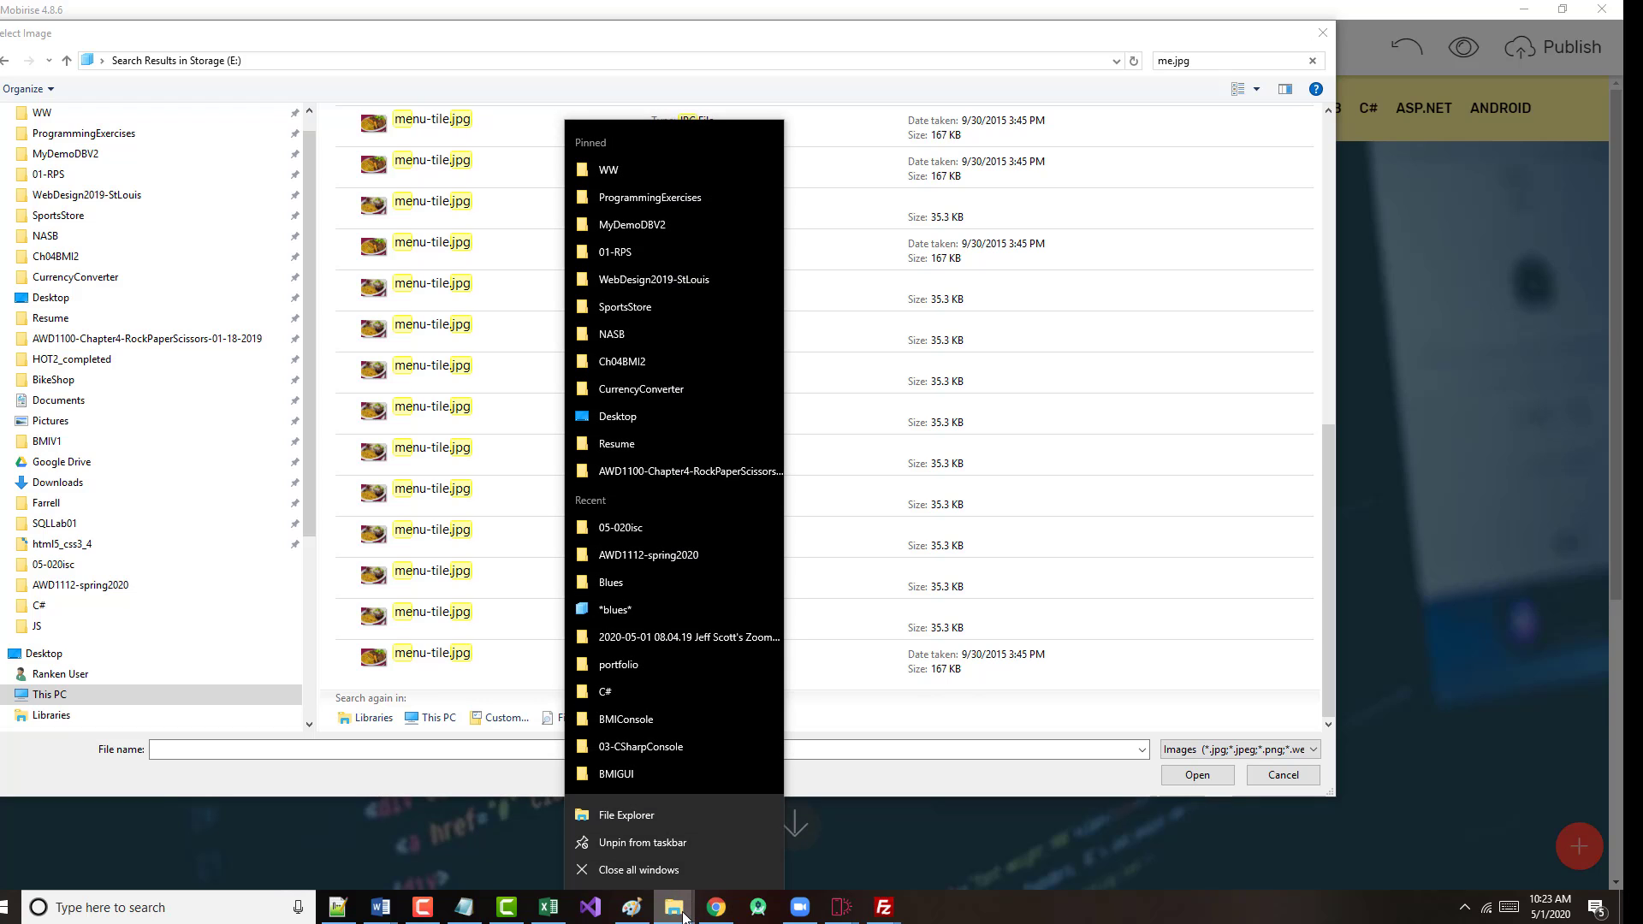
{"action": "left_click", "coordinate": [619, 818]}
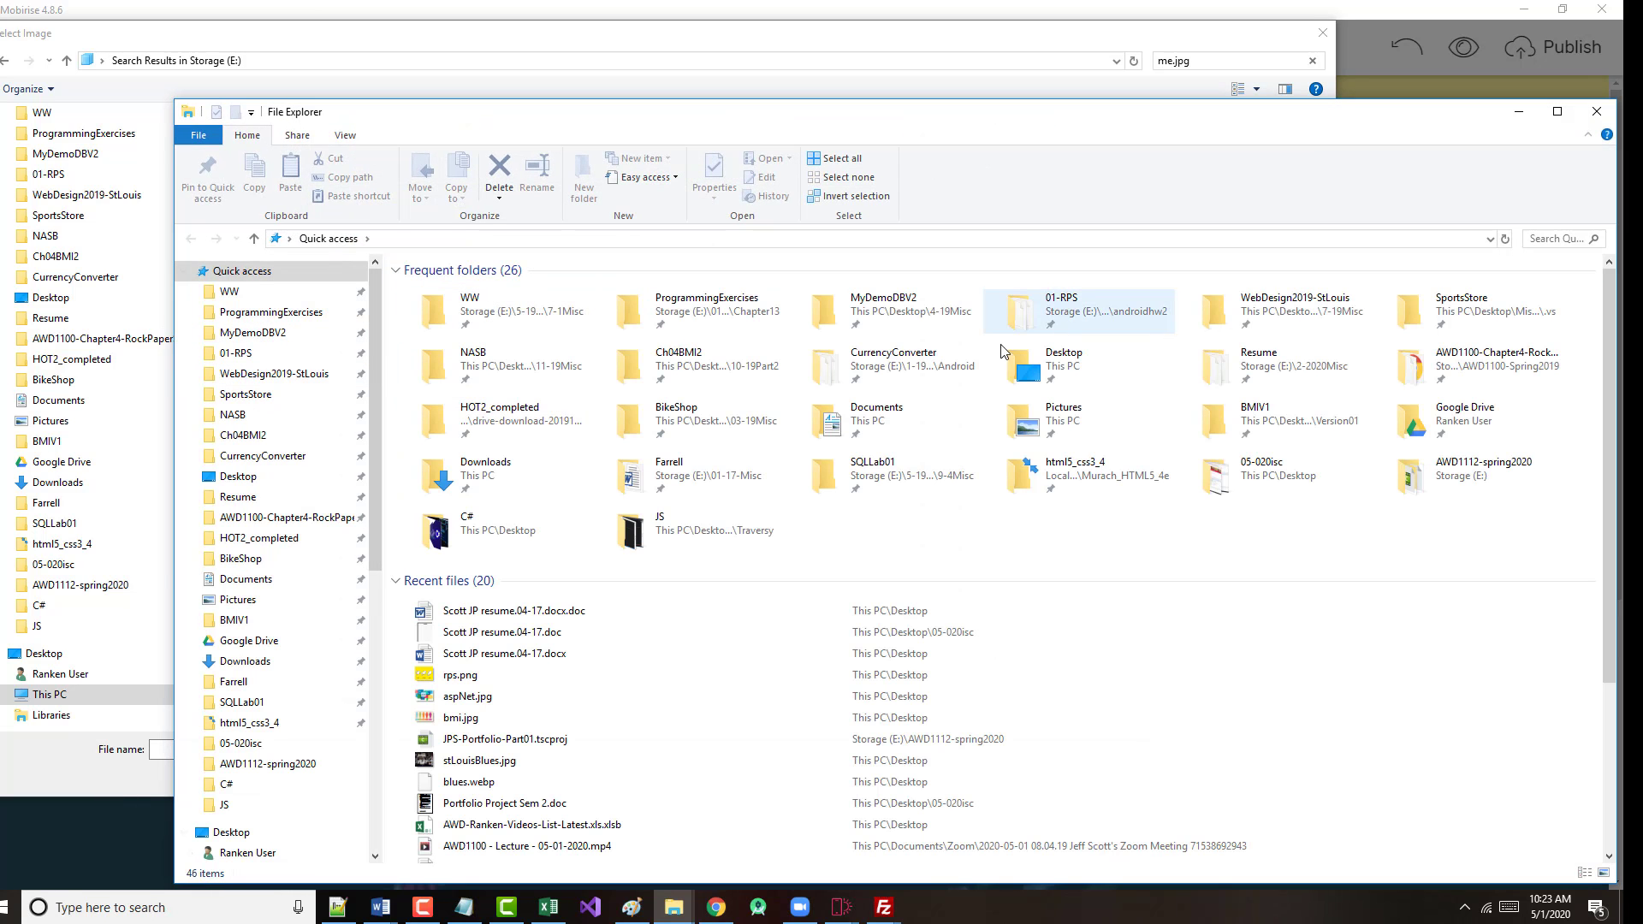
{"action": "left_click", "coordinate": [238, 476]}
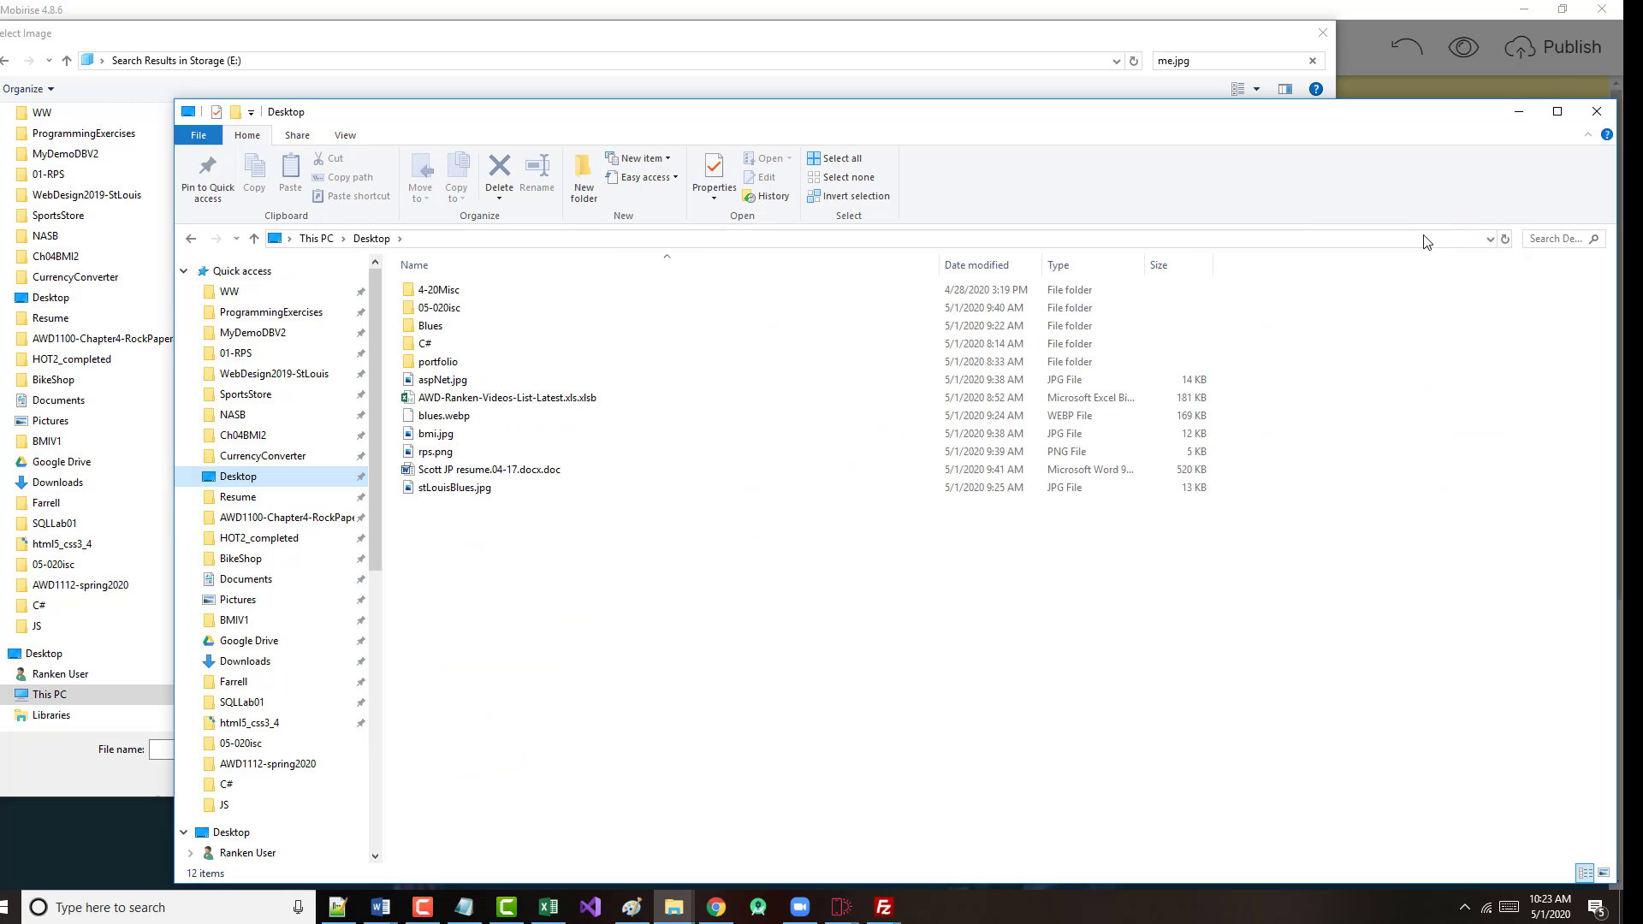
{"action": "left_click", "coordinate": [1548, 236]}
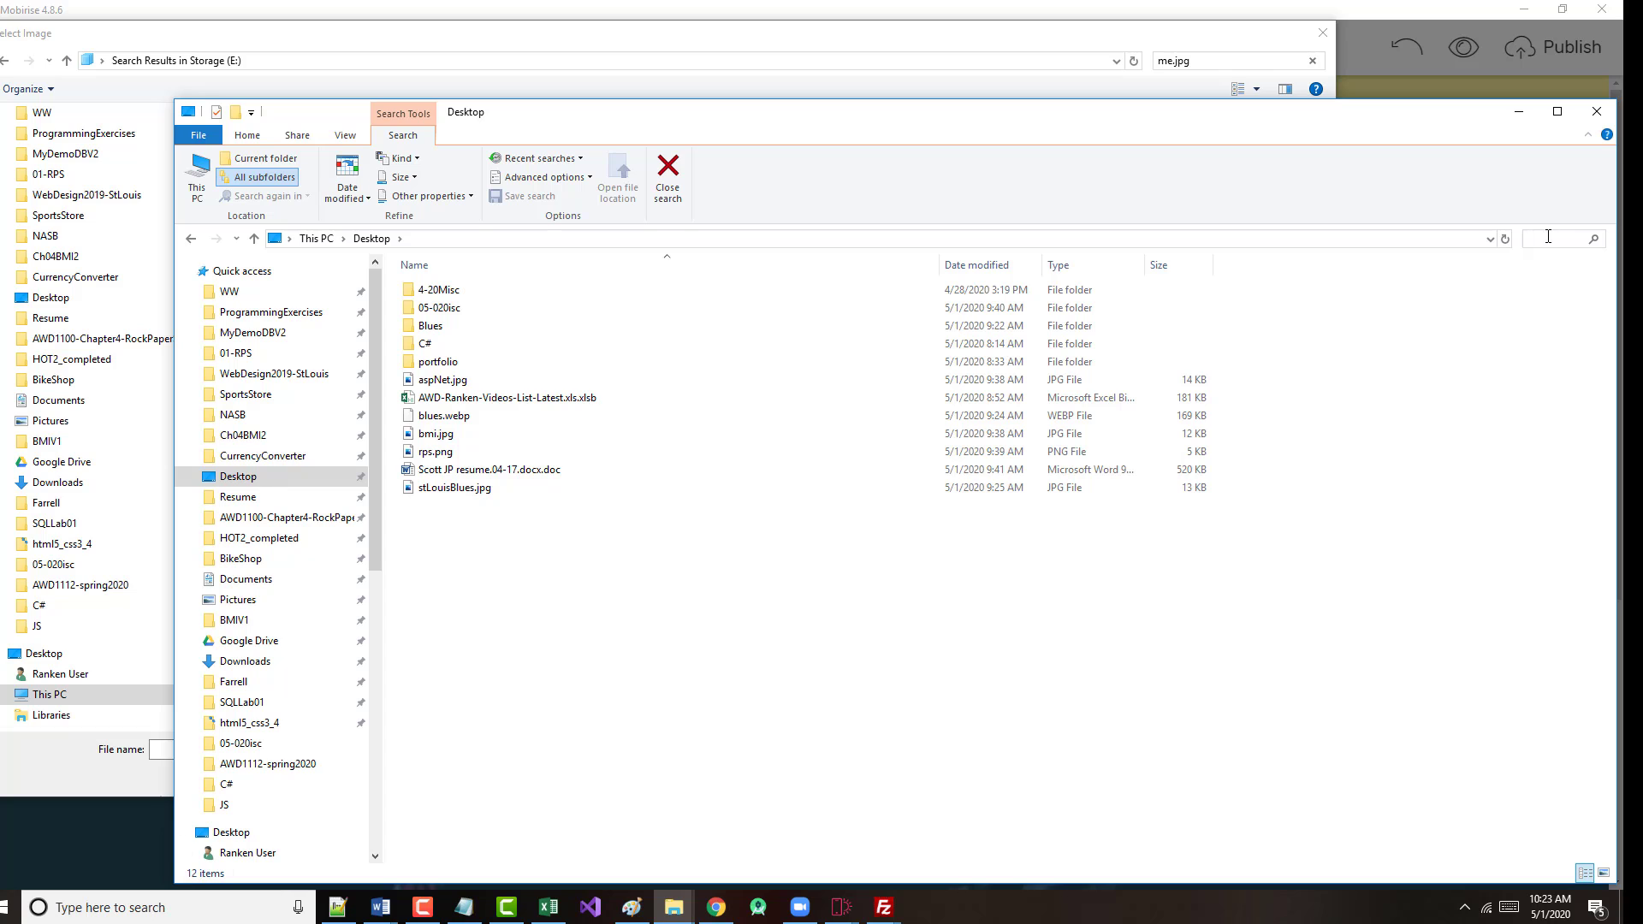
{"action": "type", "text": ".jpg"}
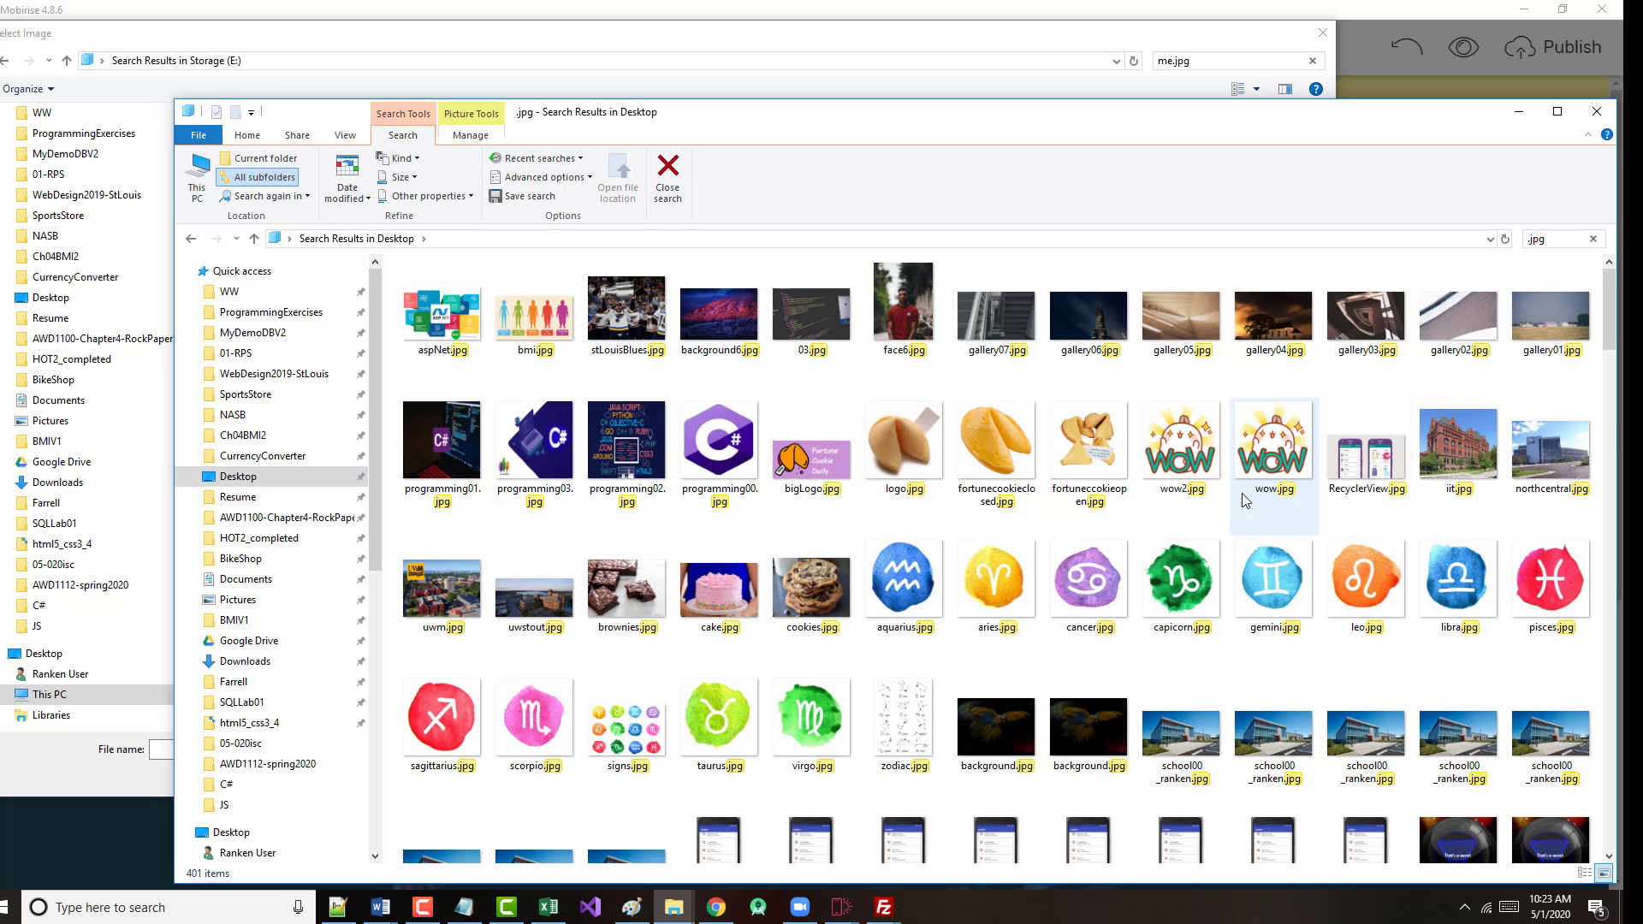
- Look through the .jpg search results of the Desktop folder for the personal photo
{"action": "scroll", "coordinate": [1237, 438], "scroll_direction": "down", "scroll_amount": 3}
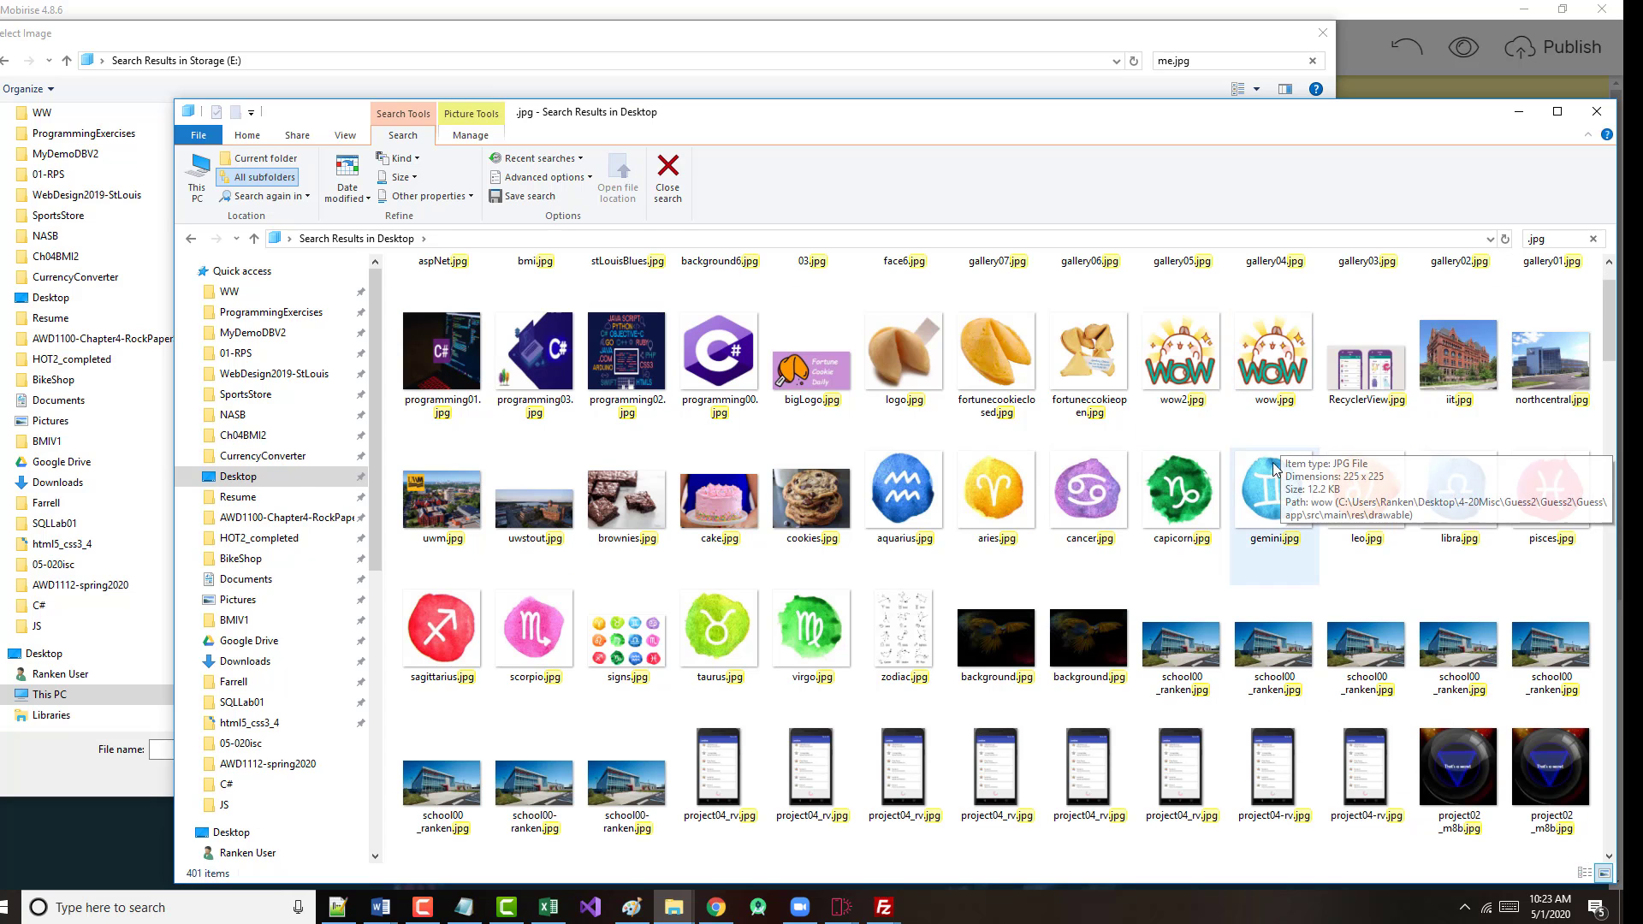
{"action": "scroll", "coordinate": [1203, 632], "scroll_direction": "down", "scroll_amount": 15}
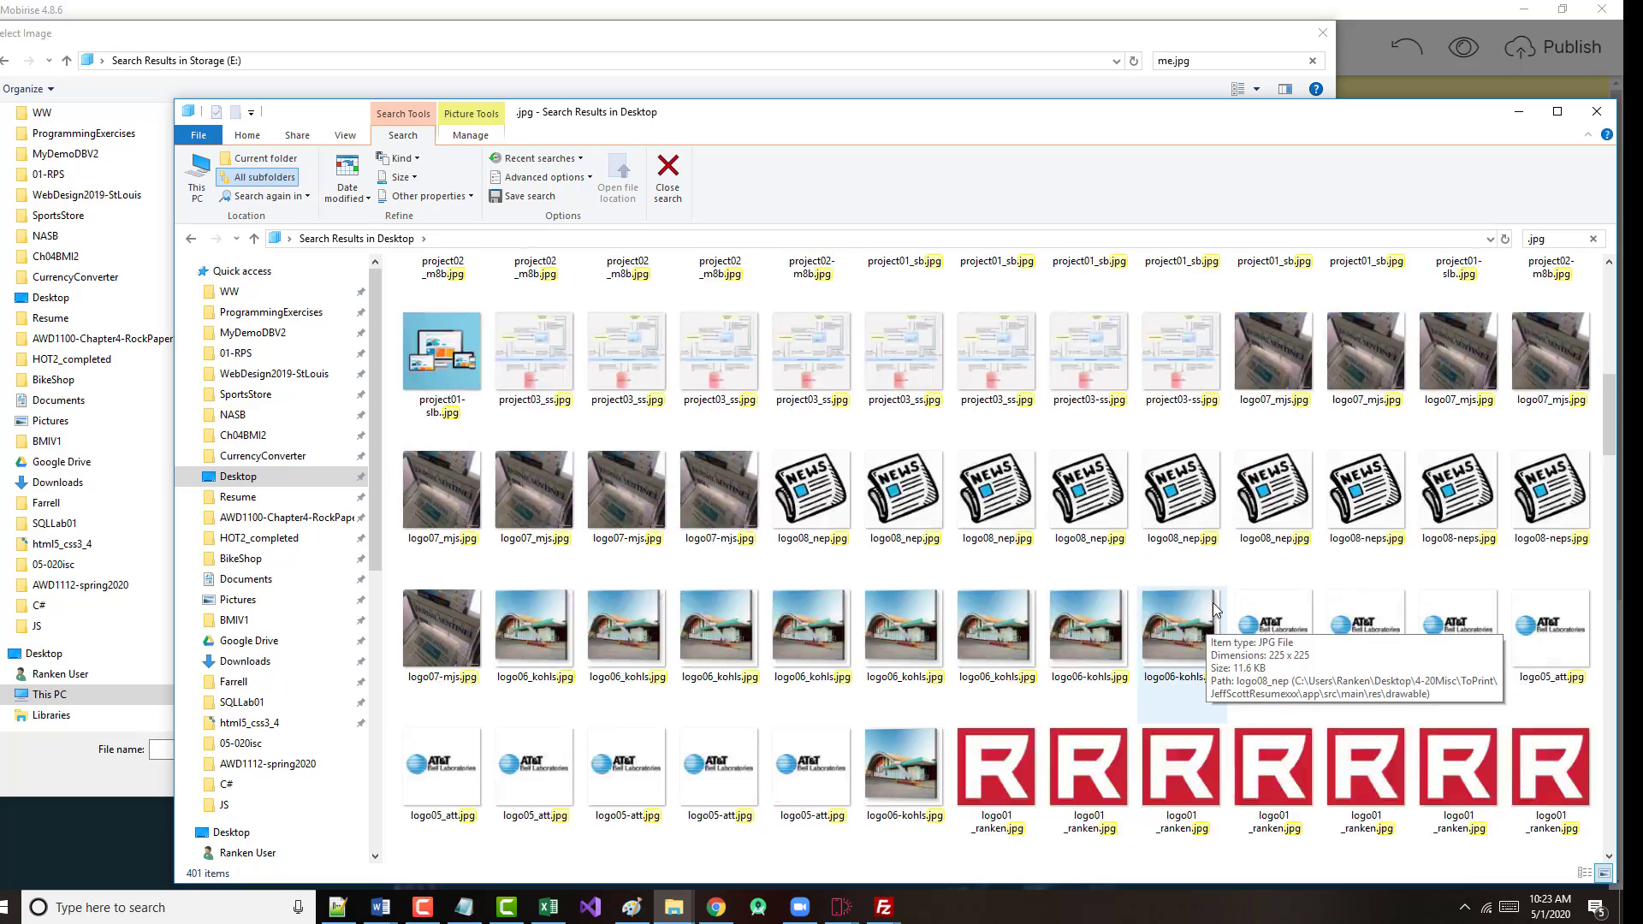
{"action": "scroll", "coordinate": [1216, 606], "scroll_direction": "down", "scroll_amount": 8}
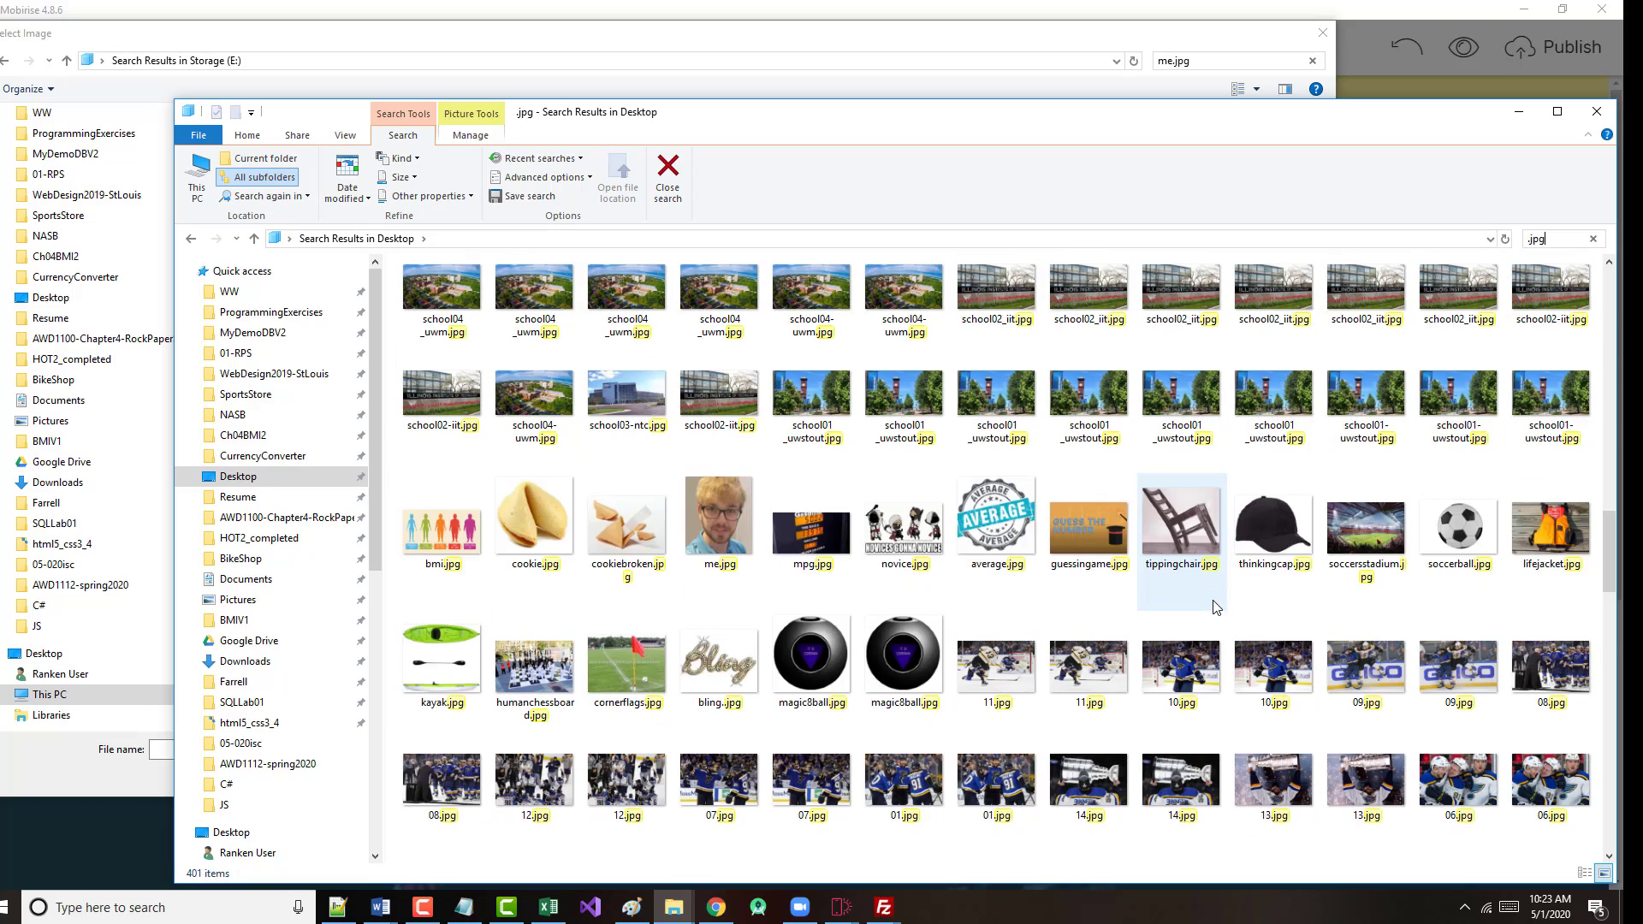
{"action": "scroll", "coordinate": [1216, 606], "scroll_direction": "down", "scroll_amount": 3}
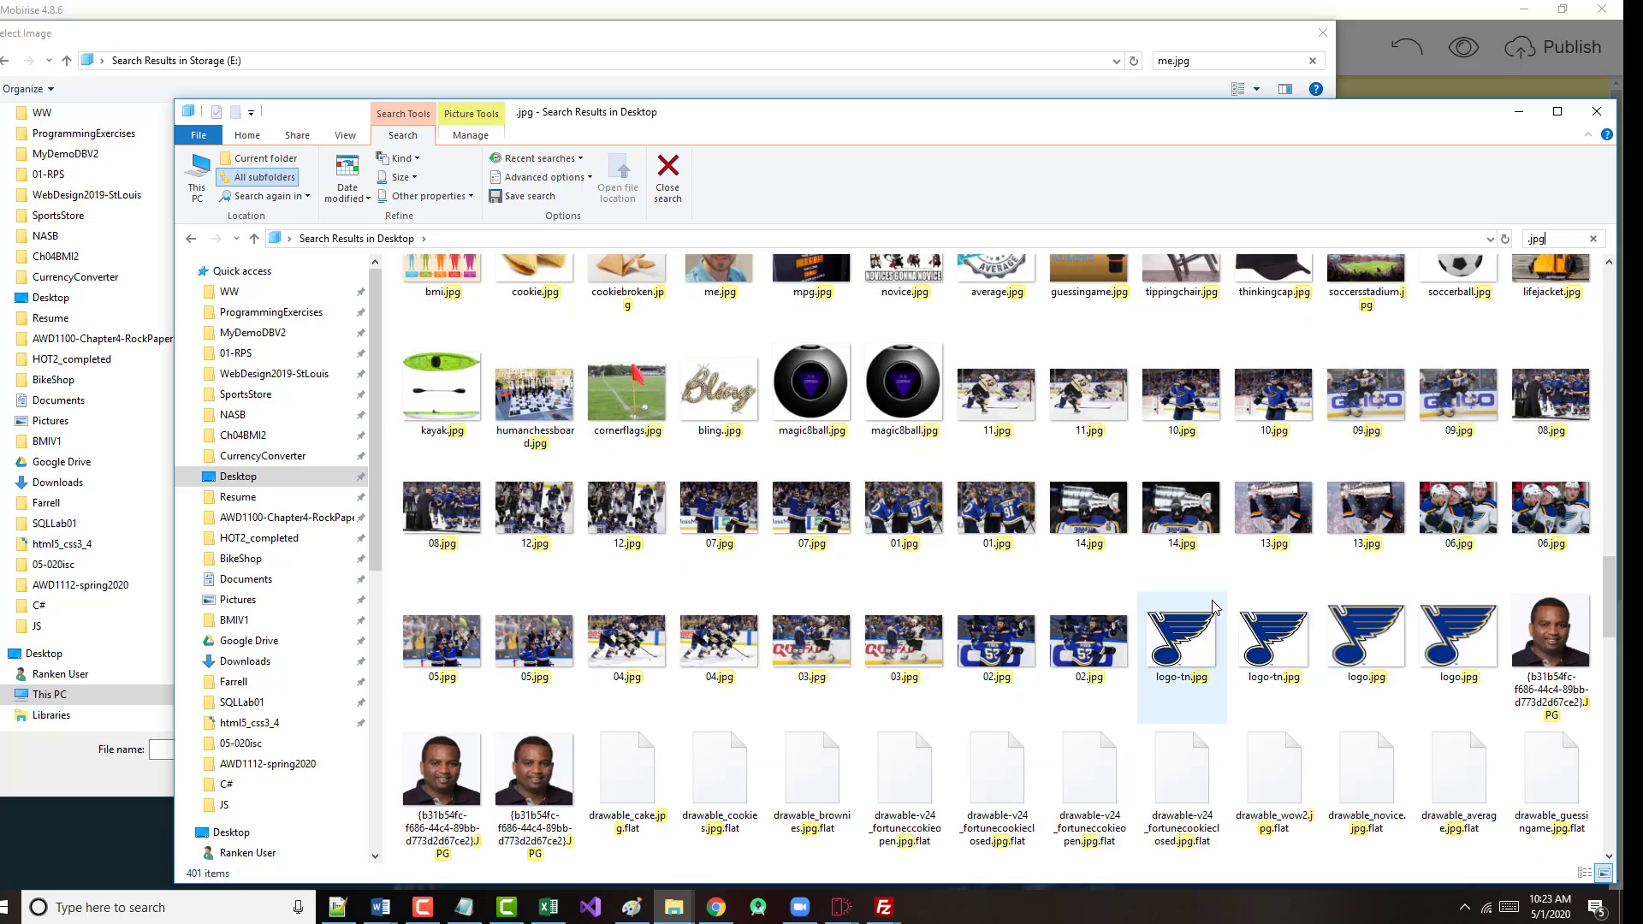
{"action": "scroll", "coordinate": [1211, 606], "scroll_direction": "down", "scroll_amount": 2}
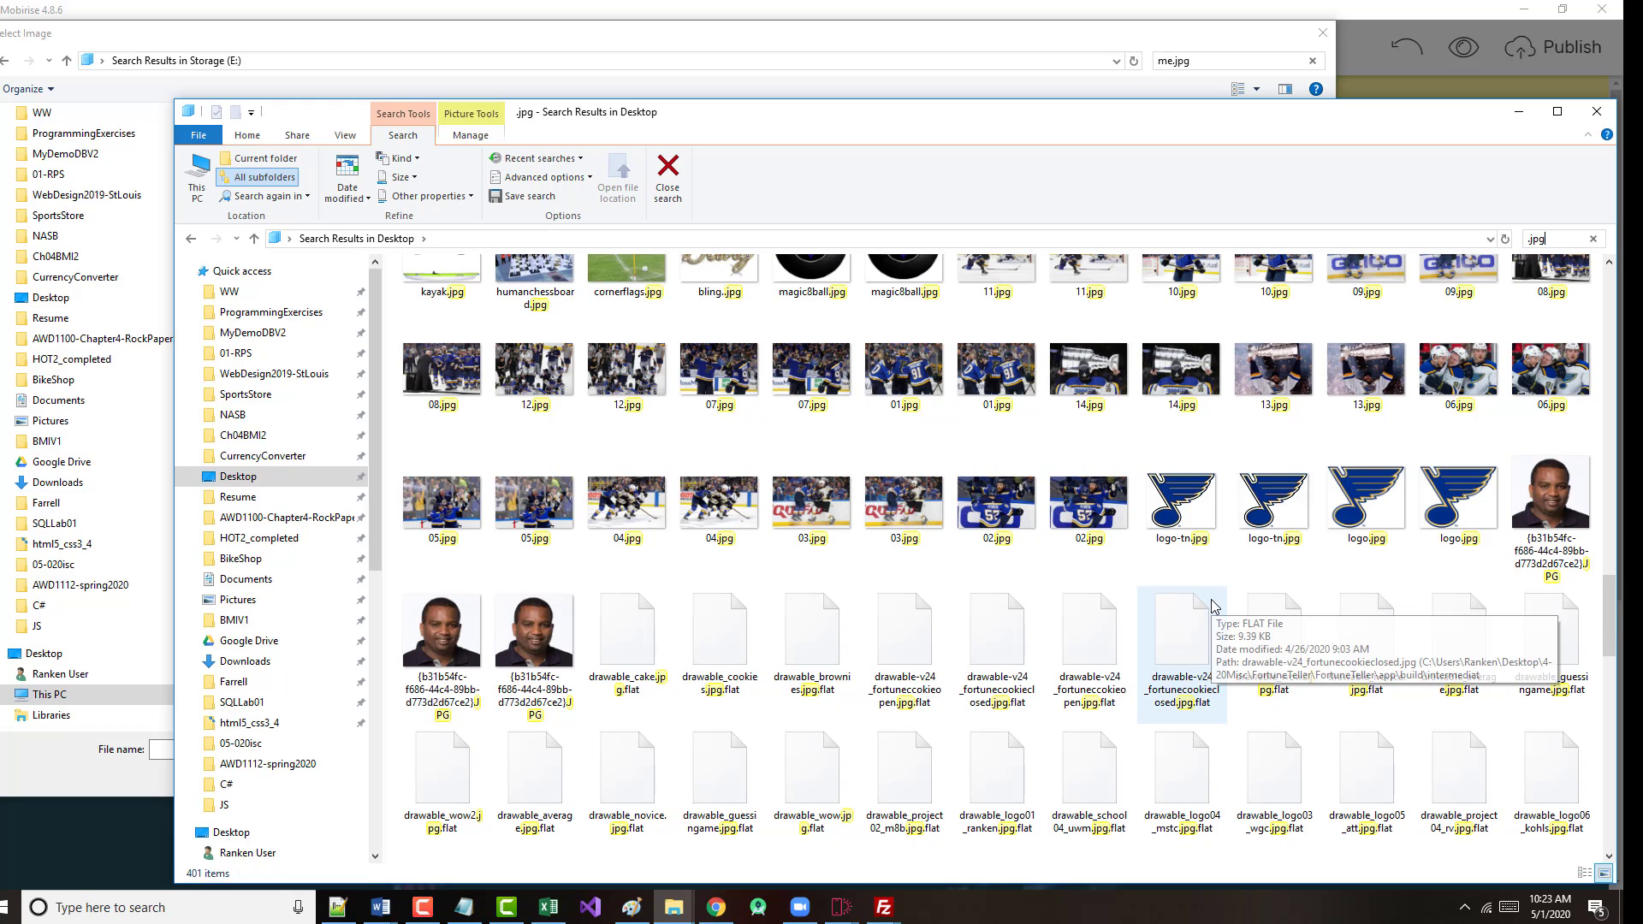
{"action": "scroll", "coordinate": [1211, 605], "scroll_direction": "down", "scroll_amount": 3}
{"action": "scroll", "coordinate": [1211, 606], "scroll_direction": "down", "scroll_amount": 3}
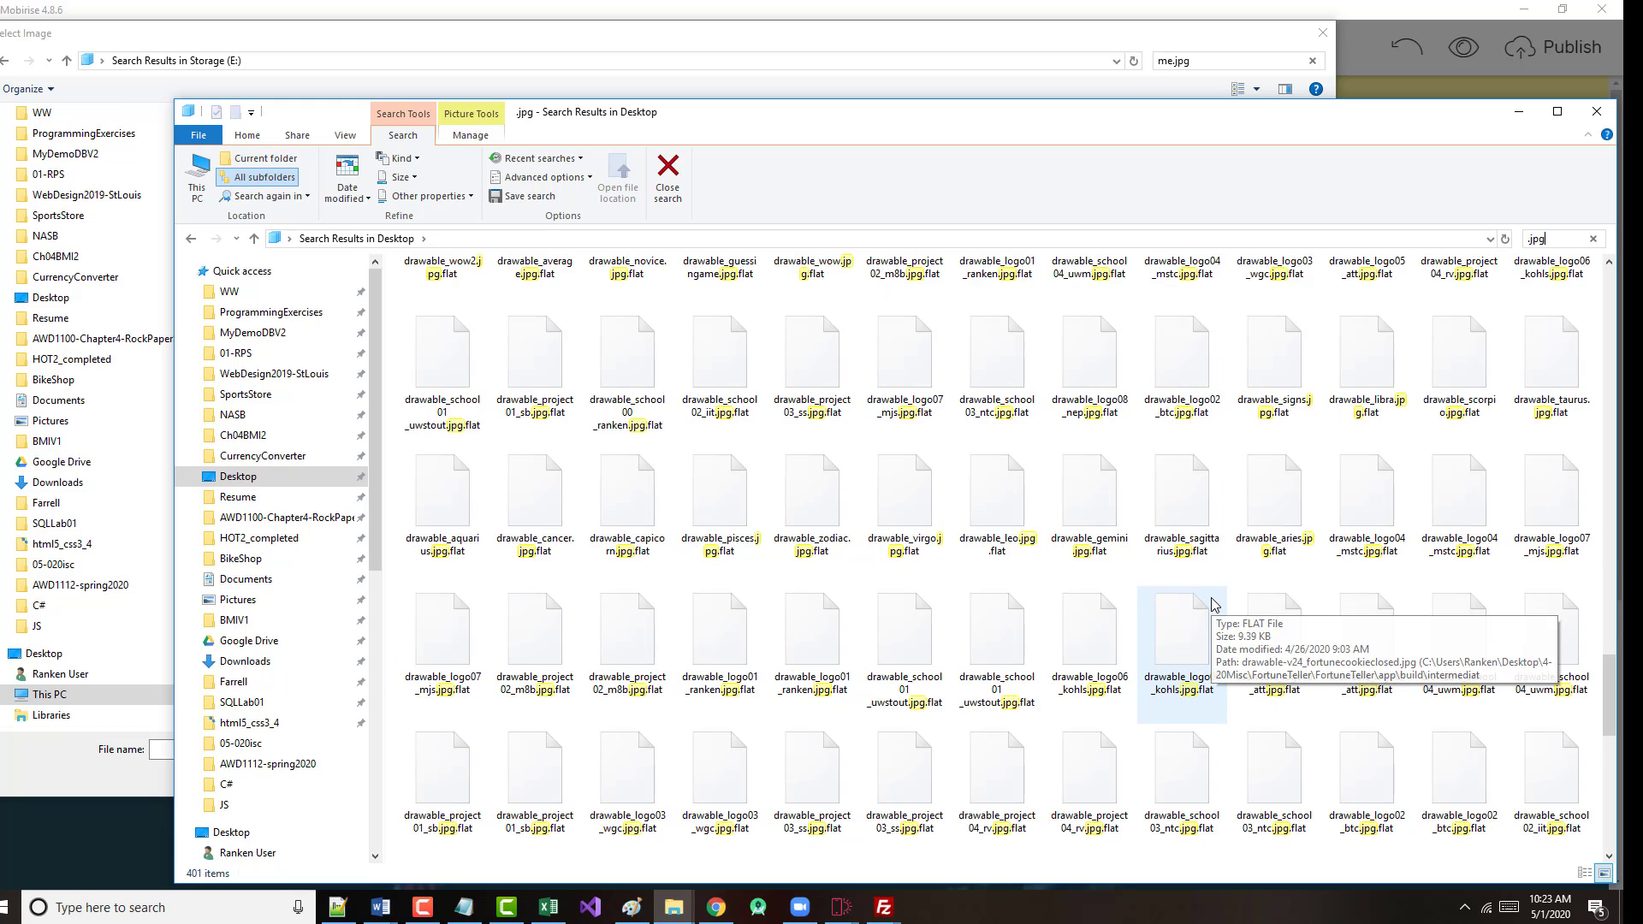
{"action": "scroll", "coordinate": [1212, 604], "scroll_direction": "down", "scroll_amount": 3}
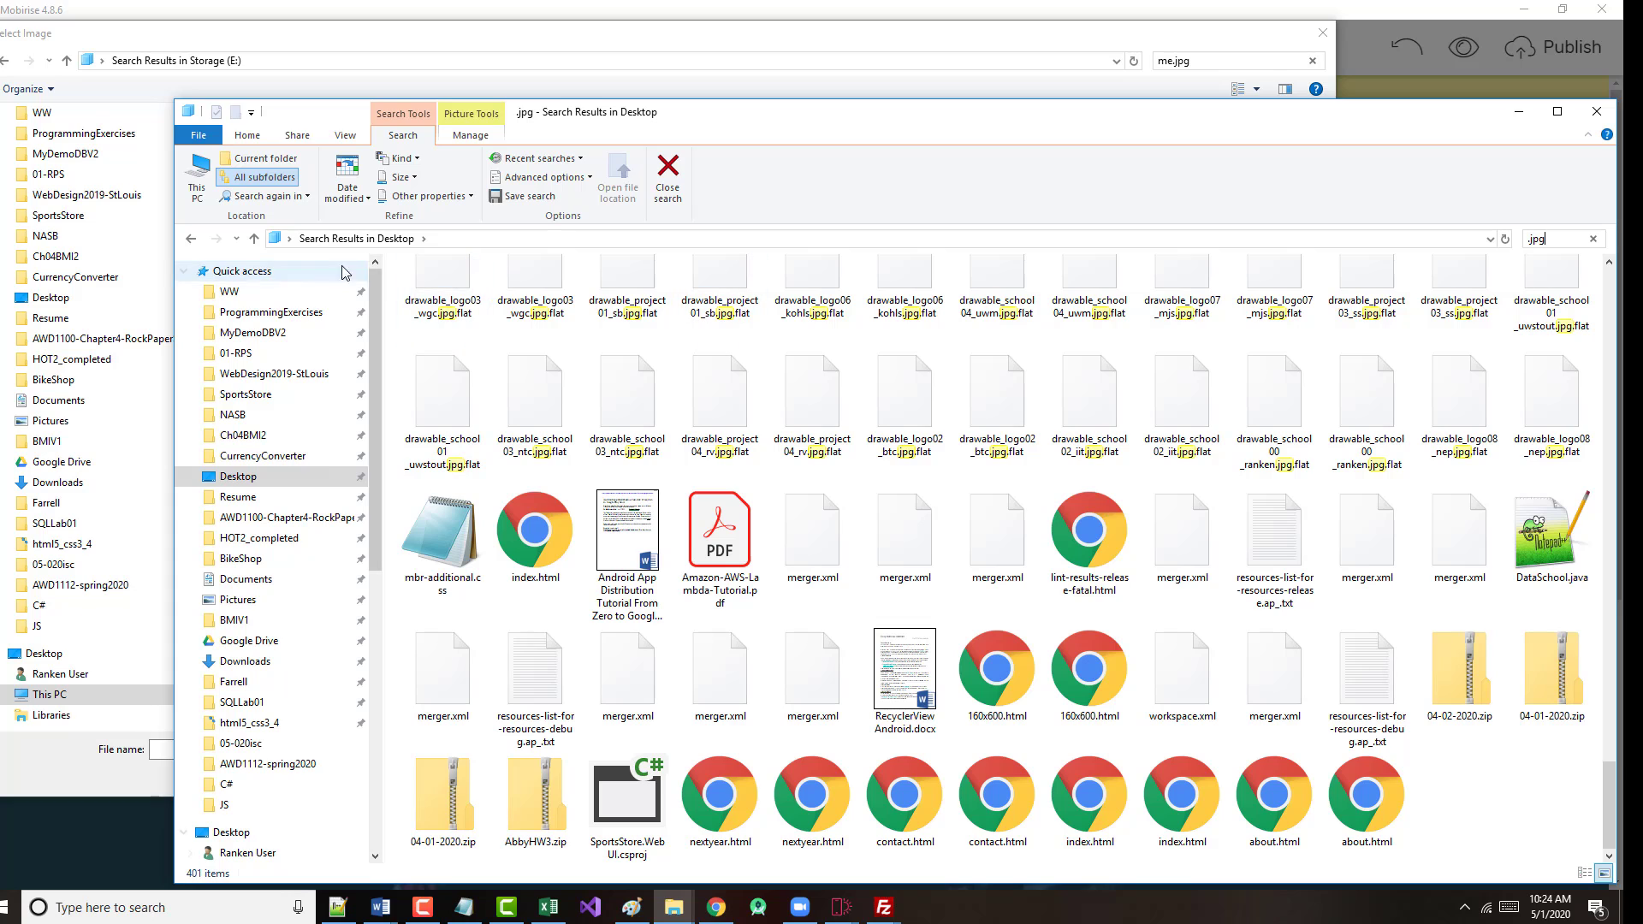
- Return to the Desktop folder and open the resume project folder inside 05-020isc
{"action": "left_click", "coordinate": [261, 476]}
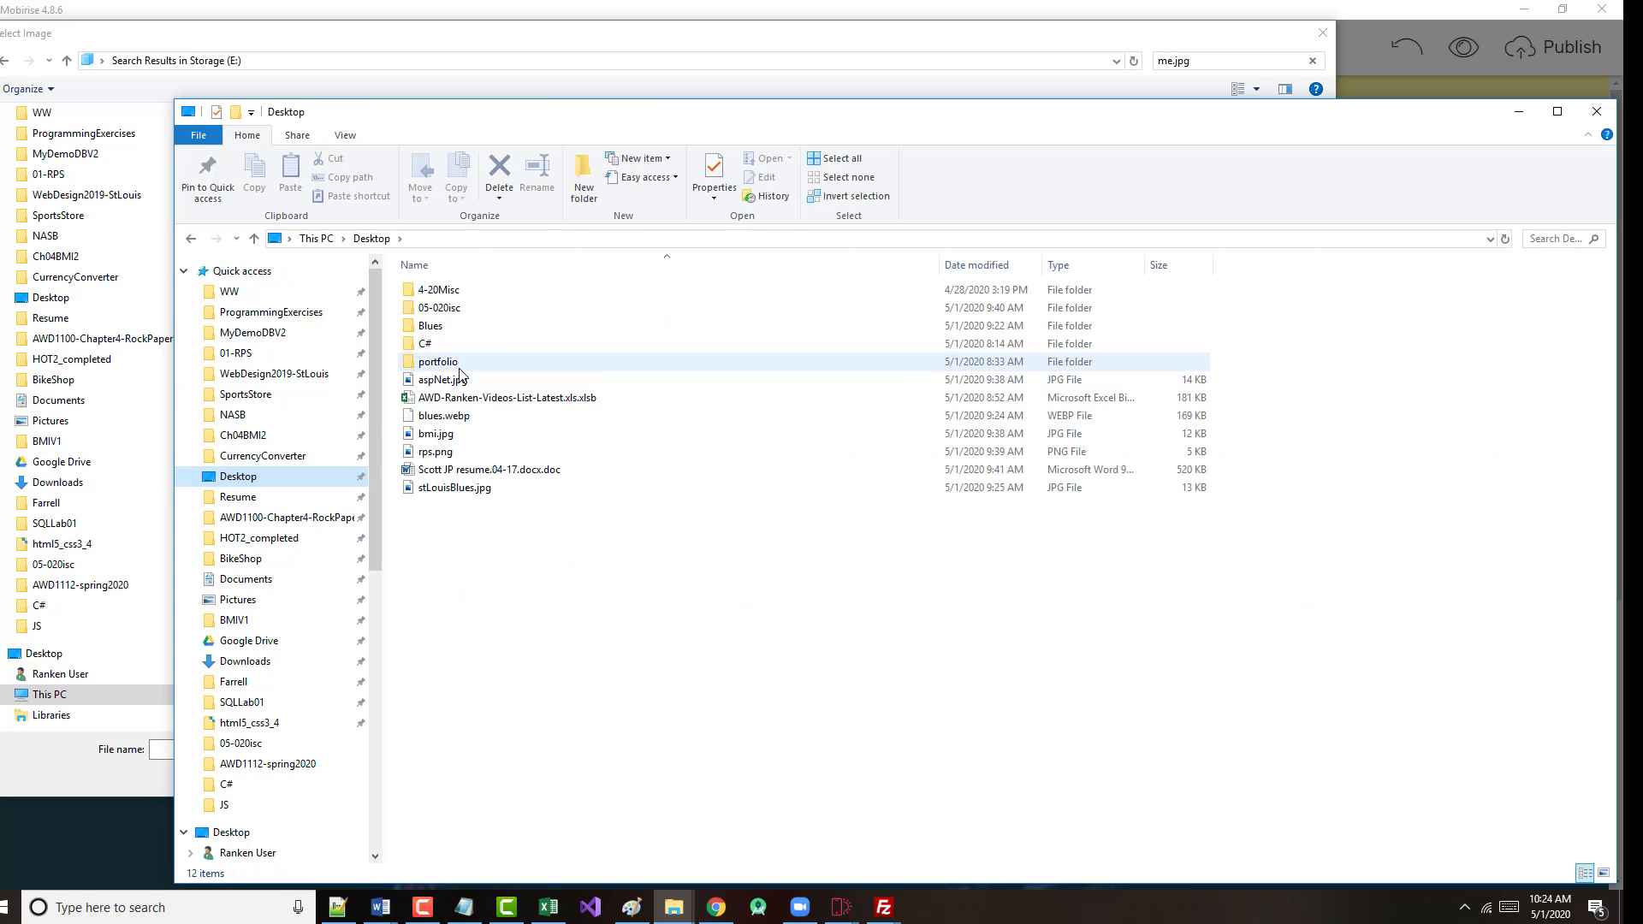
{"action": "left_click", "coordinate": [412, 310]}
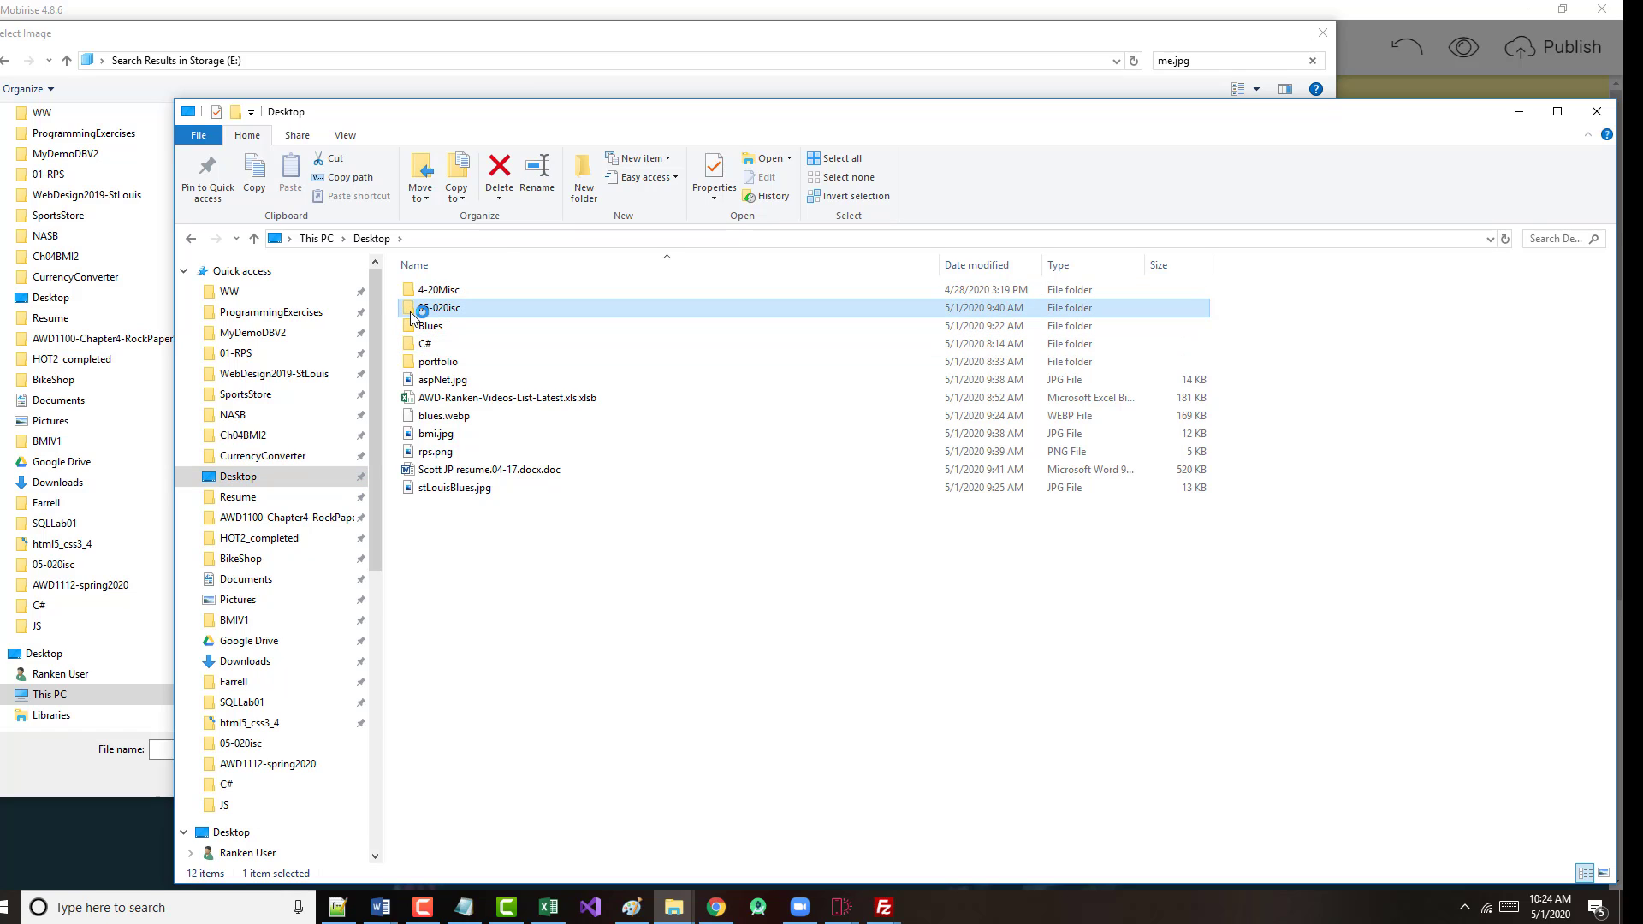
{"action": "double_click", "coordinate": [411, 317]}
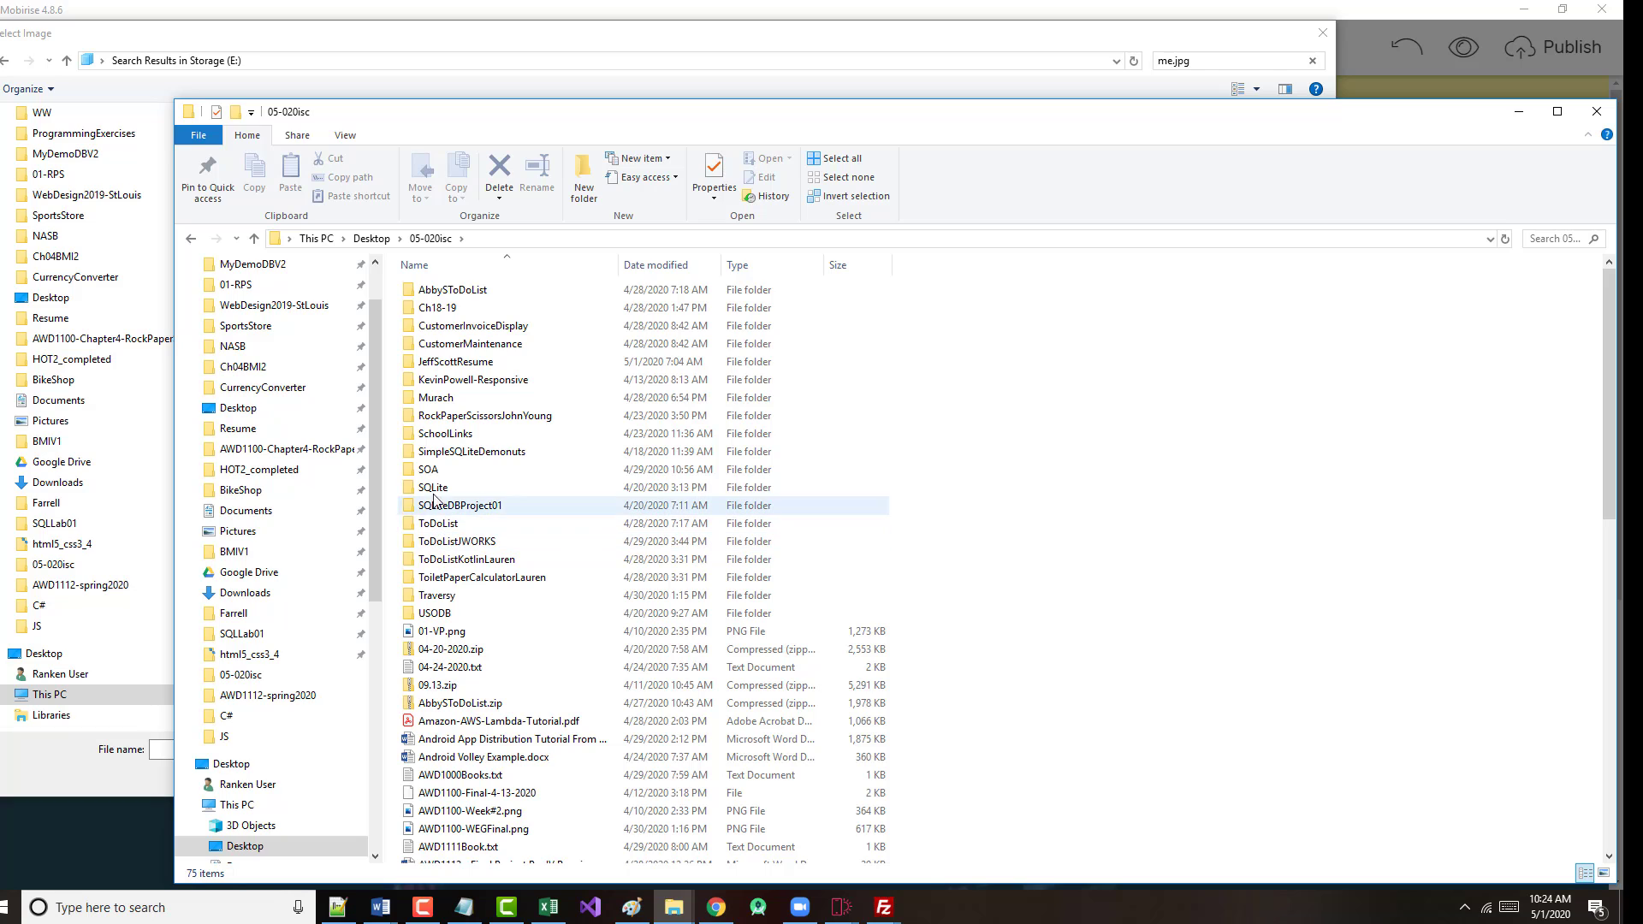
{"action": "left_click", "coordinate": [409, 368]}
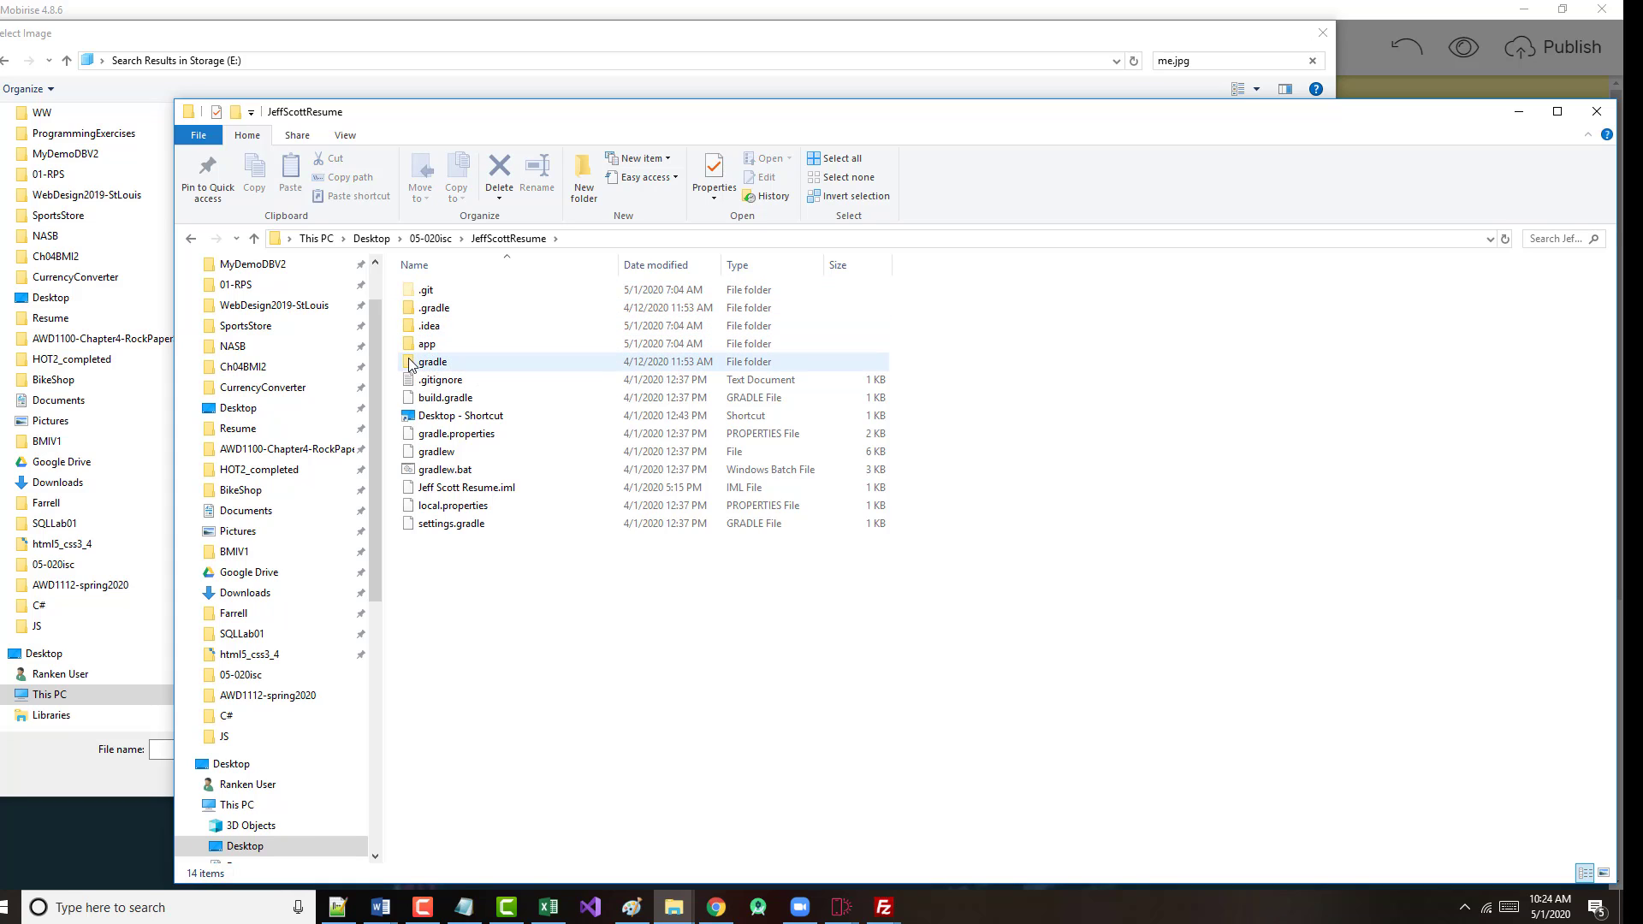
- Within the resume project, go to the image resources folder app\src\main\res\drawable
{"action": "left_click", "coordinate": [409, 347]}
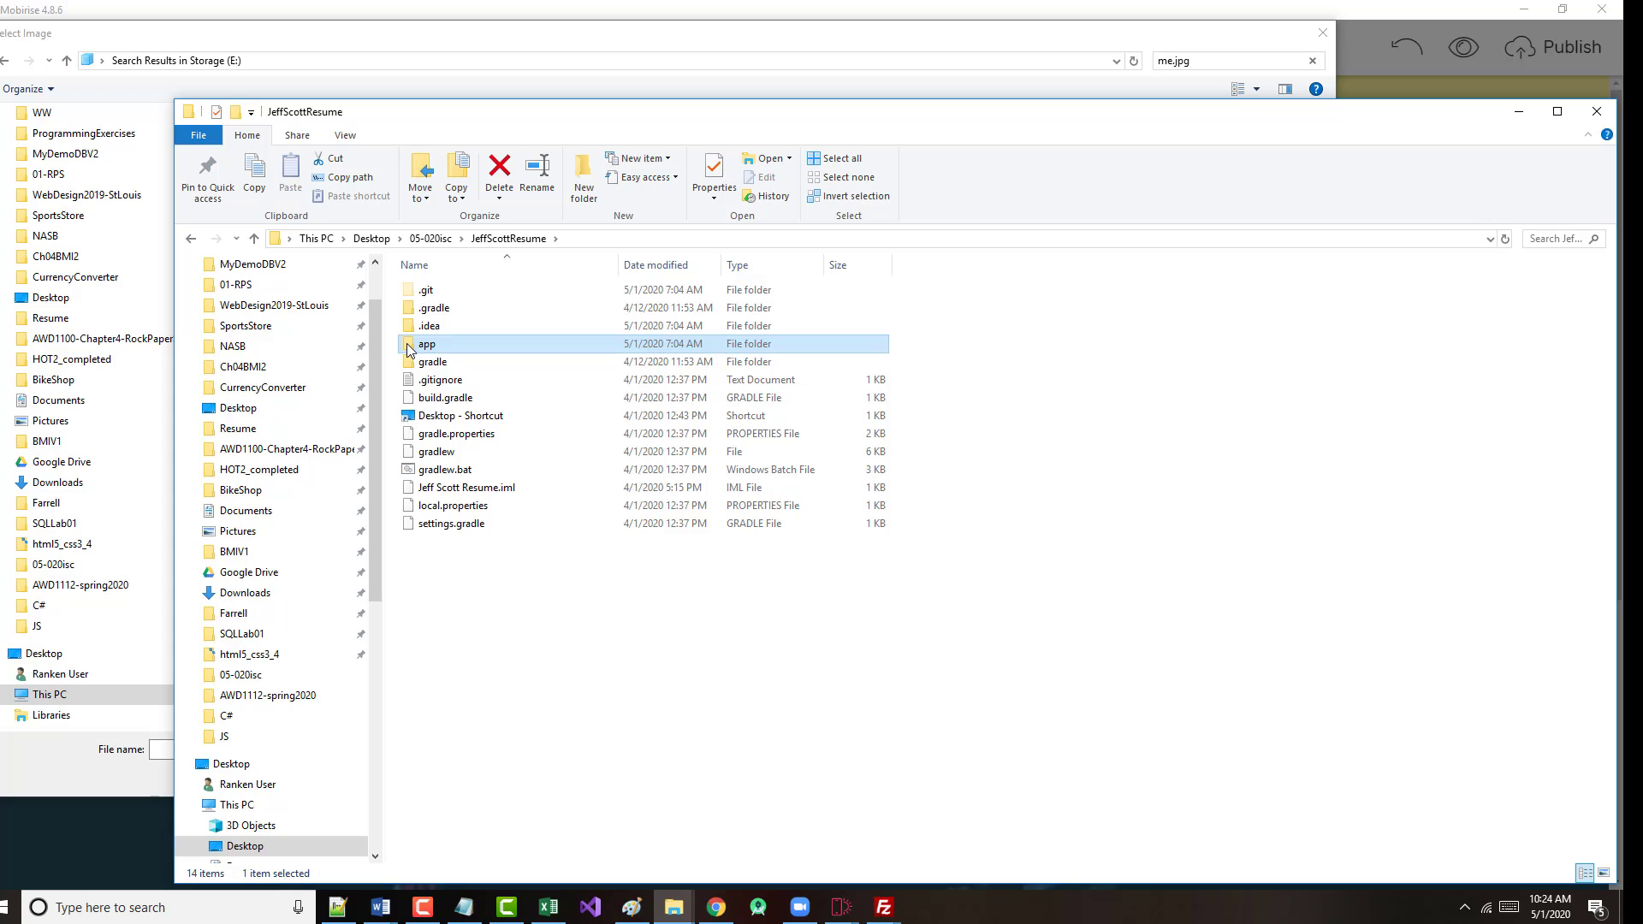
{"action": "double_click", "coordinate": [407, 347]}
{"action": "left_click", "coordinate": [407, 327]}
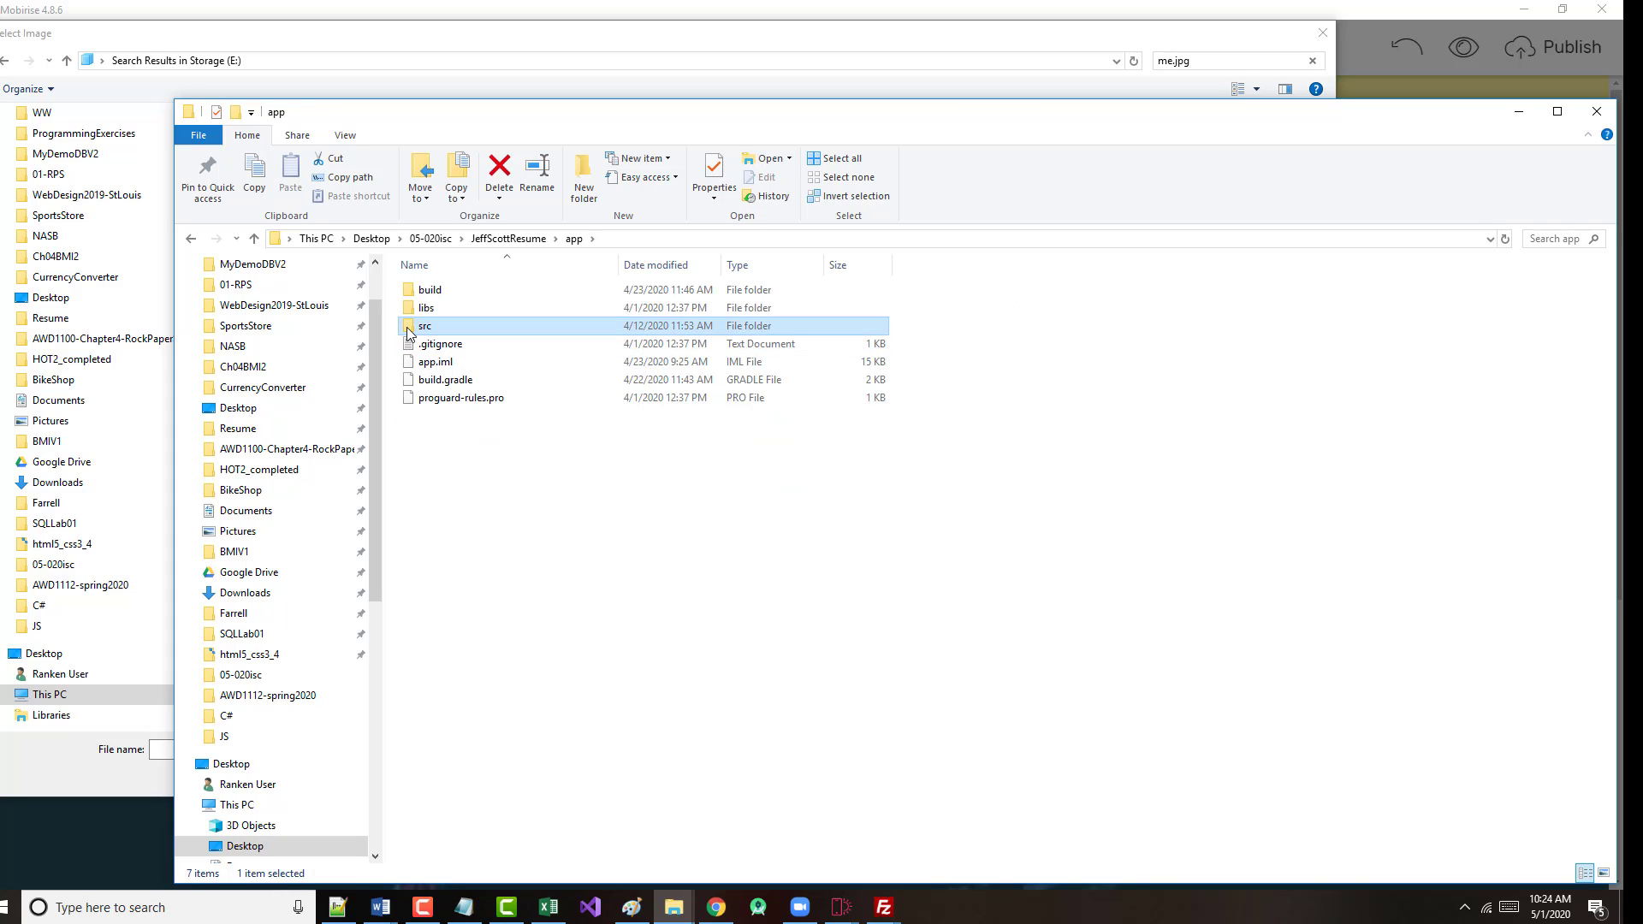
{"action": "double_click", "coordinate": [407, 327]}
{"action": "left_click", "coordinate": [413, 309]}
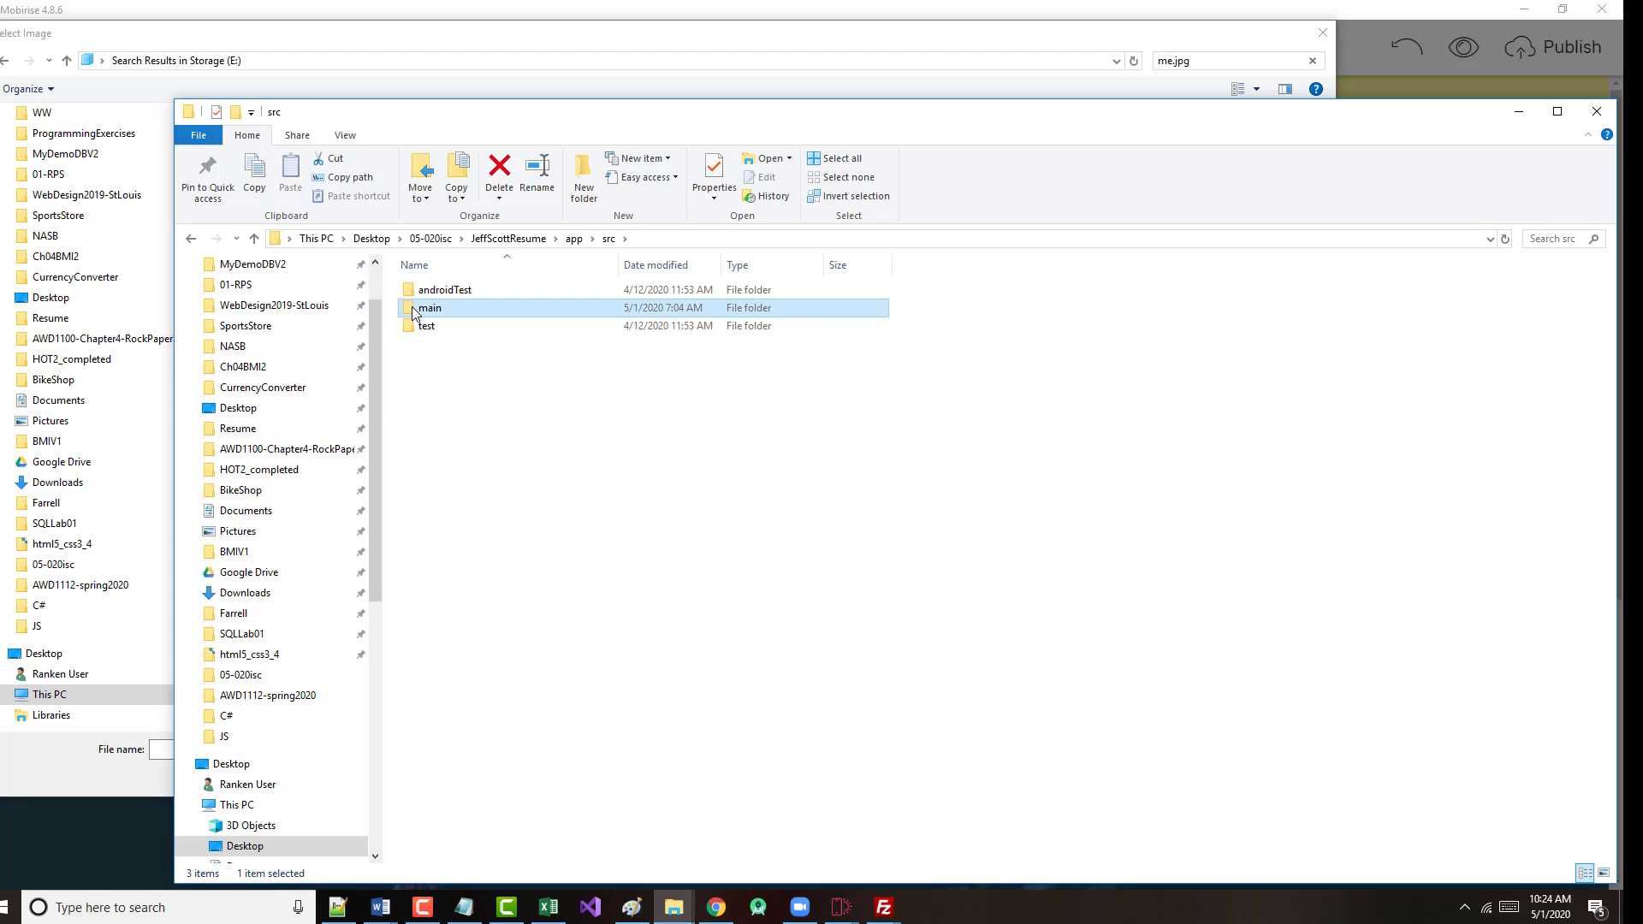
{"action": "double_click", "coordinate": [412, 310]}
{"action": "left_click", "coordinate": [412, 310]}
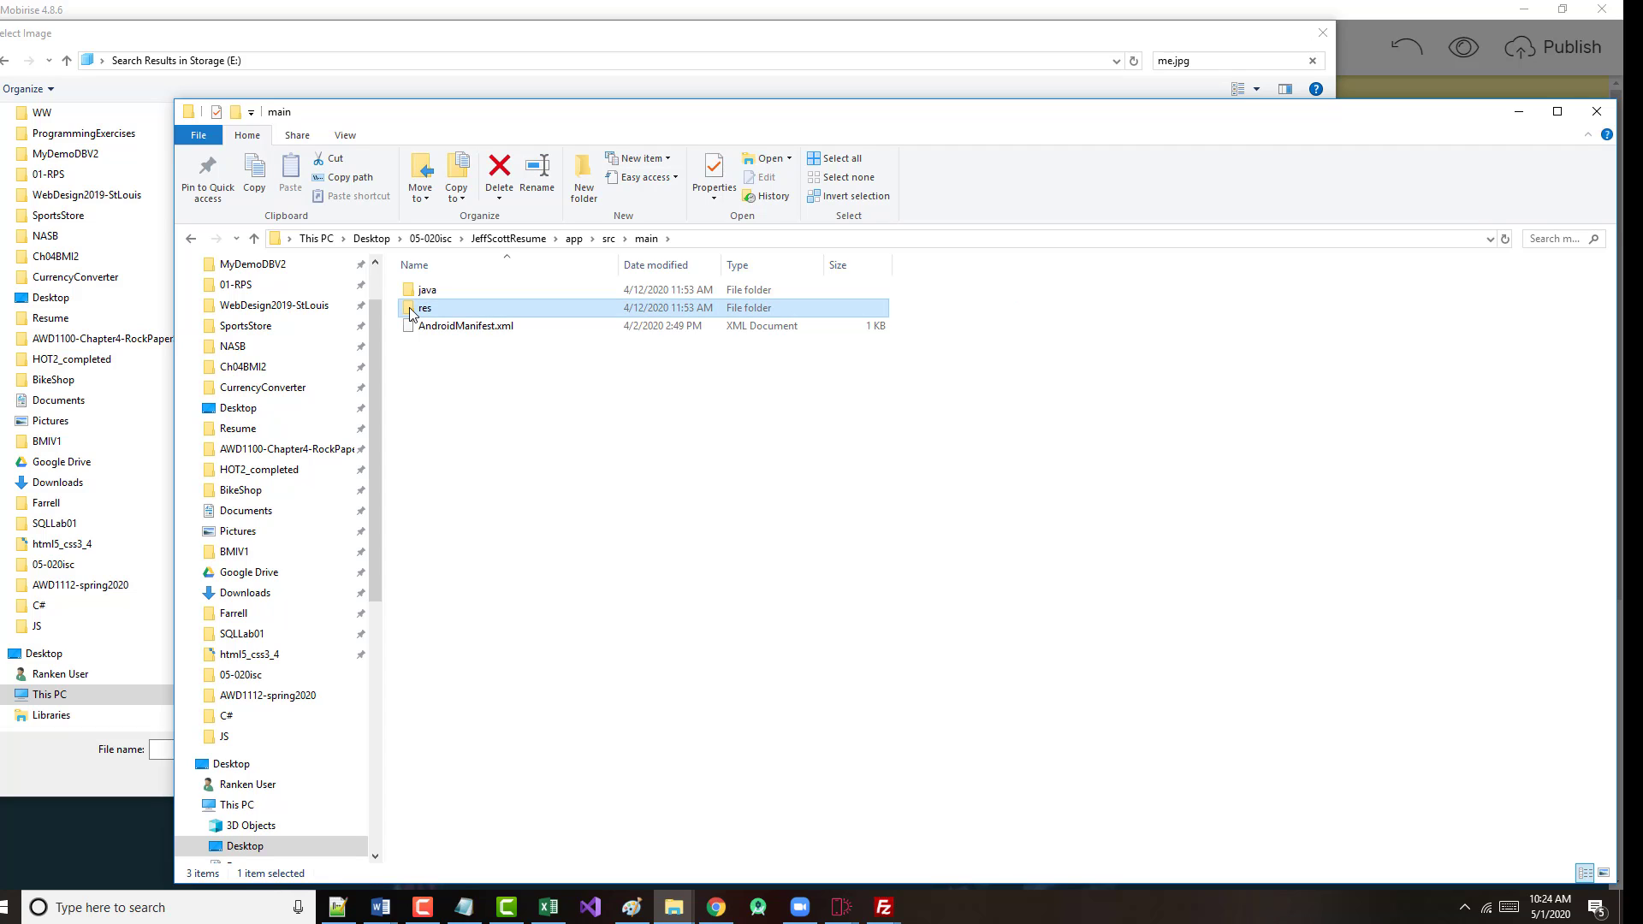
{"action": "double_click", "coordinate": [411, 310]}
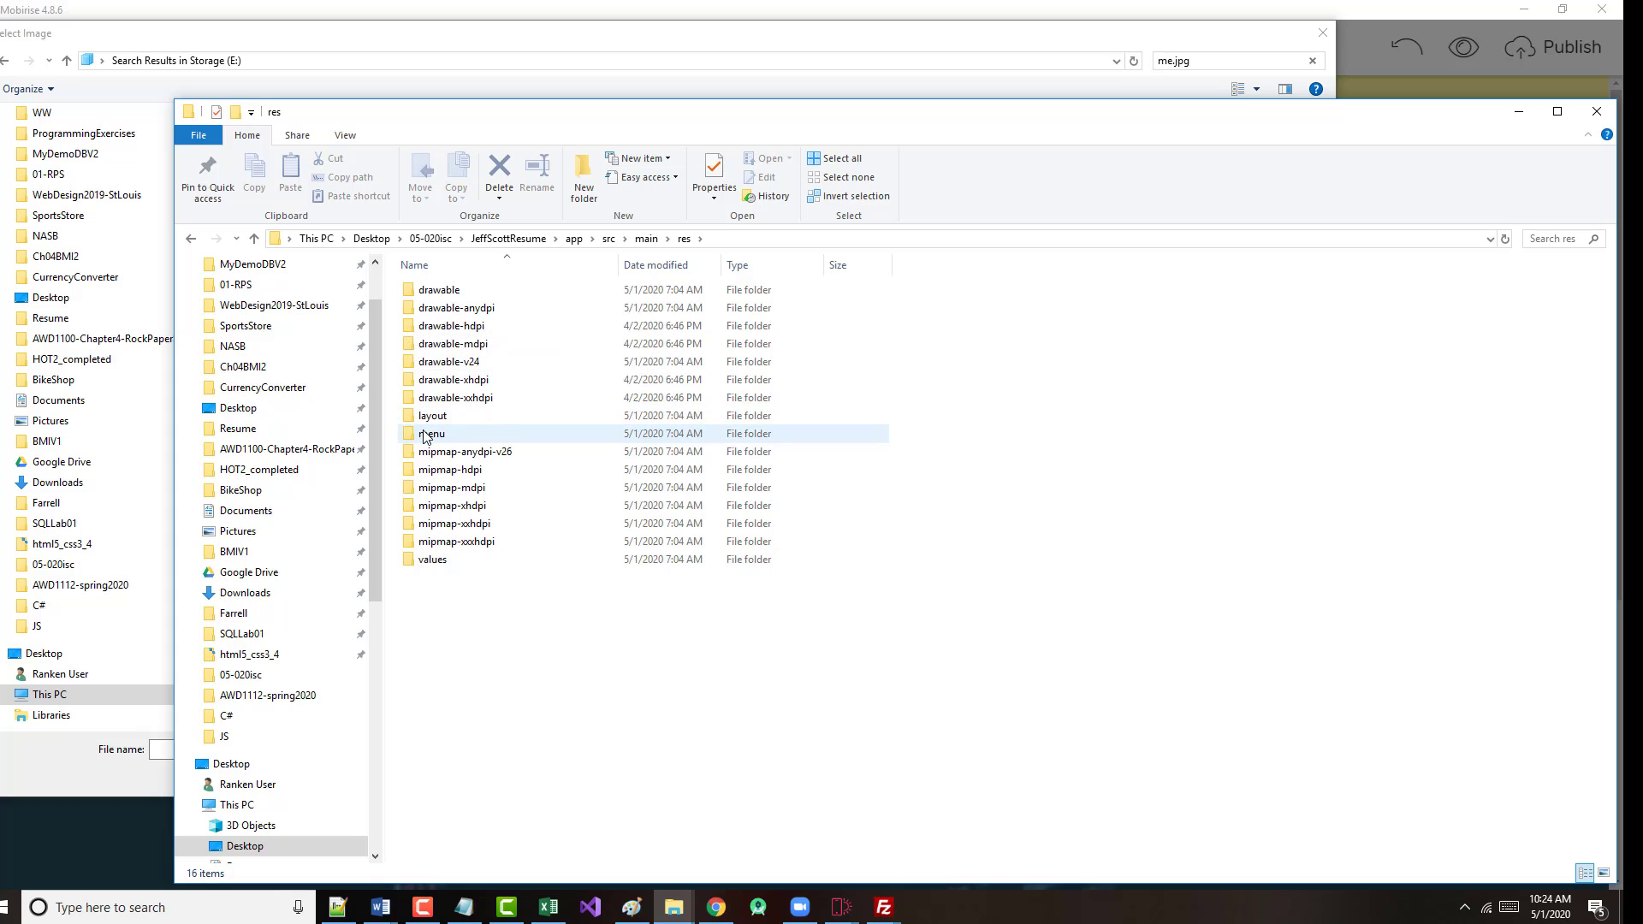
{"action": "left_click", "coordinate": [416, 296]}
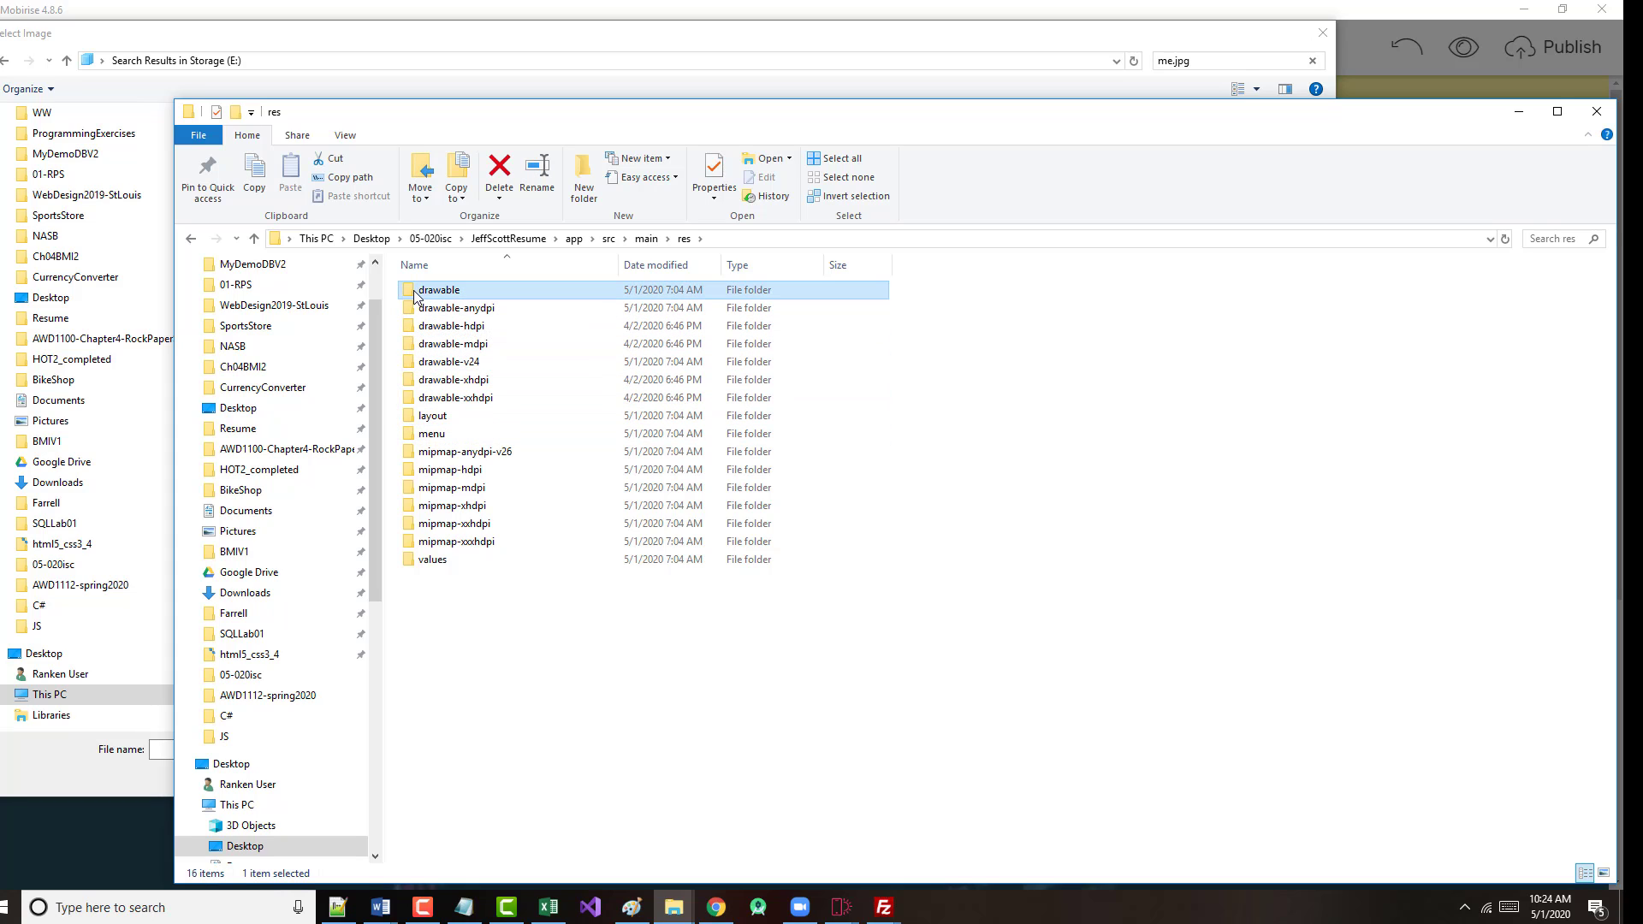
{"action": "key", "text": "Return"}
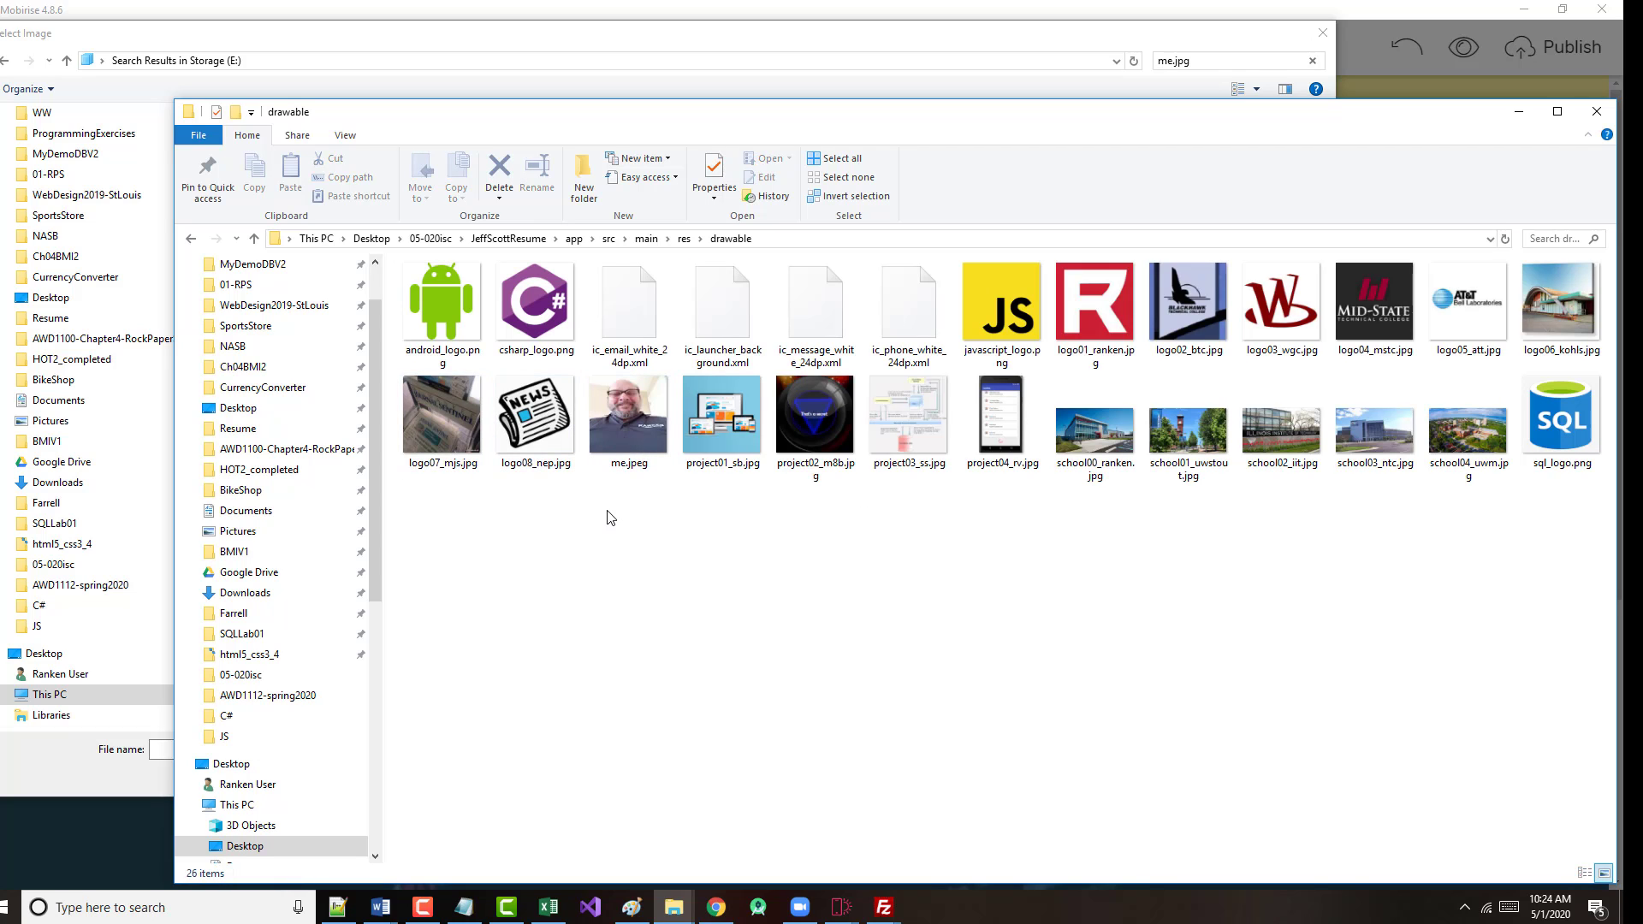
- Copy me.jpeg from the drawable folder to the Desktop folder and minimize the File Explorer window
{"action": "right_click", "coordinate": [620, 424]}
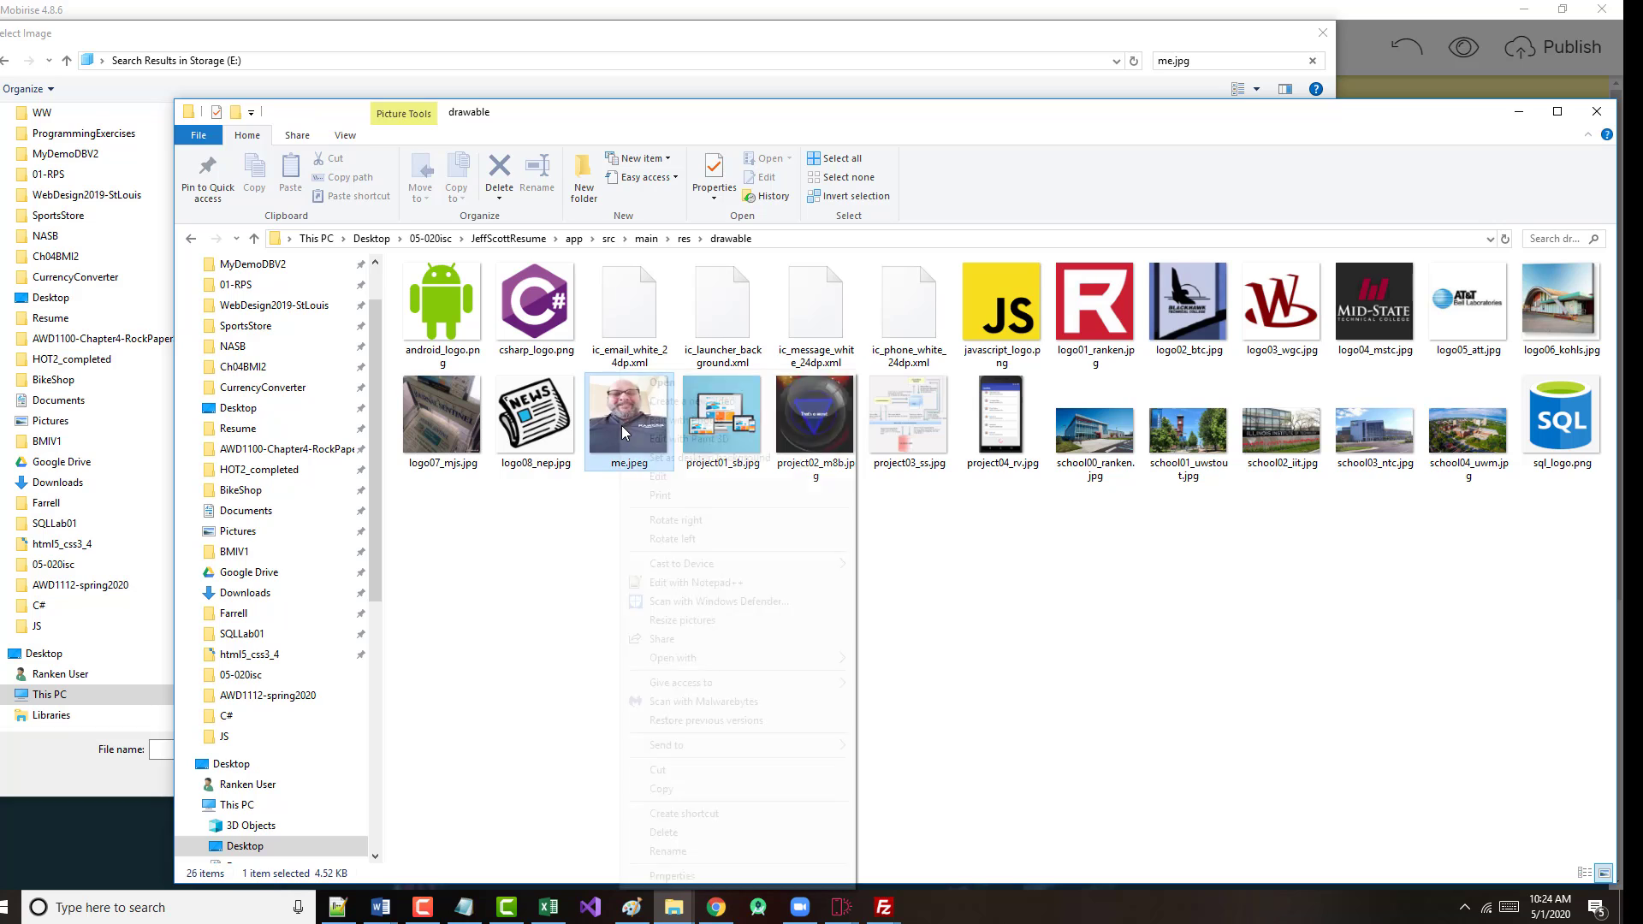
{"action": "left_click", "coordinate": [662, 788]}
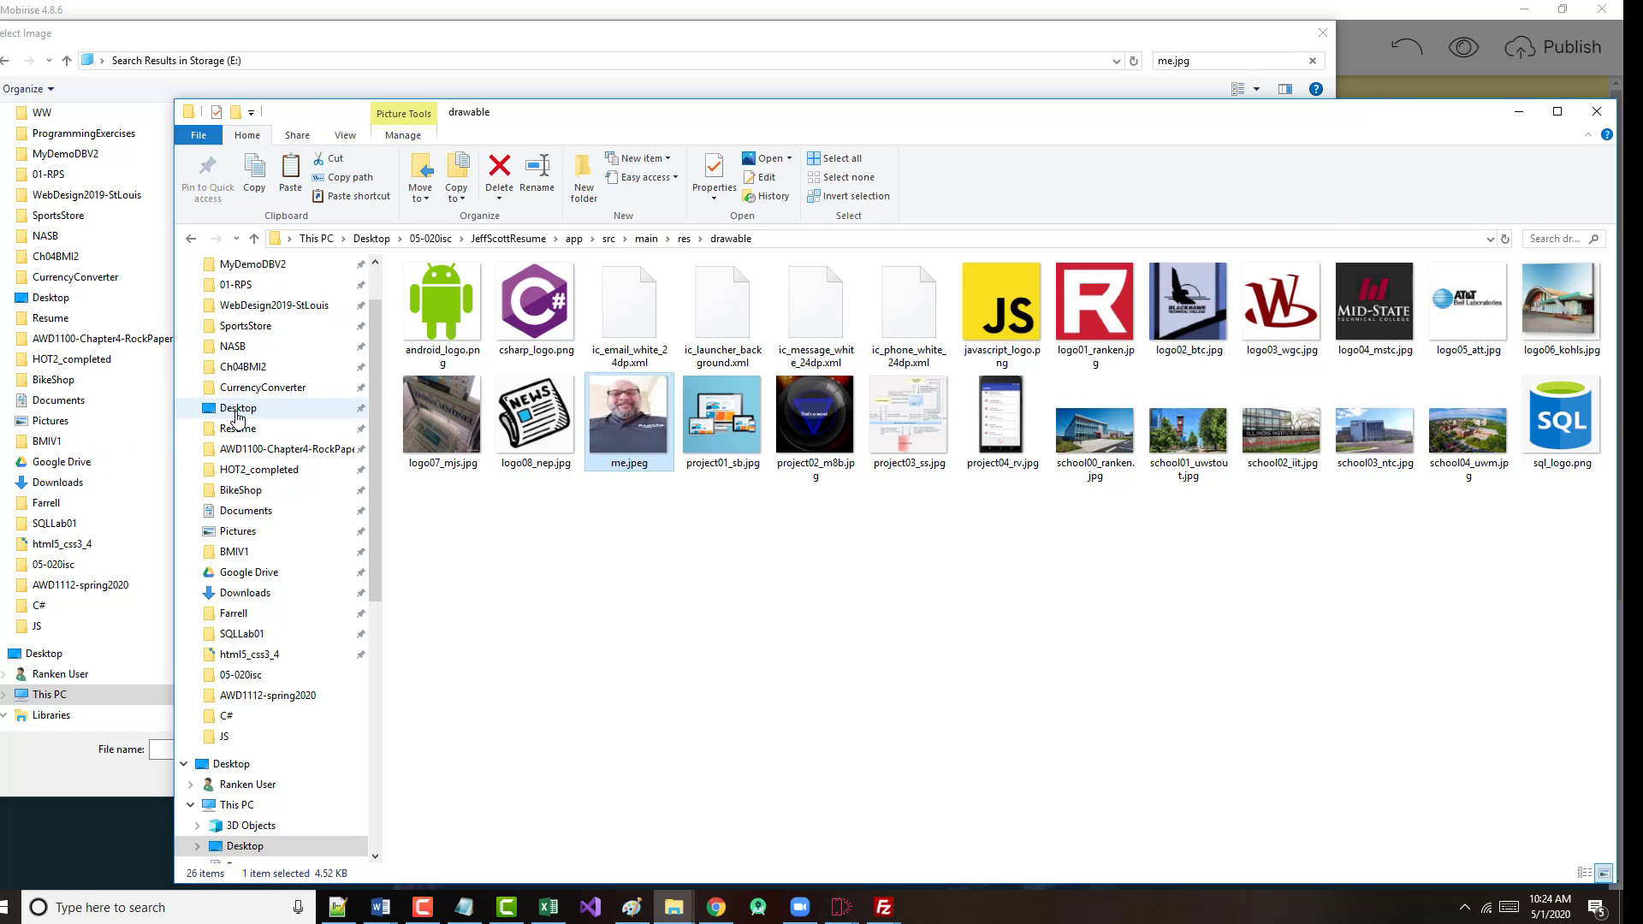
{"action": "left_click", "coordinate": [275, 412]}
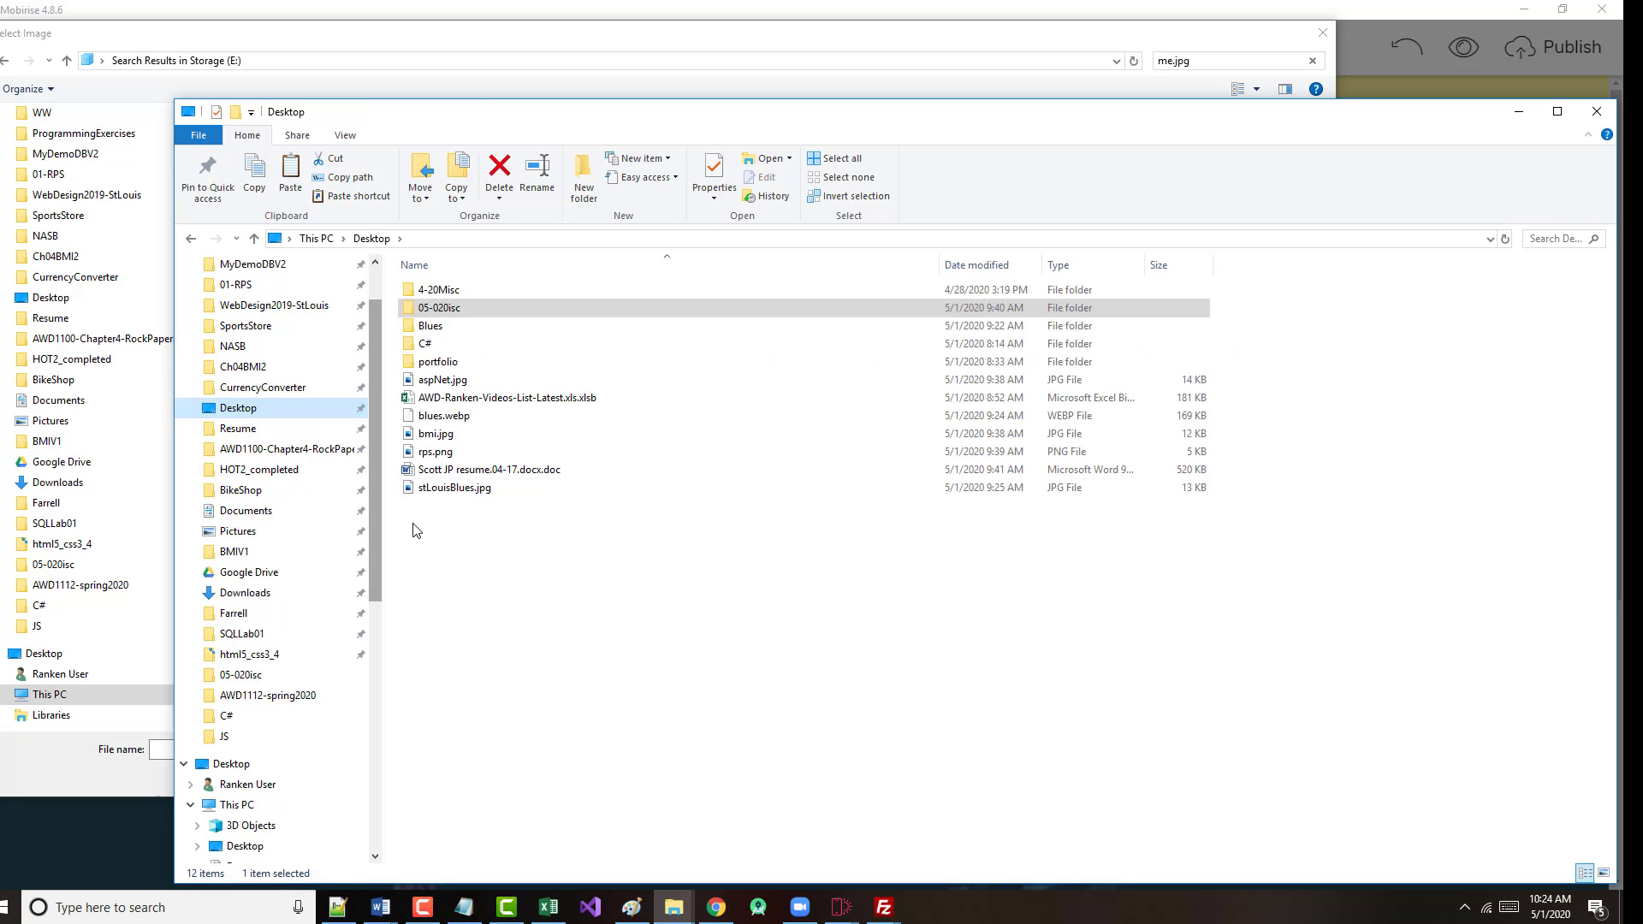
{"action": "key", "text": "ctrl+v"}
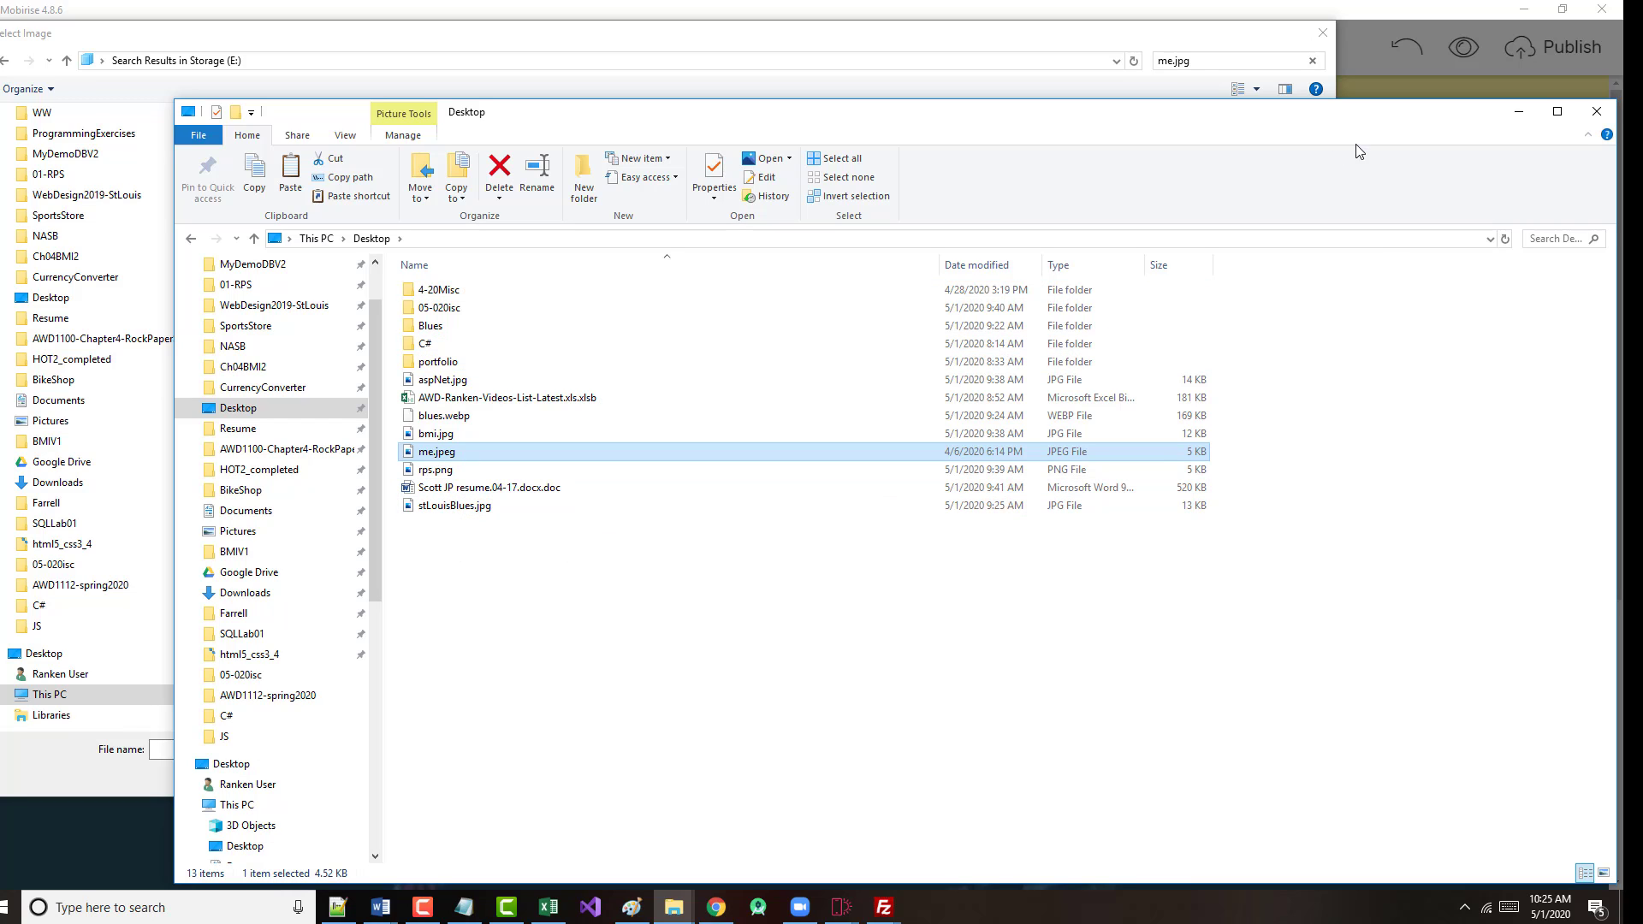
{"action": "left_click", "coordinate": [1518, 112]}
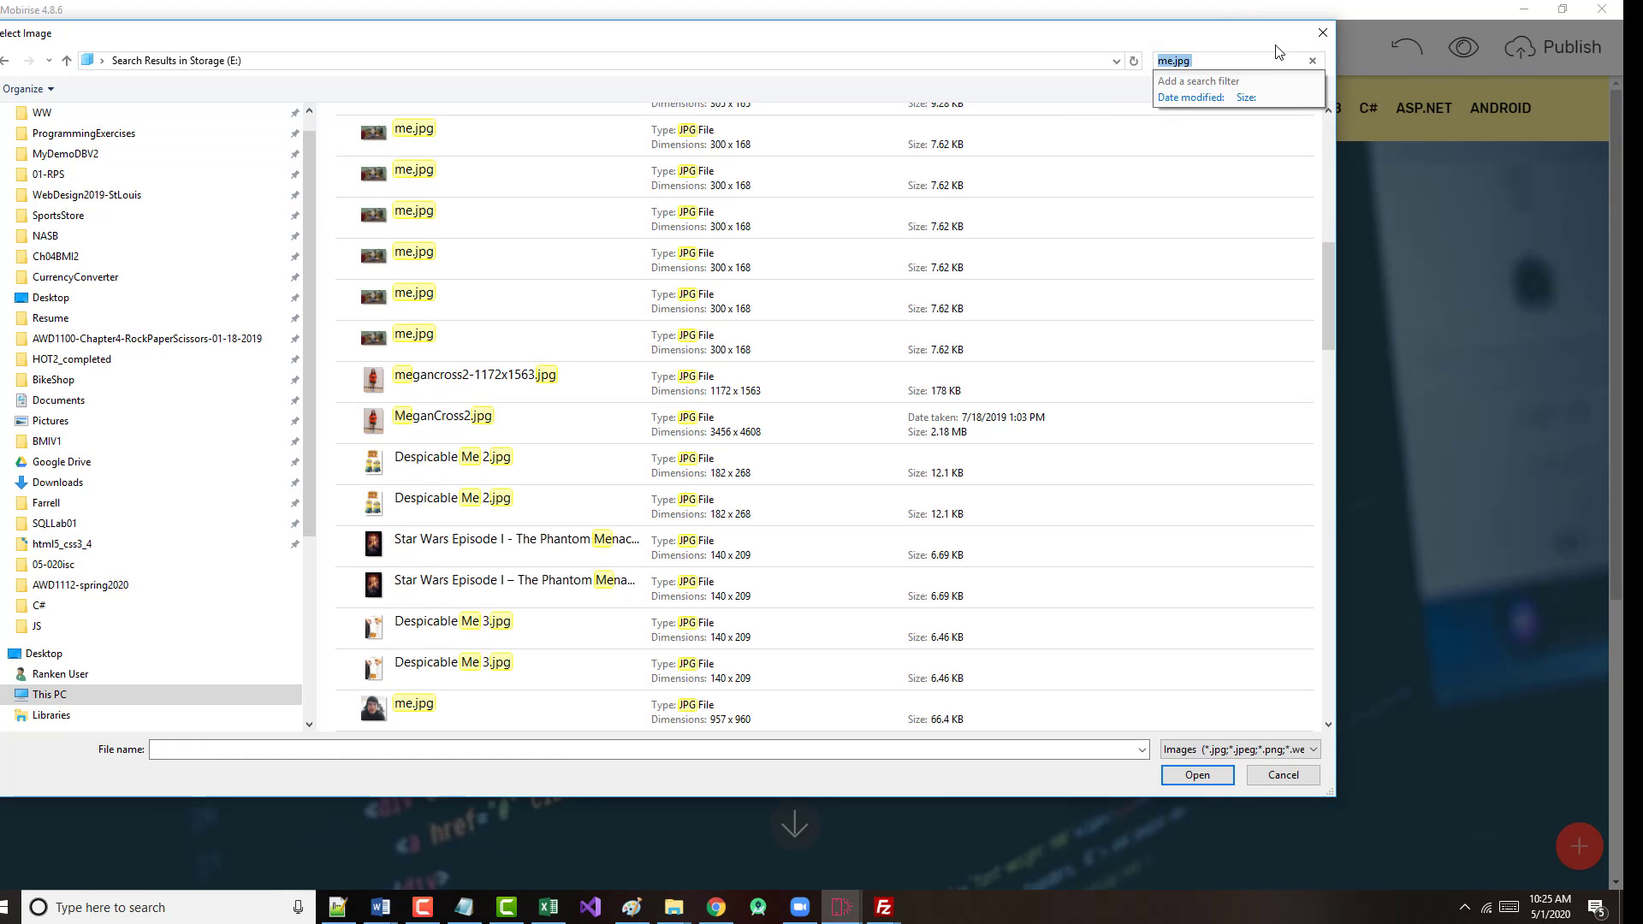
- Close the open image selection dialogs, restart the header logo replacement and apply me.jpeg from the Desktop folder
{"action": "left_click", "coordinate": [1323, 34]}
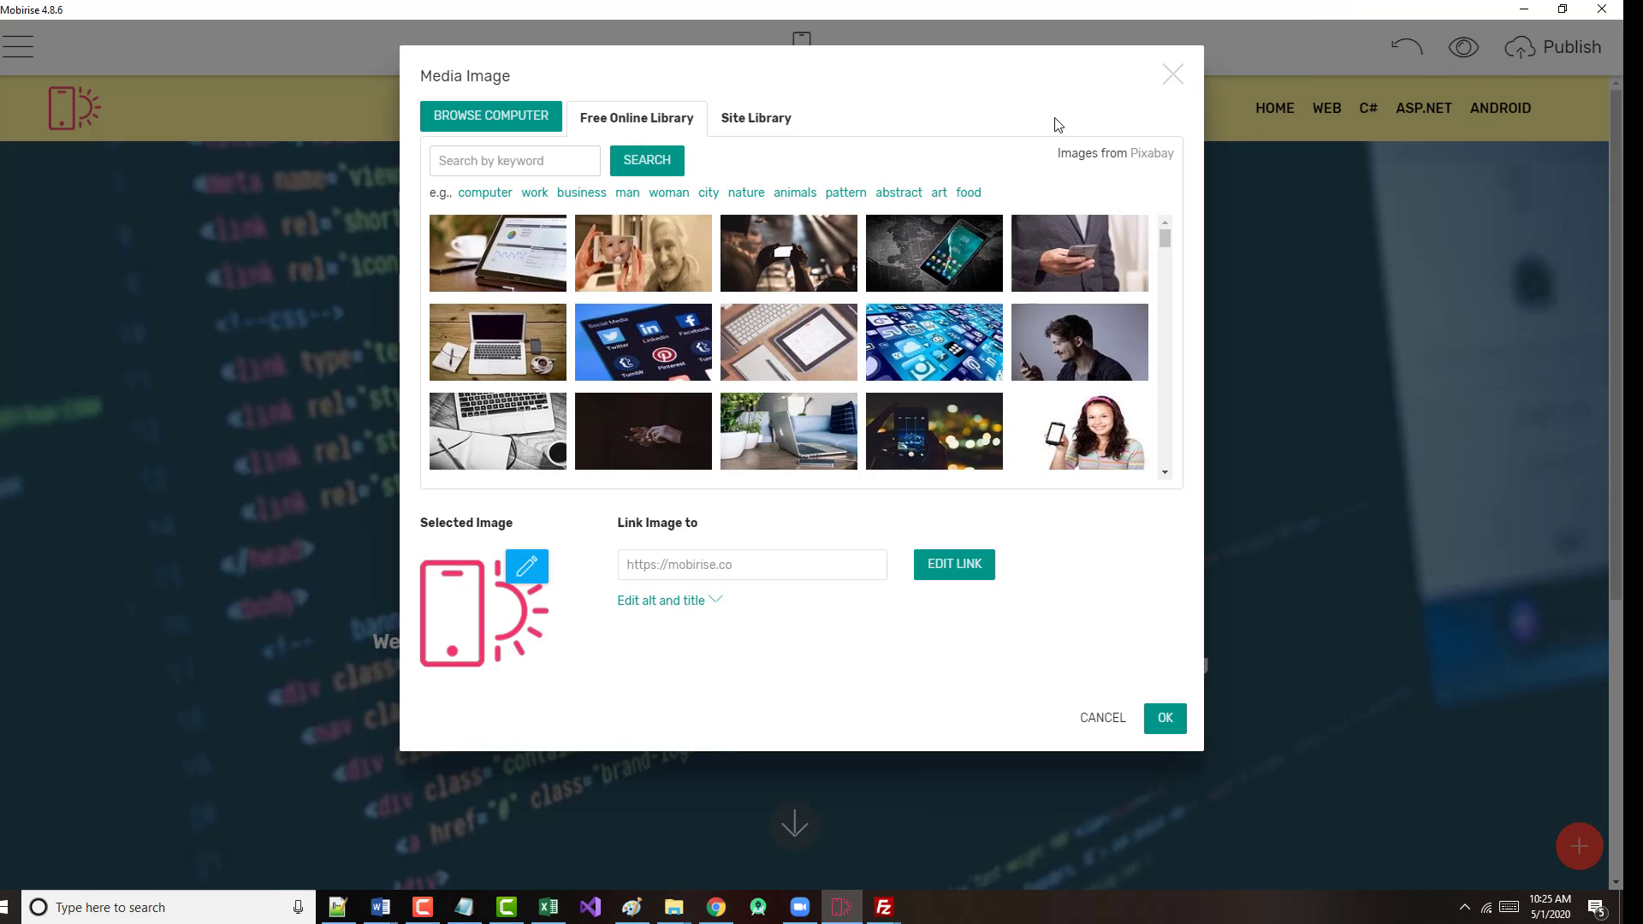
{"action": "left_click", "coordinate": [1173, 73]}
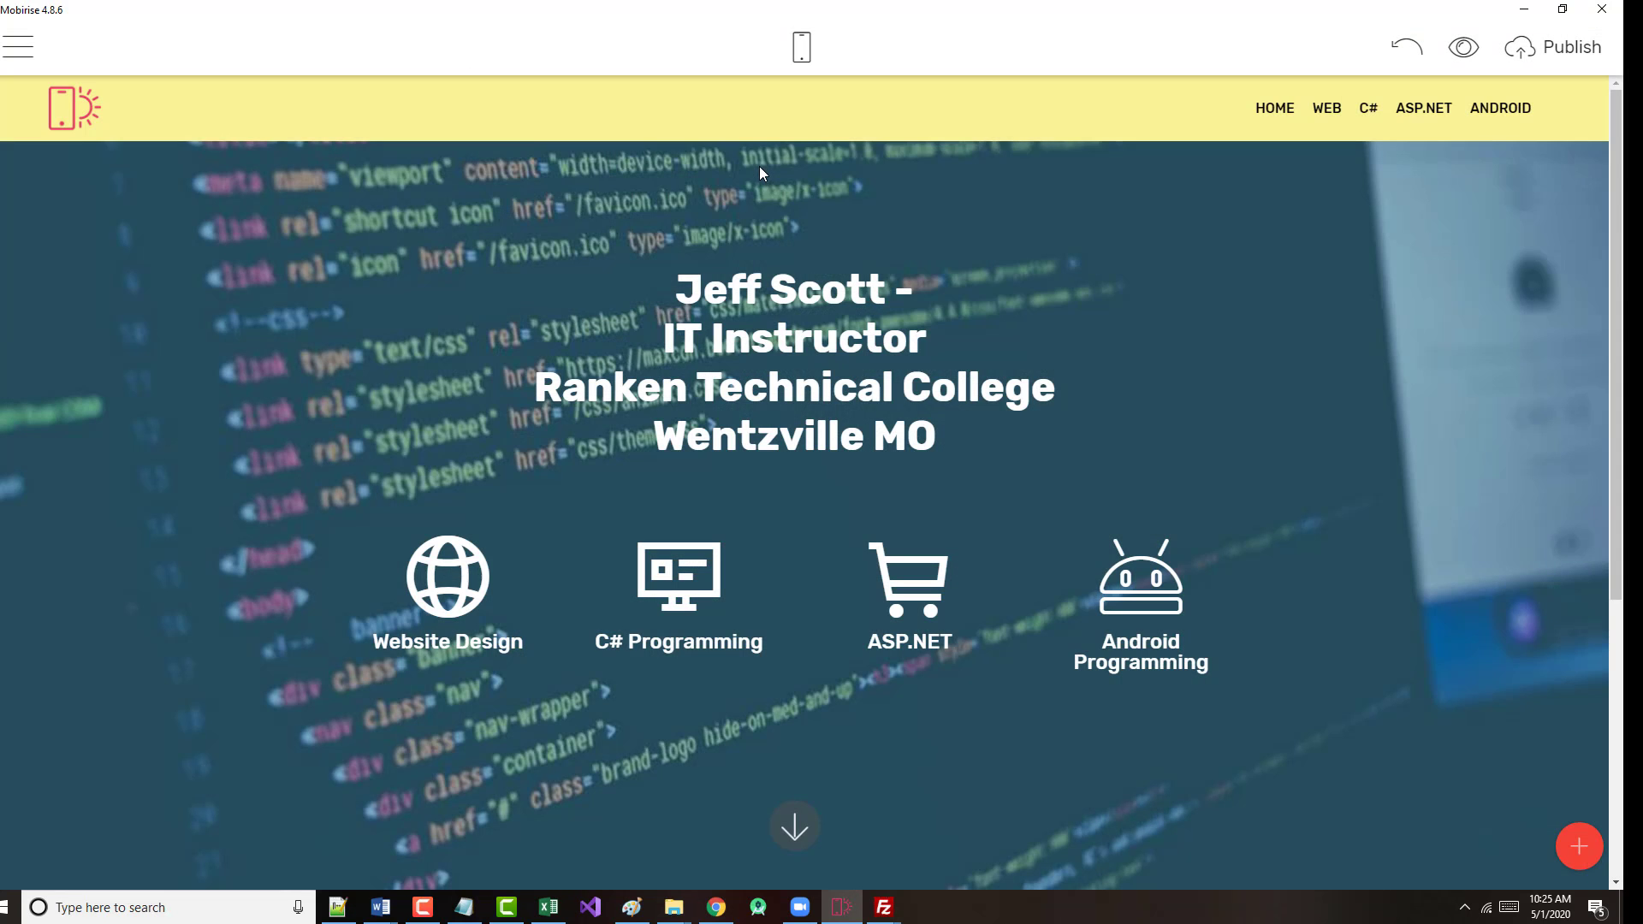
{"action": "left_click", "coordinate": [53, 109]}
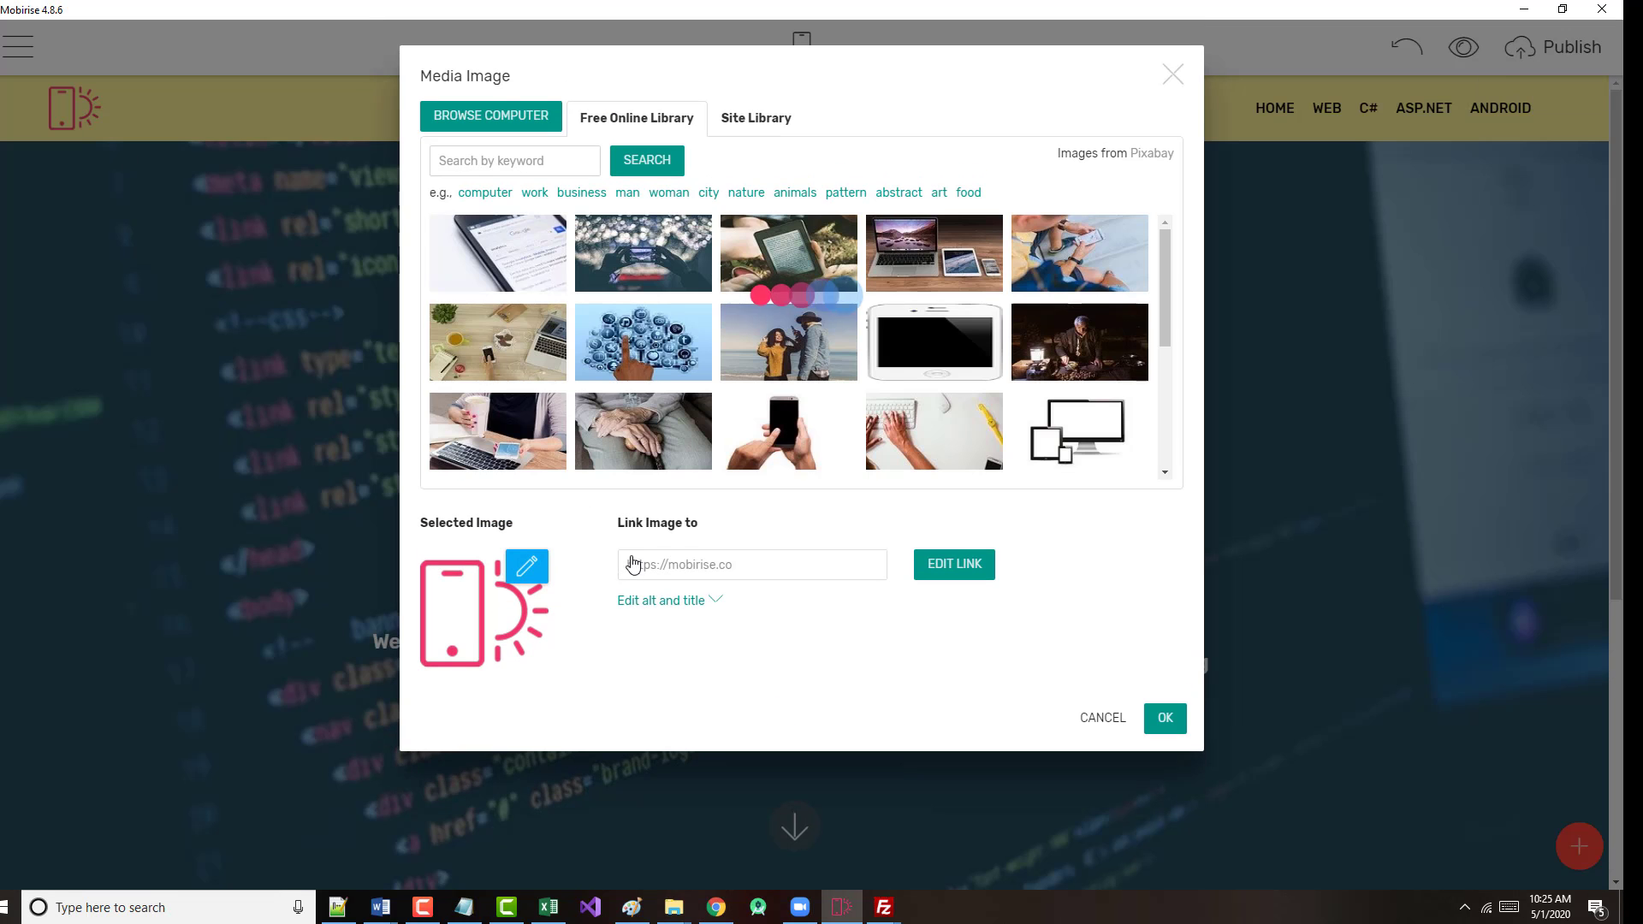
{"action": "left_click", "coordinate": [492, 118]}
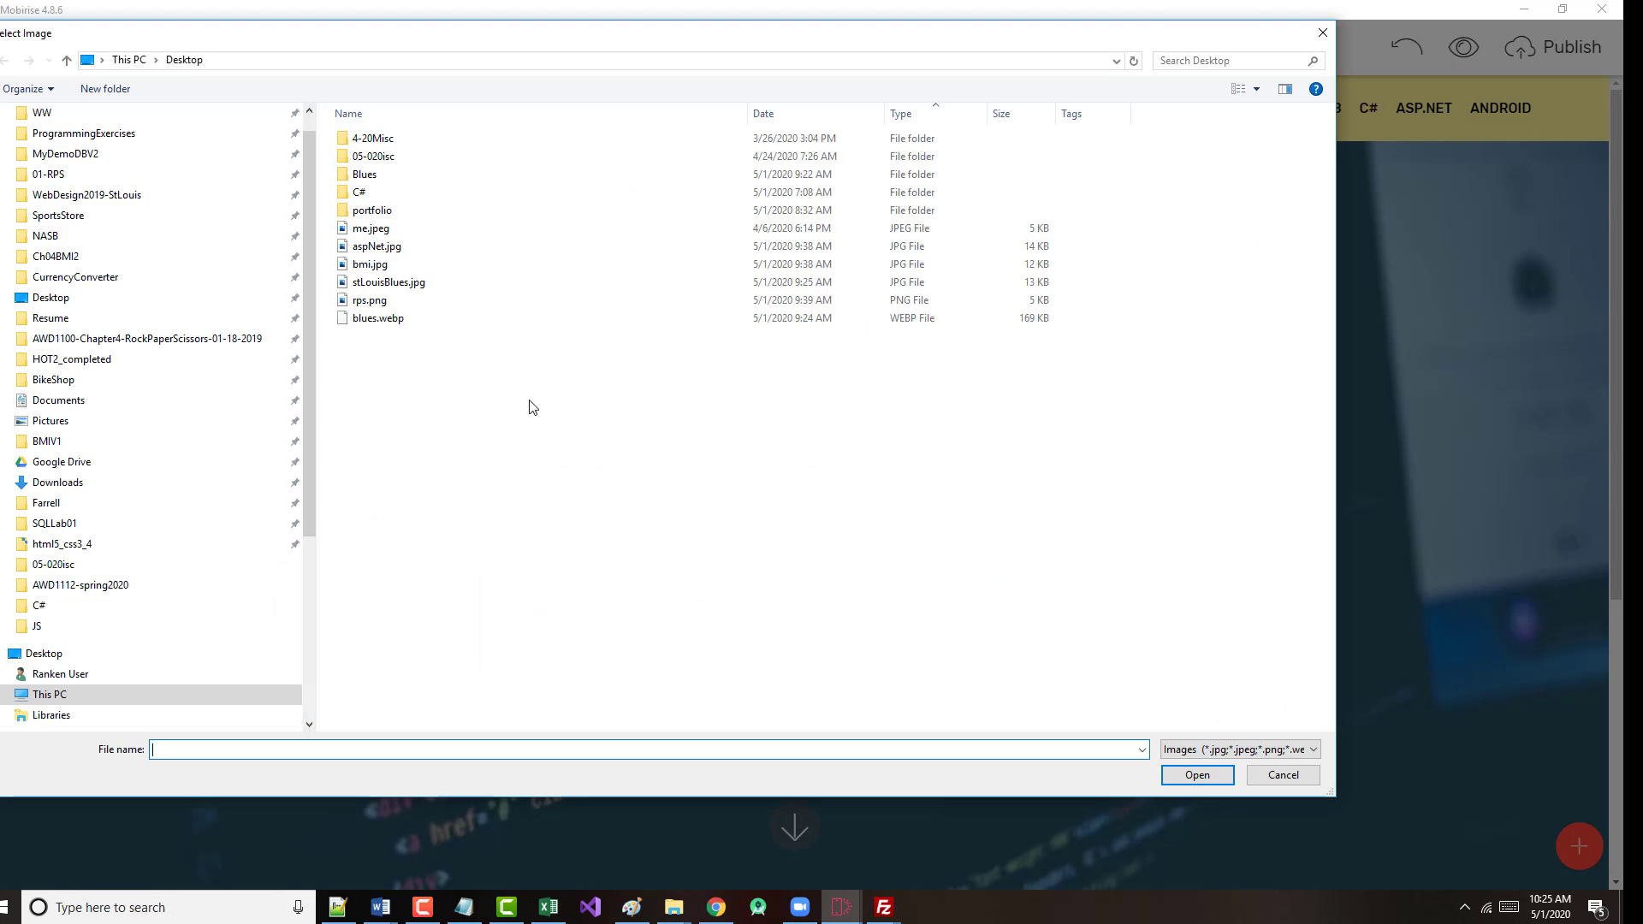
{"action": "double_click", "coordinate": [379, 232]}
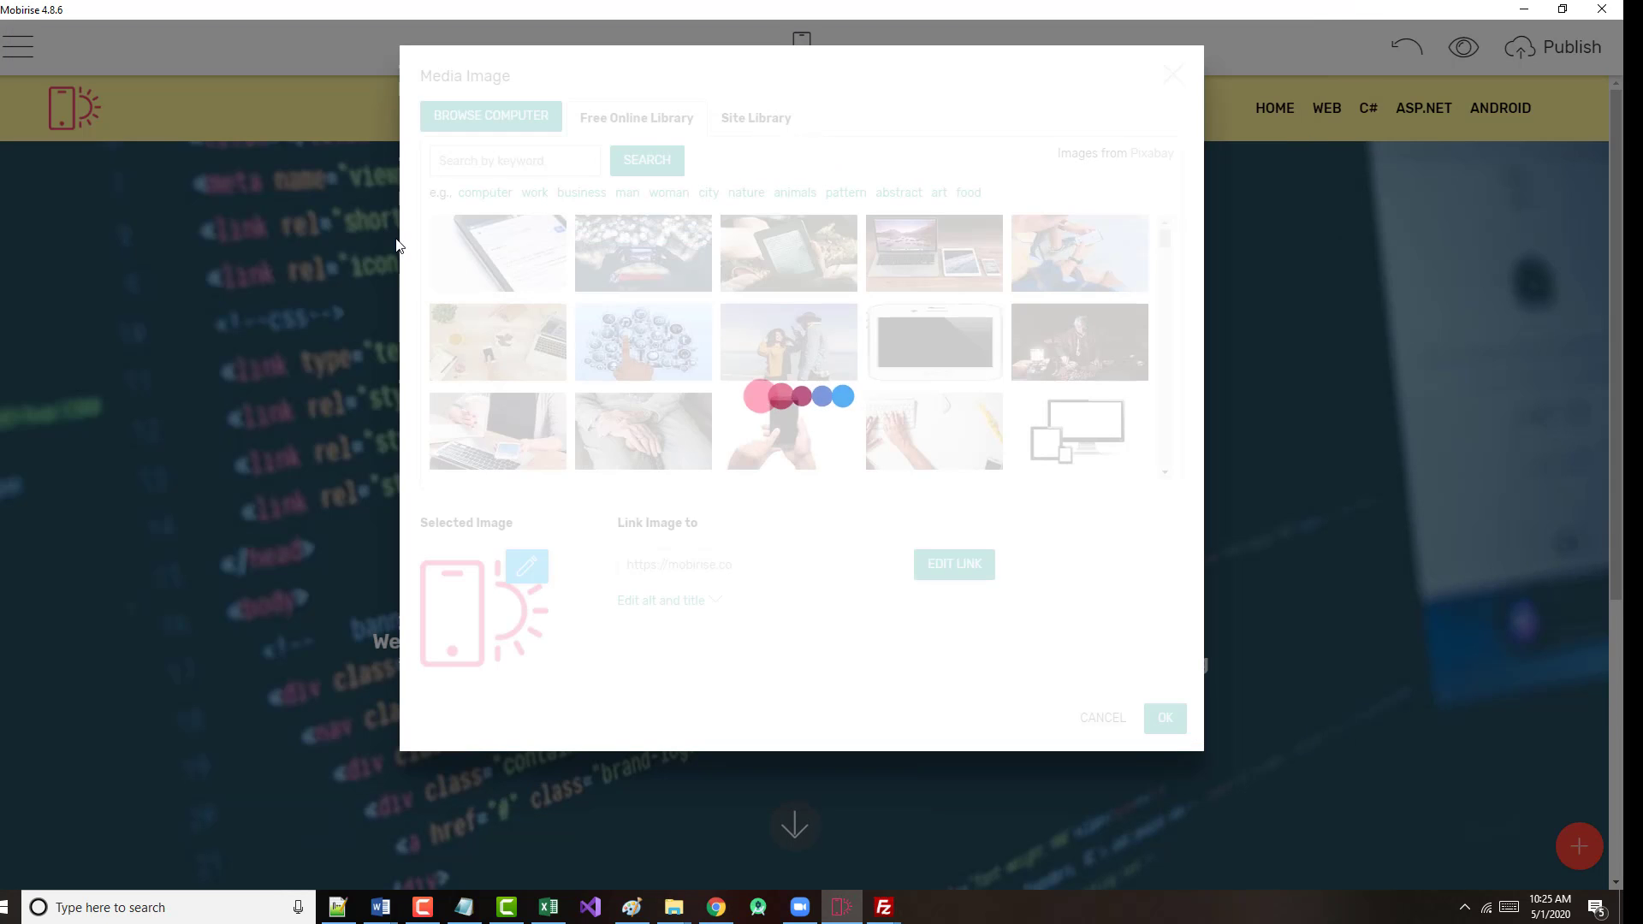
{"action": "left_click", "coordinate": [1165, 719]}
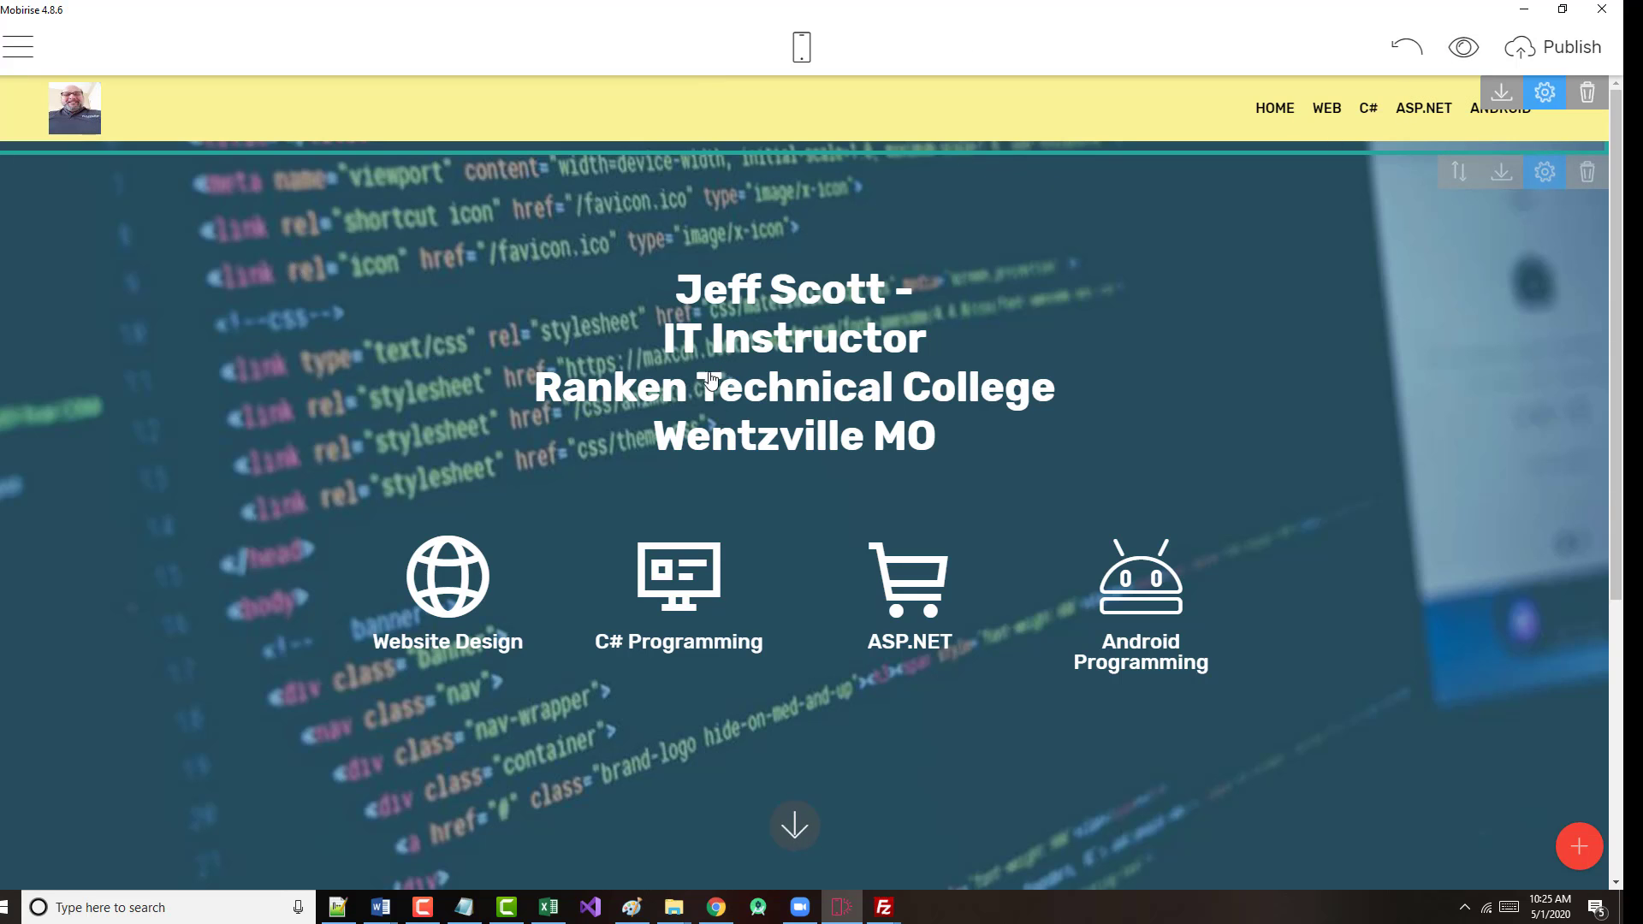
- Link the WEB item in the header menu to the Content 6-5 block on the Home page
{"action": "scroll", "coordinate": [734, 449], "scroll_direction": "down", "scroll_amount": 5}
{"action": "scroll", "coordinate": [711, 447], "scroll_direction": "up", "scroll_amount": 5}
{"action": "double_click", "coordinate": [1327, 111]}
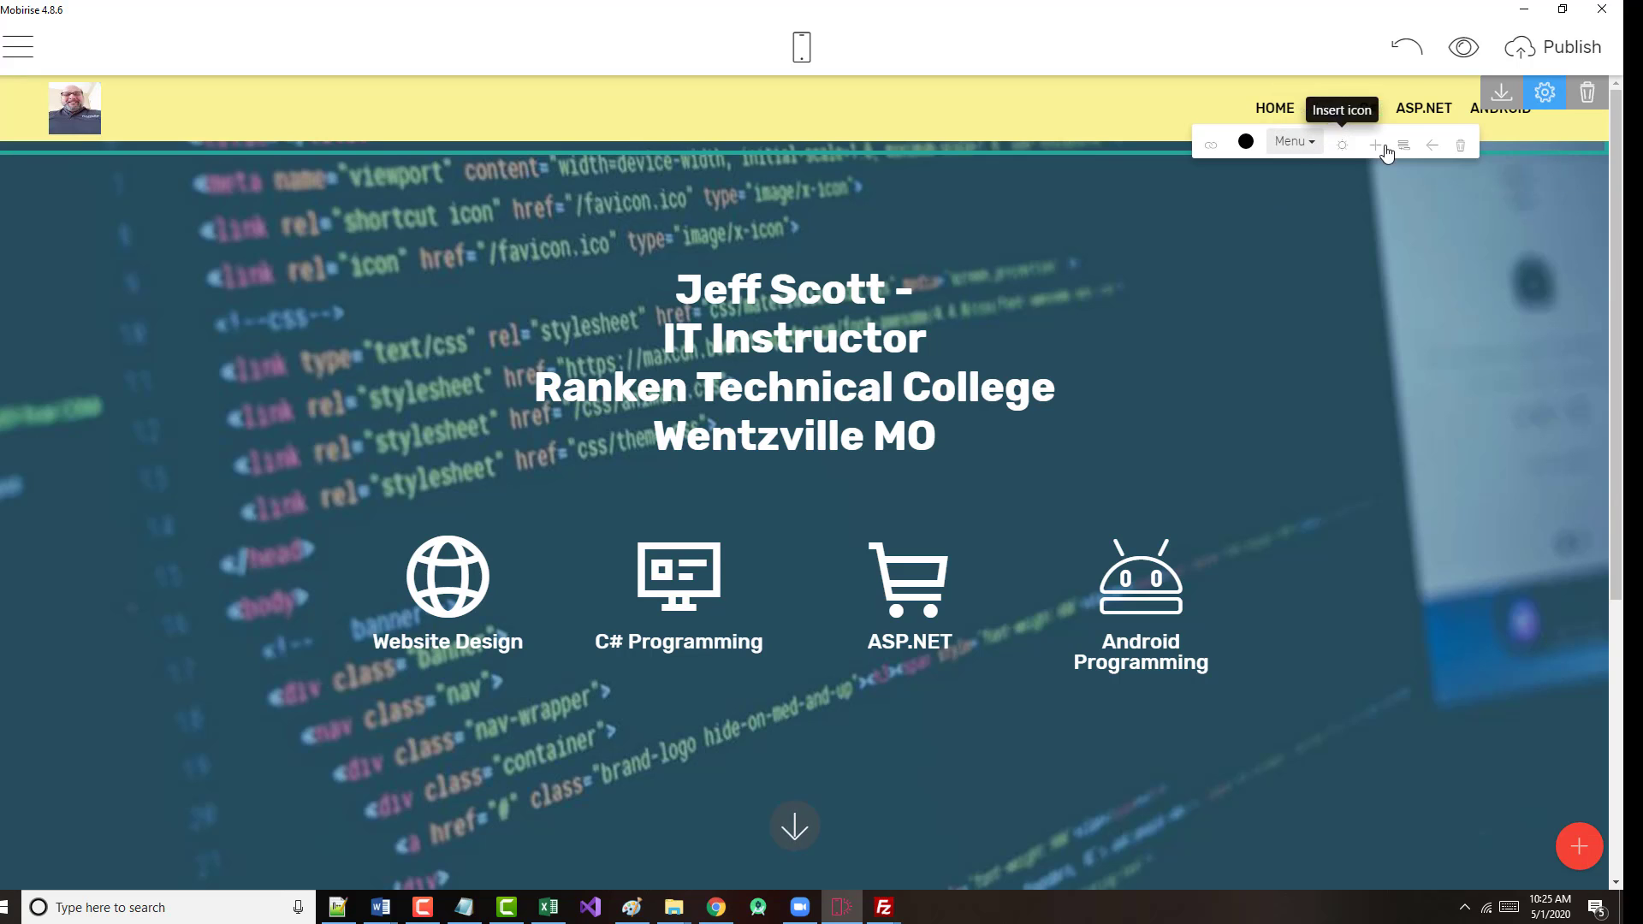
{"action": "left_click", "coordinate": [1214, 149]}
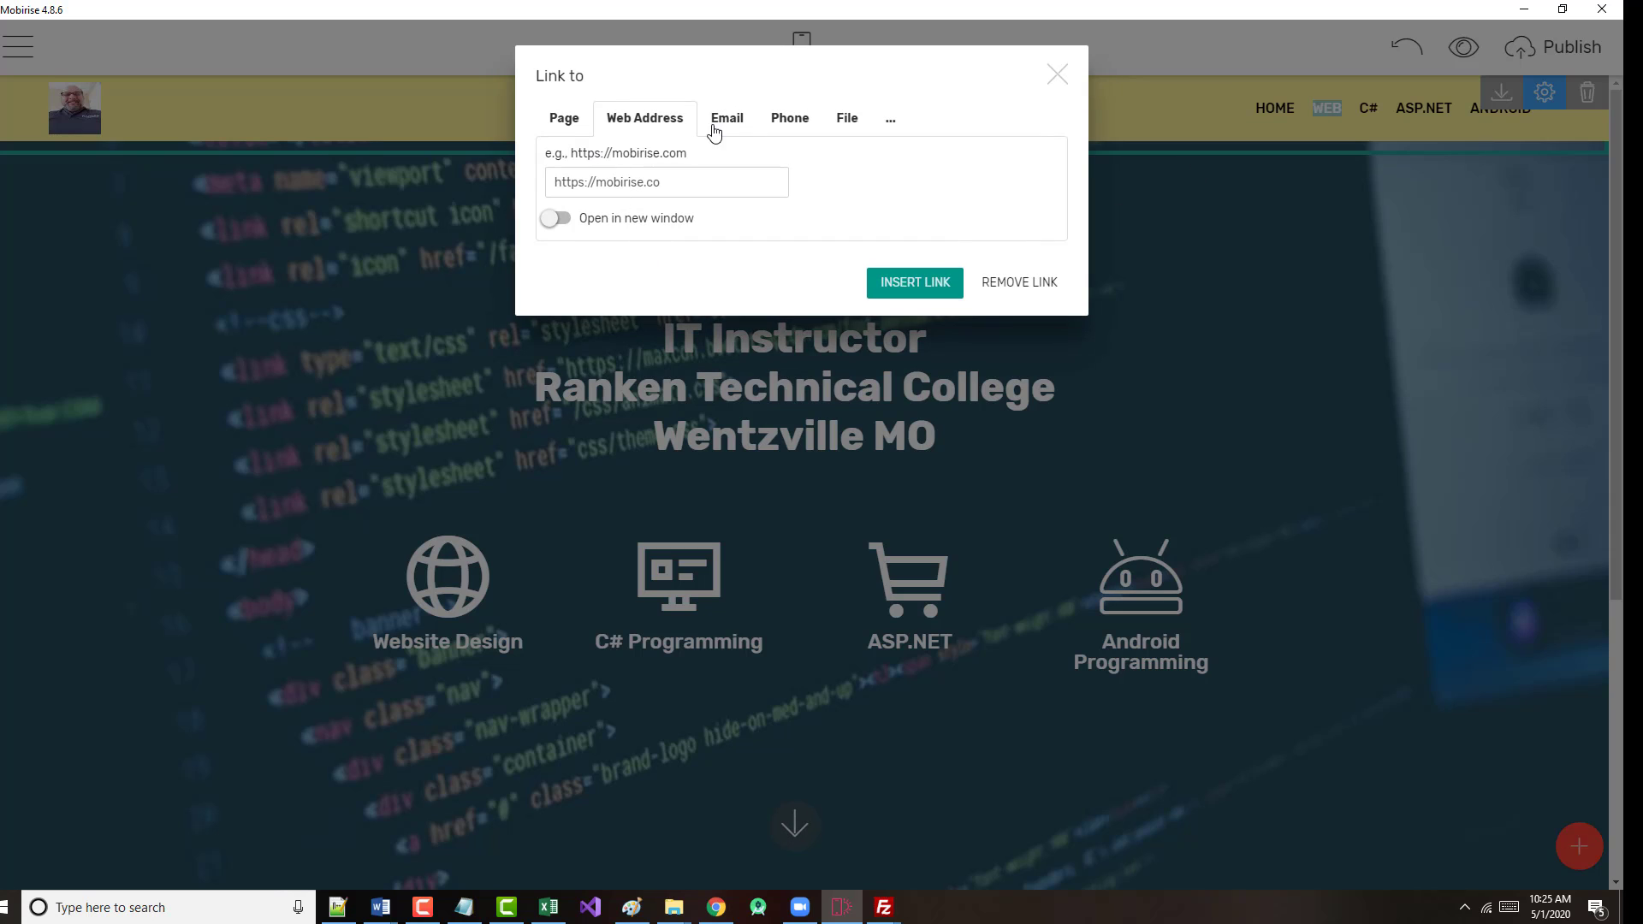
{"action": "left_click", "coordinate": [564, 120]}
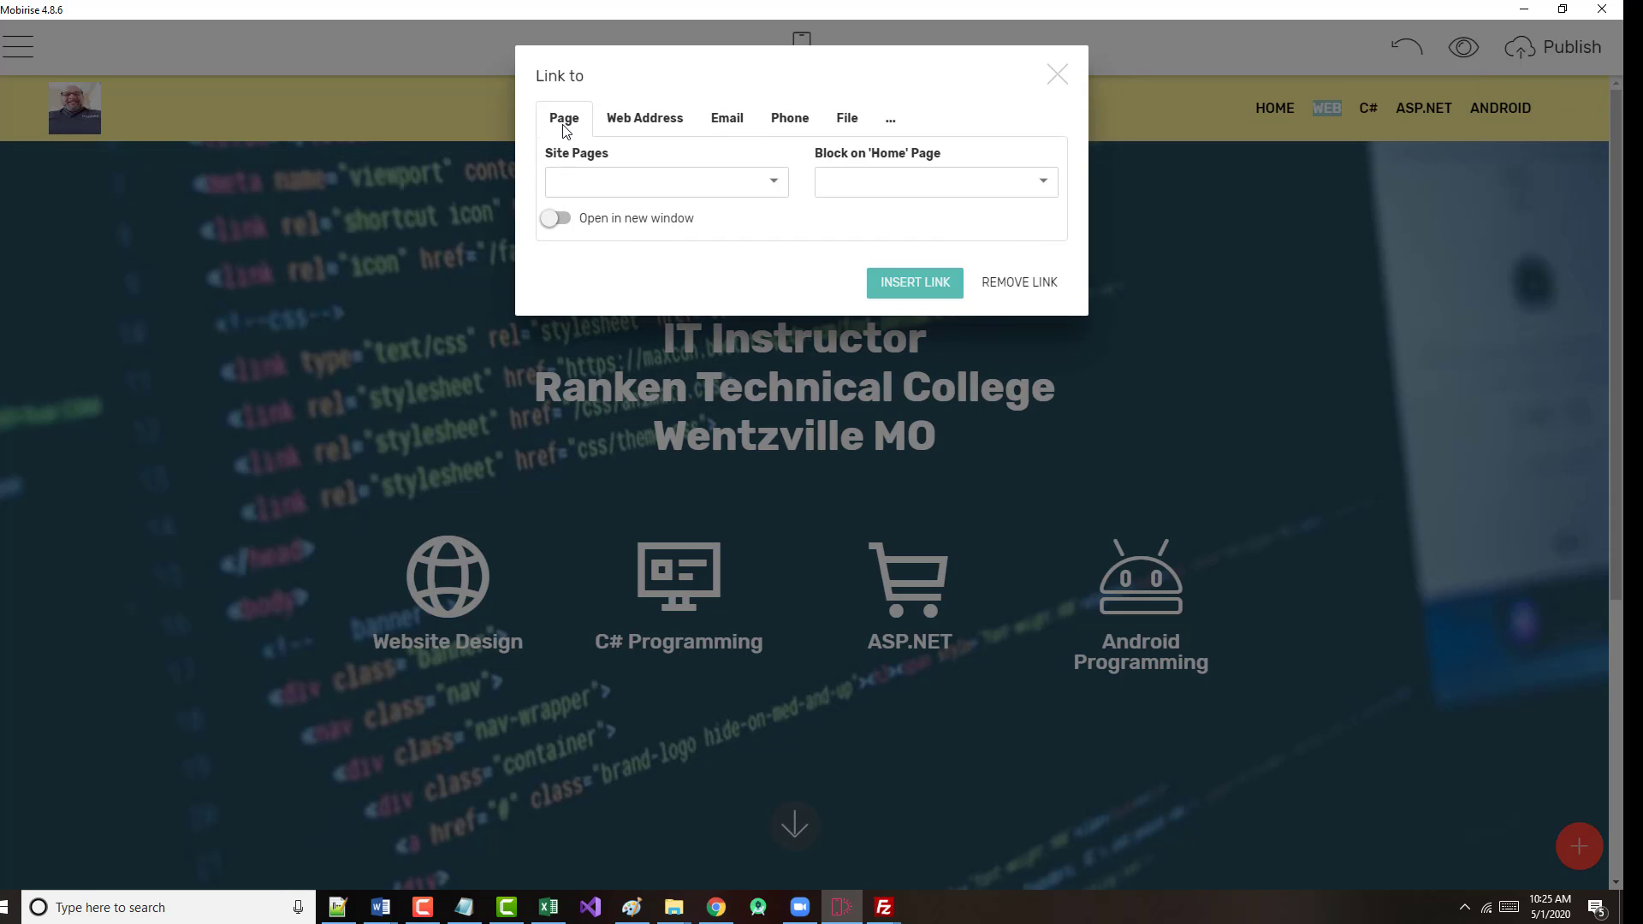
{"action": "left_click", "coordinate": [1045, 183]}
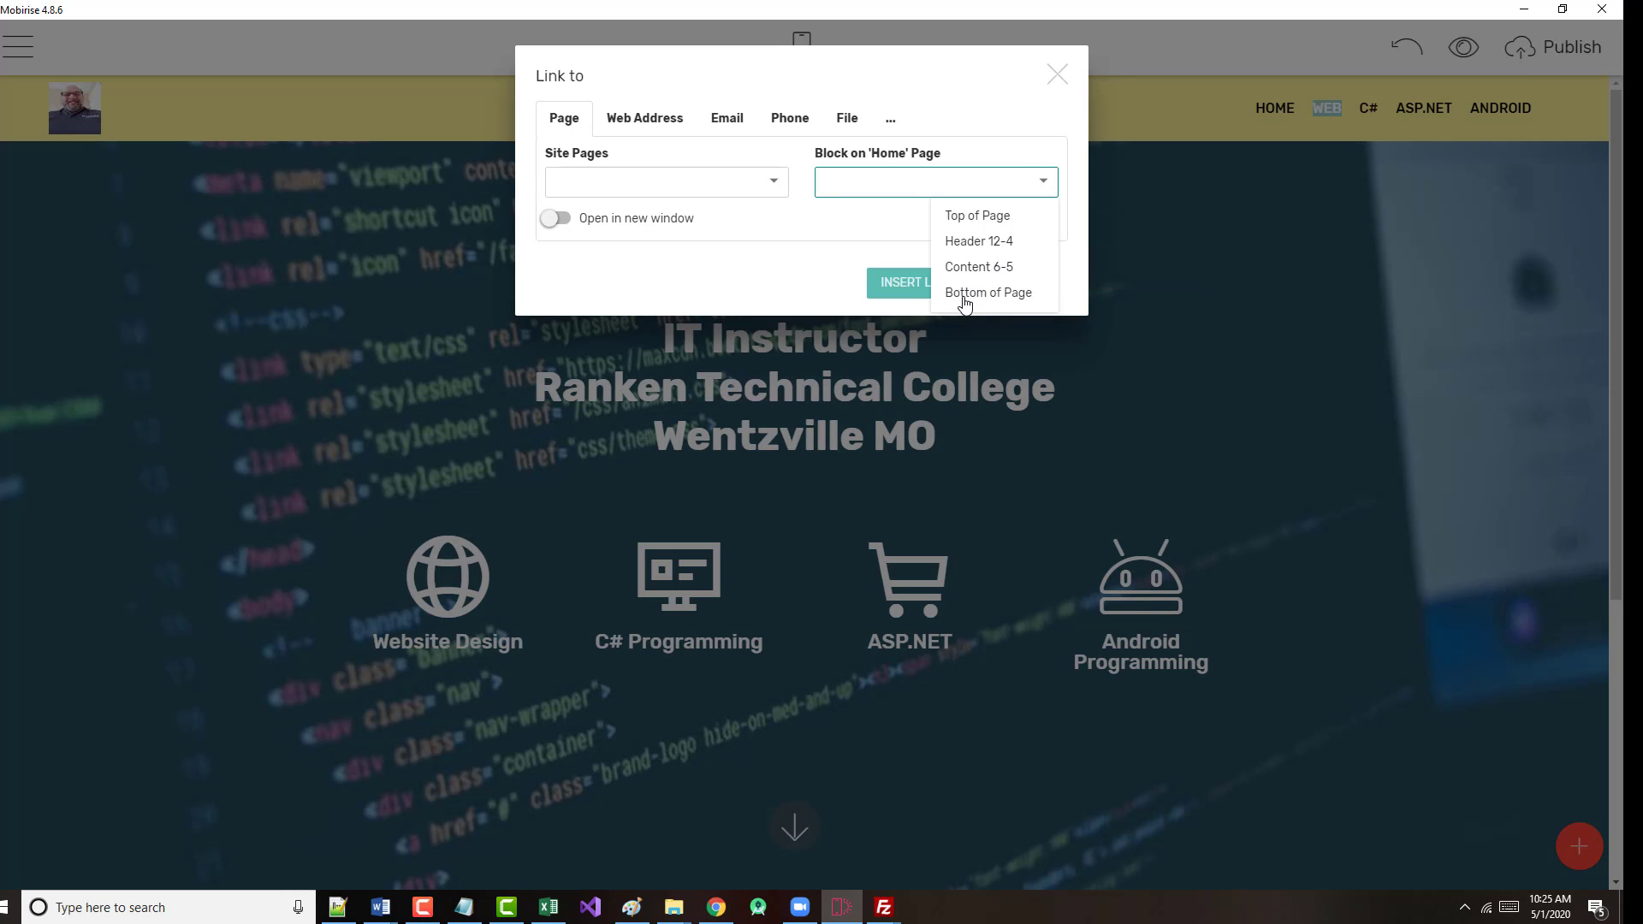
{"action": "left_click", "coordinate": [960, 269]}
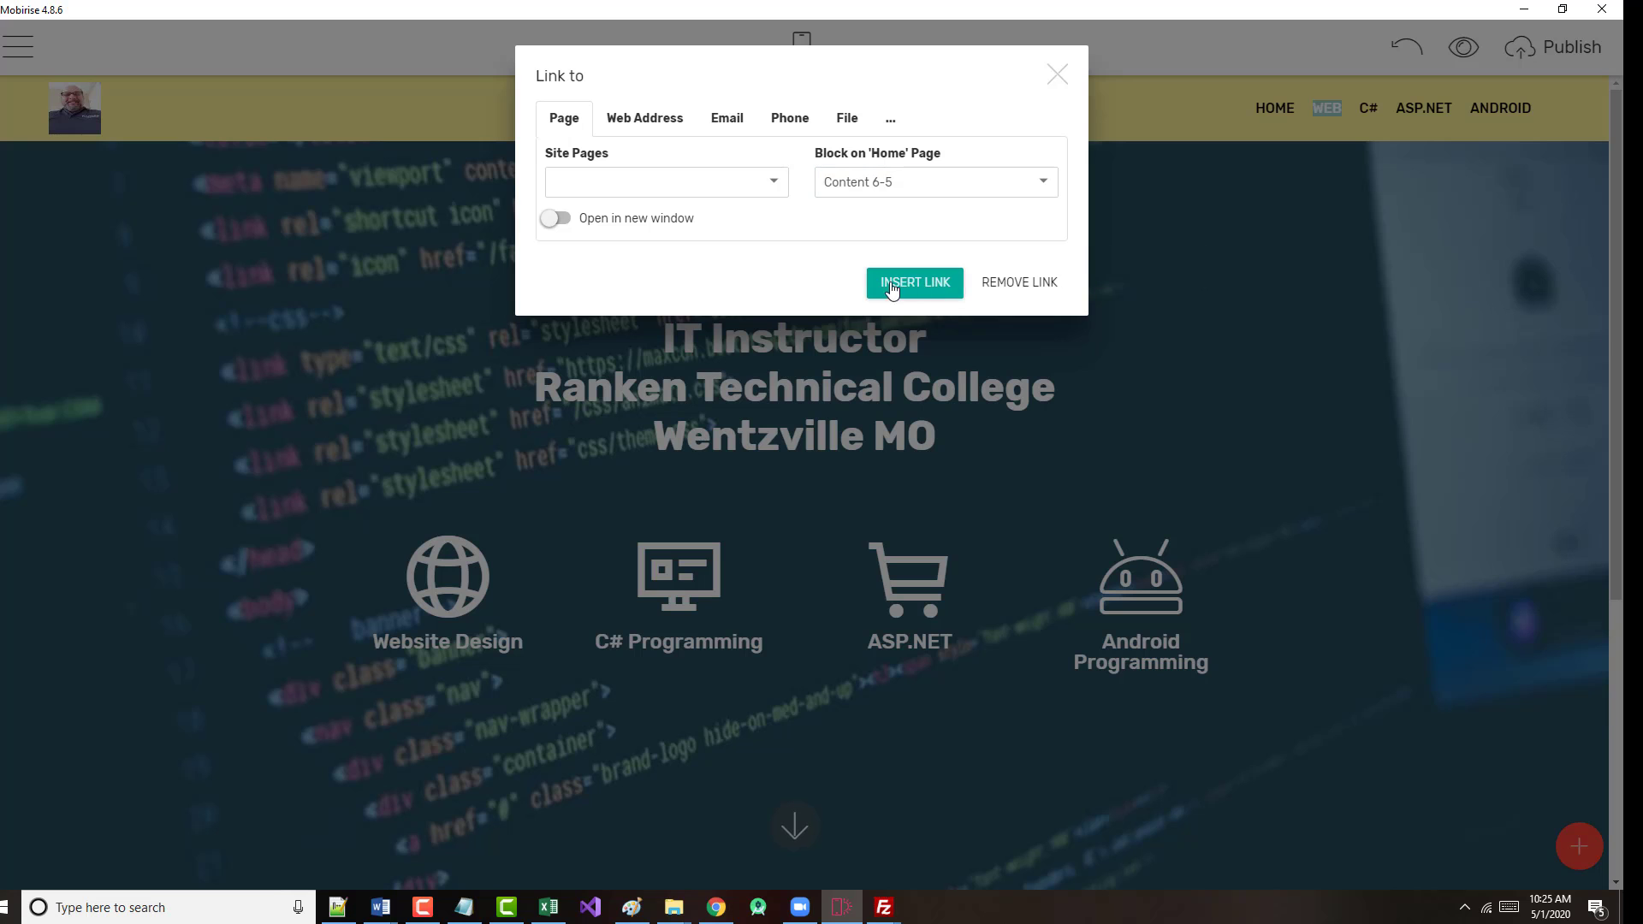
{"action": "left_click", "coordinate": [914, 283]}
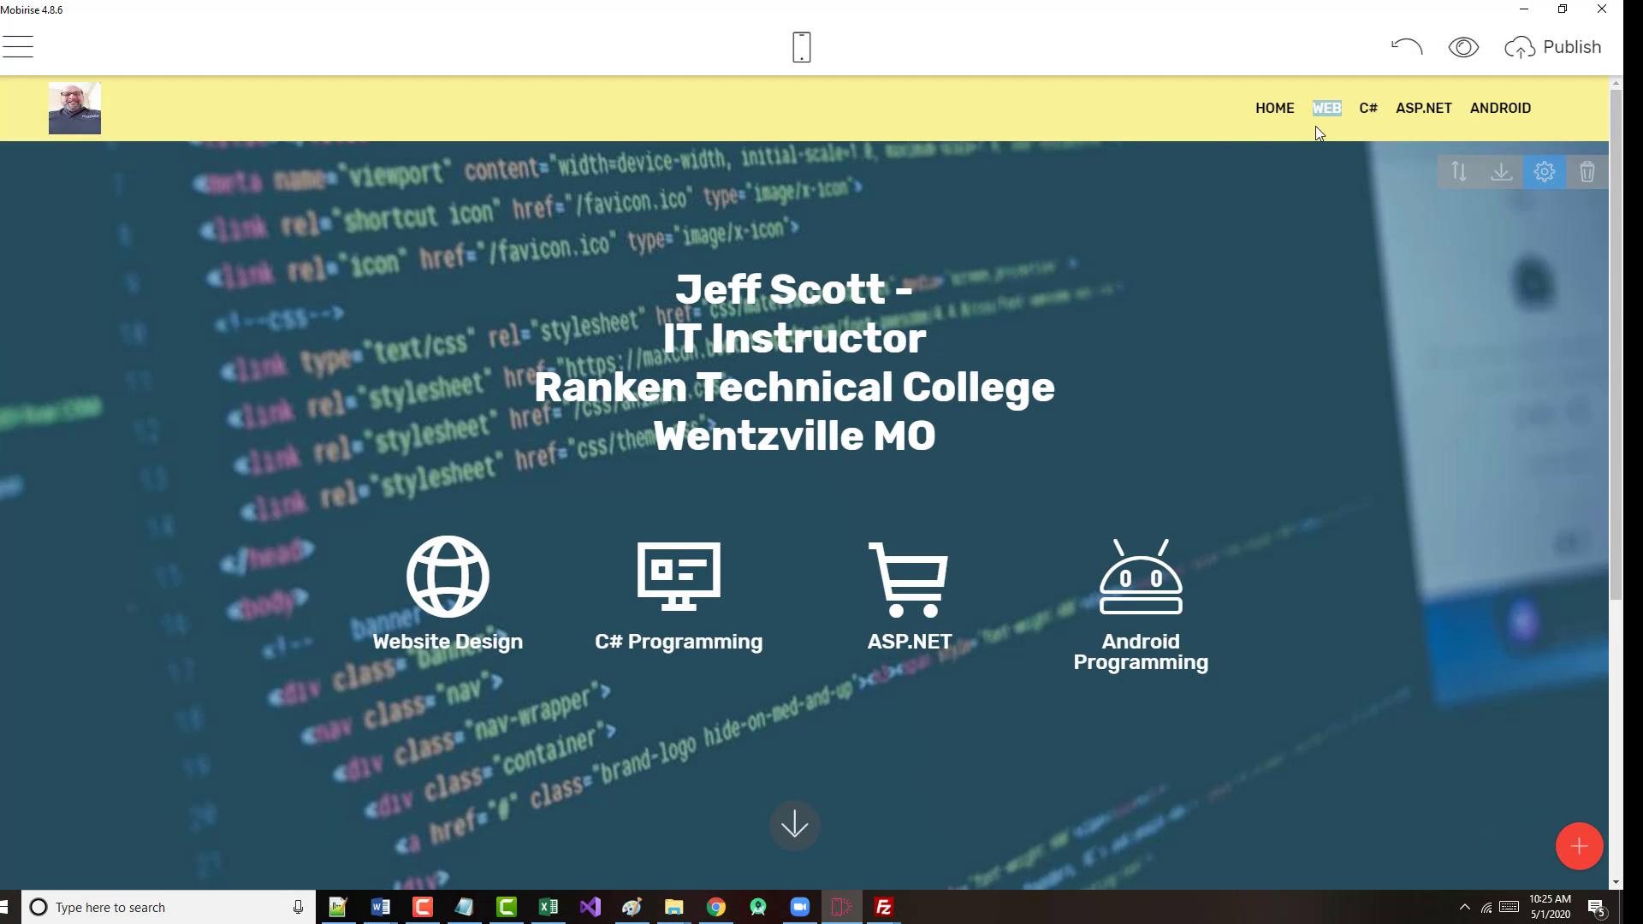
{"action": "left_click", "coordinate": [1331, 109]}
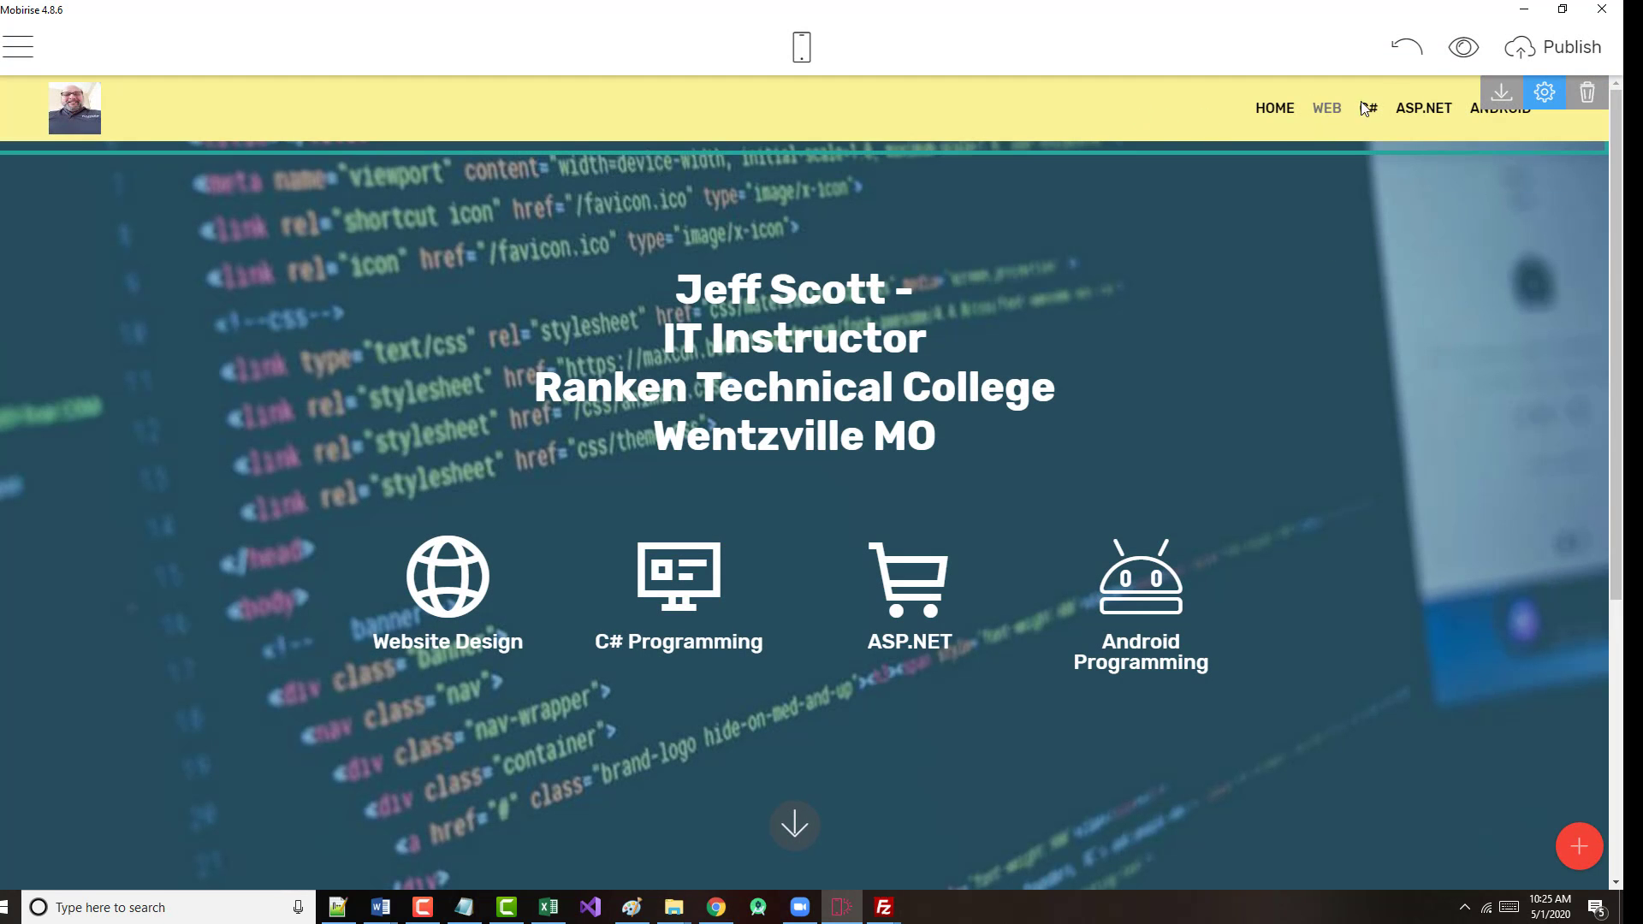
- Preview the site in the browser, test the WEB menu link, close the preview and return to Mobirise
{"action": "left_click", "coordinate": [1462, 53]}
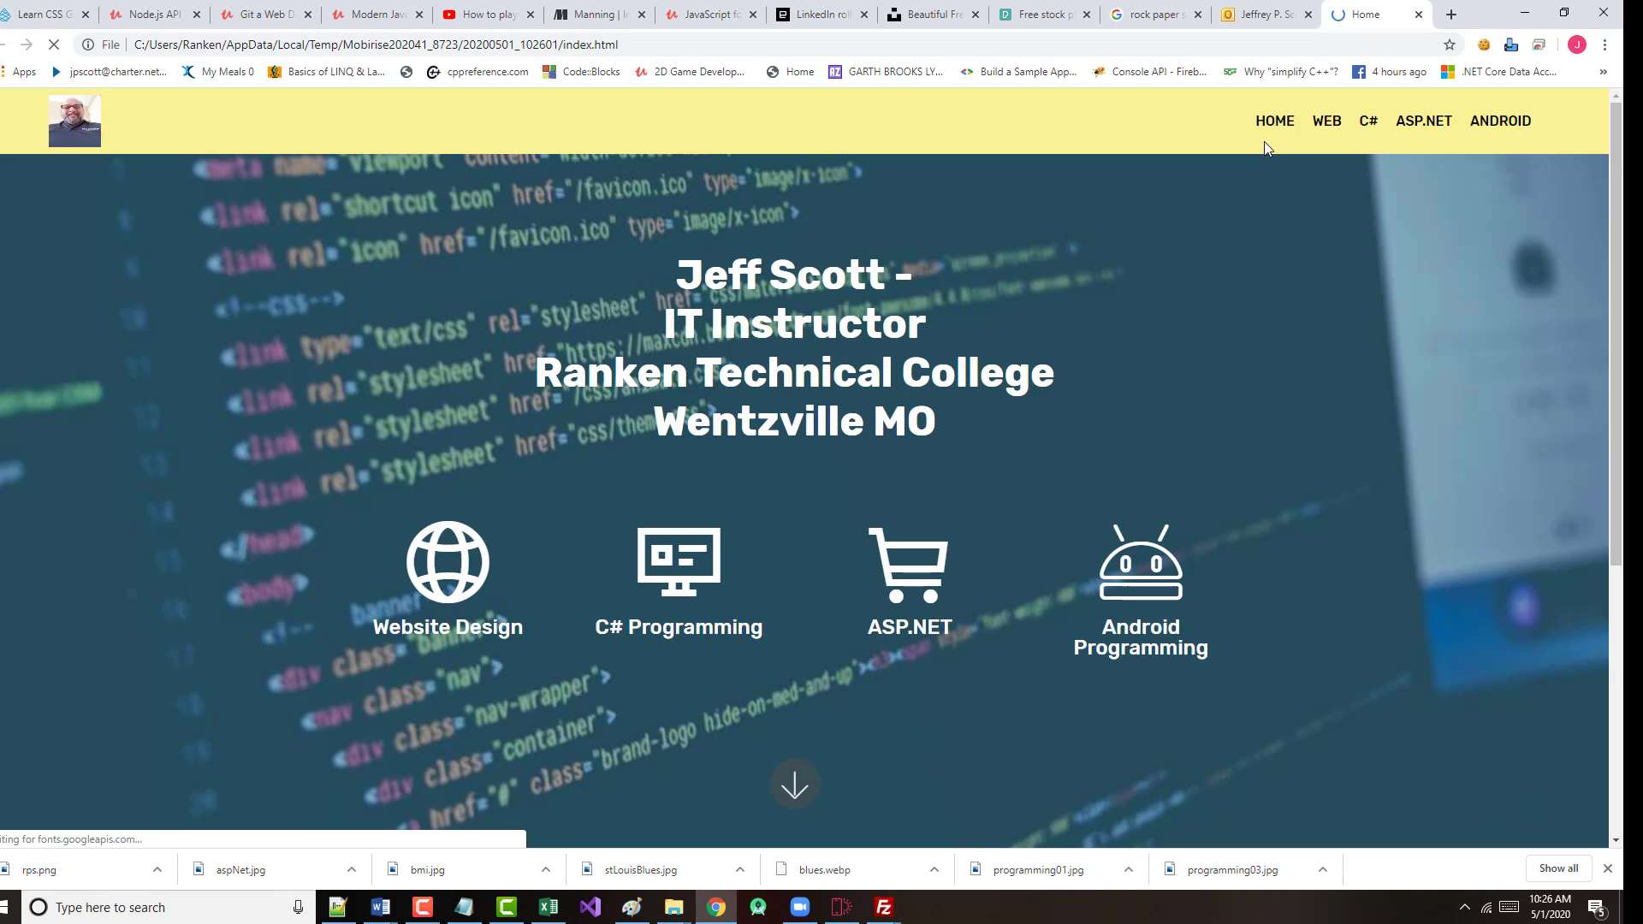
{"action": "left_click", "coordinate": [1326, 124]}
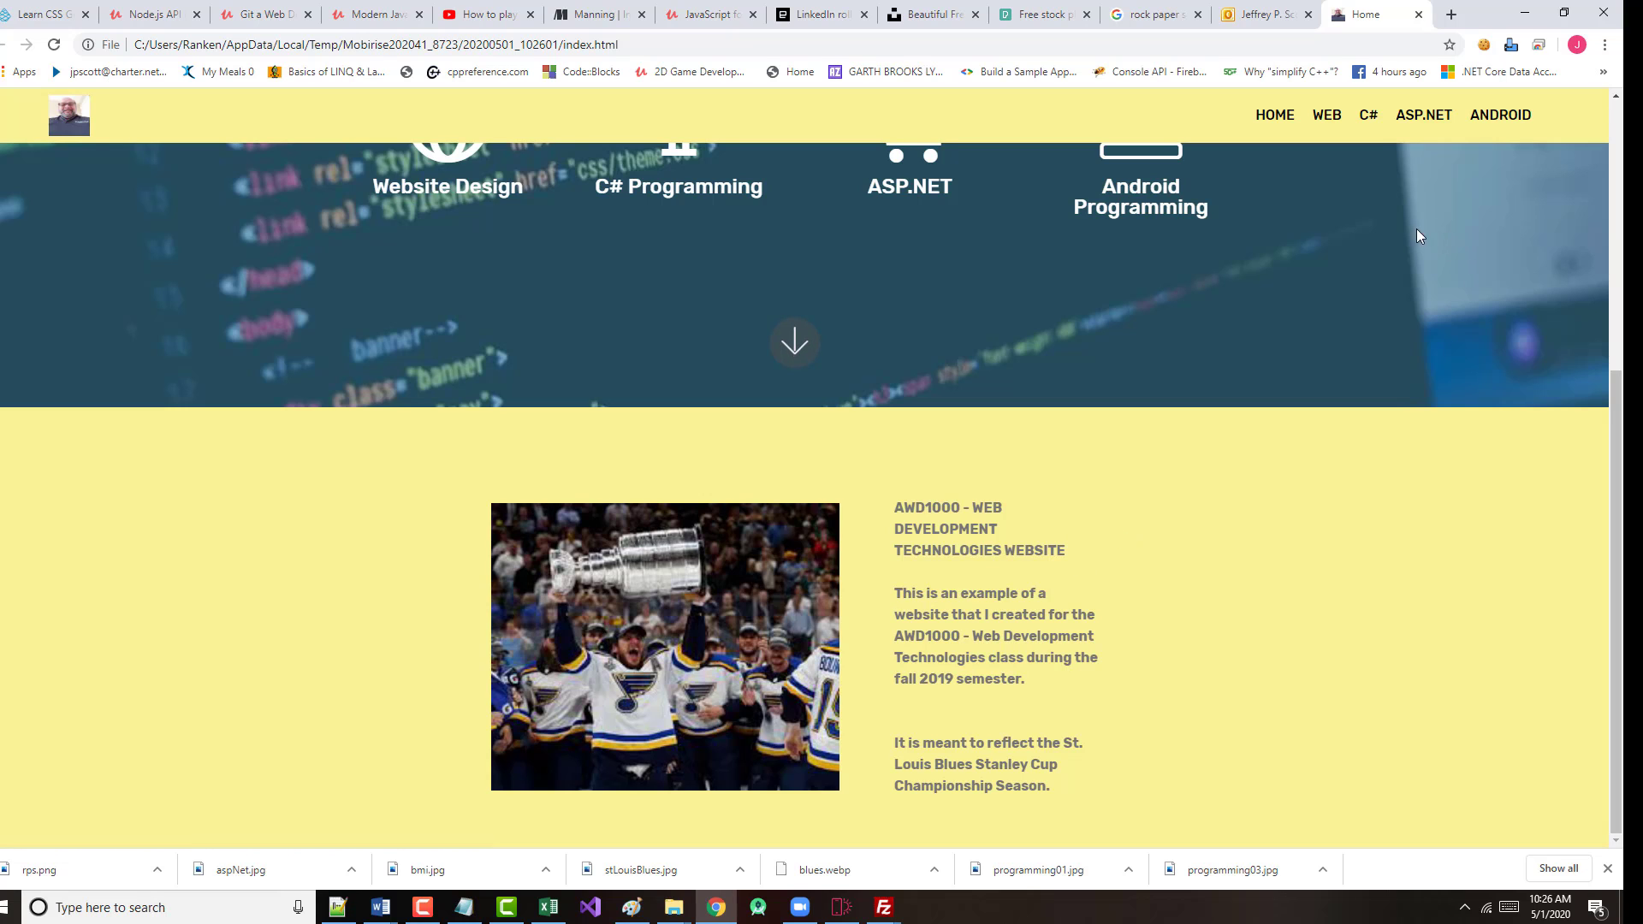
{"action": "scroll", "coordinate": [1367, 233], "scroll_direction": "up", "scroll_amount": 1}
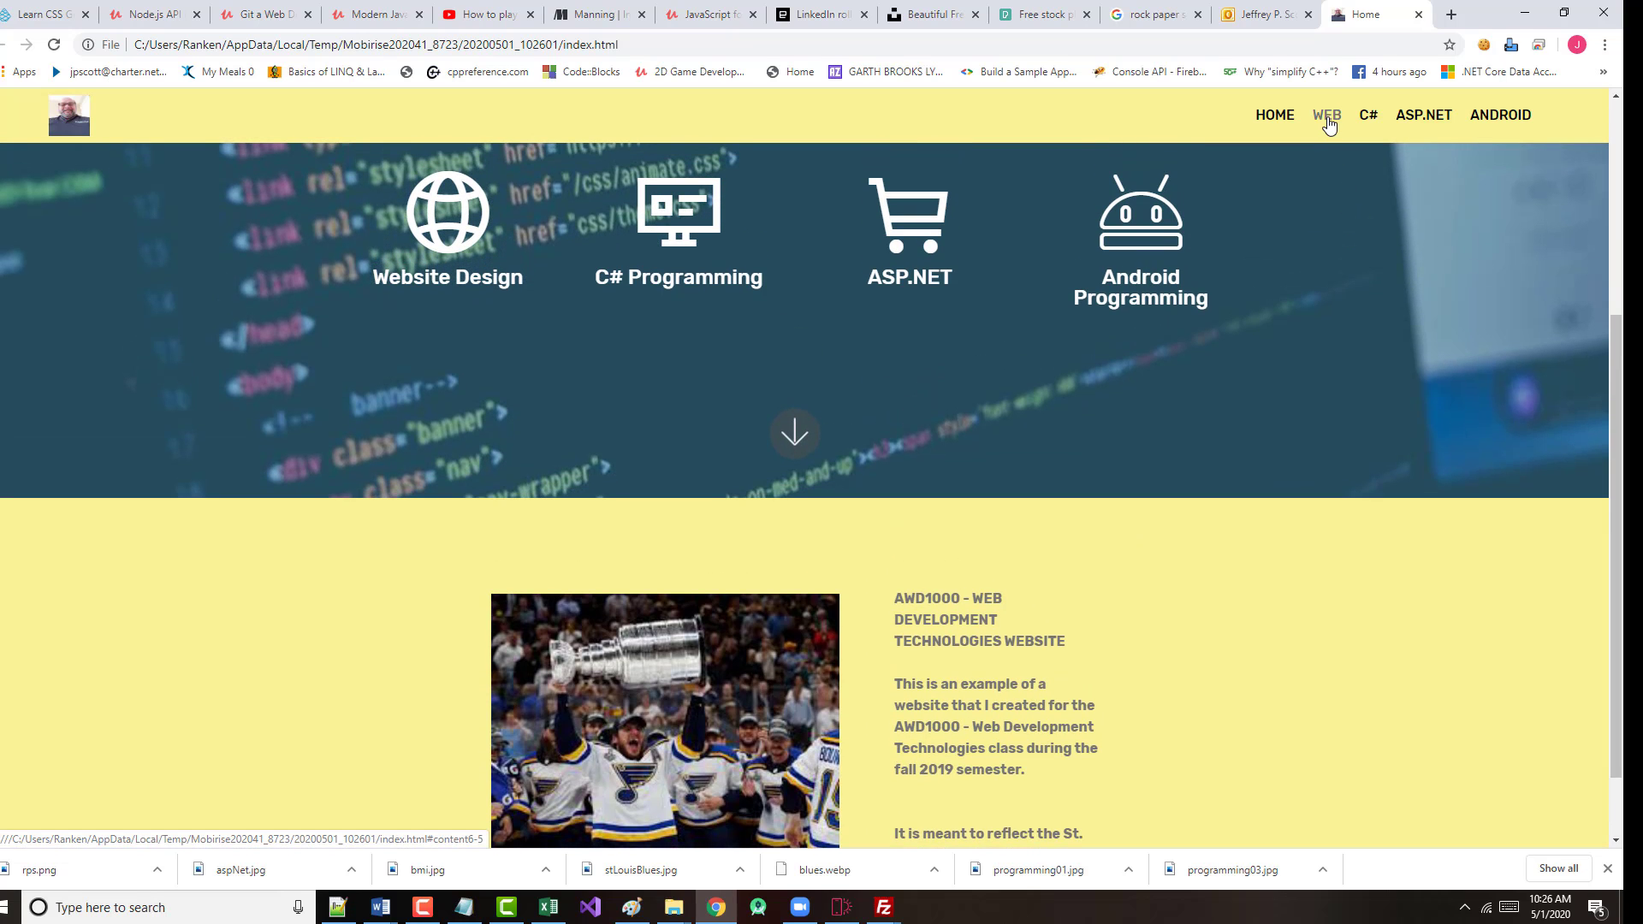
{"action": "left_click", "coordinate": [1327, 120]}
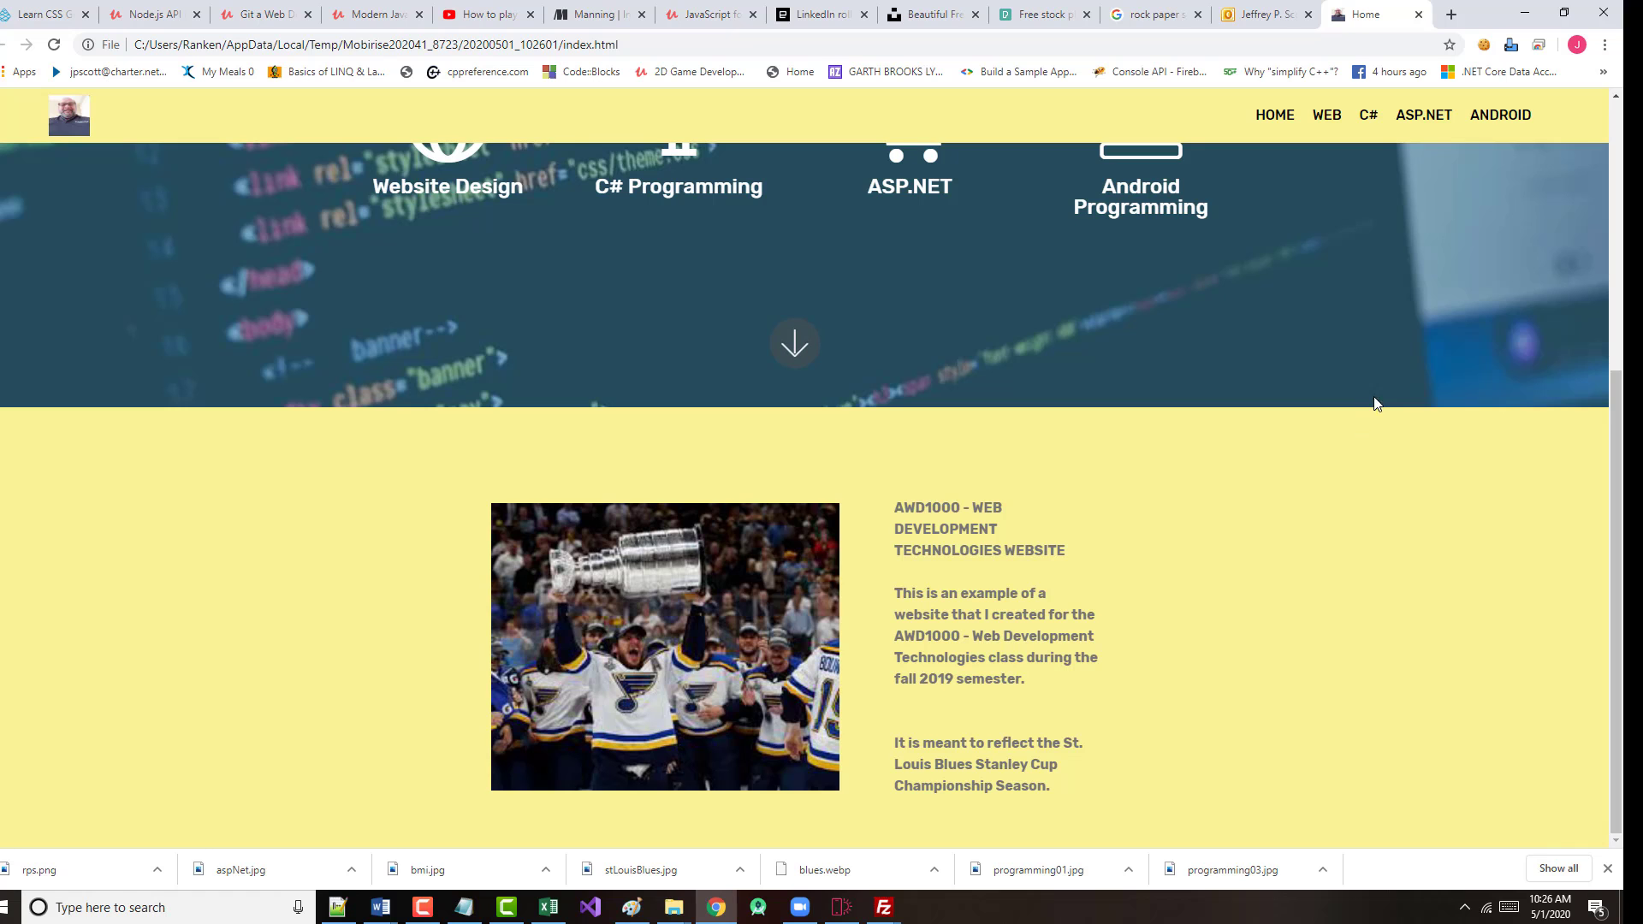
{"action": "scroll", "coordinate": [1120, 539], "scroll_direction": "up", "scroll_amount": 5}
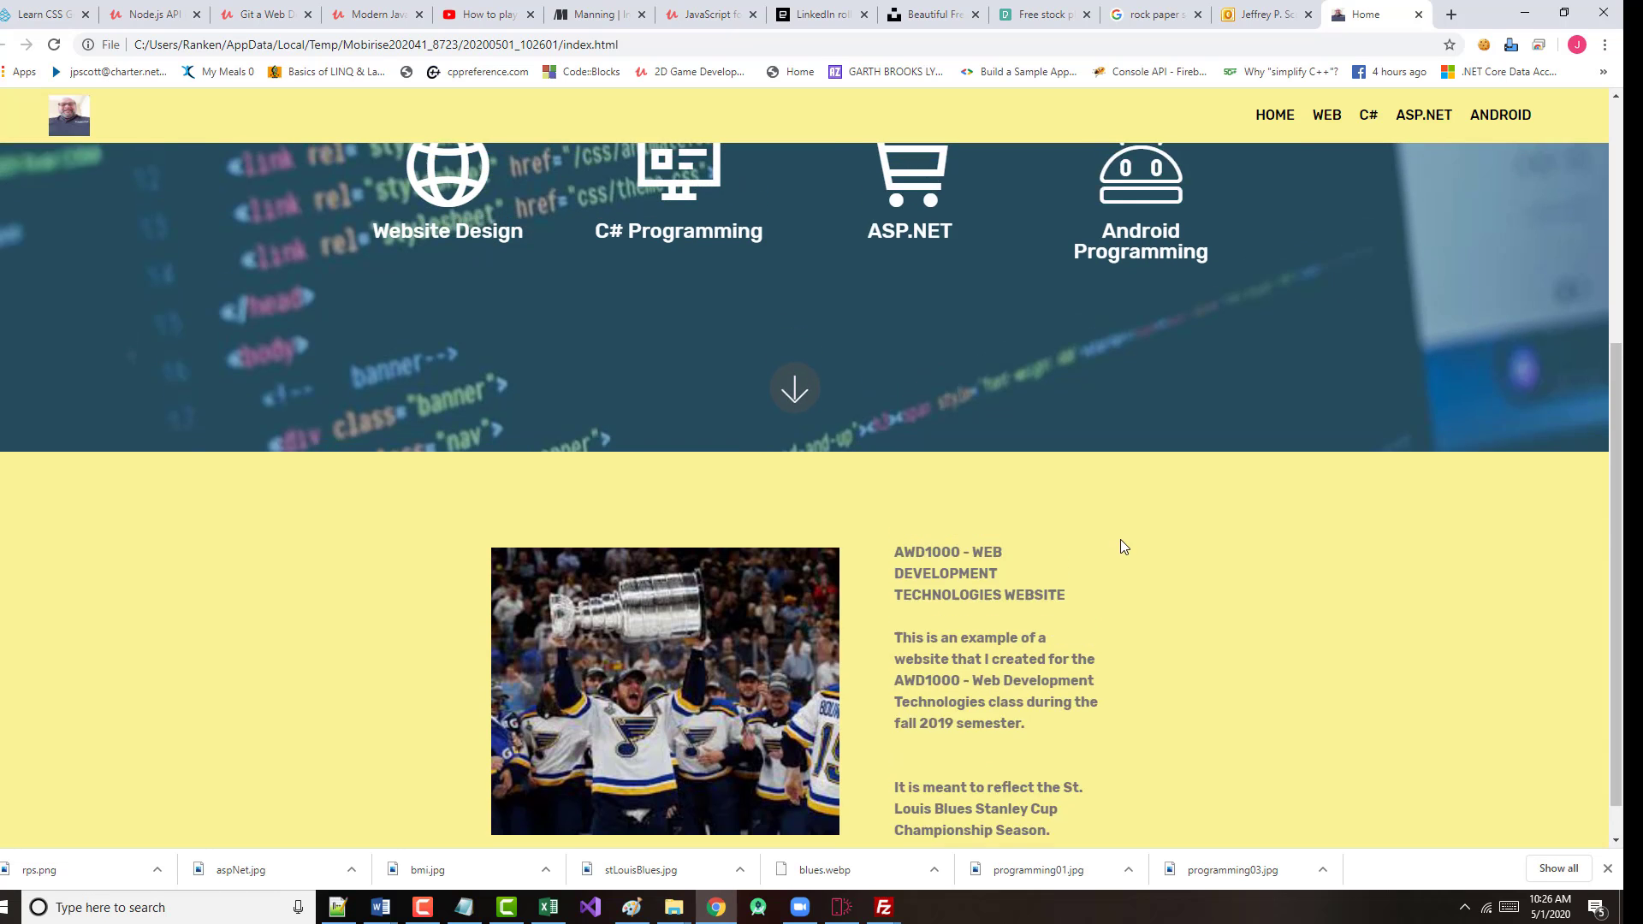
{"action": "scroll", "coordinate": [1074, 508], "scroll_direction": "down", "scroll_amount": 5}
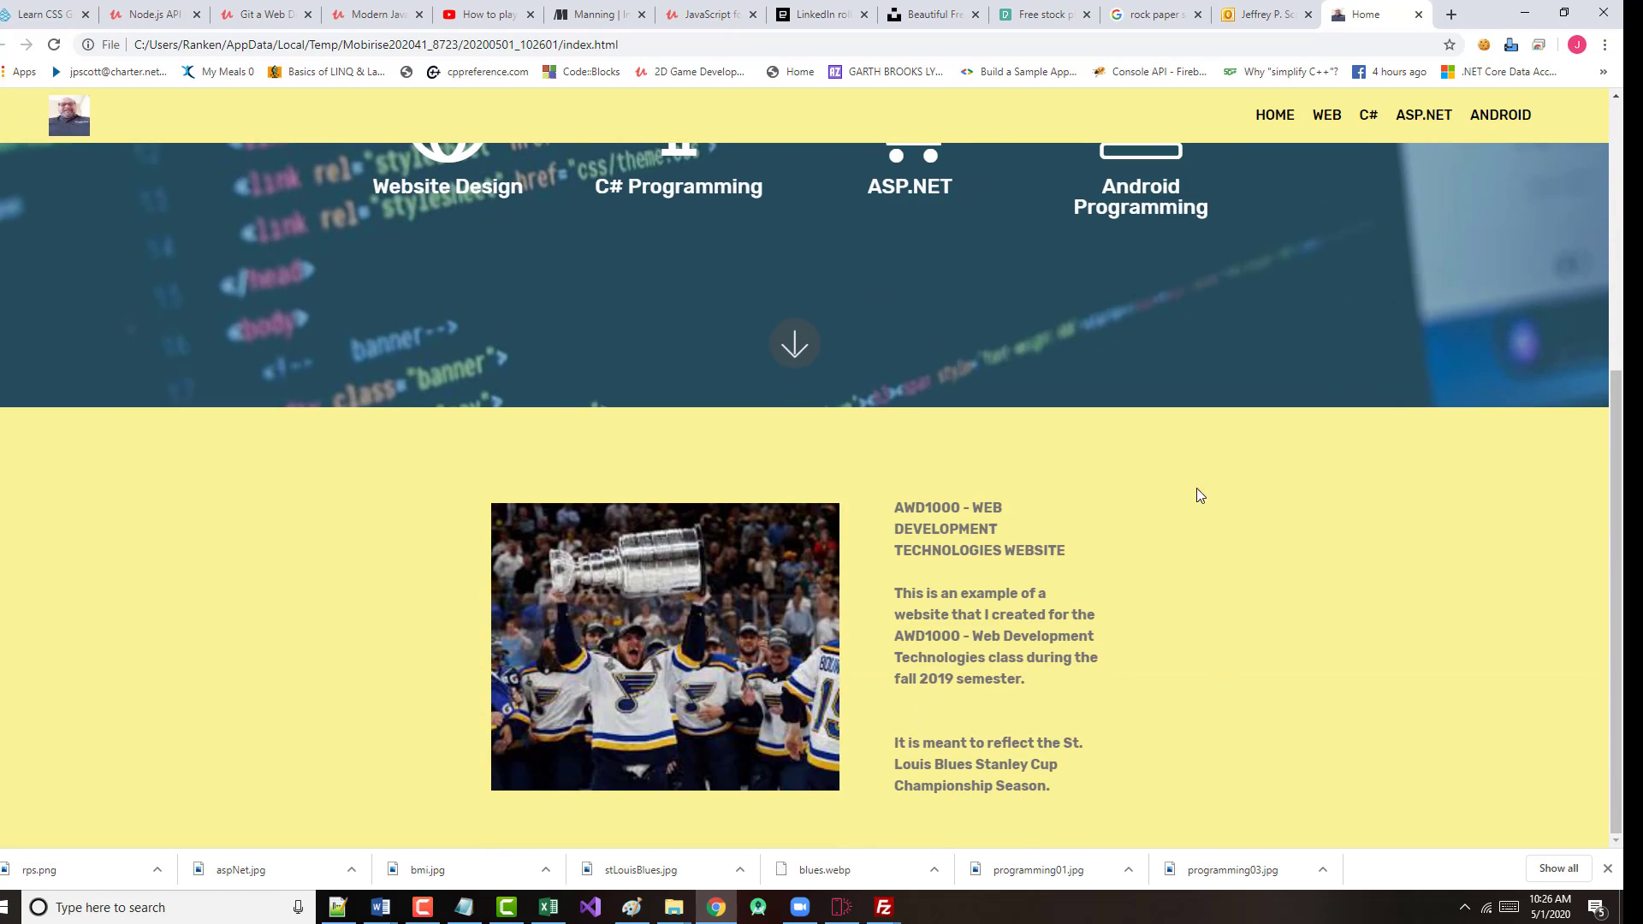
{"action": "scroll", "coordinate": [1196, 487], "scroll_direction": "up", "scroll_amount": 3}
{"action": "scroll", "coordinate": [583, 519], "scroll_direction": "down", "scroll_amount": 4}
{"action": "left_click", "coordinate": [1417, 15]}
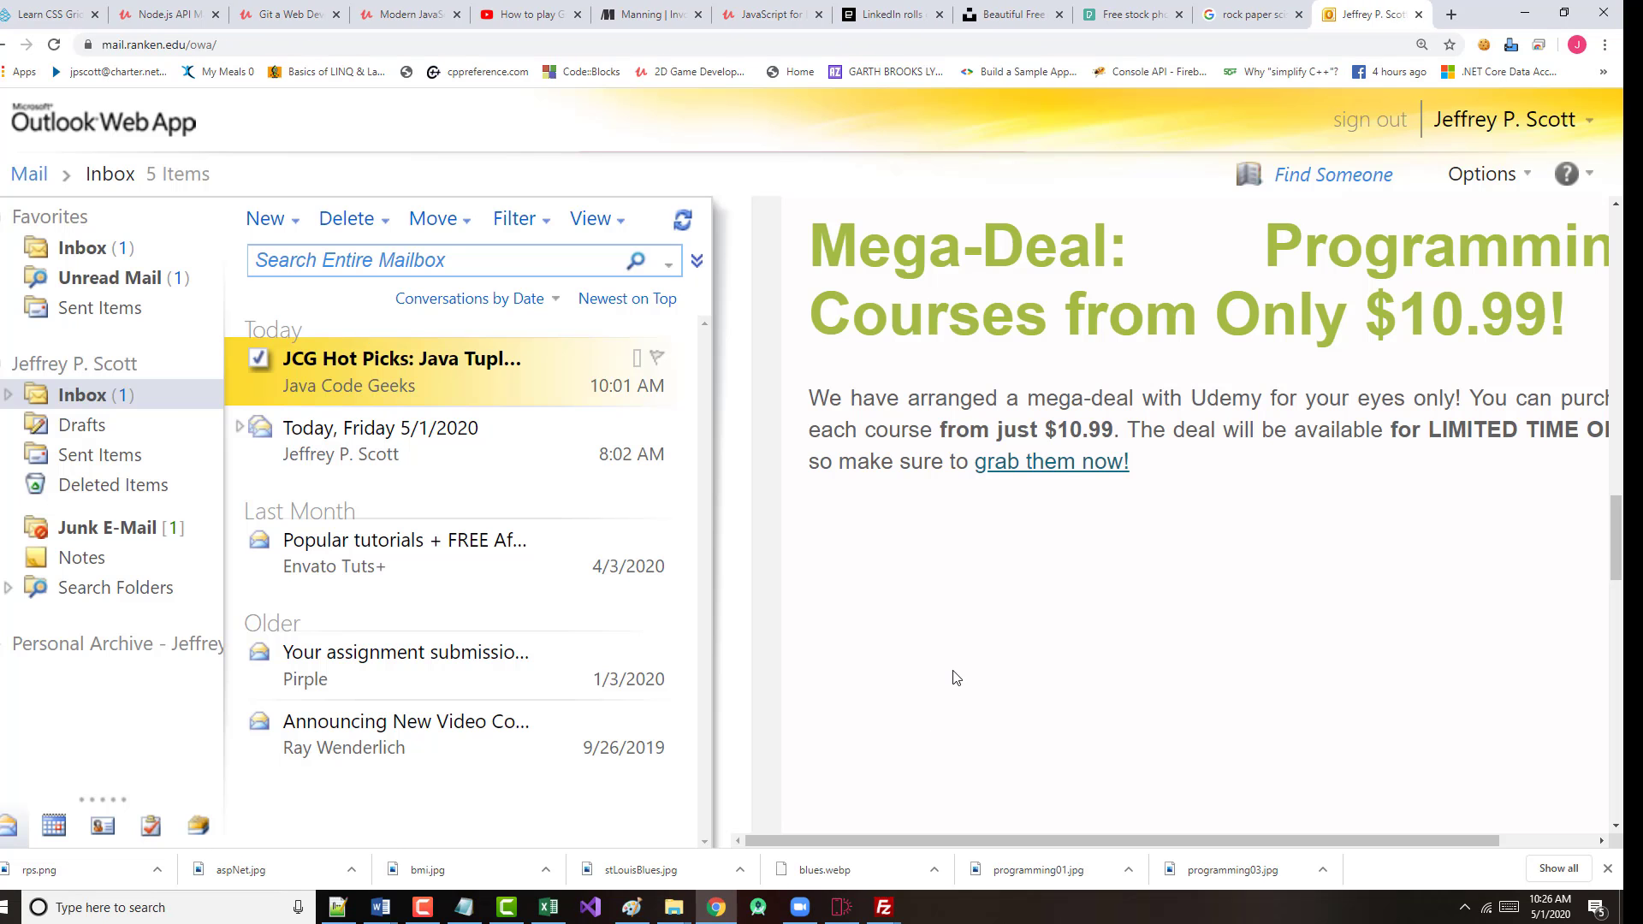
{"action": "left_click", "coordinate": [841, 907]}
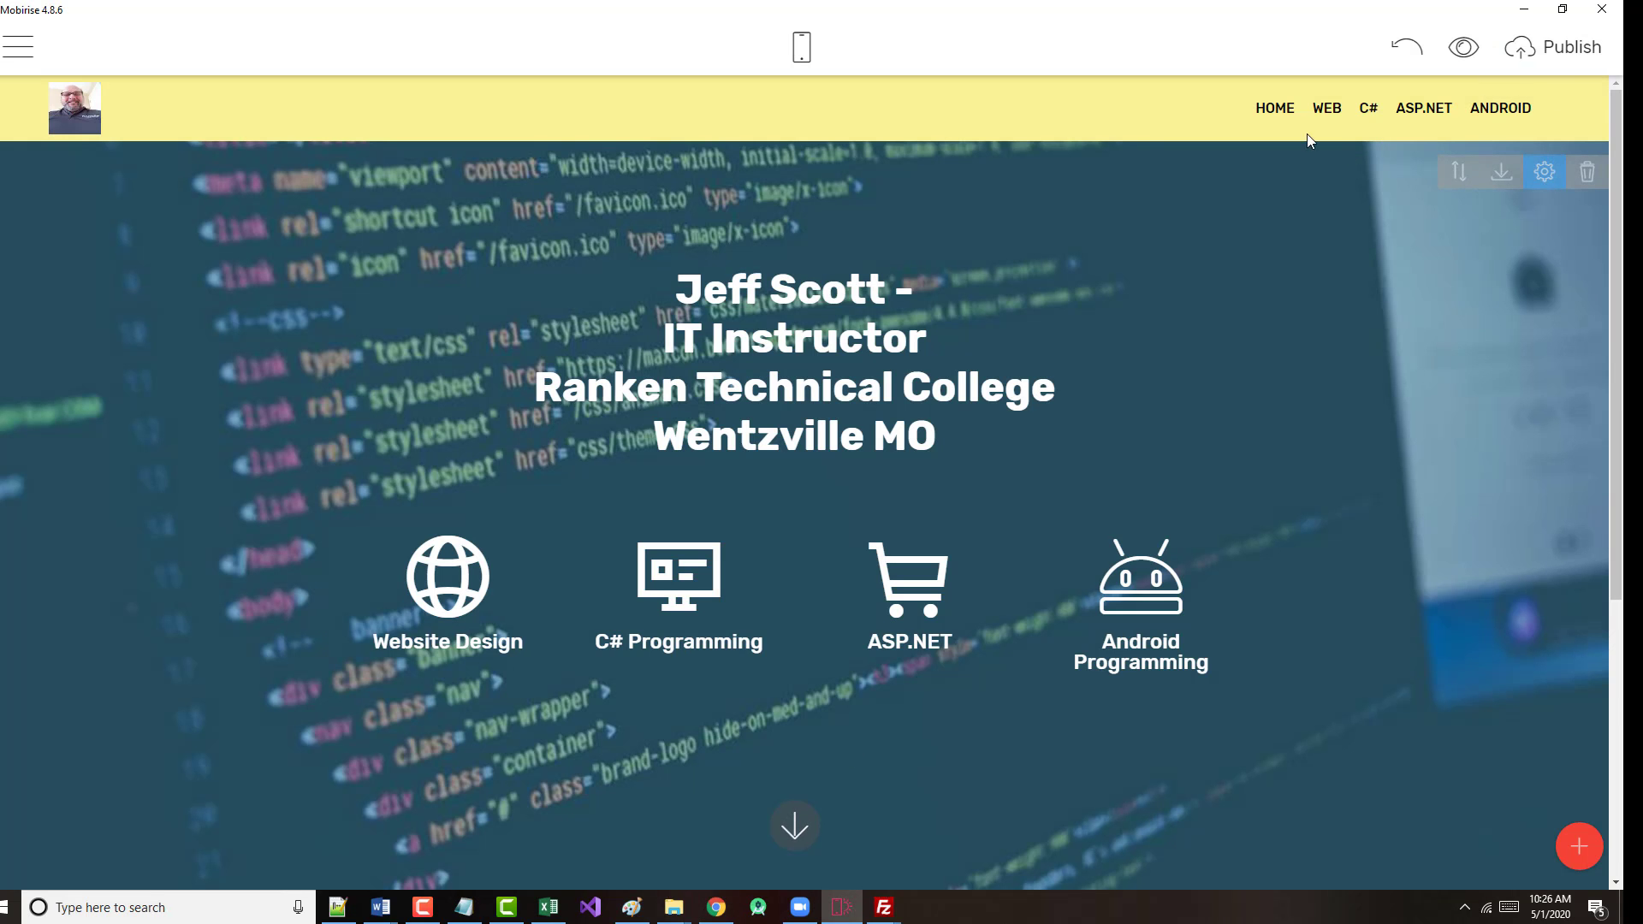
- Add the article block with text on the left and an image on the right below the St. Louis Blues section
{"action": "scroll", "coordinate": [1179, 582], "scroll_direction": "down", "scroll_amount": 1}
{"action": "scroll", "coordinate": [1185, 633], "scroll_direction": "down", "scroll_amount": 5}
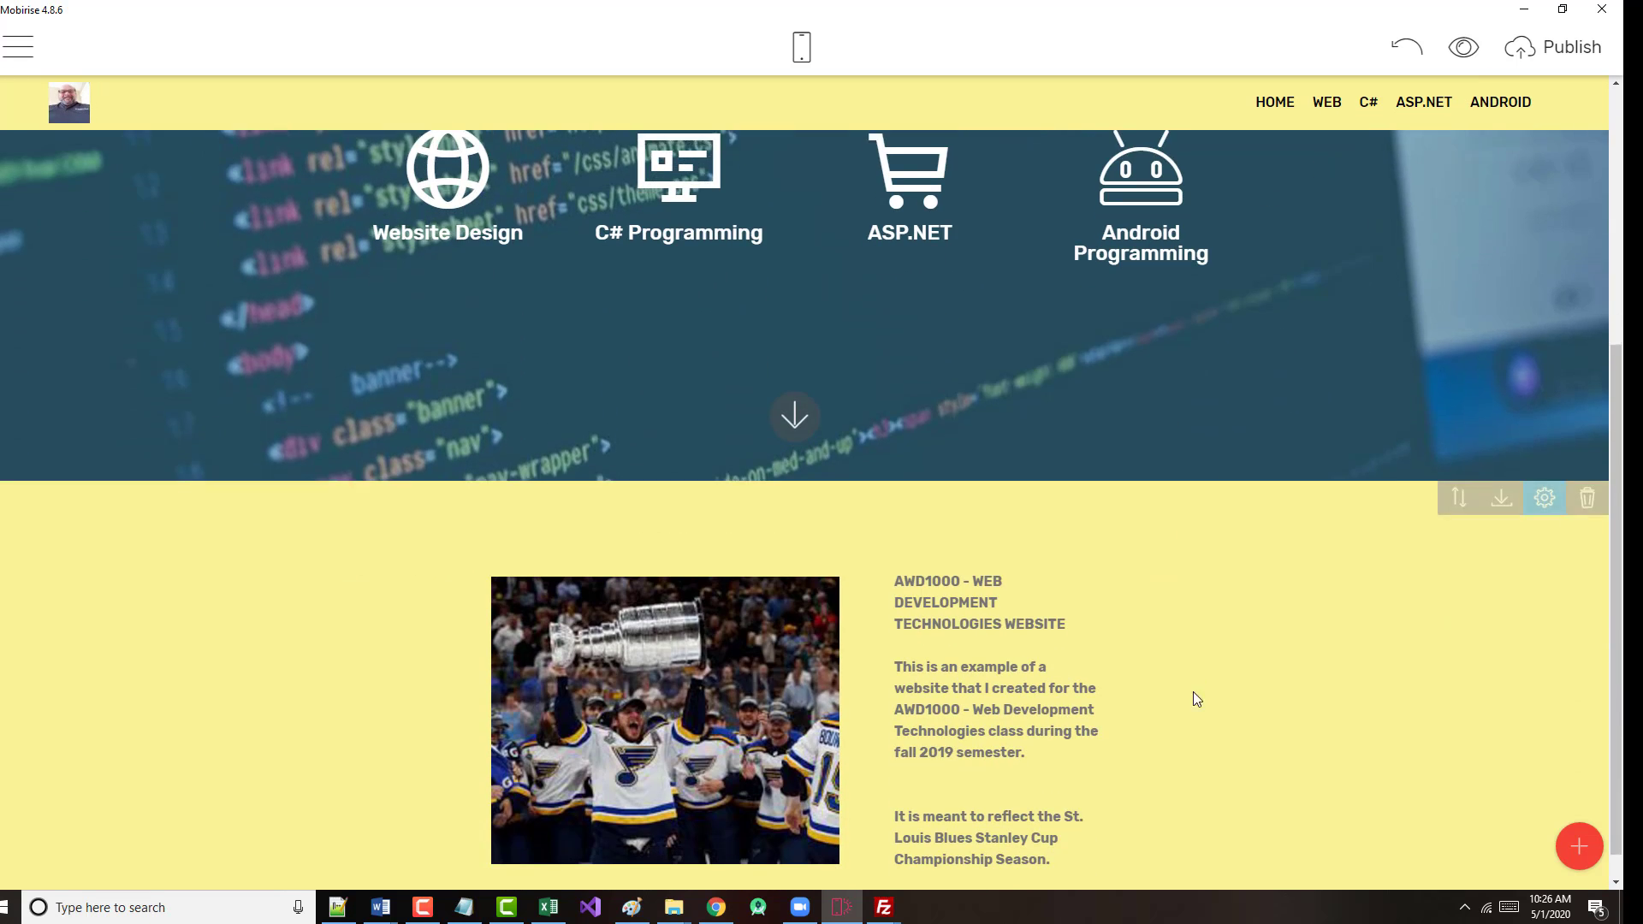
{"action": "left_click", "coordinate": [1597, 849]}
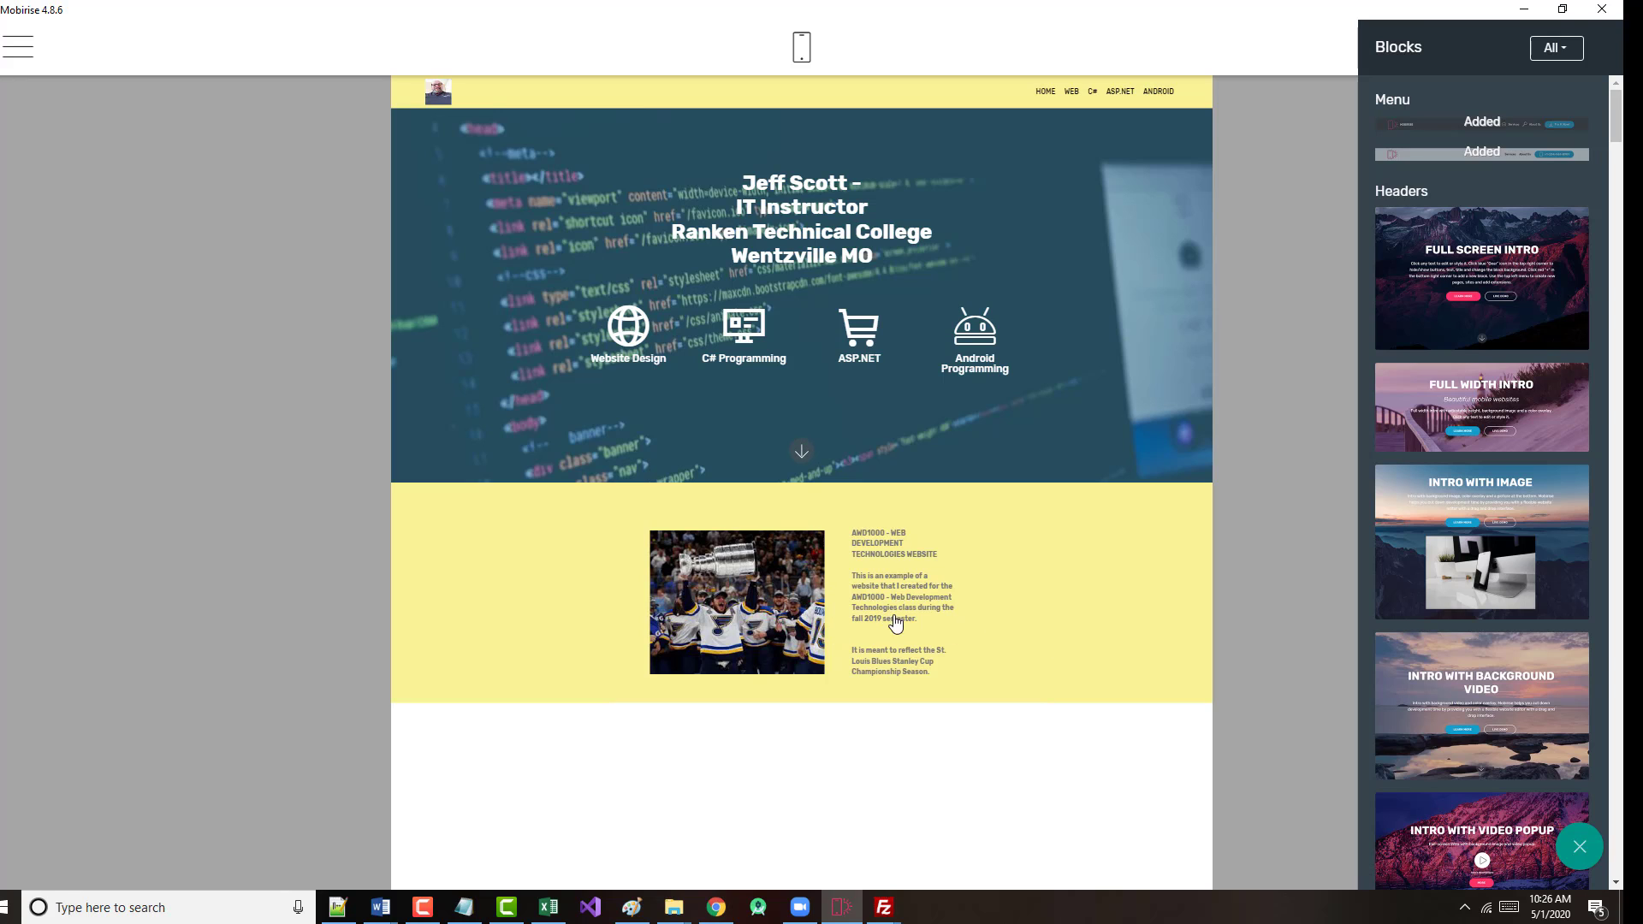
{"action": "scroll", "coordinate": [1453, 646], "scroll_direction": "down", "scroll_amount": 10}
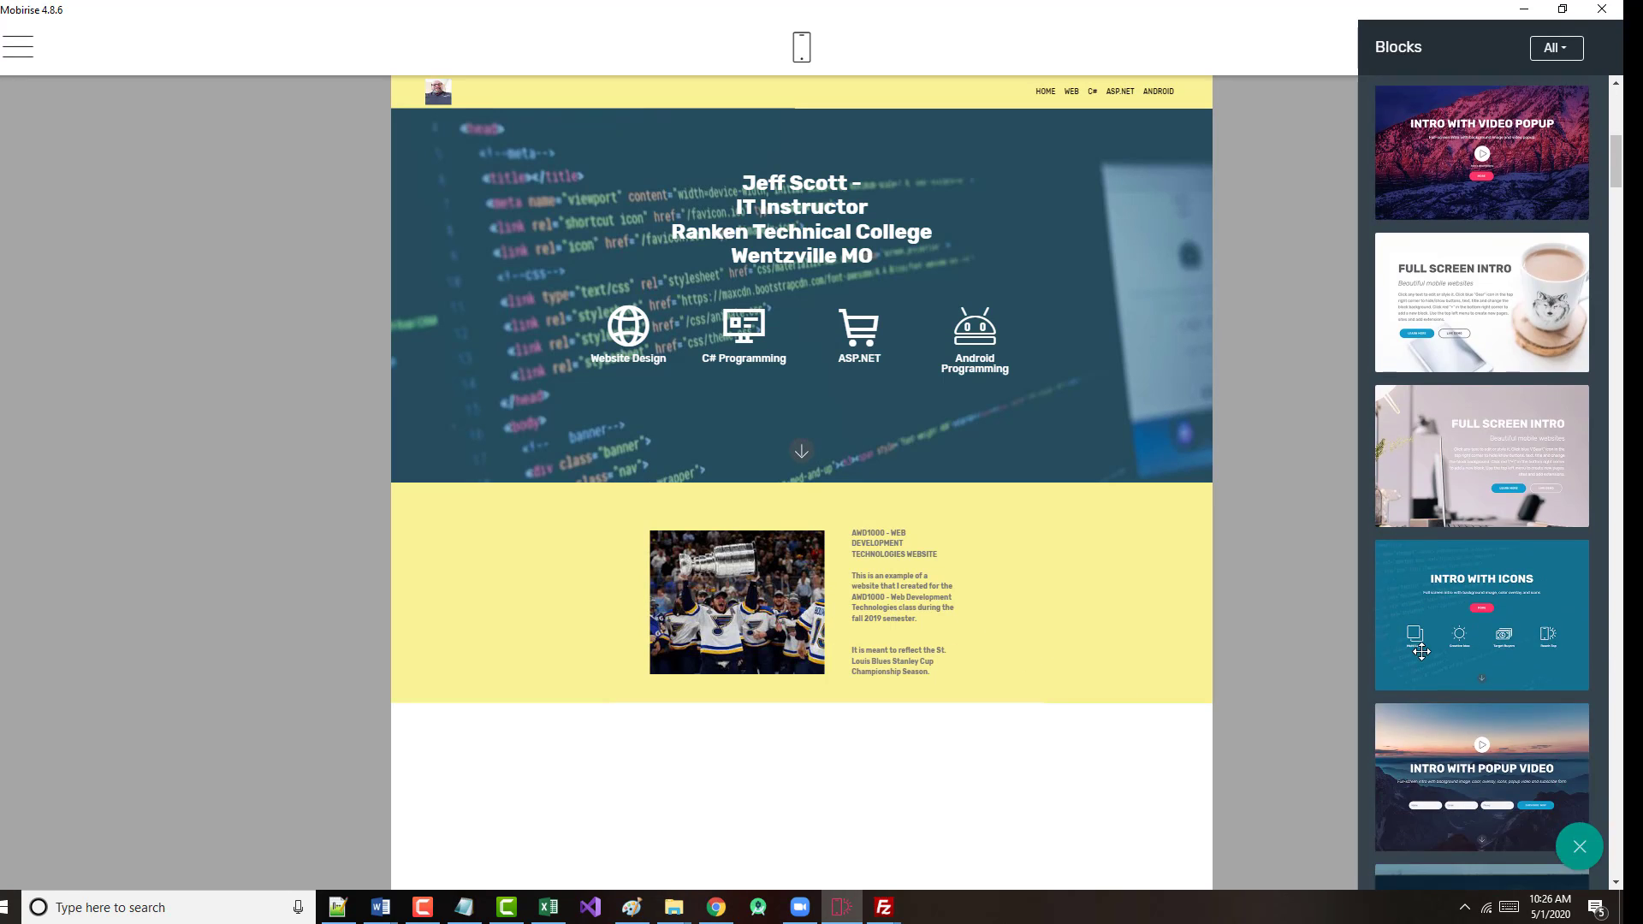
{"action": "scroll", "coordinate": [1417, 659], "scroll_direction": "down", "scroll_amount": 1}
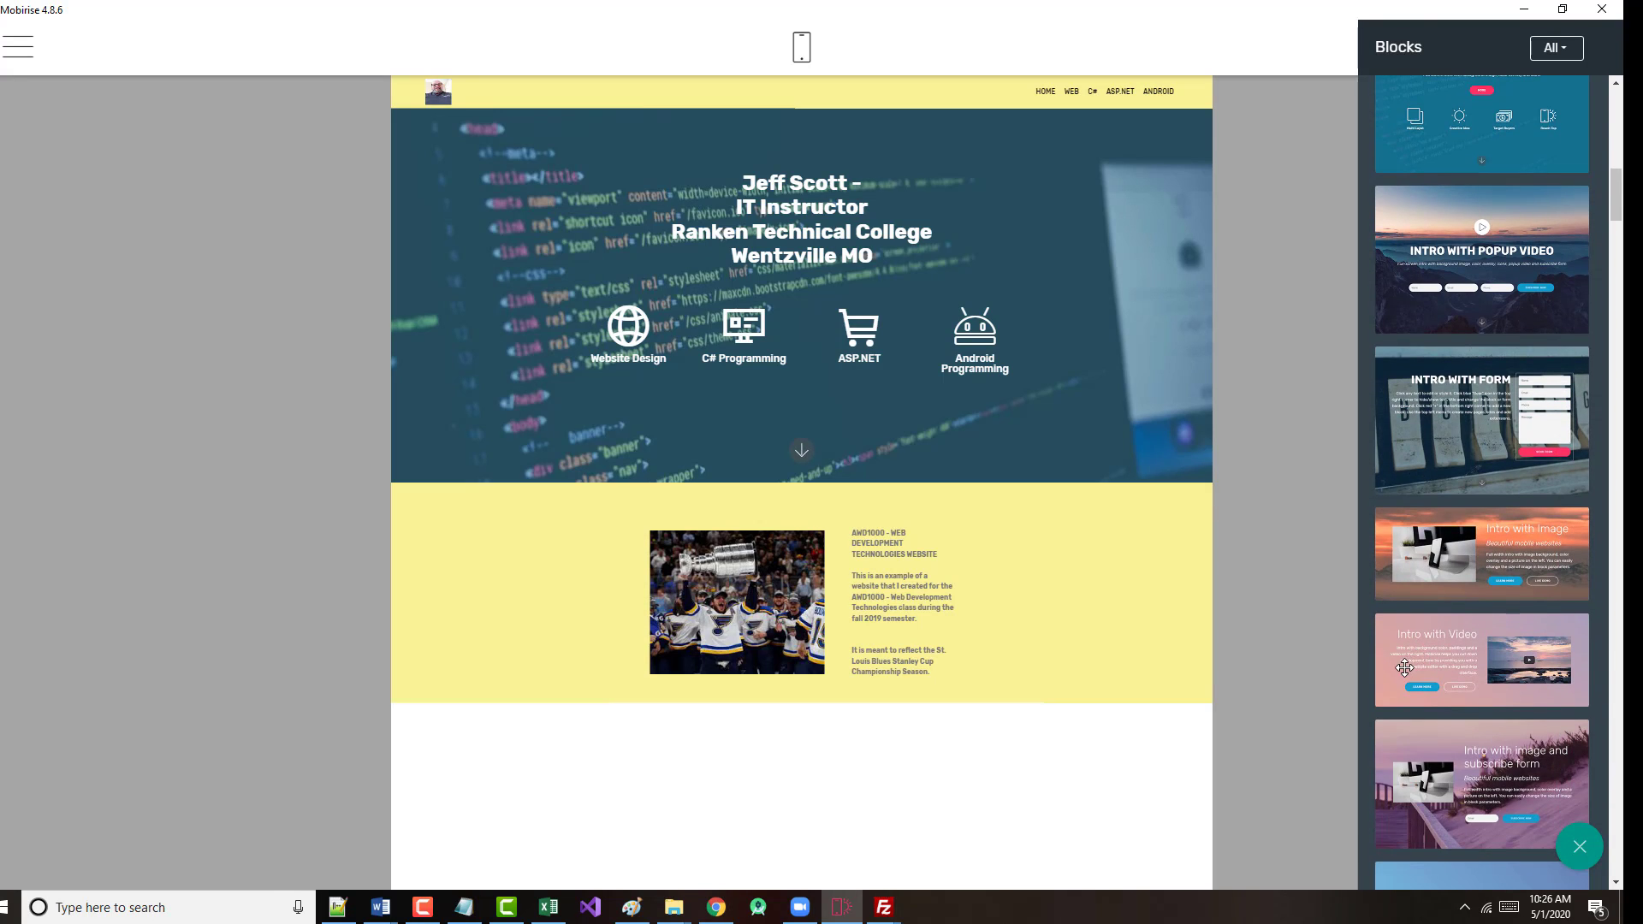
{"action": "scroll", "coordinate": [1404, 668], "scroll_direction": "down", "scroll_amount": 2}
{"action": "scroll", "coordinate": [1385, 676], "scroll_direction": "down", "scroll_amount": 15}
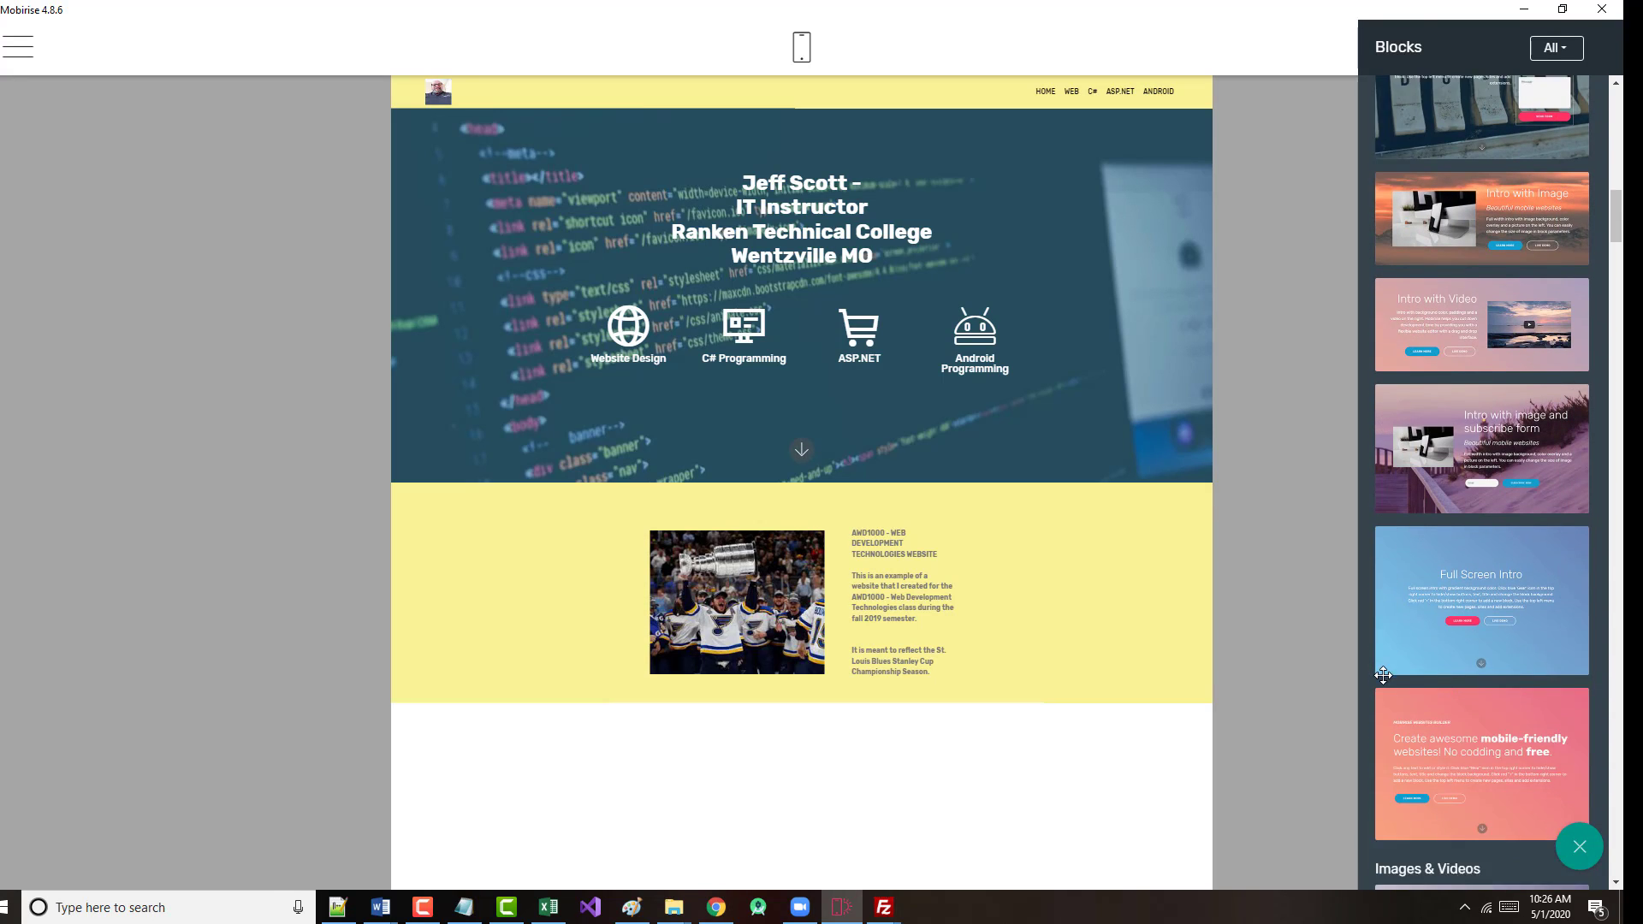
{"action": "scroll", "coordinate": [1385, 681], "scroll_direction": "down", "scroll_amount": 14}
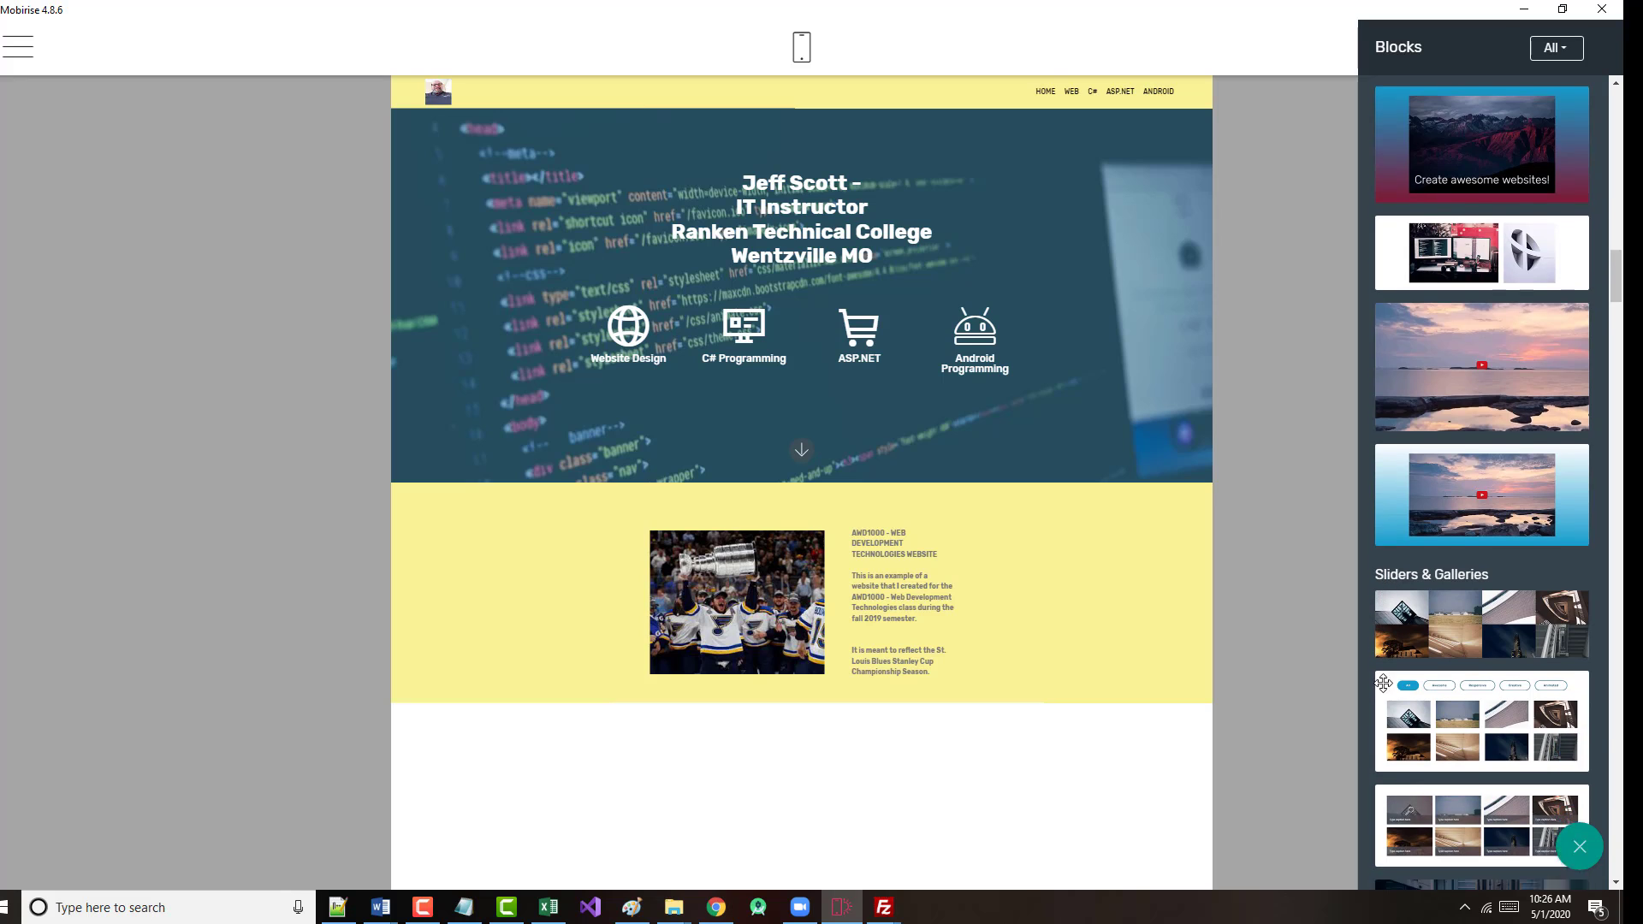
{"action": "scroll", "coordinate": [1370, 677], "scroll_direction": "down", "scroll_amount": 14}
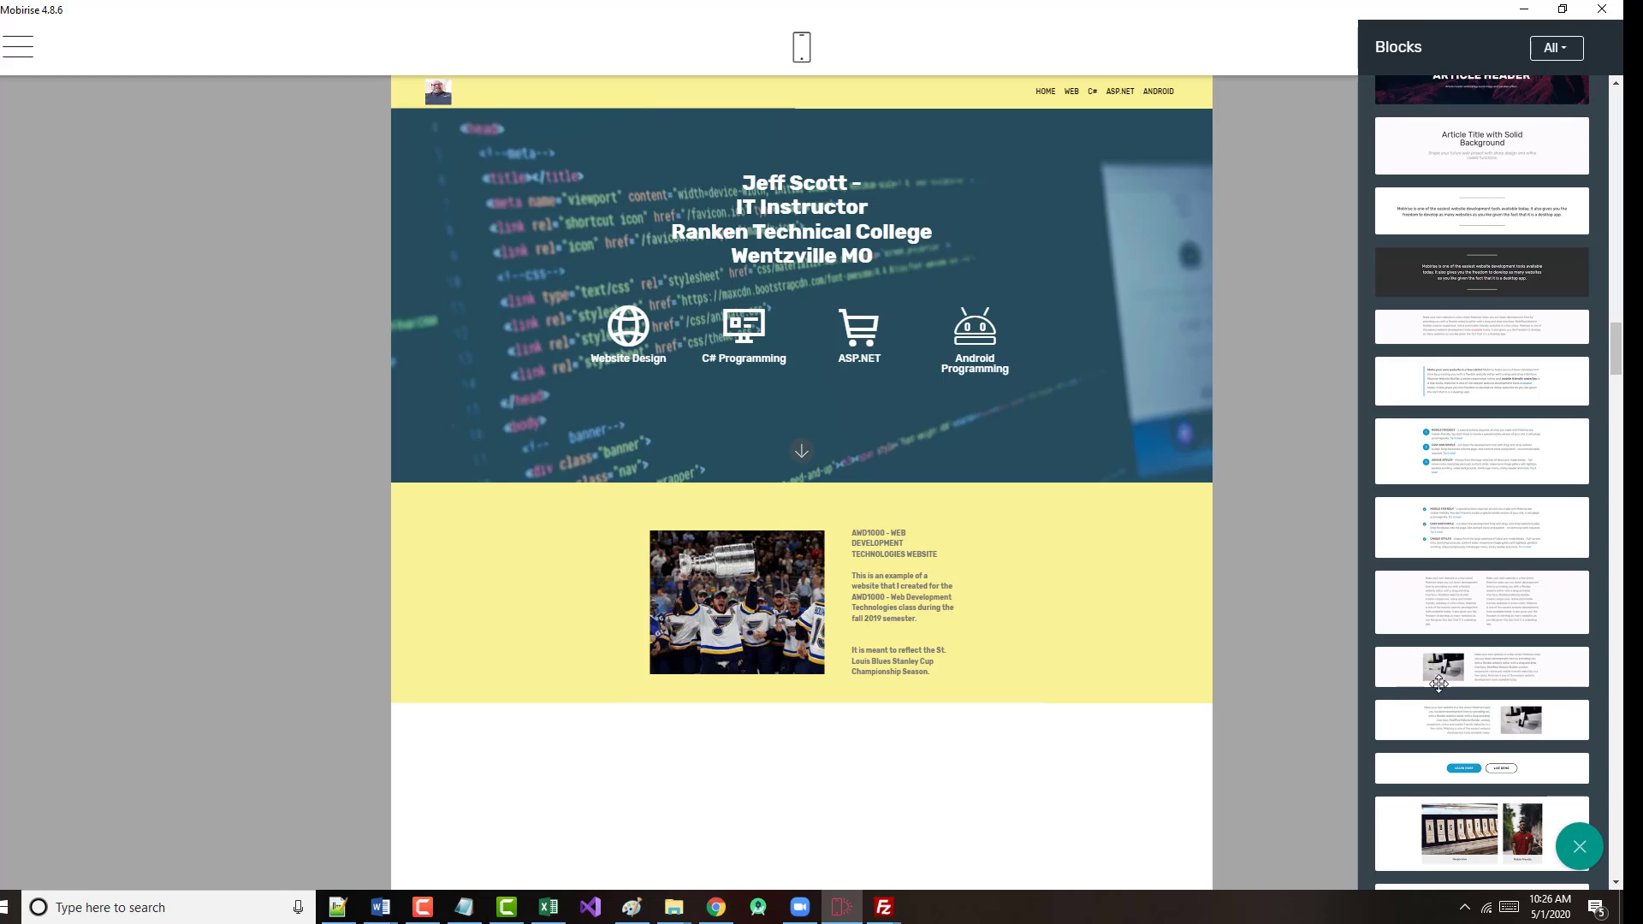
{"action": "left_click_drag", "start_coordinate": [1522, 727], "coordinate": [757, 776]}
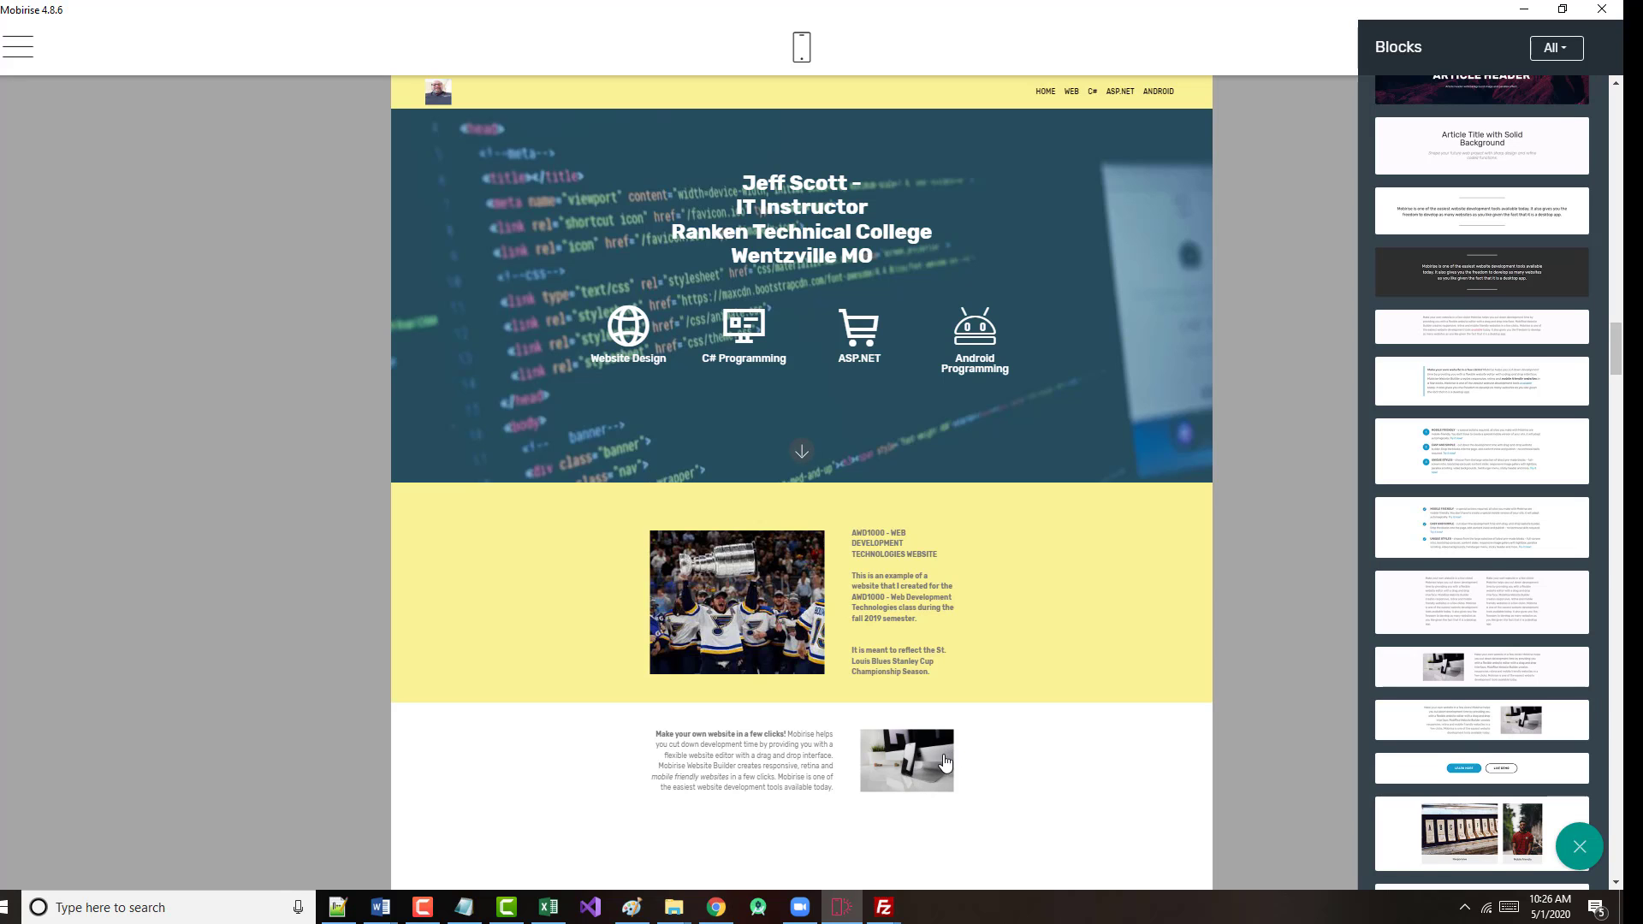
- Replace the new block's placeholder image with bmi.jpg from the Desktop folder
{"action": "left_click", "coordinate": [909, 767]}
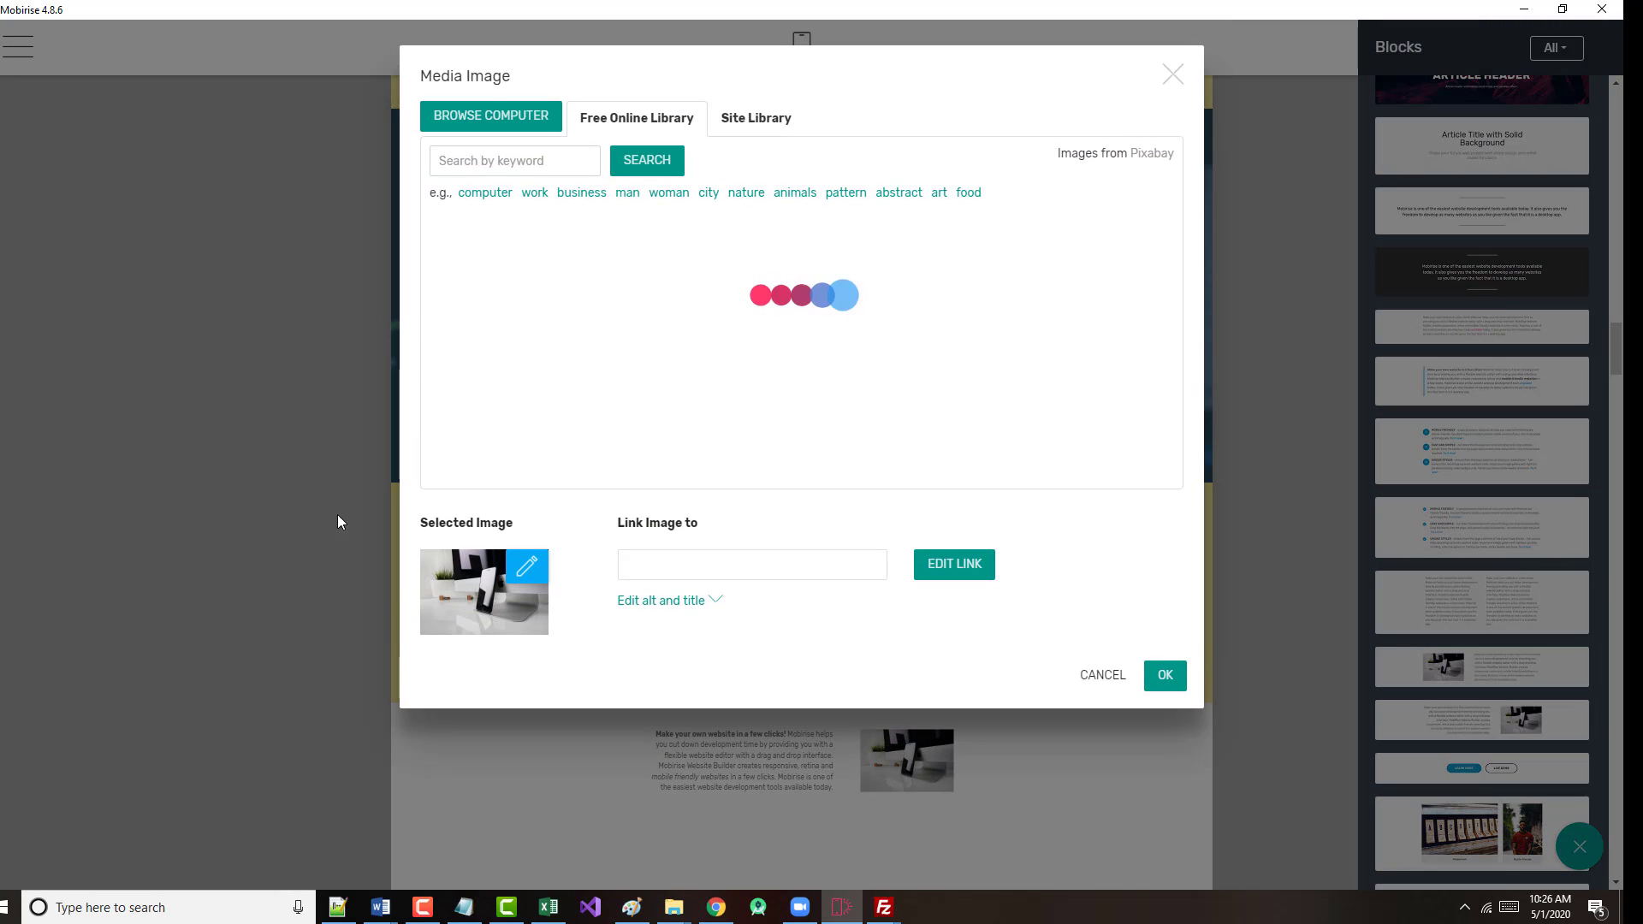
{"action": "left_click", "coordinate": [491, 115]}
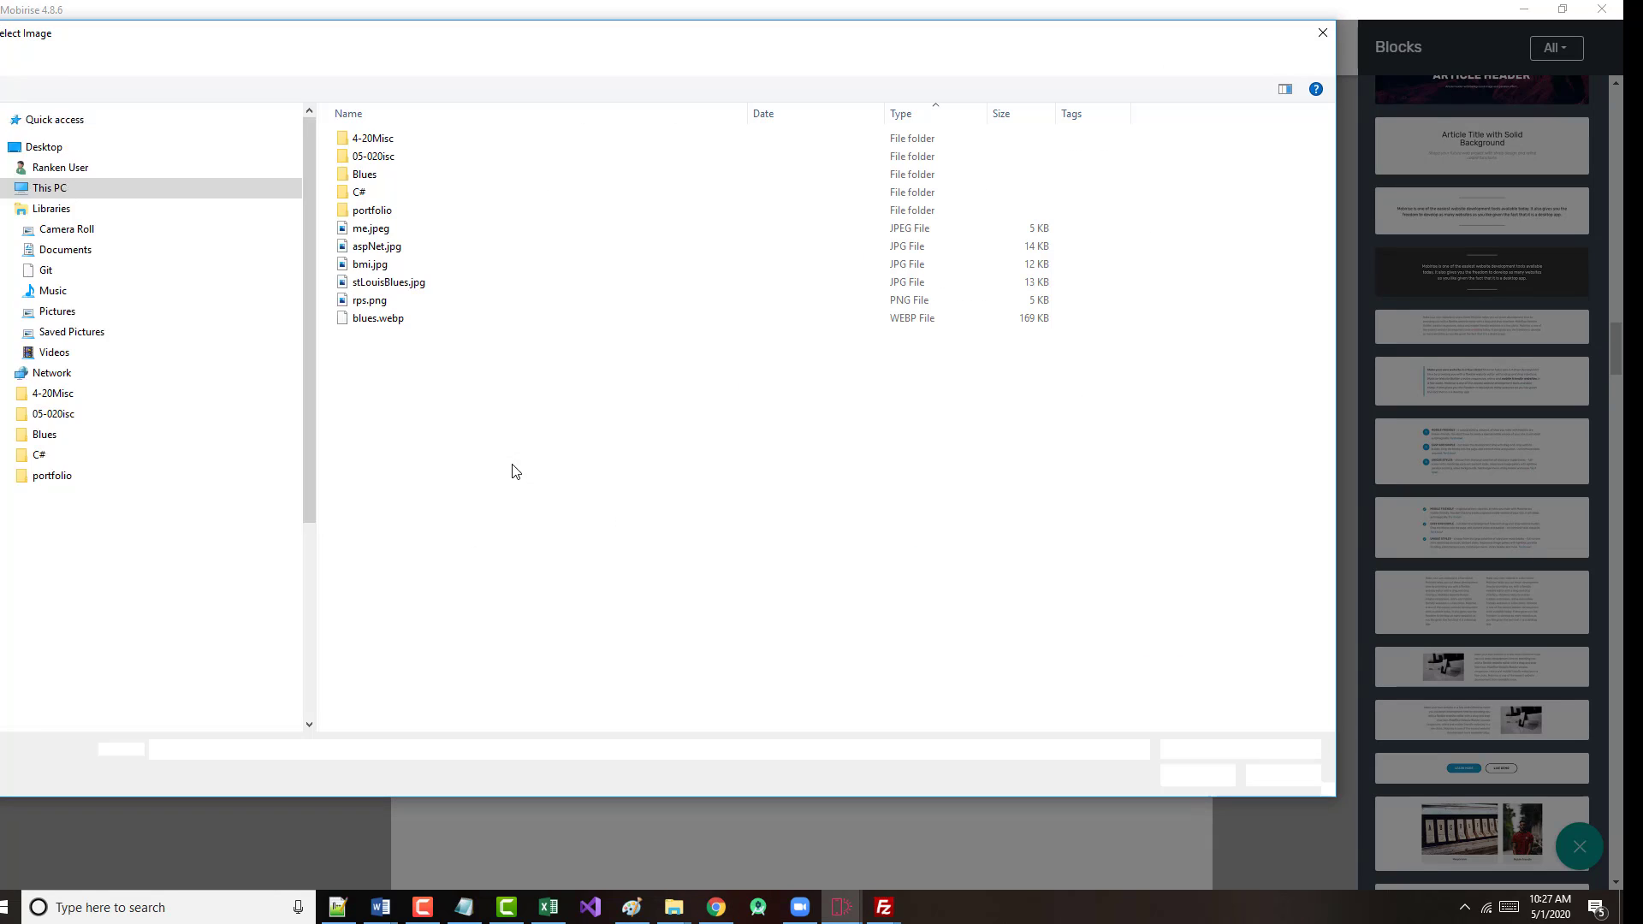
{"action": "left_click", "coordinate": [353, 269]}
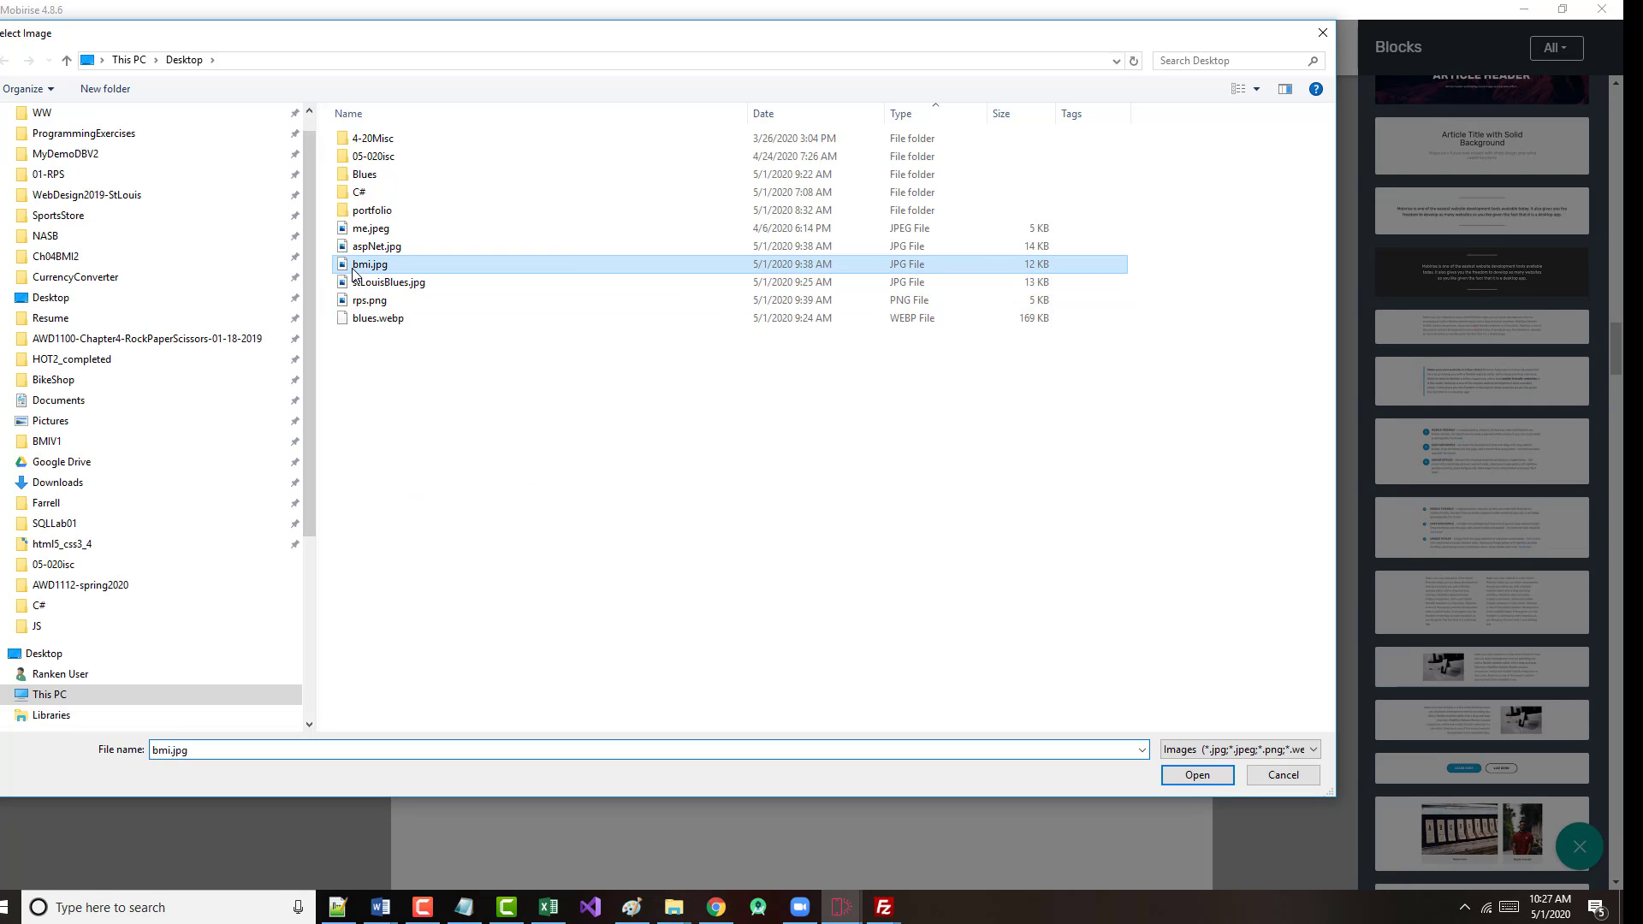
{"action": "double_click", "coordinate": [353, 272]}
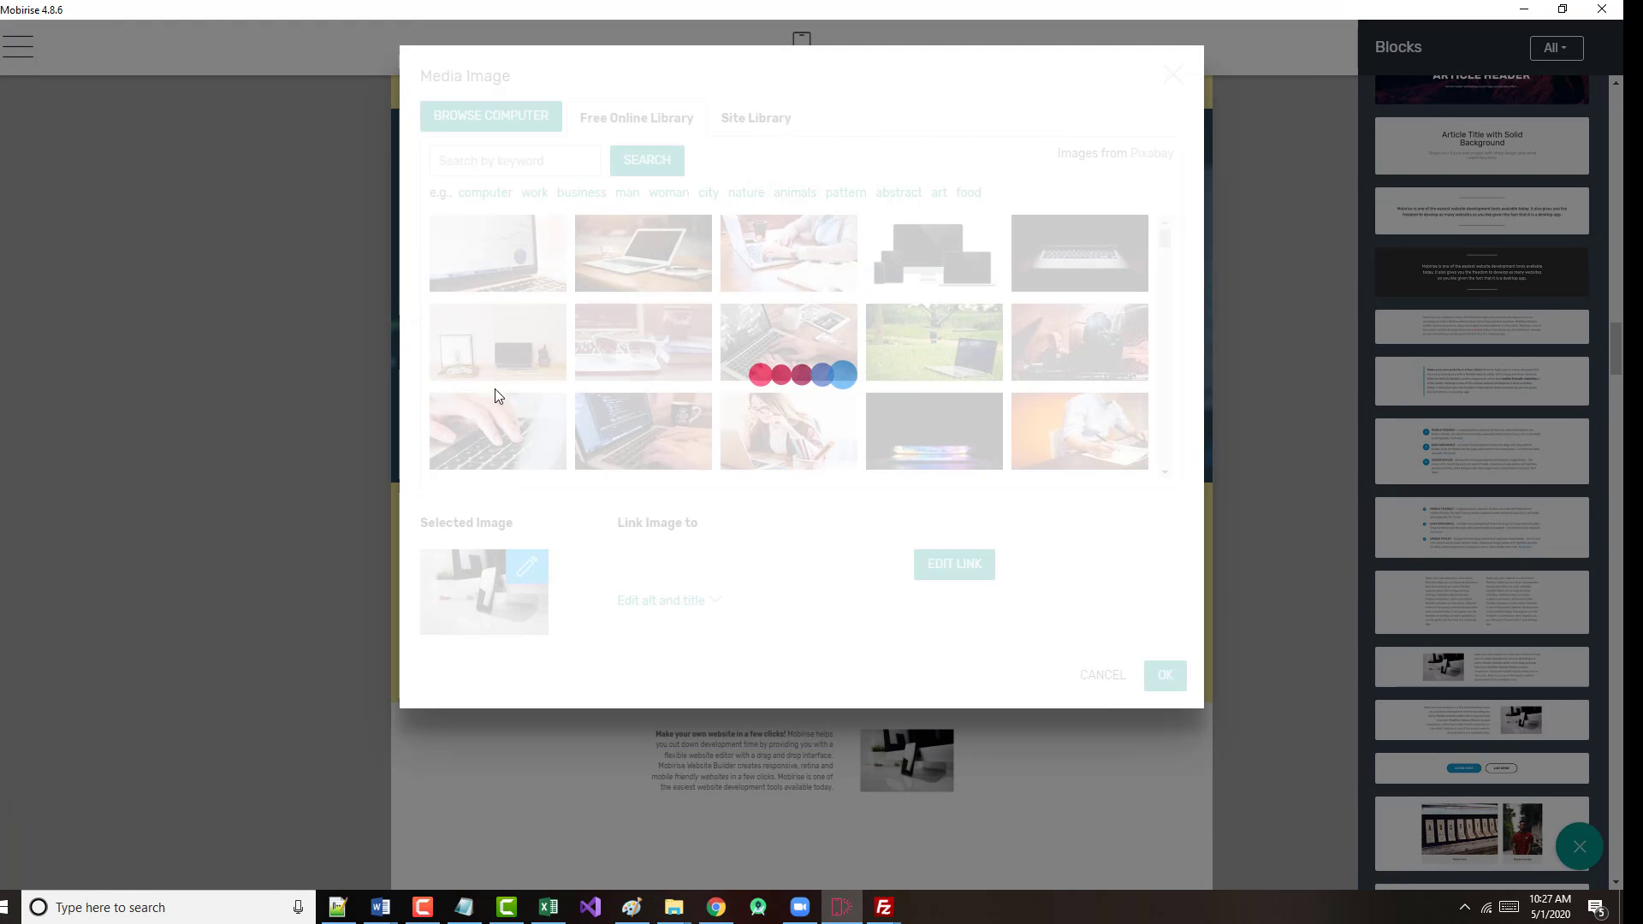
{"action": "left_click", "coordinate": [1160, 680]}
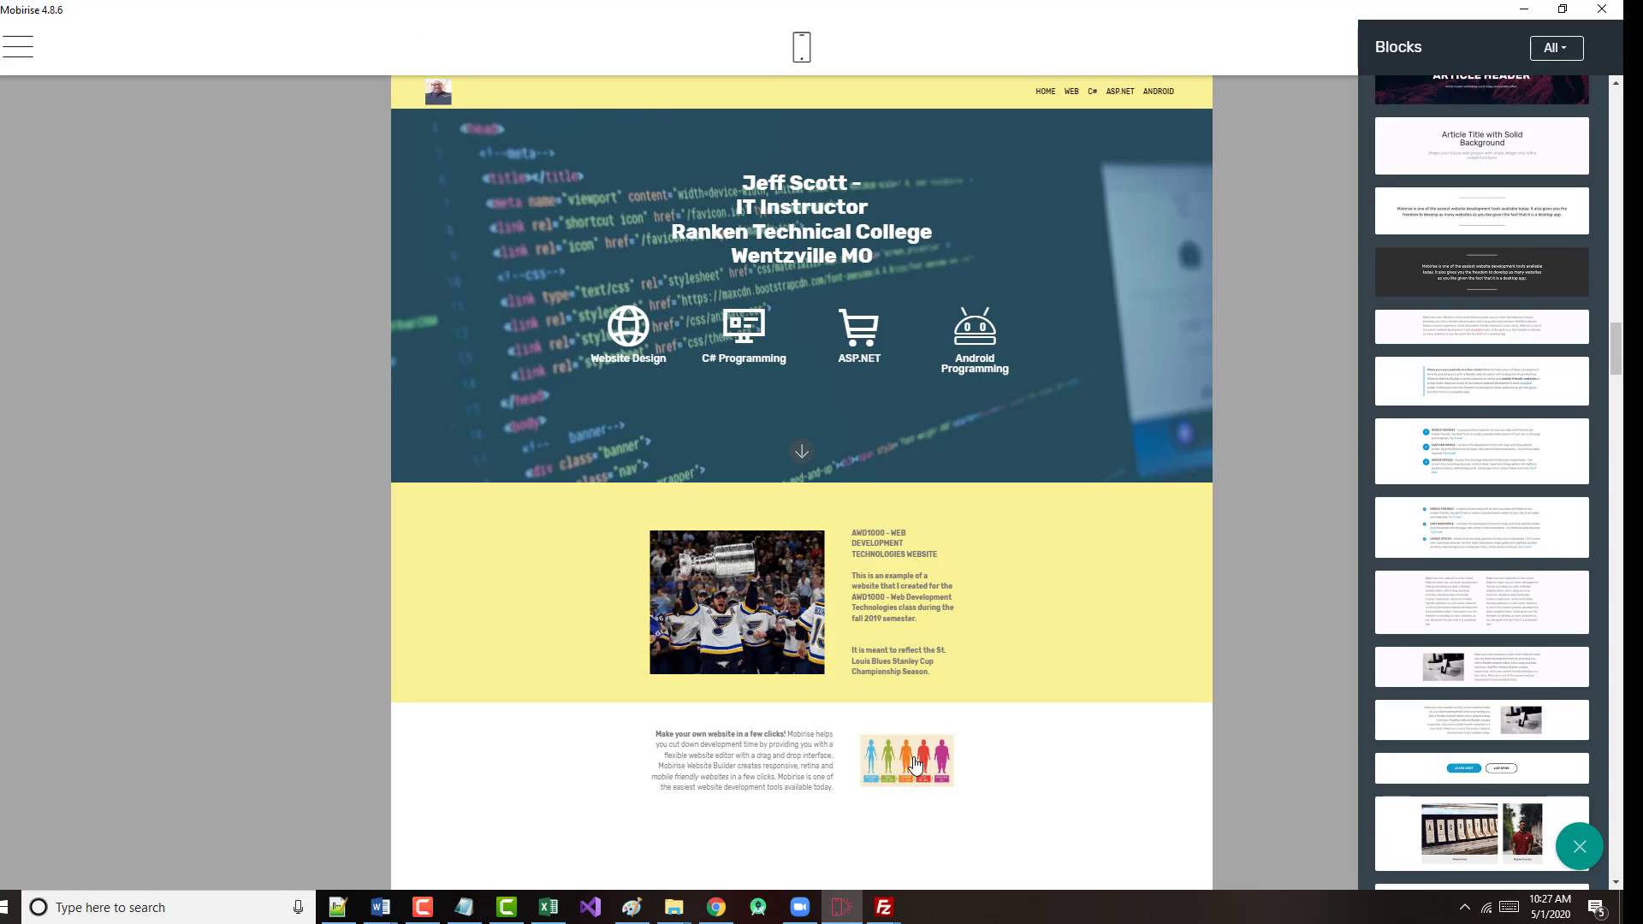
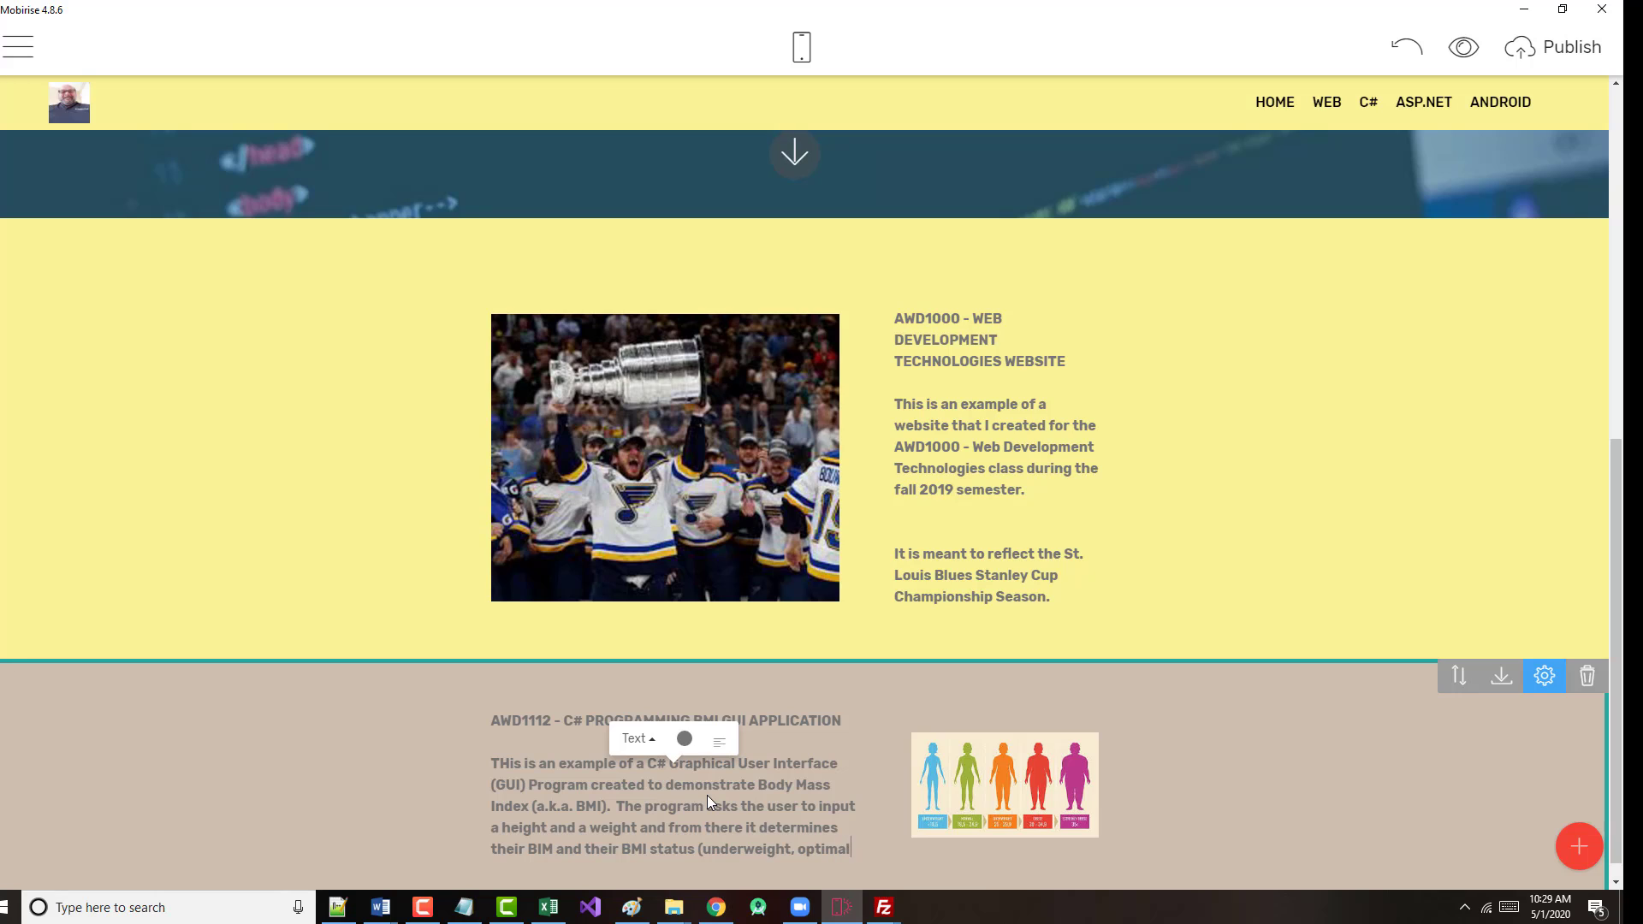
- Finish the BMI application description so its status list ends with "optimal weight, overweight, or obese)."
{"action": "type", "text": "ignt"}
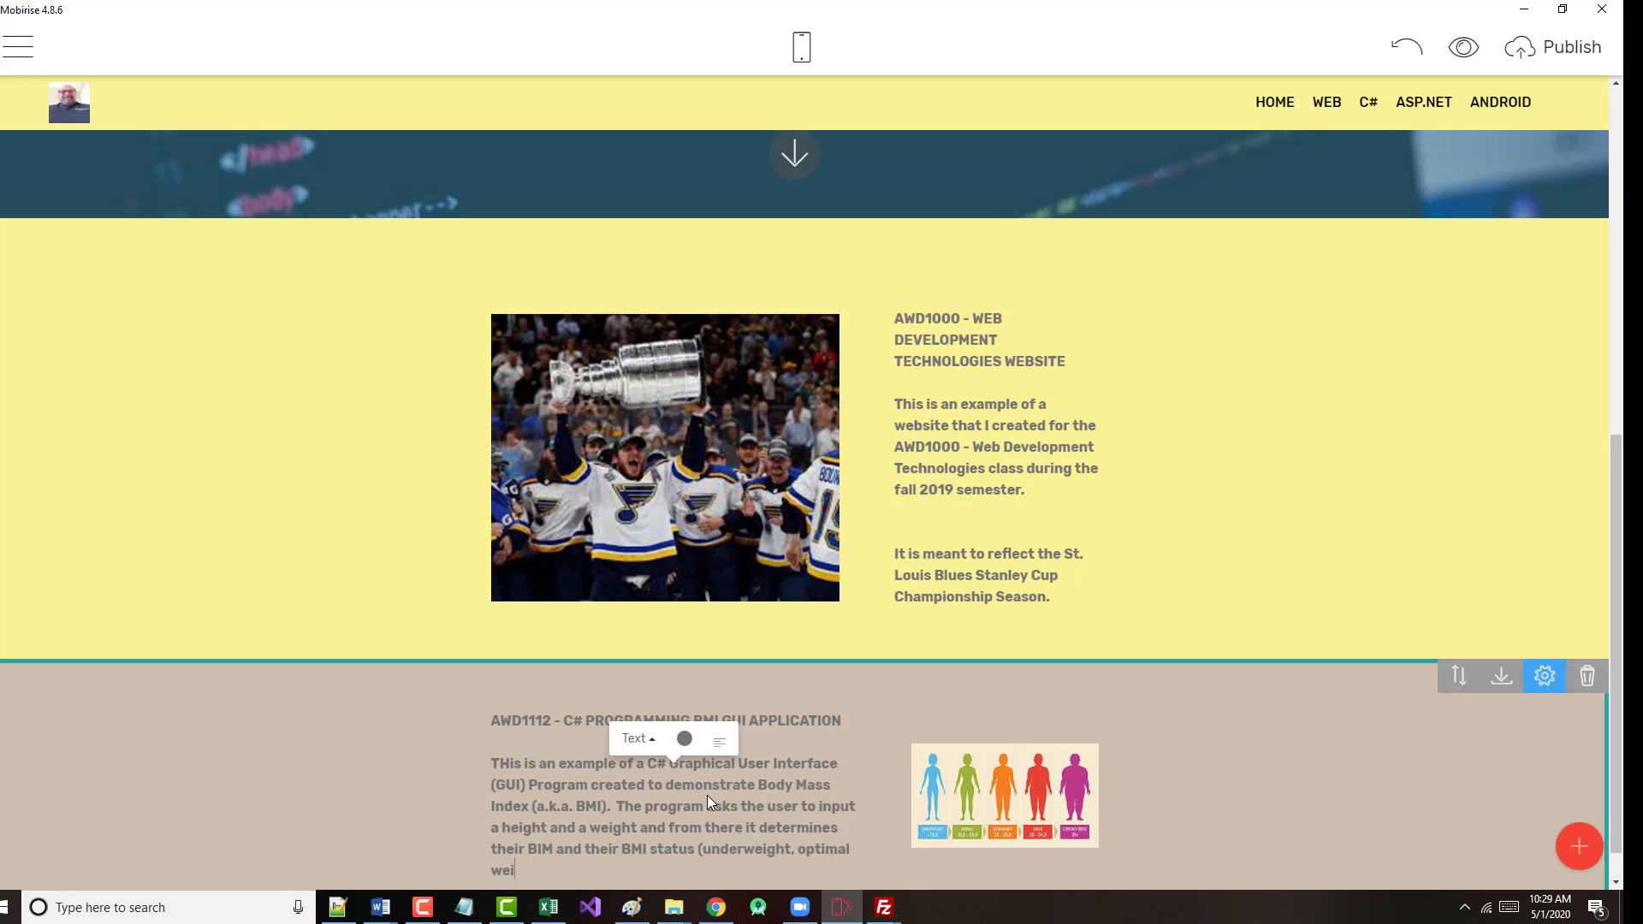
{"action": "key", "text": "BackSpace"}
{"action": "key", "text": "BackSpace"}
{"action": "key", "text": "BackSpace"}
{"action": "key", "text": "BackSpace"}
{"action": "type", "text": "ight, overweight, or obsese)."}
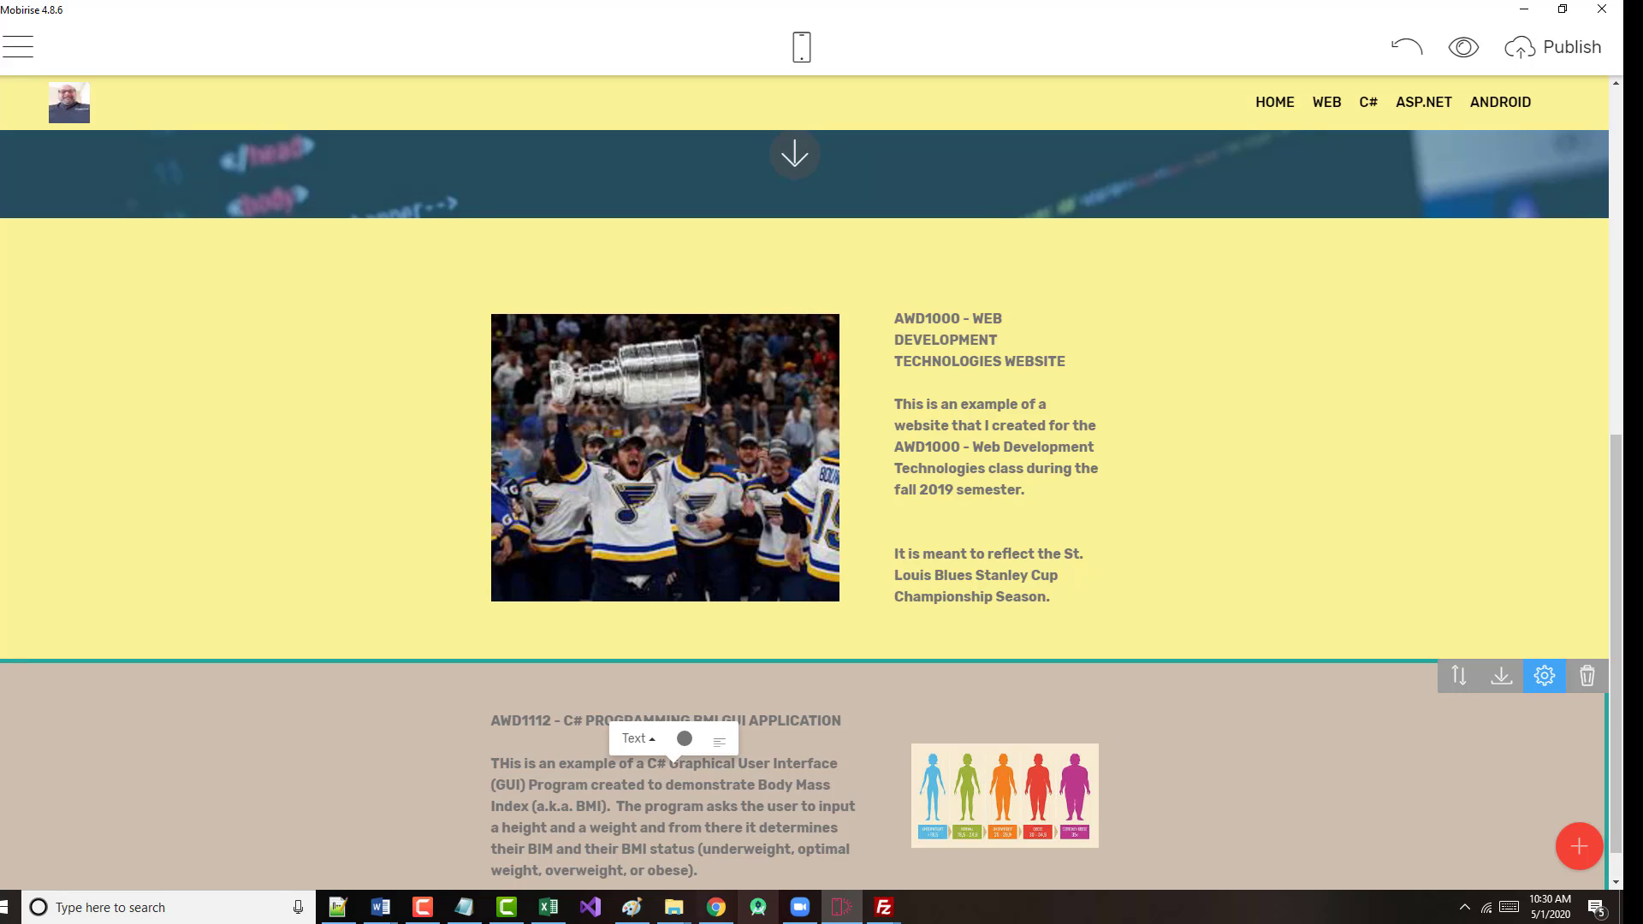
- Switch to Chrome and search Google Images in a new tab for "bmi large picture"
{"action": "left_click", "coordinate": [719, 912]}
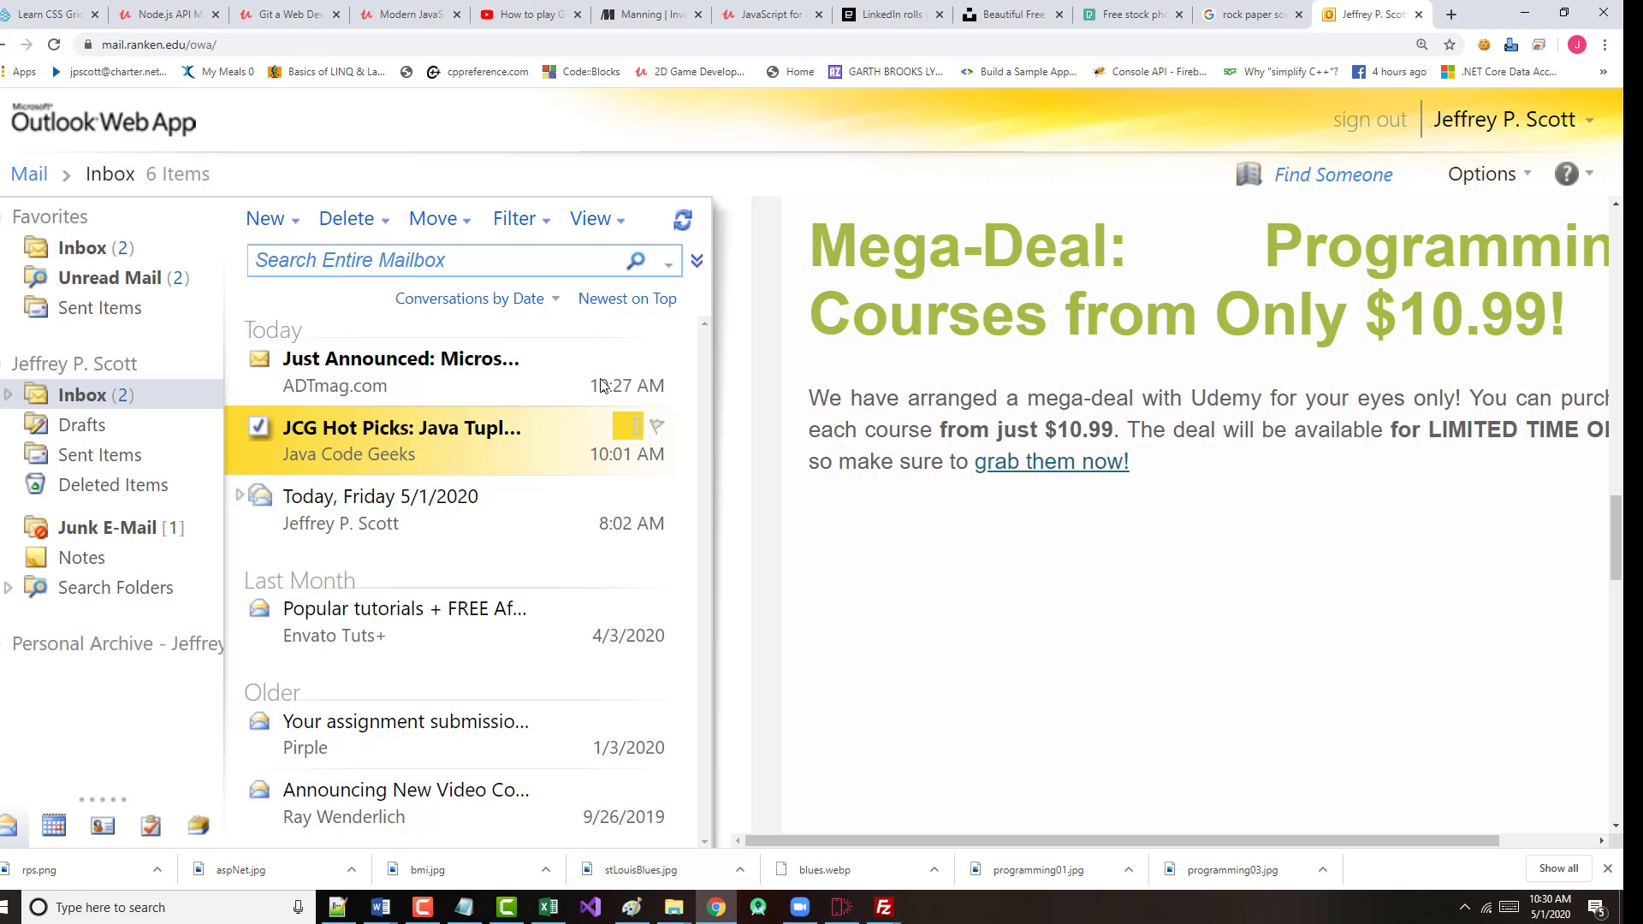
{"action": "left_click", "coordinate": [1448, 14]}
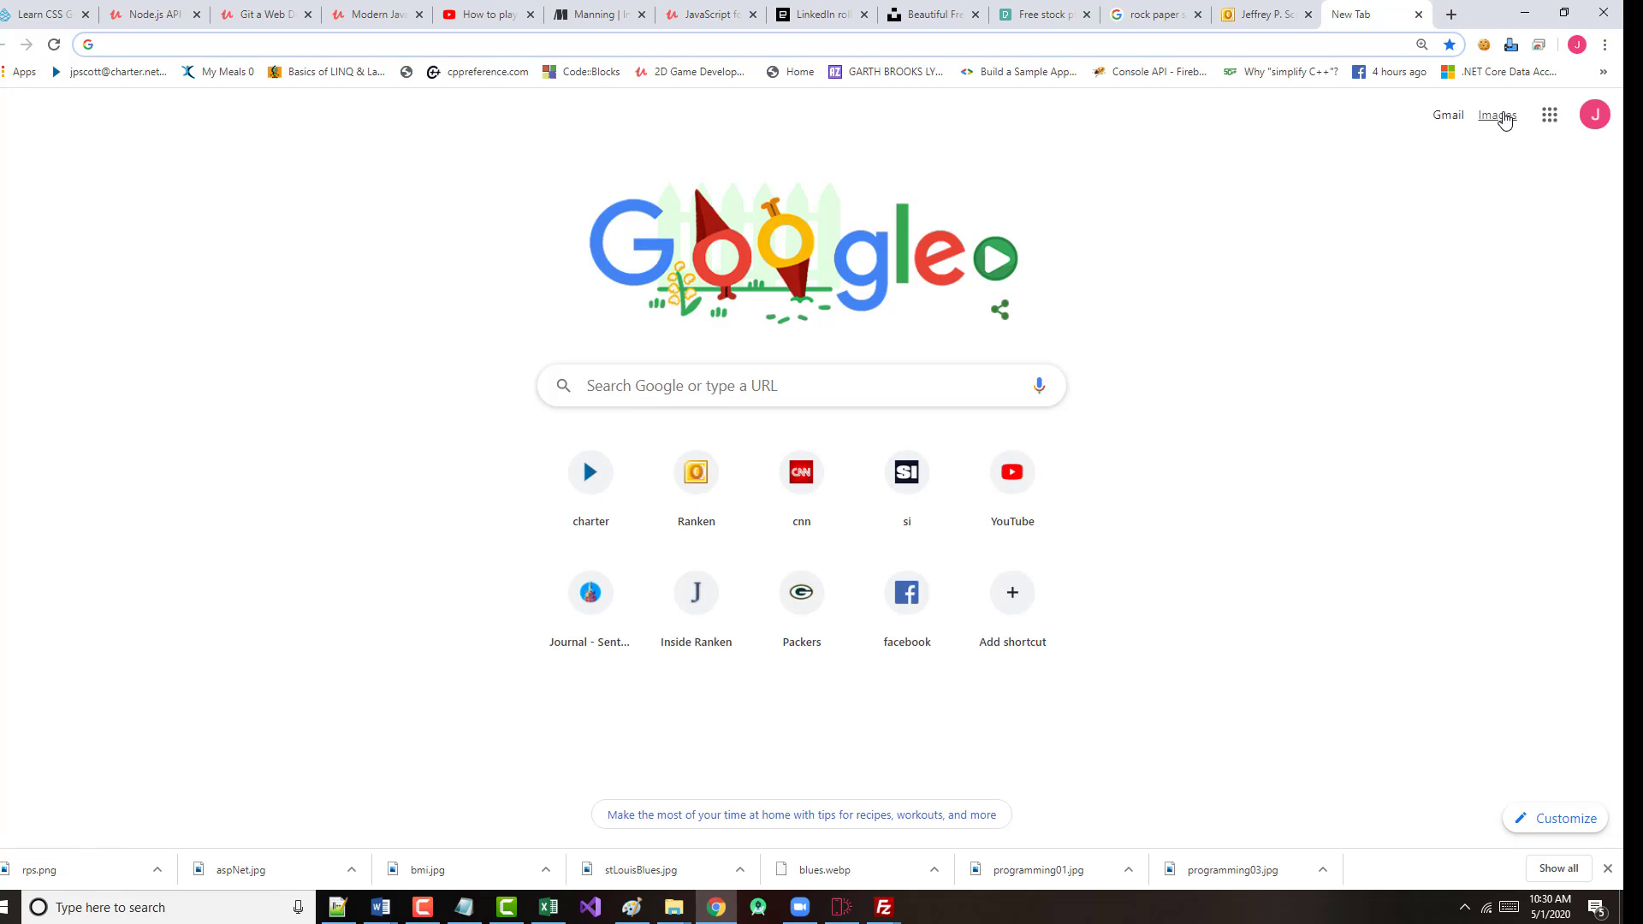
{"action": "left_click", "coordinate": [1497, 116]}
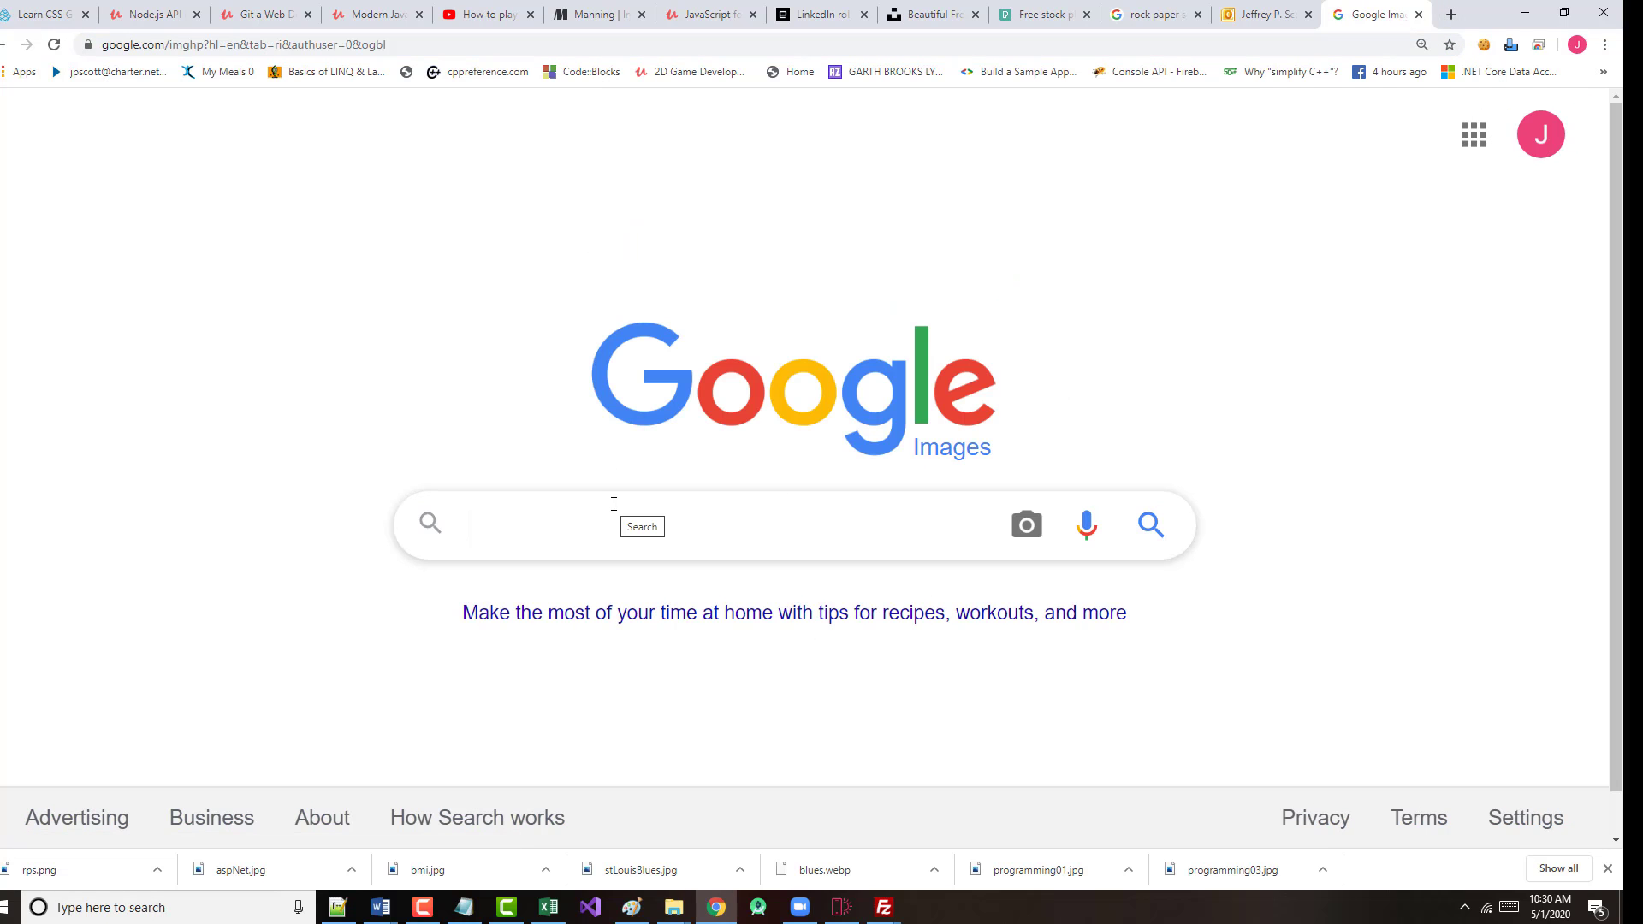
{"action": "type", "text": "bmi "}
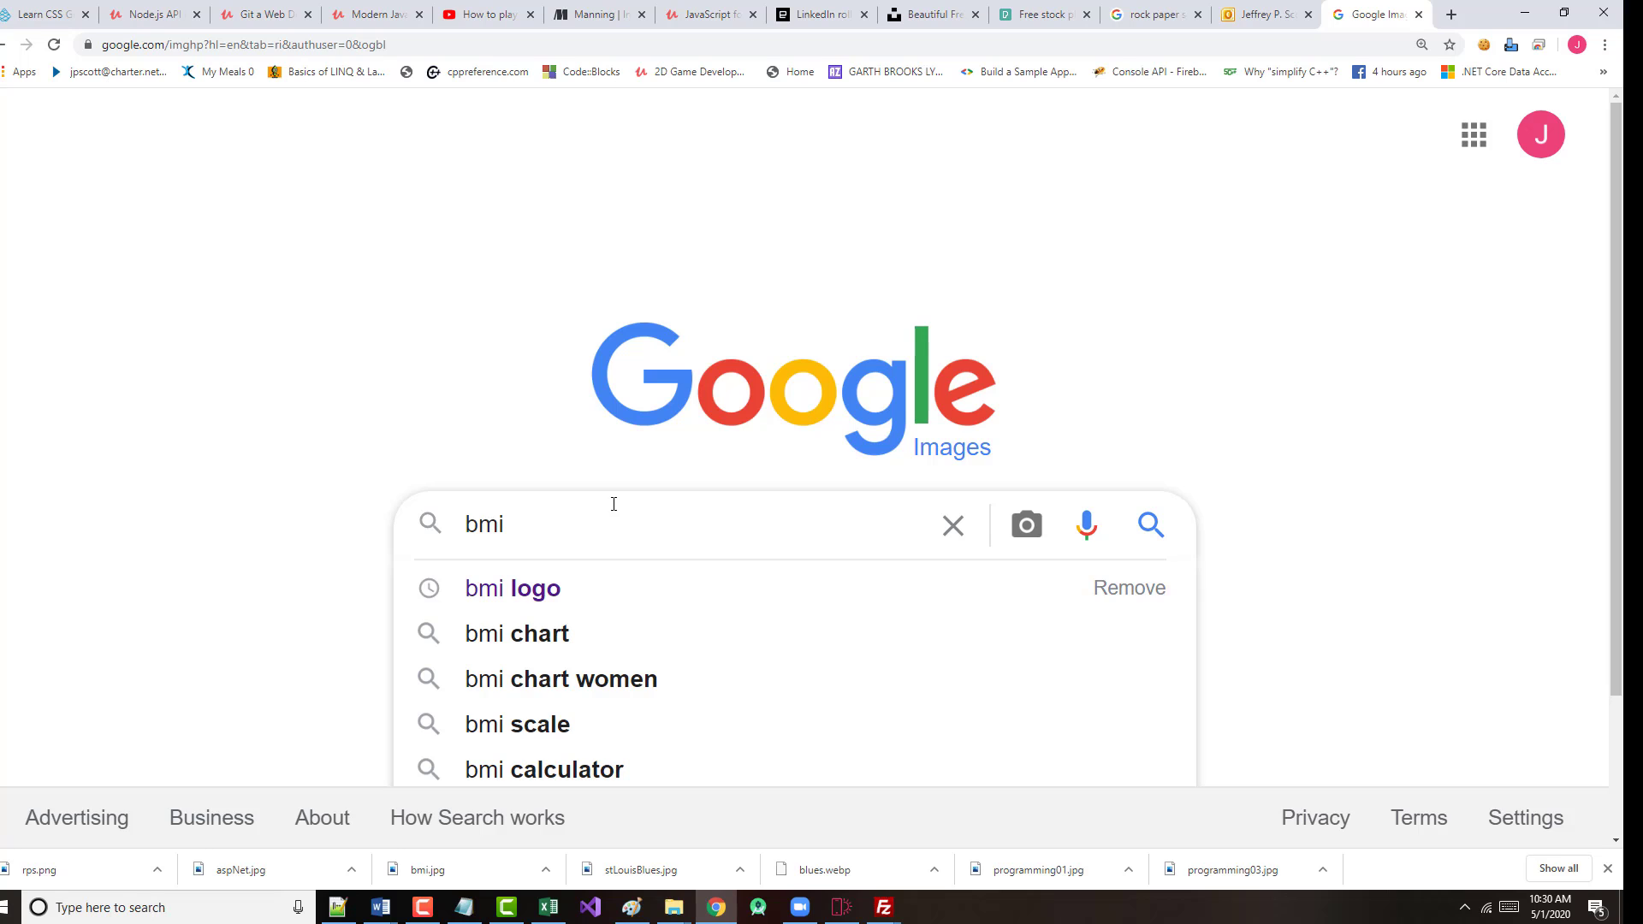
{"action": "type", "text": "lar"}
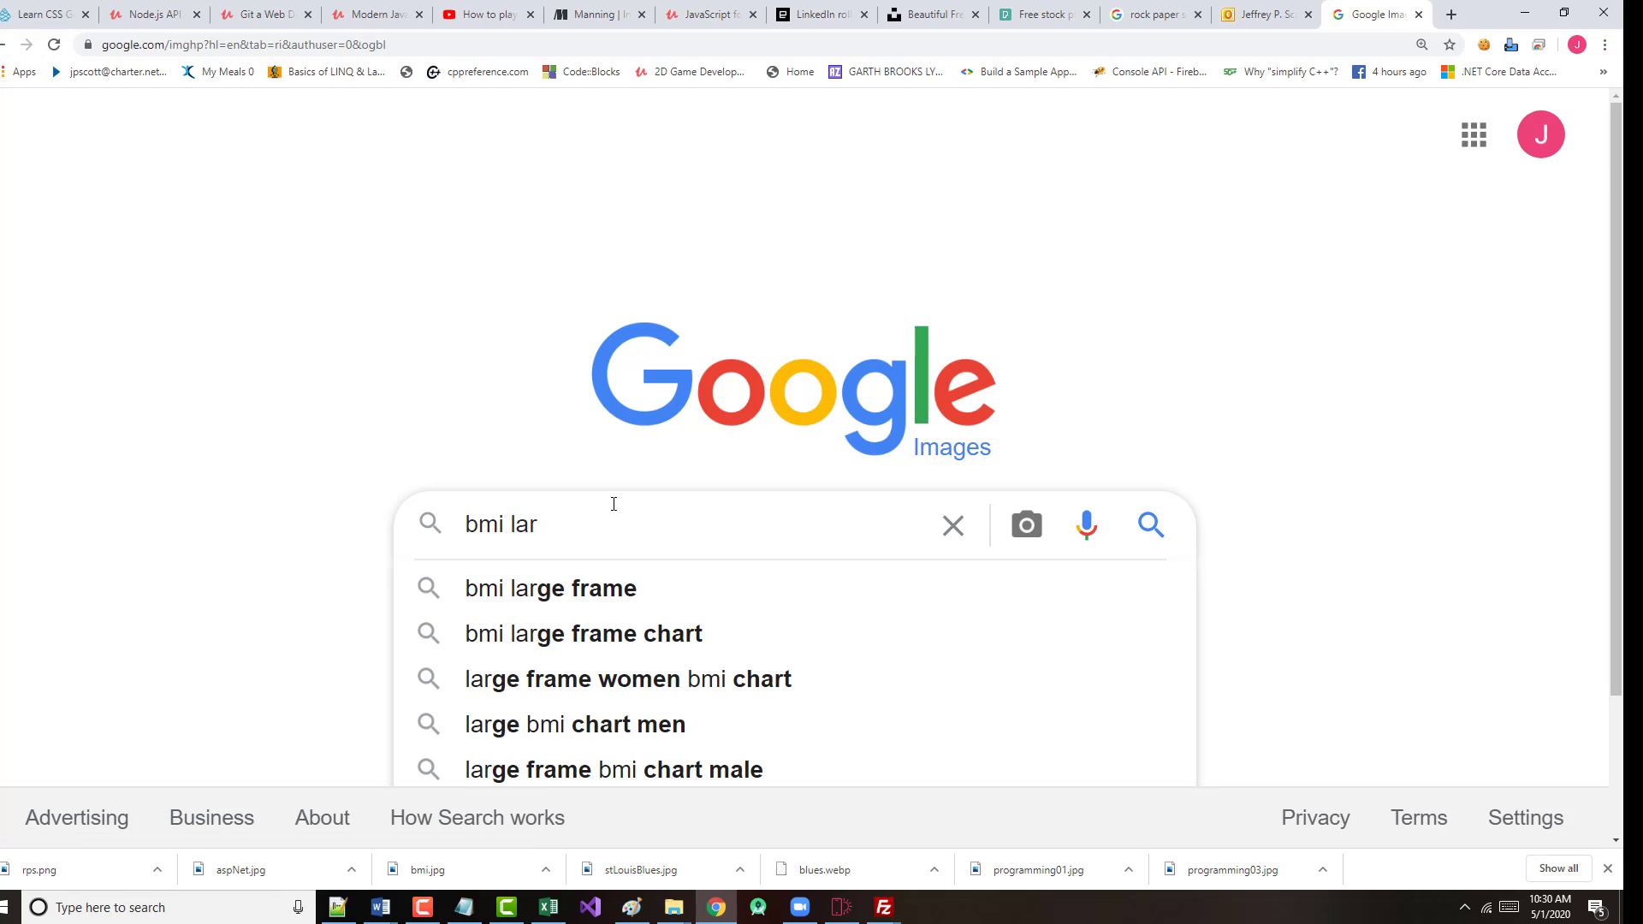
{"action": "type", "text": "ge pi"}
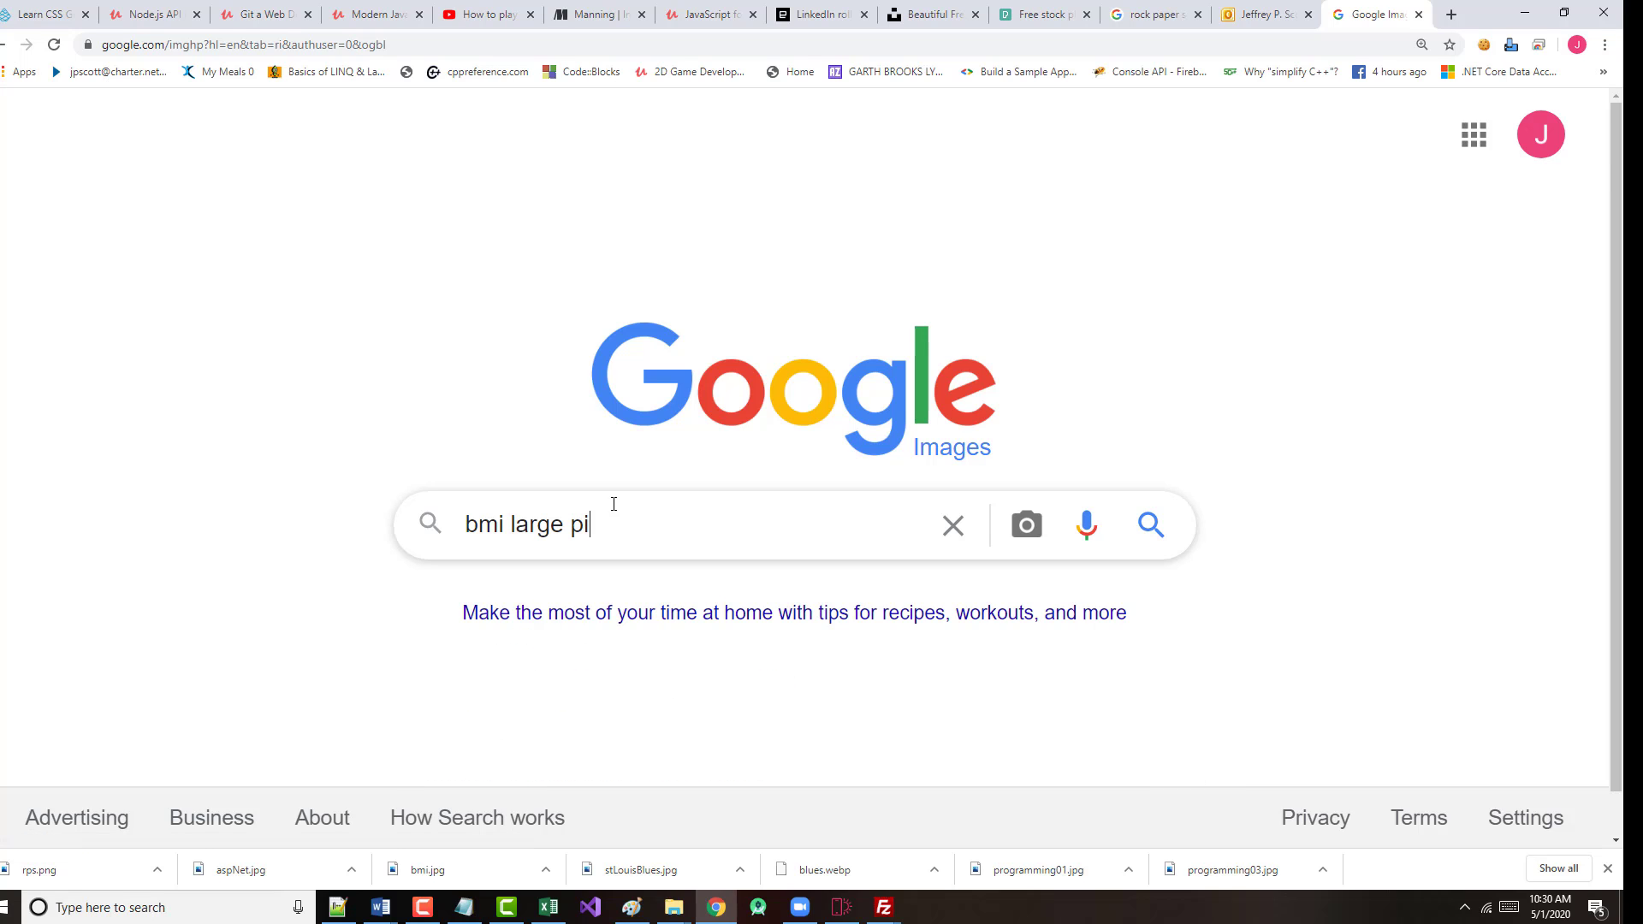
{"action": "type", "text": "cture"}
{"action": "key", "text": "Return"}
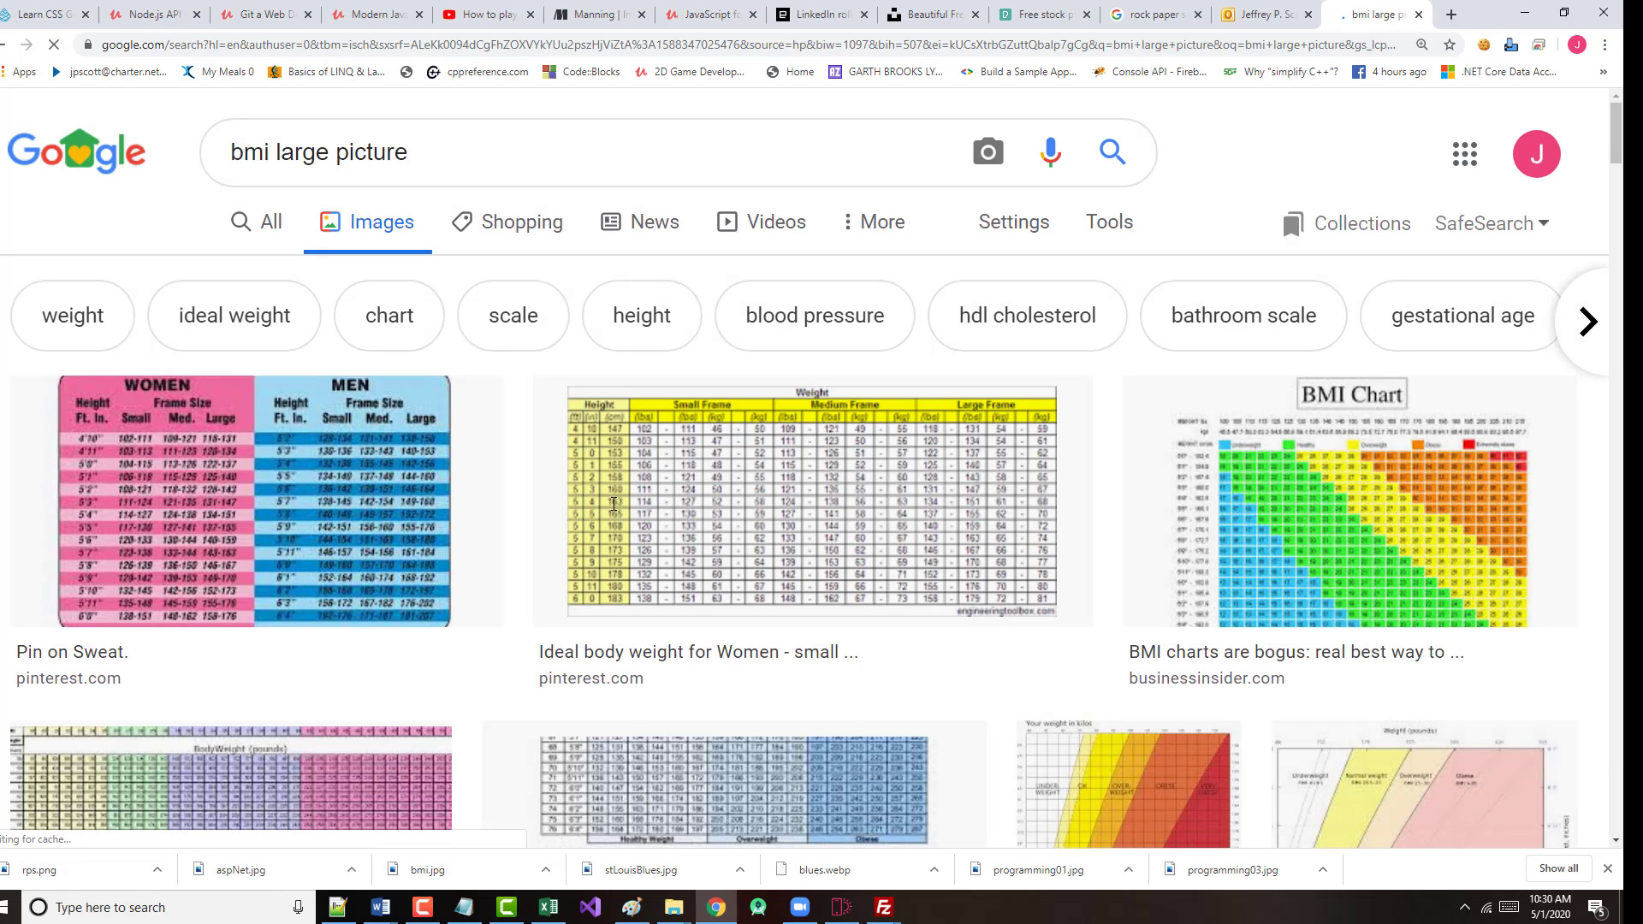
- Look through the BMI image results for a larger picture suited to the BMI application block
{"action": "scroll", "coordinate": [542, 609], "scroll_direction": "down", "scroll_amount": 1}
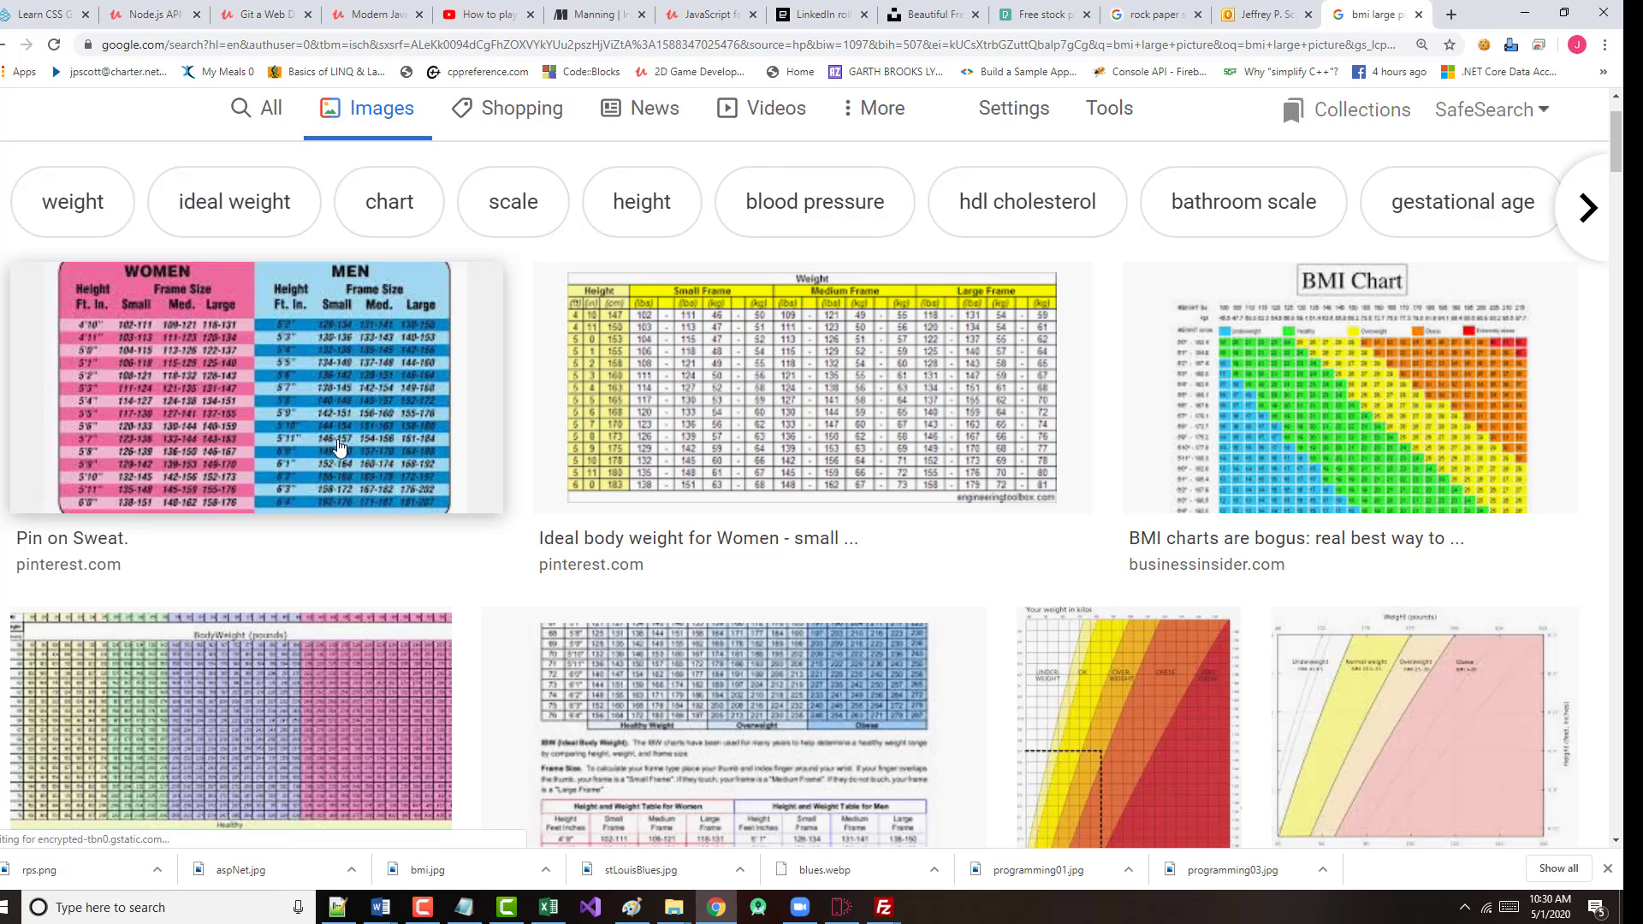
{"action": "scroll", "coordinate": [524, 539], "scroll_direction": "down", "scroll_amount": 5}
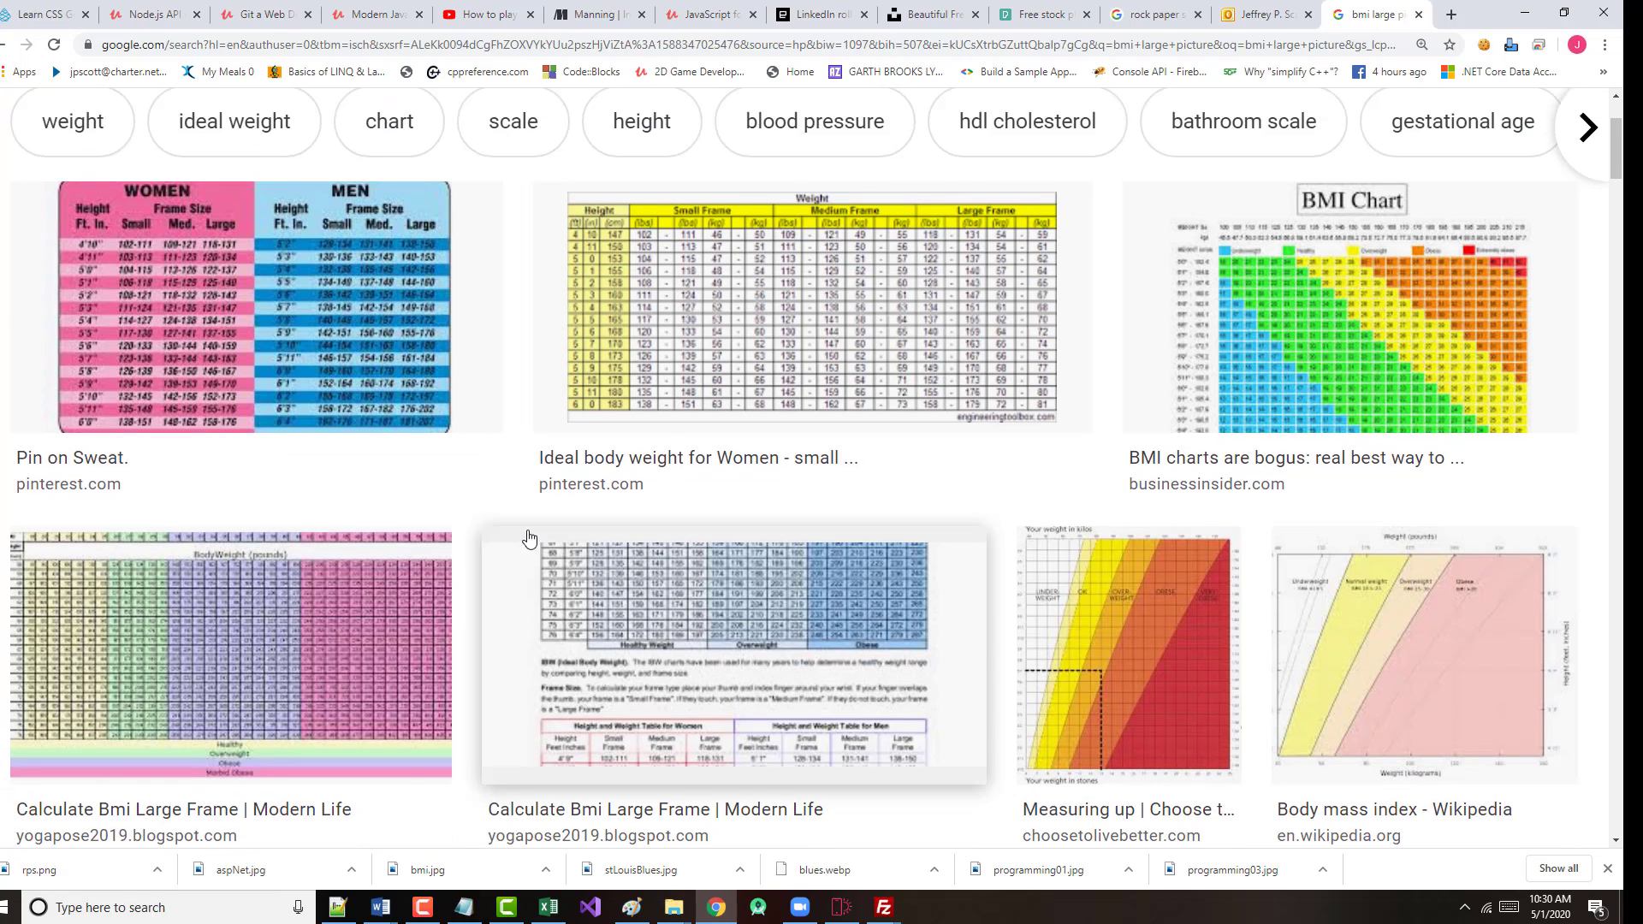
{"action": "scroll", "coordinate": [521, 559], "scroll_direction": "down", "scroll_amount": 1}
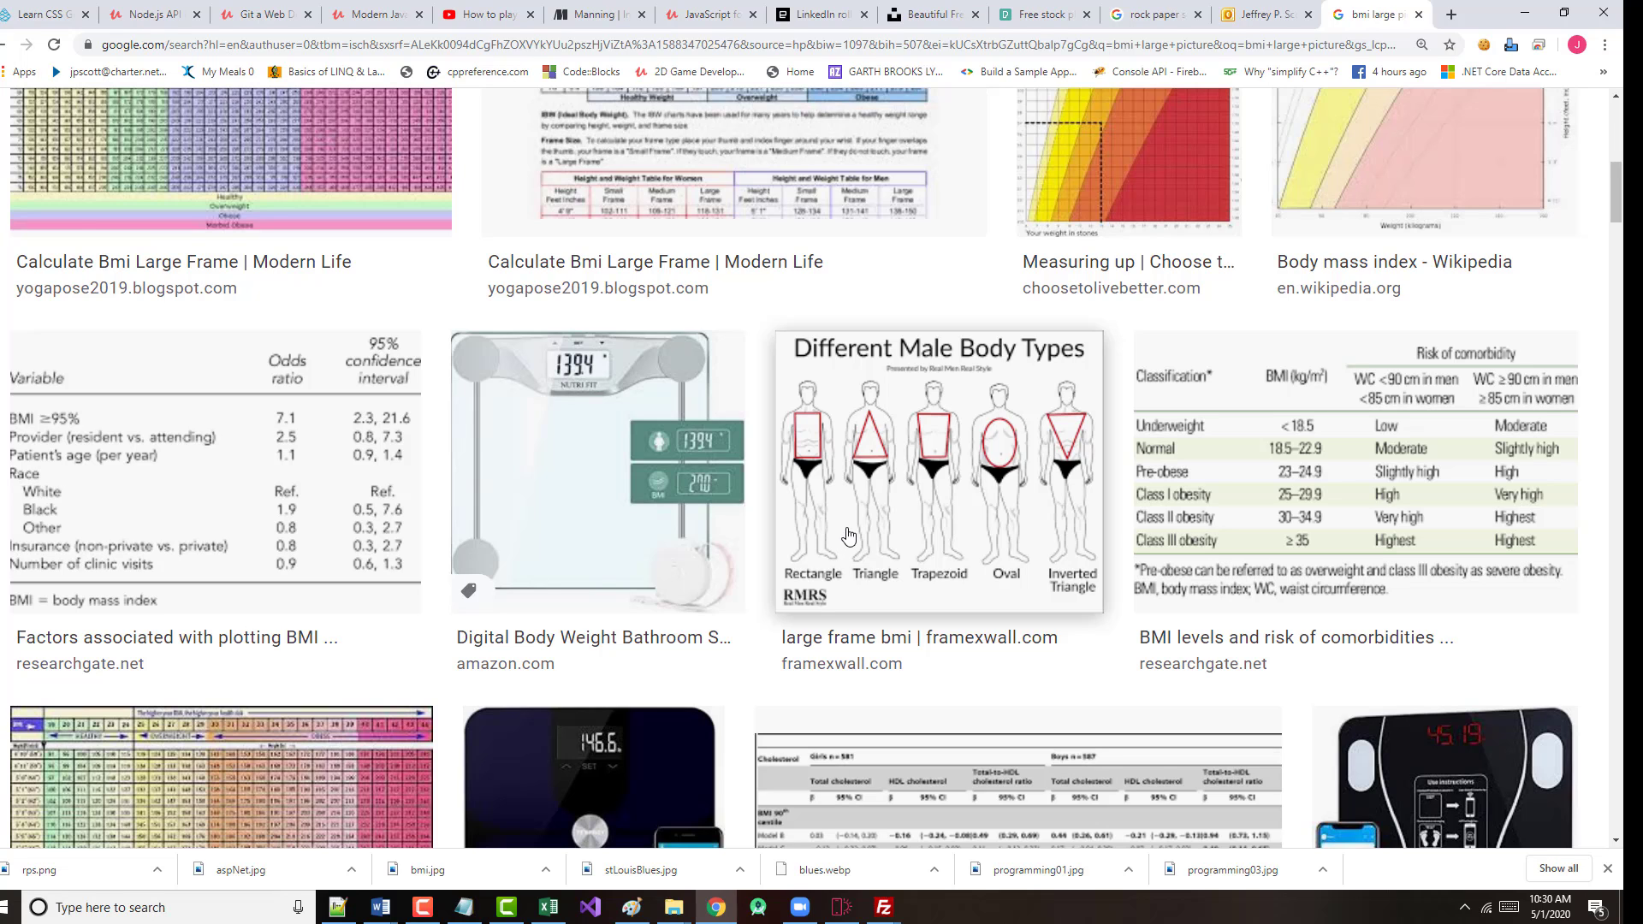
{"action": "scroll", "coordinate": [531, 564], "scroll_direction": "down", "scroll_amount": 2}
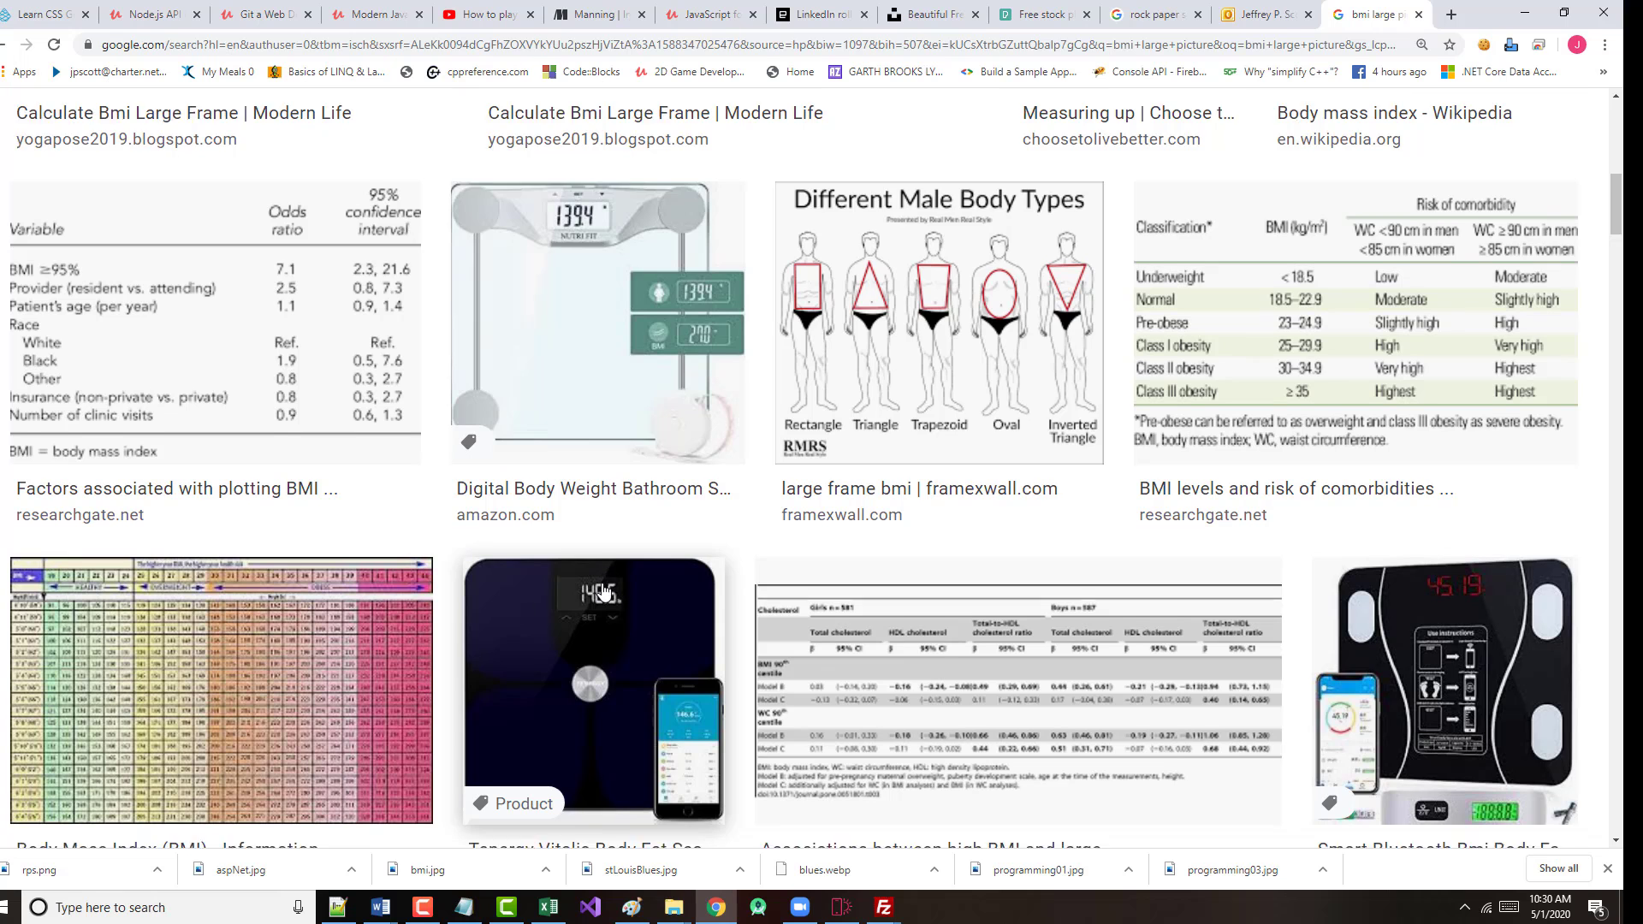
{"action": "scroll", "coordinate": [616, 599], "scroll_direction": "down", "scroll_amount": 5}
{"action": "scroll", "coordinate": [604, 607], "scroll_direction": "down", "scroll_amount": 4}
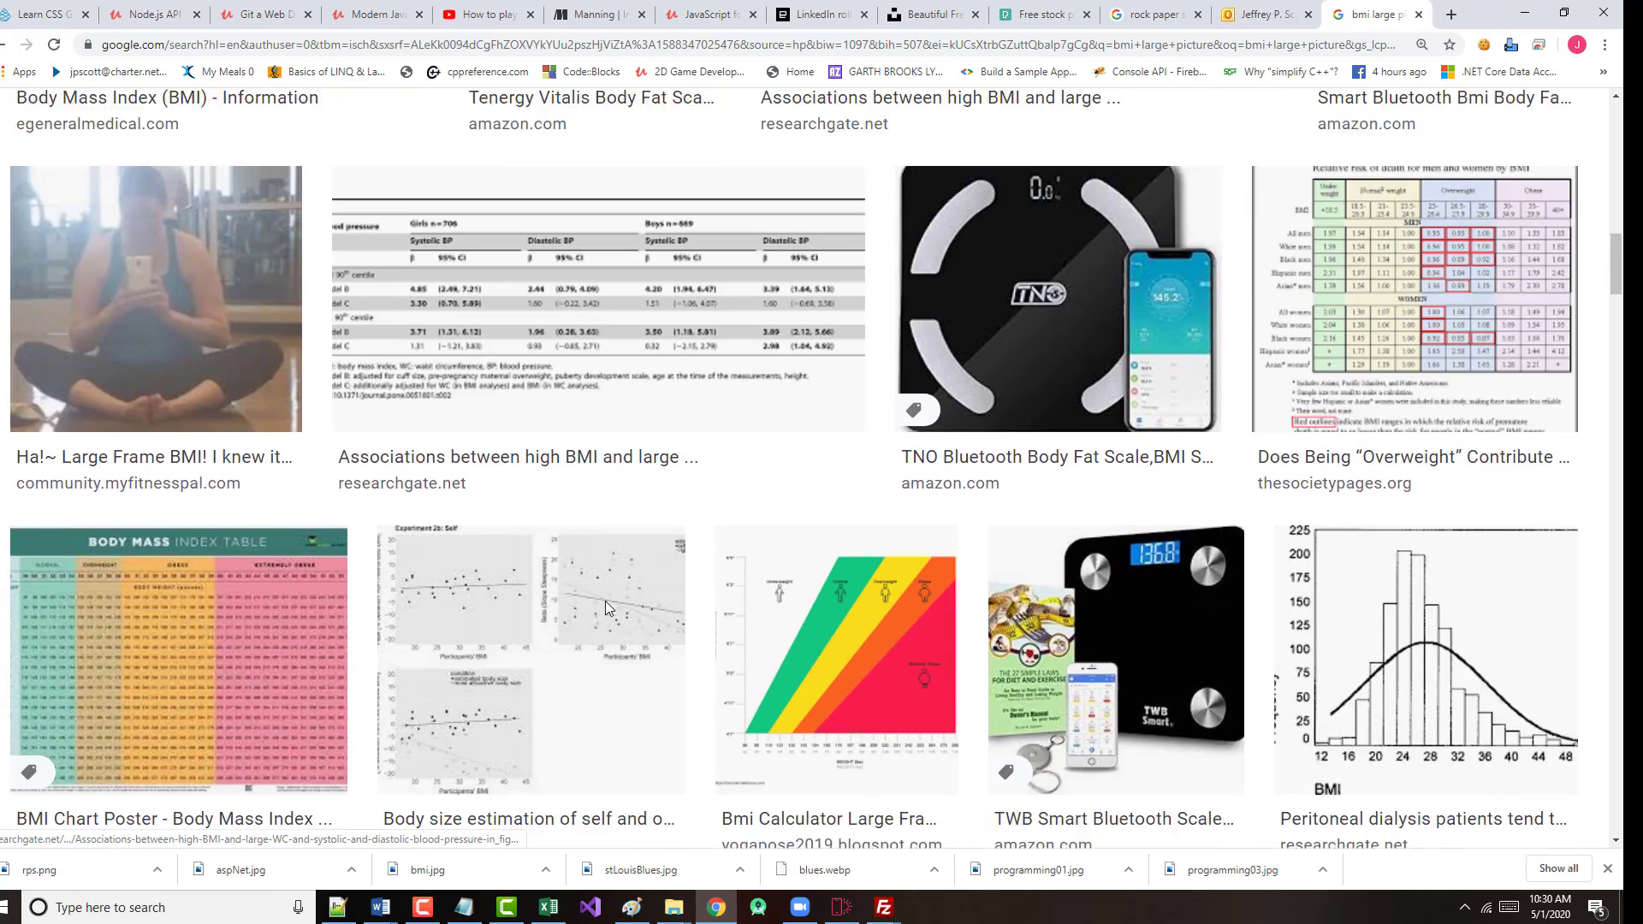
{"action": "scroll", "coordinate": [590, 611], "scroll_direction": "down", "scroll_amount": 8}
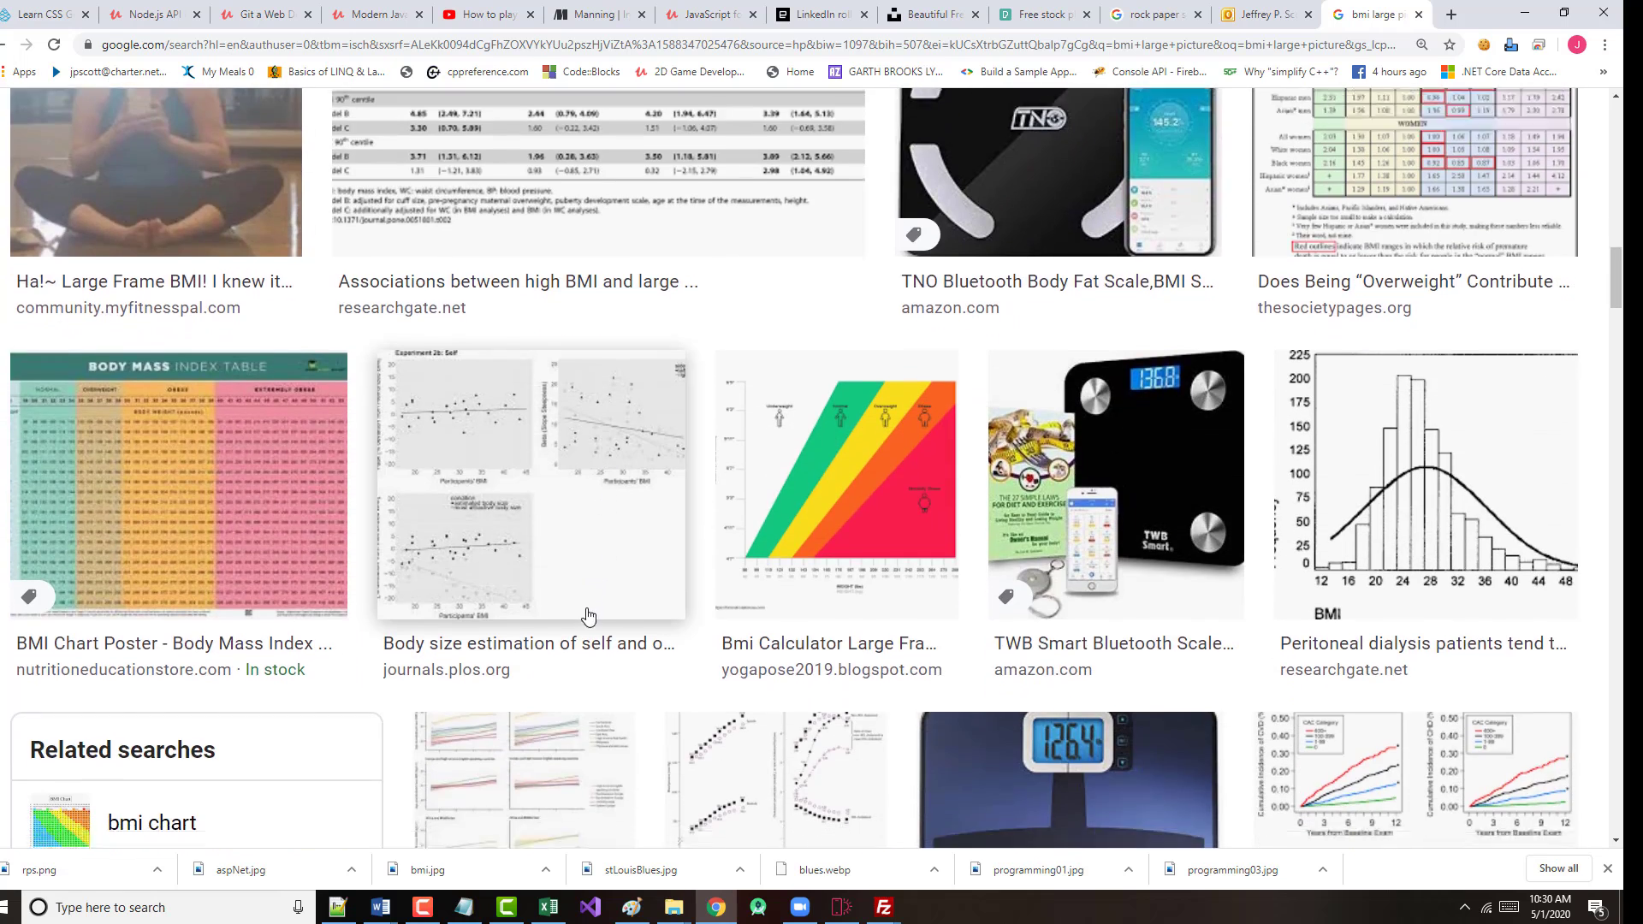
{"action": "scroll", "coordinate": [587, 613], "scroll_direction": "down", "scroll_amount": 9}
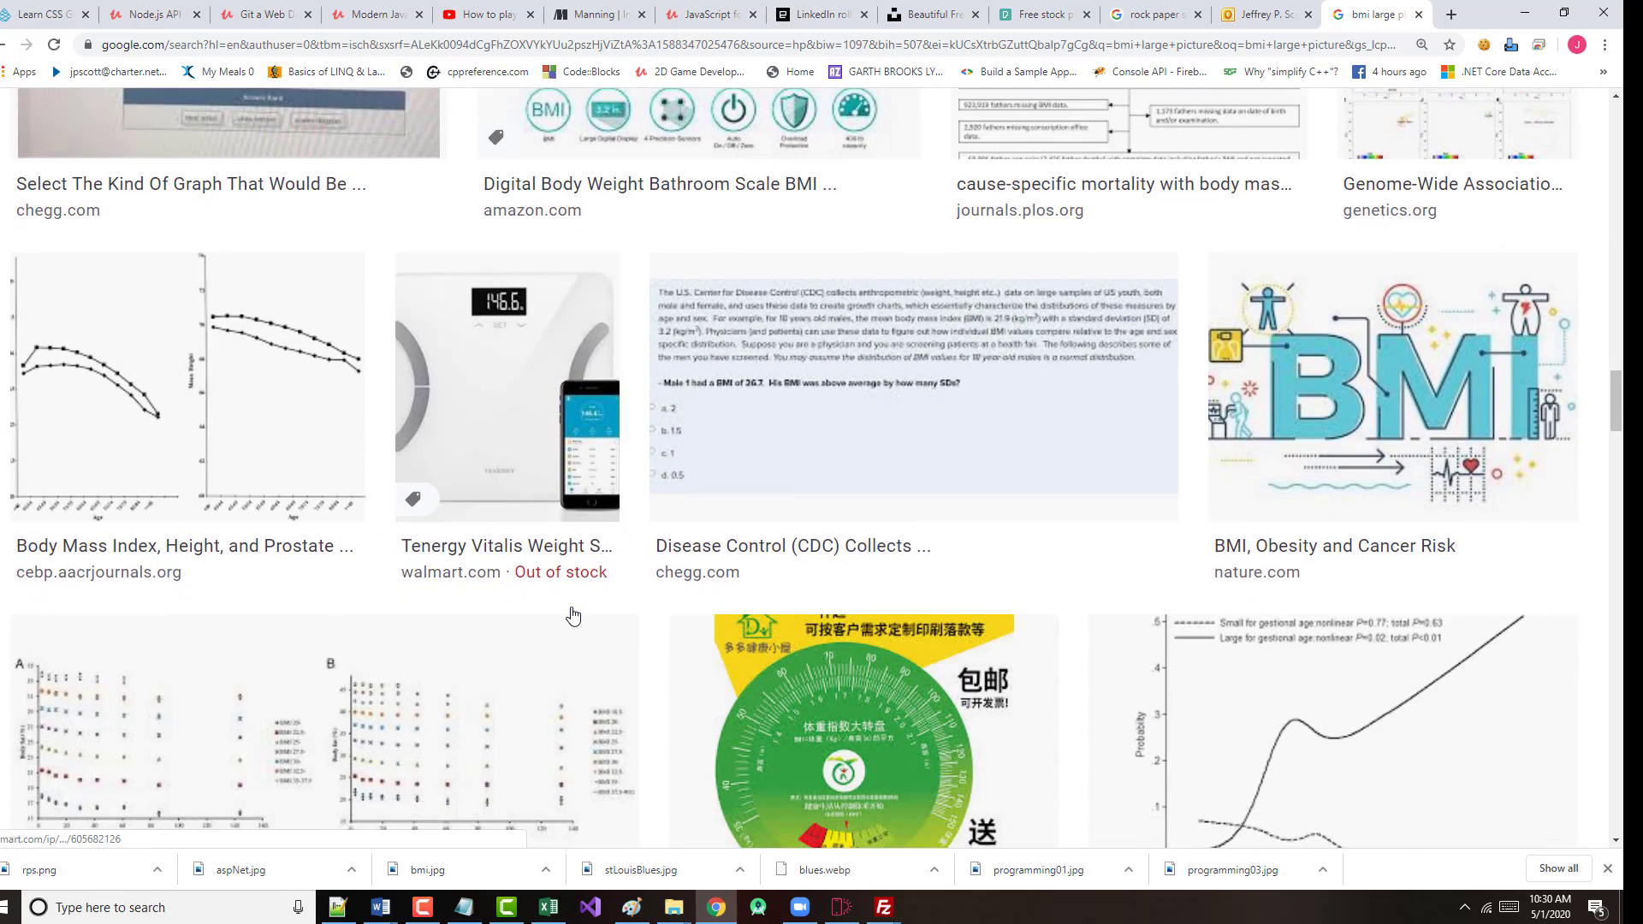
{"action": "scroll", "coordinate": [565, 618], "scroll_direction": "down", "scroll_amount": 8}
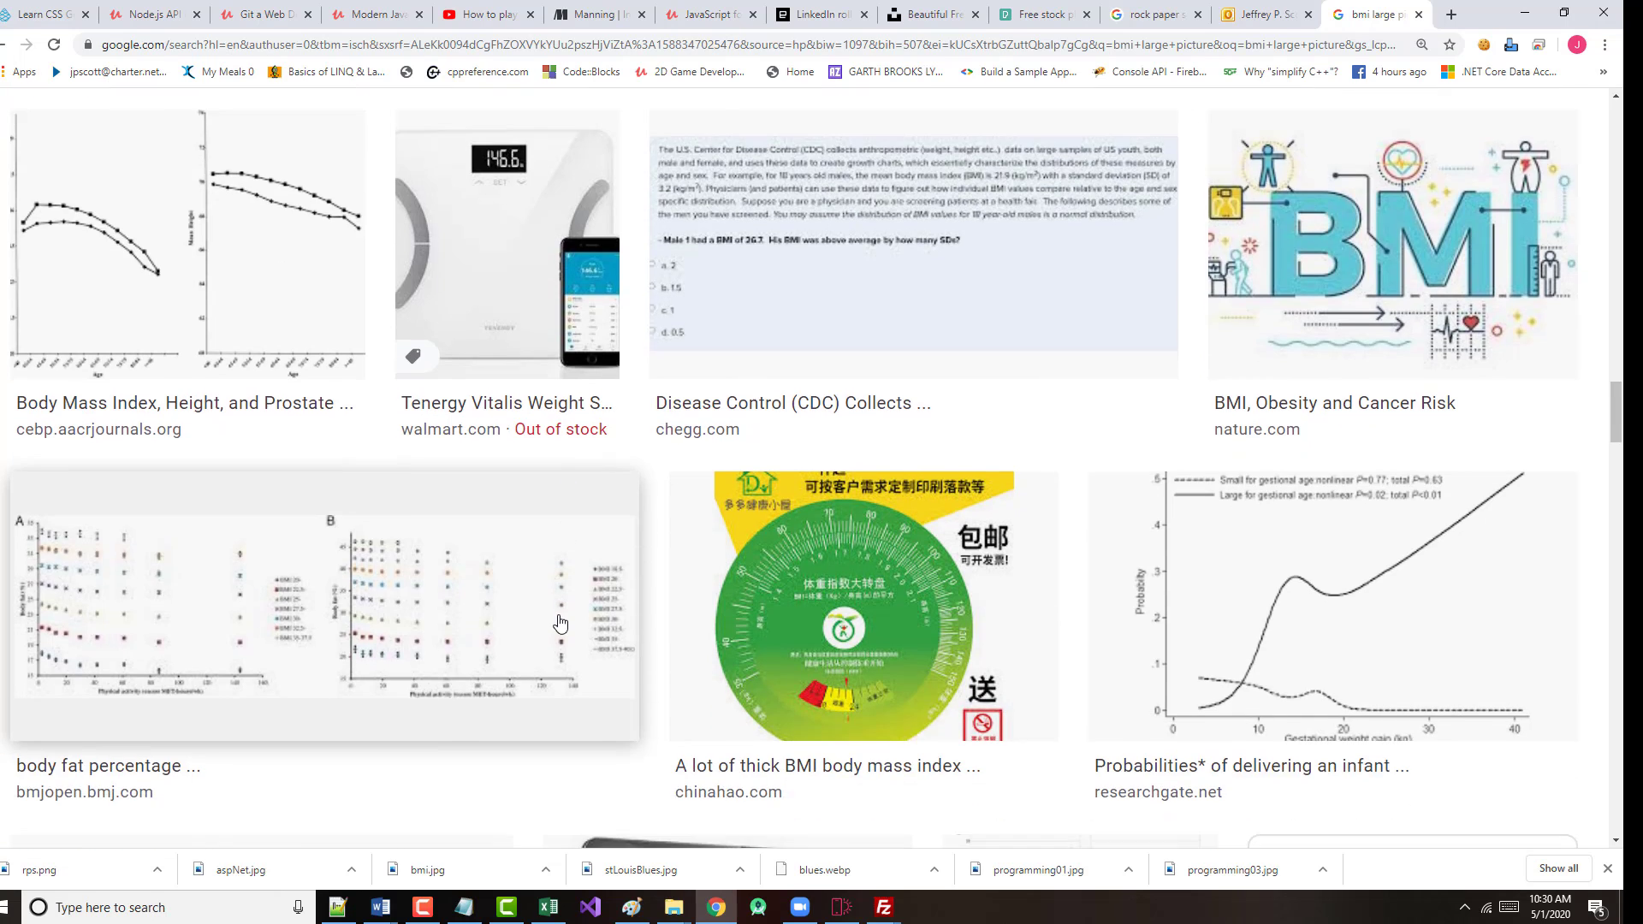
{"action": "scroll", "coordinate": [551, 627], "scroll_direction": "down", "scroll_amount": 10}
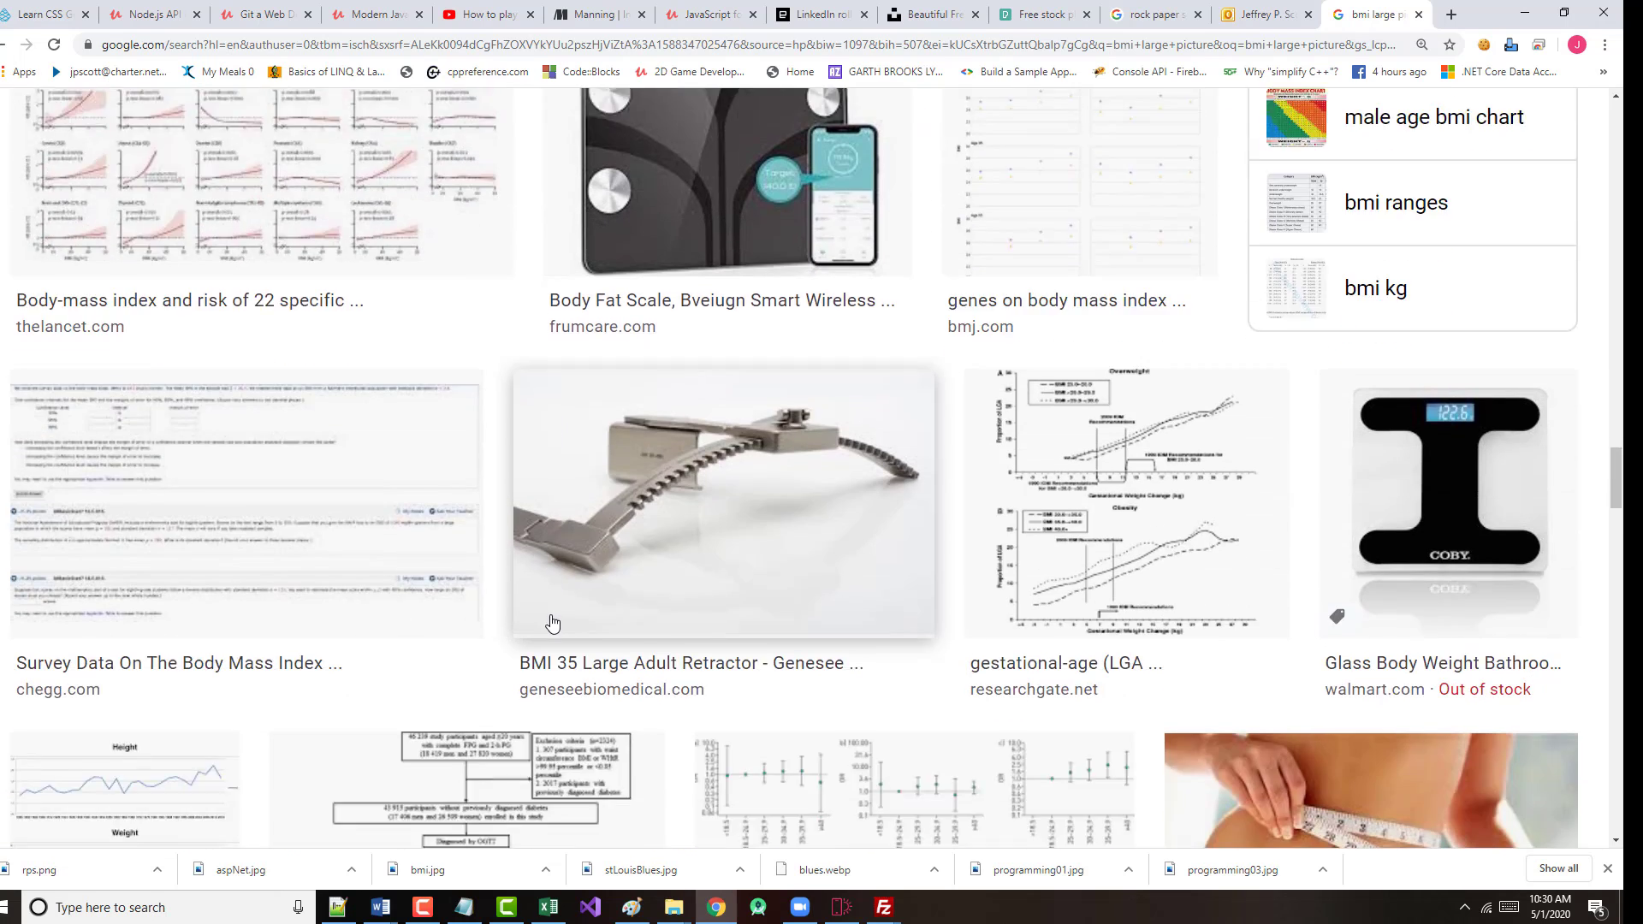
{"action": "scroll", "coordinate": [546, 631], "scroll_direction": "down", "scroll_amount": 9}
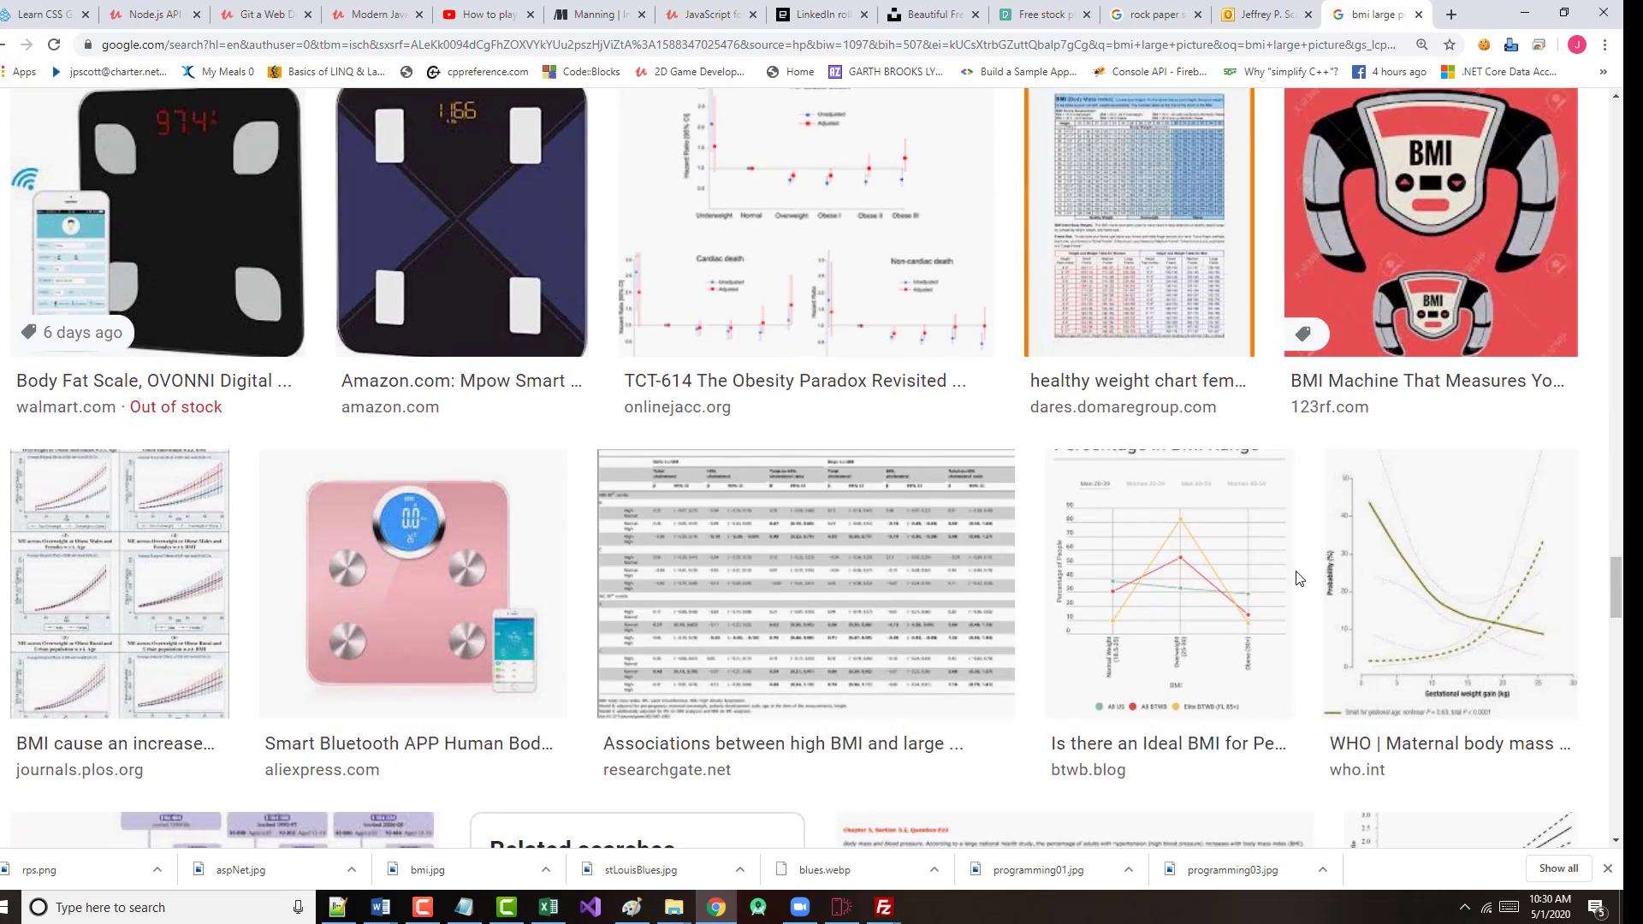
{"action": "left_click_drag", "start_coordinate": [1615, 582], "coordinate": [1536, 158]}
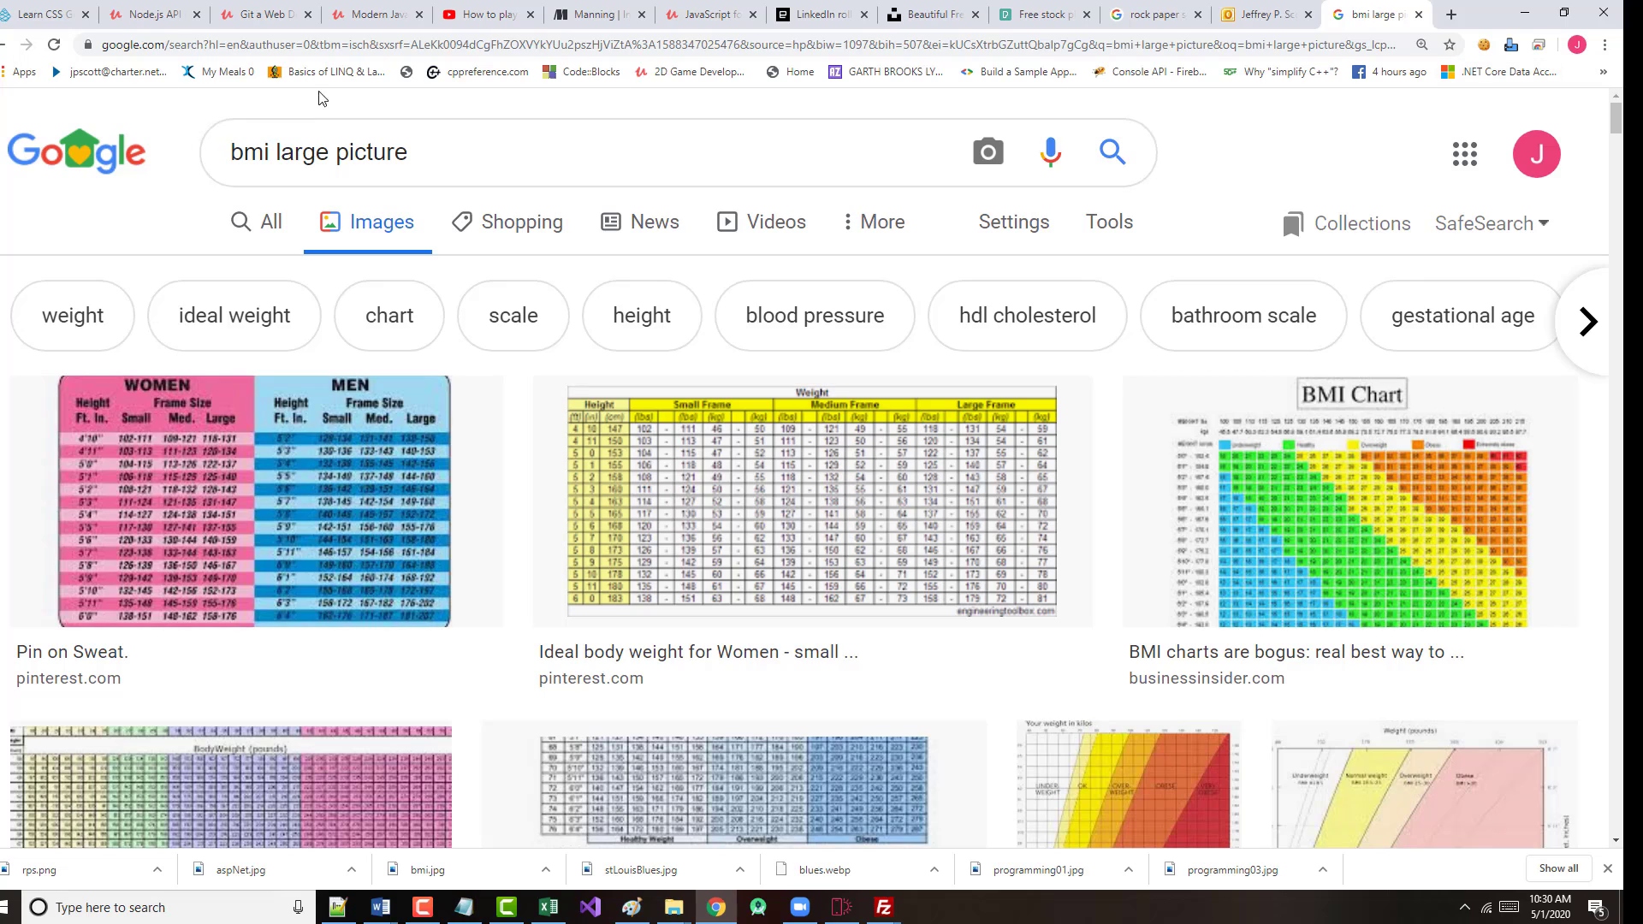
- Change the image search to "bmi logo" and look over the results
{"action": "left_click_drag", "start_coordinate": [276, 152], "coordinate": [512, 131]}
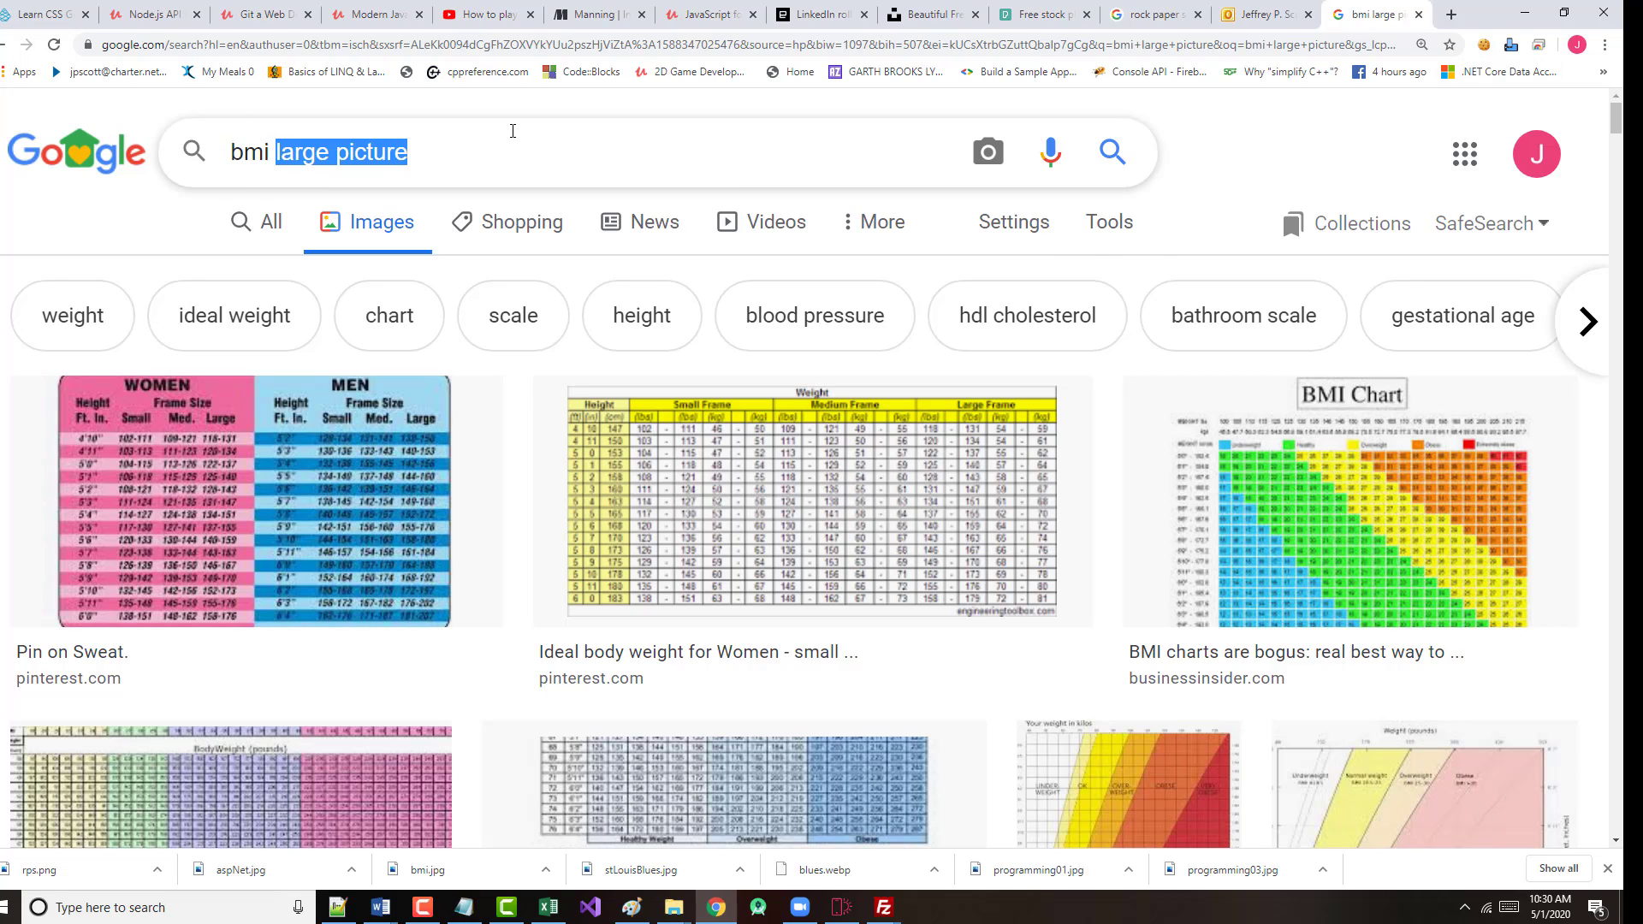
{"action": "key", "text": "BackSpace"}
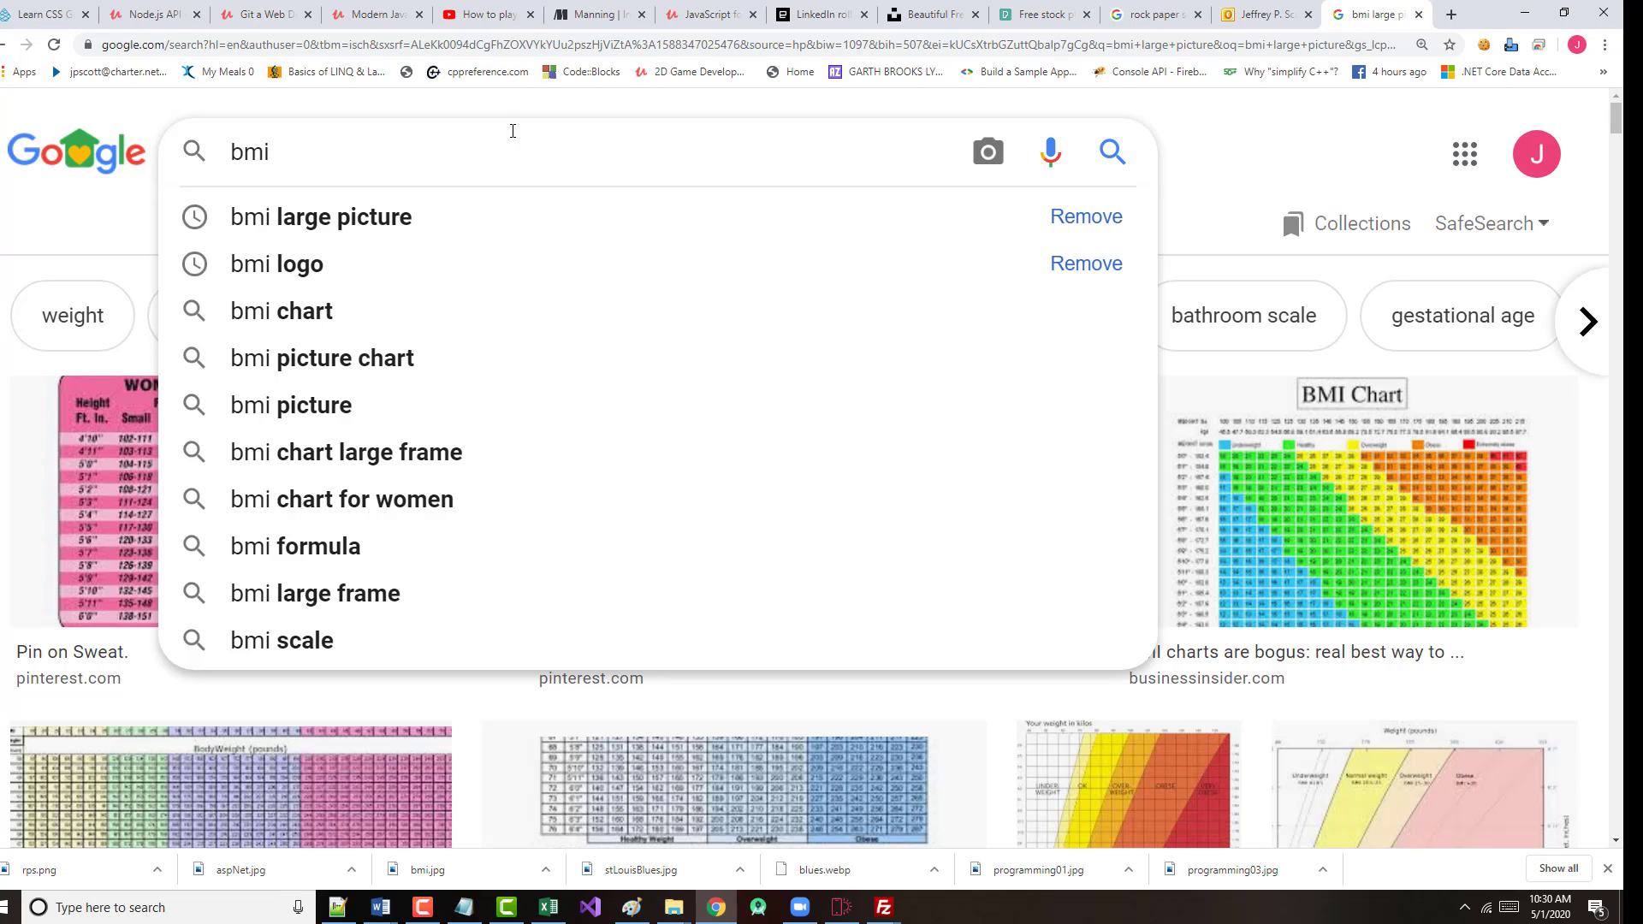
{"action": "key", "text": "Down"}
{"action": "key", "text": "Down"}
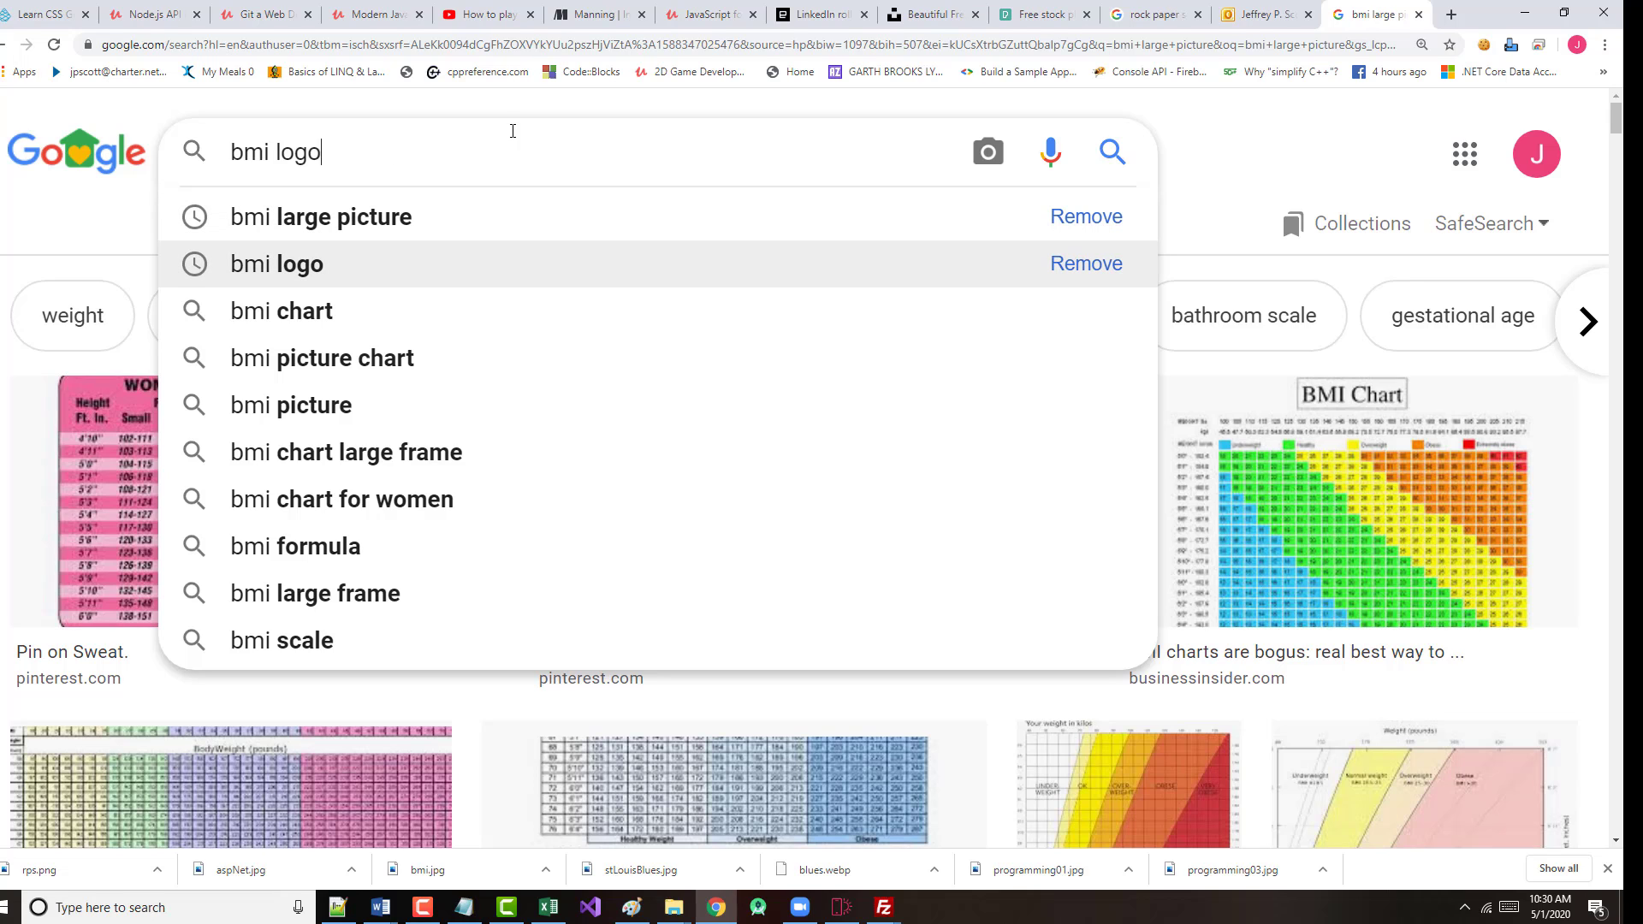
{"action": "key", "text": "Return"}
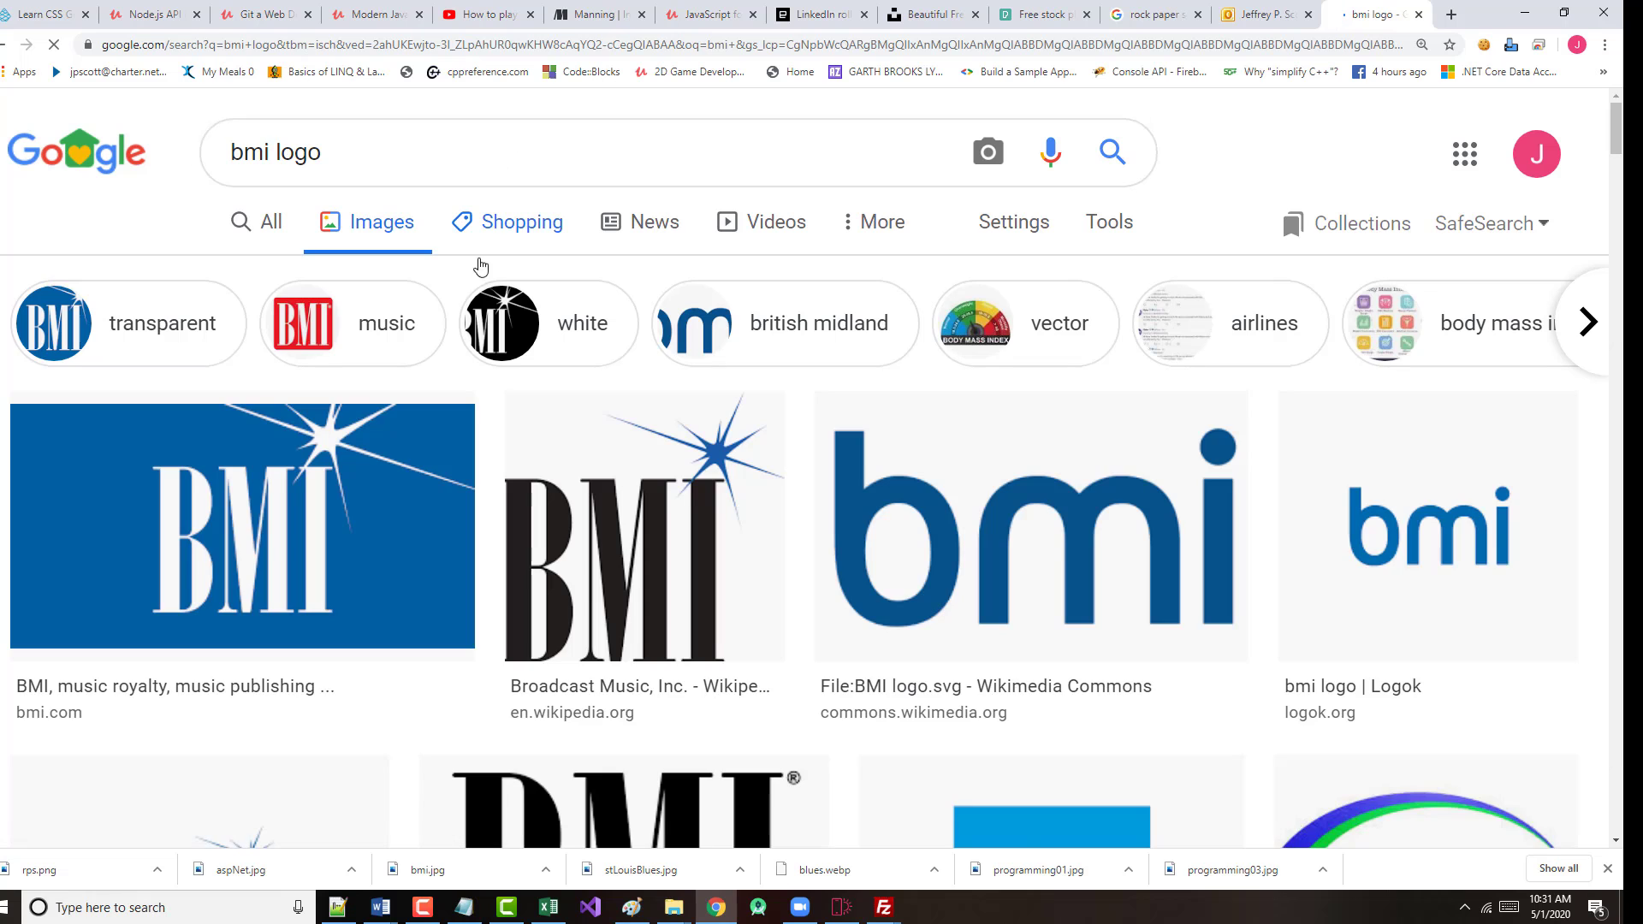
{"action": "scroll", "coordinate": [454, 292], "scroll_direction": "down", "scroll_amount": 10}
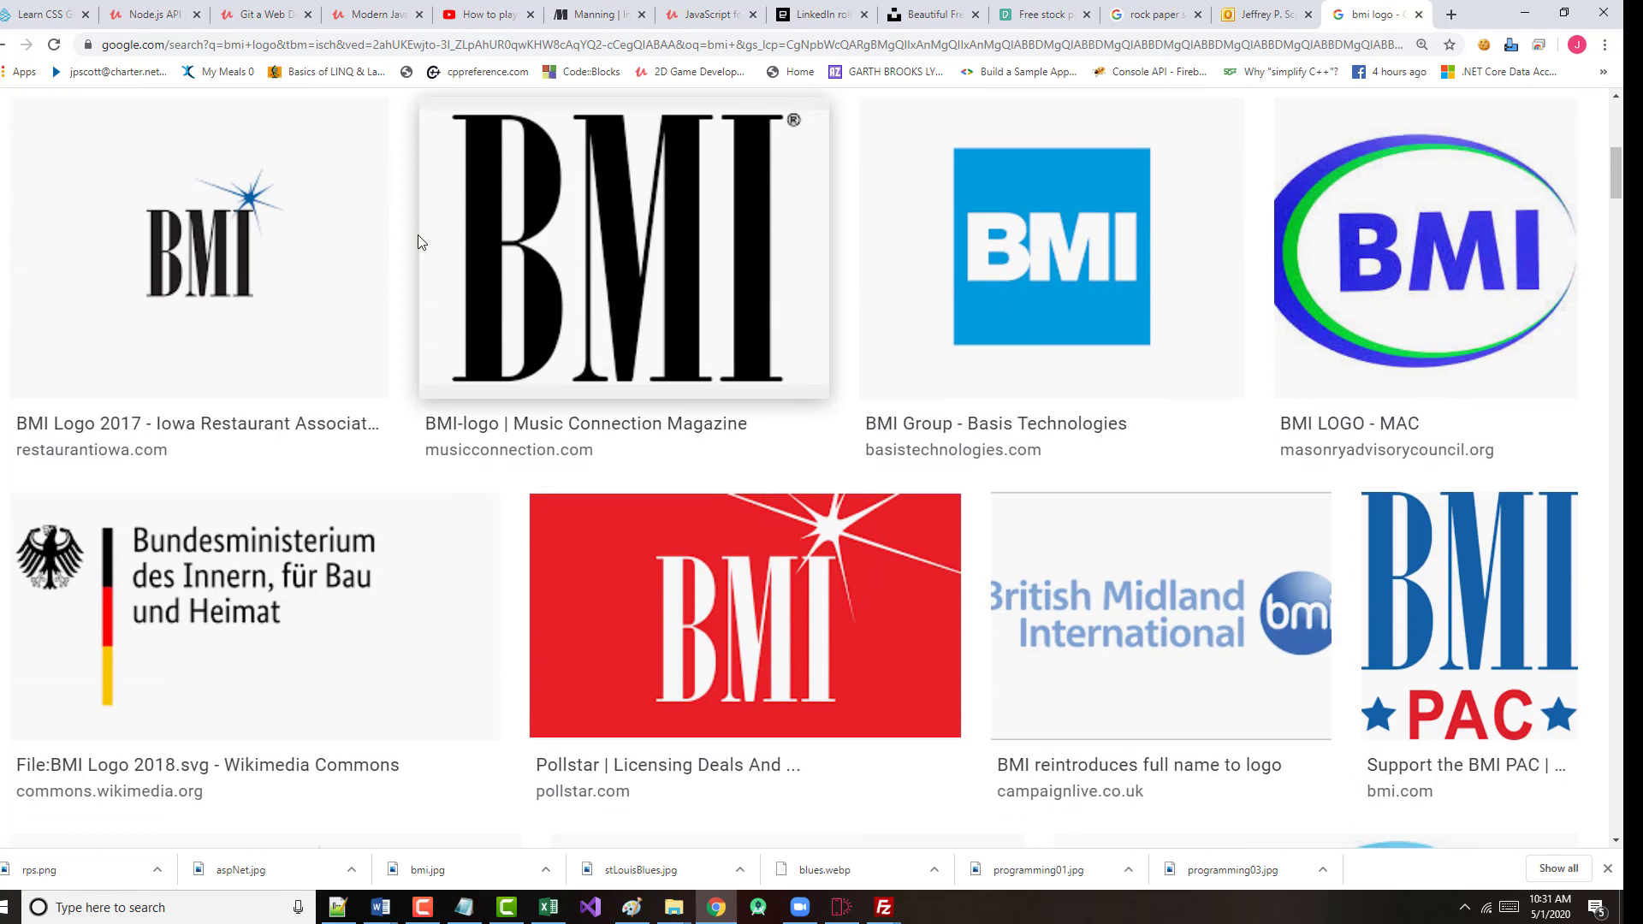
{"action": "scroll", "coordinate": [414, 243], "scroll_direction": "up", "scroll_amount": 10}
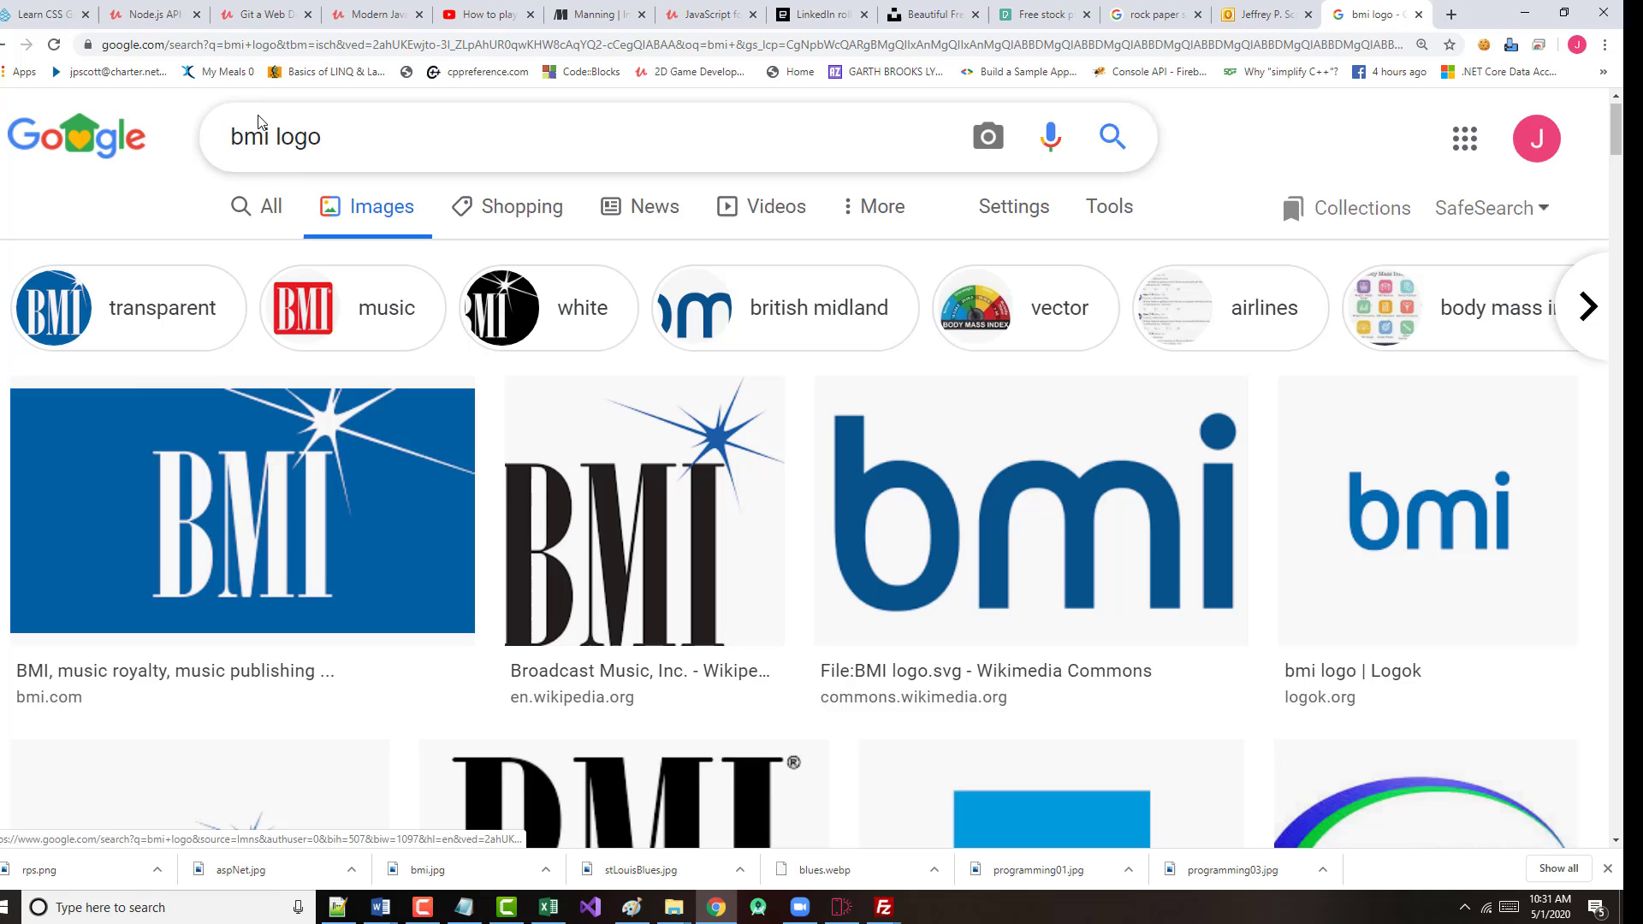
- Refine the image search to "body mass index logo"
{"action": "scroll", "coordinate": [274, 132], "scroll_direction": "up", "scroll_amount": 1}
{"action": "left_click", "coordinate": [278, 159]}
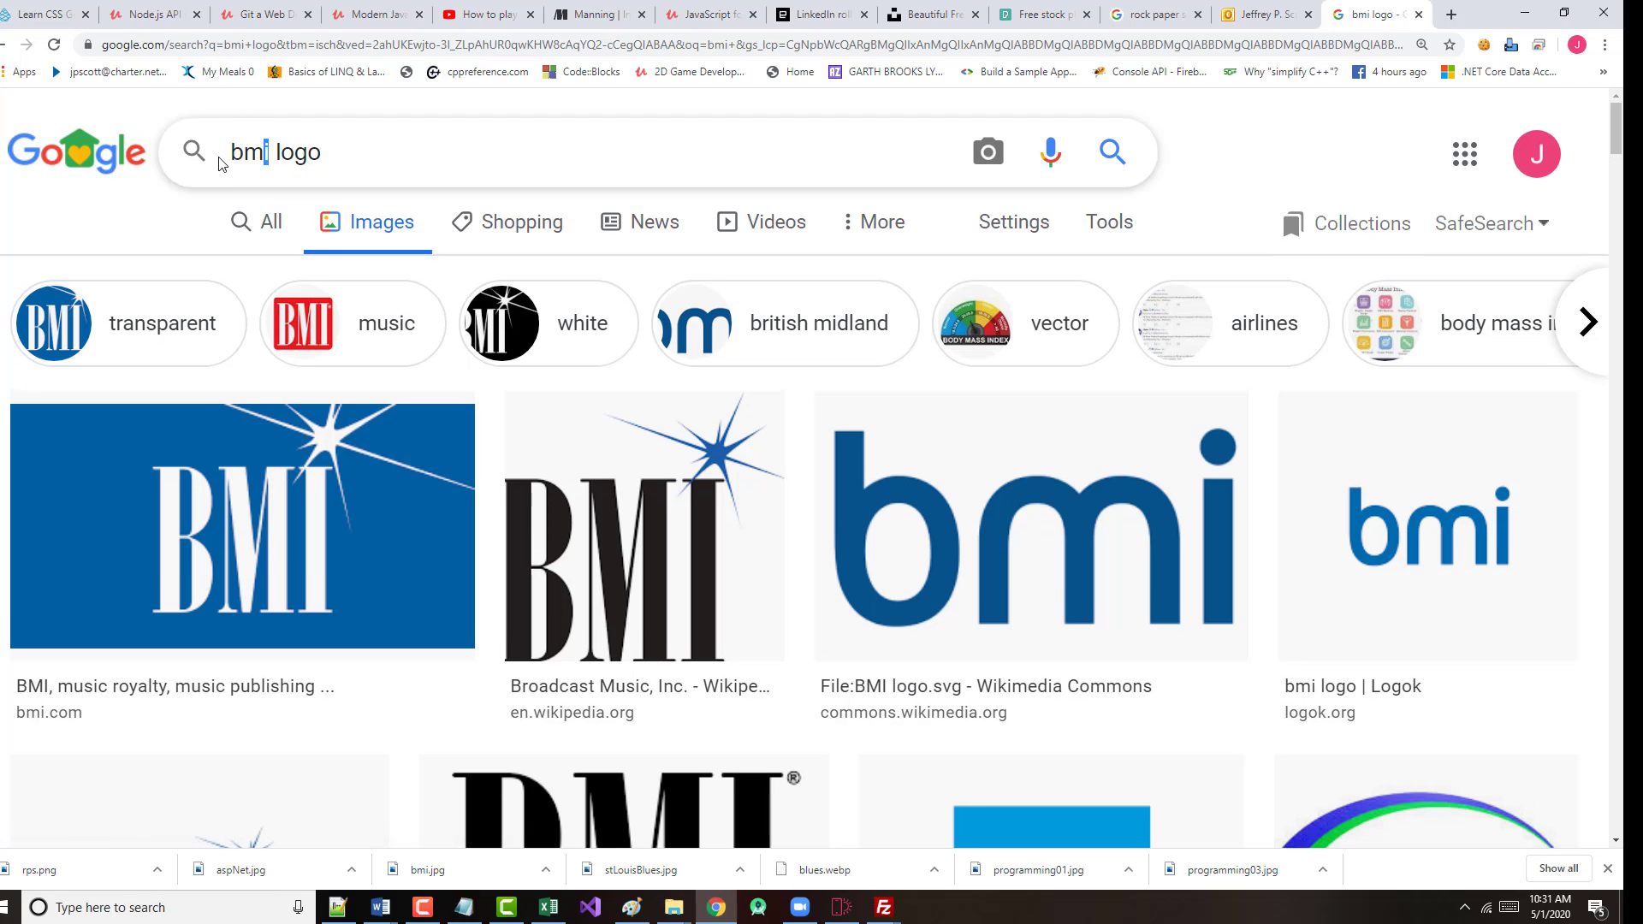
{"action": "double_click", "coordinate": [235, 154]}
{"action": "type", "text": "body mas"}
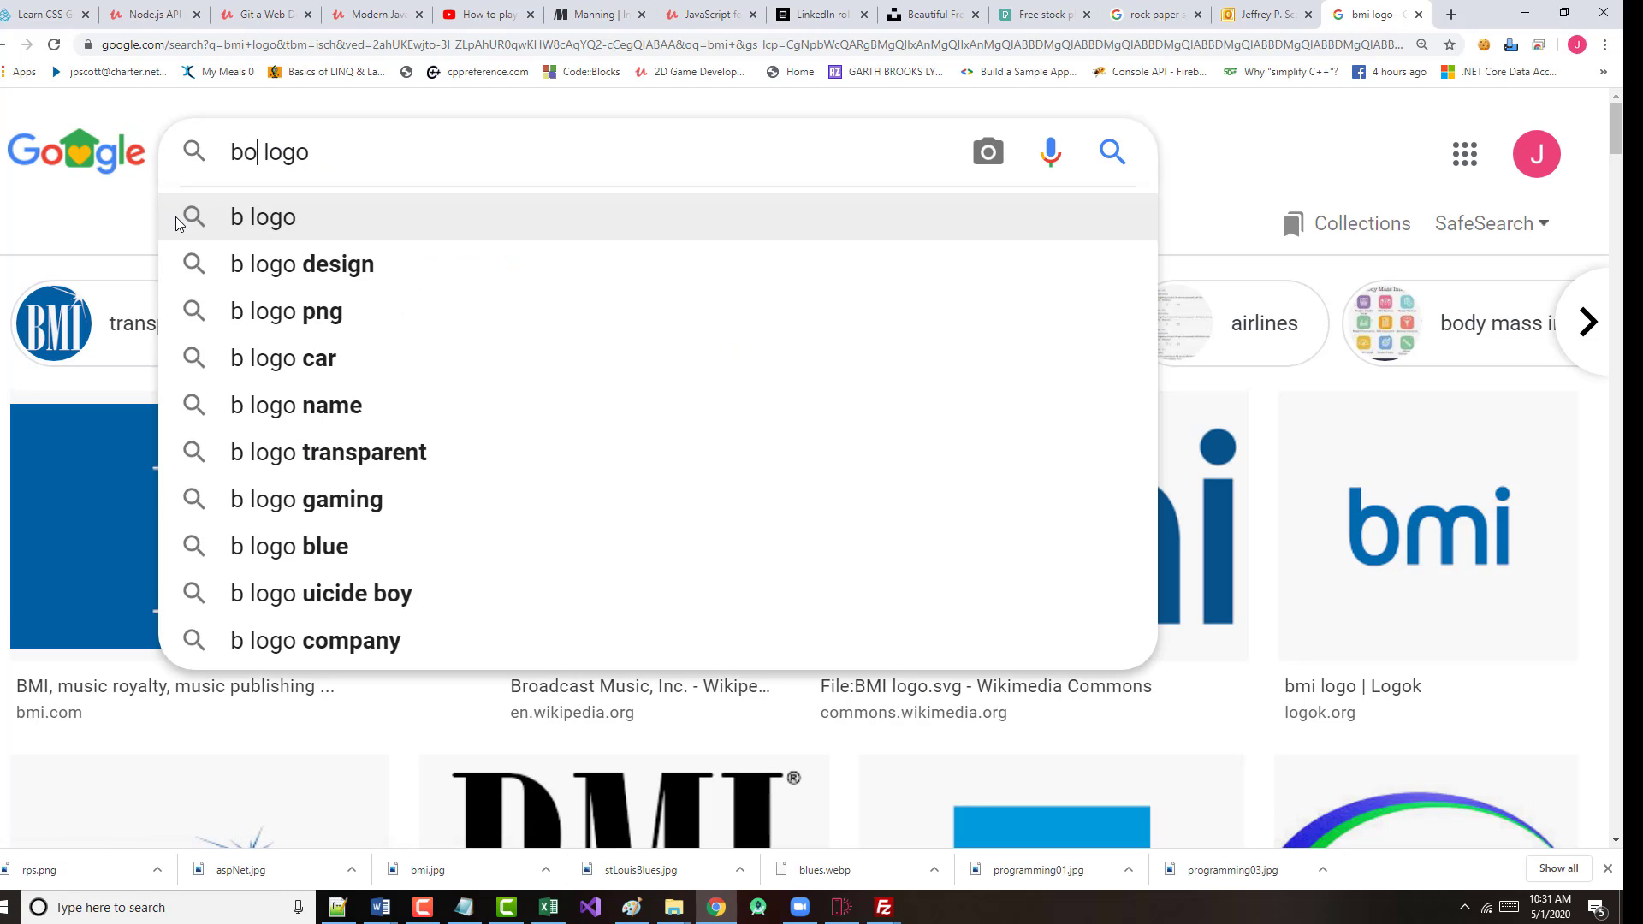
{"action": "type", "text": "s index"}
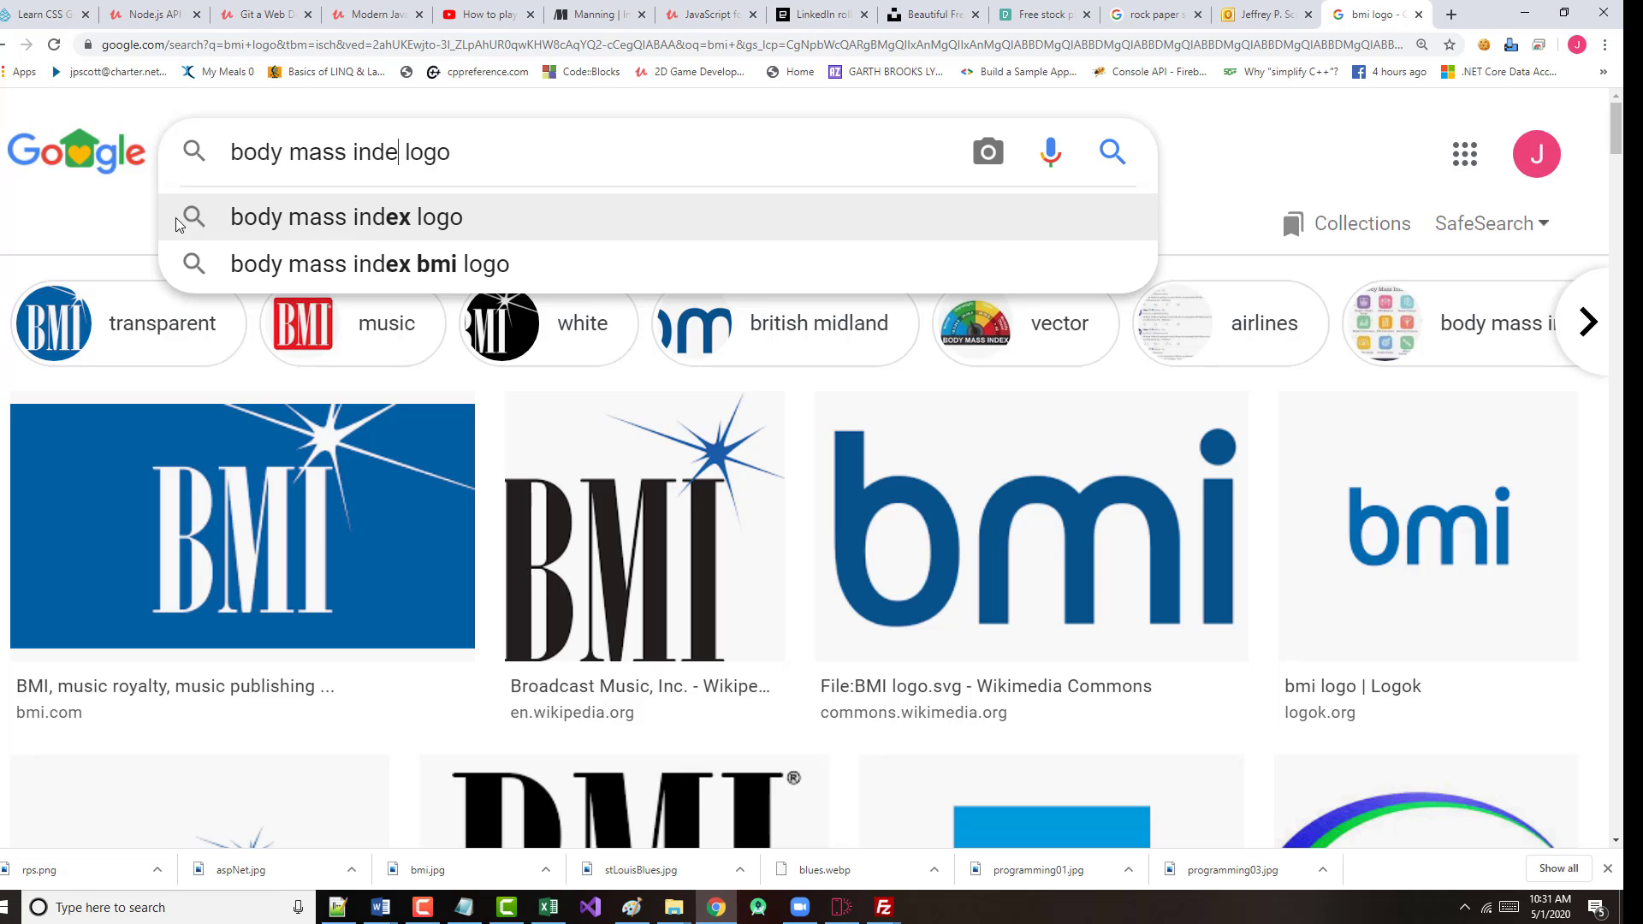
{"action": "key", "text": "Return"}
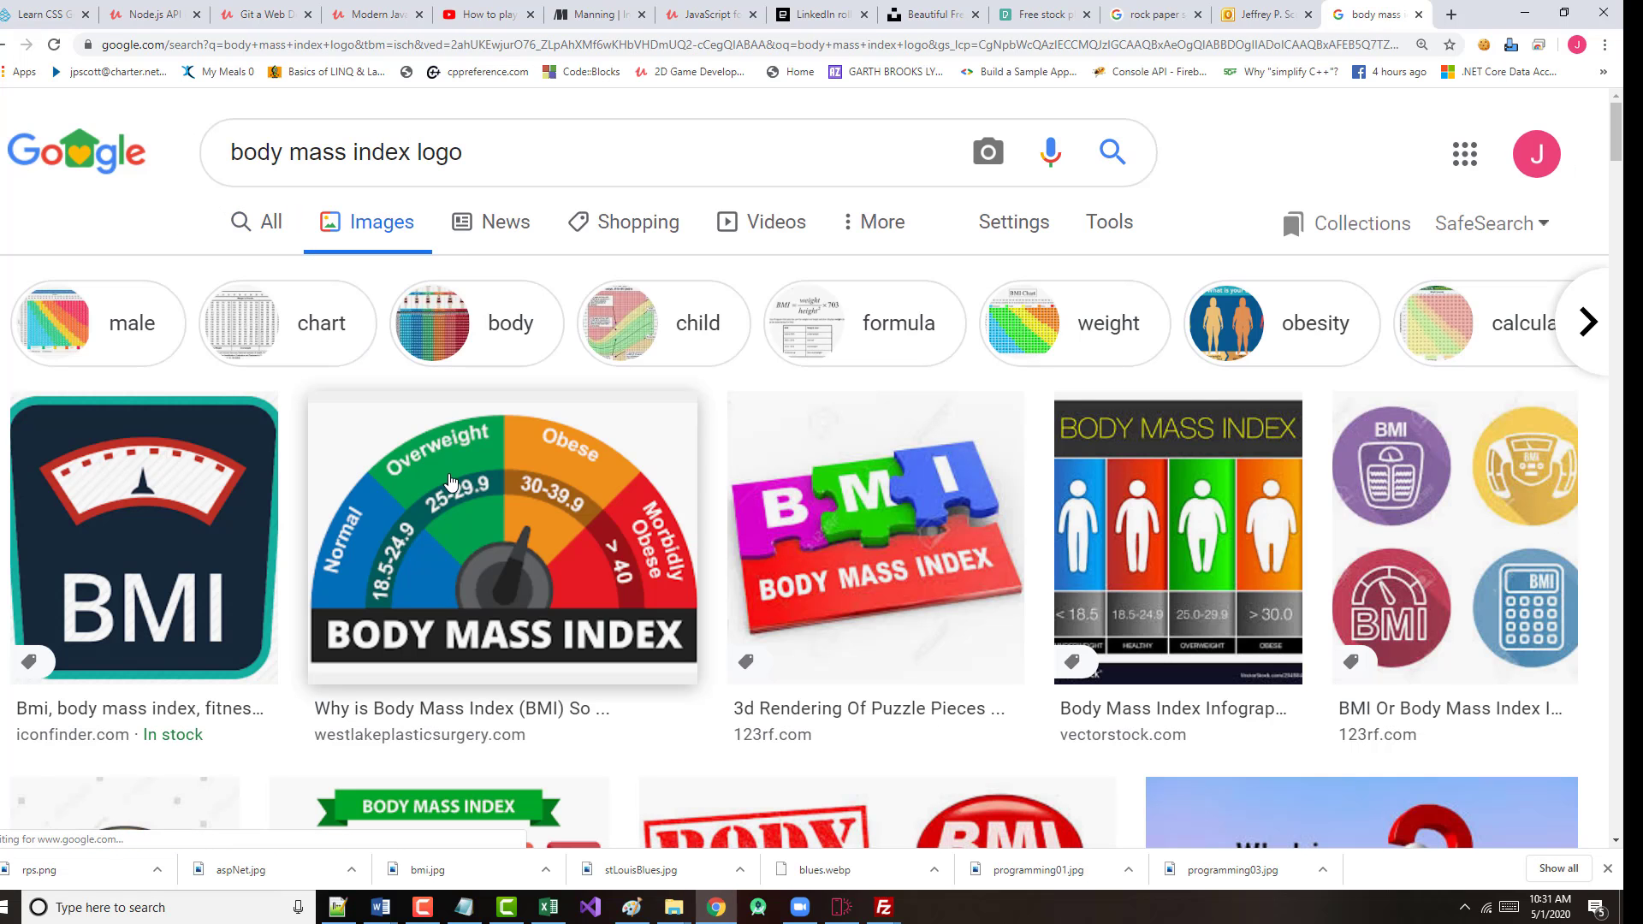
- Save the green scale "Body Mass Index Calculator" picture from the image results to the Desktop as bmi.png
{"action": "scroll", "coordinate": [454, 481], "scroll_direction": "down", "scroll_amount": 2}
{"action": "scroll", "coordinate": [462, 471], "scroll_direction": "down", "scroll_amount": 1}
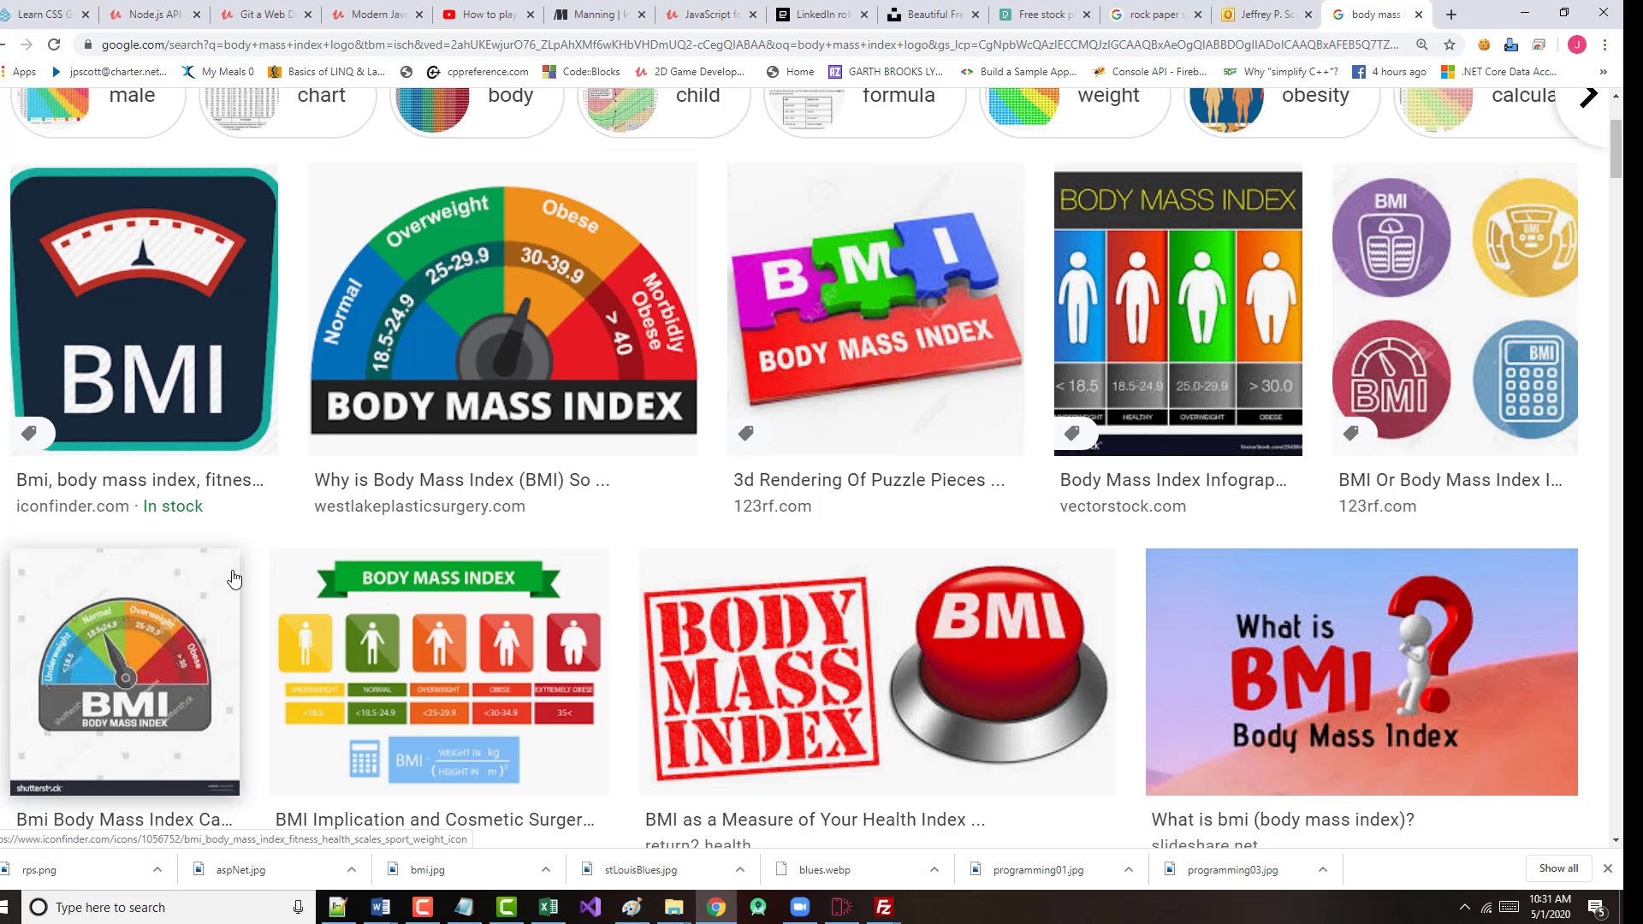
{"action": "scroll", "coordinate": [235, 571], "scroll_direction": "down", "scroll_amount": 2}
{"action": "scroll", "coordinate": [419, 633], "scroll_direction": "down", "scroll_amount": 3}
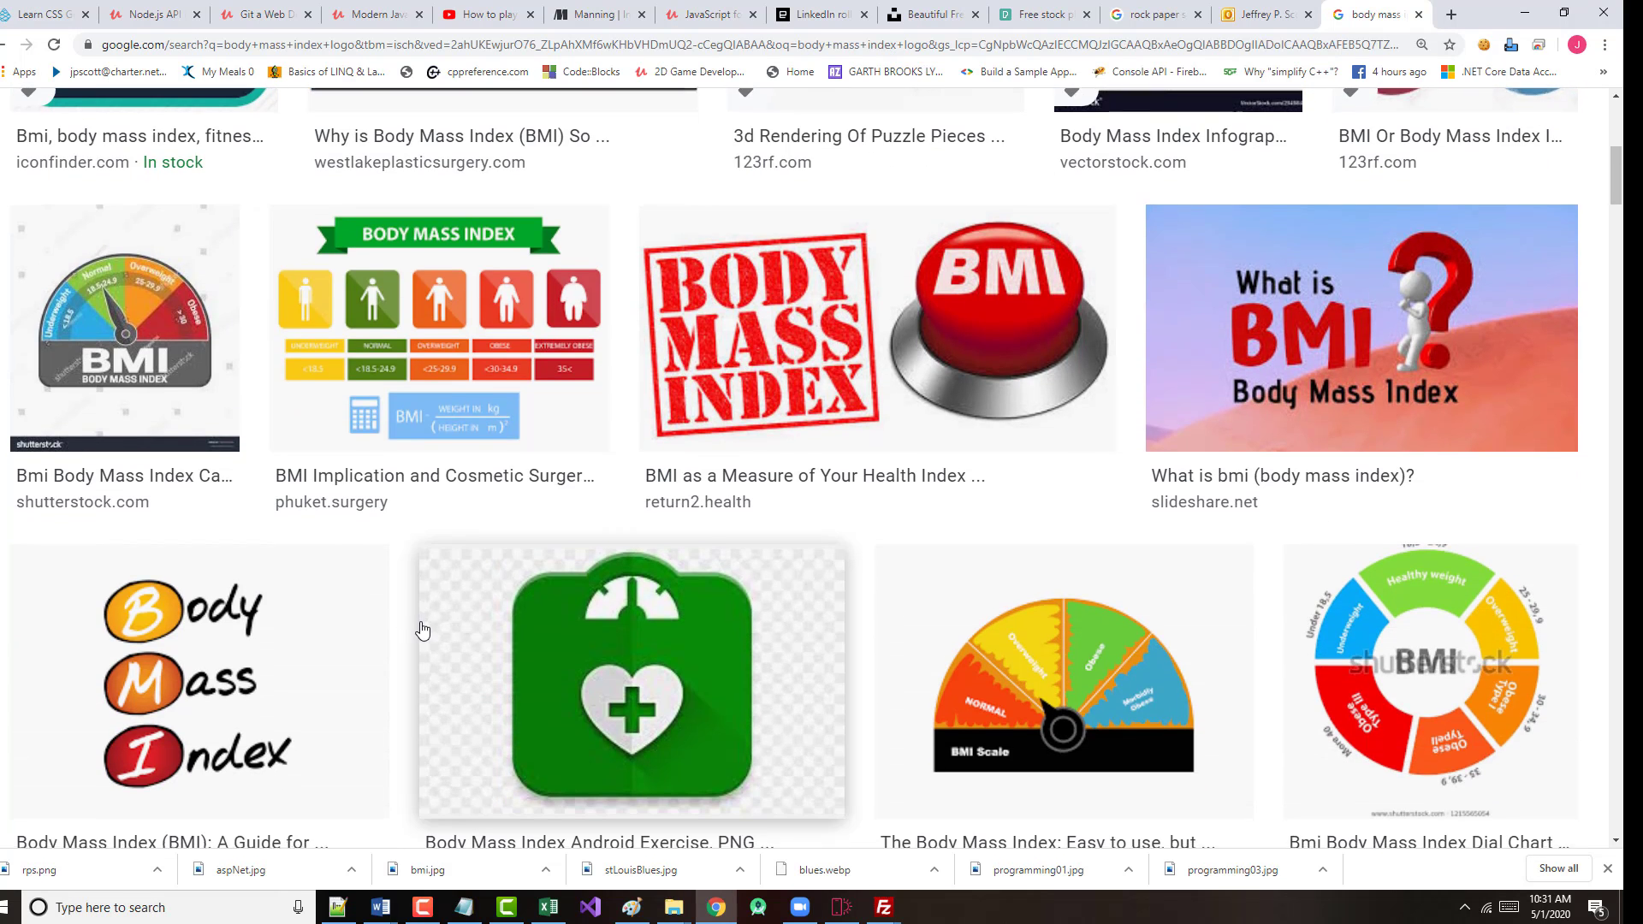
{"action": "scroll", "coordinate": [413, 631], "scroll_direction": "down", "scroll_amount": 3}
{"action": "scroll", "coordinate": [414, 631], "scroll_direction": "down", "scroll_amount": 3}
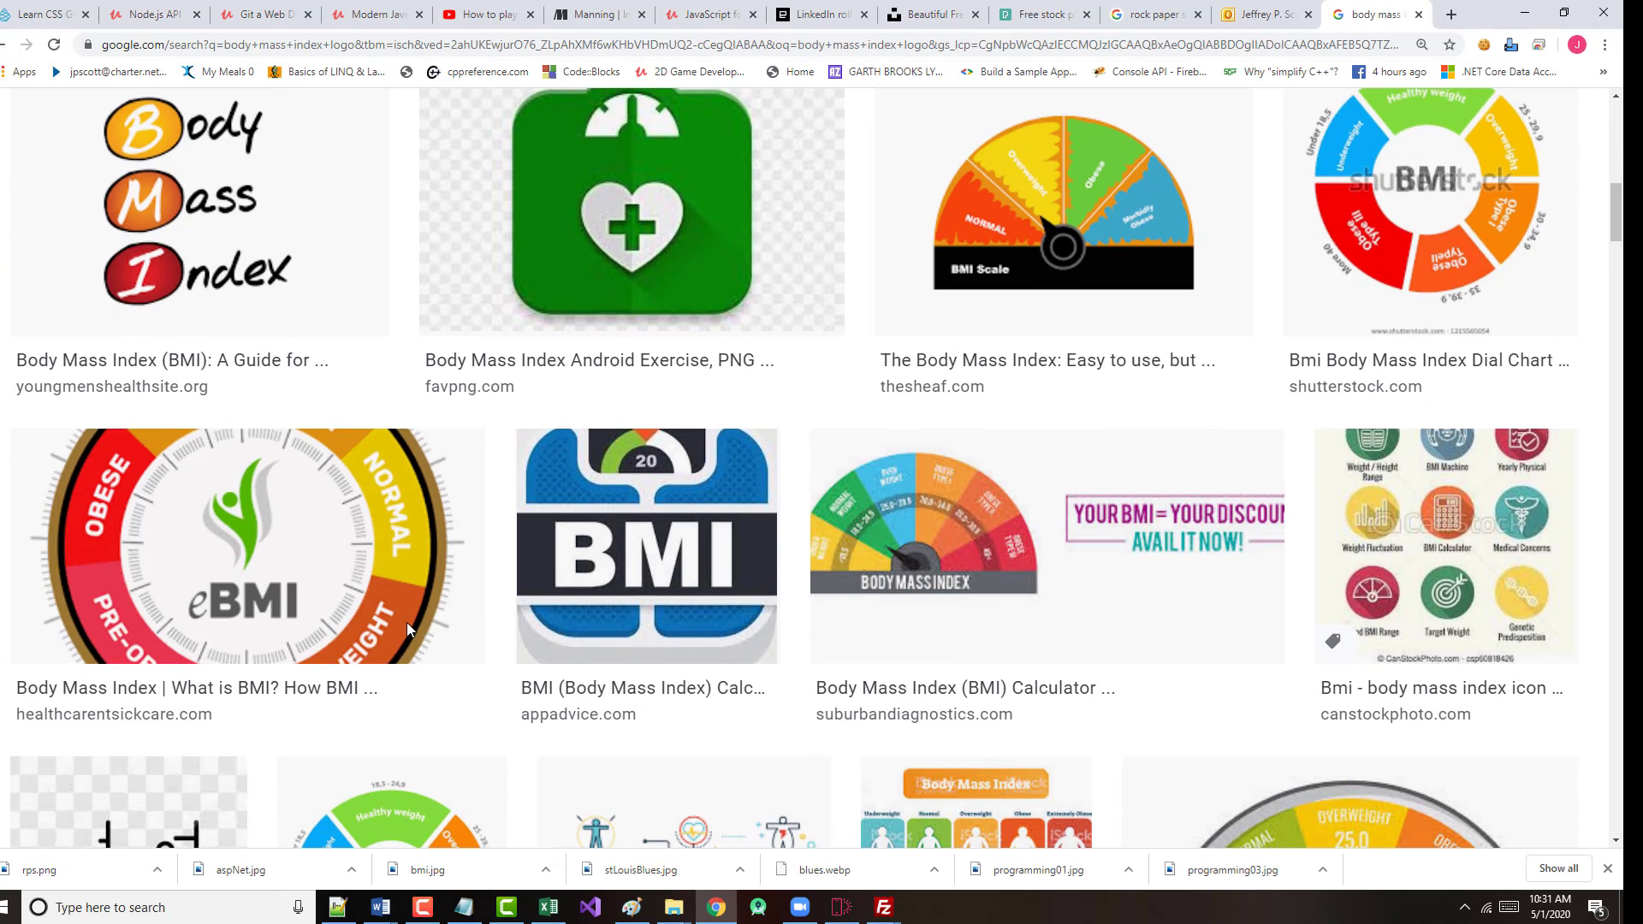
{"action": "scroll", "coordinate": [412, 630], "scroll_direction": "down", "scroll_amount": 3}
{"action": "scroll", "coordinate": [412, 631], "scroll_direction": "down", "scroll_amount": 3}
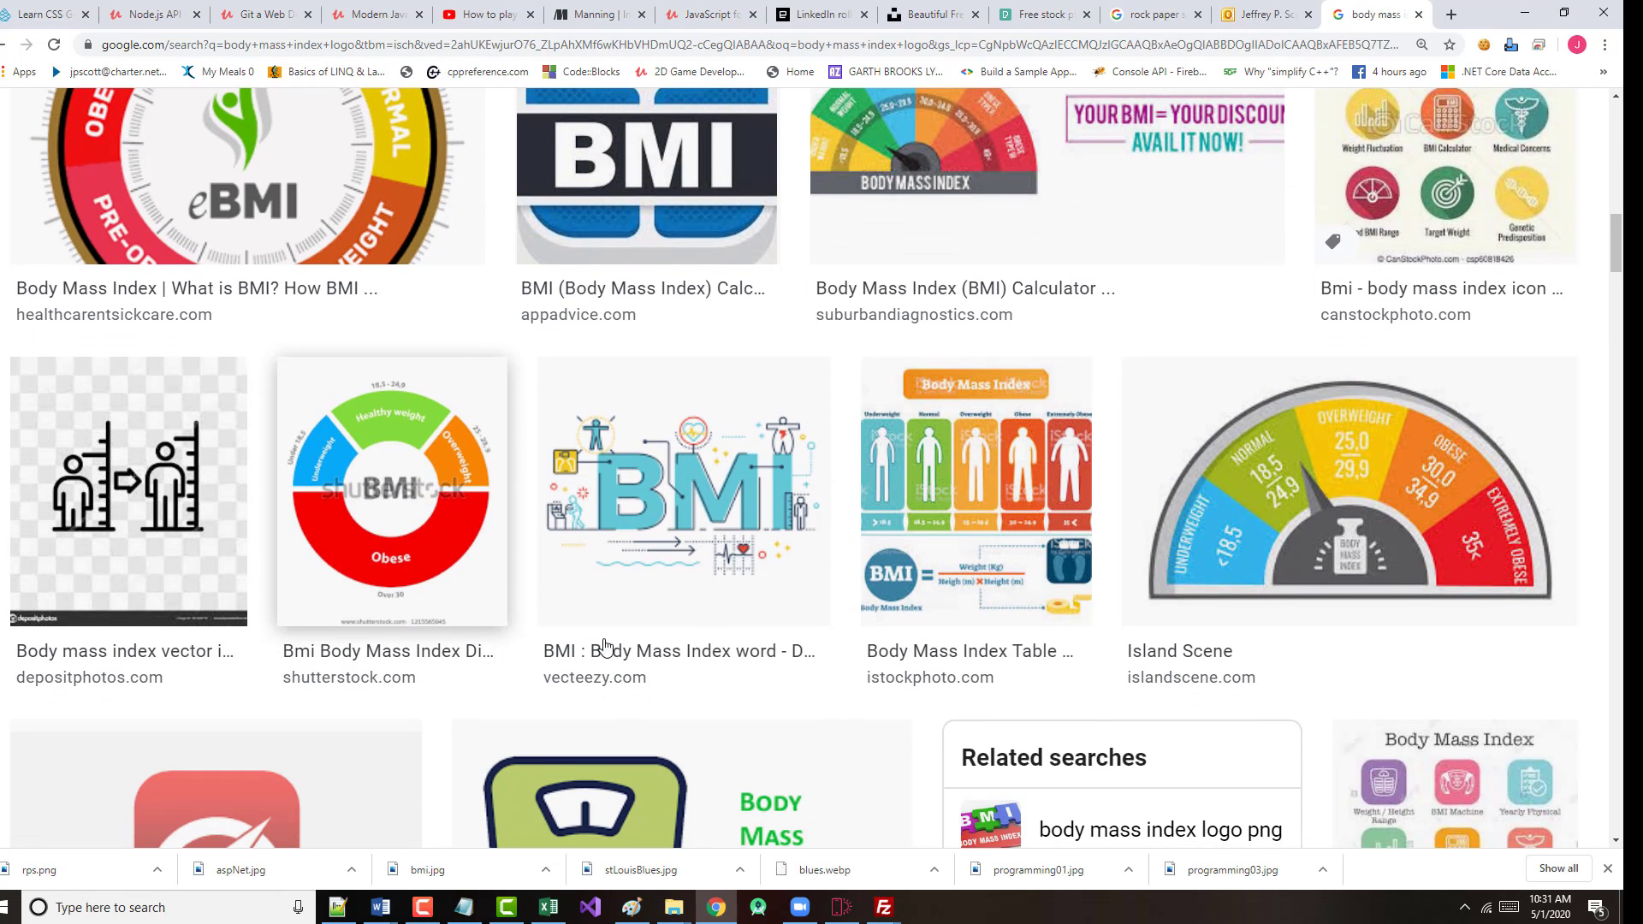
{"action": "scroll", "coordinate": [710, 655], "scroll_direction": "down", "scroll_amount": 4}
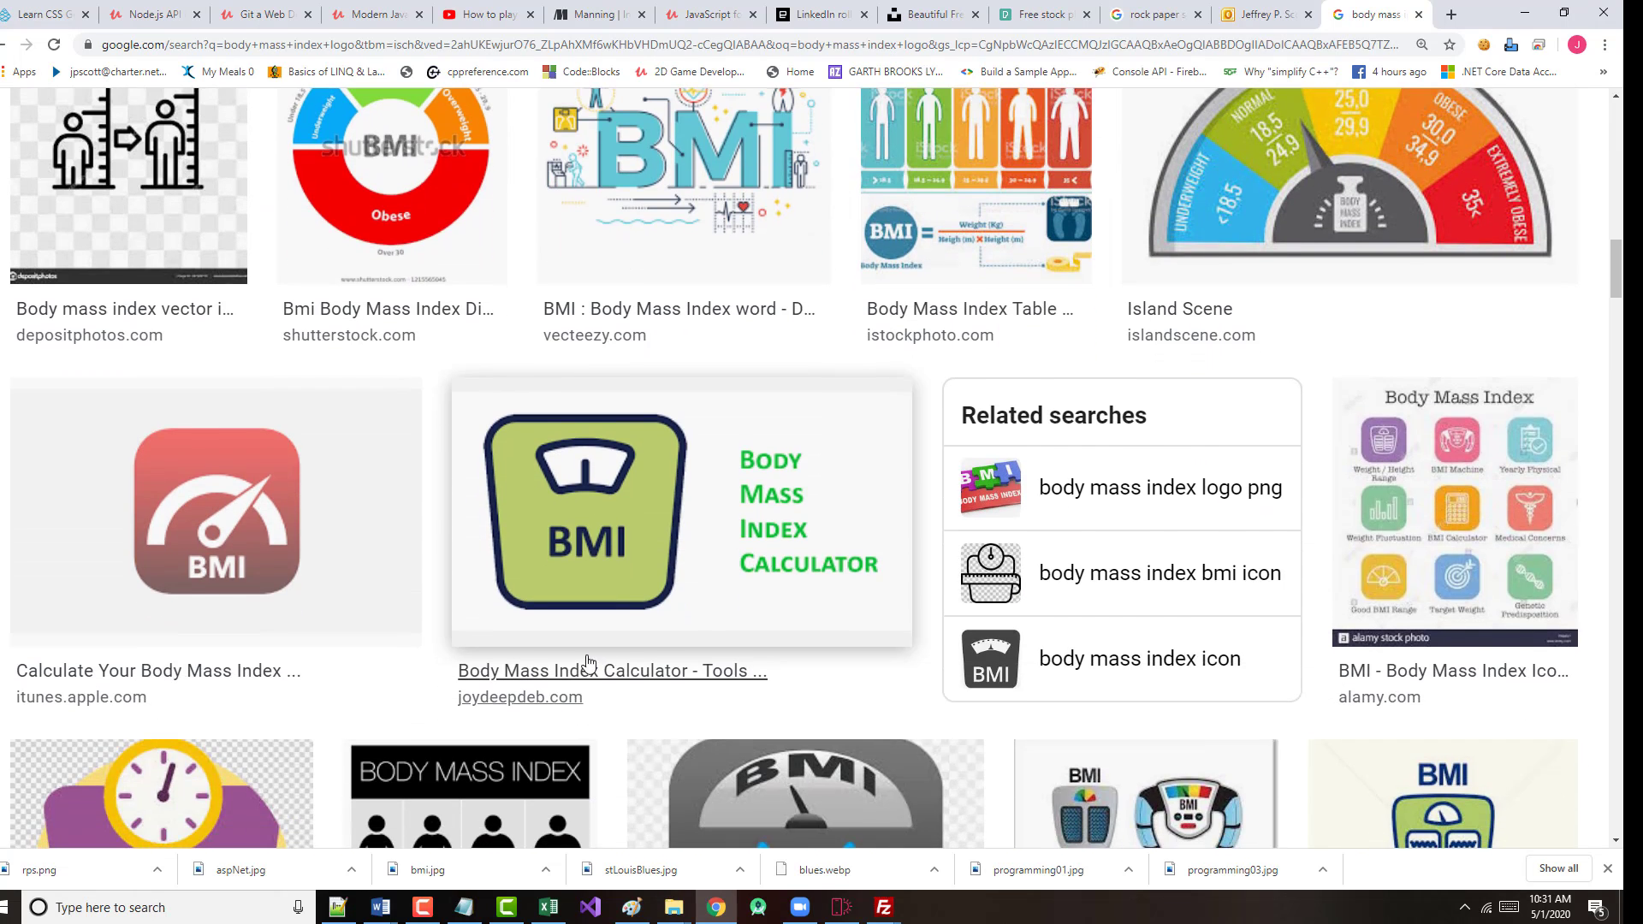
{"action": "scroll", "coordinate": [569, 670], "scroll_direction": "down", "scroll_amount": 2}
{"action": "scroll", "coordinate": [554, 667], "scroll_direction": "down", "scroll_amount": 1}
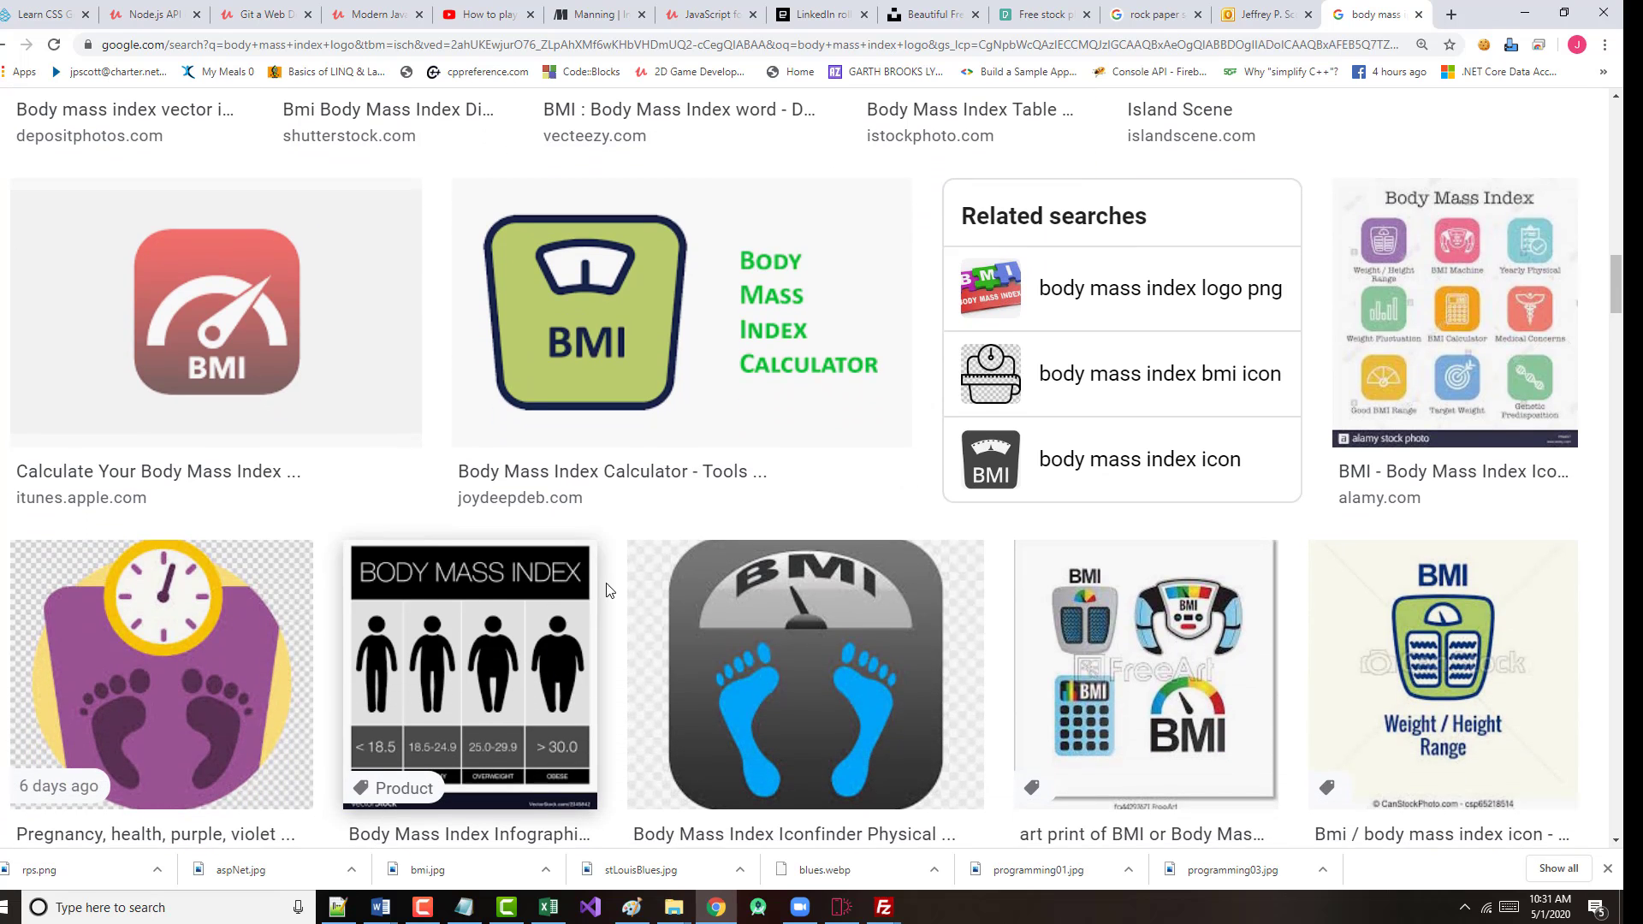
{"action": "right_click", "coordinate": [594, 332]}
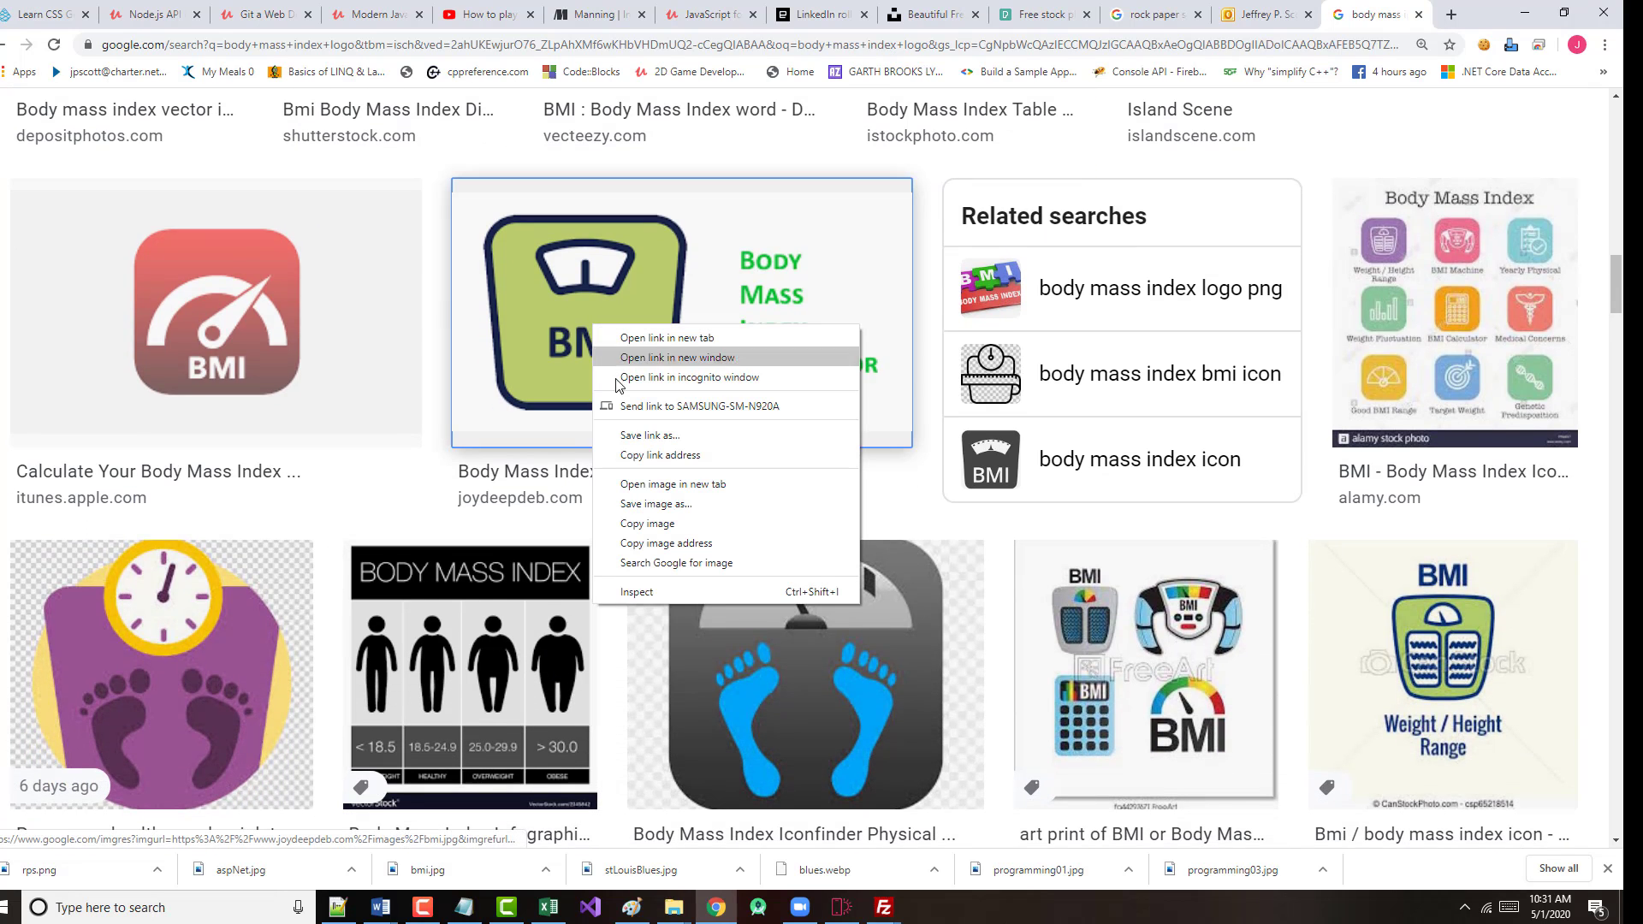
{"action": "left_click", "coordinate": [642, 505]}
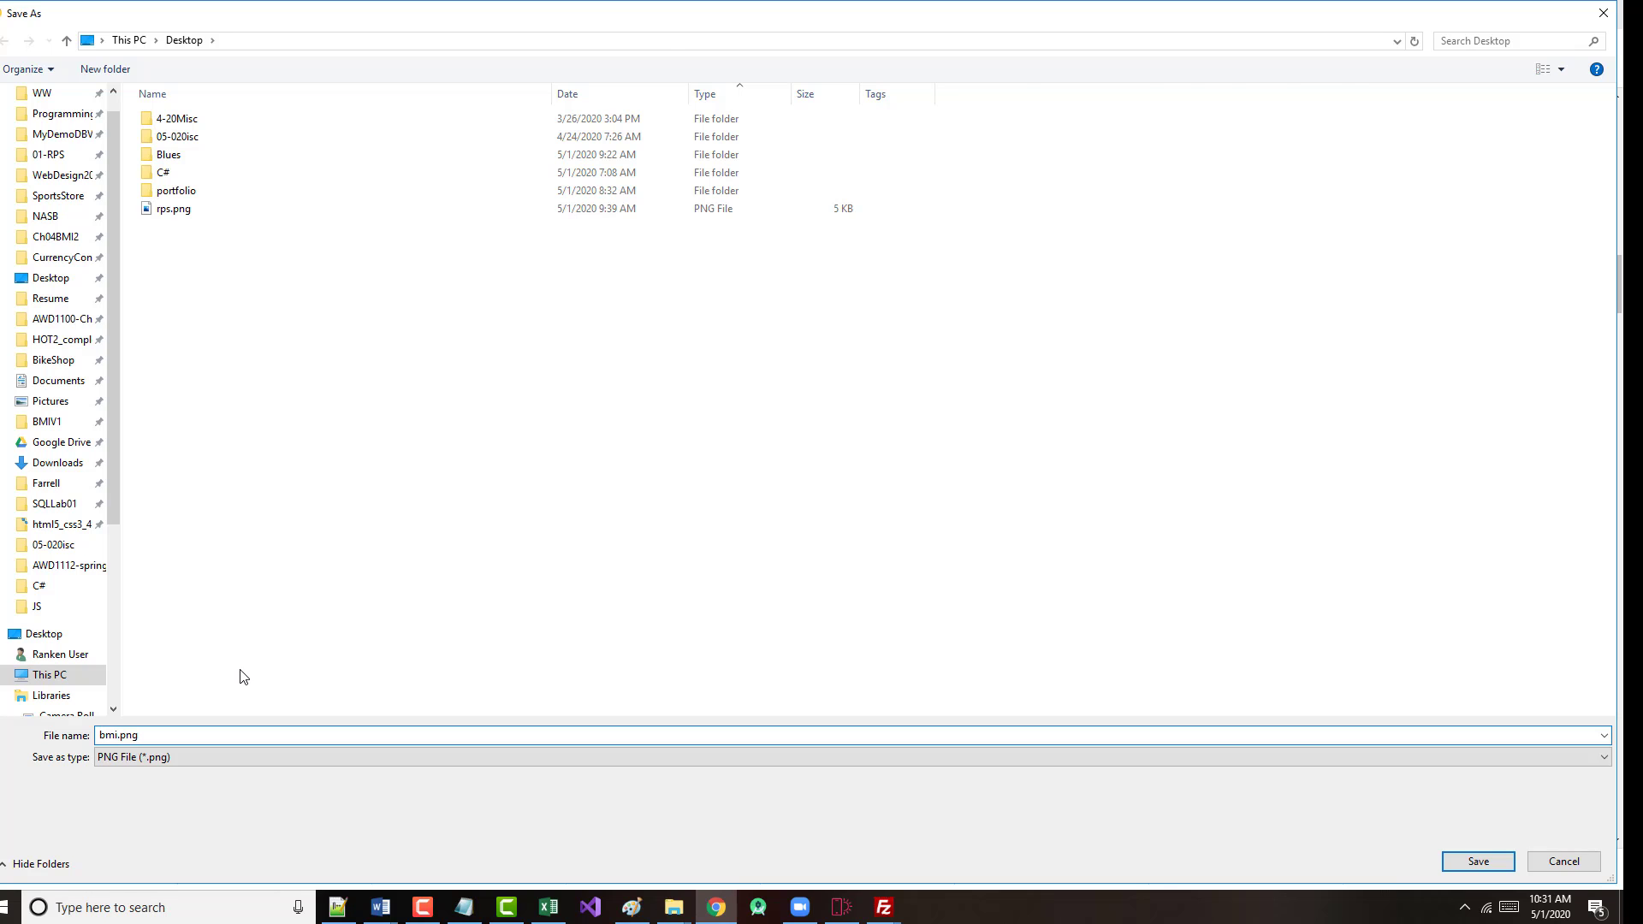
{"action": "key", "text": "Return"}
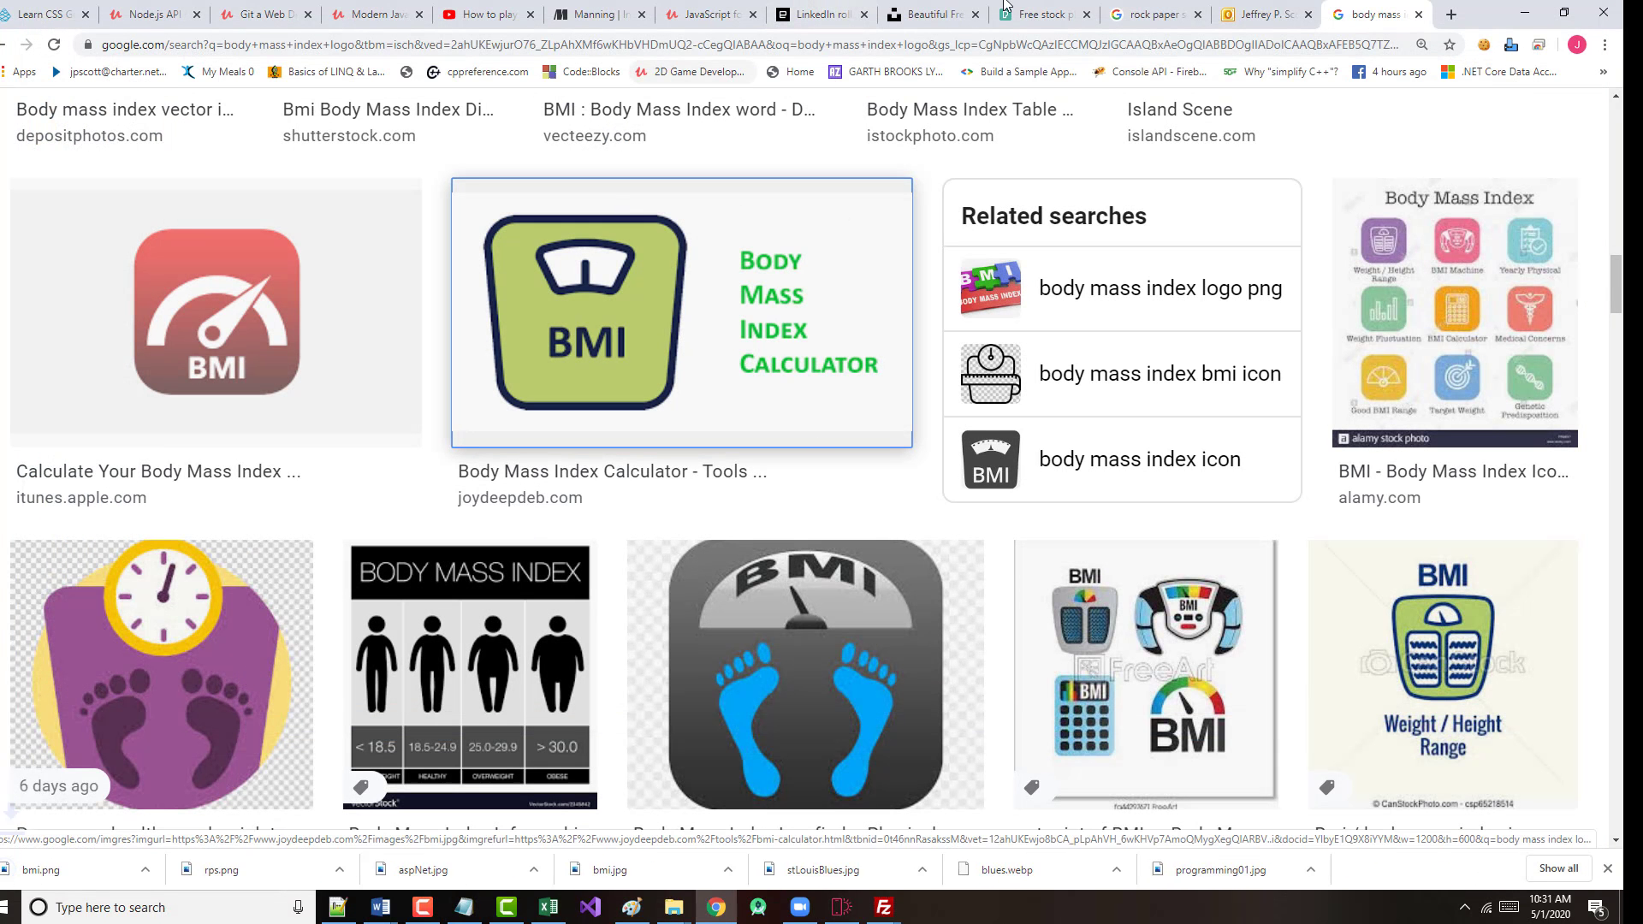
- Switch to Mobirise and replace the image in the C# Programming BMI GUI Application block with bmi.png from the Desktop
{"action": "left_click", "coordinate": [1524, 12]}
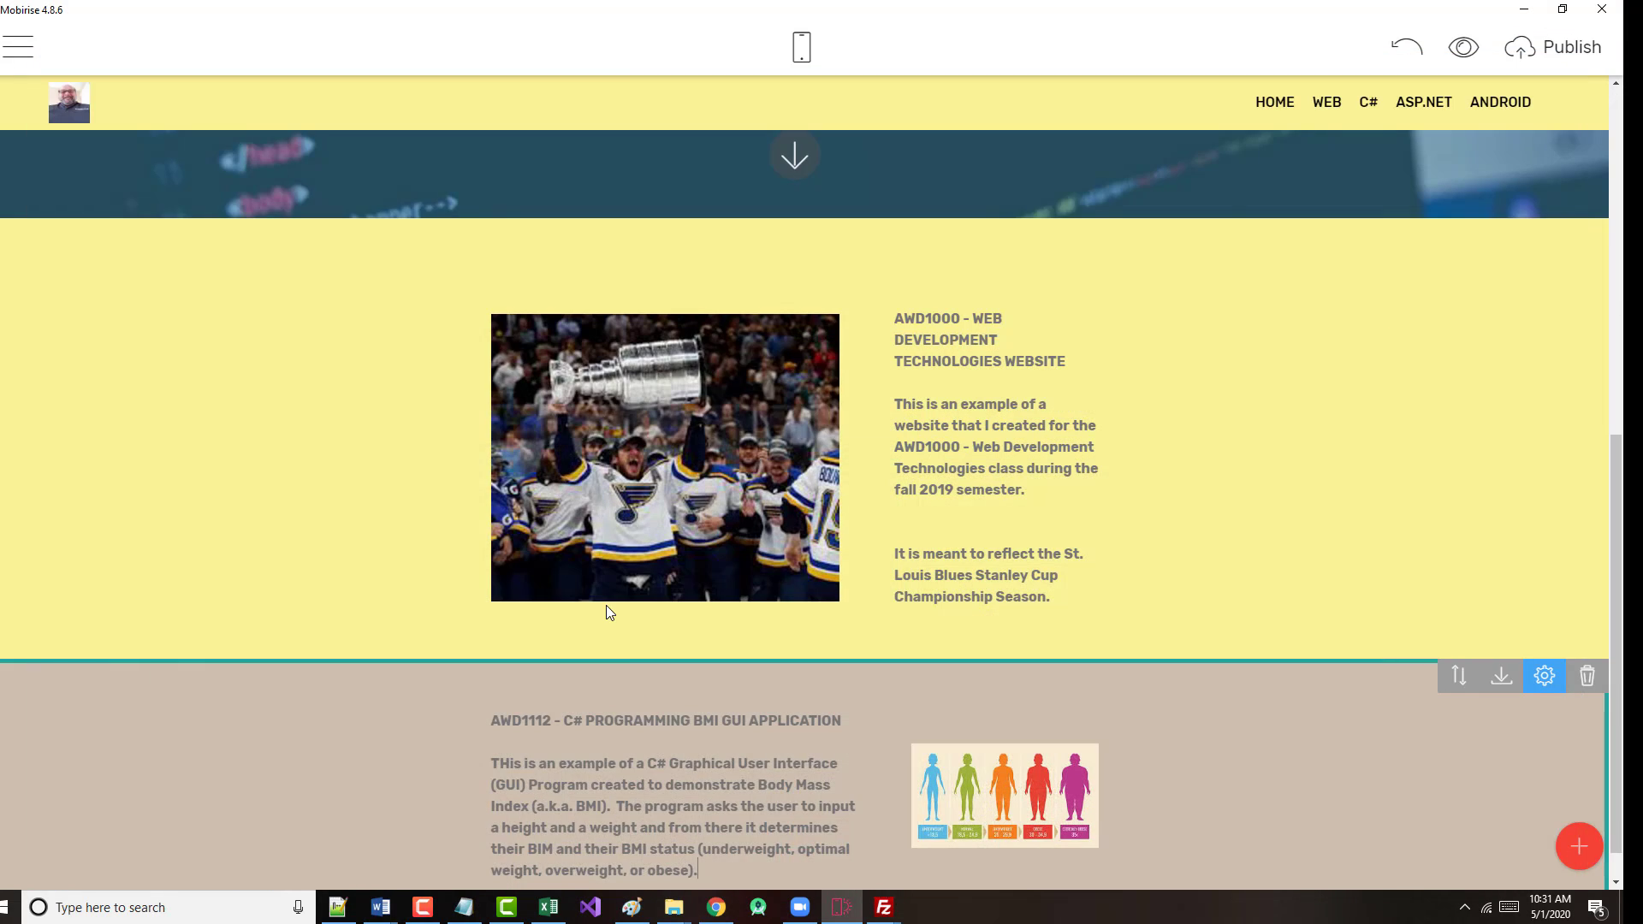
{"action": "scroll", "coordinate": [896, 747], "scroll_direction": "down", "scroll_amount": 1}
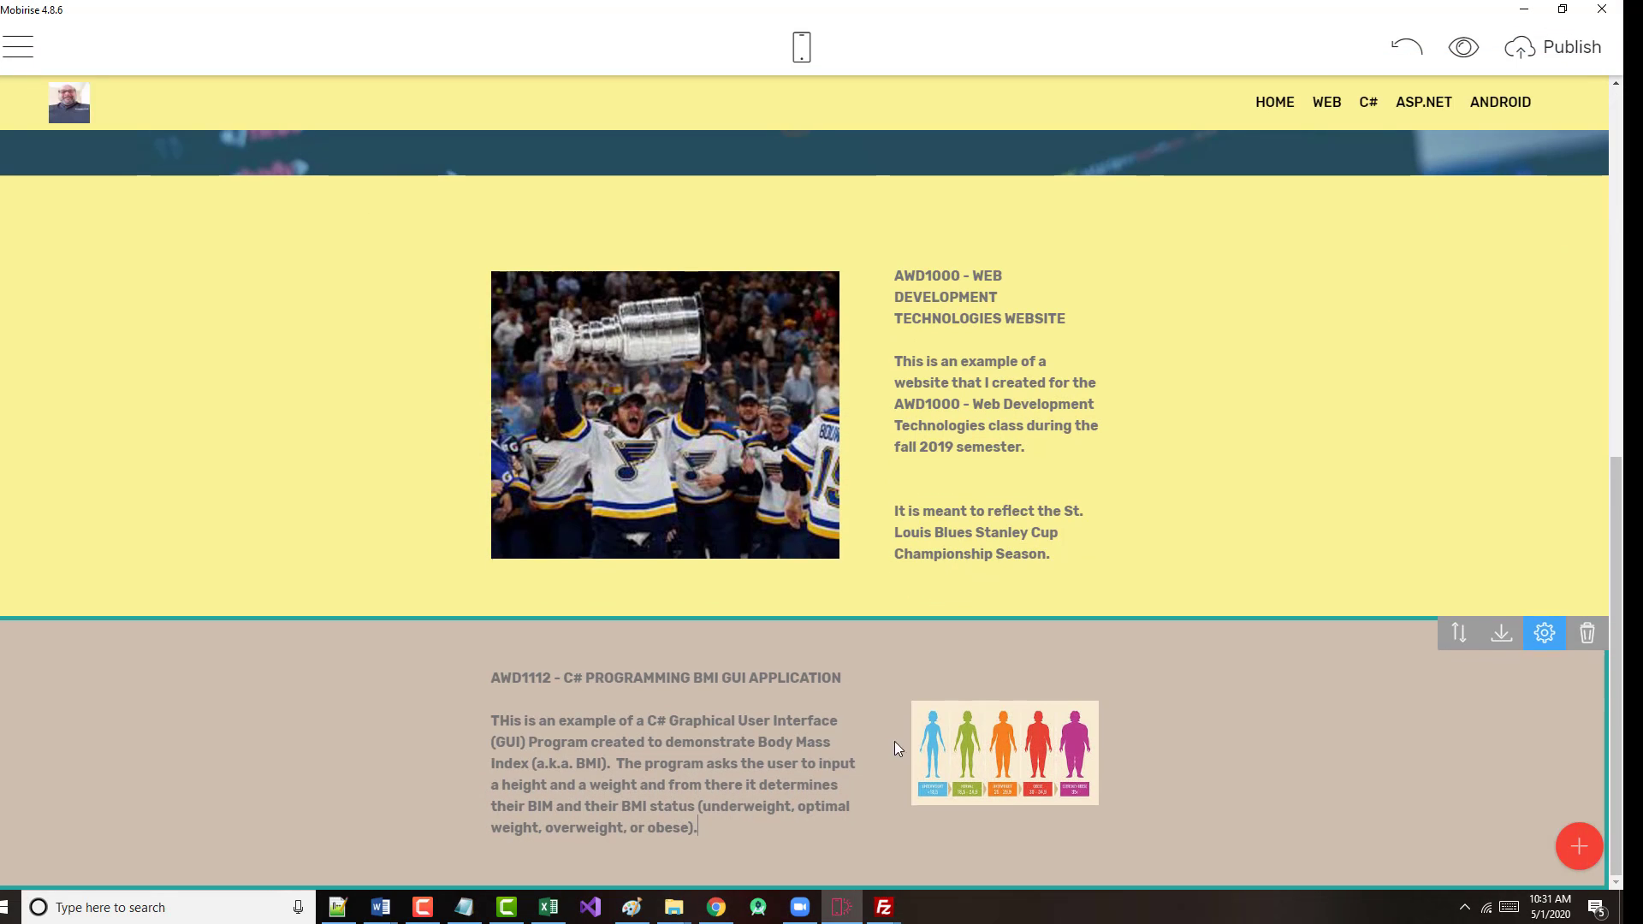
{"action": "left_click", "coordinate": [981, 737]}
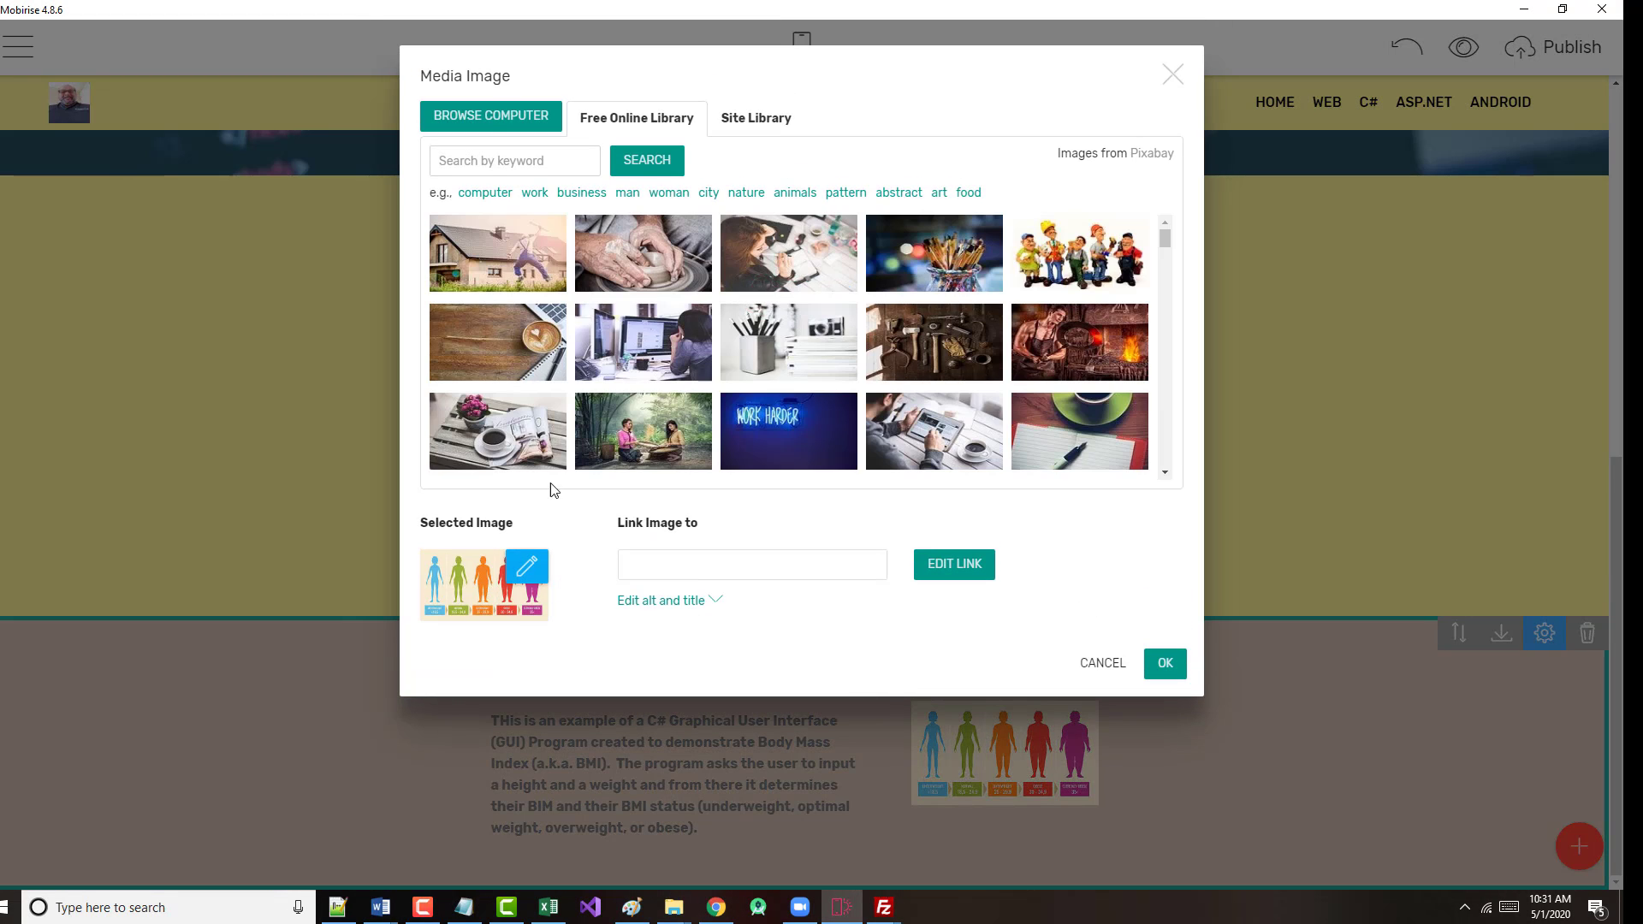
{"action": "left_click", "coordinate": [492, 118]}
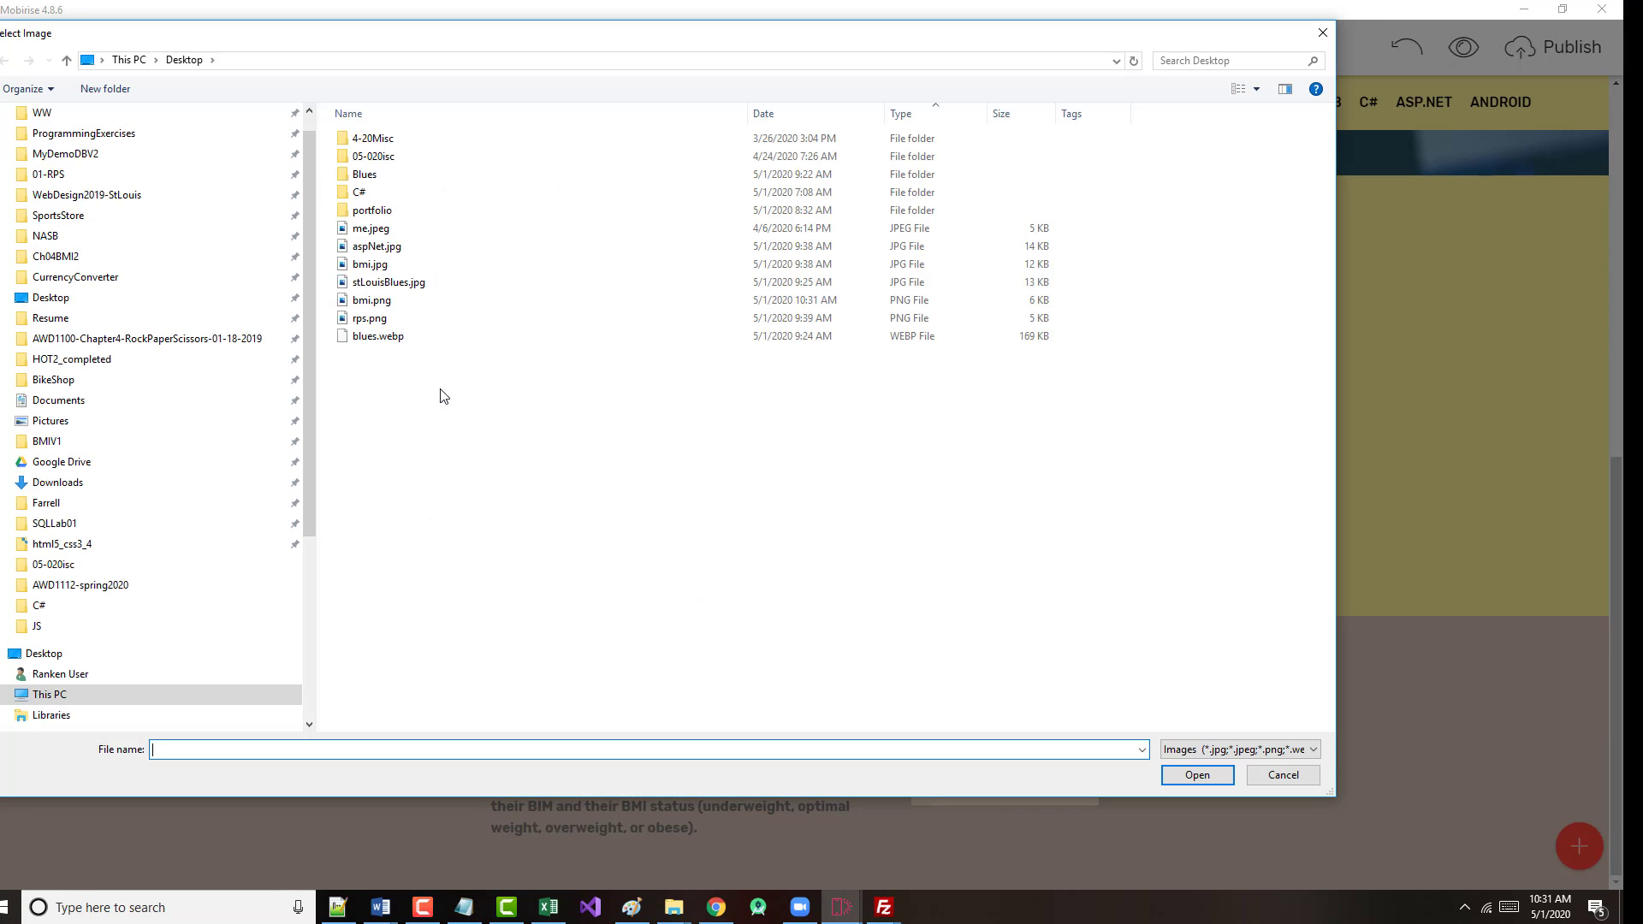
{"action": "left_click", "coordinate": [371, 303]}
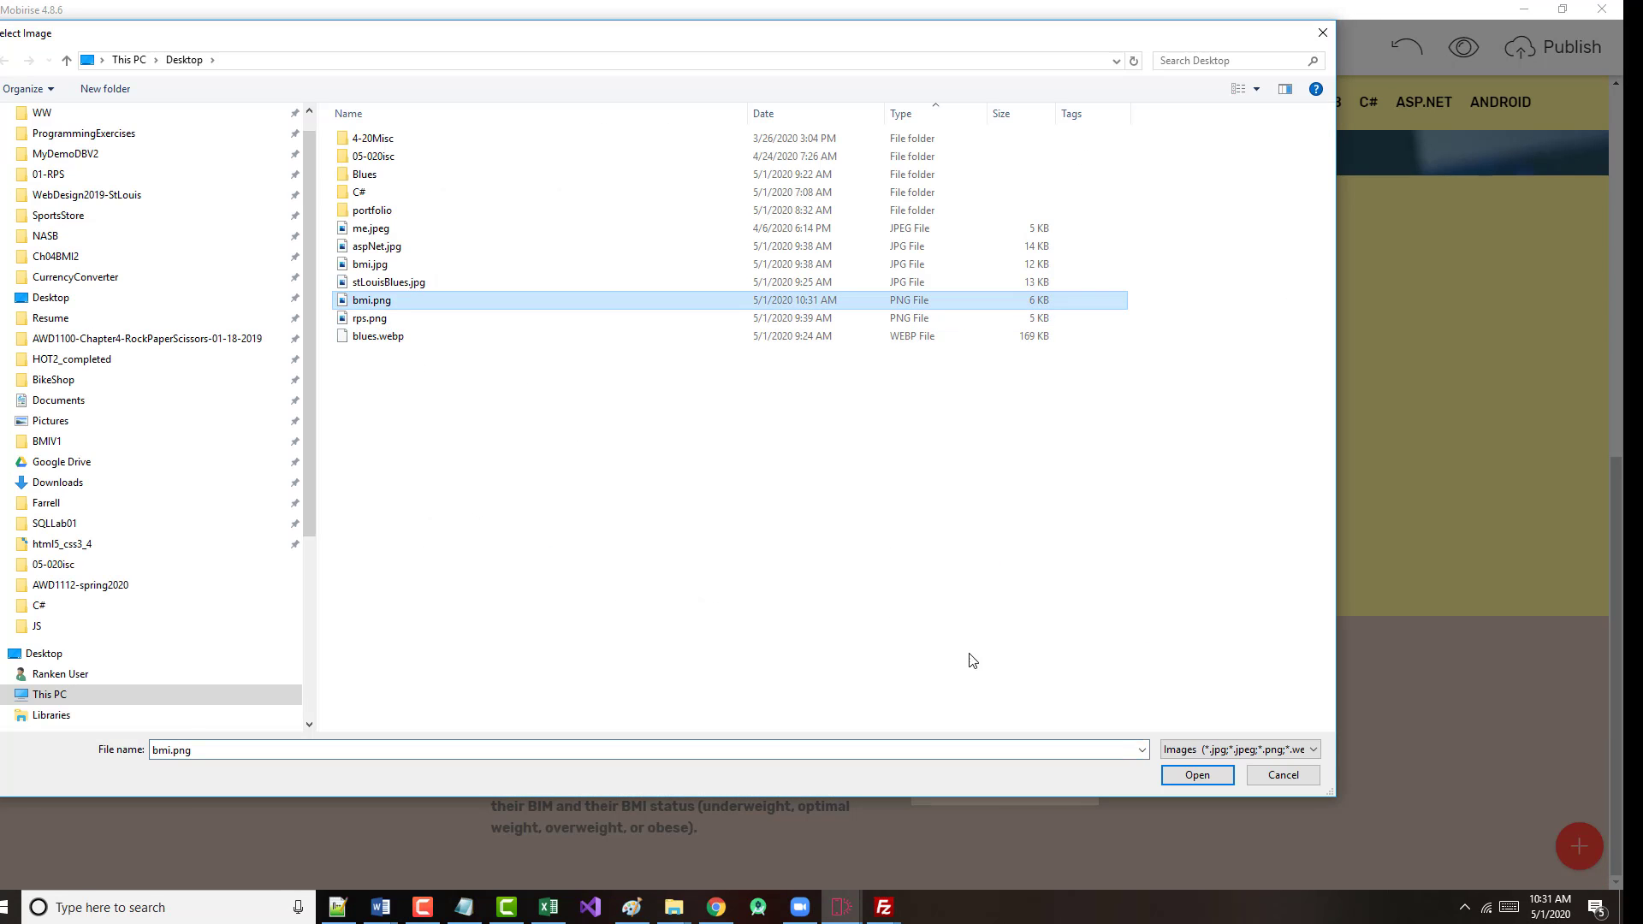
{"action": "left_click", "coordinate": [1189, 777]}
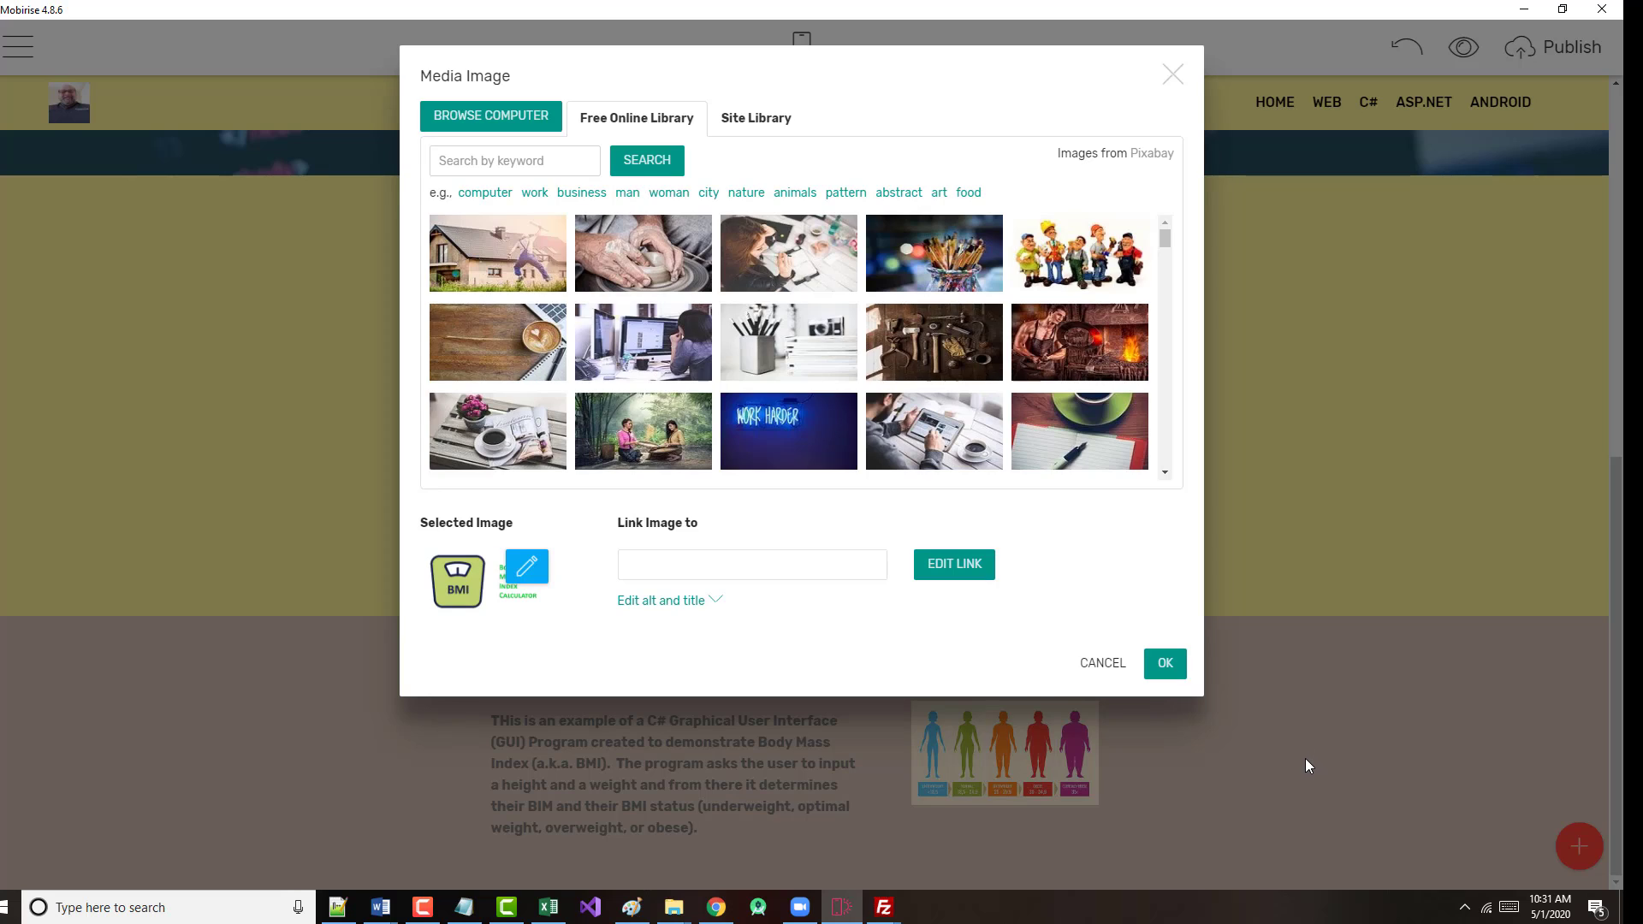
{"action": "left_click", "coordinate": [1164, 664]}
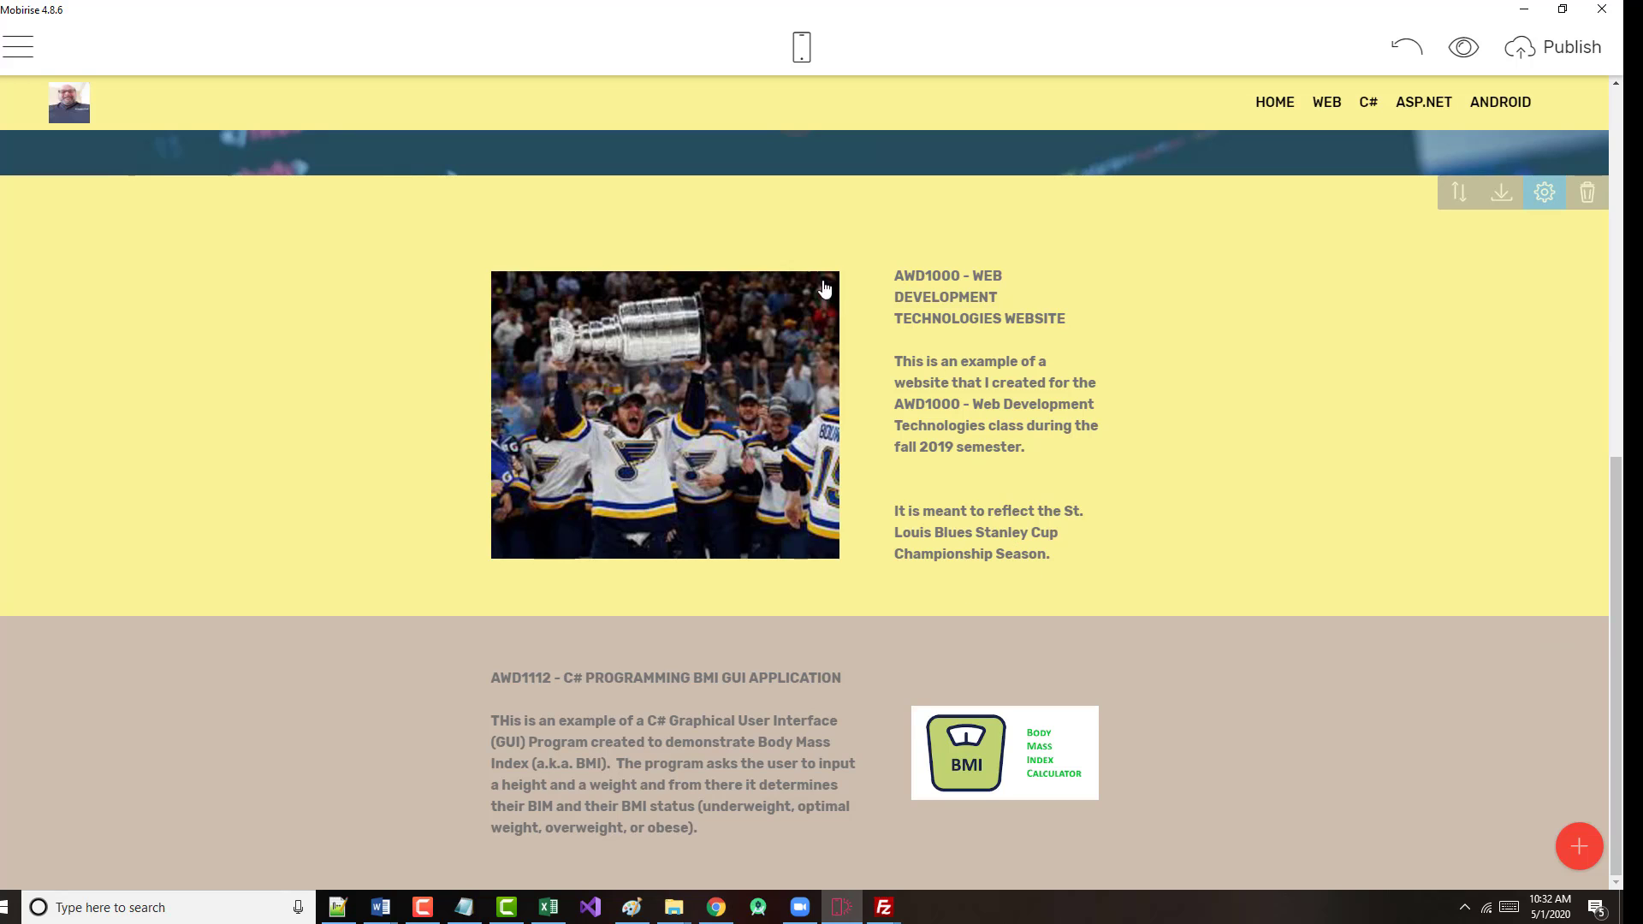
- Minimize Mobirise, the File Explorer search window and the Word resume, and return to the start of the BMI image results in Chrome
{"action": "left_click", "coordinate": [1526, 12]}
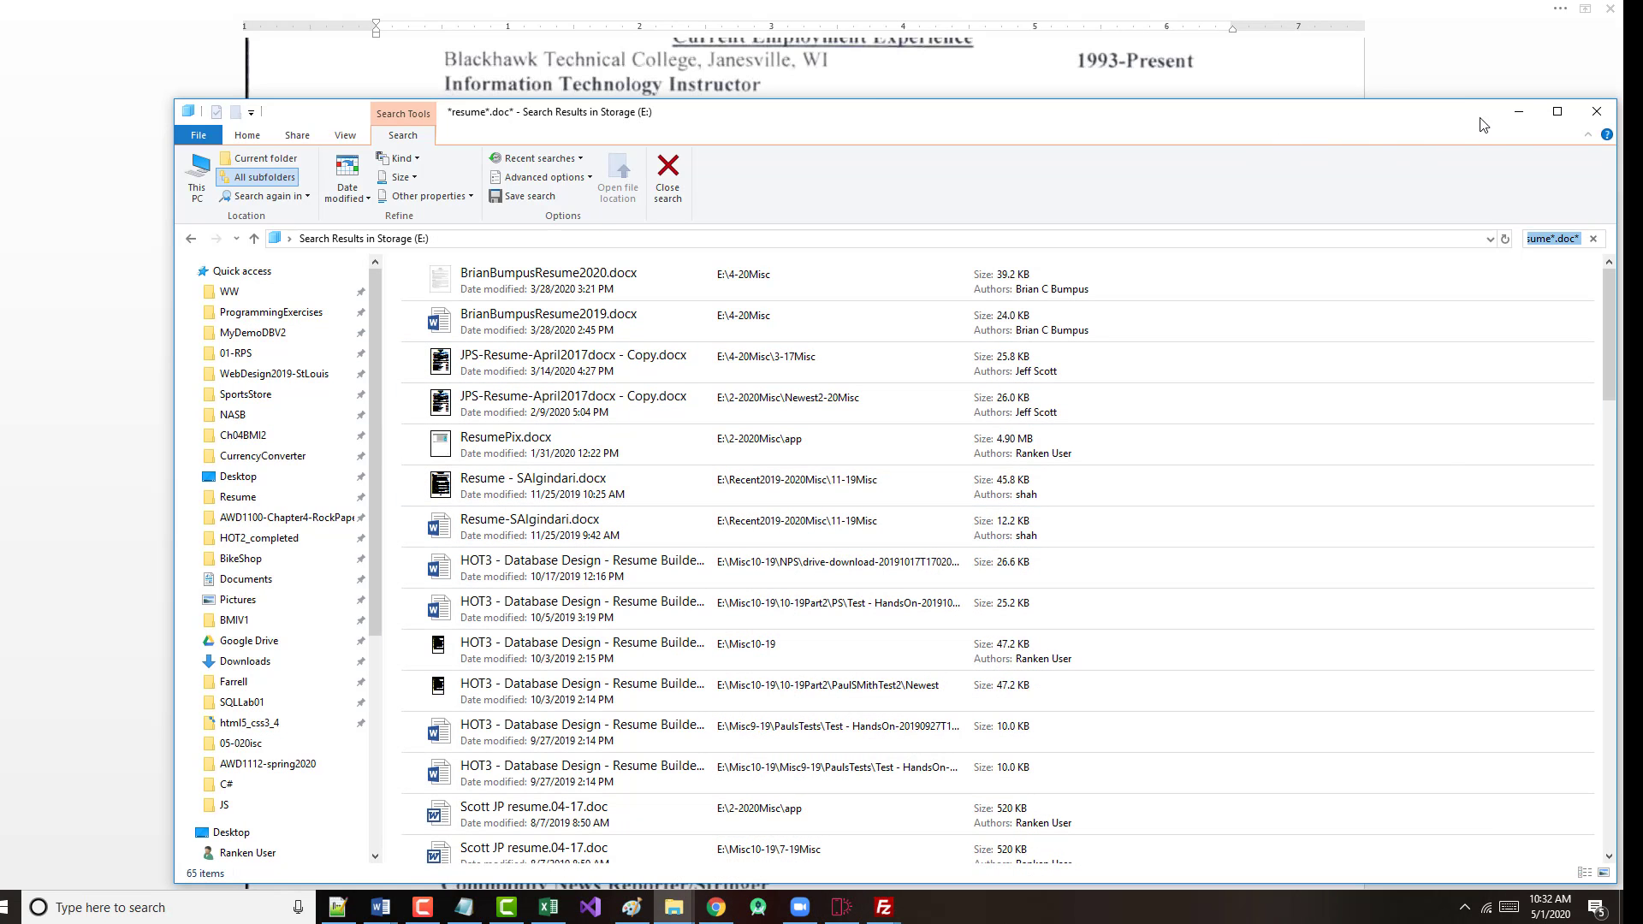
{"action": "left_click", "coordinate": [1519, 111]}
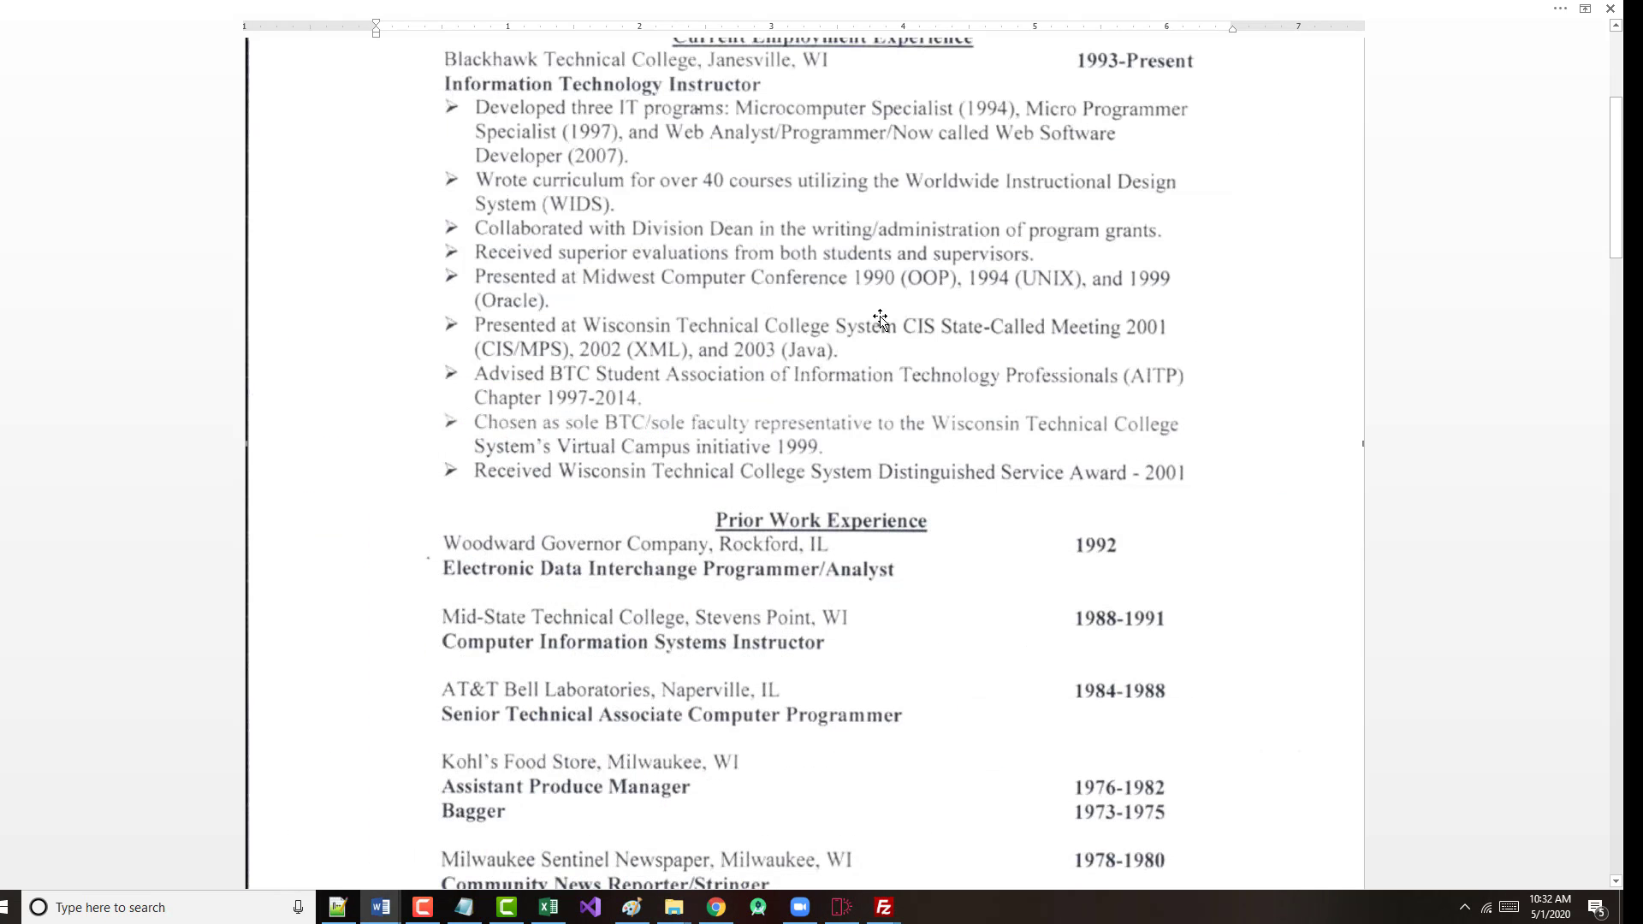
{"action": "left_click", "coordinate": [1558, 10]}
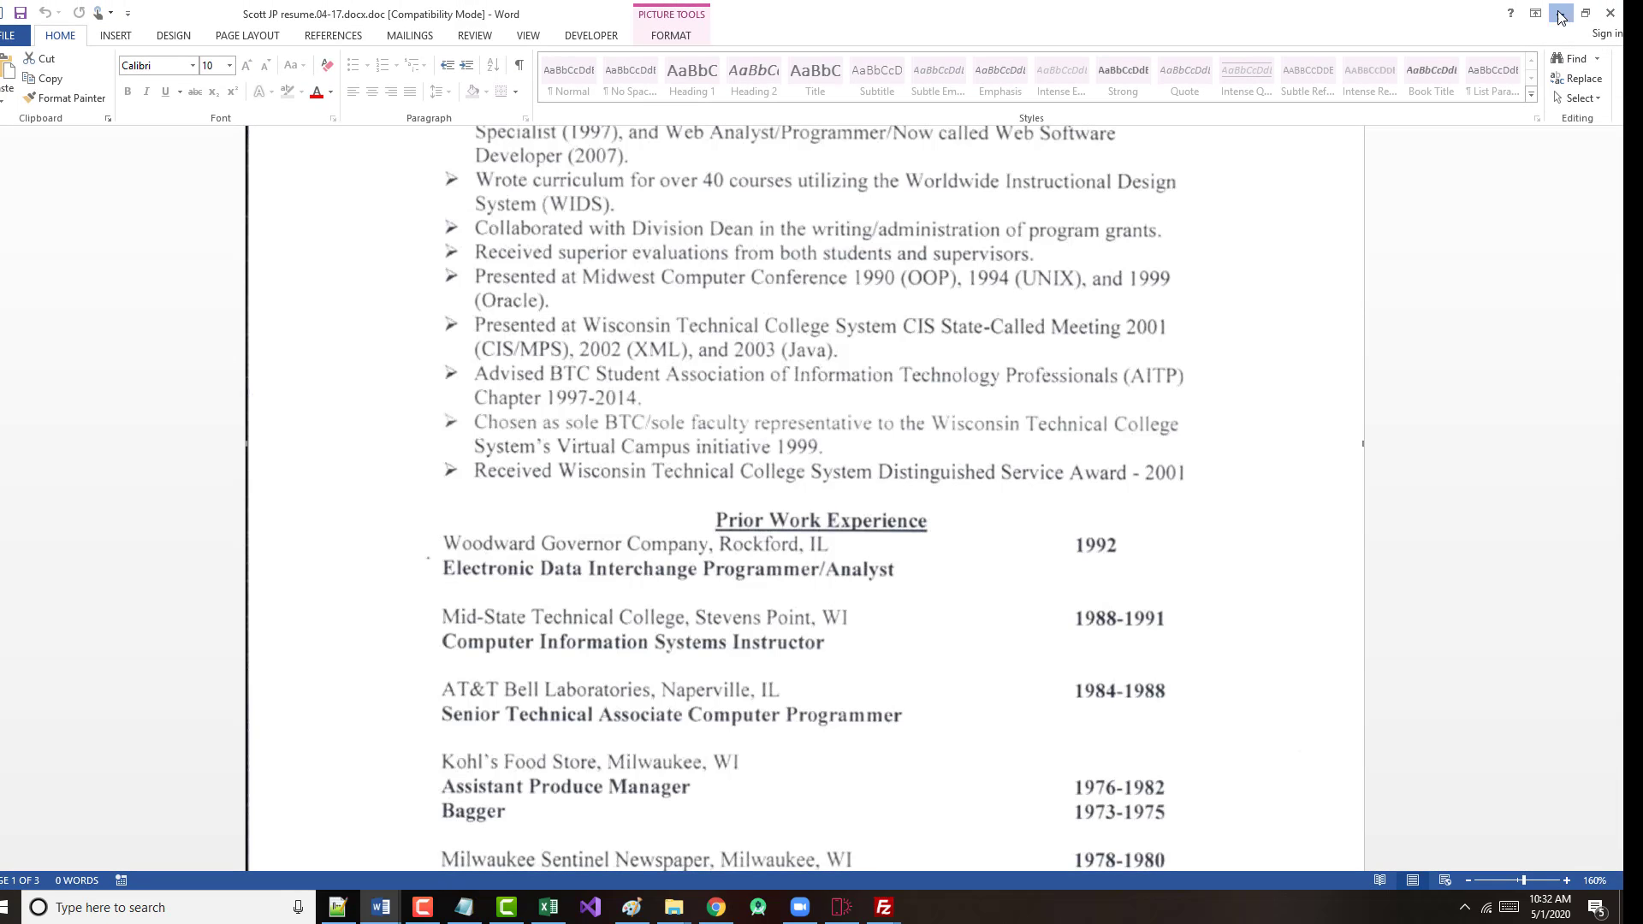
{"action": "left_click", "coordinate": [1559, 15]}
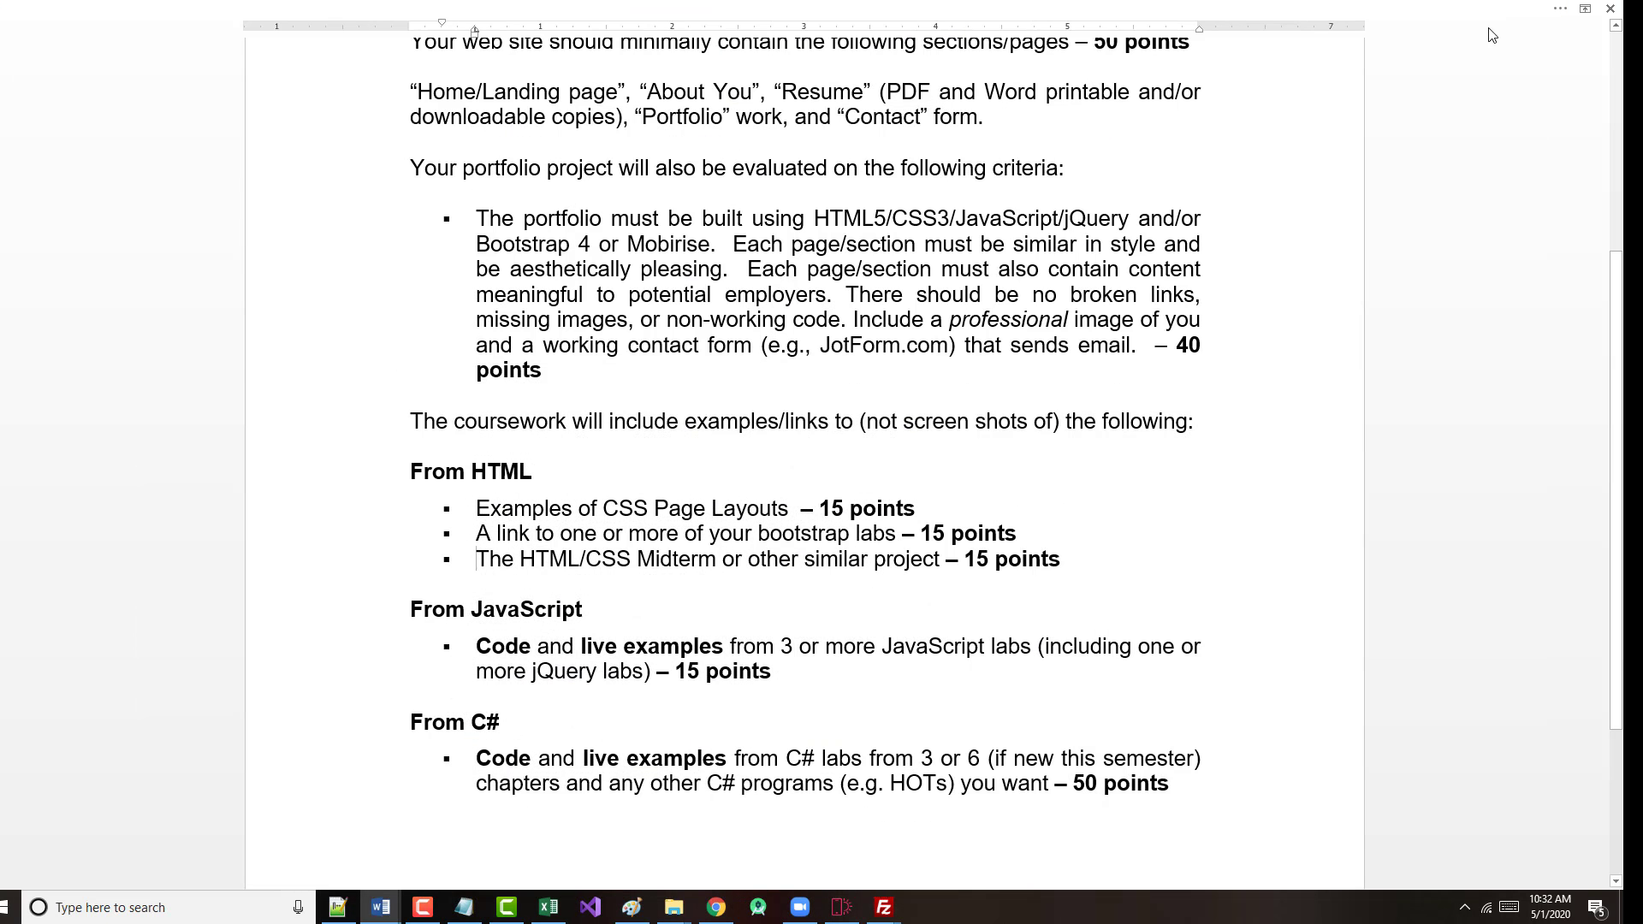
{"action": "left_click", "coordinate": [716, 906]}
{"action": "scroll", "coordinate": [736, 472], "scroll_direction": "down", "scroll_amount": 4}
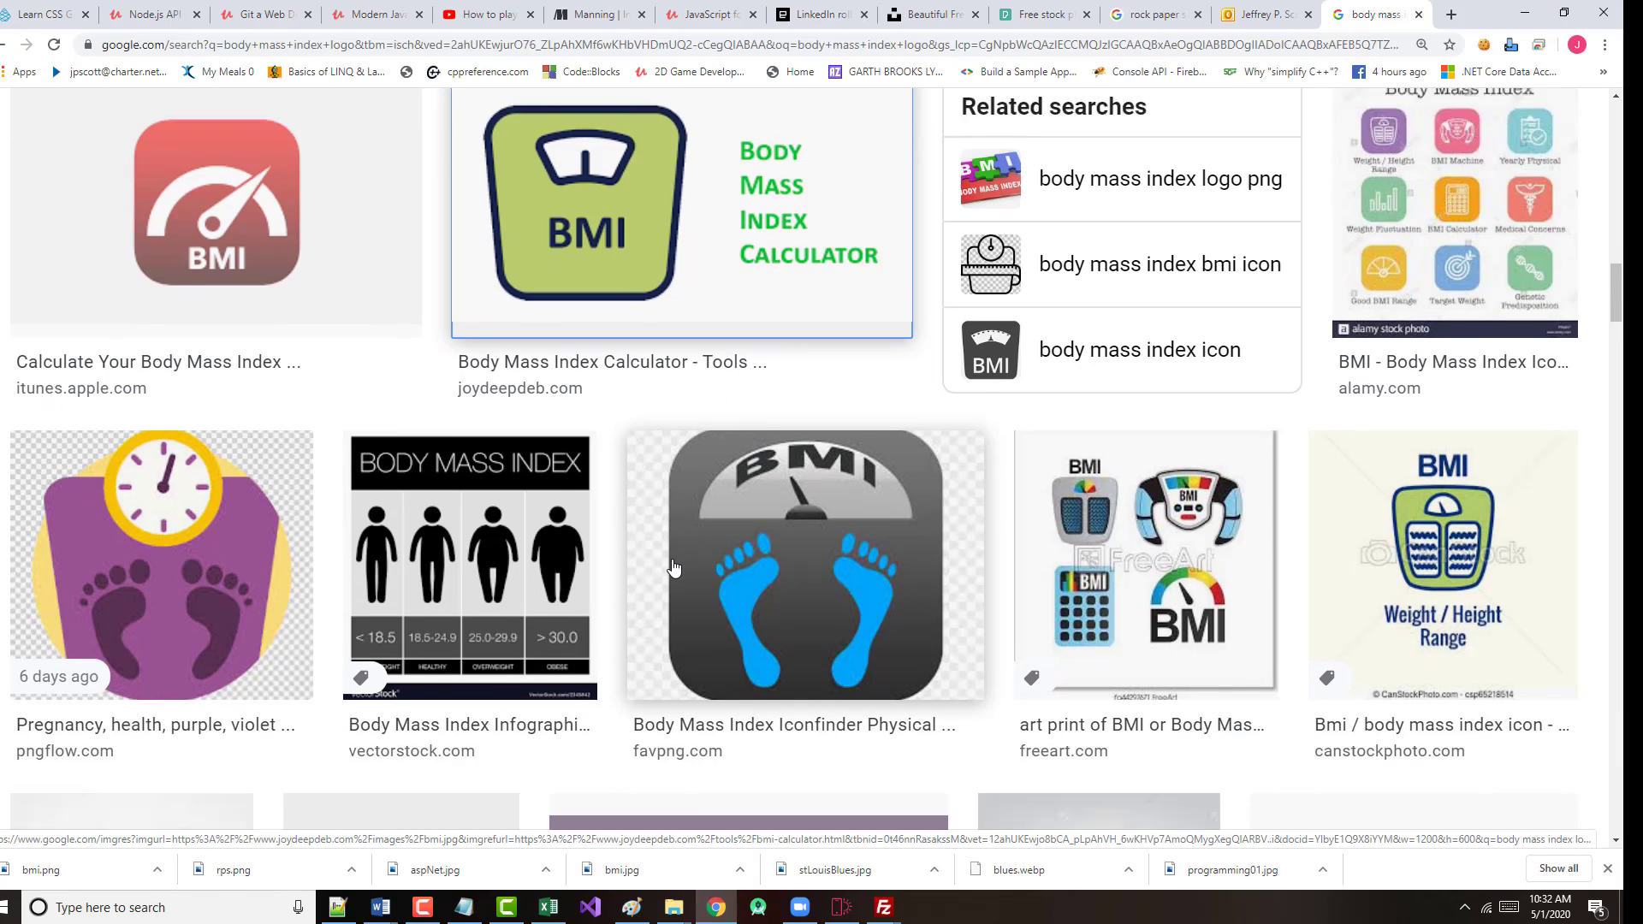
{"action": "scroll", "coordinate": [536, 419], "scroll_direction": "up", "scroll_amount": 5}
{"action": "scroll", "coordinate": [537, 419], "scroll_direction": "up", "scroll_amount": 13}
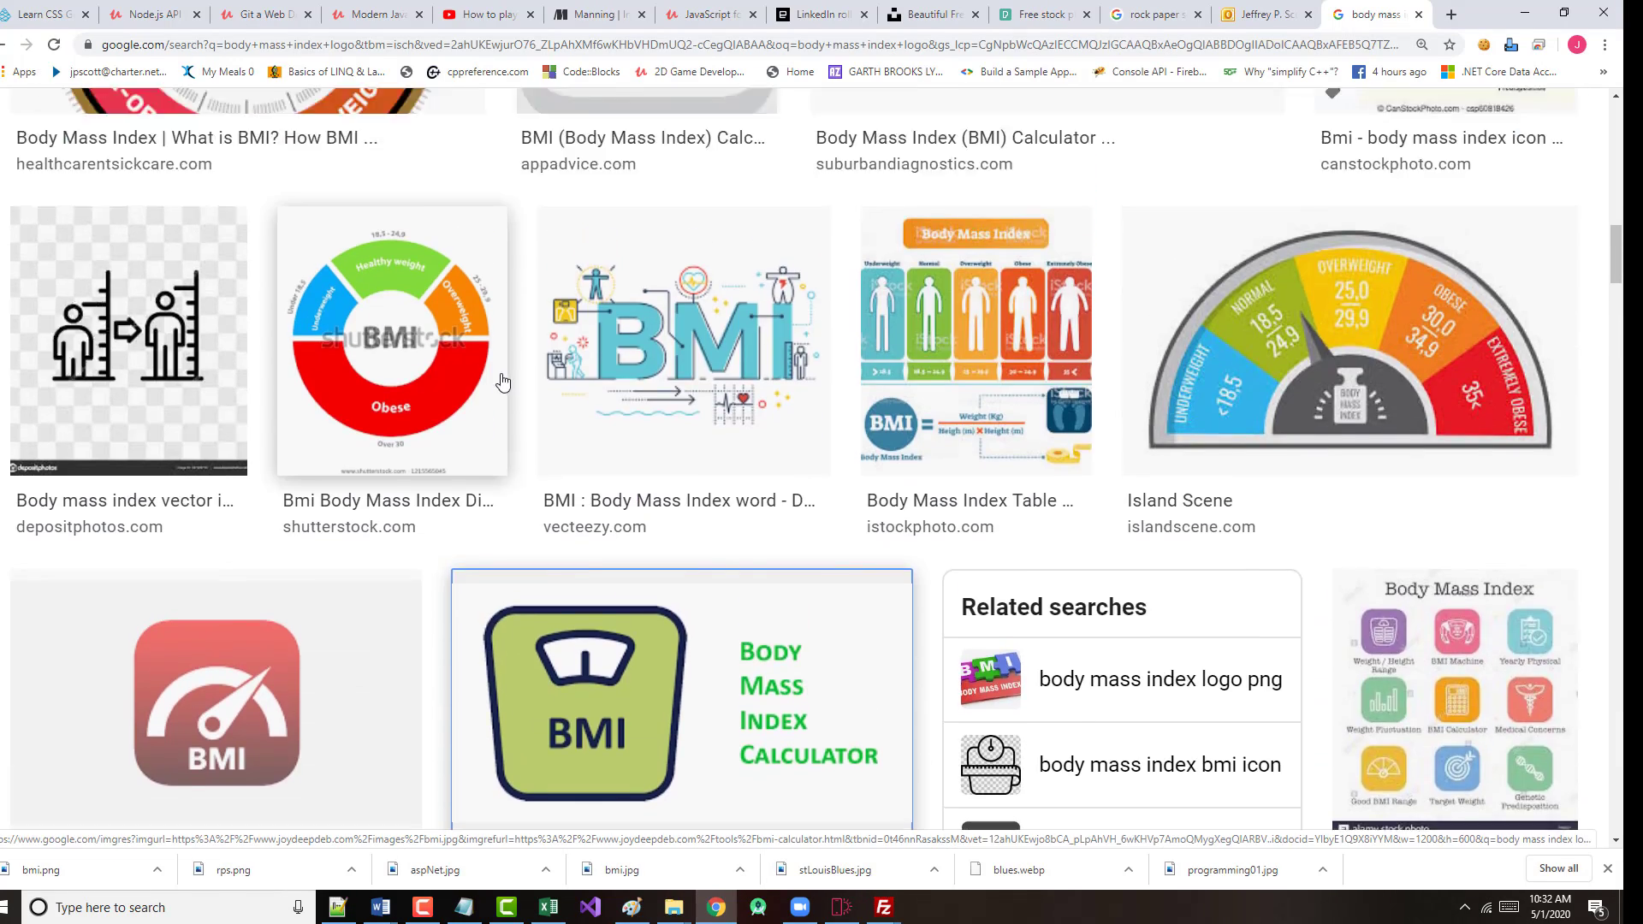
{"action": "scroll", "coordinate": [548, 366], "scroll_direction": "up", "scroll_amount": 10}
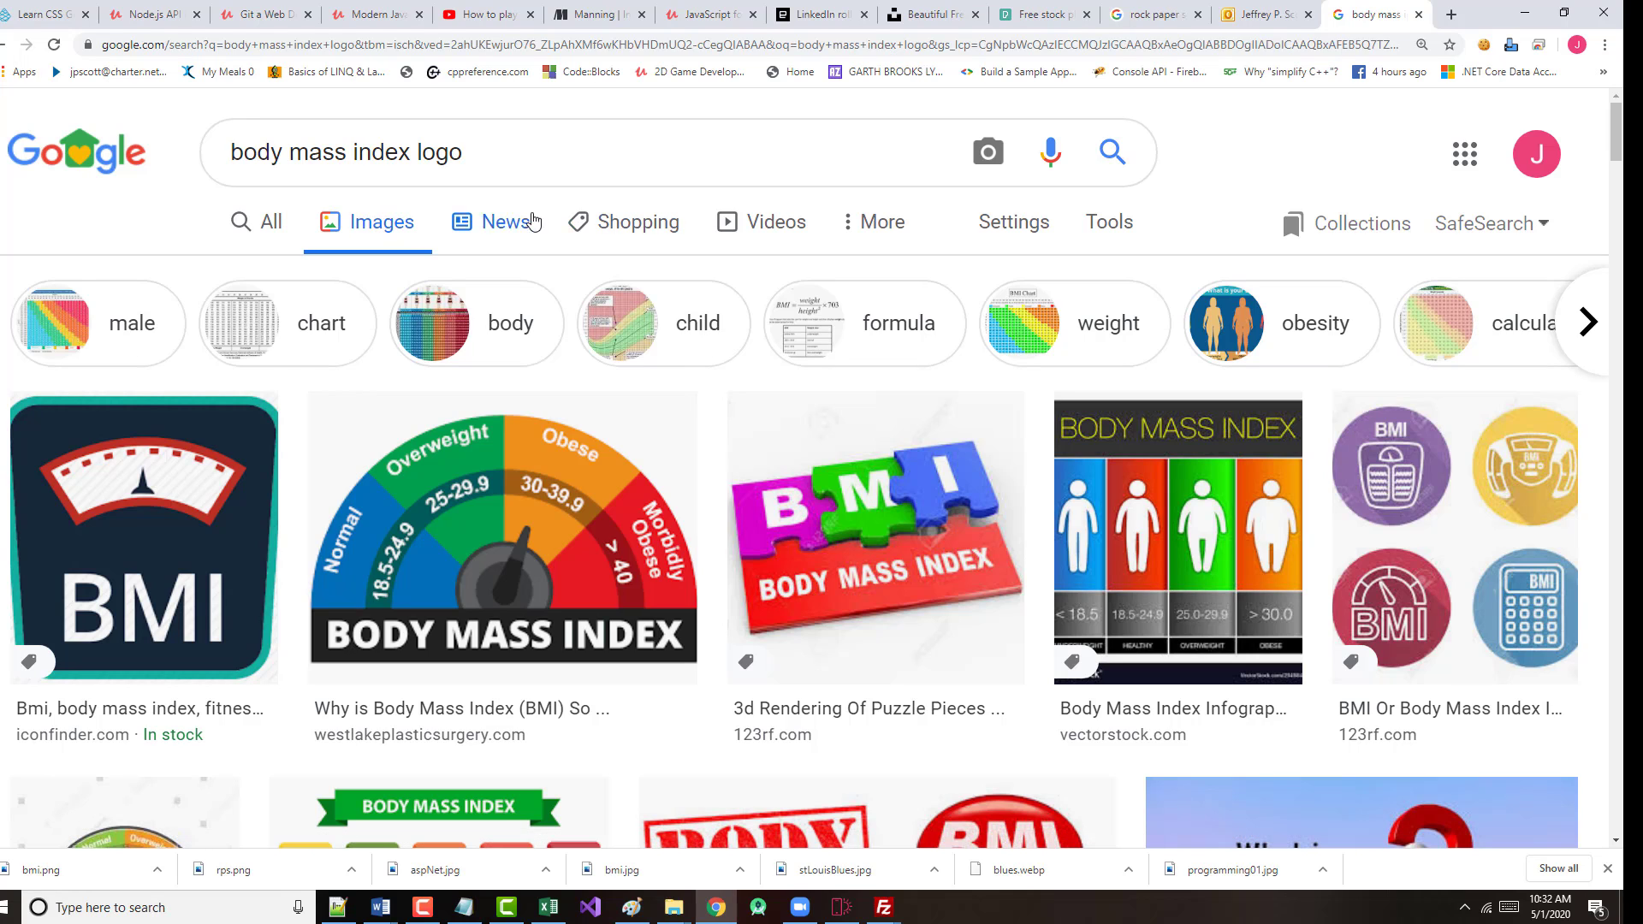
- Rerun the "body mass index logo" image search and look over its first rows of results
{"action": "left_click", "coordinate": [989, 154]}
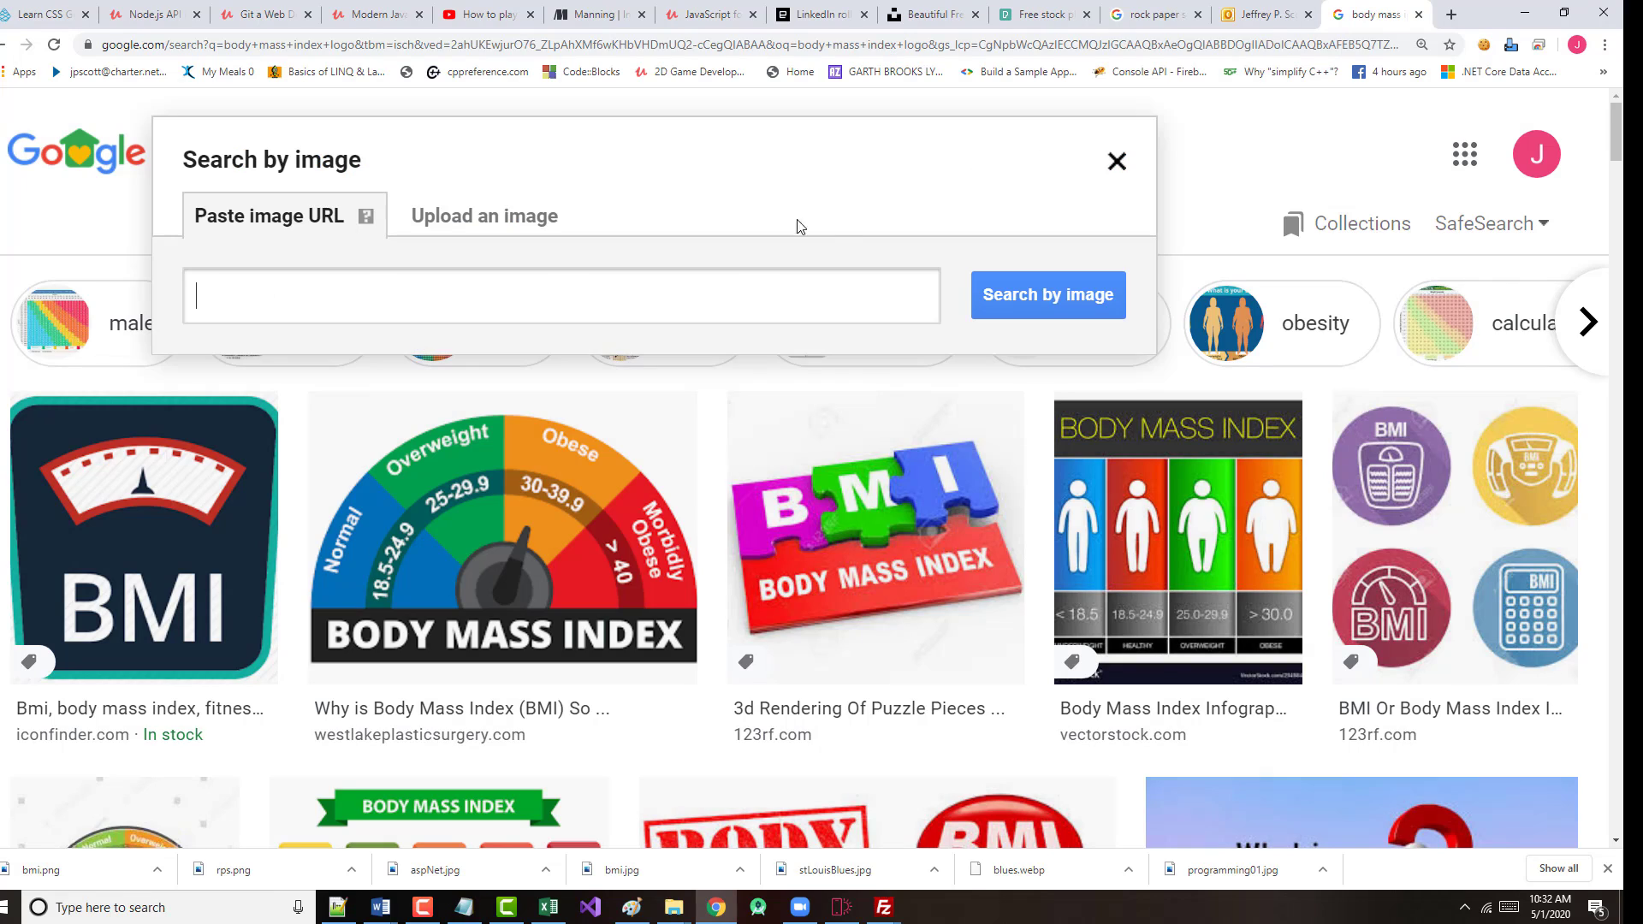
{"action": "left_click", "coordinate": [1116, 161]}
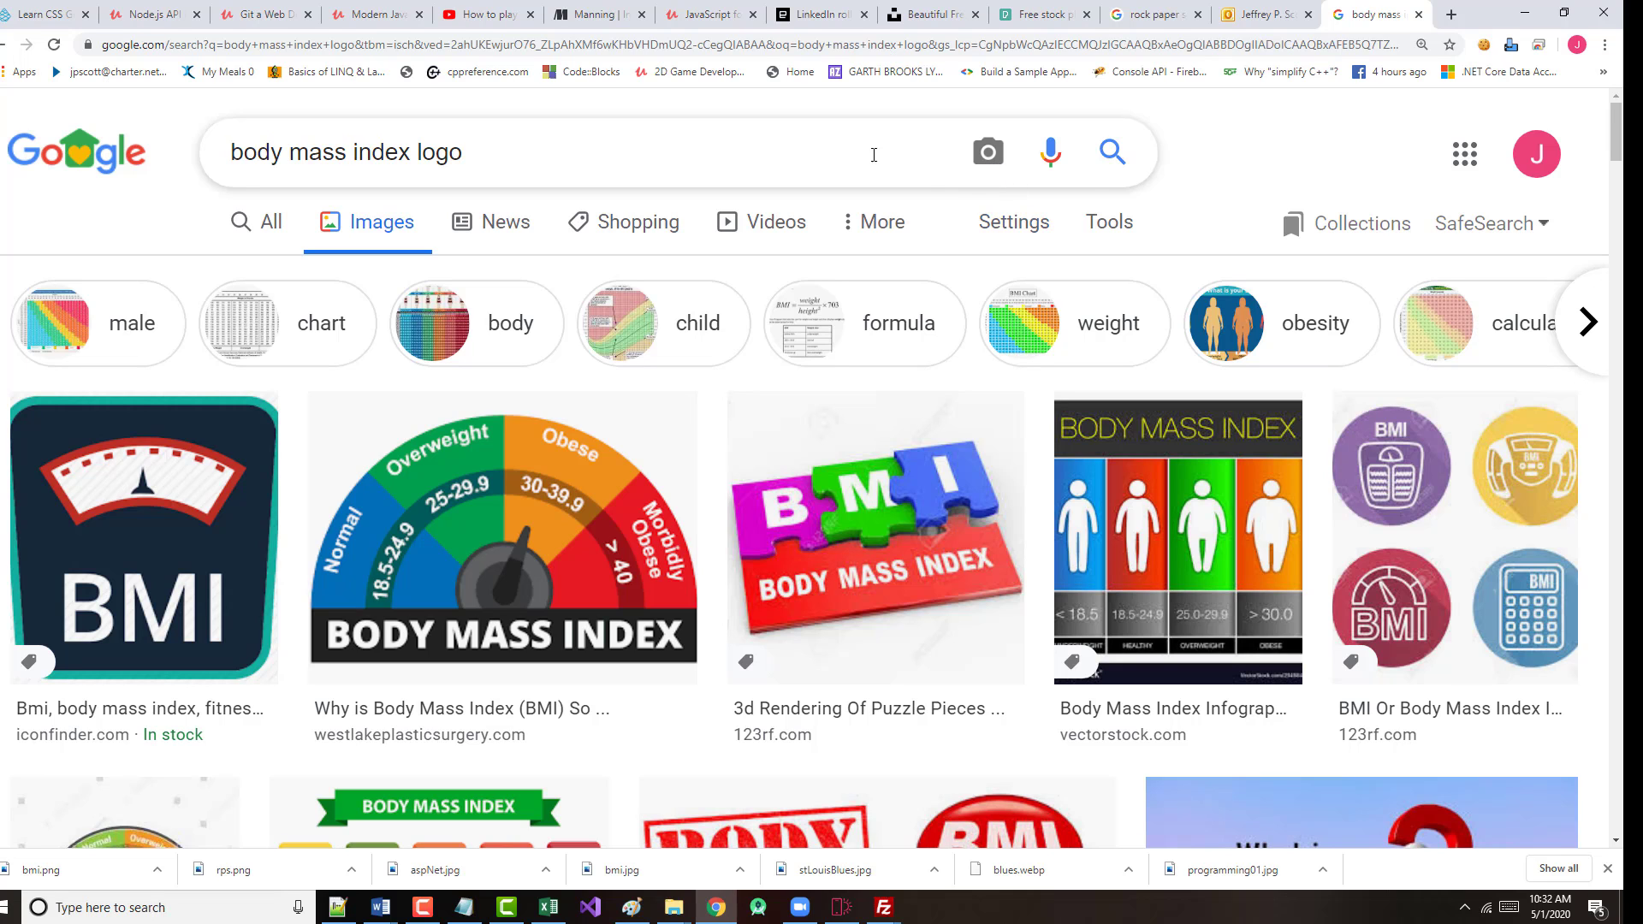
{"action": "left_click", "coordinate": [1109, 161]}
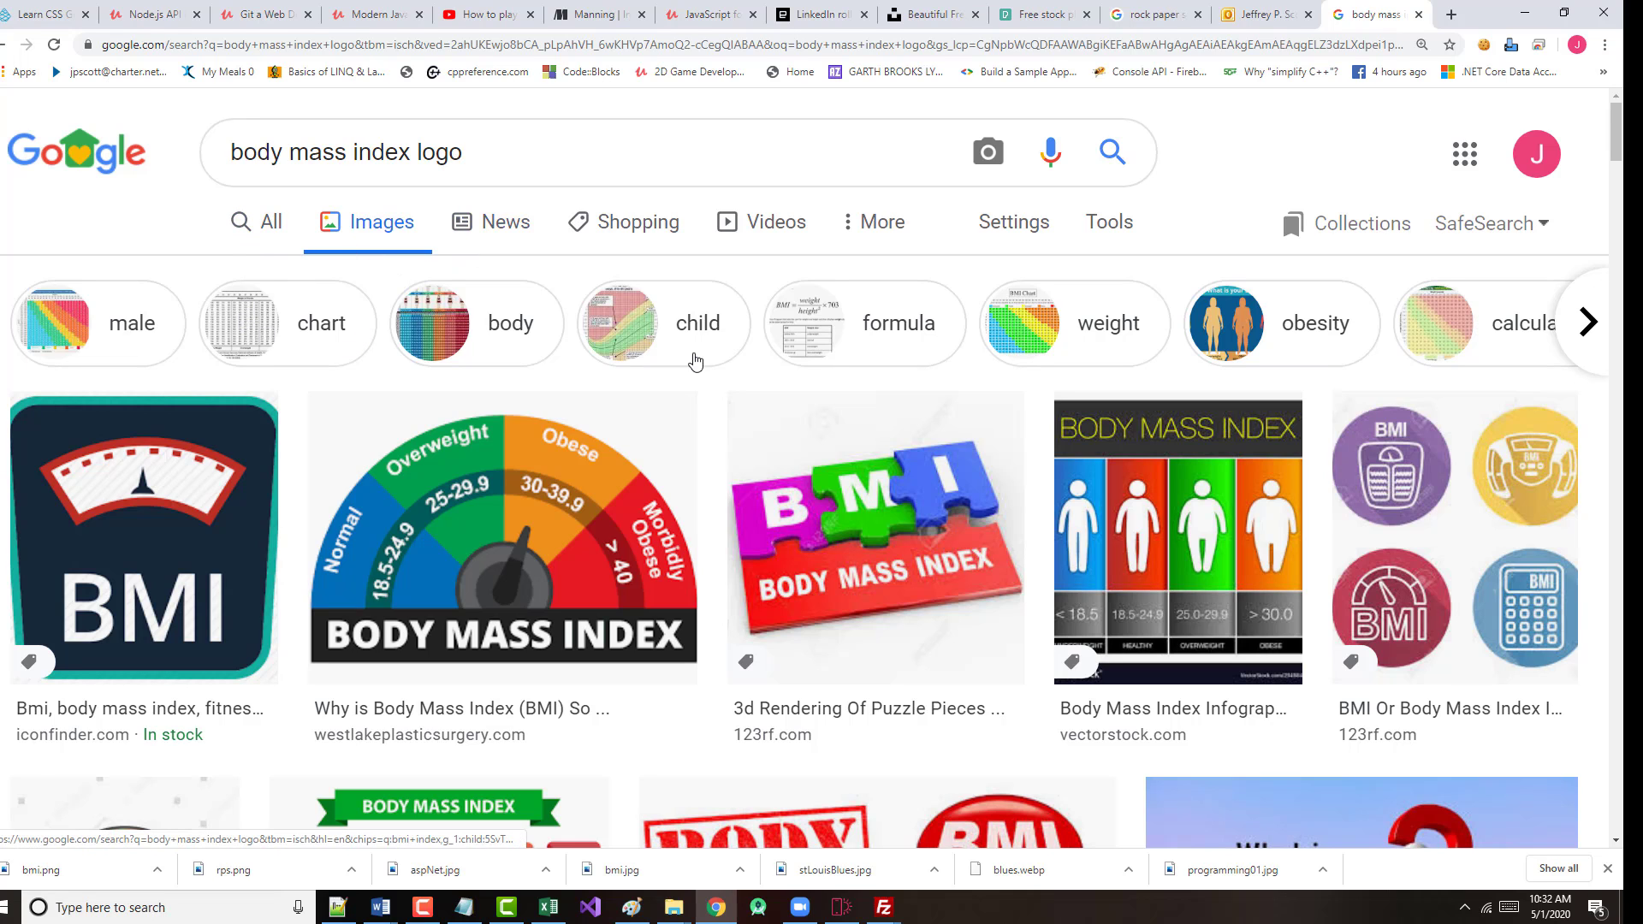
{"action": "scroll", "coordinate": [564, 360], "scroll_direction": "down", "scroll_amount": 2}
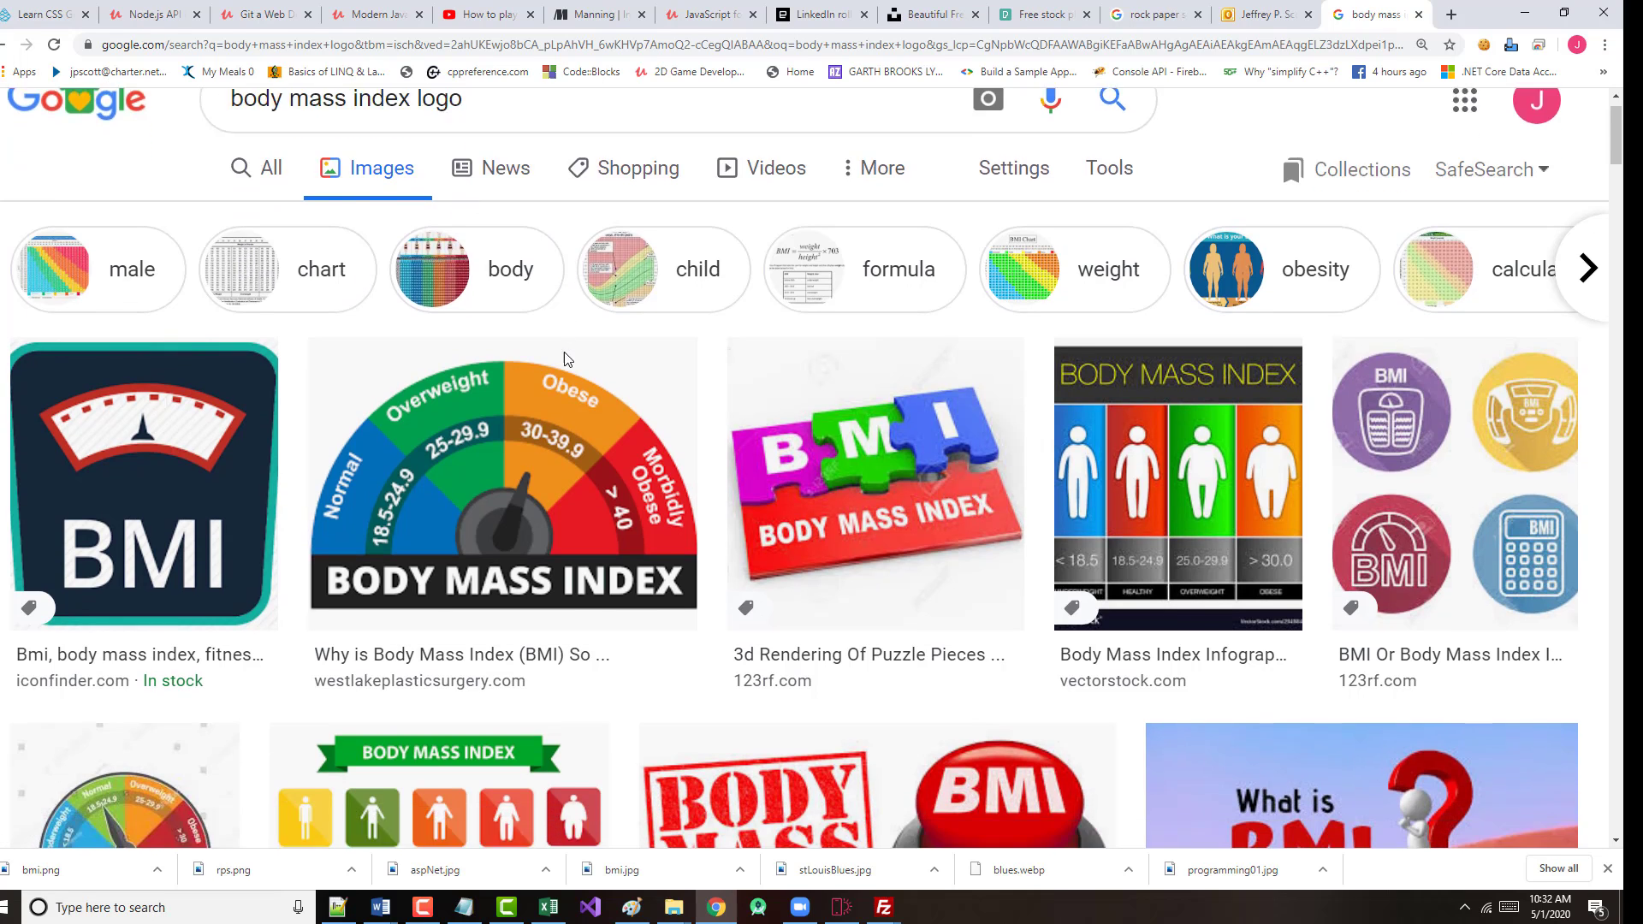
{"action": "scroll", "coordinate": [565, 360], "scroll_direction": "down", "scroll_amount": 5}
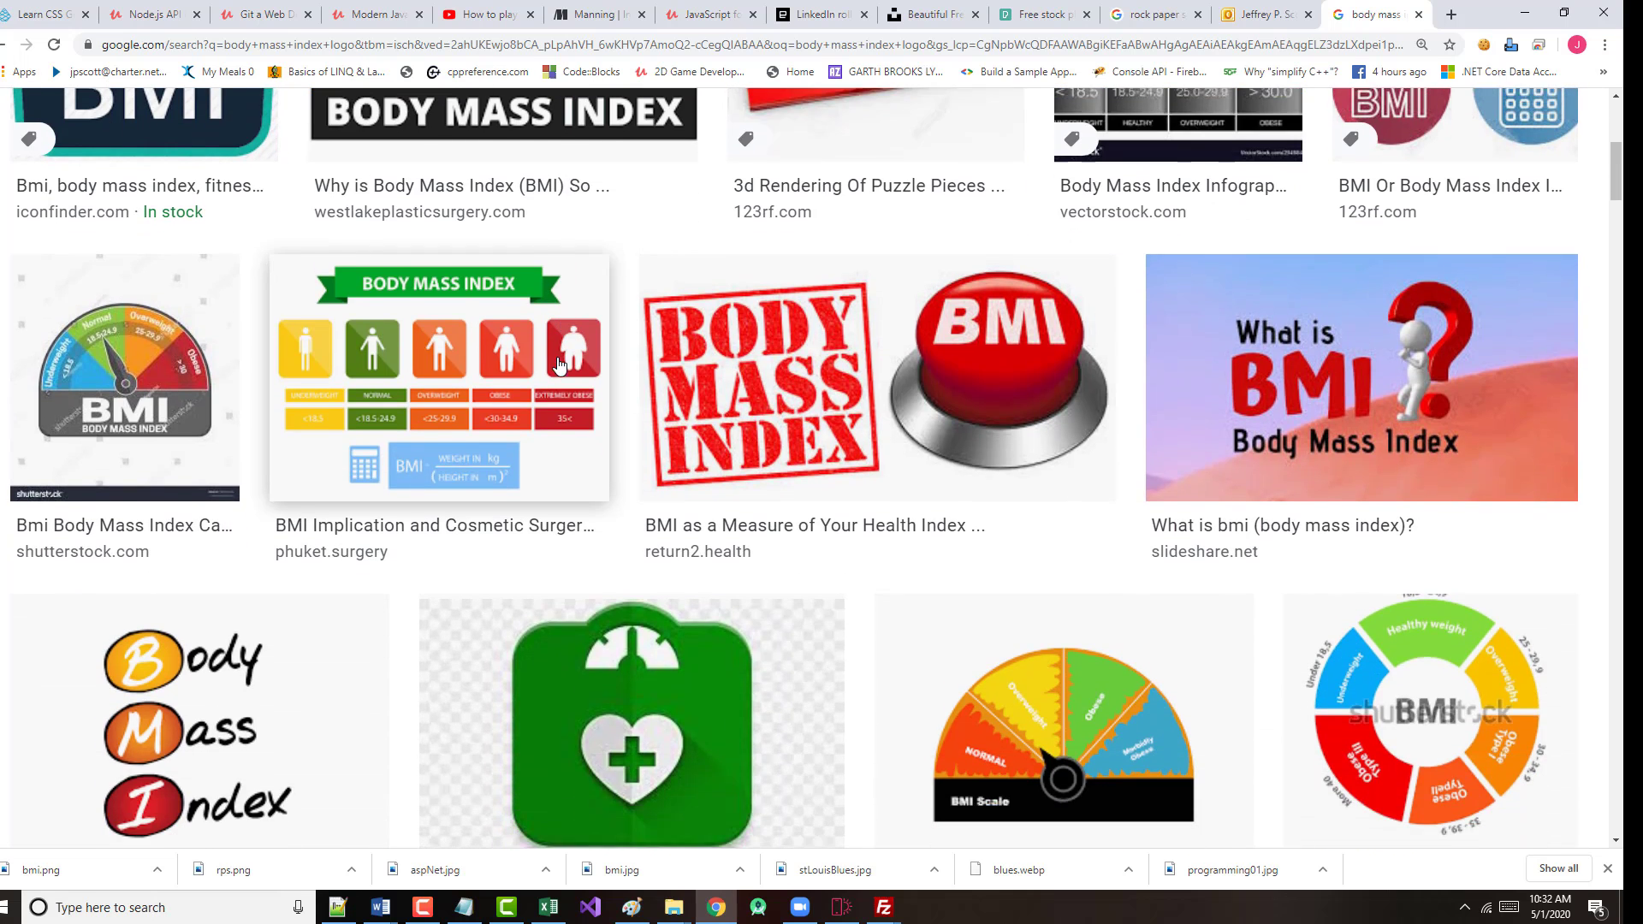
{"action": "scroll", "coordinate": [558, 366], "scroll_direction": "up", "scroll_amount": 6}
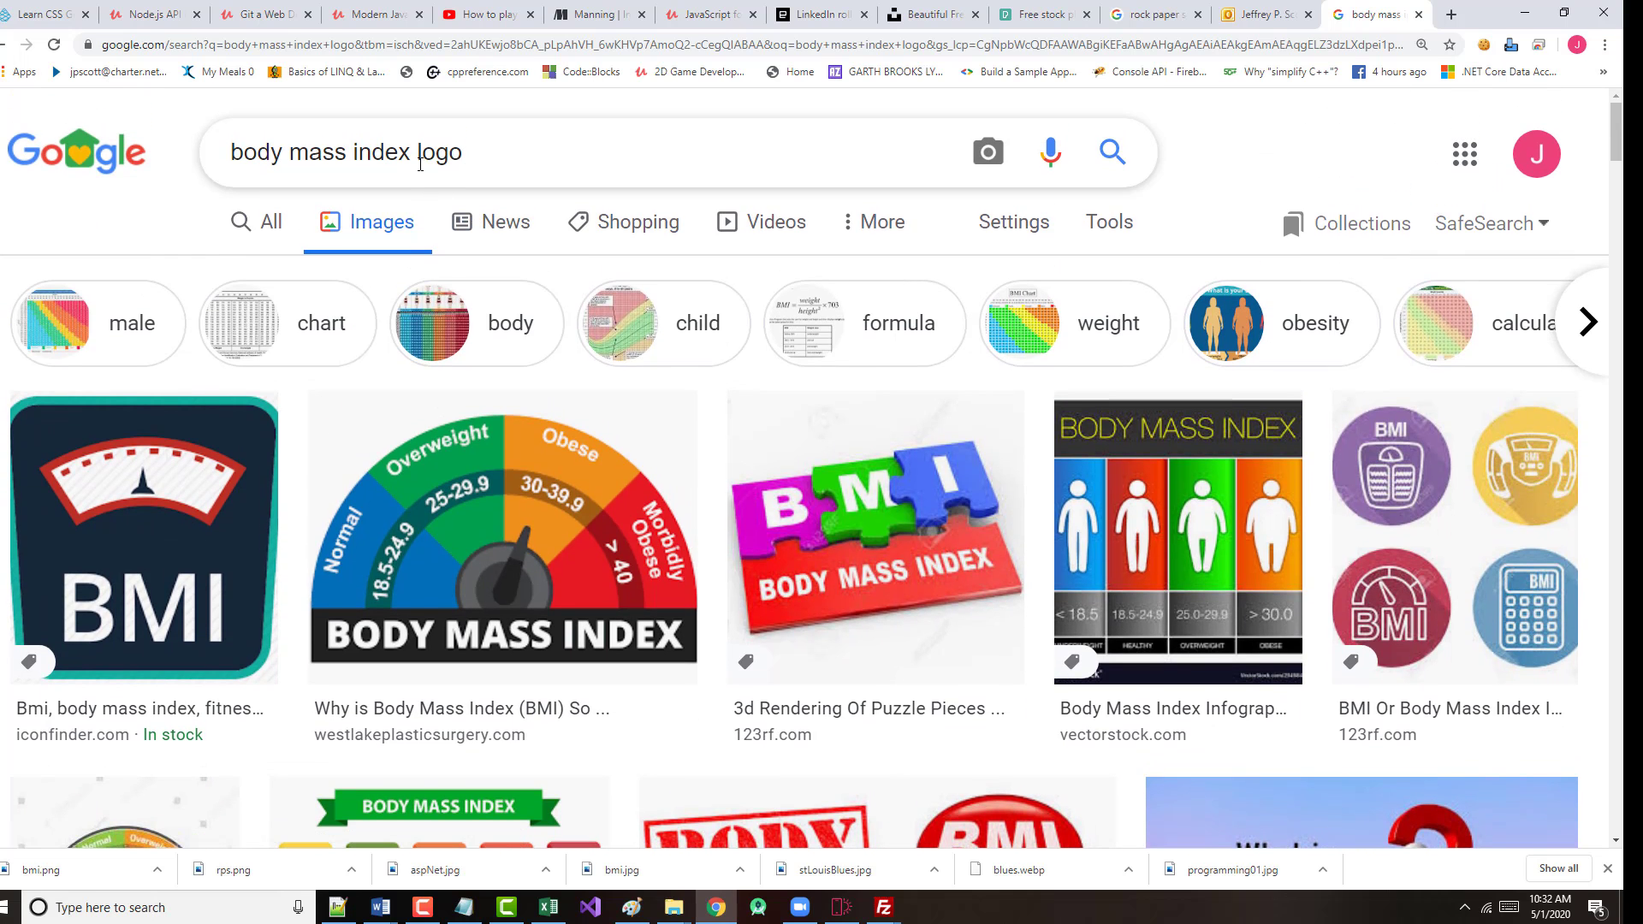
- Change the image search to "body mass index 512 x 512" and look over the results
{"action": "double_click", "coordinate": [420, 158]}
{"action": "type", "text": "512 x 512"}
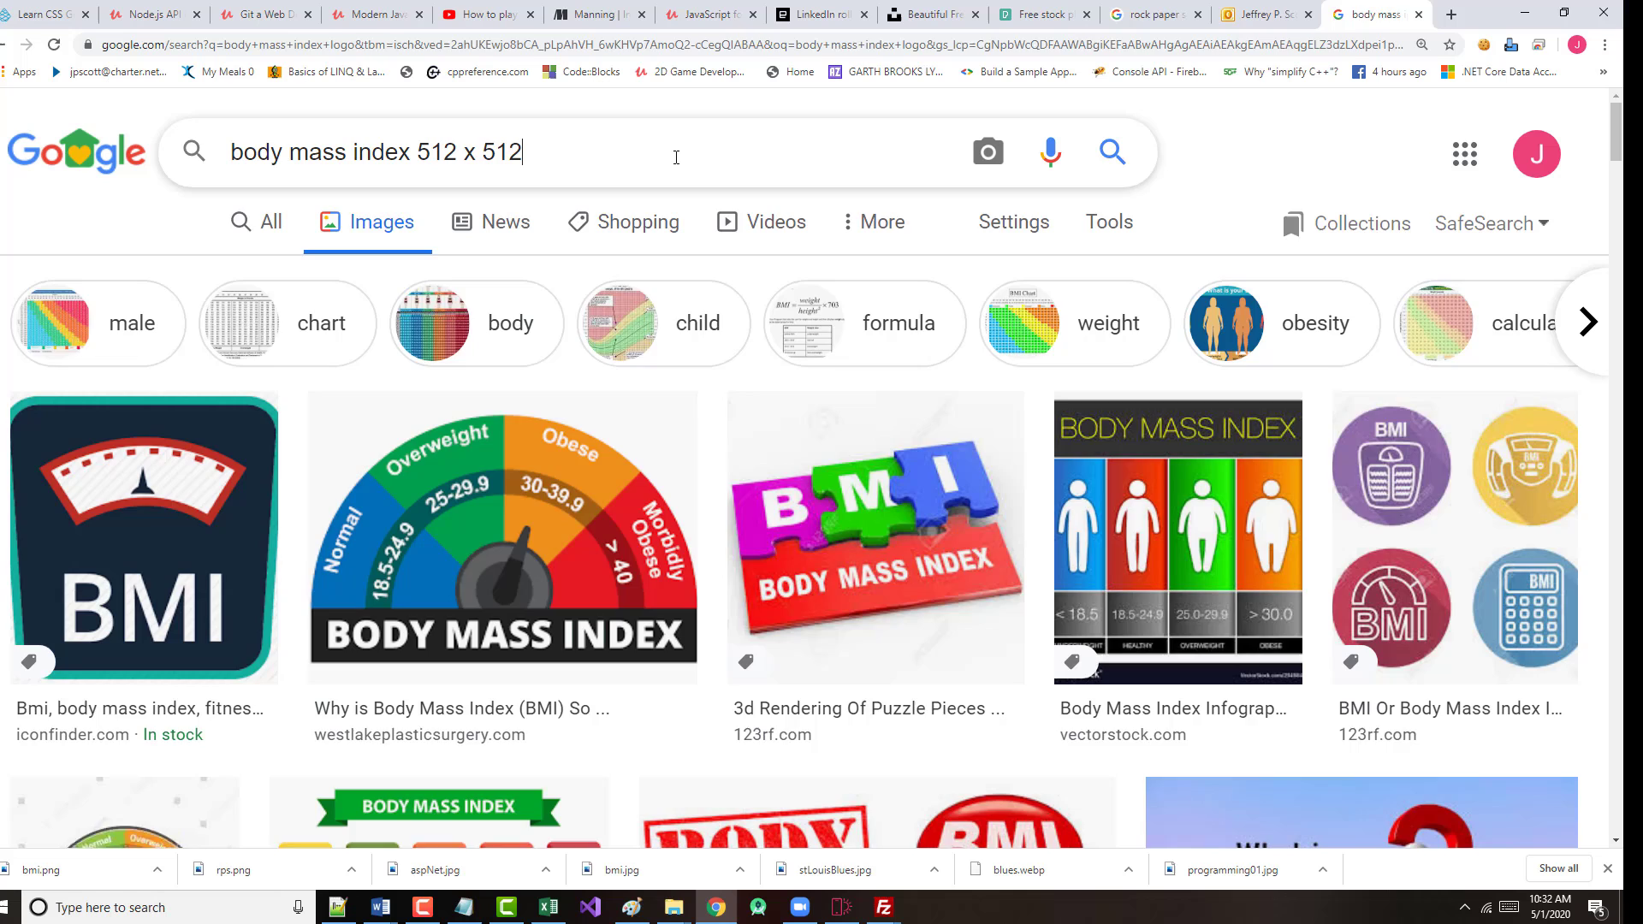
{"action": "key", "text": "Return"}
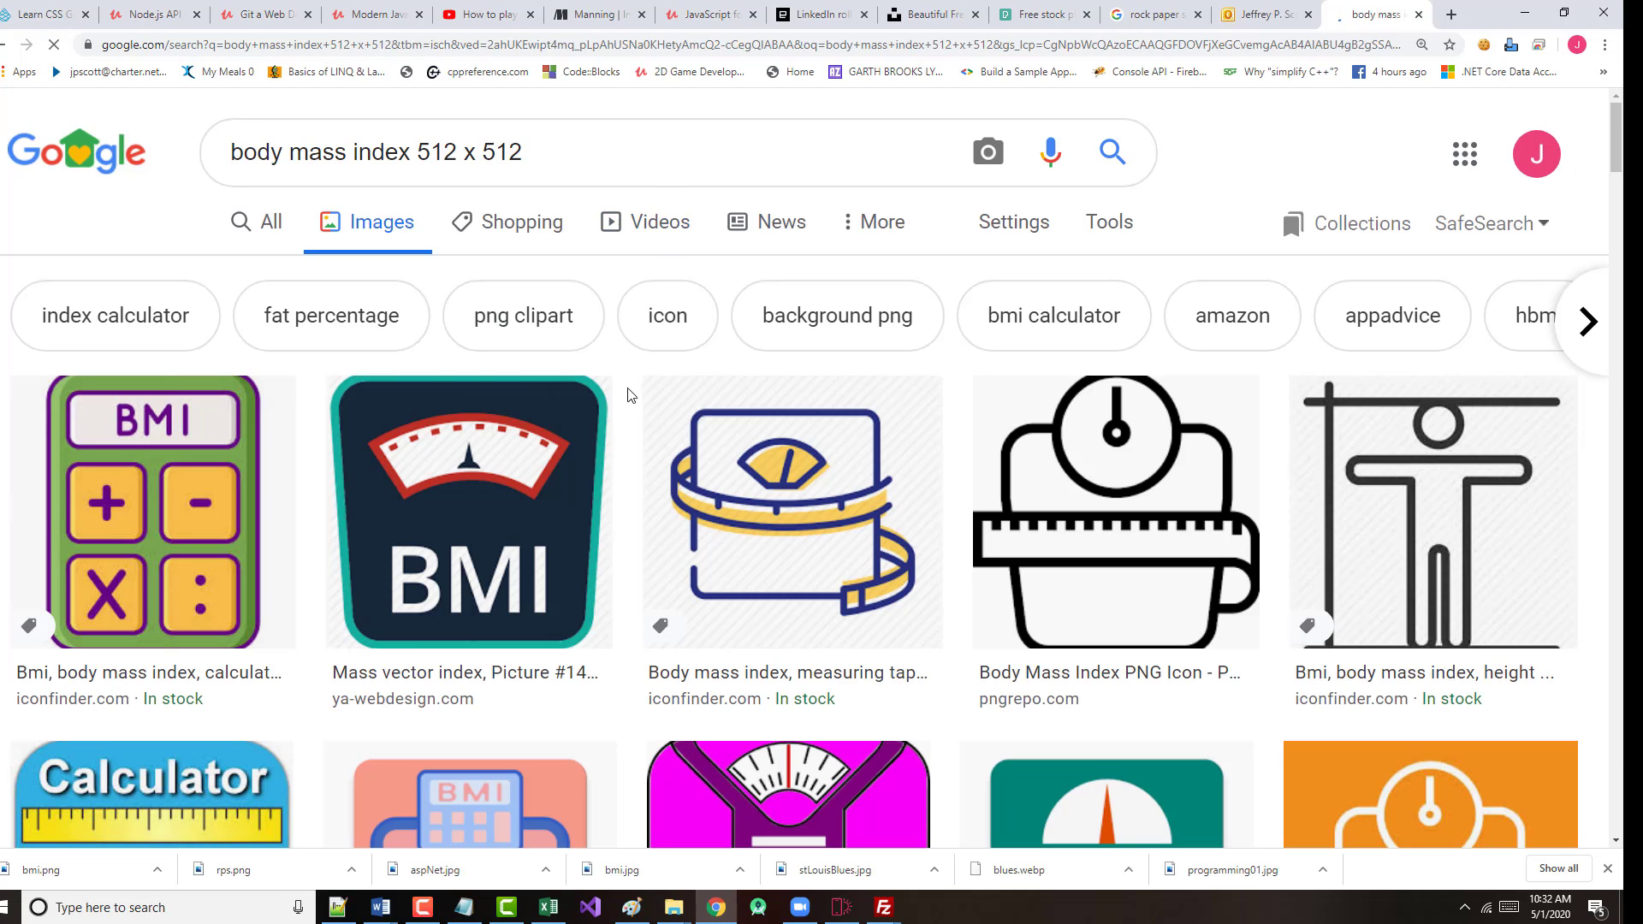
{"action": "scroll", "coordinate": [610, 432], "scroll_direction": "down", "scroll_amount": 3}
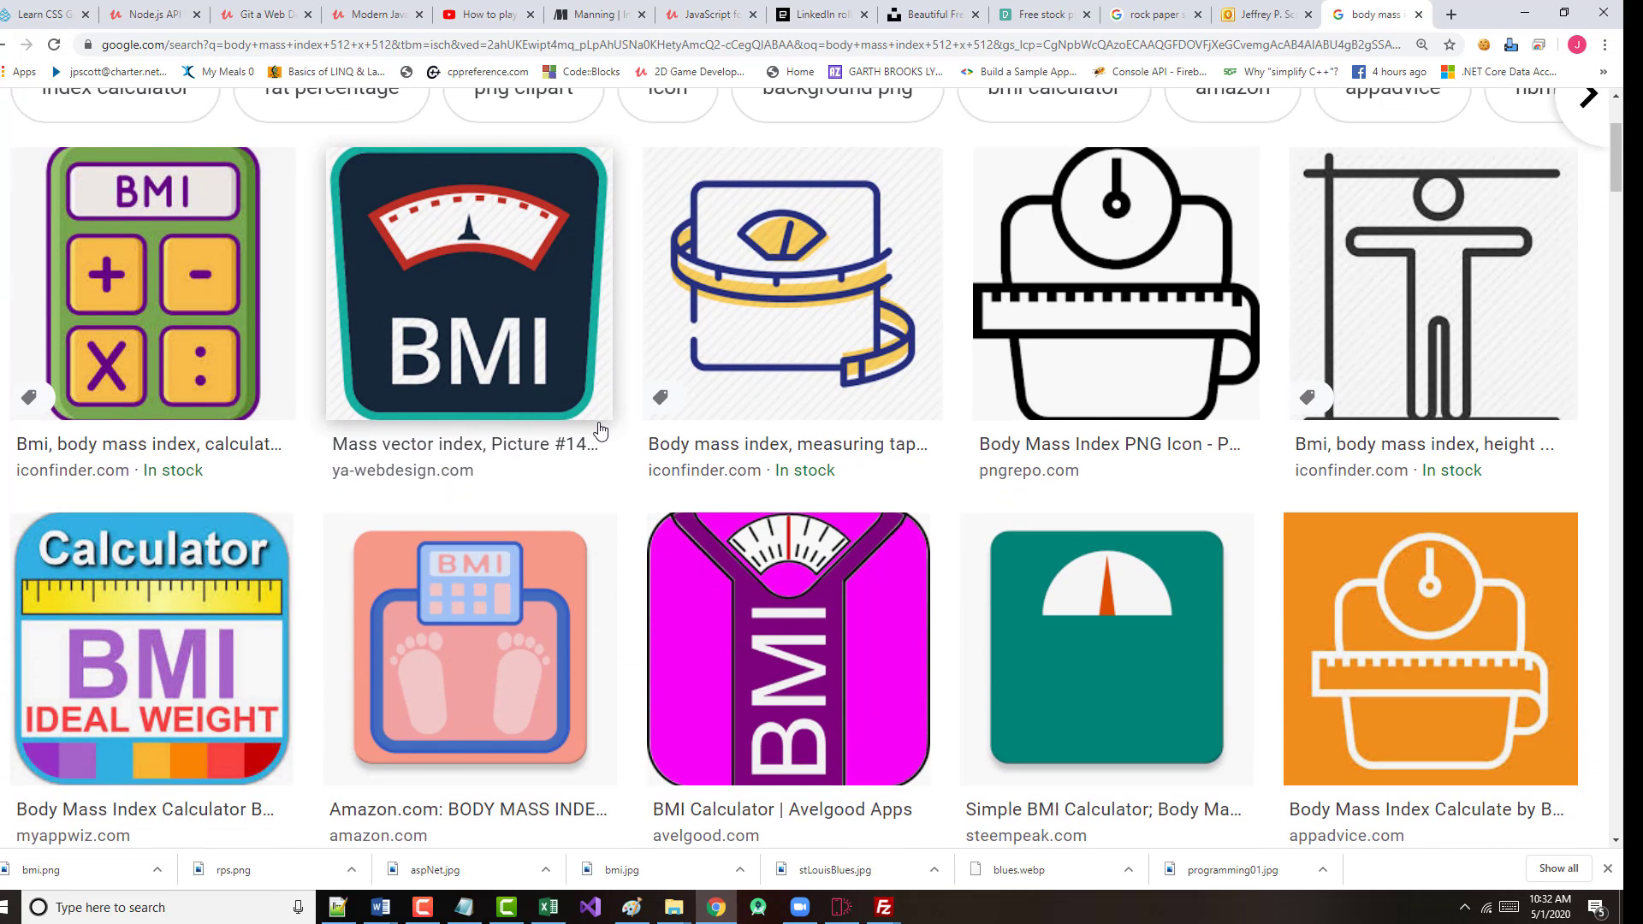
{"action": "scroll", "coordinate": [580, 417], "scroll_direction": "down", "scroll_amount": 5}
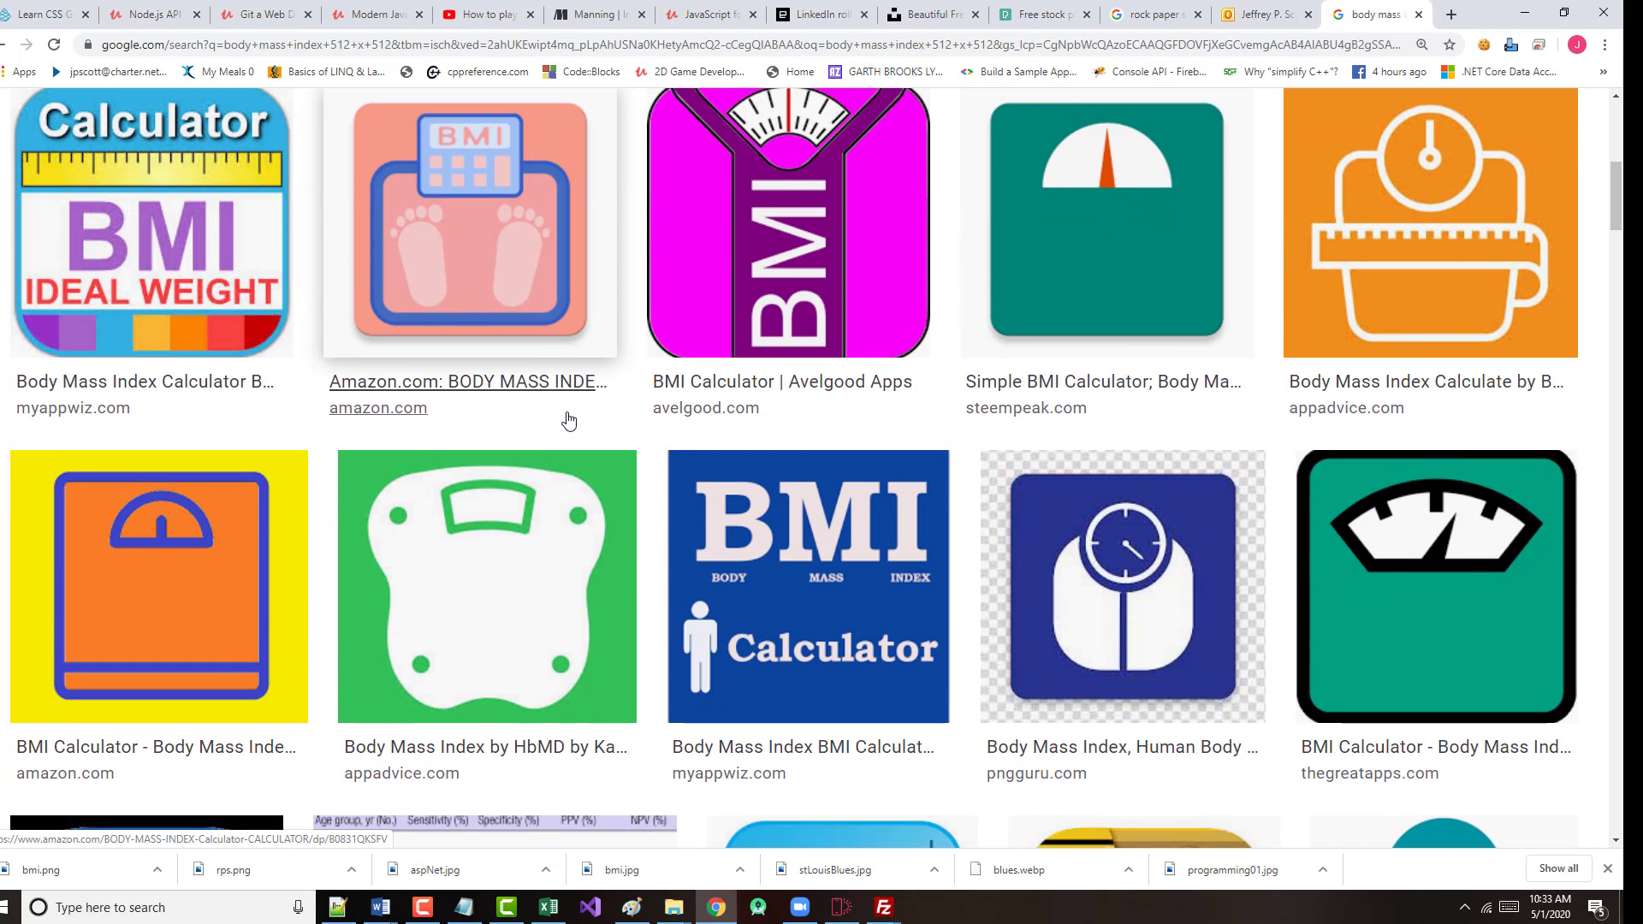
{"action": "scroll", "coordinate": [566, 414], "scroll_direction": "down", "scroll_amount": 1}
{"action": "scroll", "coordinate": [564, 414], "scroll_direction": "up", "scroll_amount": 3}
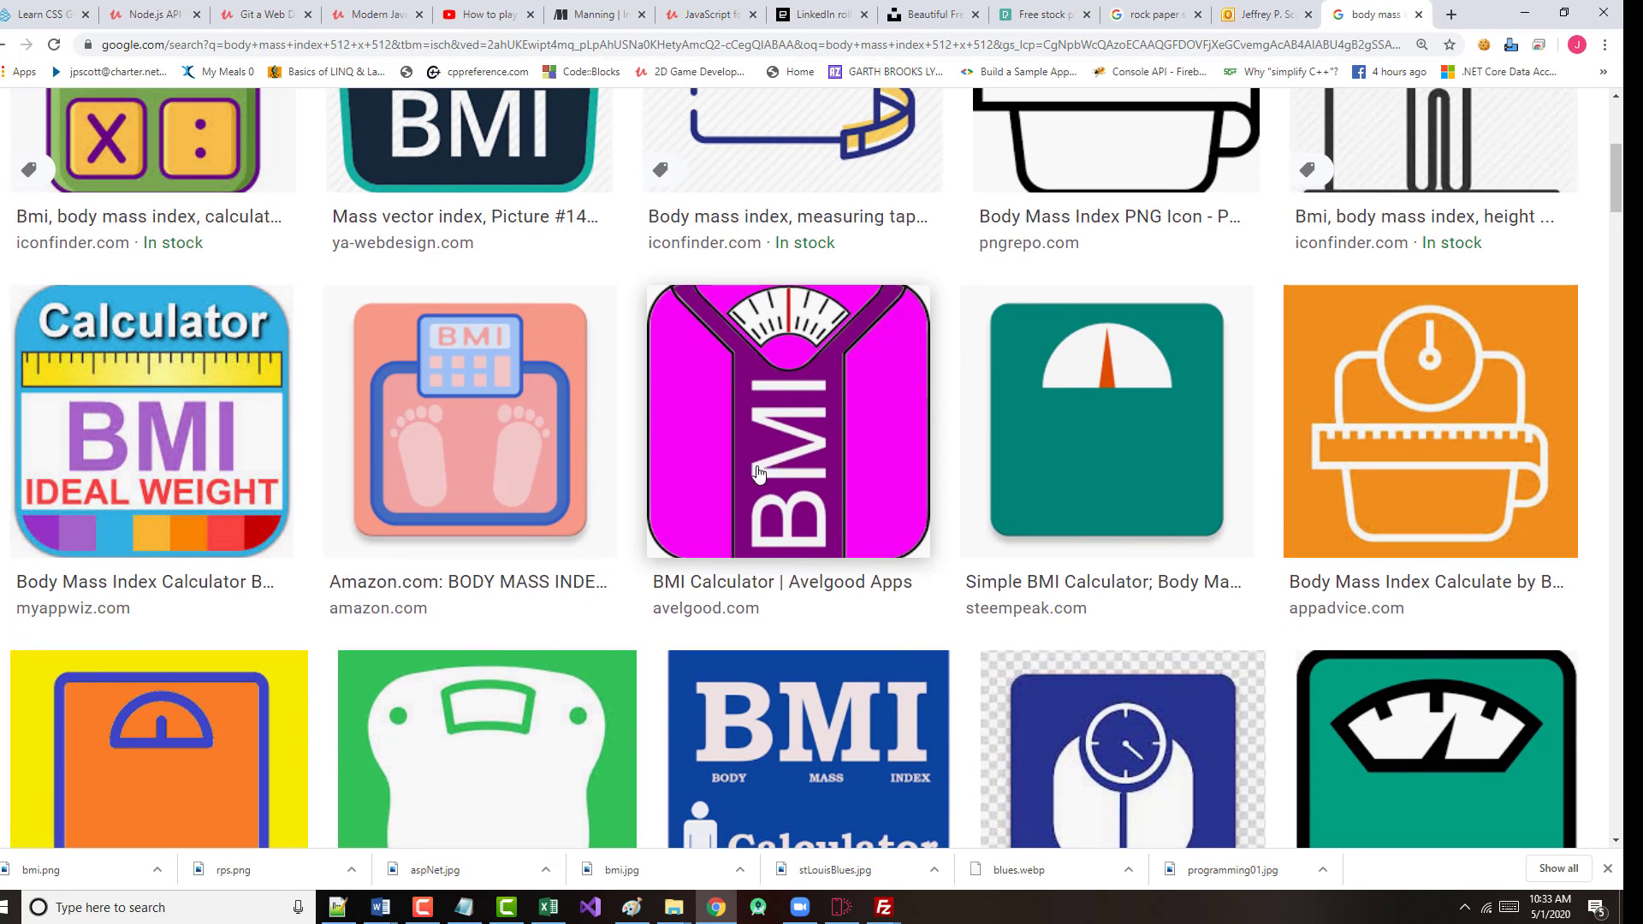
{"action": "scroll", "coordinate": [770, 421], "scroll_direction": "up", "scroll_amount": 3}
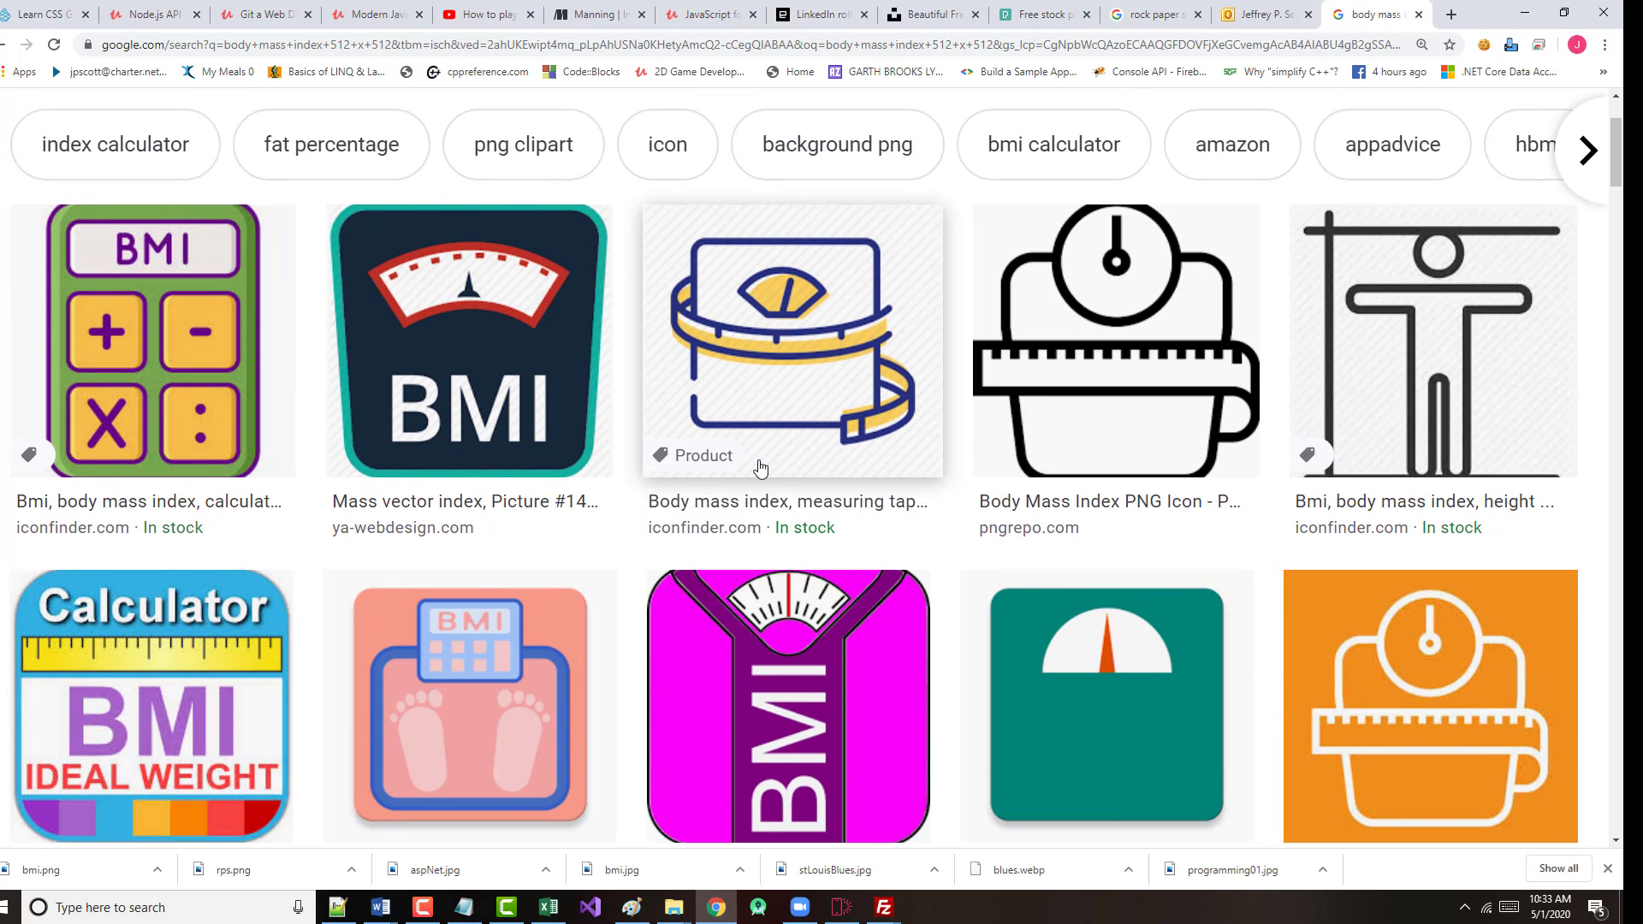
- Save the magenta BMI Calculator image from avelgood.com to the Desktop as bmi.png, replacing the existing file
{"action": "scroll", "coordinate": [742, 475], "scroll_direction": "down", "scroll_amount": 2}
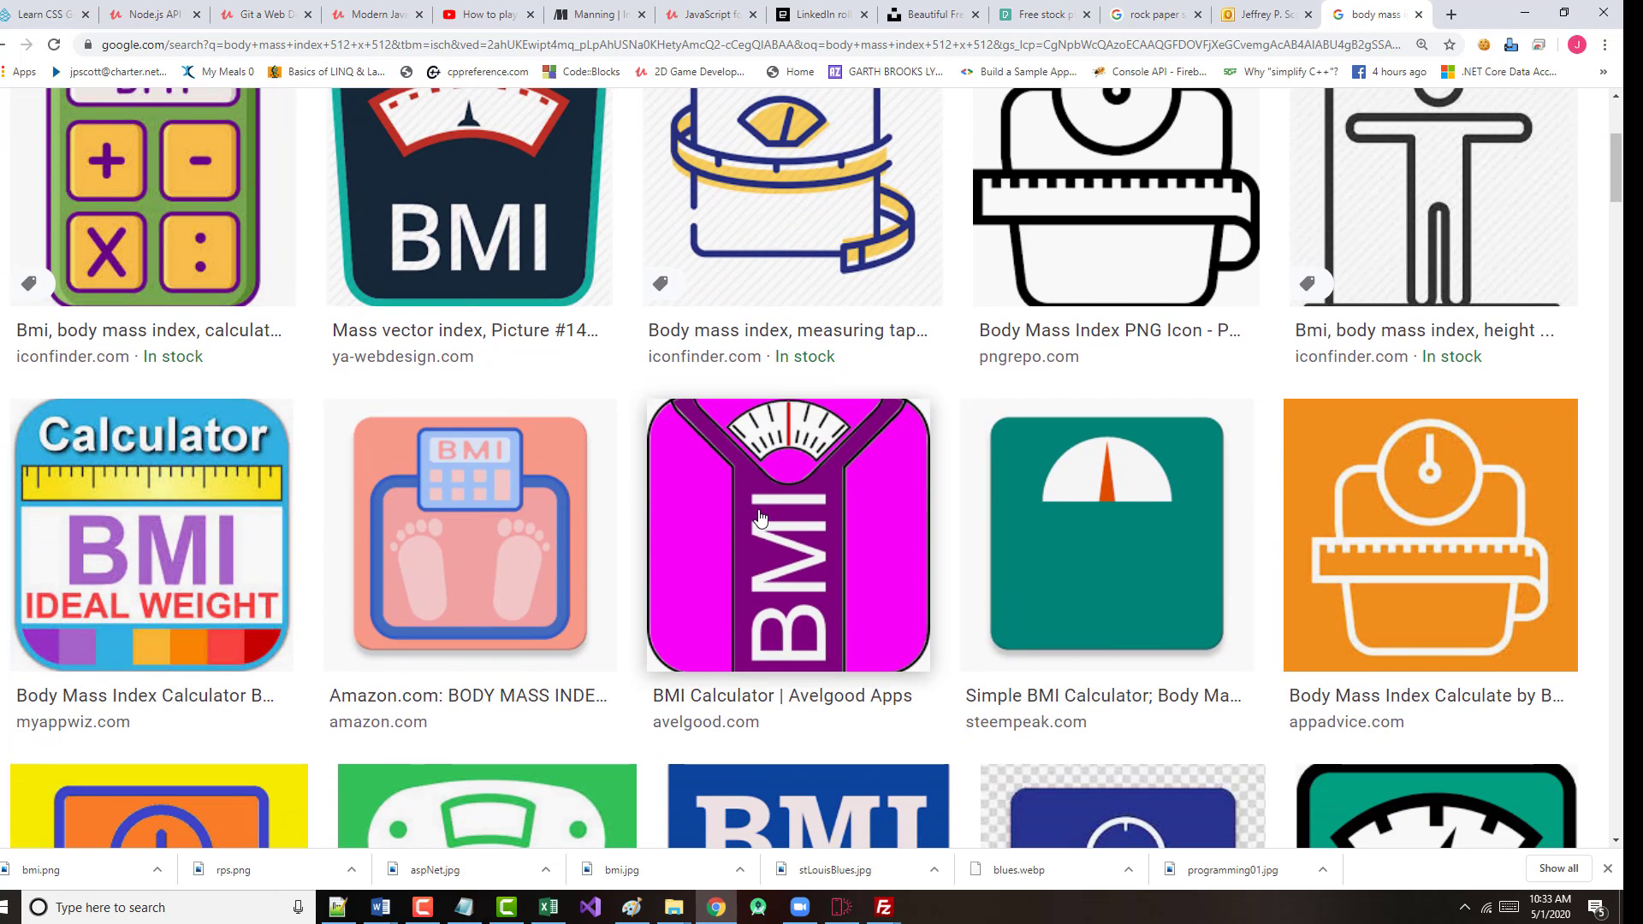
{"action": "right_click", "coordinate": [759, 510]}
{"action": "left_click", "coordinate": [814, 692]}
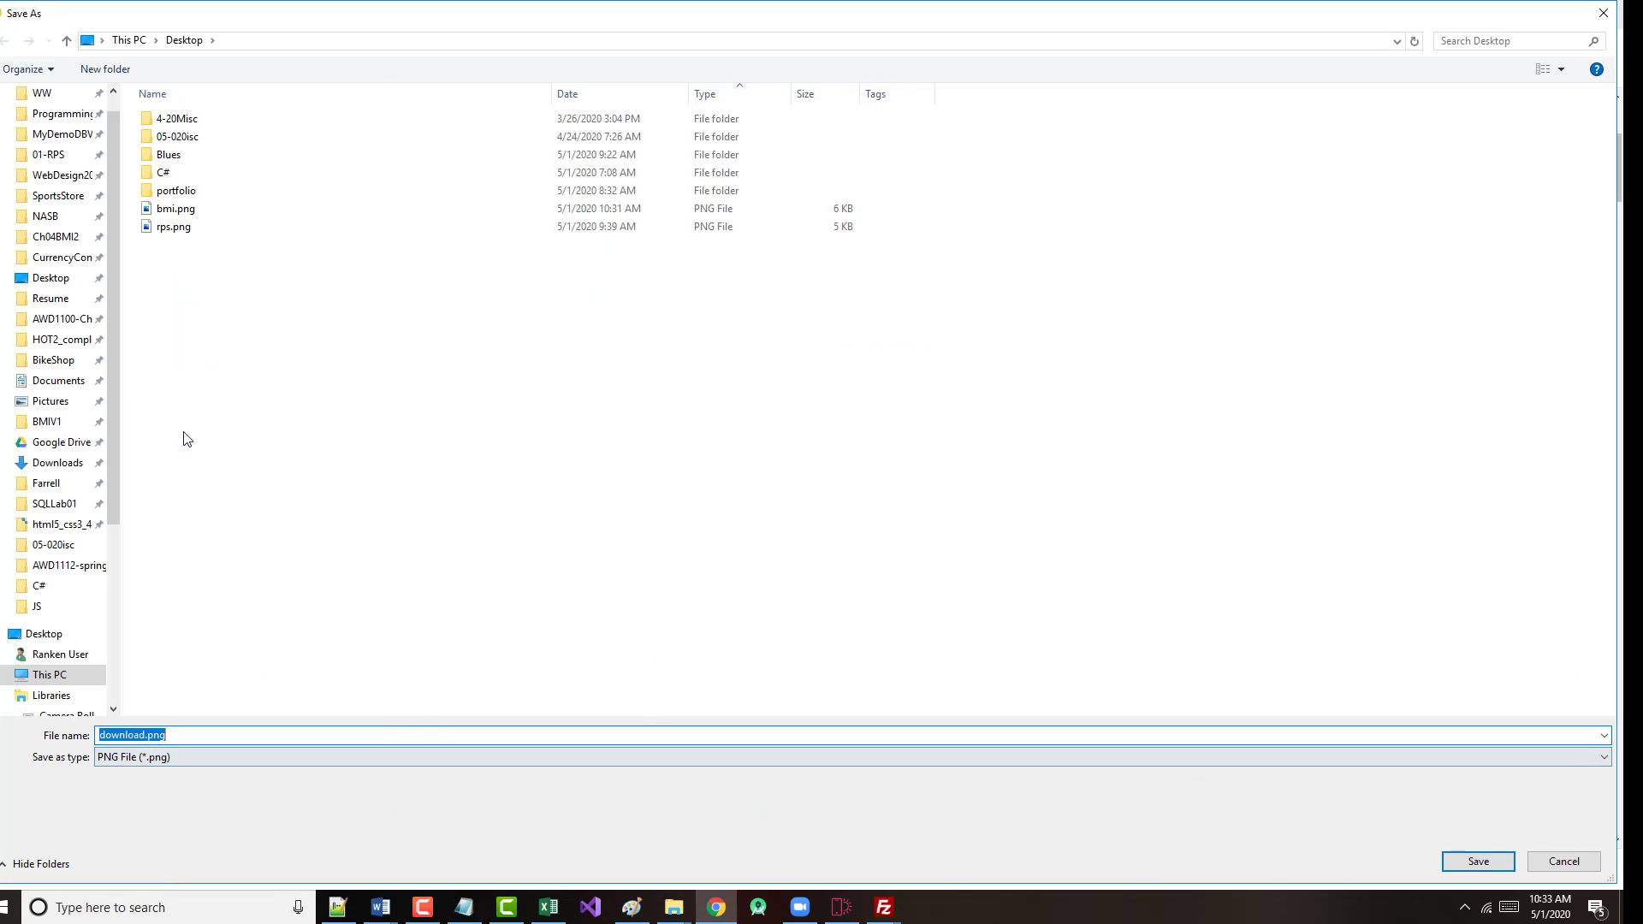
{"action": "left_click", "coordinate": [172, 209]}
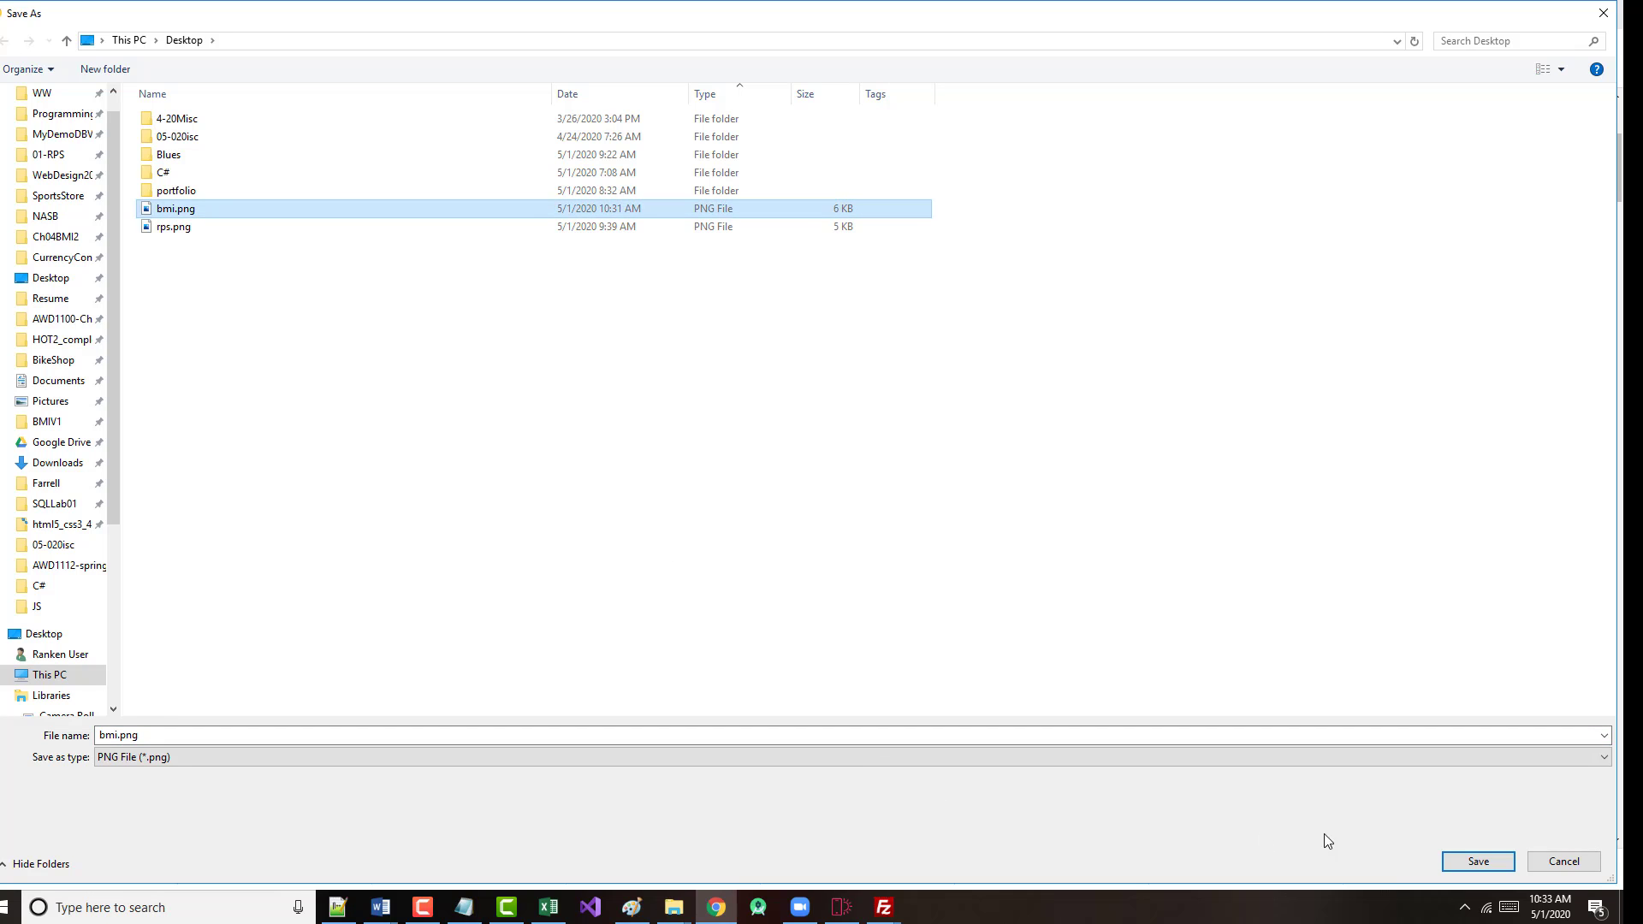
{"action": "left_click", "coordinate": [1463, 856]}
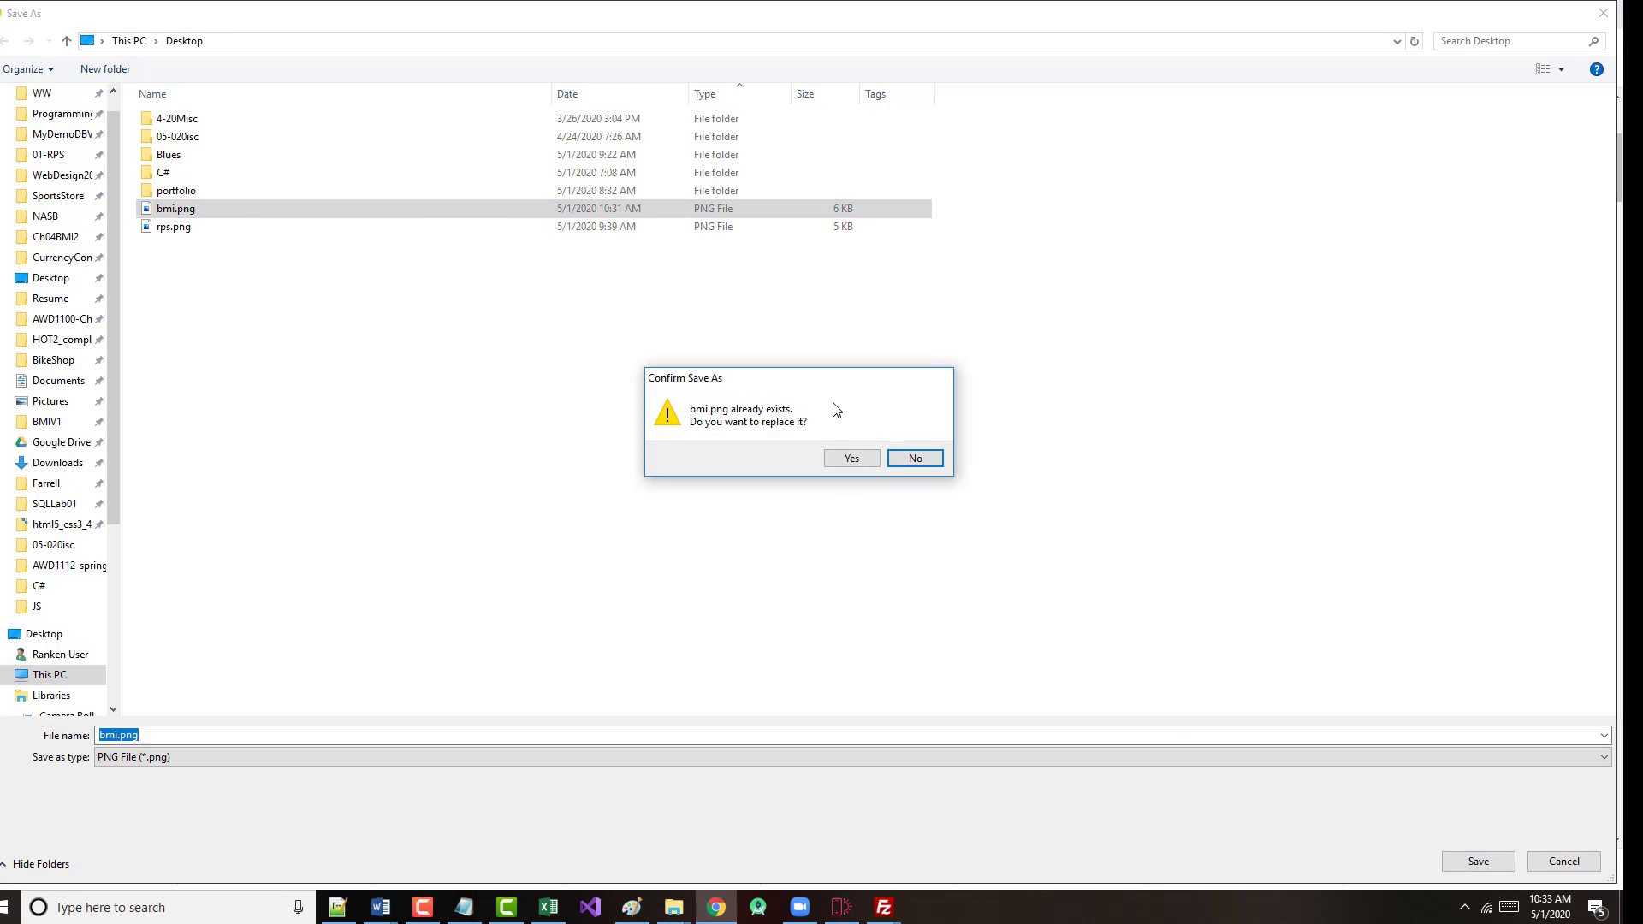
{"action": "left_click", "coordinate": [851, 459]}
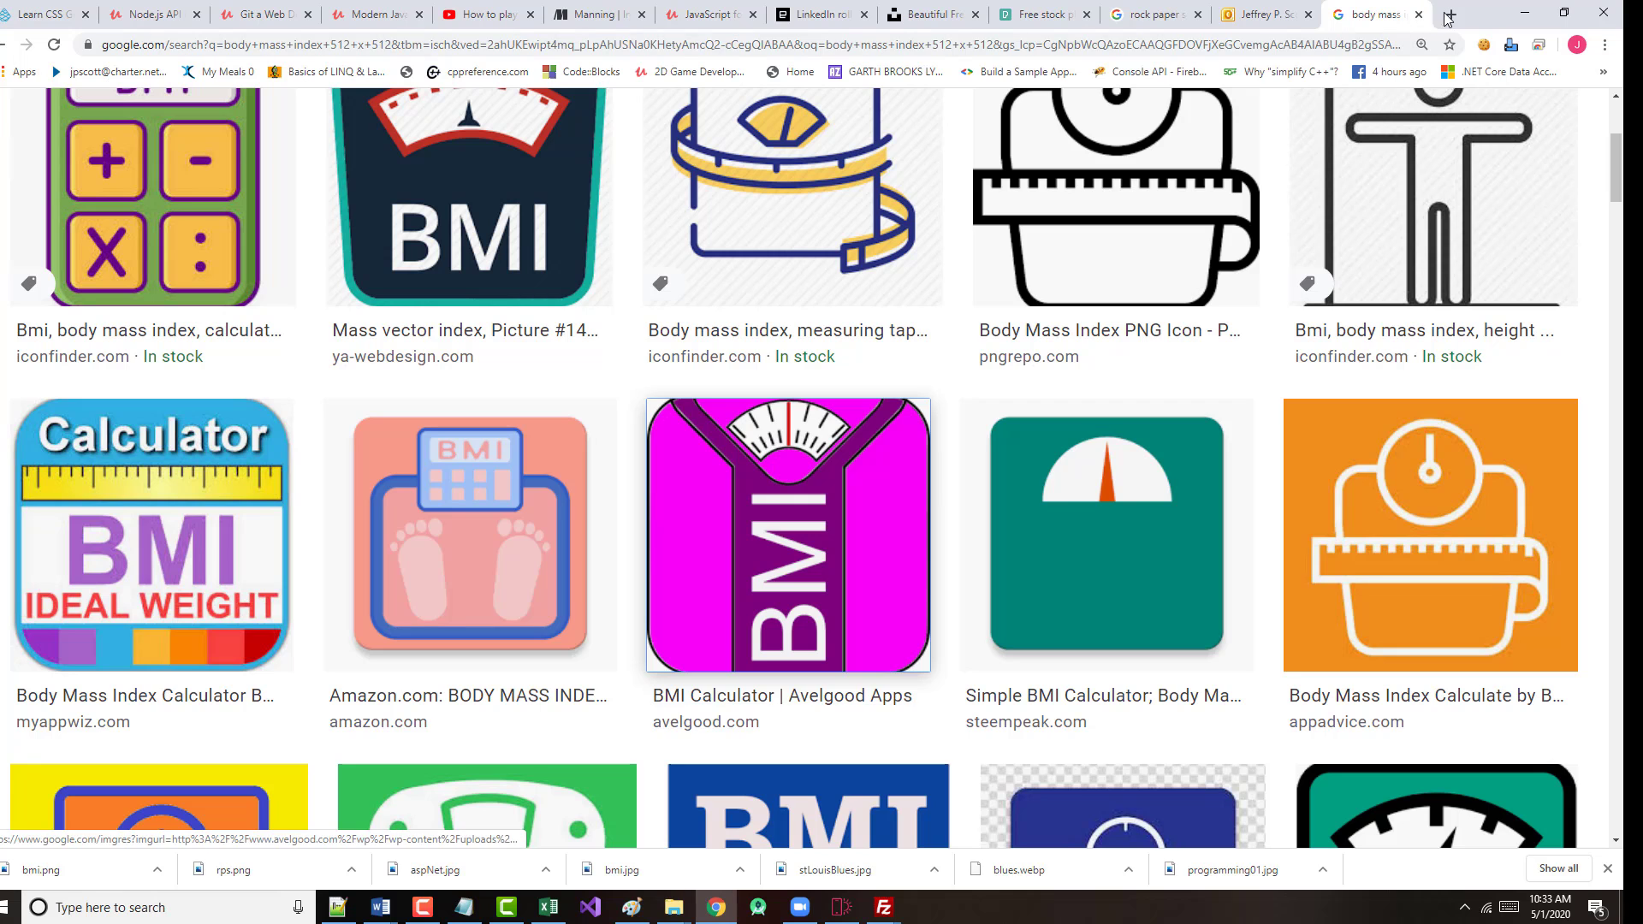
- Switch to Mobirise and replace the image in the C# Programming BMI GUI Application block with the new bmi.png from the computer
{"action": "left_click", "coordinate": [841, 907]}
{"action": "left_click", "coordinate": [976, 744]}
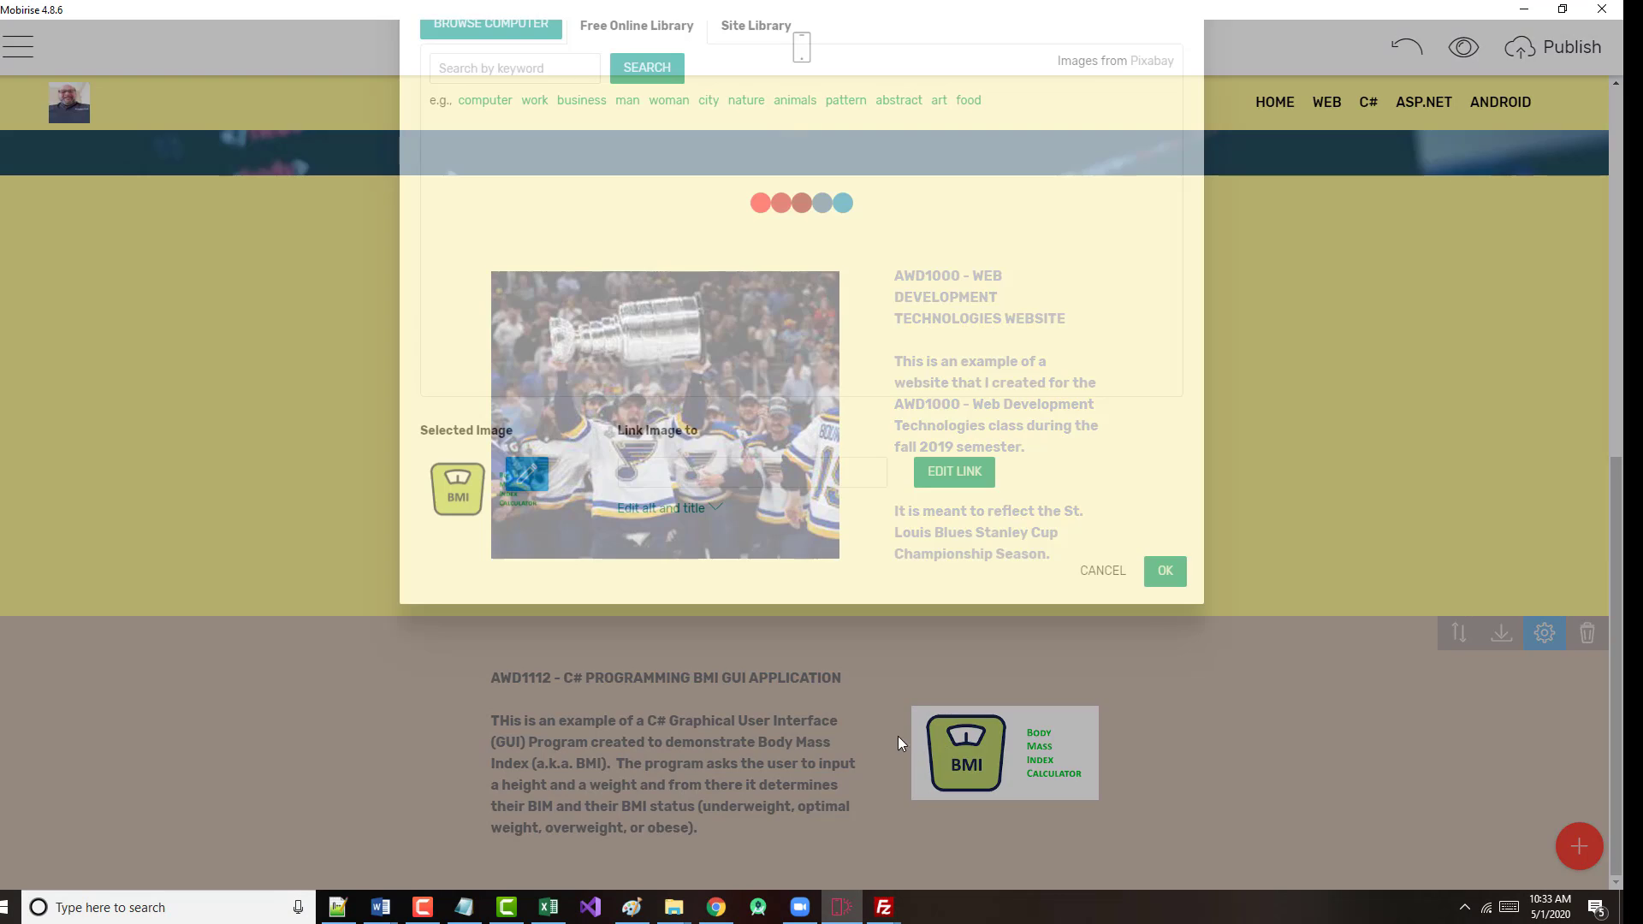
{"action": "left_click", "coordinate": [475, 117]}
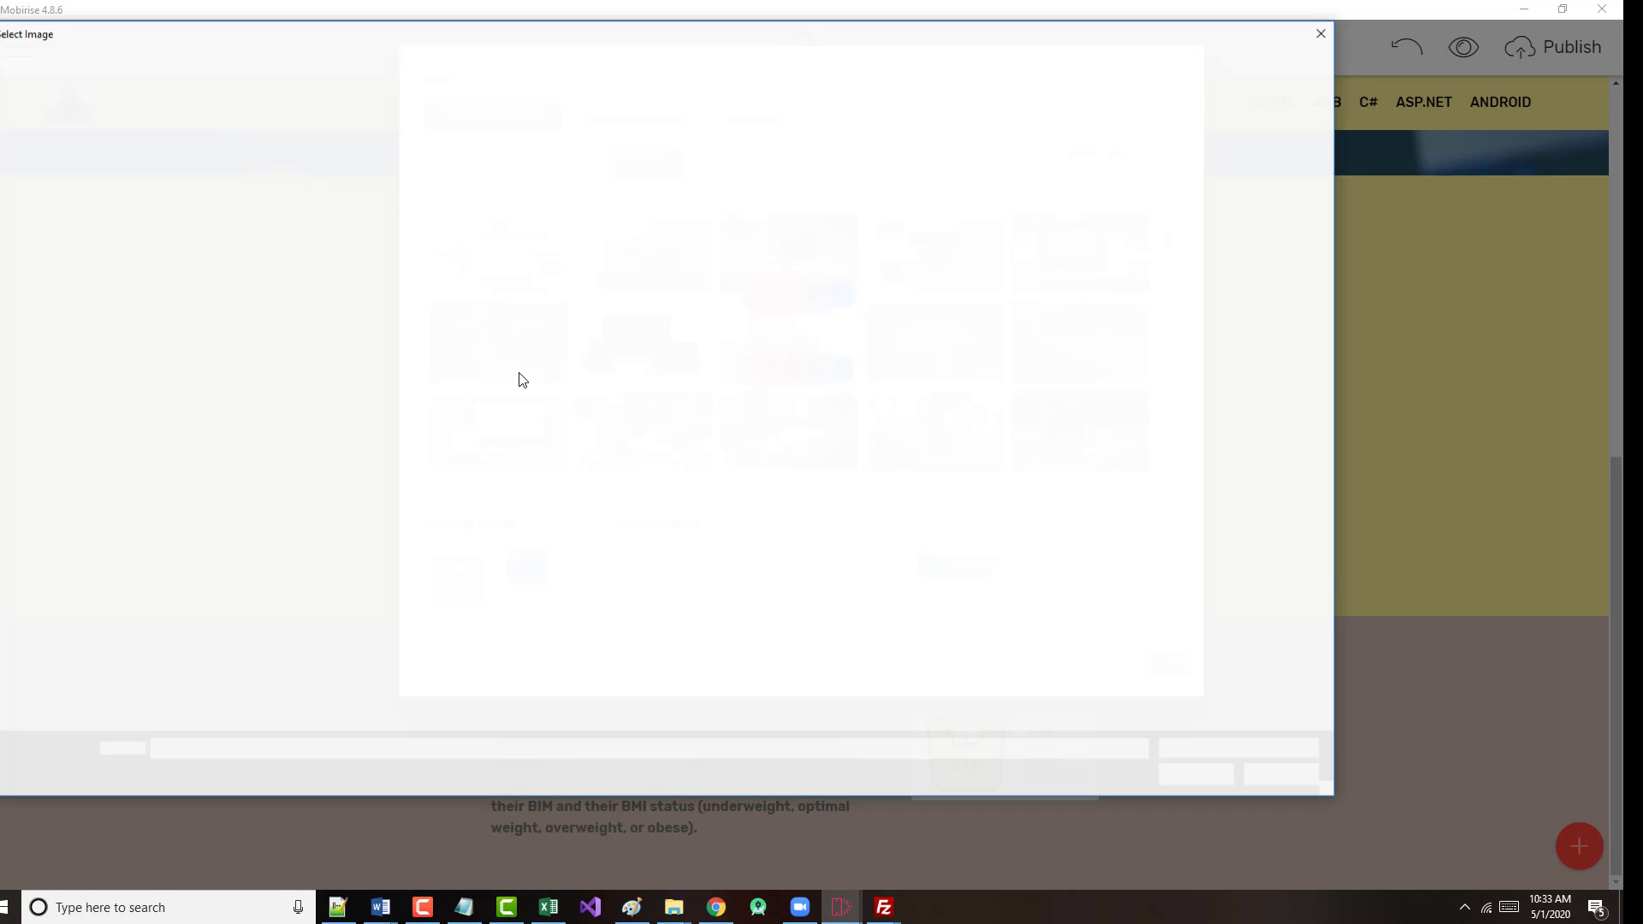
{"action": "double_click", "coordinate": [362, 300]}
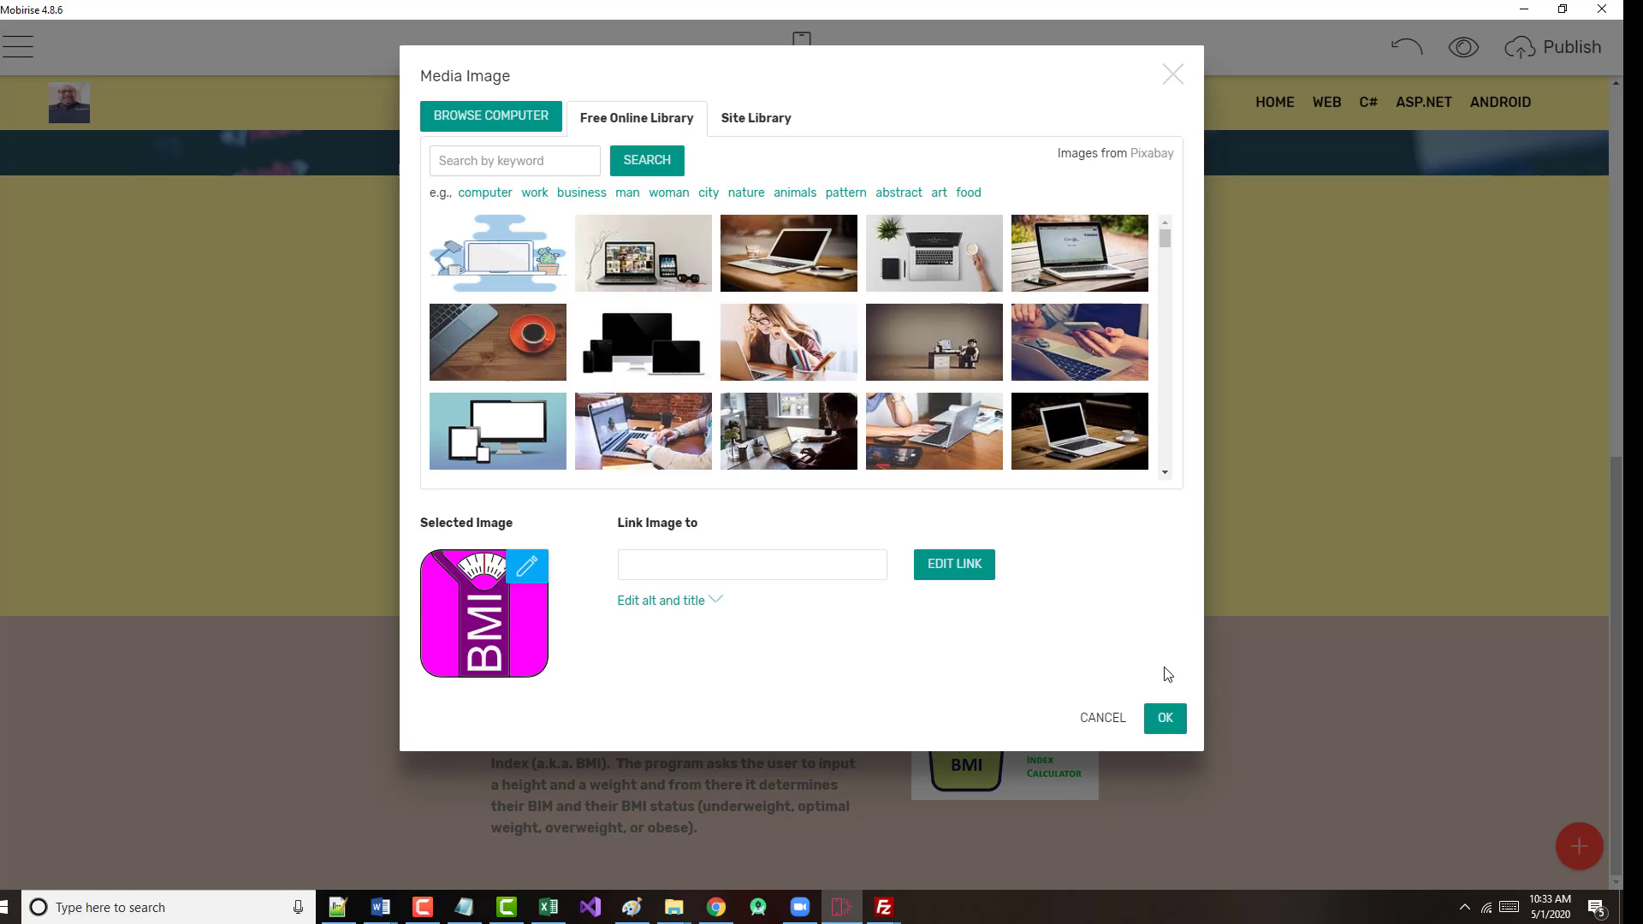
{"action": "left_click", "coordinate": [1165, 721]}
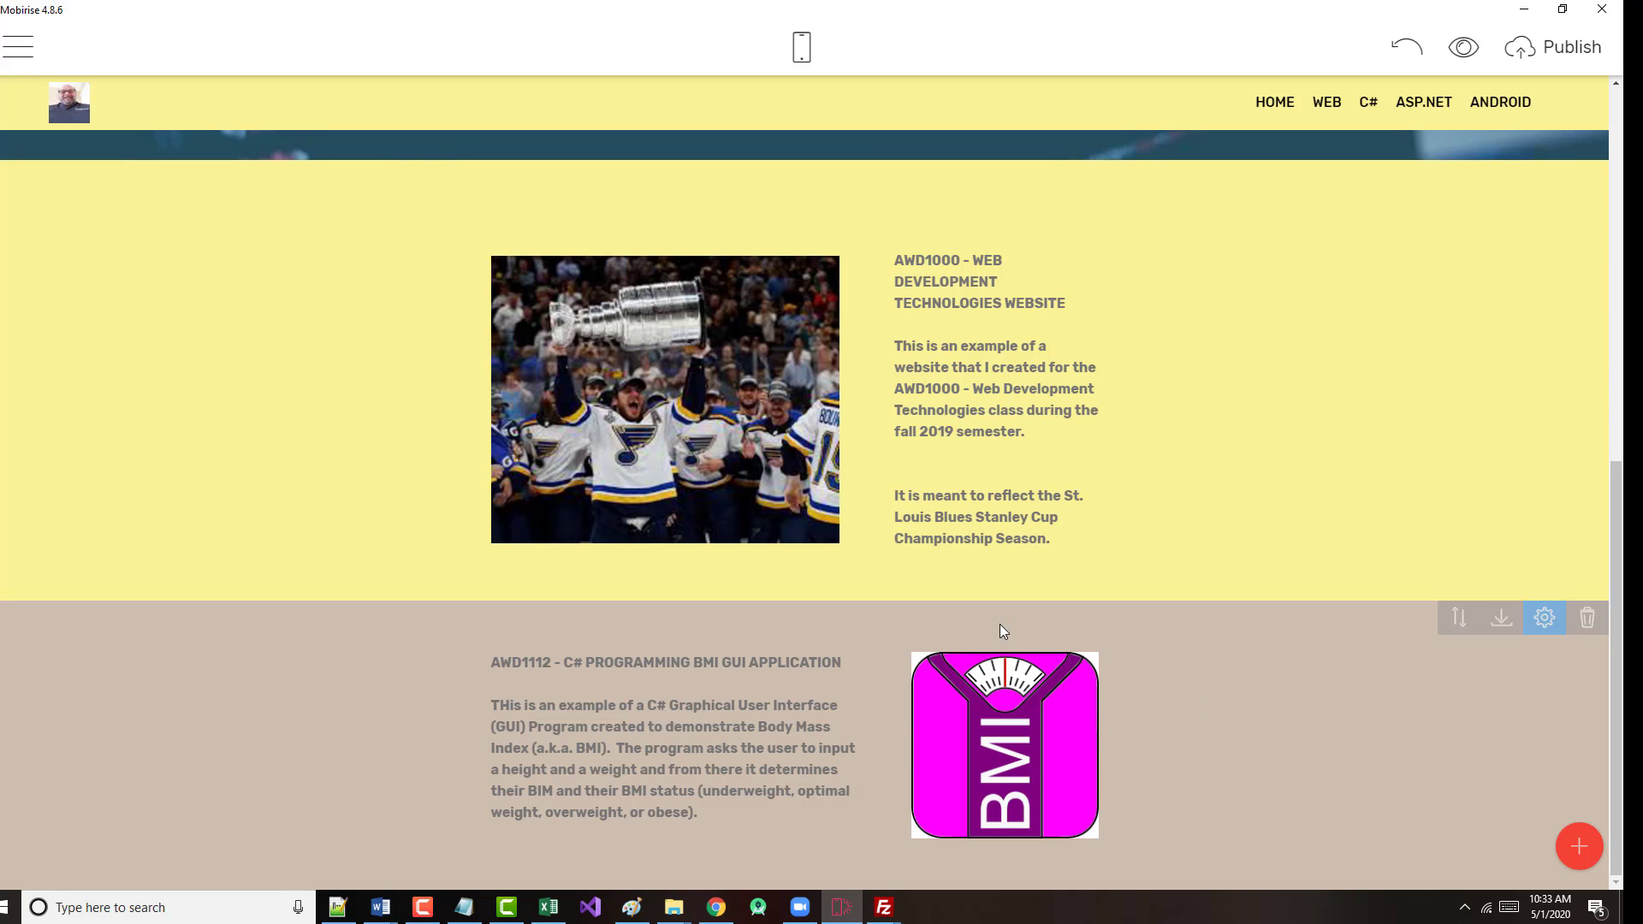
- Link the C# item in the header menu to the Content 7-7 block on the Home page
{"action": "double_click", "coordinate": [1369, 104]}
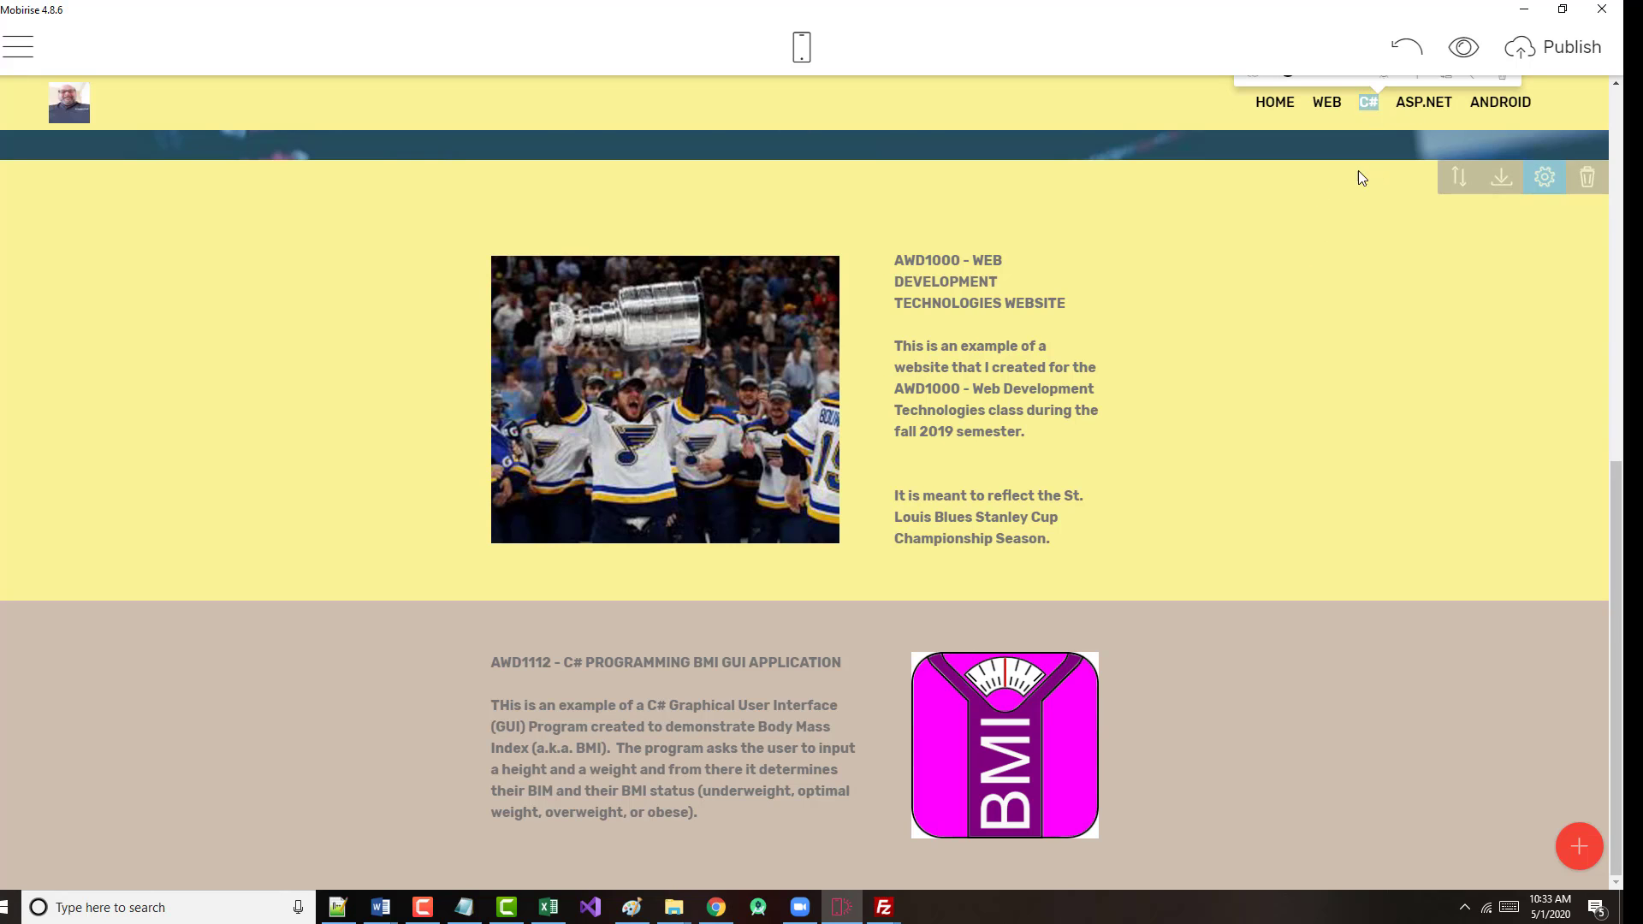
{"action": "scroll", "coordinate": [1350, 188], "scroll_direction": "up", "scroll_amount": 8}
{"action": "scroll", "coordinate": [1306, 349], "scroll_direction": "down", "scroll_amount": 4}
{"action": "scroll", "coordinate": [1297, 354], "scroll_direction": "down", "scroll_amount": 2}
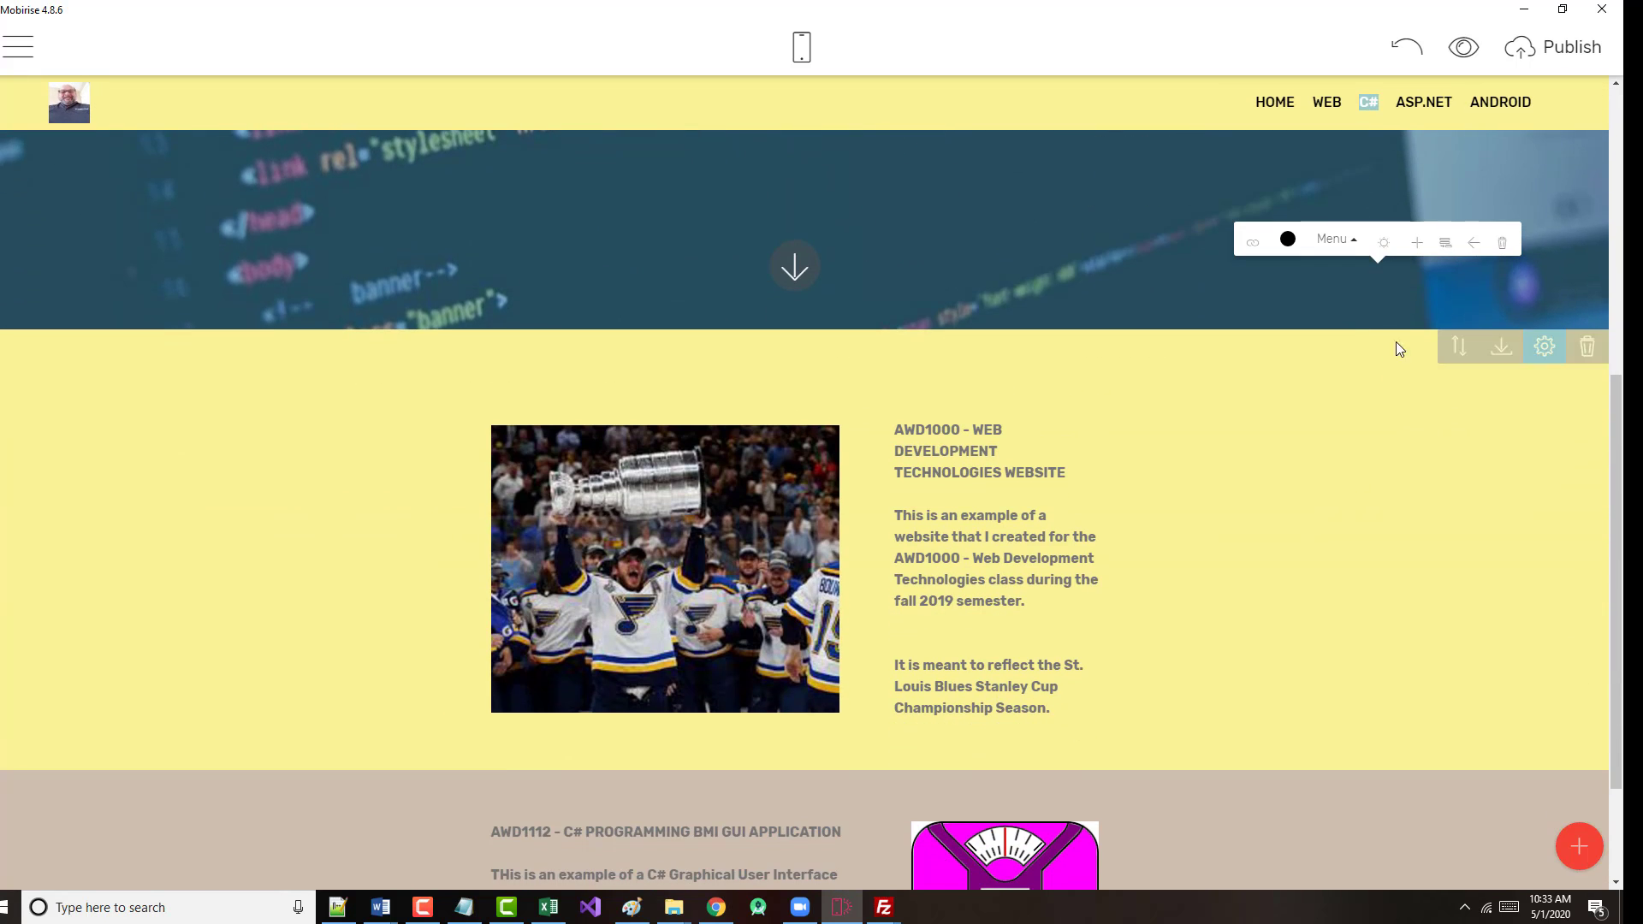
{"action": "left_click", "coordinate": [1367, 102]}
{"action": "scroll", "coordinate": [1367, 147], "scroll_direction": "up", "scroll_amount": 3}
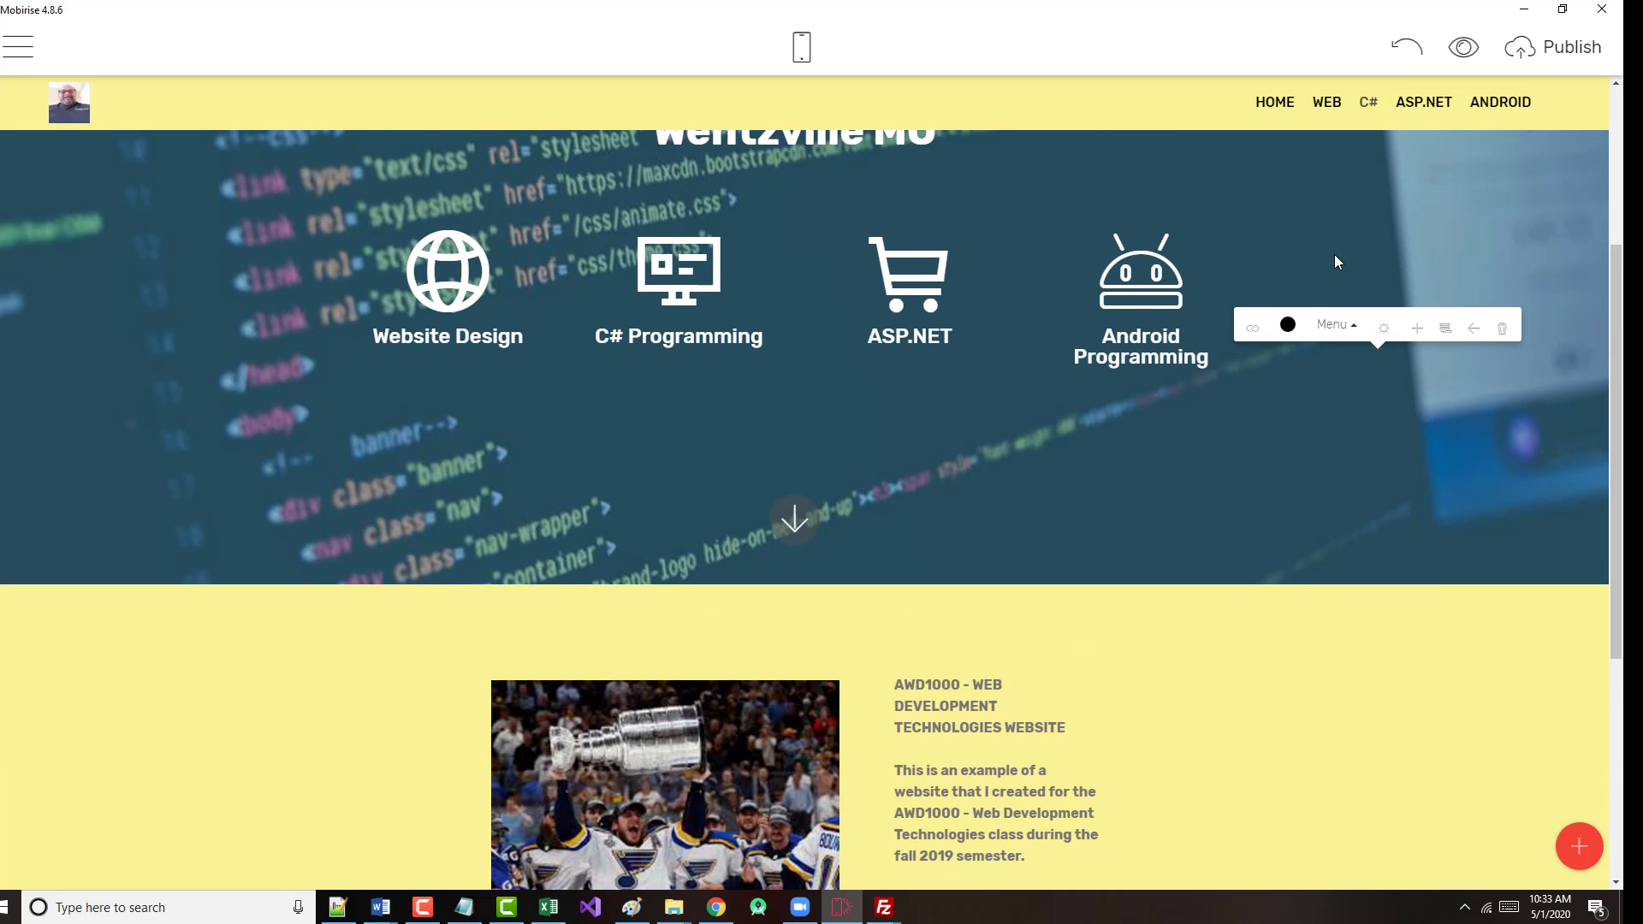
{"action": "left_click", "coordinate": [1253, 329]}
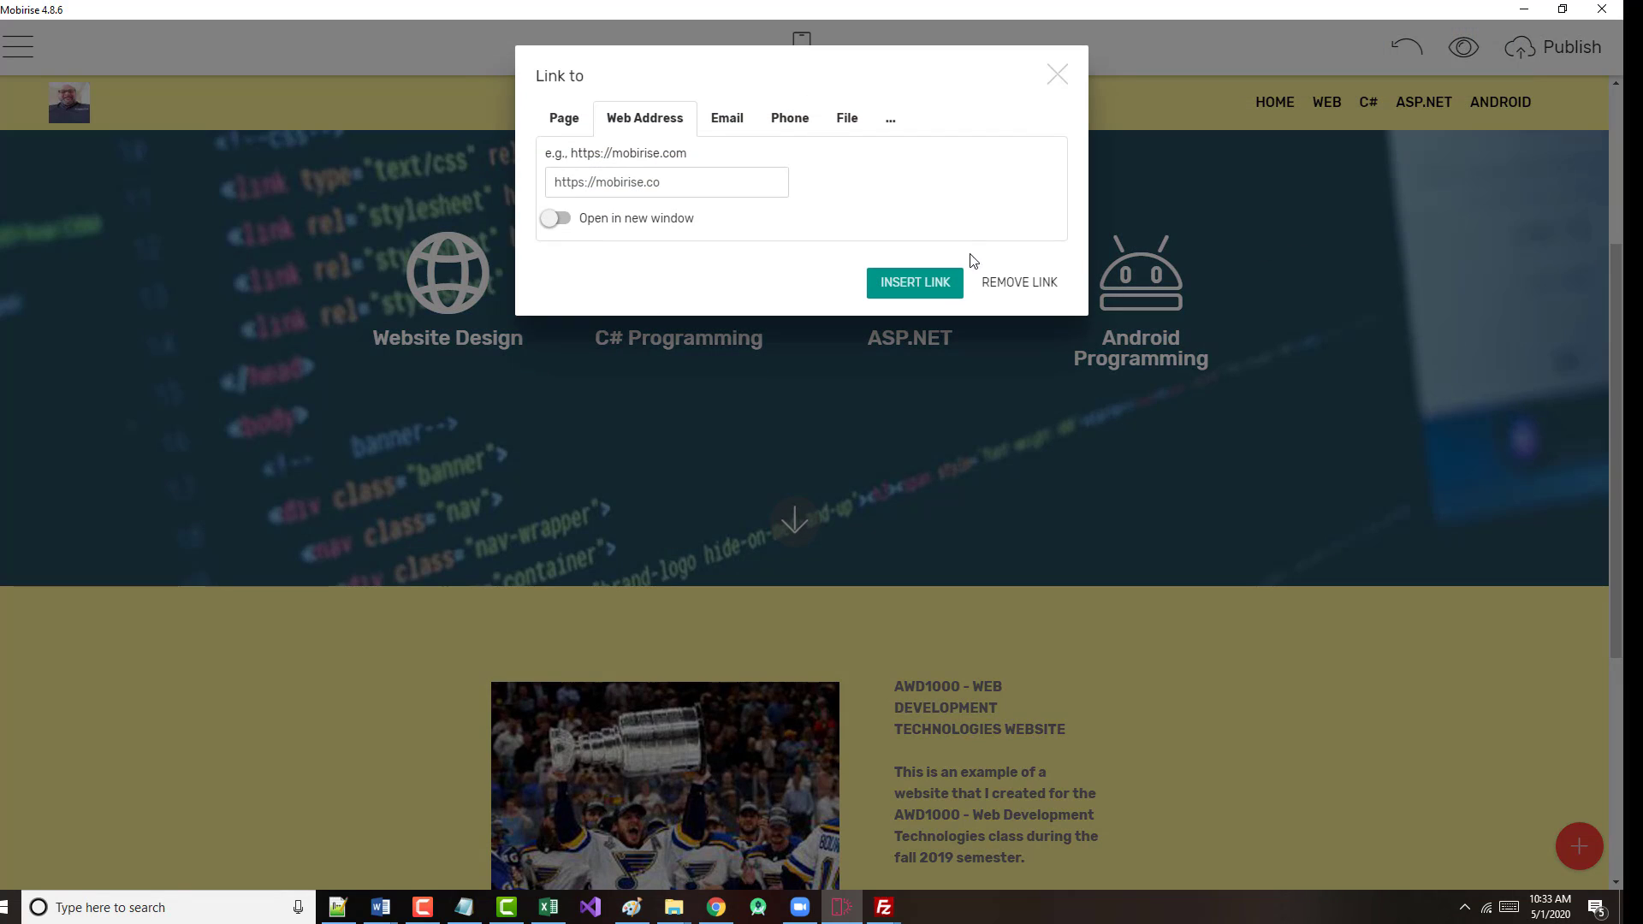
{"action": "left_click", "coordinate": [563, 120]}
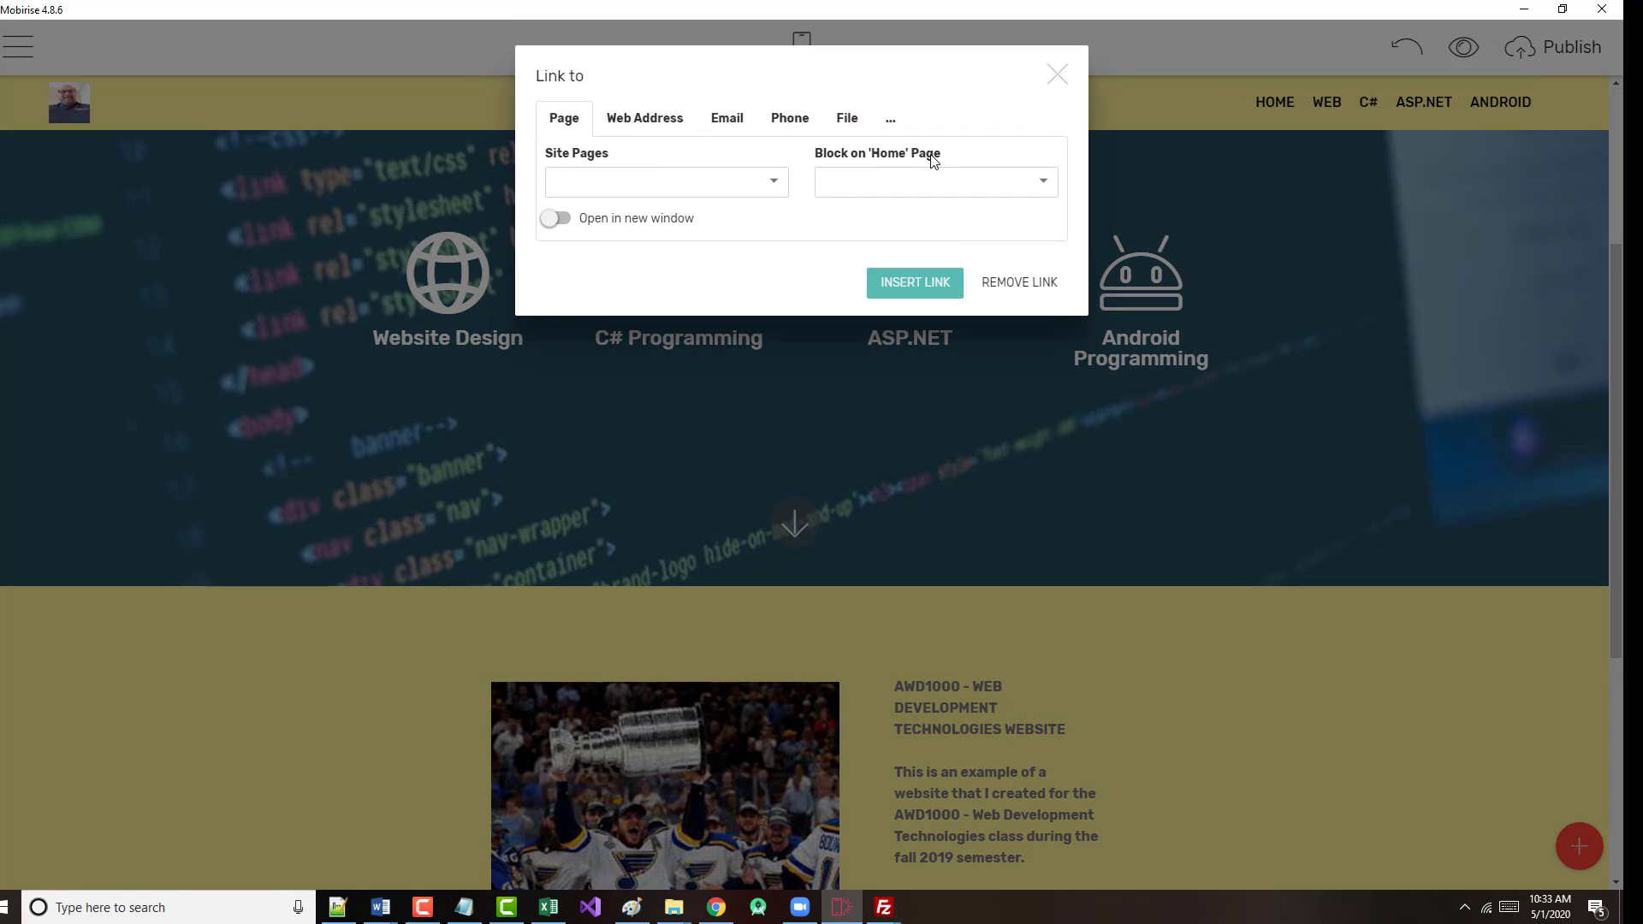
{"action": "left_click", "coordinate": [1040, 181]}
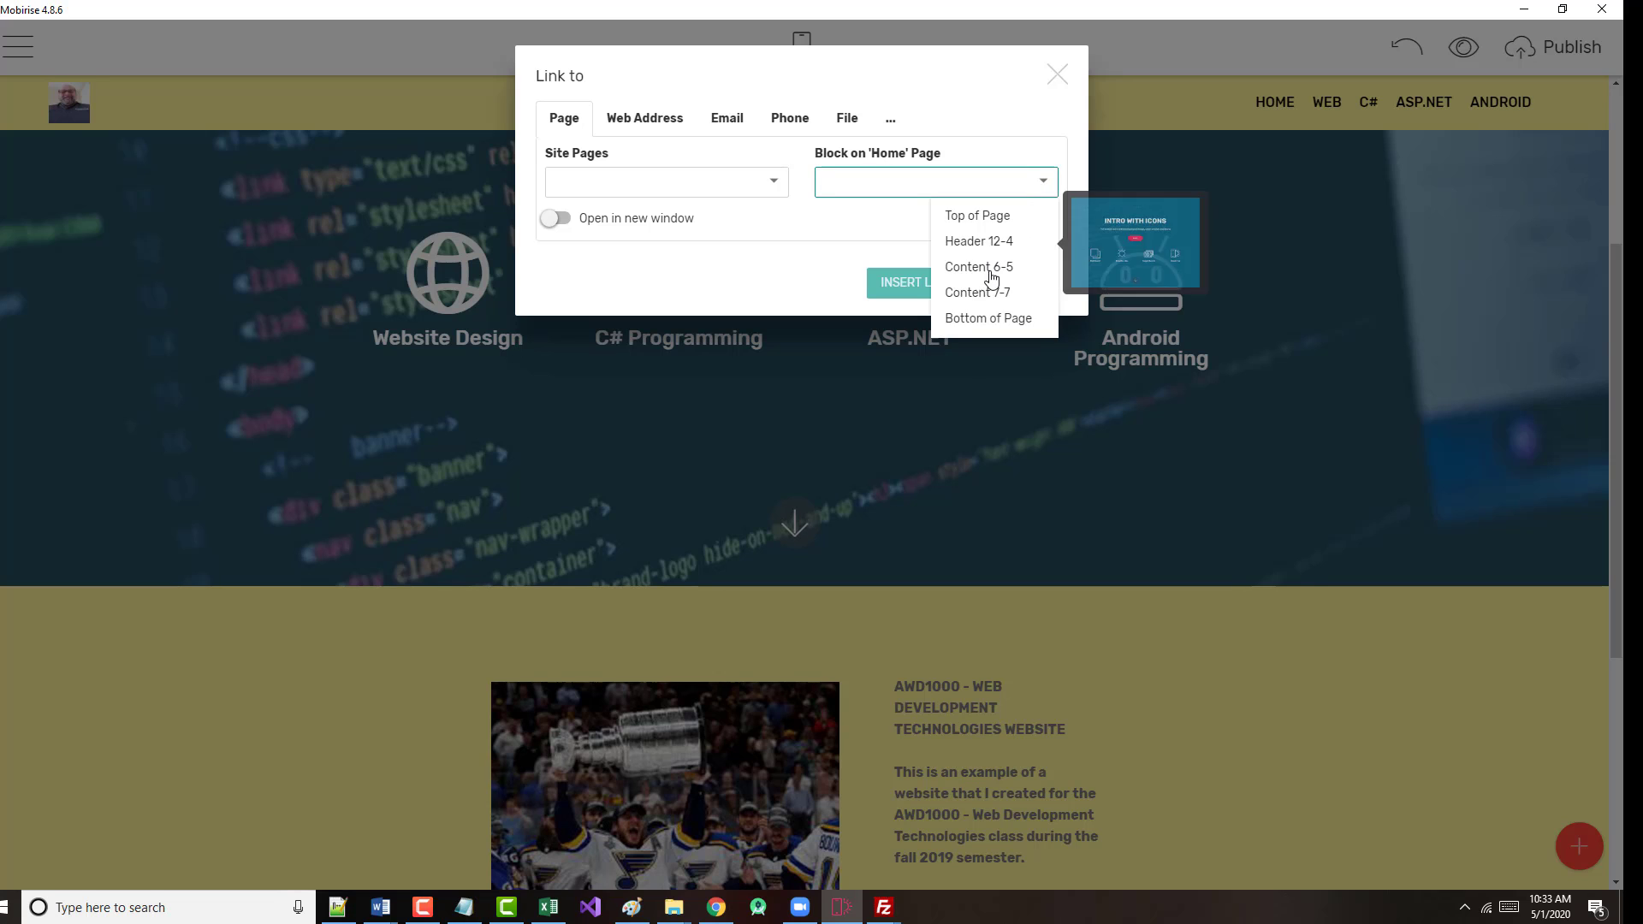
{"action": "left_click", "coordinate": [980, 292]}
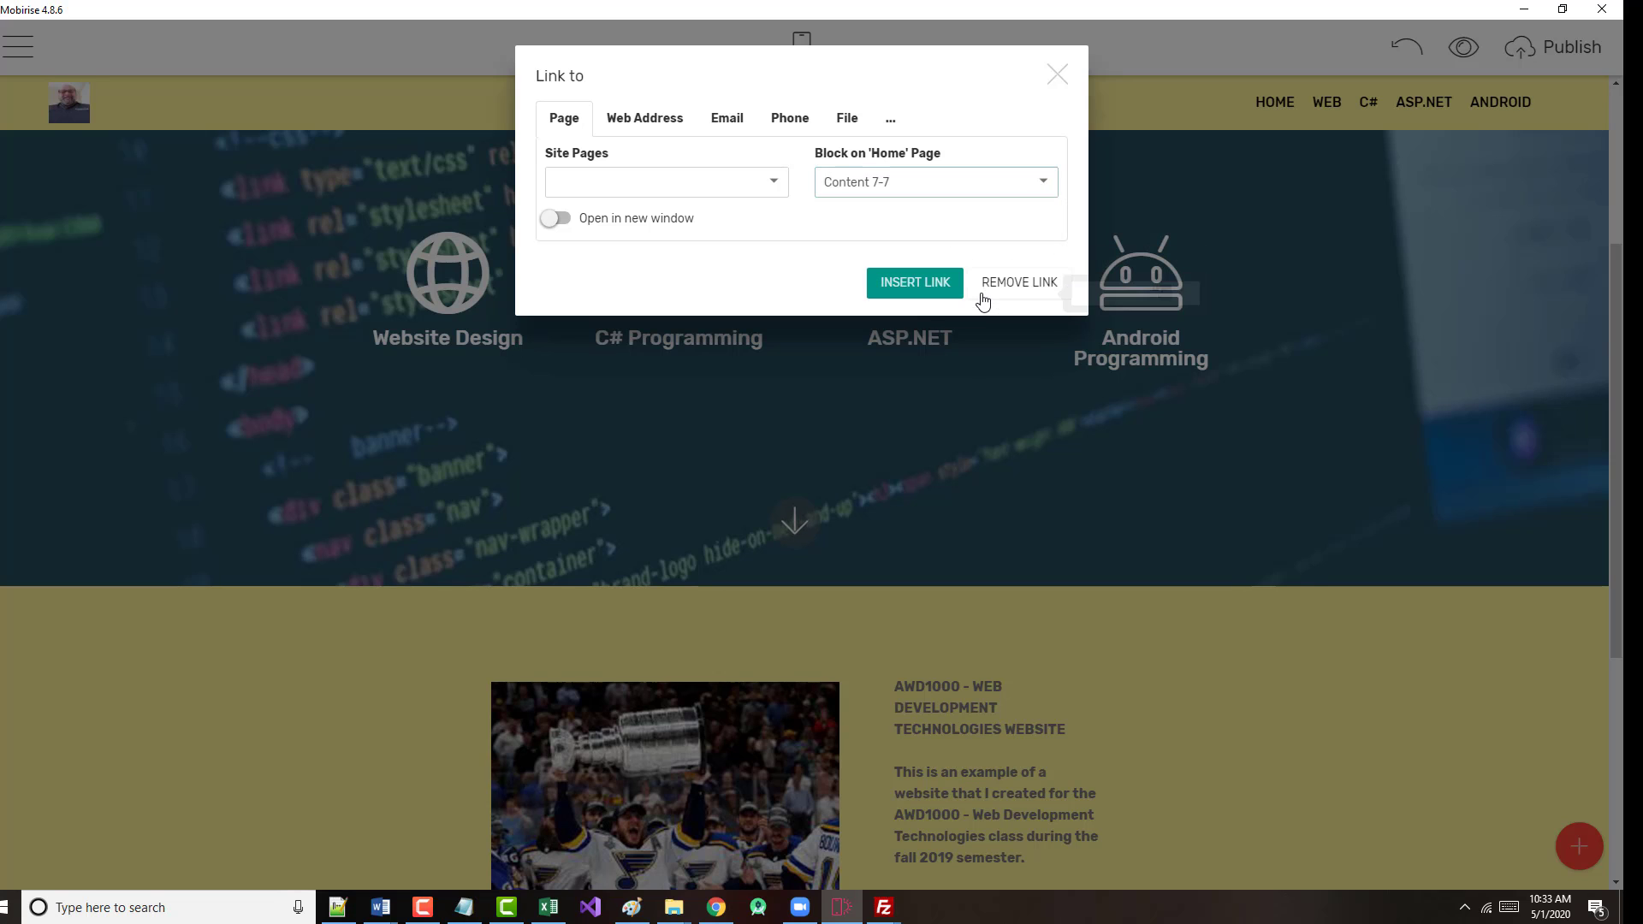
{"action": "left_click", "coordinate": [915, 283]}
{"action": "scroll", "coordinate": [989, 281], "scroll_direction": "up", "scroll_amount": 4}
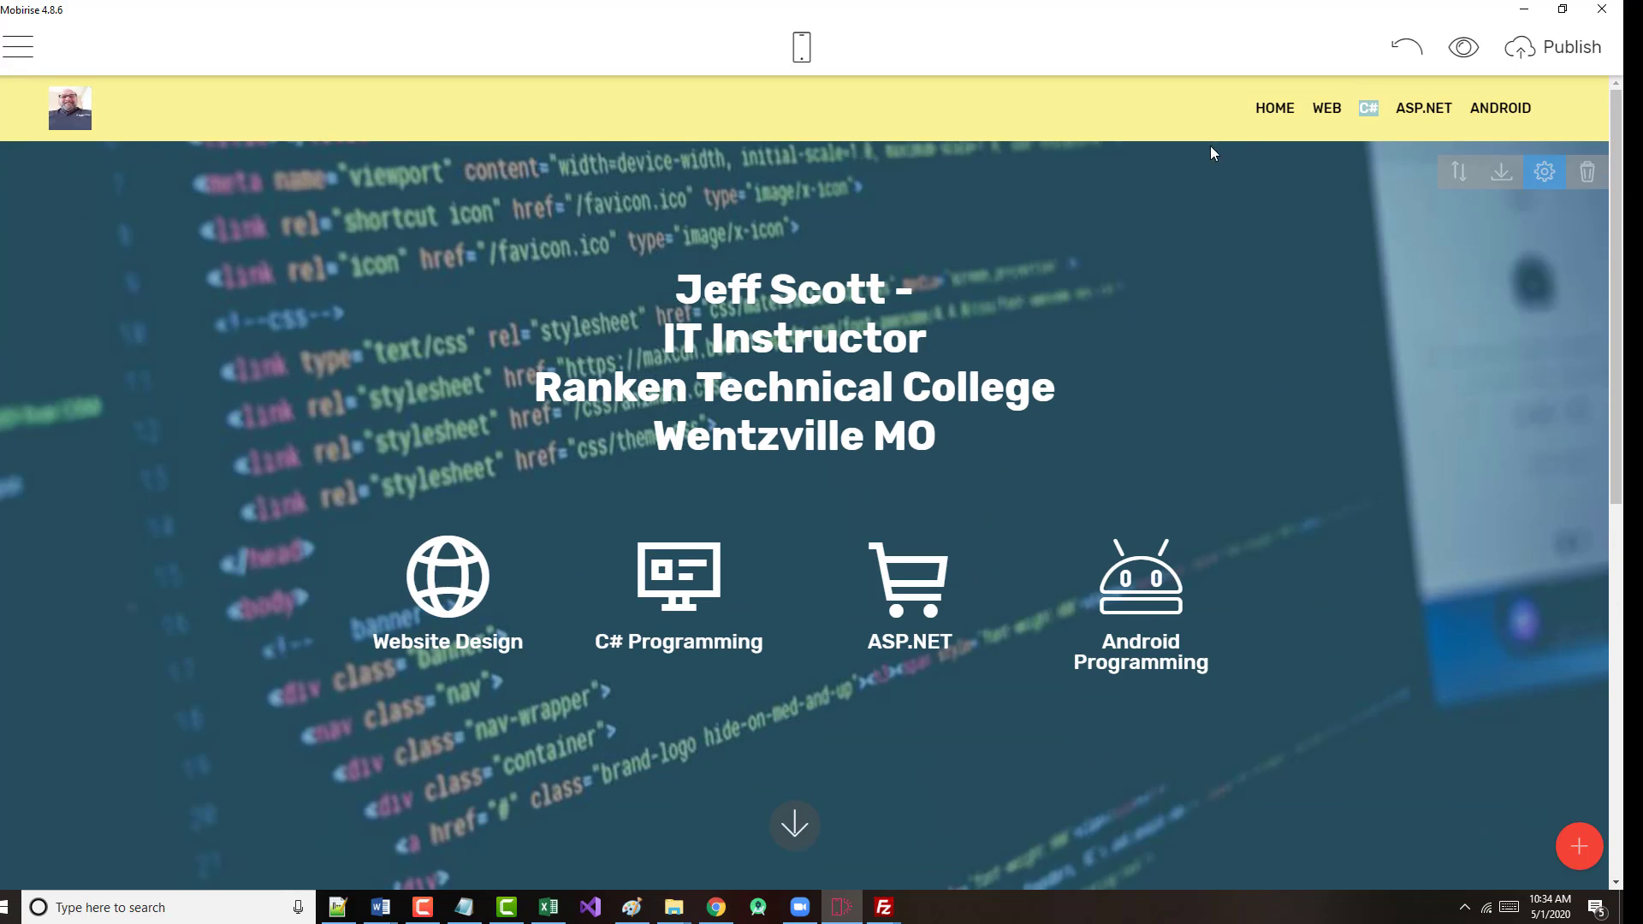
- Preview the site in the browser, test the WEB, C# and HOME header links, and close the preview
{"action": "left_click", "coordinate": [1327, 108]}
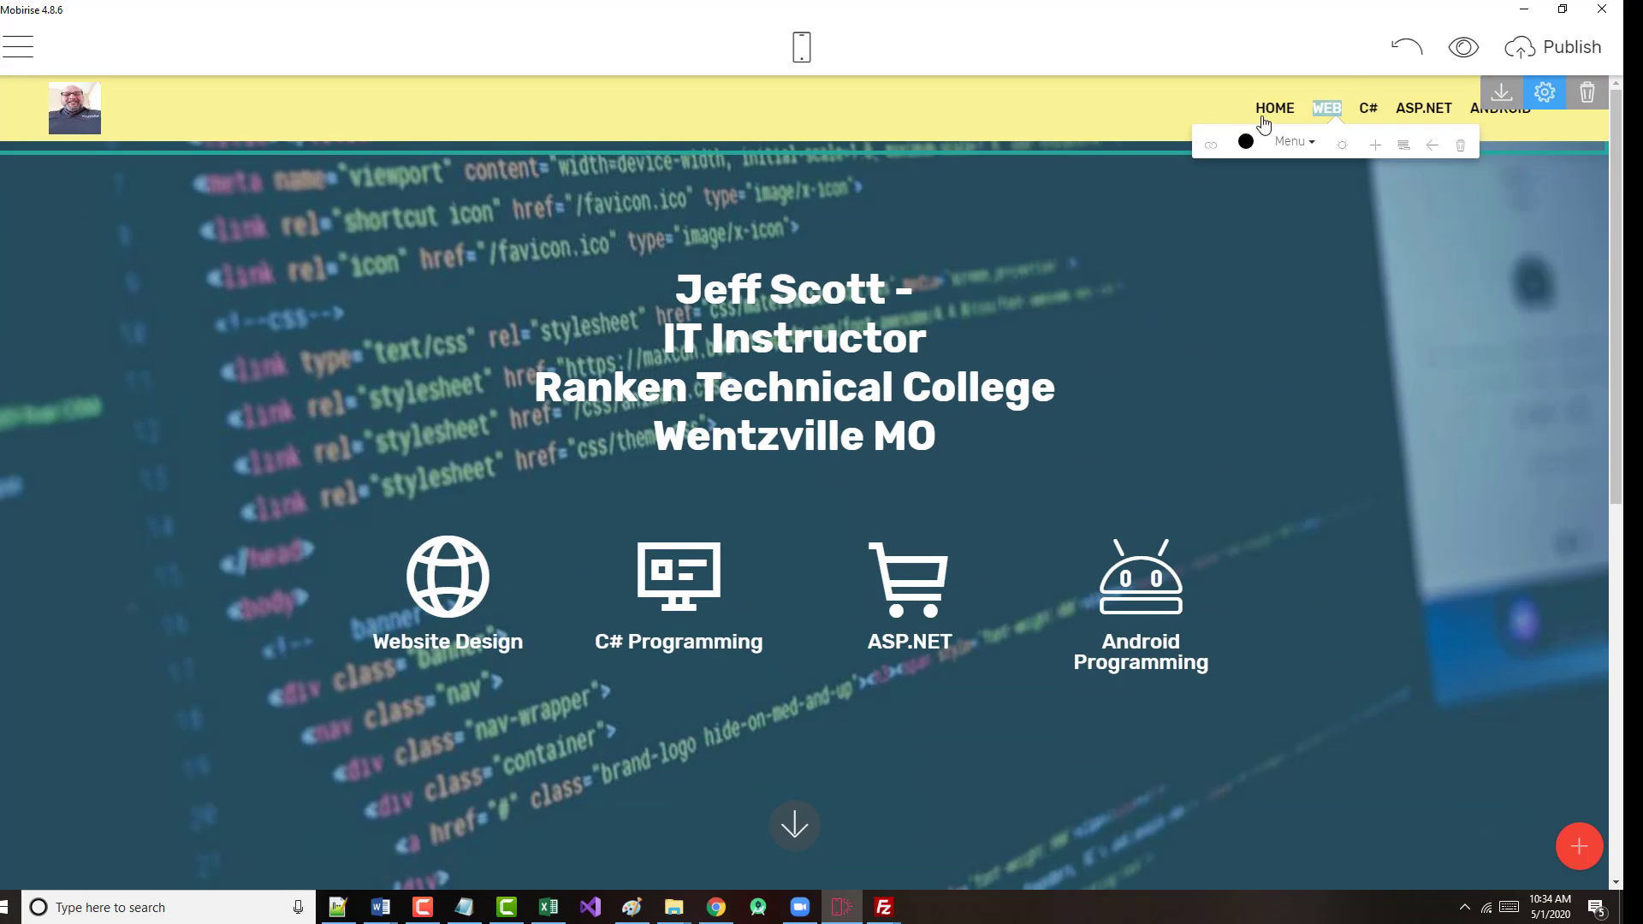
{"action": "left_click", "coordinate": [1463, 47]}
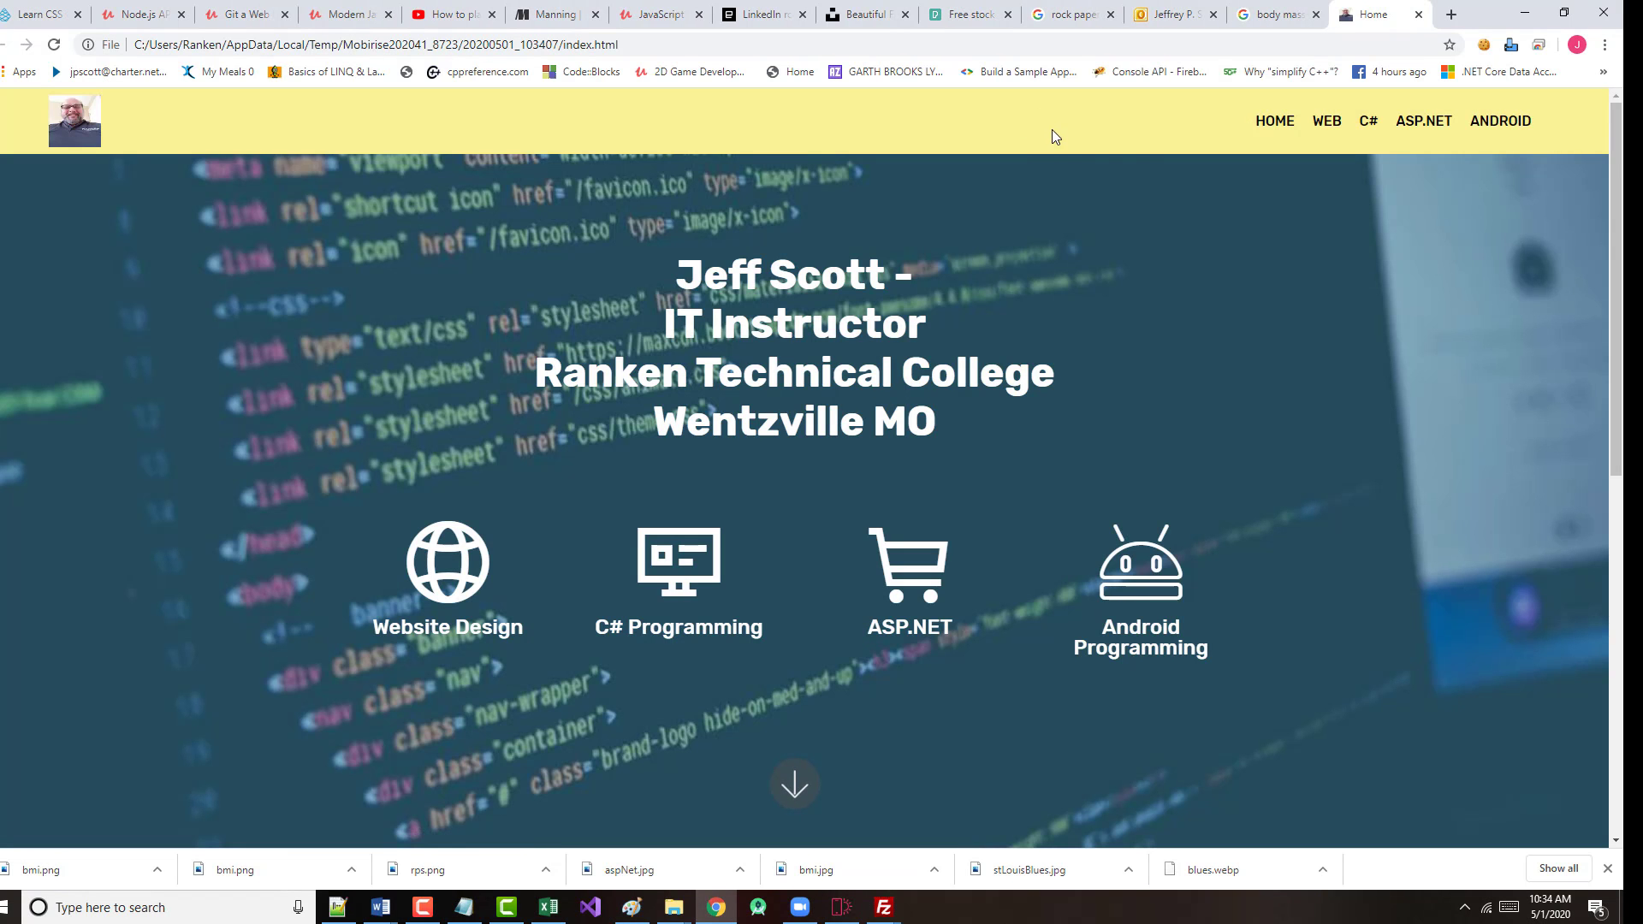
{"action": "left_click", "coordinate": [1326, 121]}
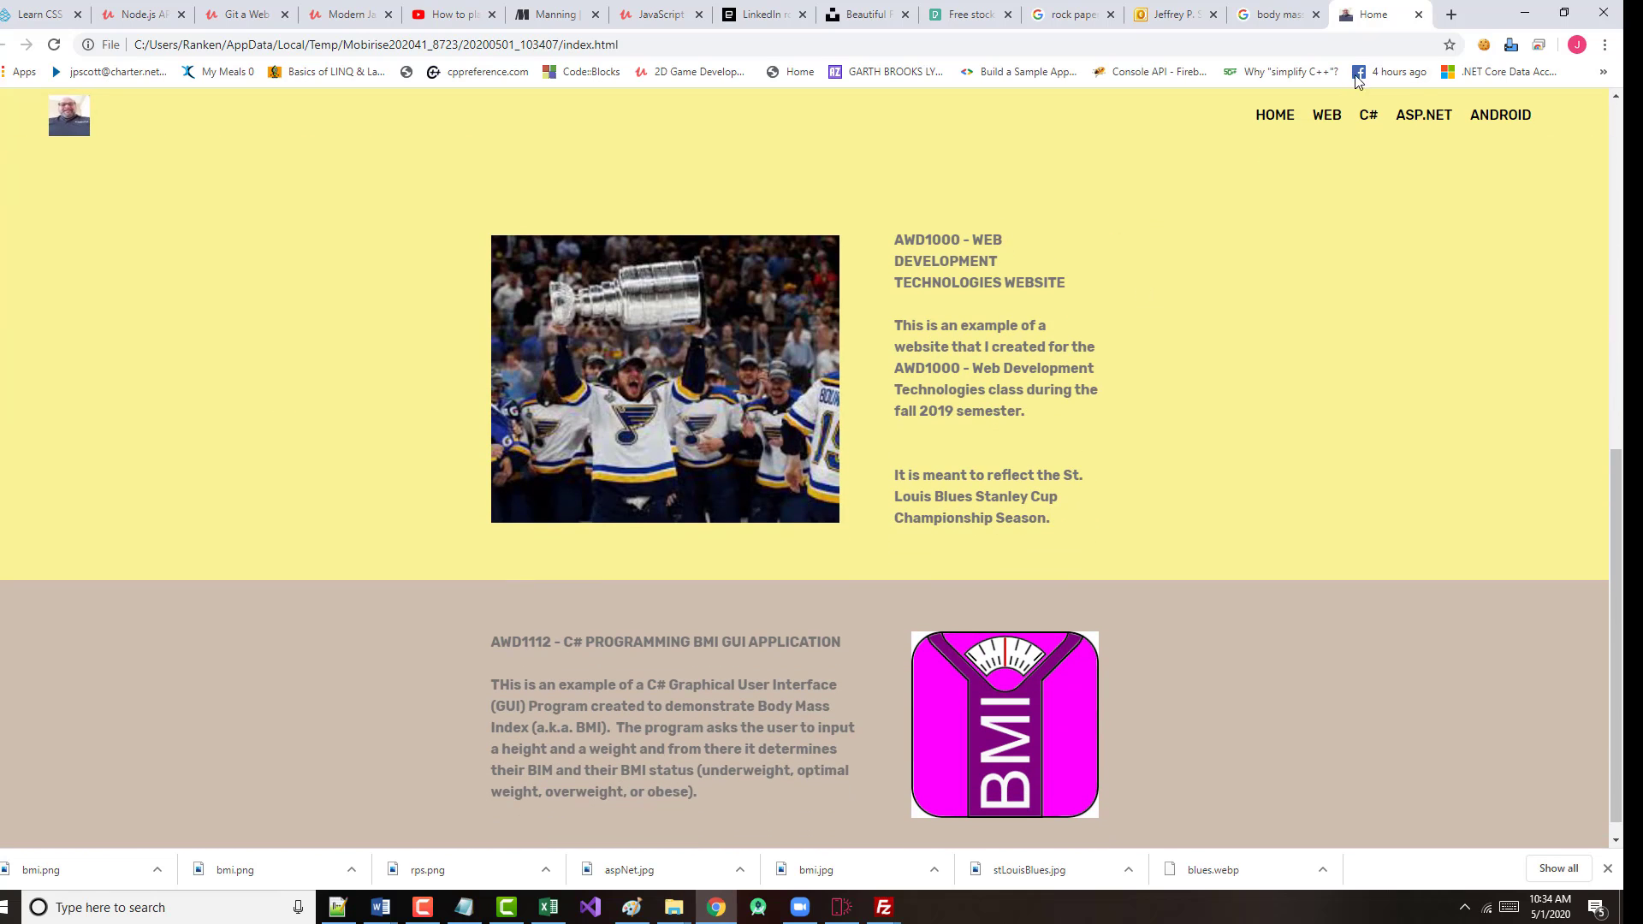
{"action": "left_click", "coordinate": [1366, 120]}
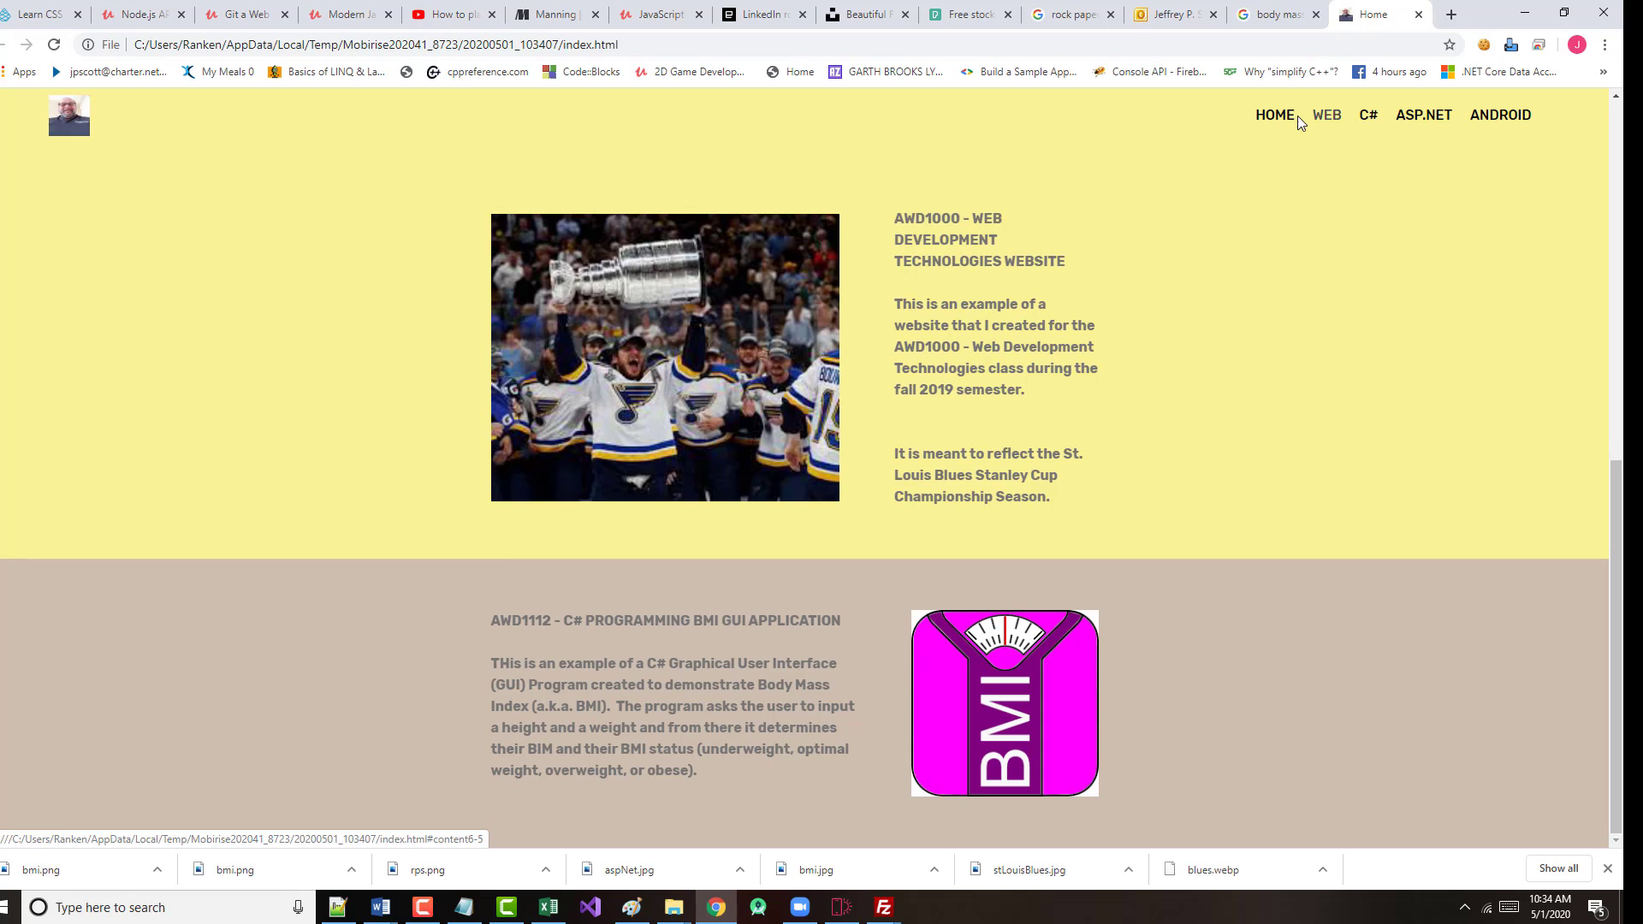
{"action": "left_click", "coordinate": [1275, 118]}
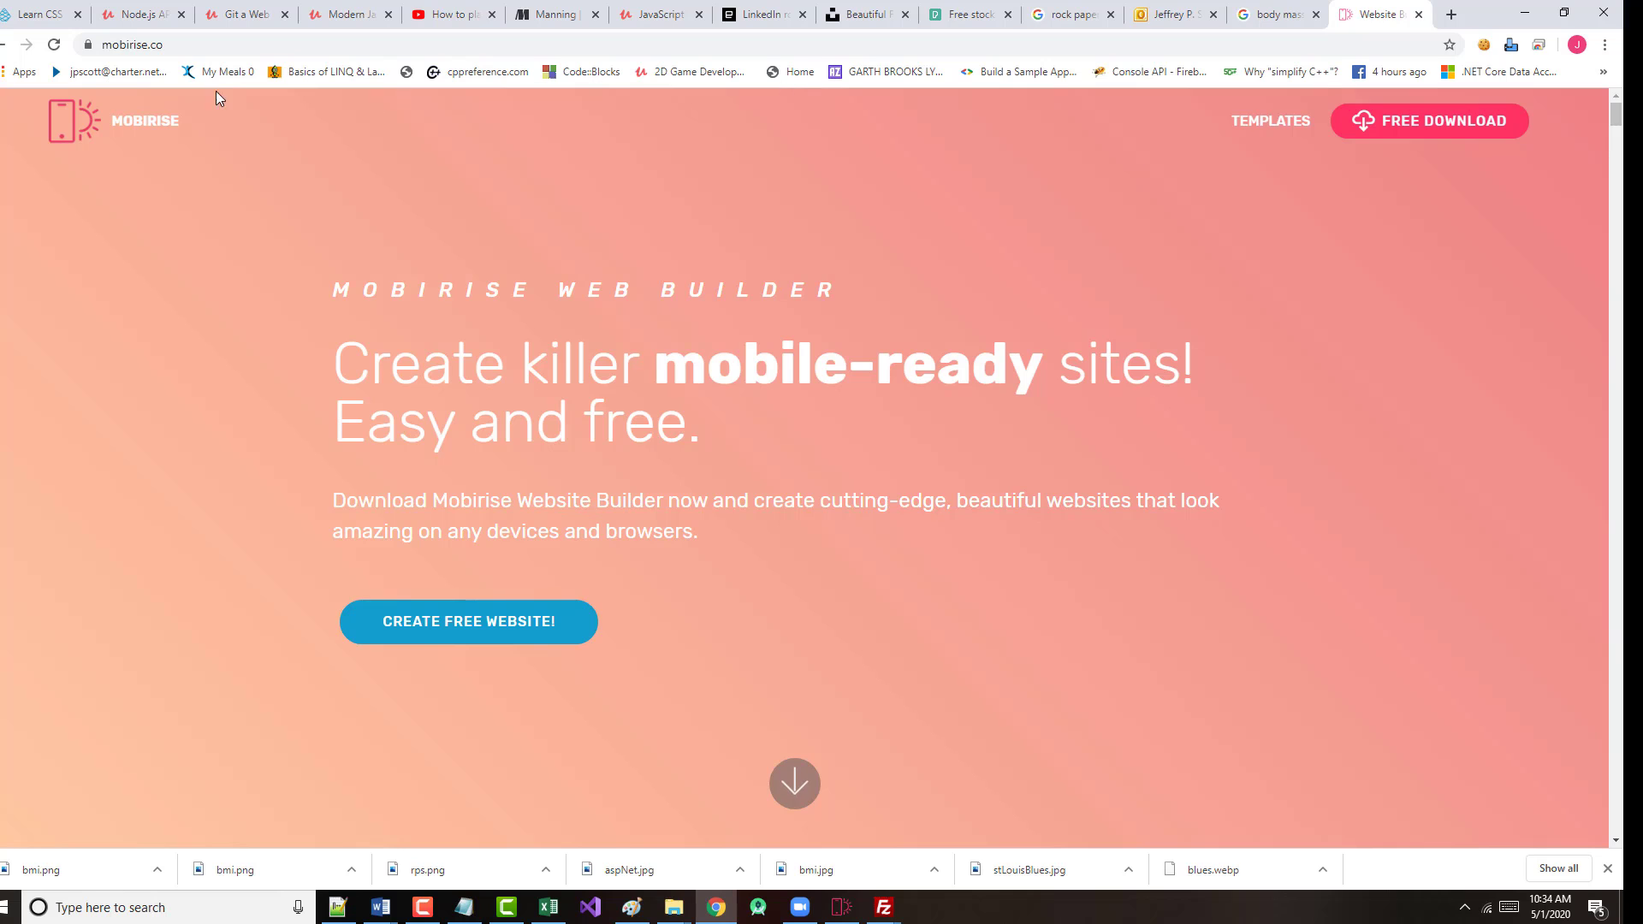
{"action": "left_click", "coordinate": [5, 46]}
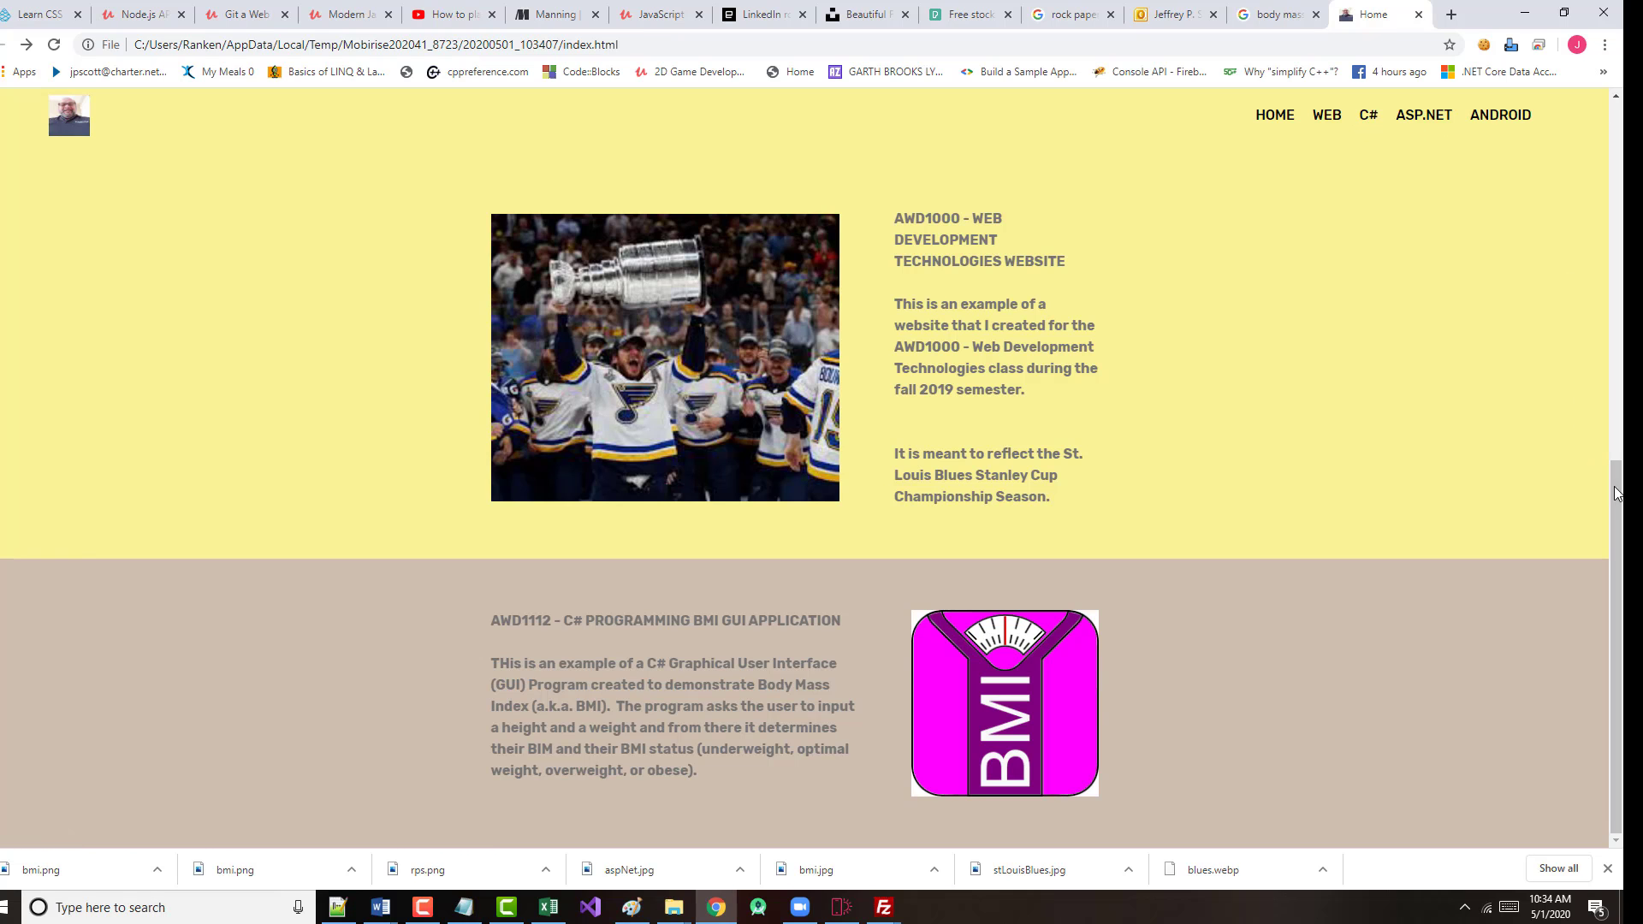
{"action": "left_click_drag", "start_coordinate": [1617, 494], "coordinate": [1581, 75]}
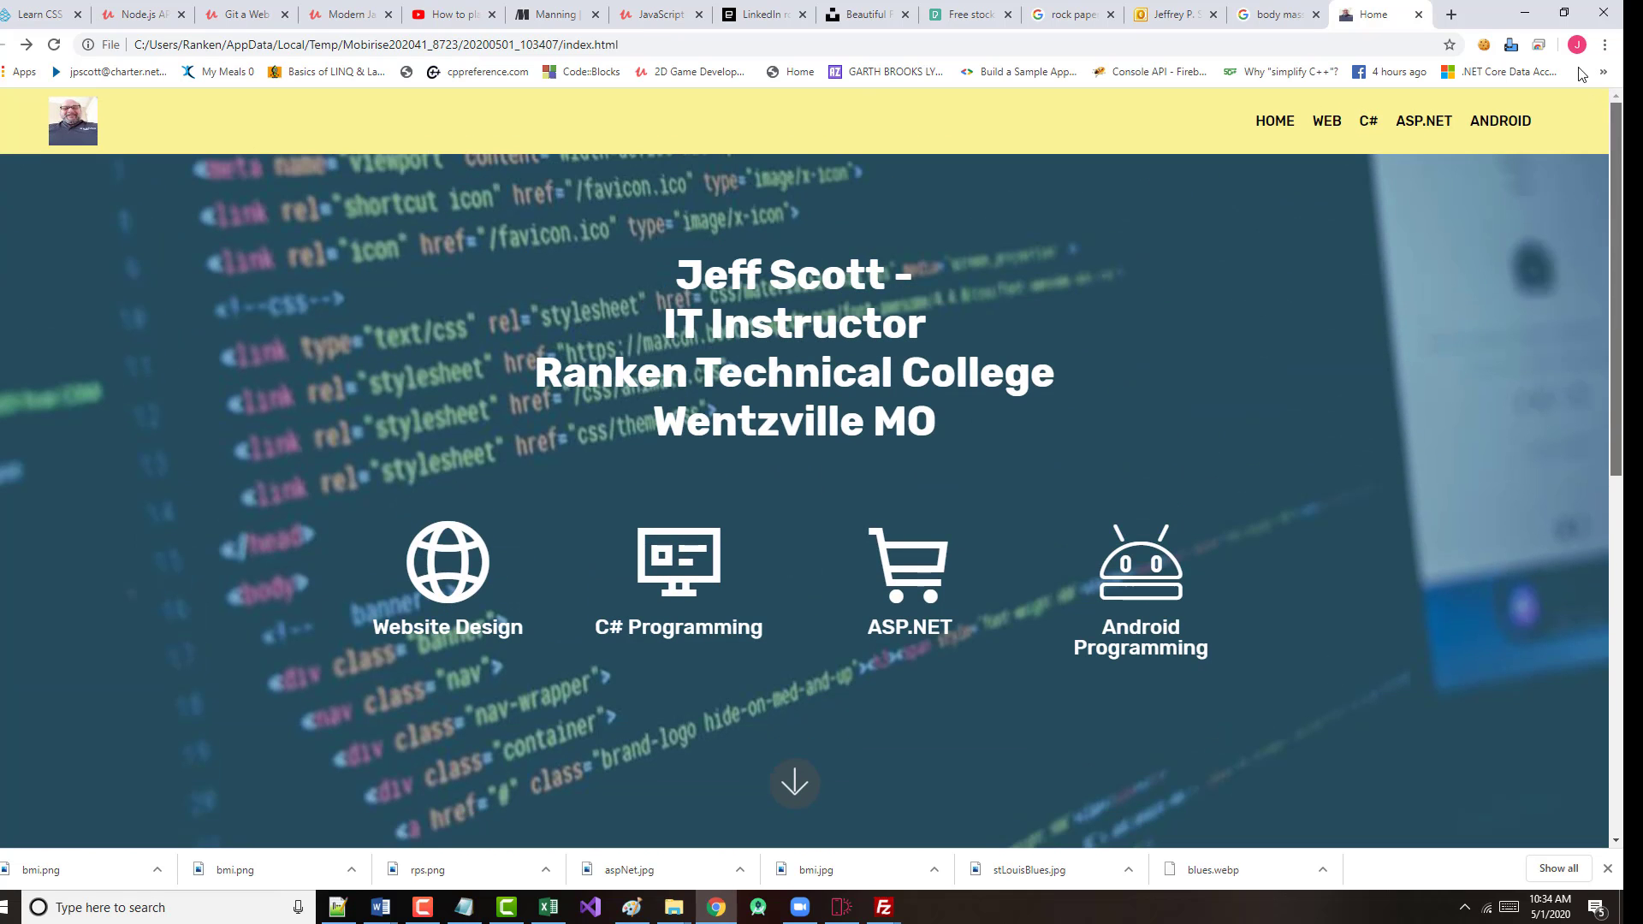
{"action": "left_click", "coordinate": [1366, 124]}
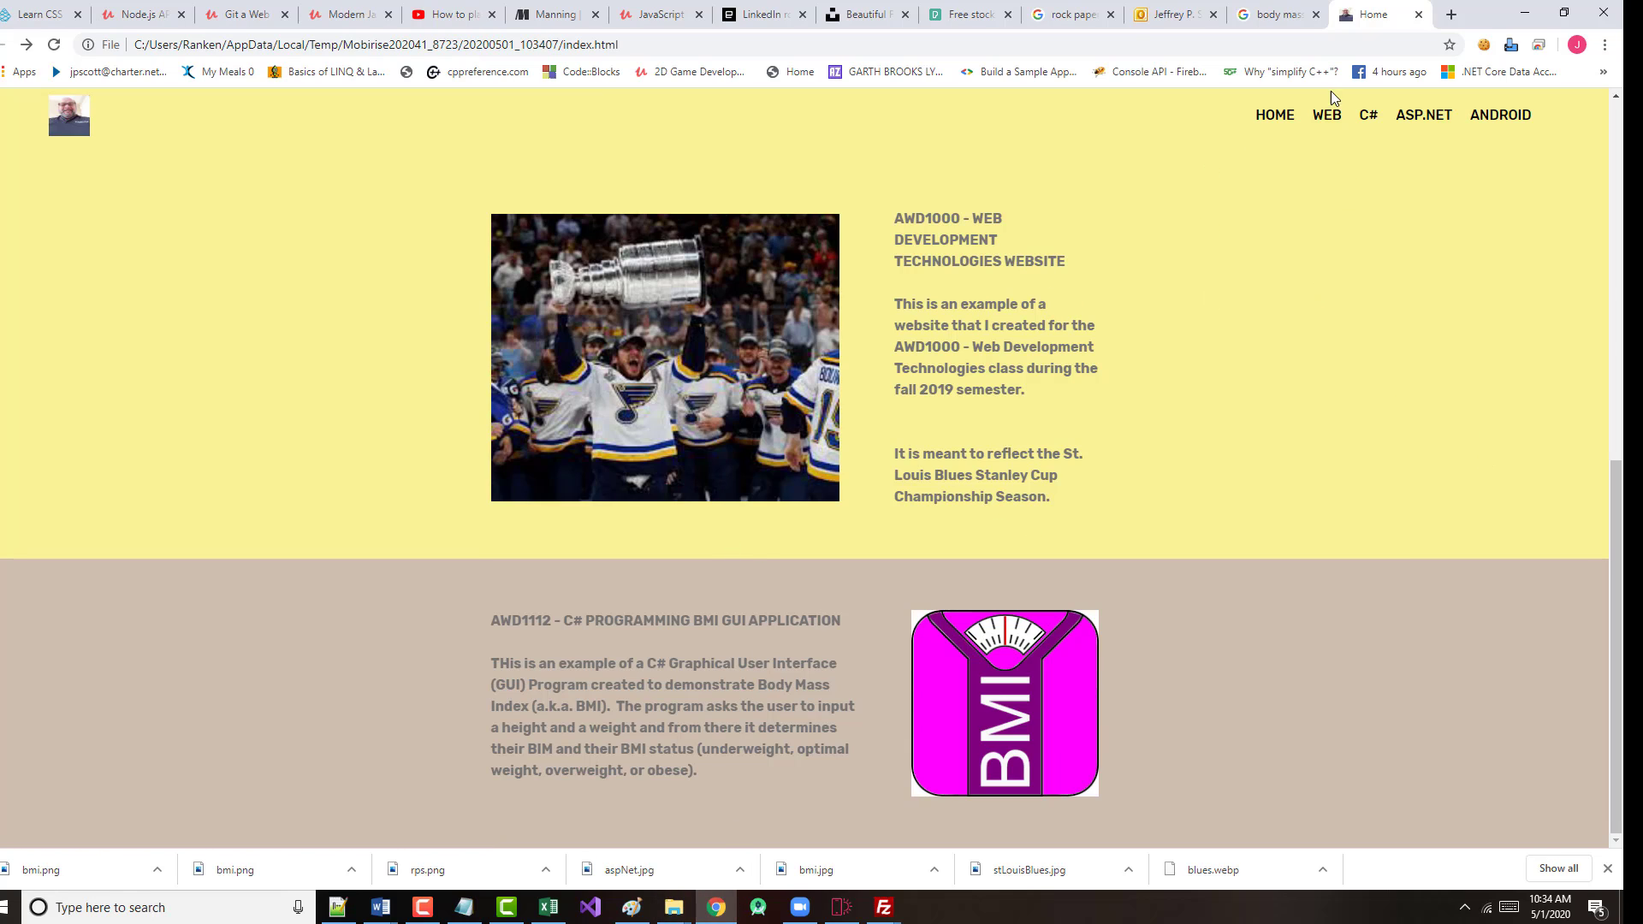
{"action": "left_click", "coordinate": [1418, 15]}
- Switch back to Mobirise and link the HOME header item to Top of Page on the Home page
{"action": "left_click", "coordinate": [852, 908]}
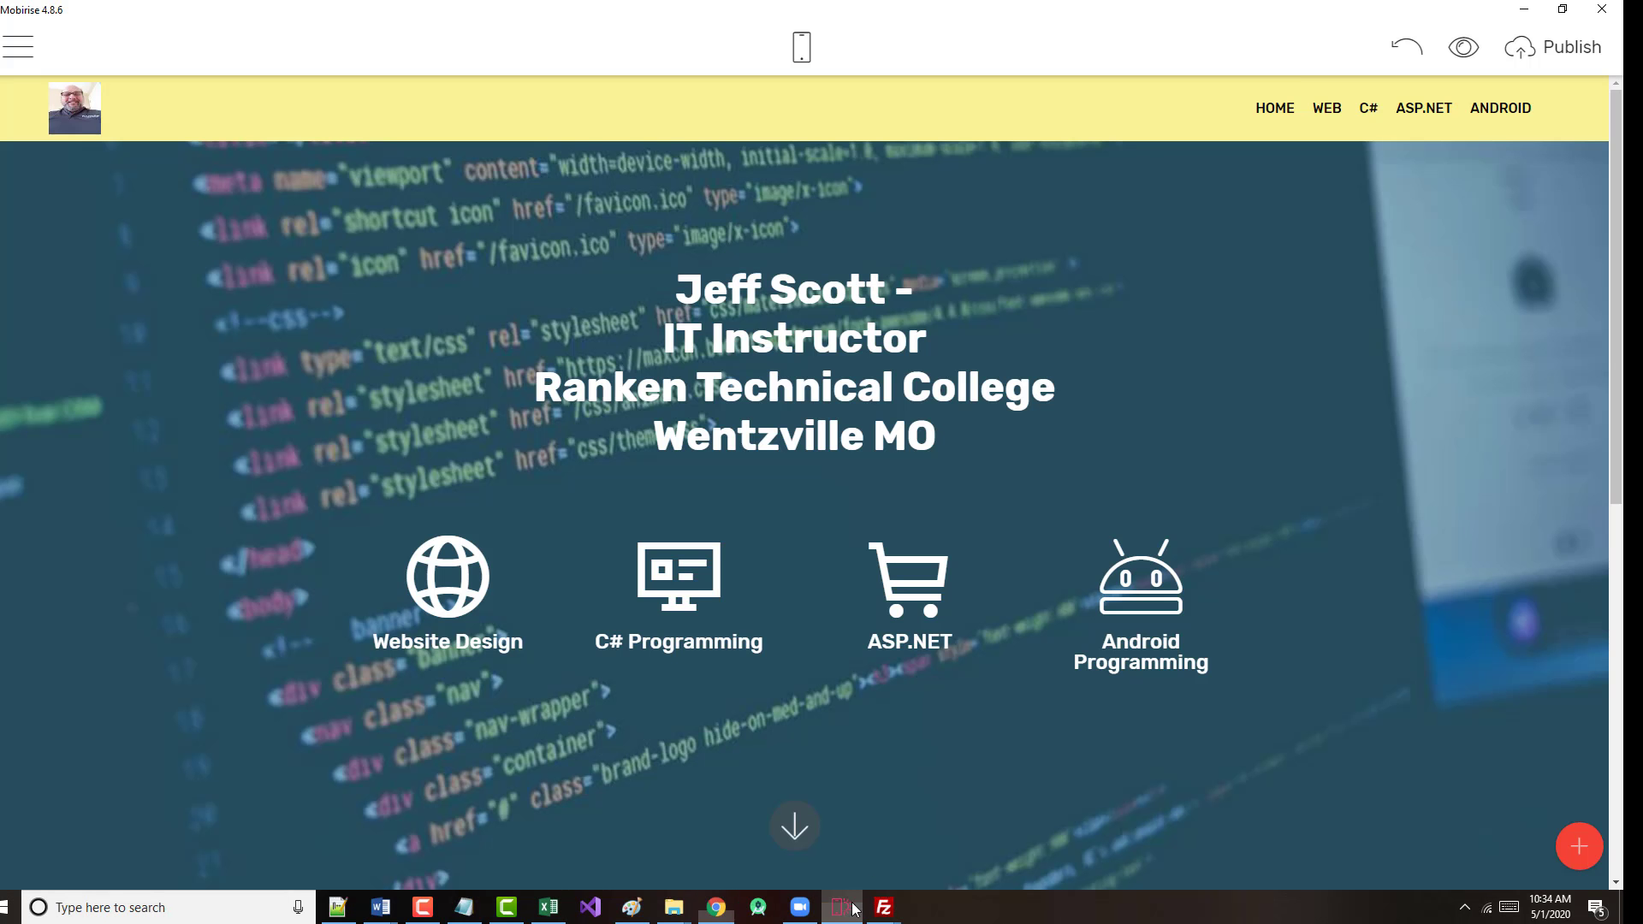
{"action": "left_click_drag", "start_coordinate": [1255, 110], "coordinate": [1267, 120]}
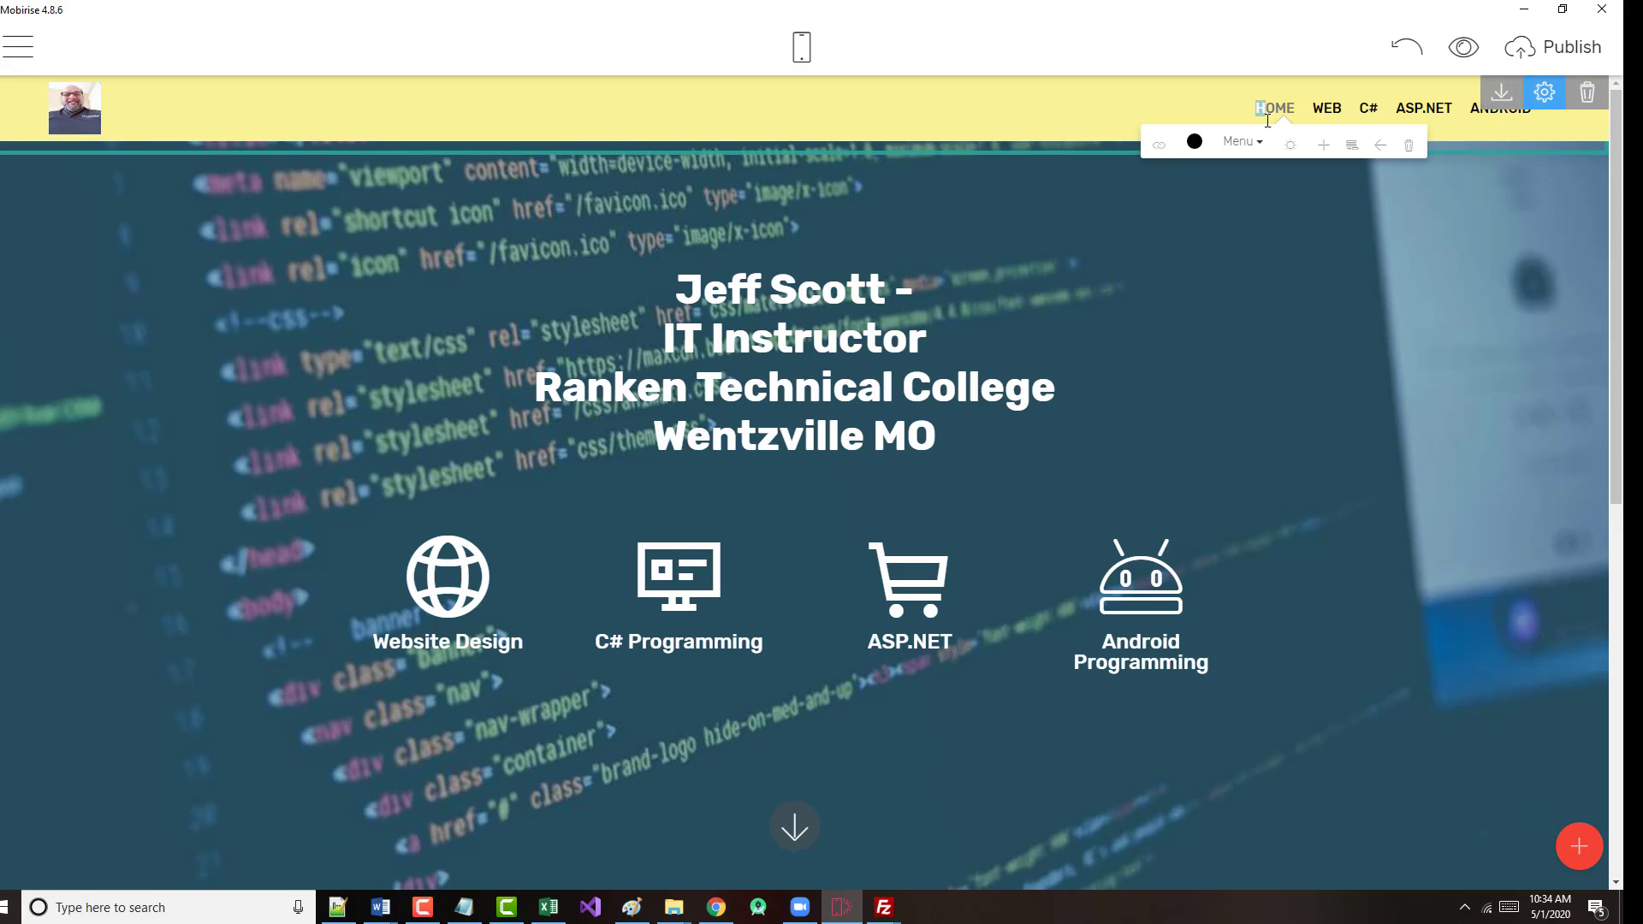
{"action": "left_click", "coordinate": [1159, 144]}
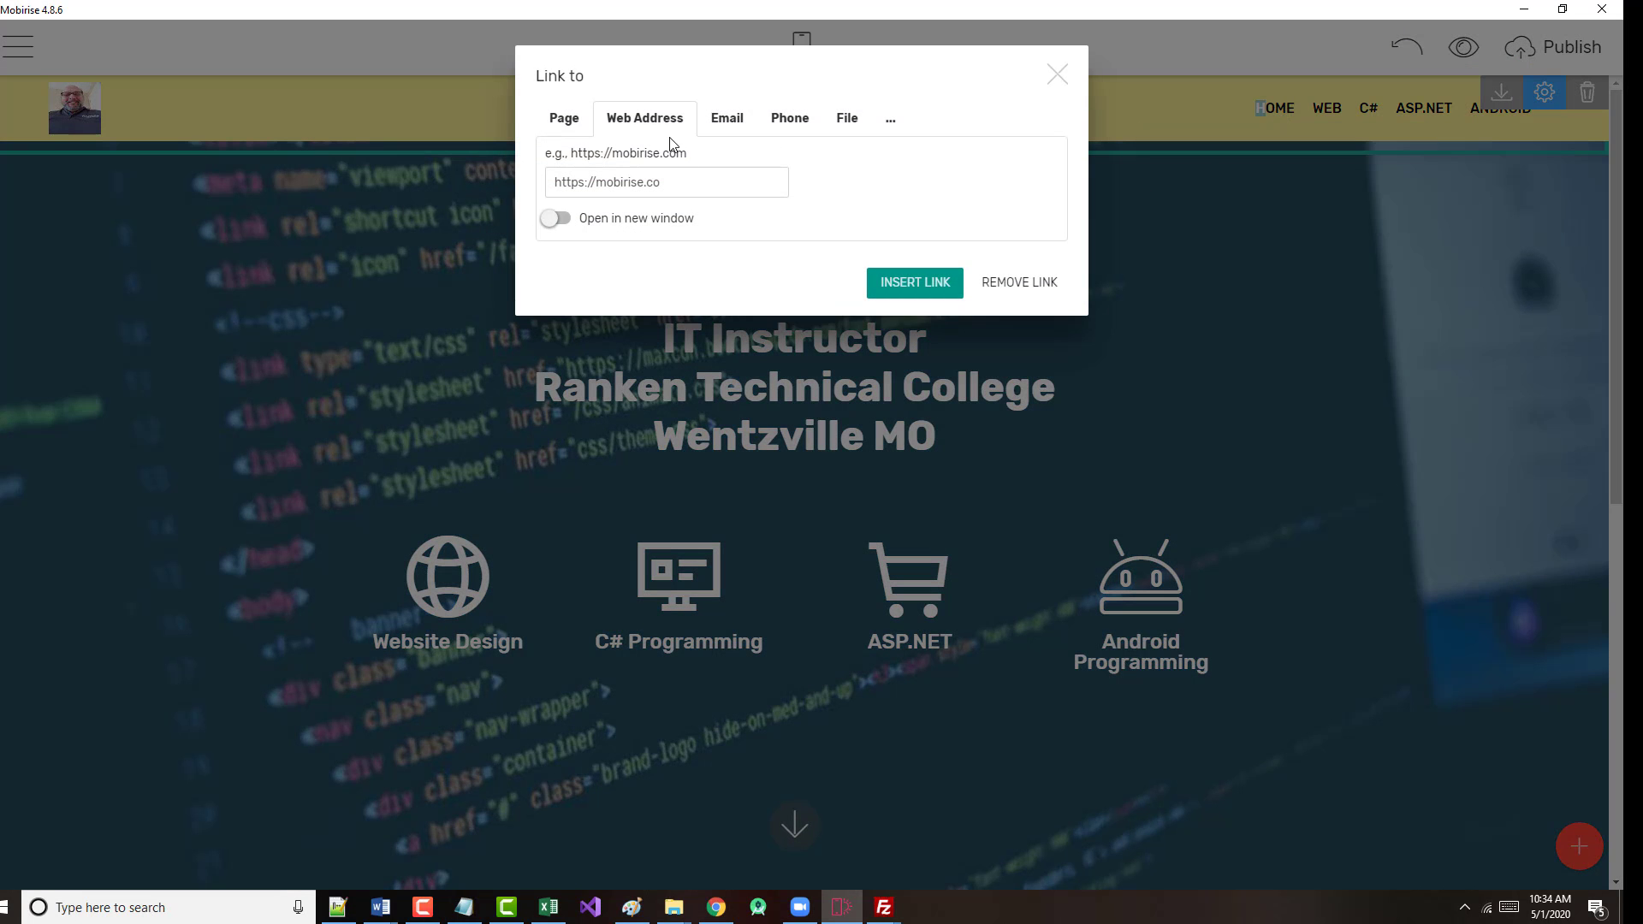
{"action": "left_click", "coordinate": [565, 120]}
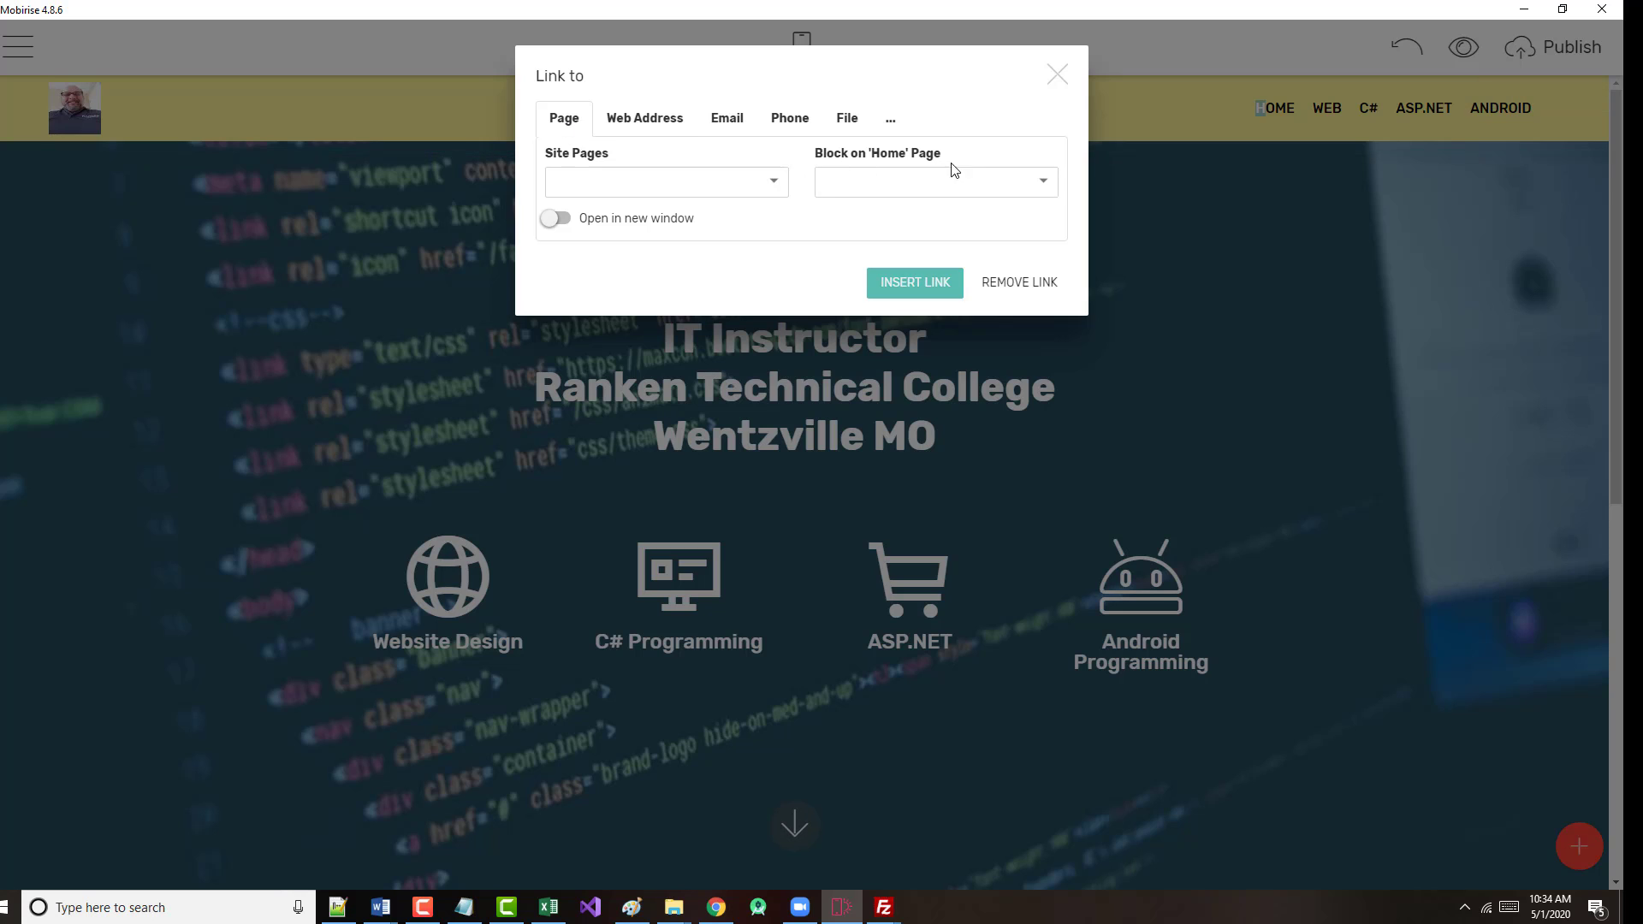
{"action": "left_click", "coordinate": [1046, 187]}
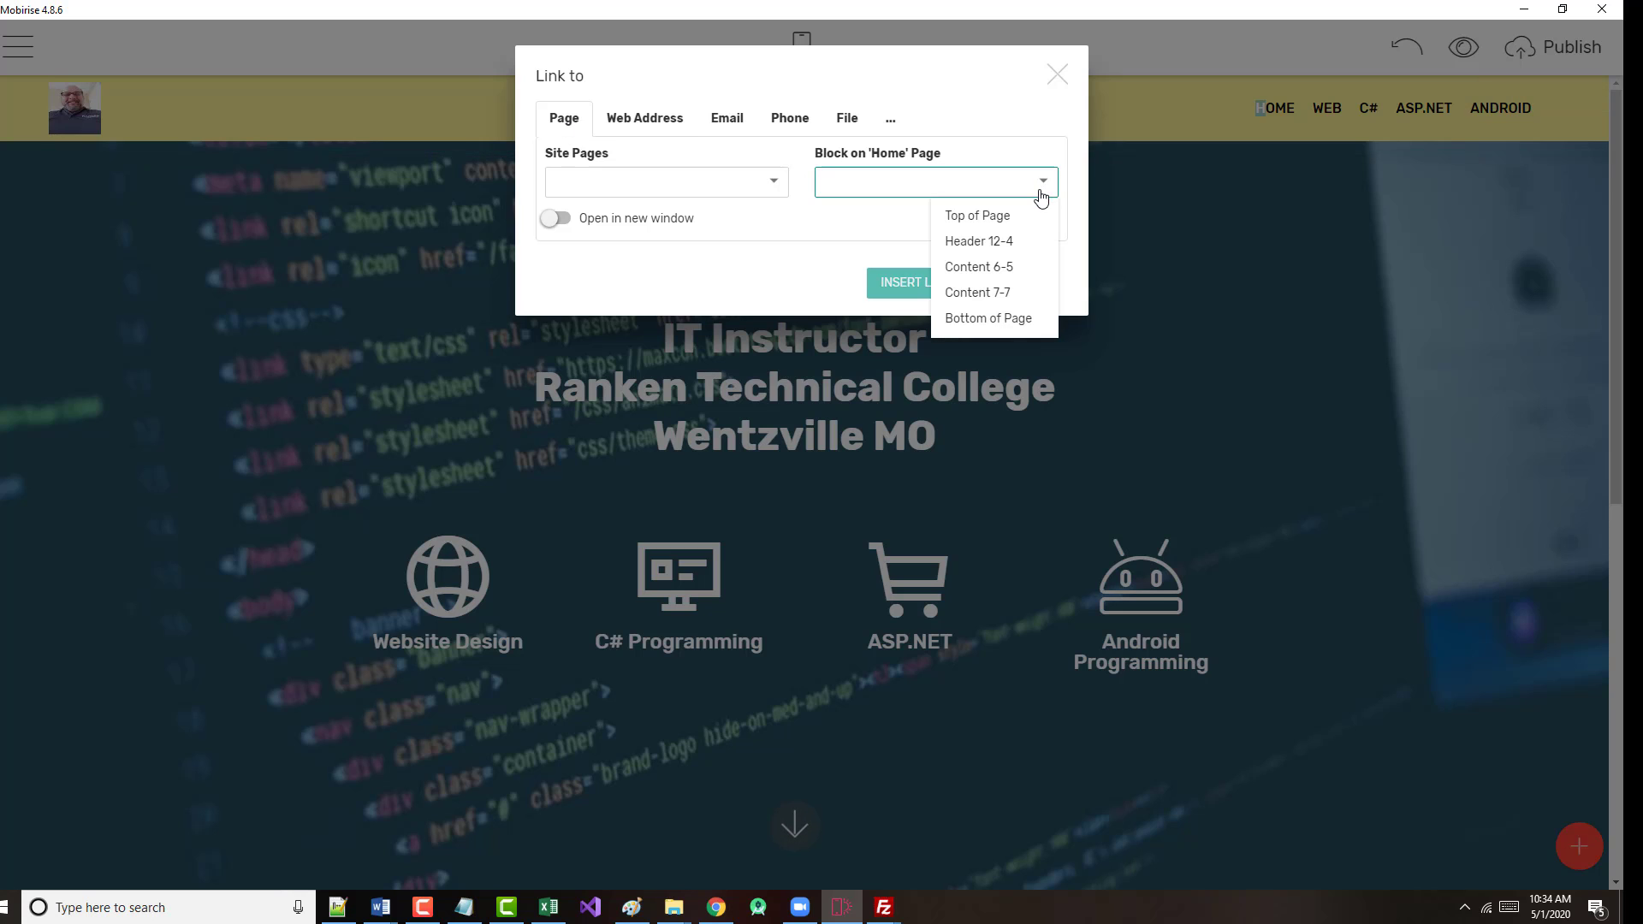
{"action": "left_click", "coordinate": [984, 218]}
{"action": "left_click", "coordinate": [914, 288]}
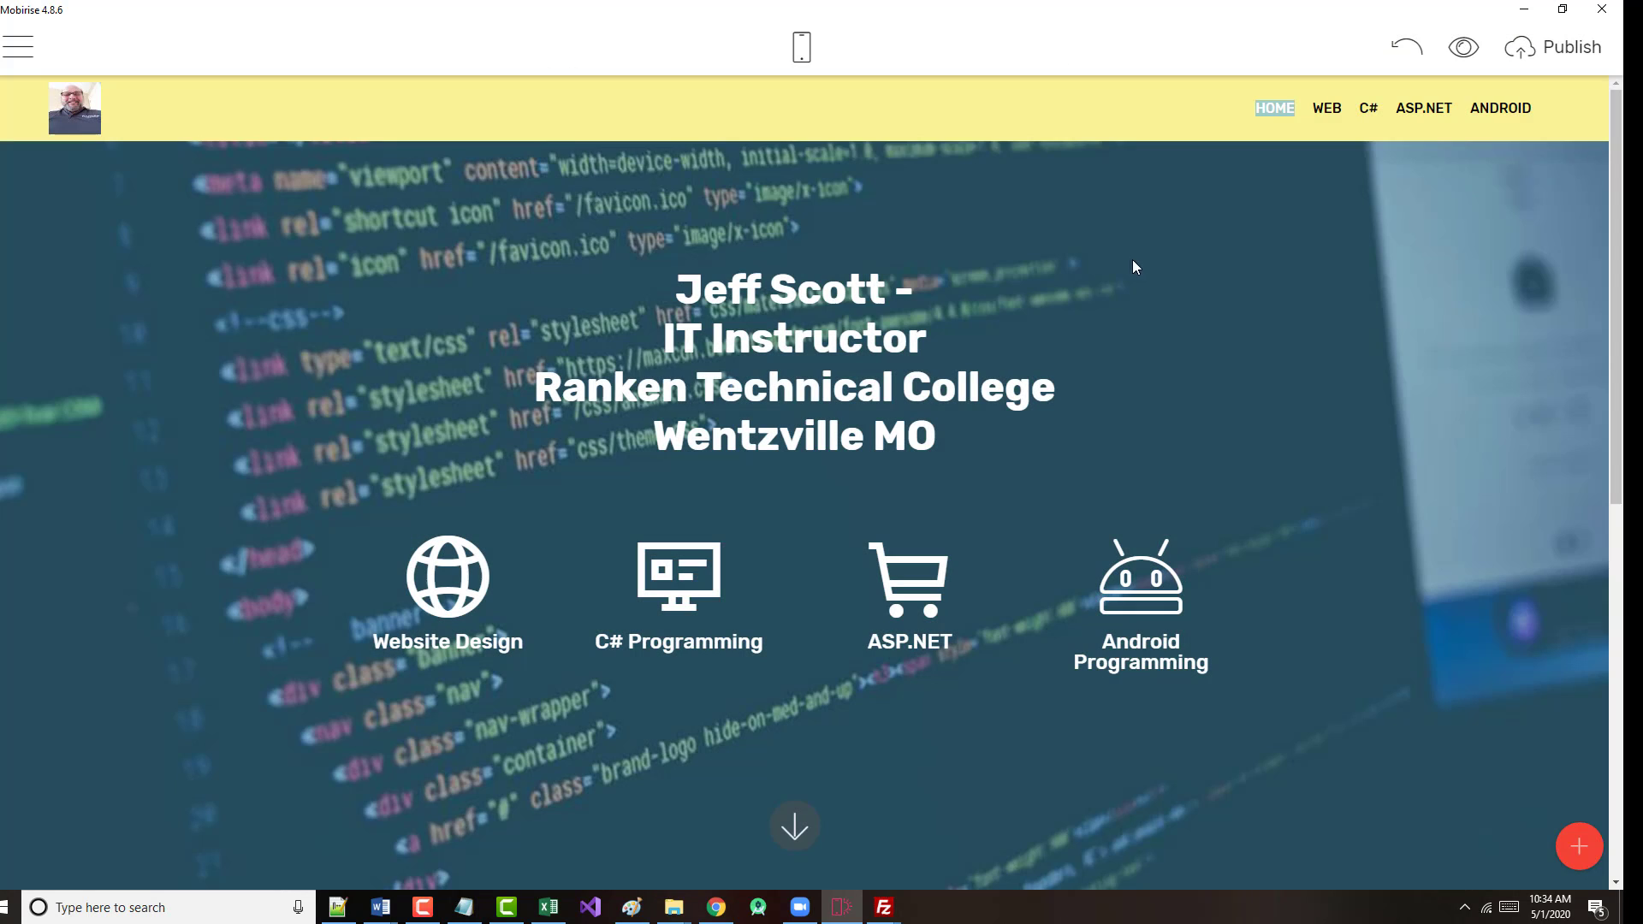
- Preview the site in the browser again and test the C# and HOME header links
{"action": "mouse_move", "coordinate": [1157, 227]}
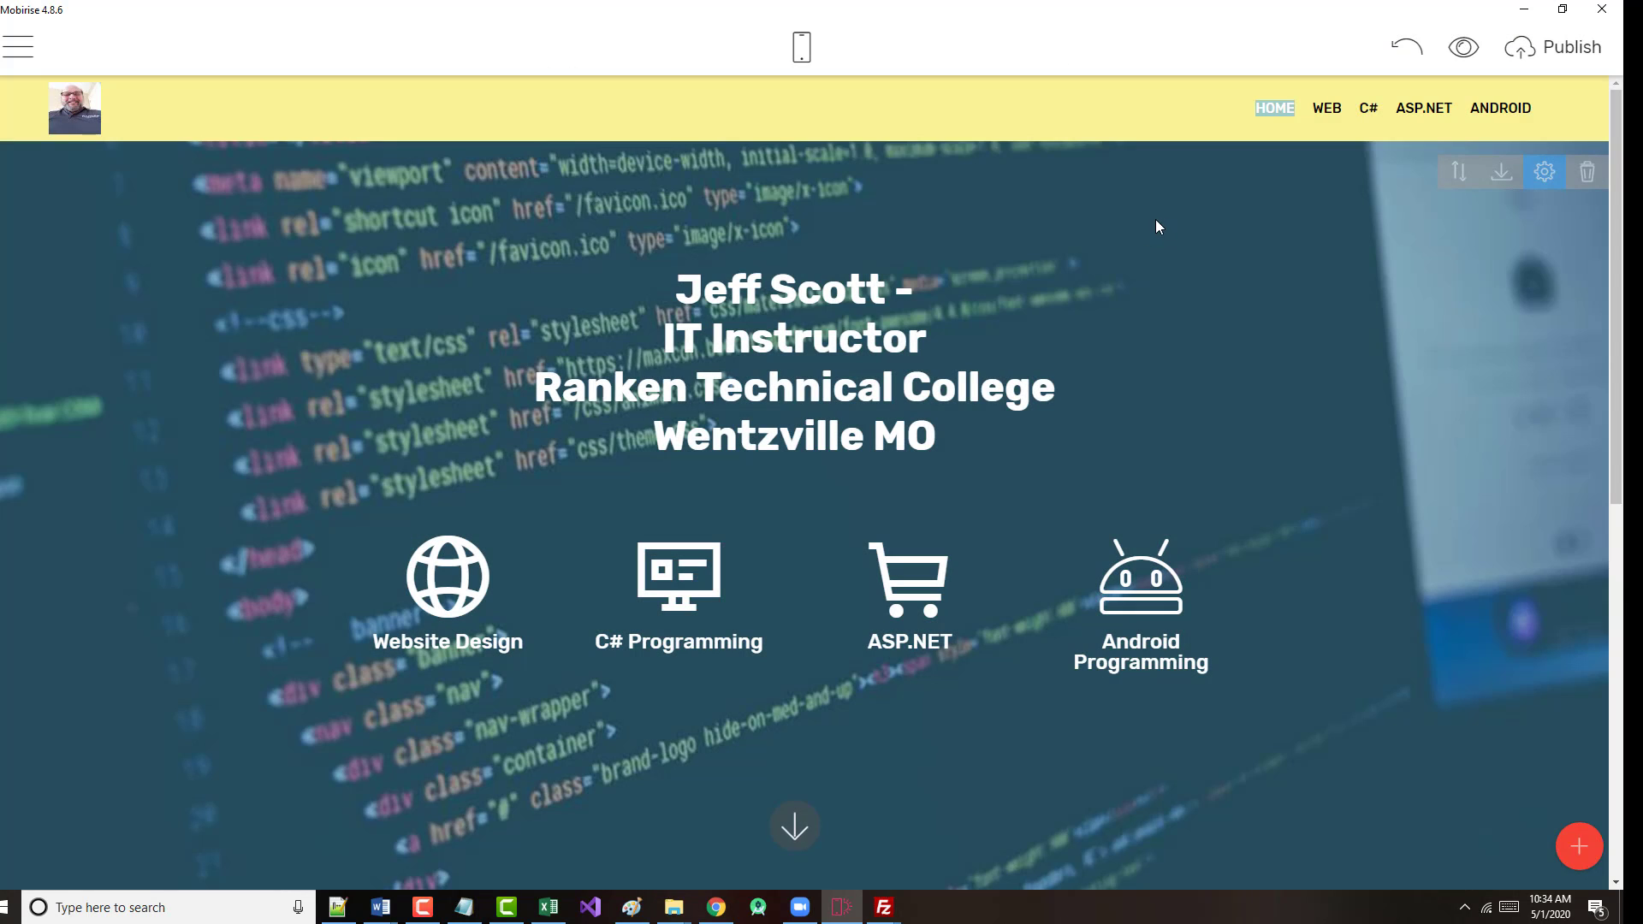
{"action": "left_click", "coordinate": [1463, 47]}
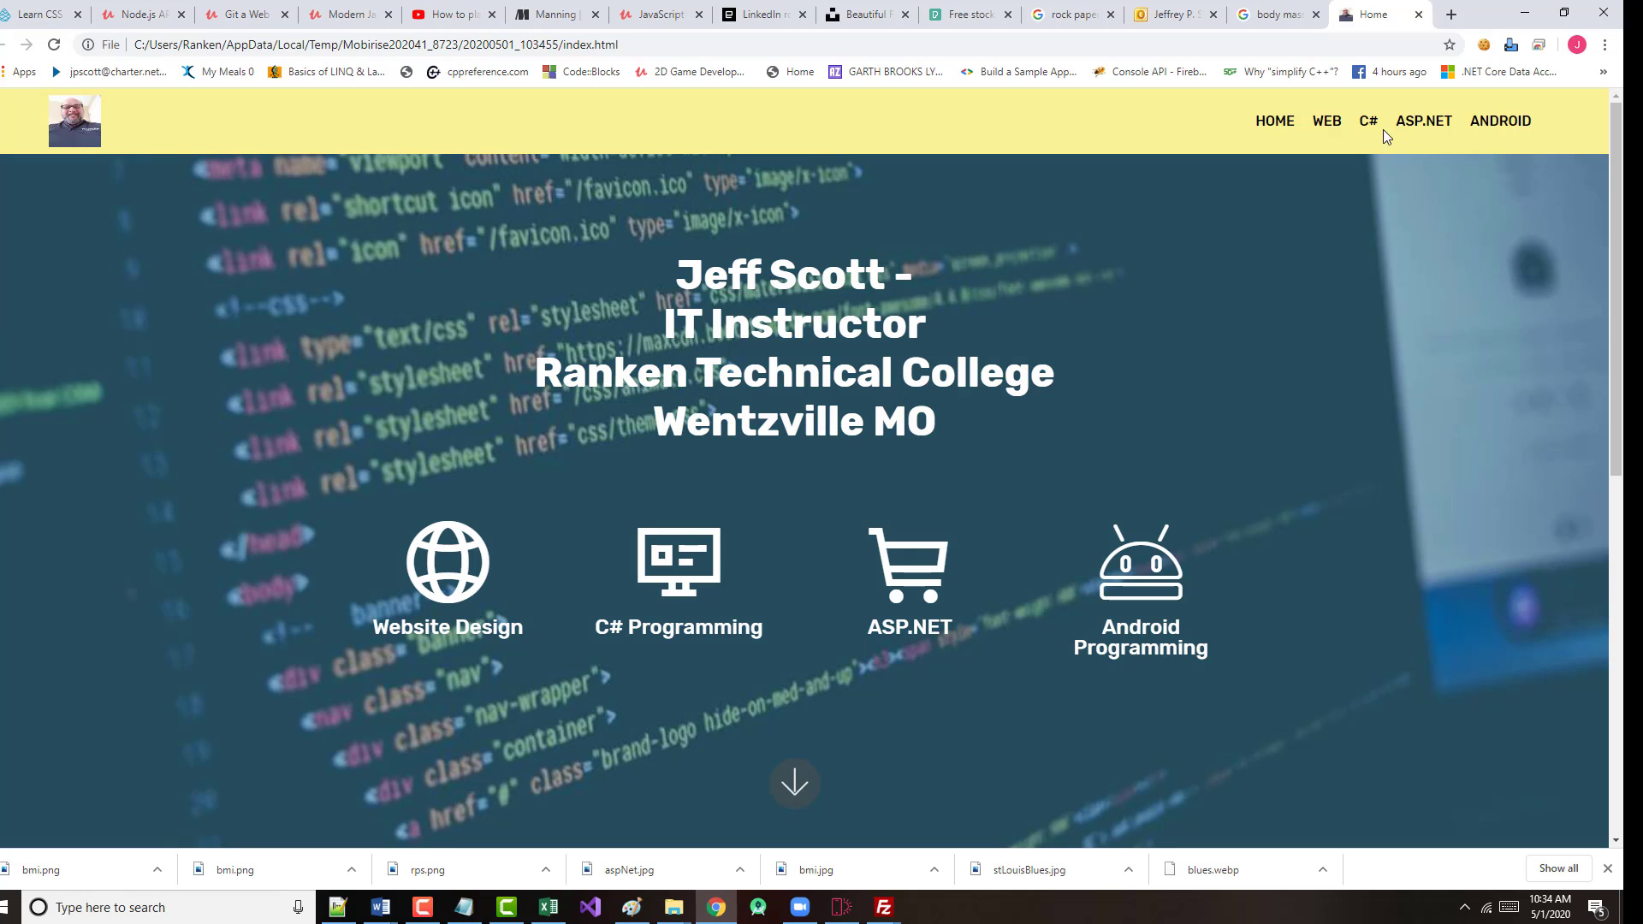
{"action": "left_click", "coordinate": [1369, 124]}
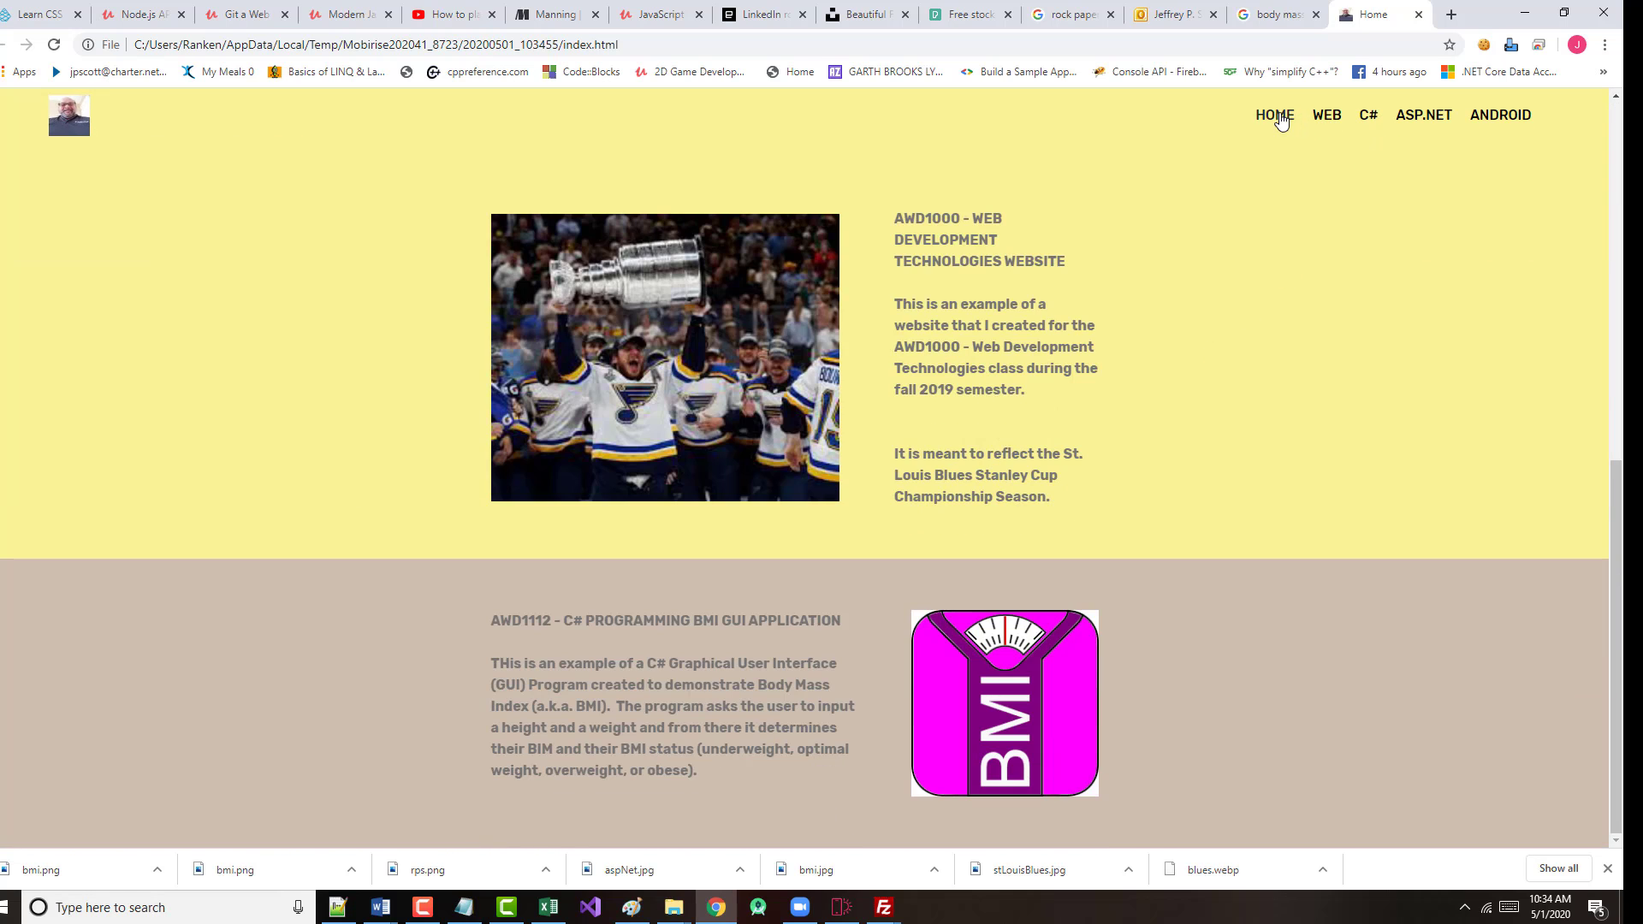
{"action": "left_click", "coordinate": [1276, 116]}
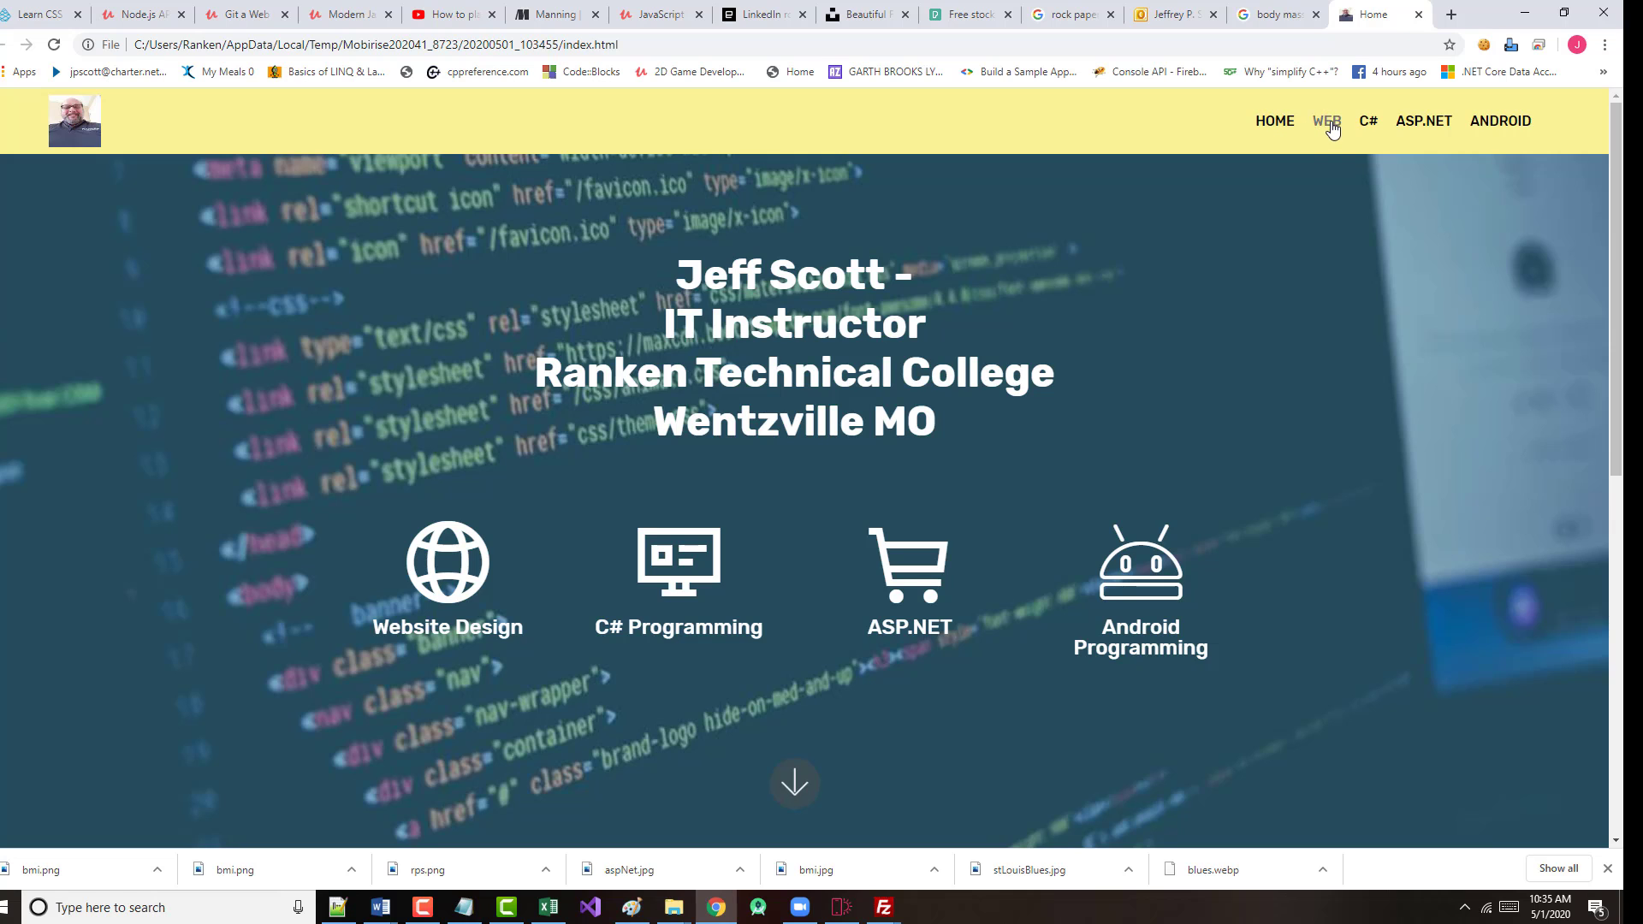
- Test the WEB and HOME header links in the browser preview, look through the page's sections, and close the preview
{"action": "left_click", "coordinate": [1329, 124]}
{"action": "left_click", "coordinate": [1279, 122]}
{"action": "scroll", "coordinate": [468, 641], "scroll_direction": "down", "scroll_amount": 1}
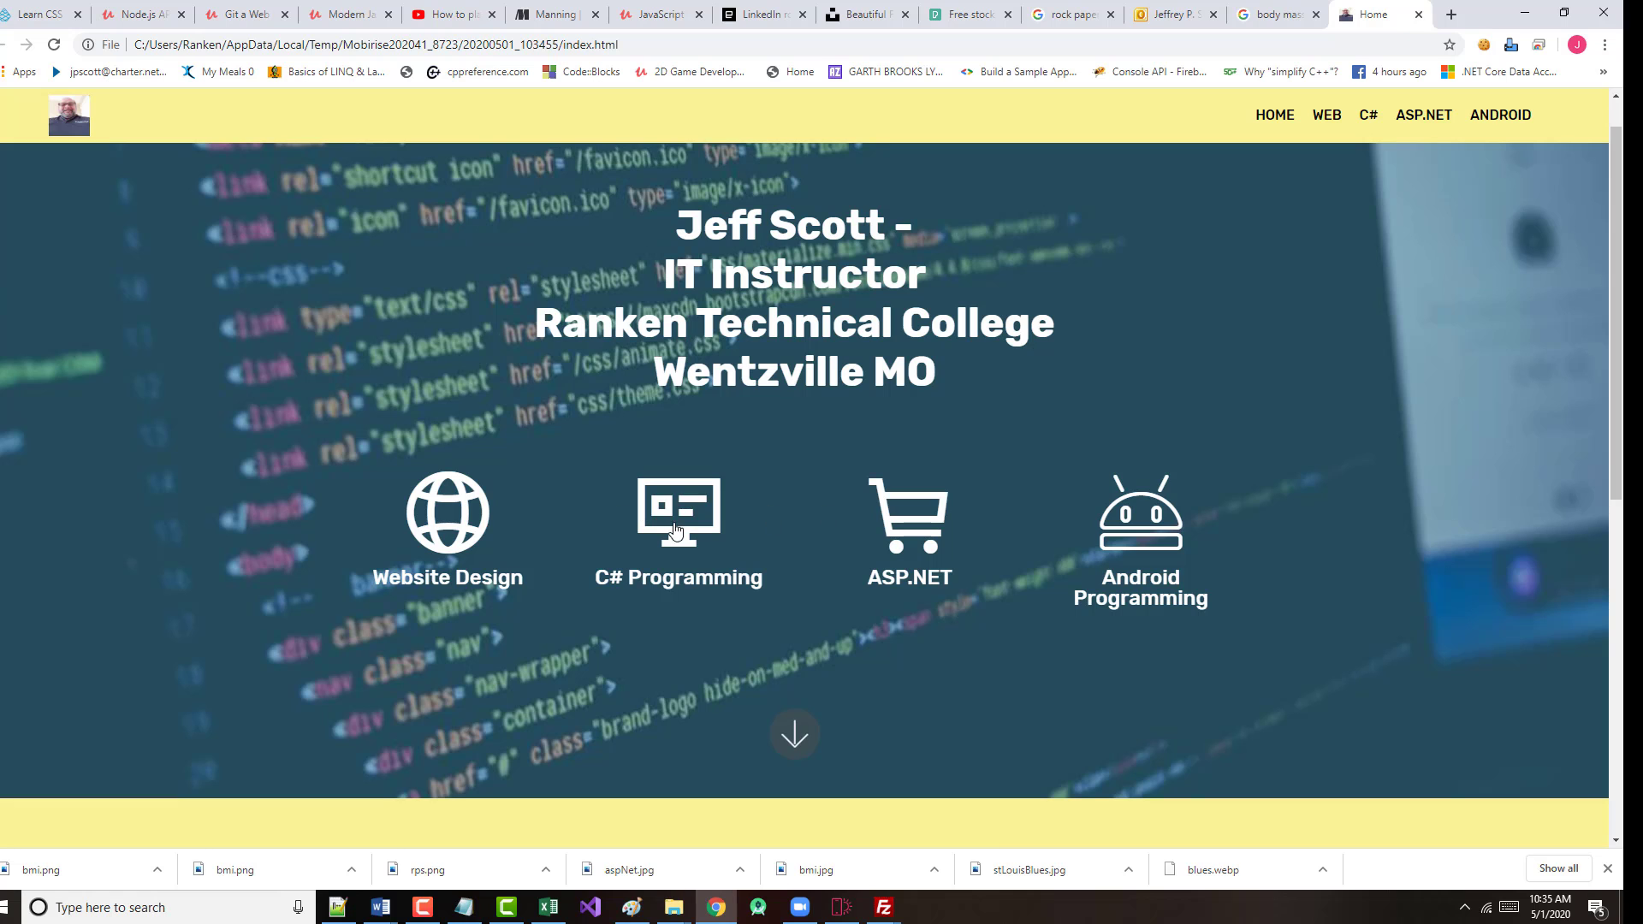
{"action": "scroll", "coordinate": [736, 474], "scroll_direction": "down", "scroll_amount": 6}
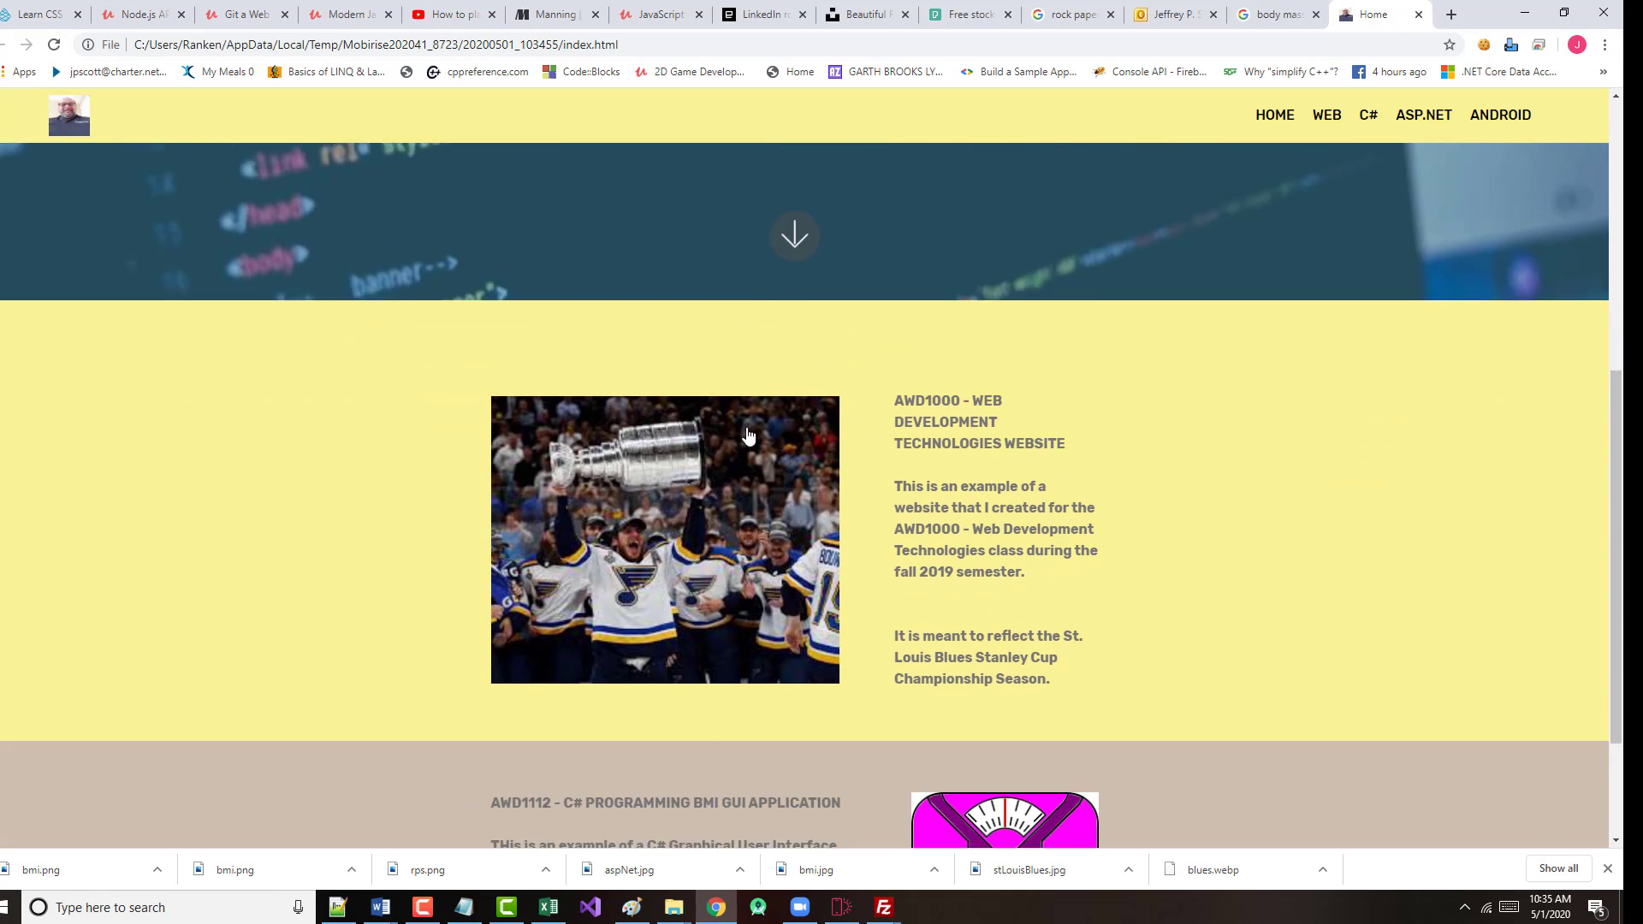
{"action": "scroll", "coordinate": [748, 435], "scroll_direction": "down", "scroll_amount": 2}
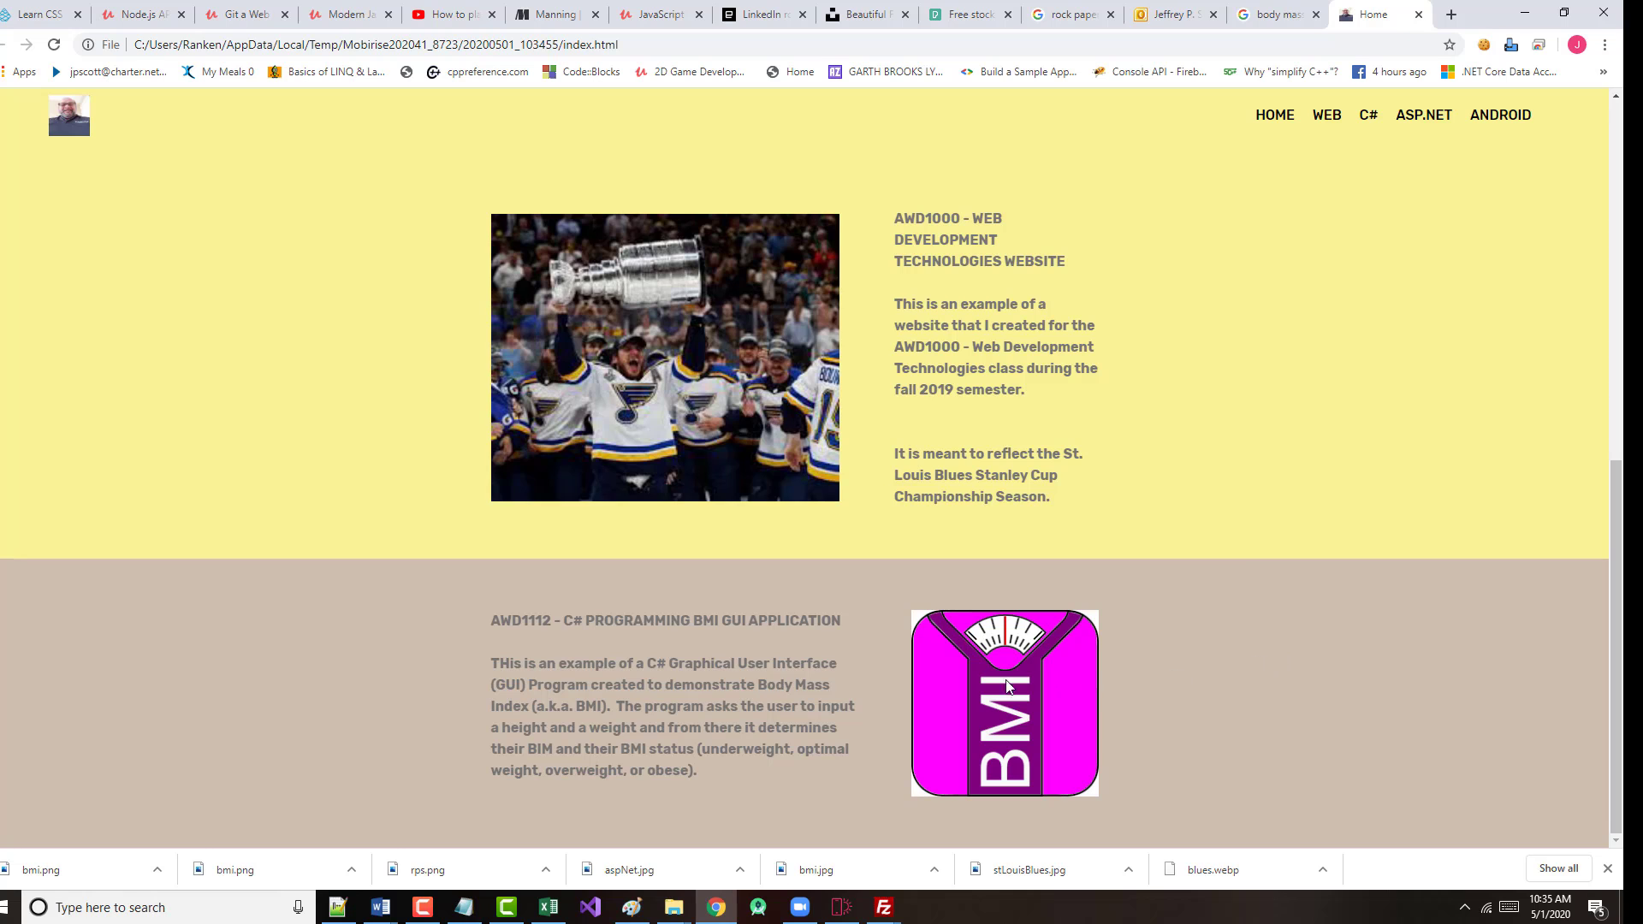
{"action": "scroll", "coordinate": [1007, 683], "scroll_direction": "up", "scroll_amount": 5}
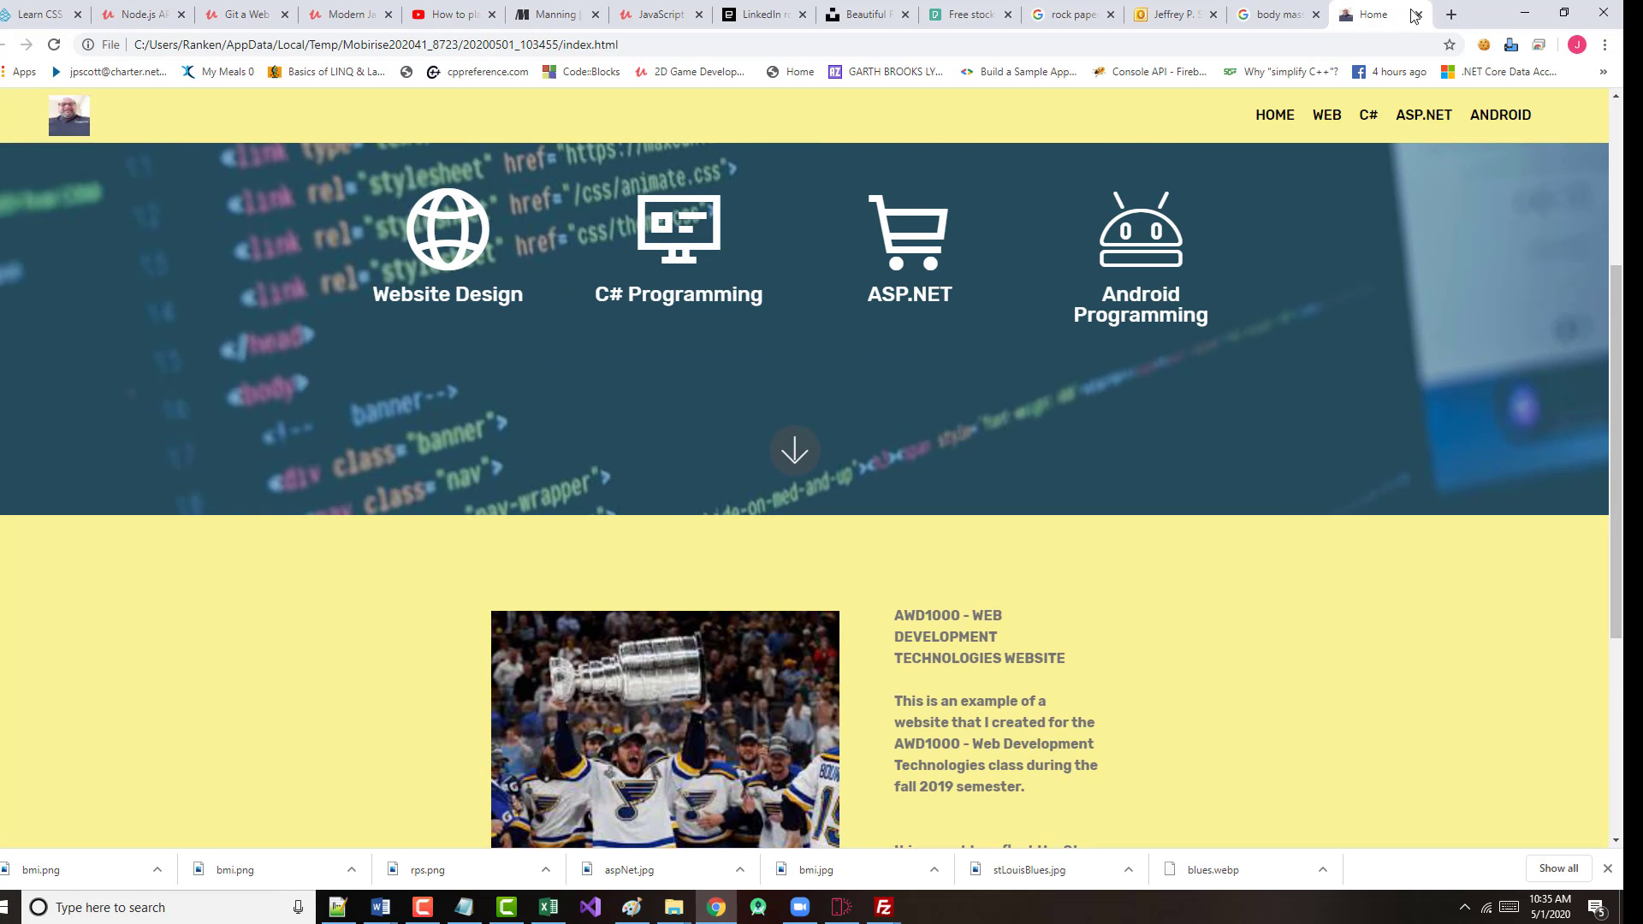
{"action": "left_click", "coordinate": [1419, 15]}
{"action": "scroll", "coordinate": [1006, 762], "scroll_direction": "down", "scroll_amount": 1}
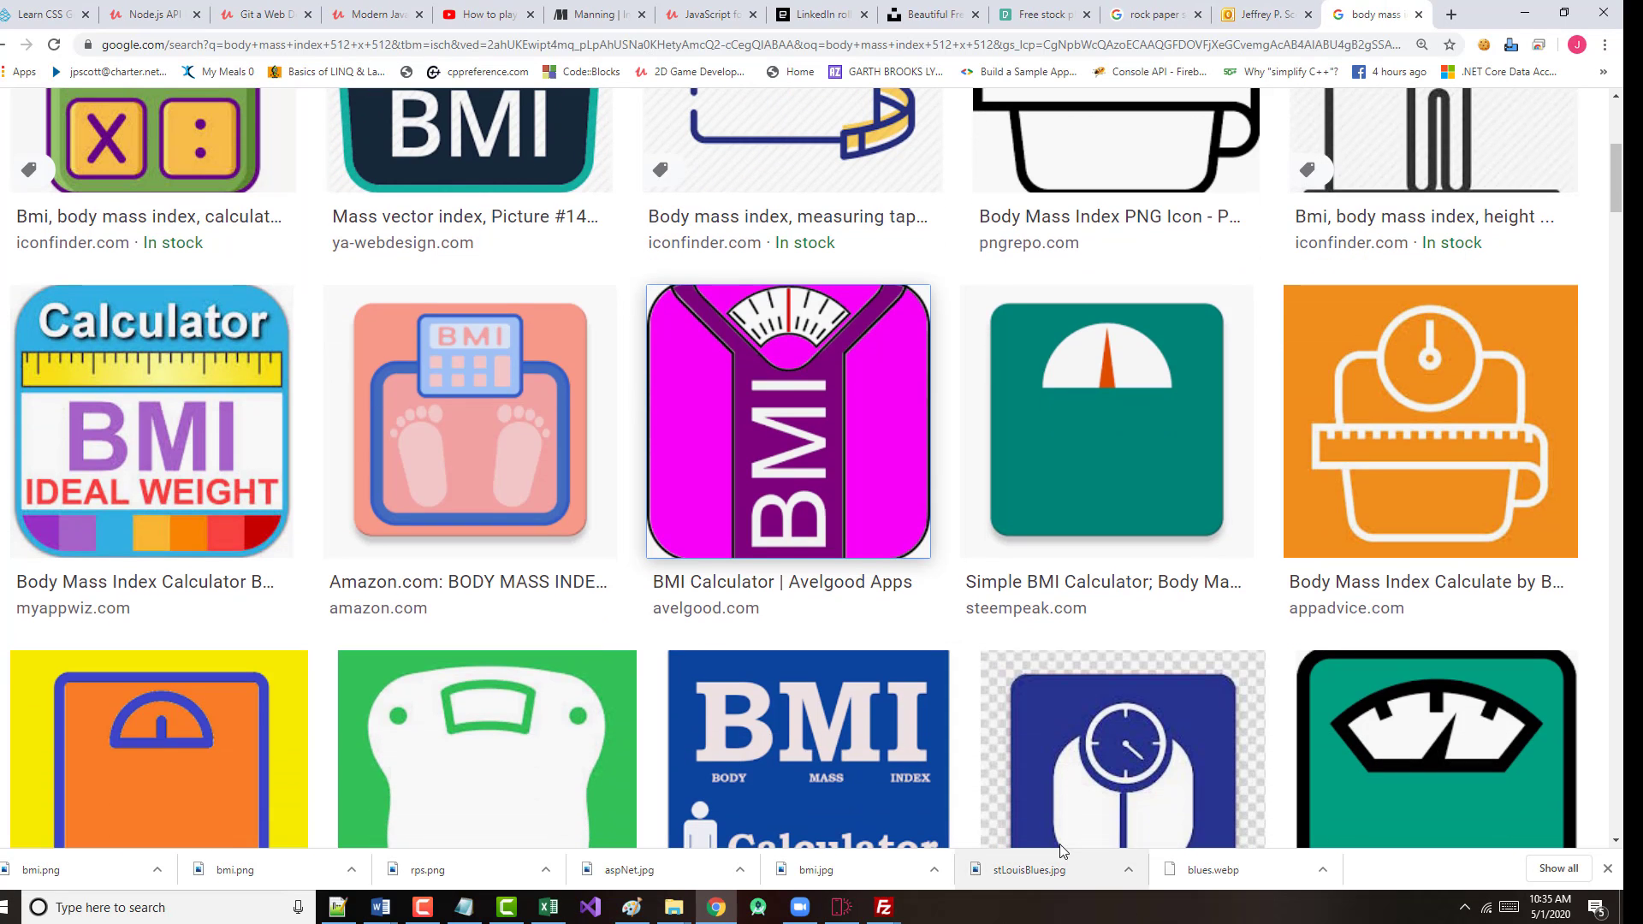
- Switch back to Mobirise and open the image settings of the BMI picture in the C# section
{"action": "left_click", "coordinate": [1524, 13]}
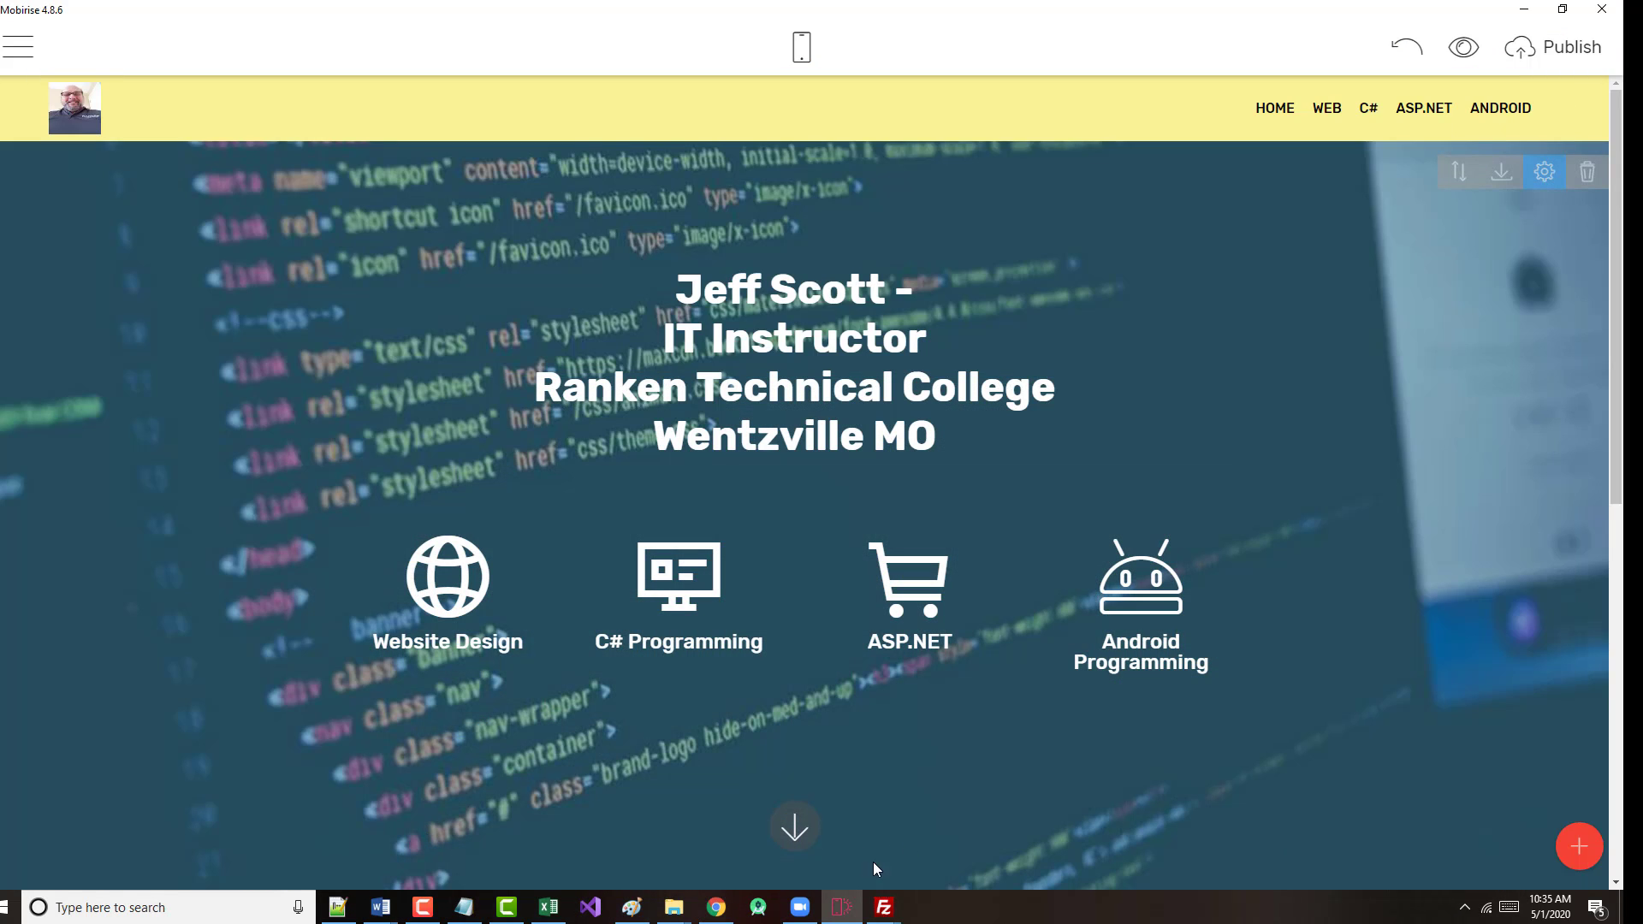
{"action": "scroll", "coordinate": [906, 701], "scroll_direction": "down", "scroll_amount": 8}
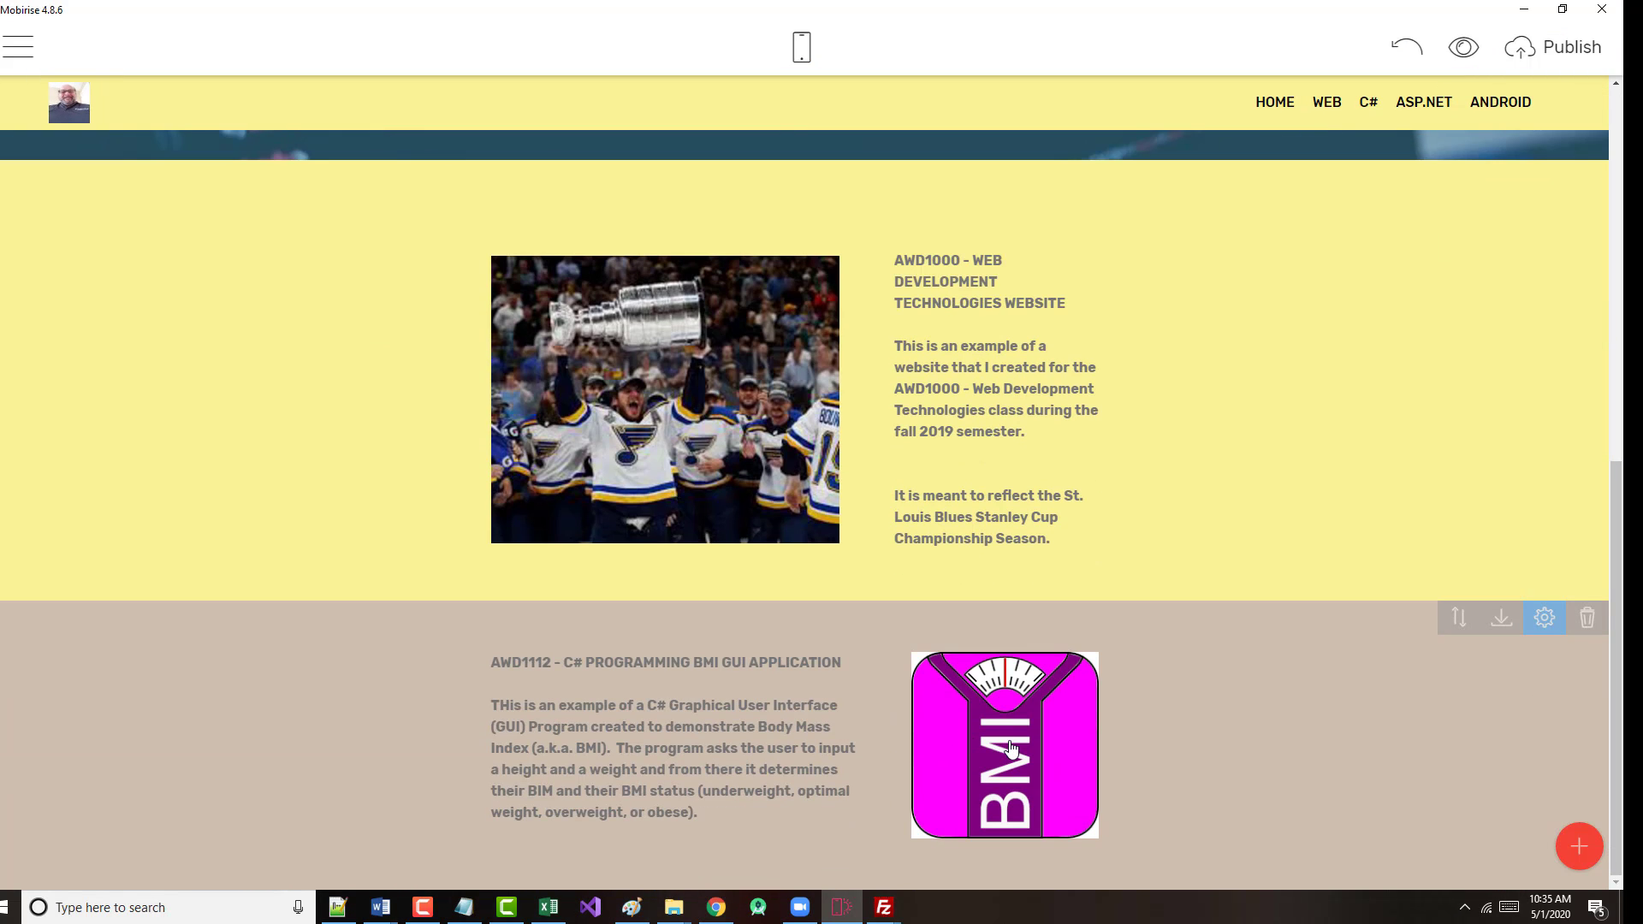
{"action": "left_click", "coordinate": [1040, 768]}
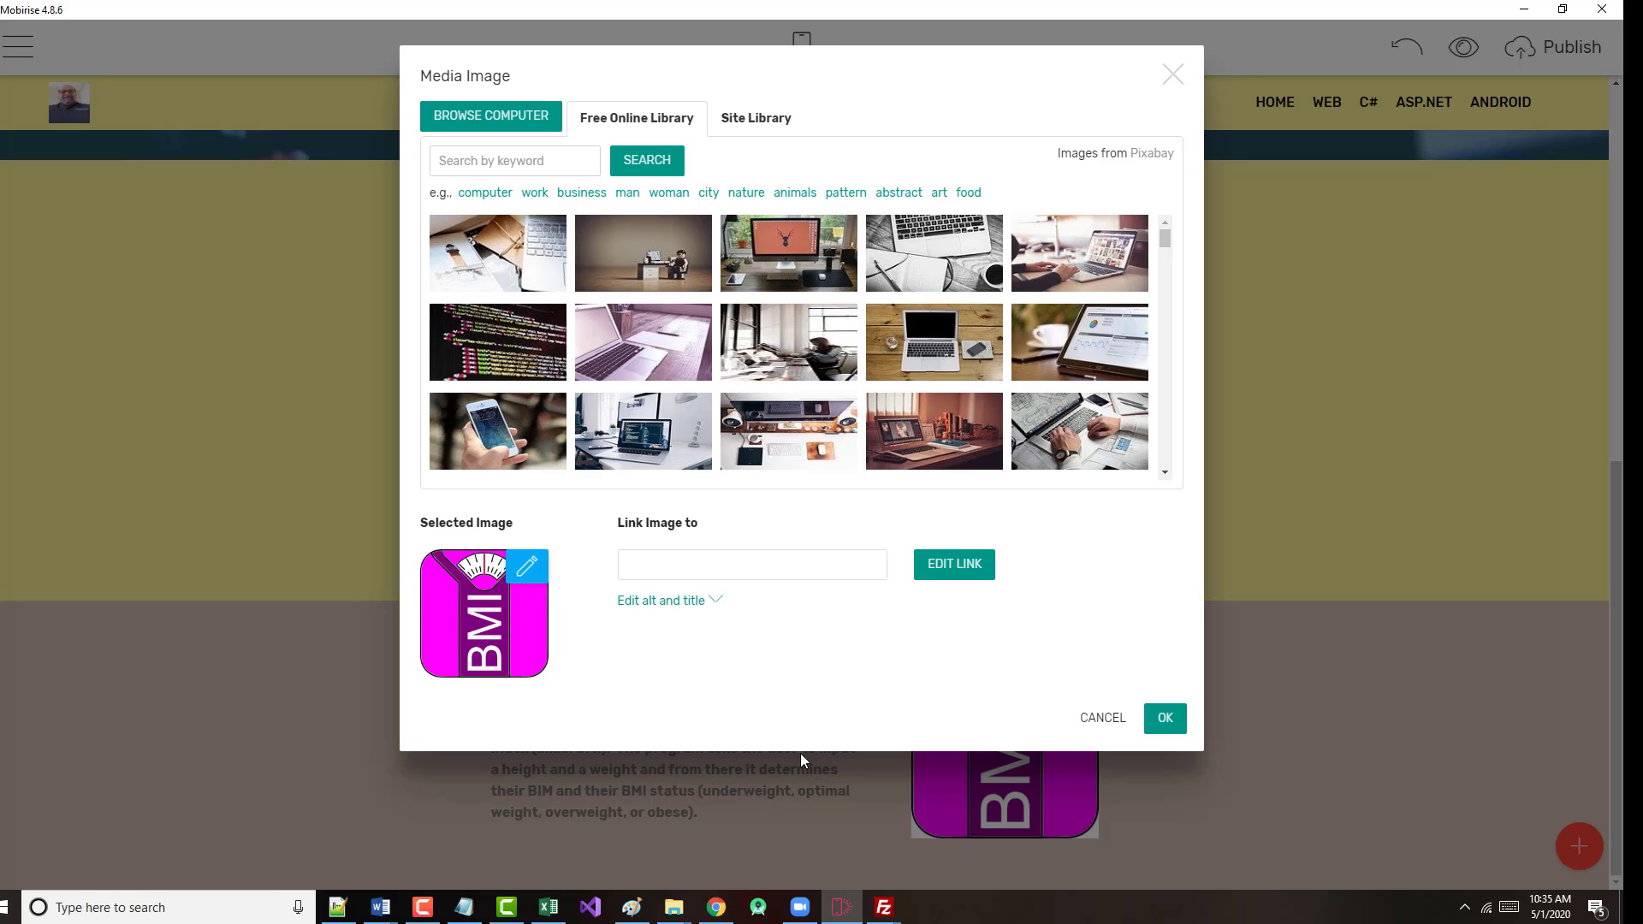
- Switch to Chrome, open github.com in a new tab, and start creating a new repository
{"action": "left_click", "coordinate": [716, 907]}
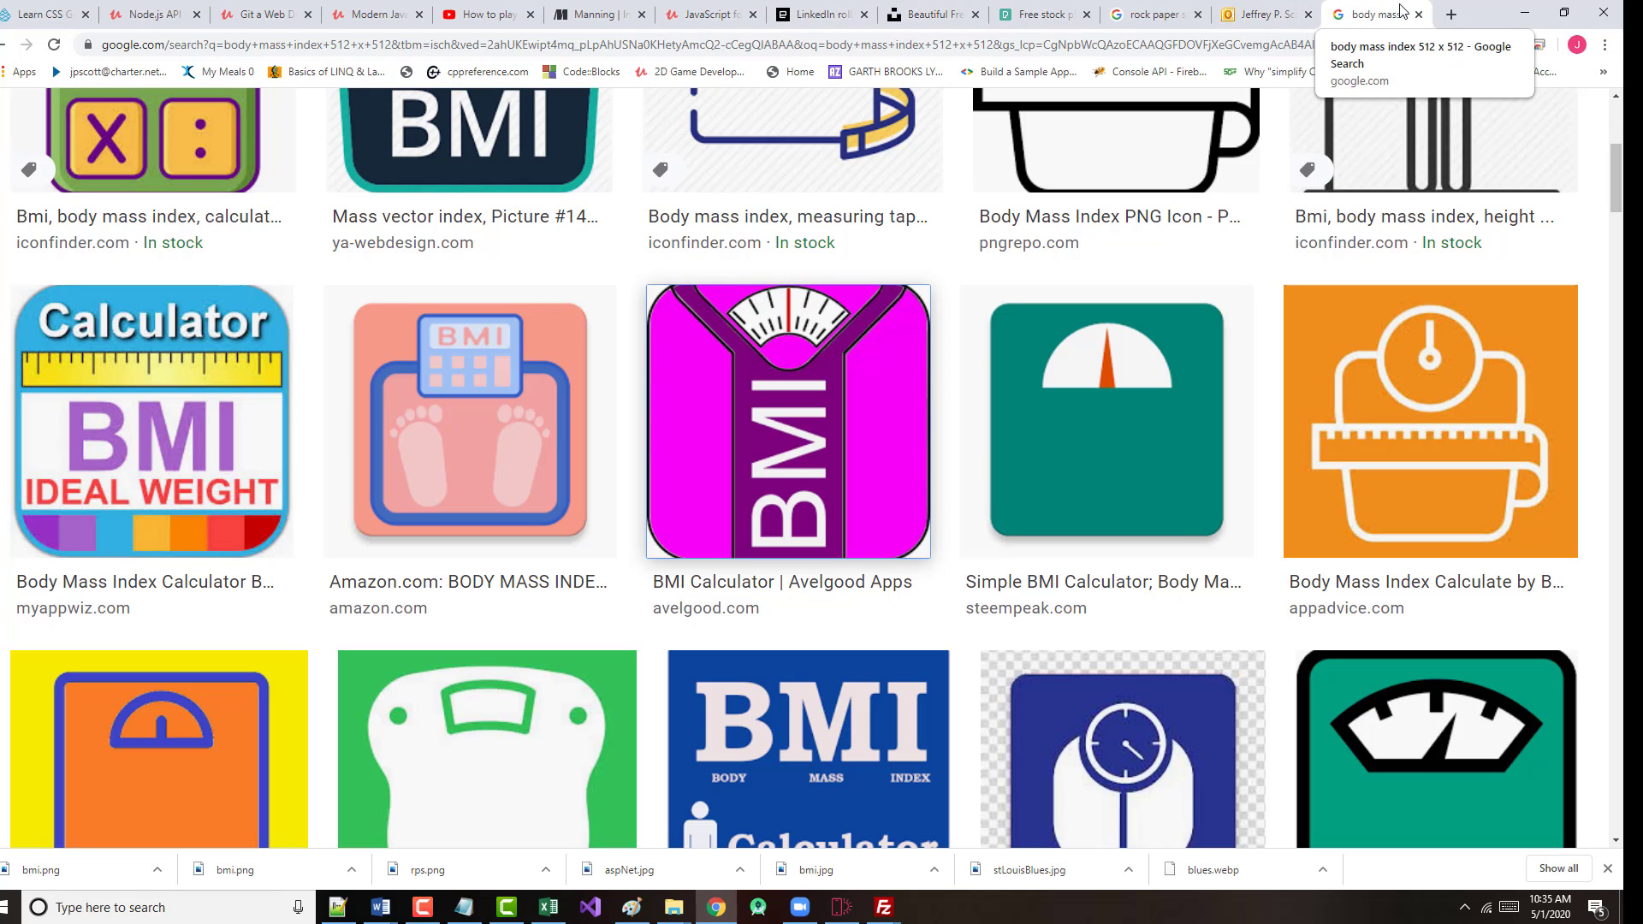
{"action": "left_click", "coordinate": [1447, 17]}
{"action": "type", "text": "github.com"}
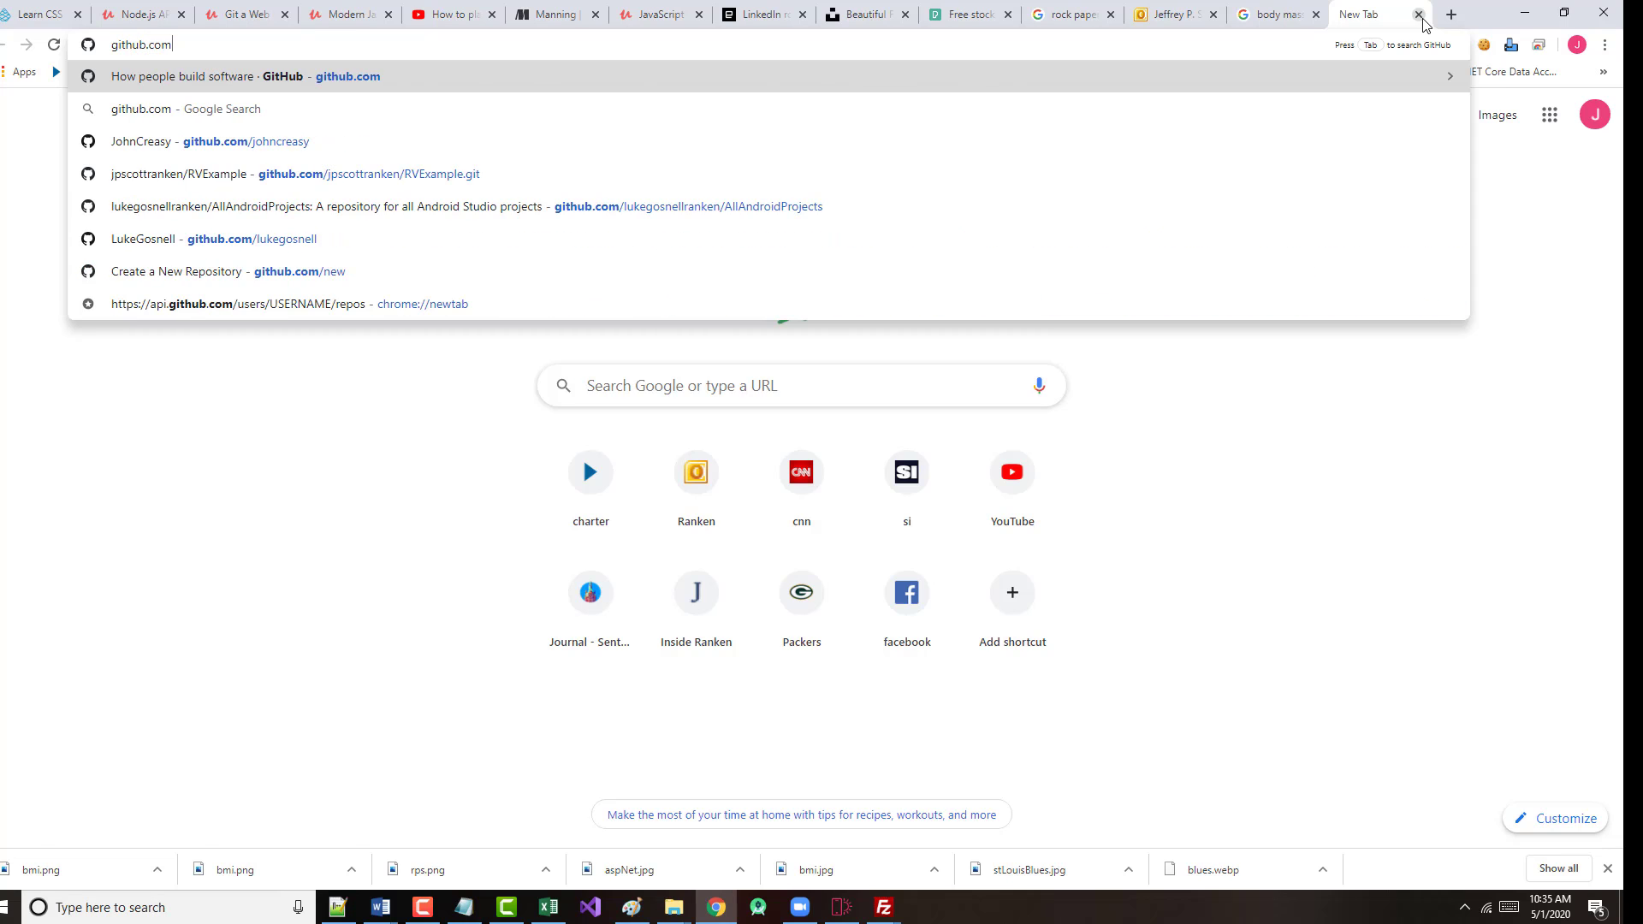
{"action": "key", "text": "Return"}
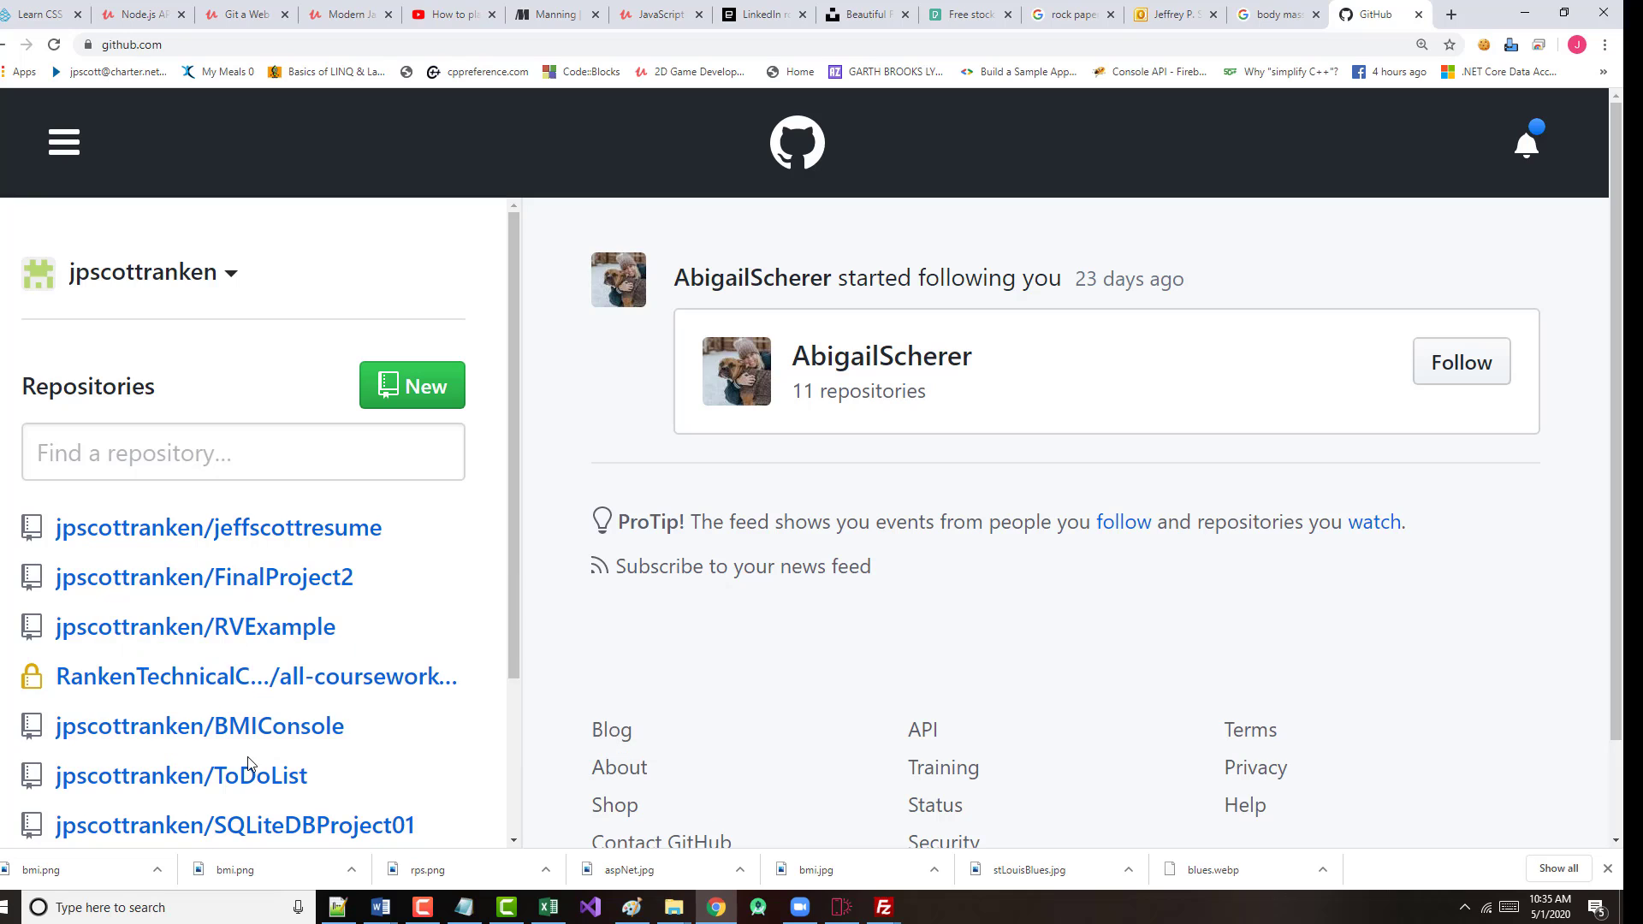
{"action": "scroll", "coordinate": [248, 764], "scroll_direction": "down", "scroll_amount": 1}
{"action": "scroll", "coordinate": [248, 763], "scroll_direction": "down", "scroll_amount": 1}
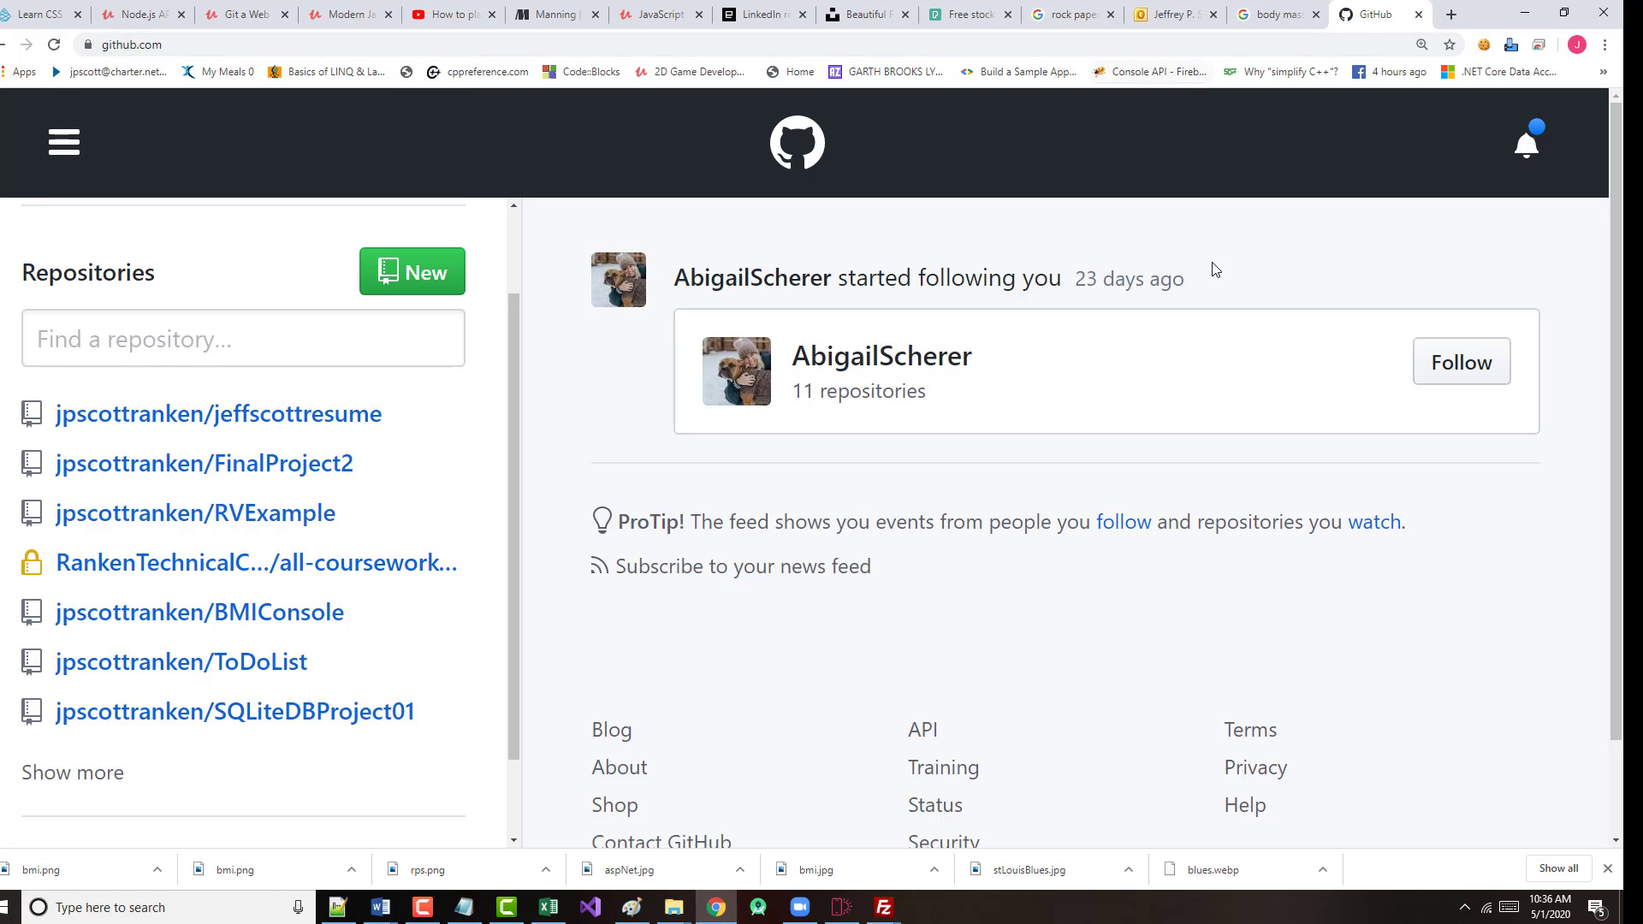
{"action": "scroll", "coordinate": [1019, 466], "scroll_direction": "down", "scroll_amount": 1}
{"action": "scroll", "coordinate": [890, 363], "scroll_direction": "up", "scroll_amount": 1}
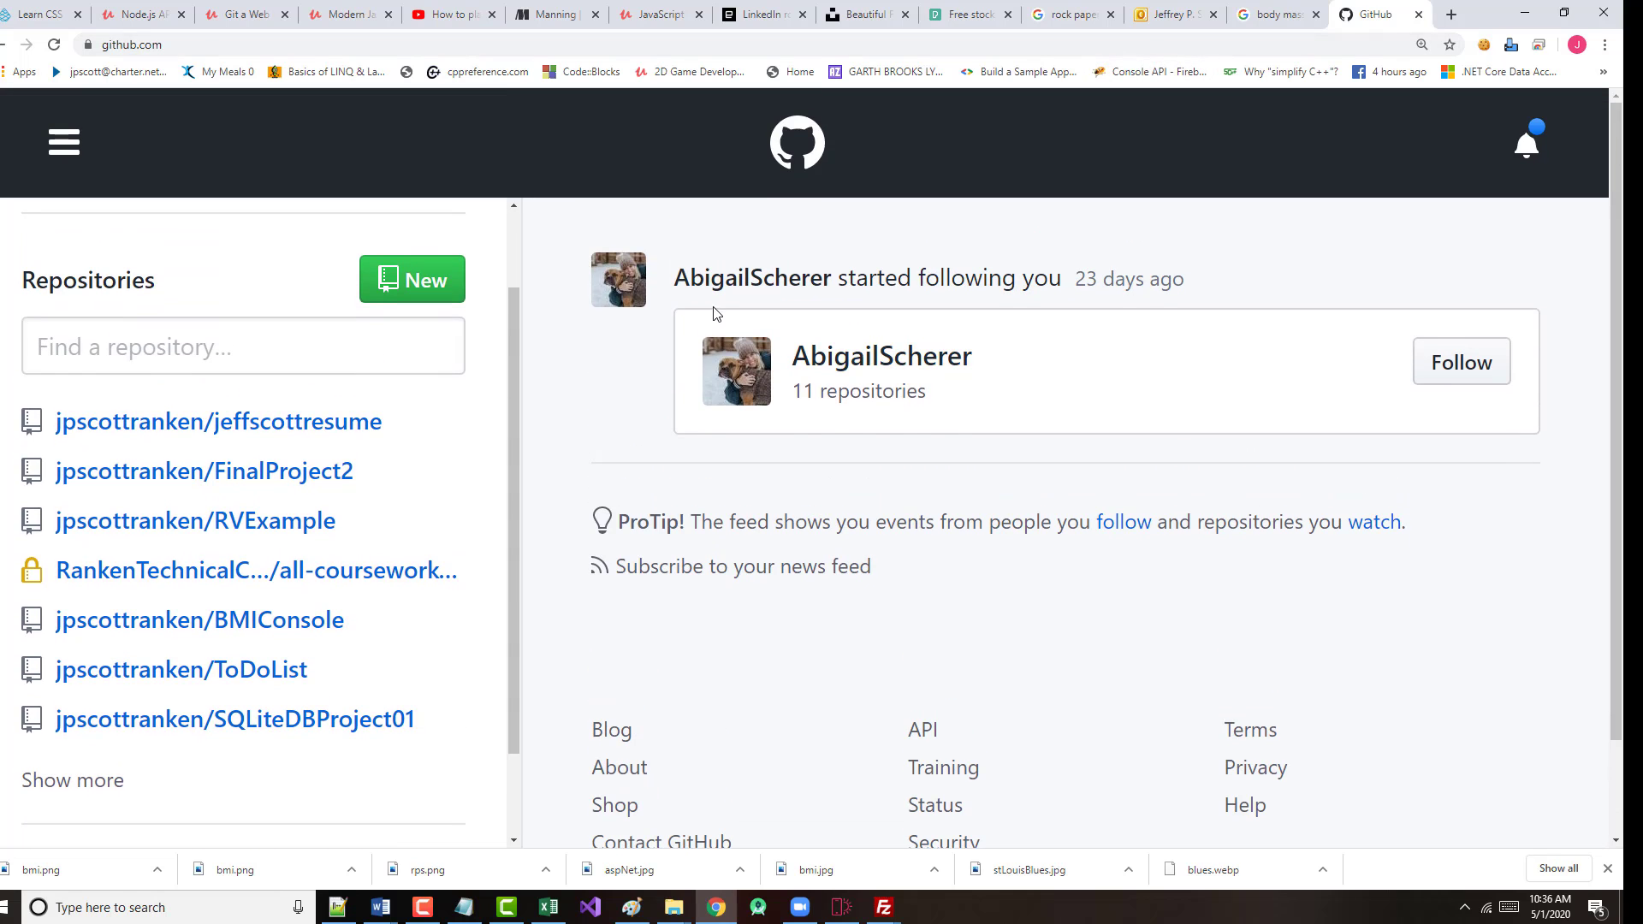
{"action": "left_click", "coordinate": [422, 291]}
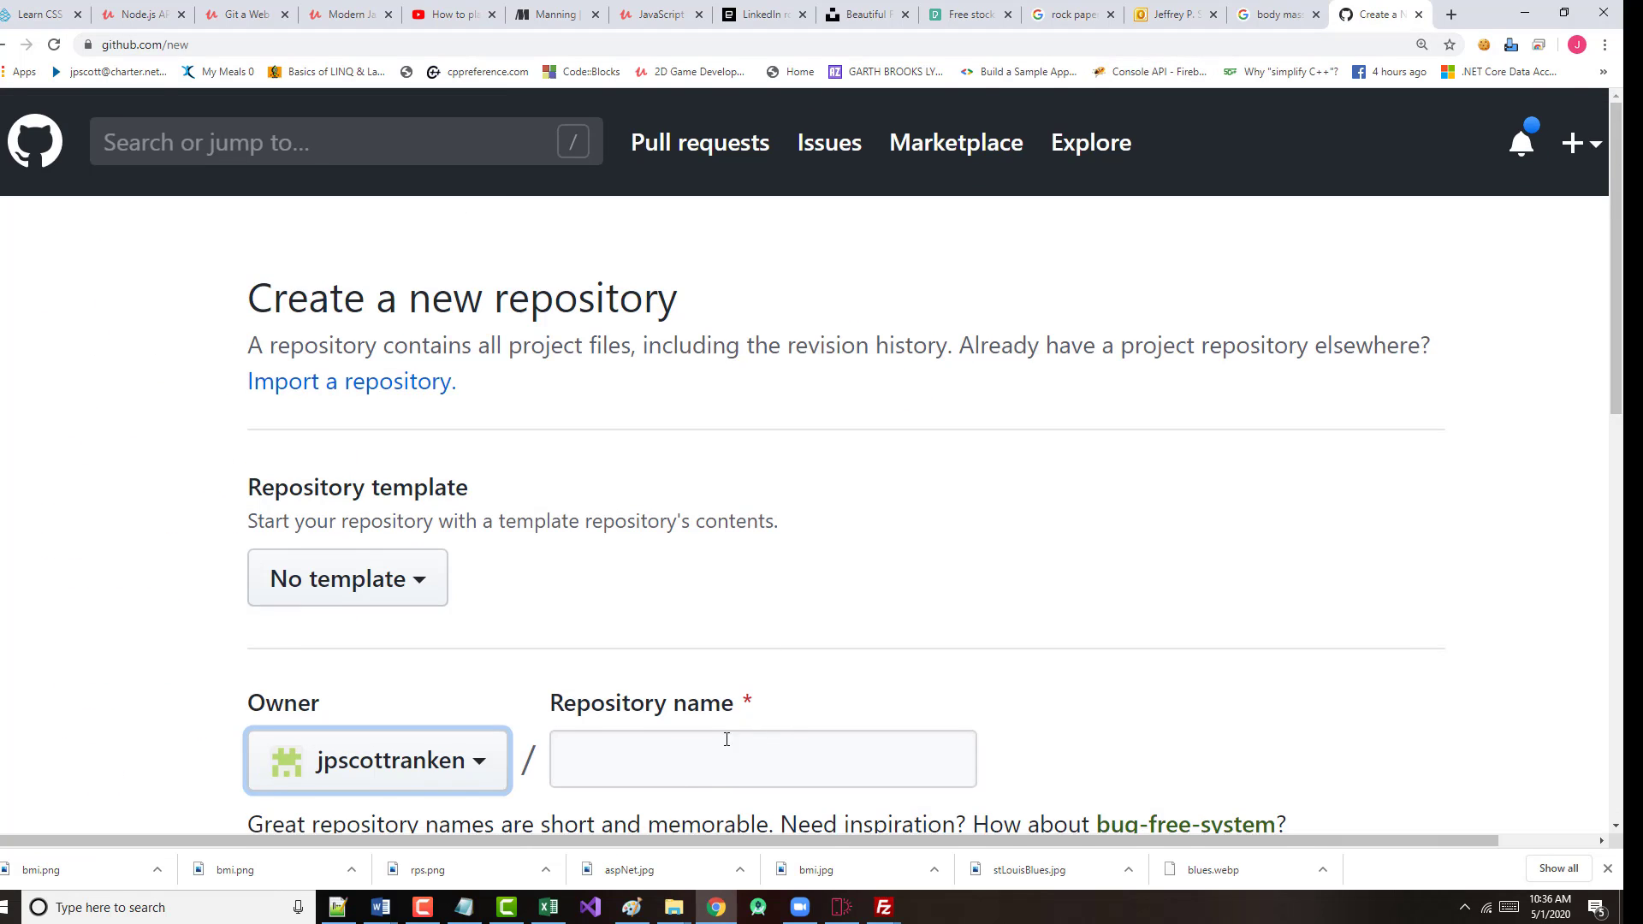
- Enter BMI as the name of the new GitHub repository
{"action": "scroll", "coordinate": [702, 685], "scroll_direction": "down", "scroll_amount": 1}
{"action": "left_click", "coordinate": [681, 647]}
{"action": "type", "text": "B"}
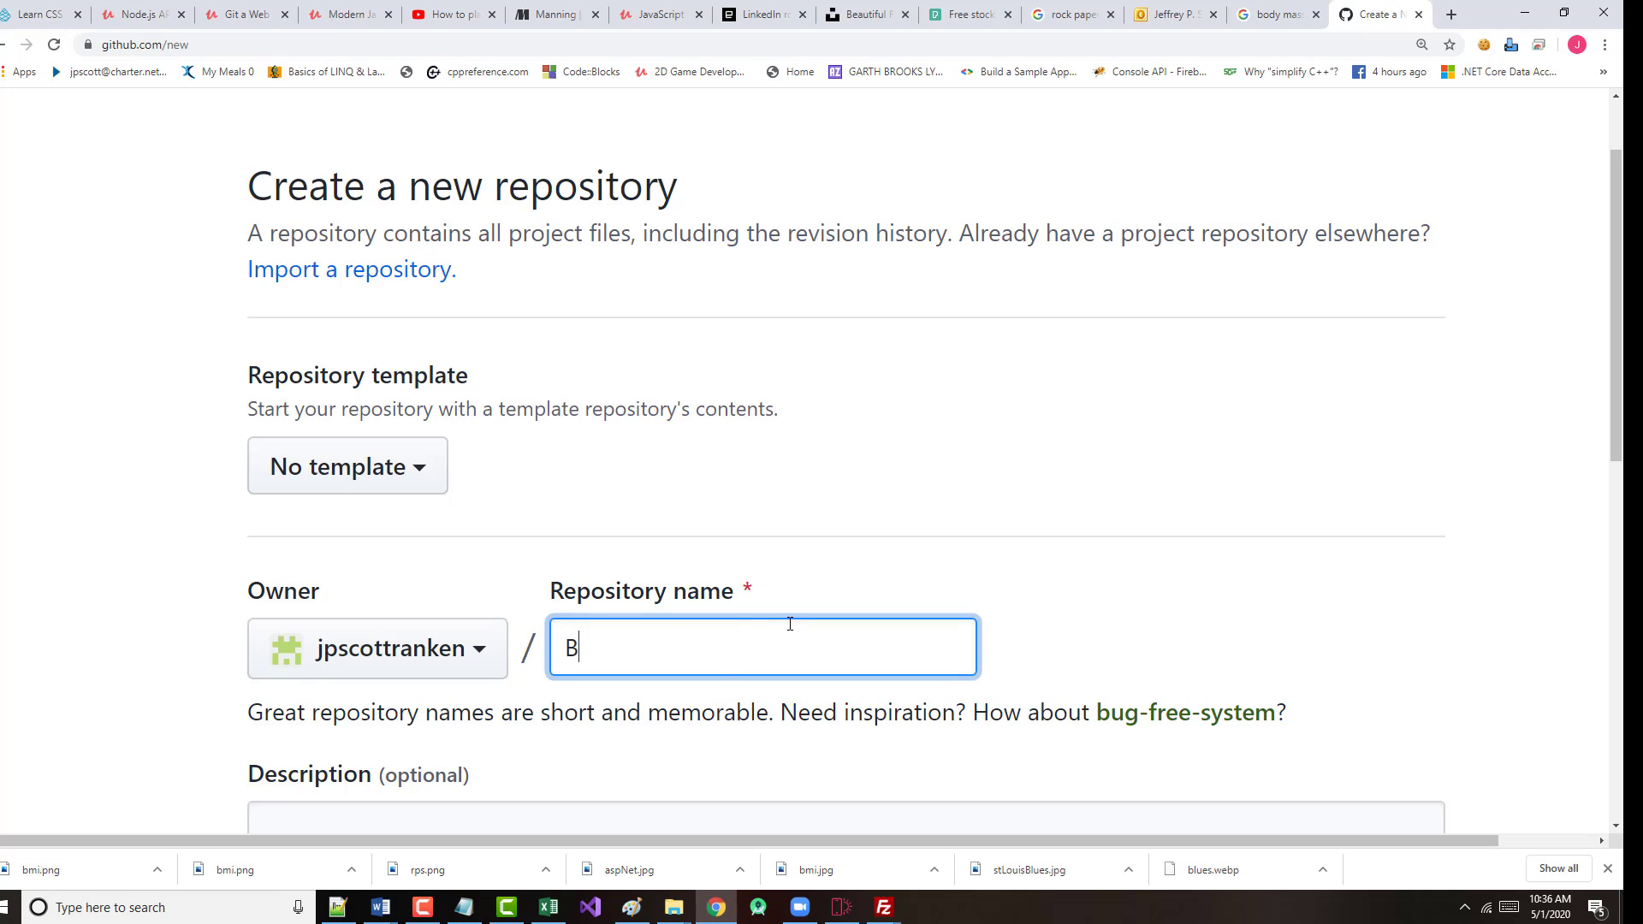
{"action": "type", "text": "MI"}
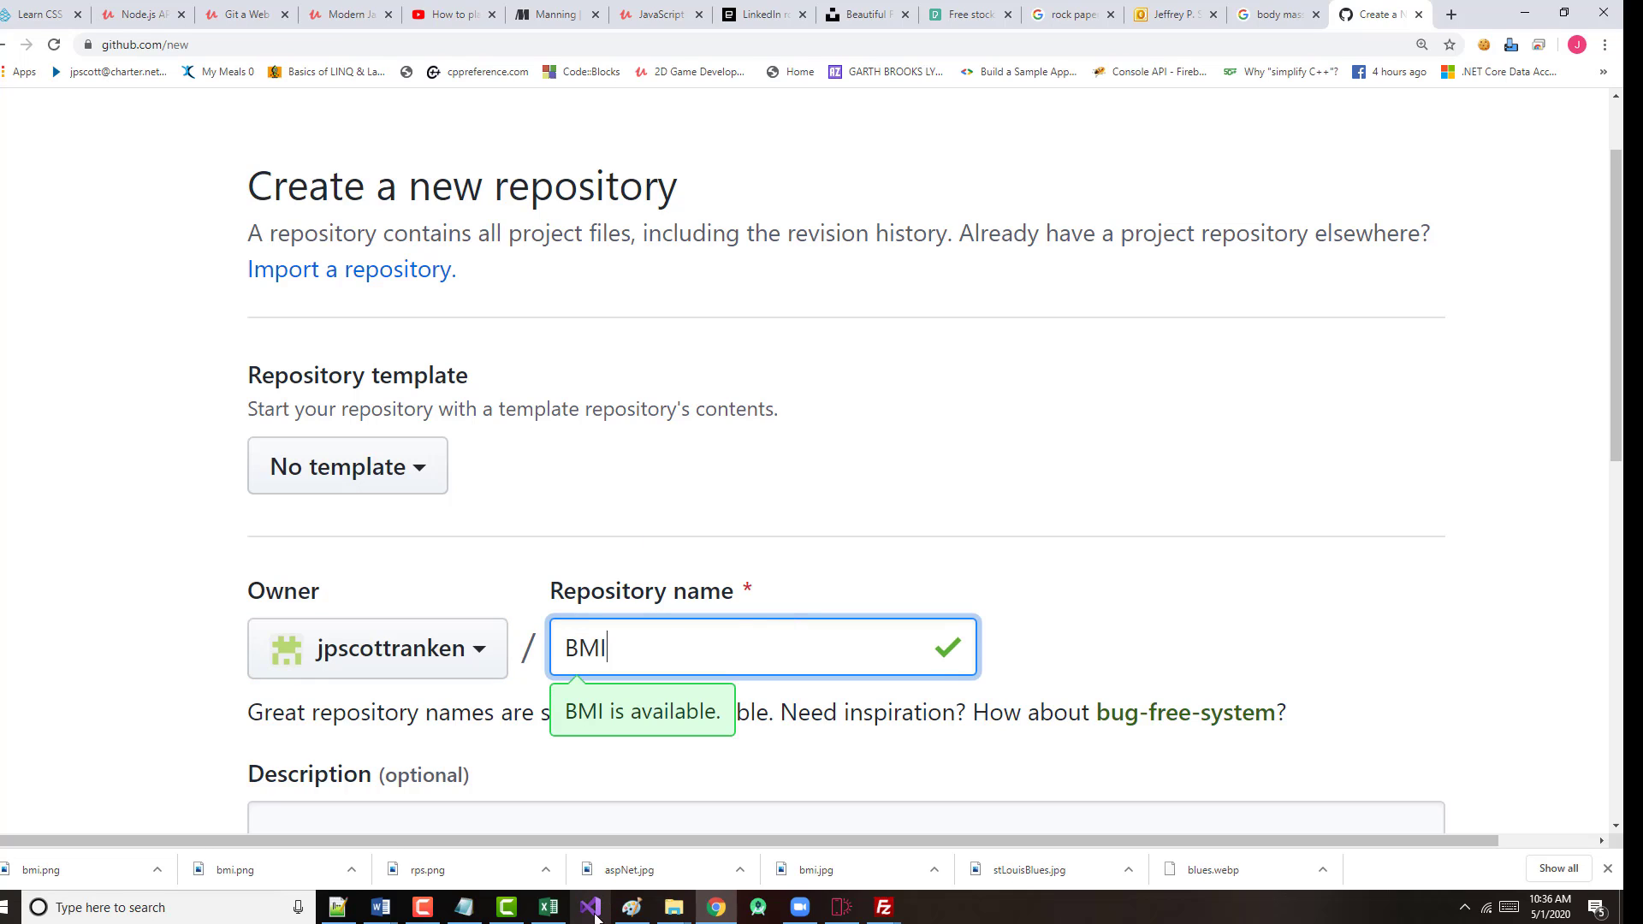
- Switch to the BMIGUI folder in File Explorer and open Git Bash there with a wider window and larger text
{"action": "mouse_move", "coordinate": [675, 914]}
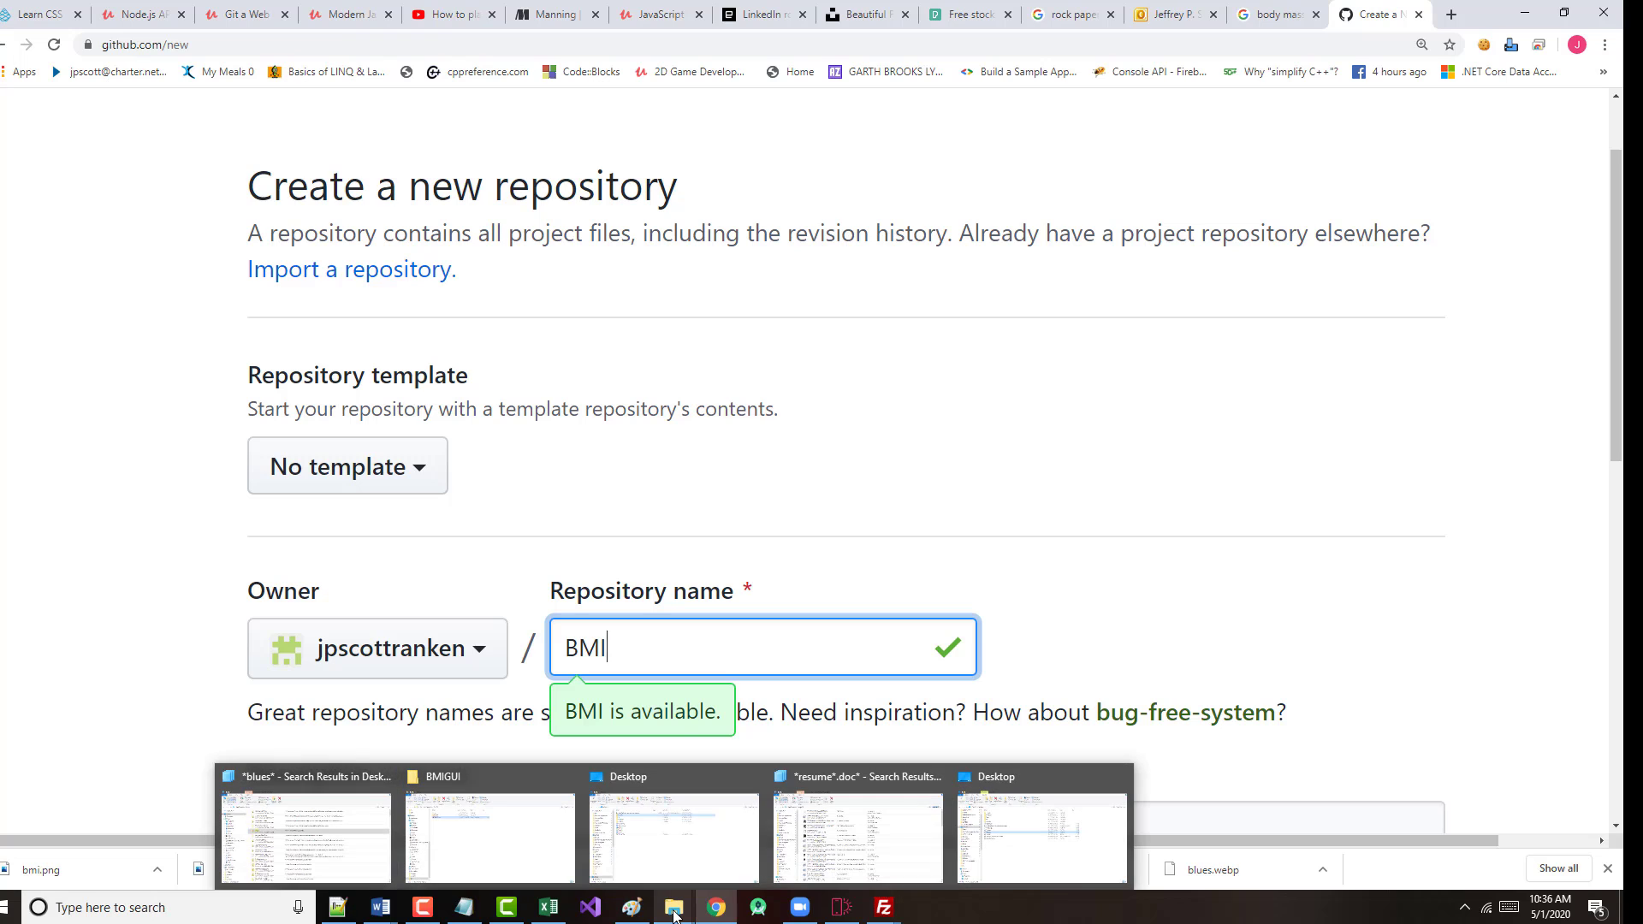
{"action": "left_click", "coordinate": [481, 860]}
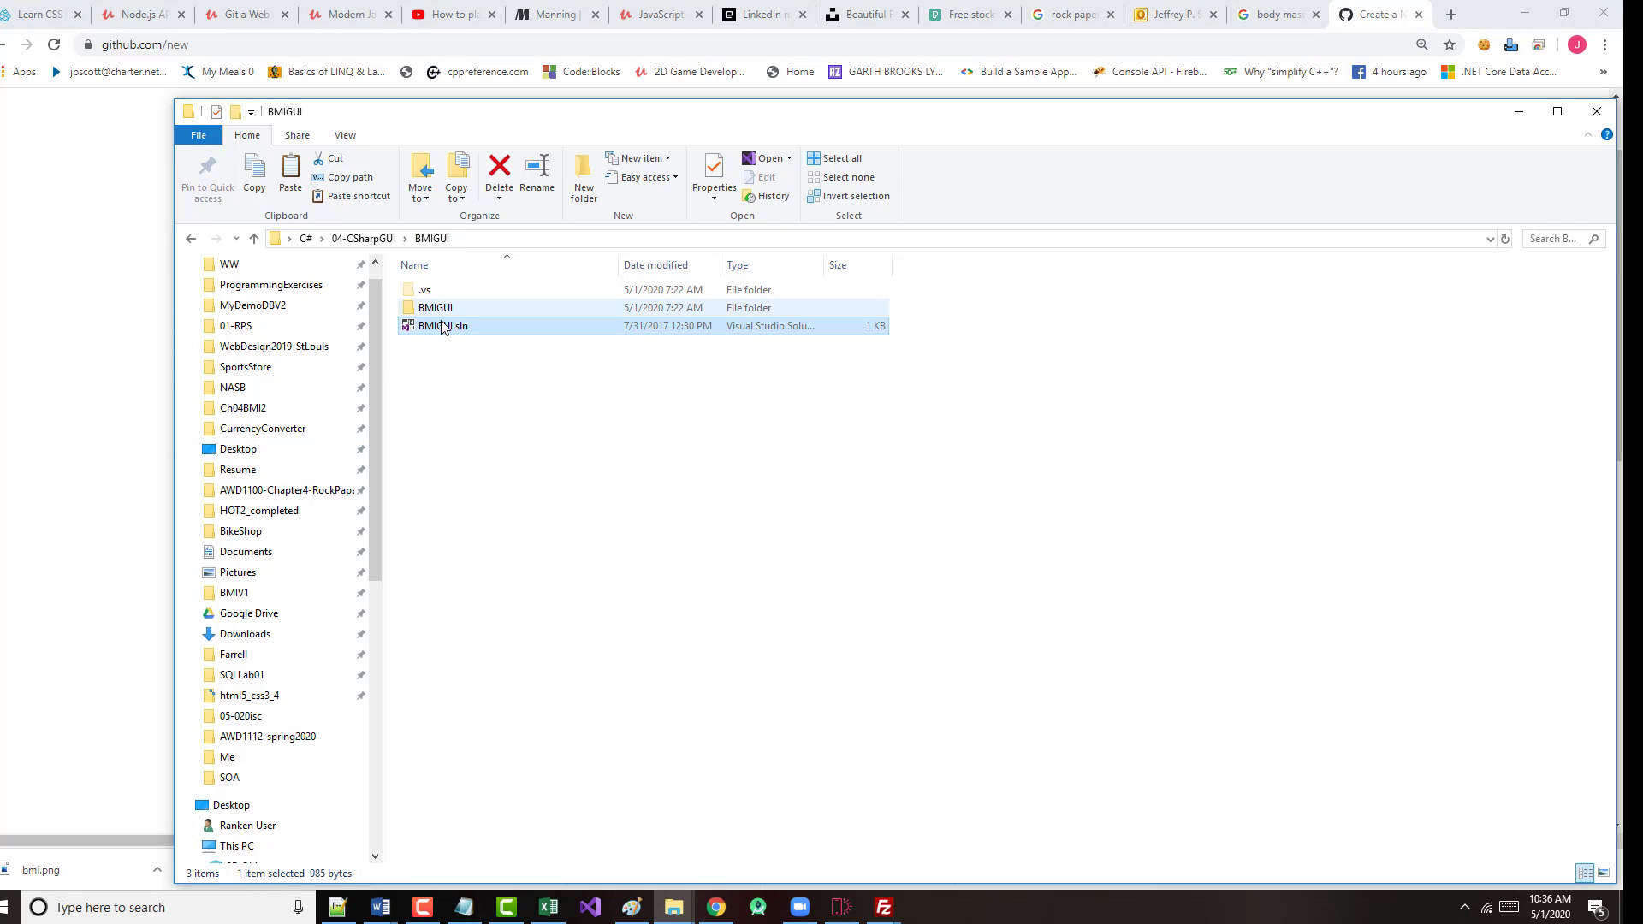
{"action": "right_click", "coordinate": [439, 385]}
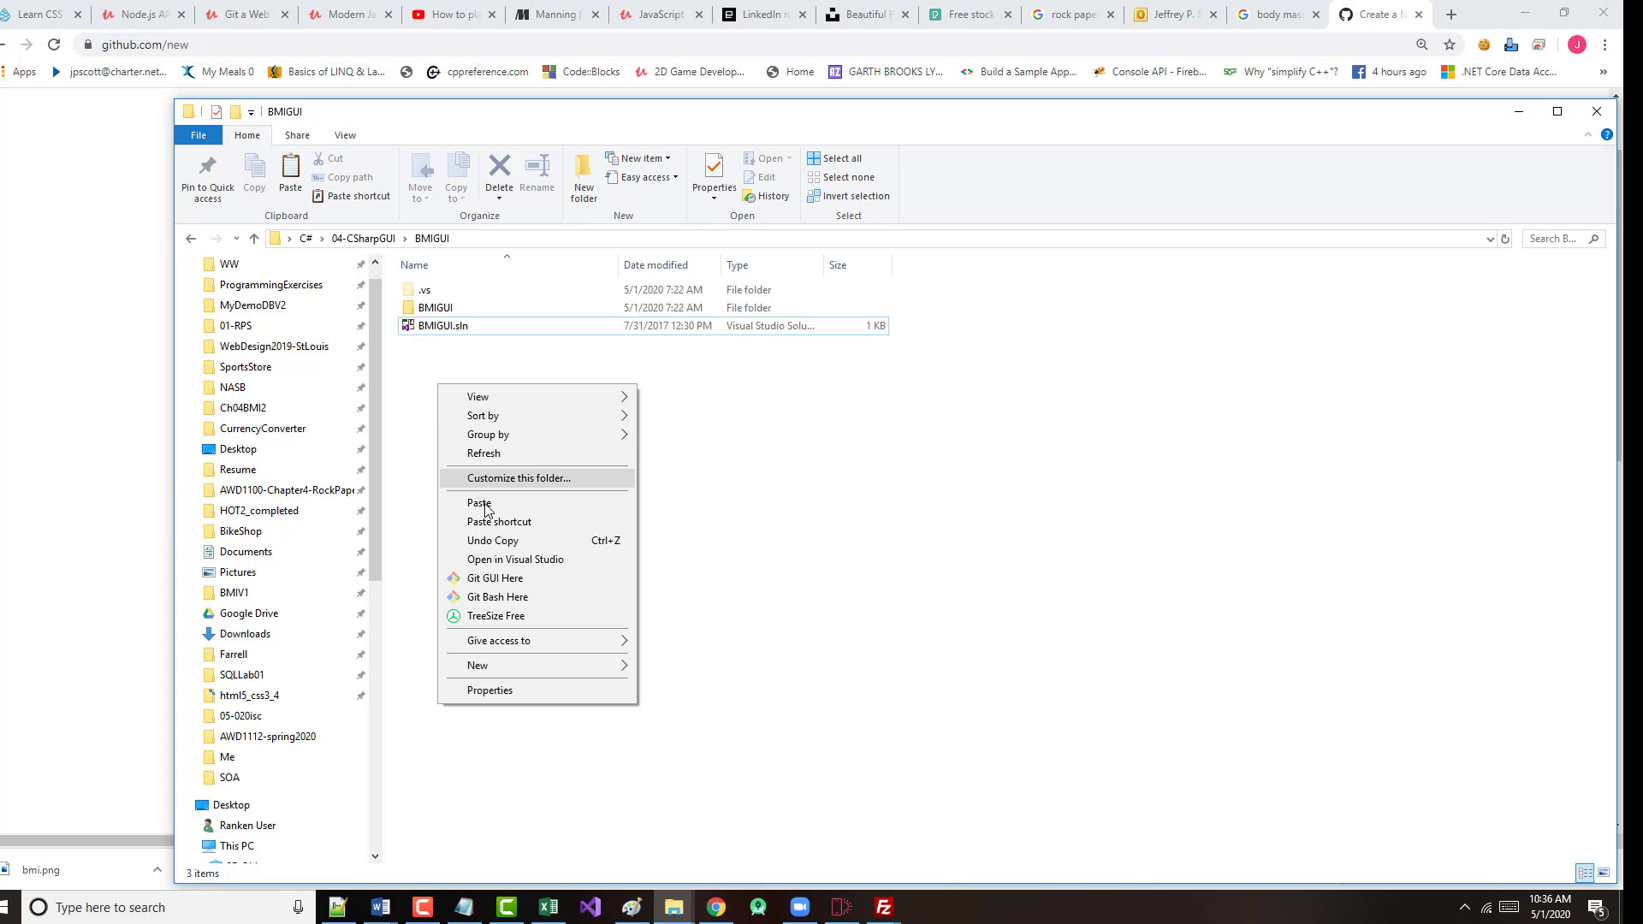
{"action": "left_click", "coordinate": [486, 597]}
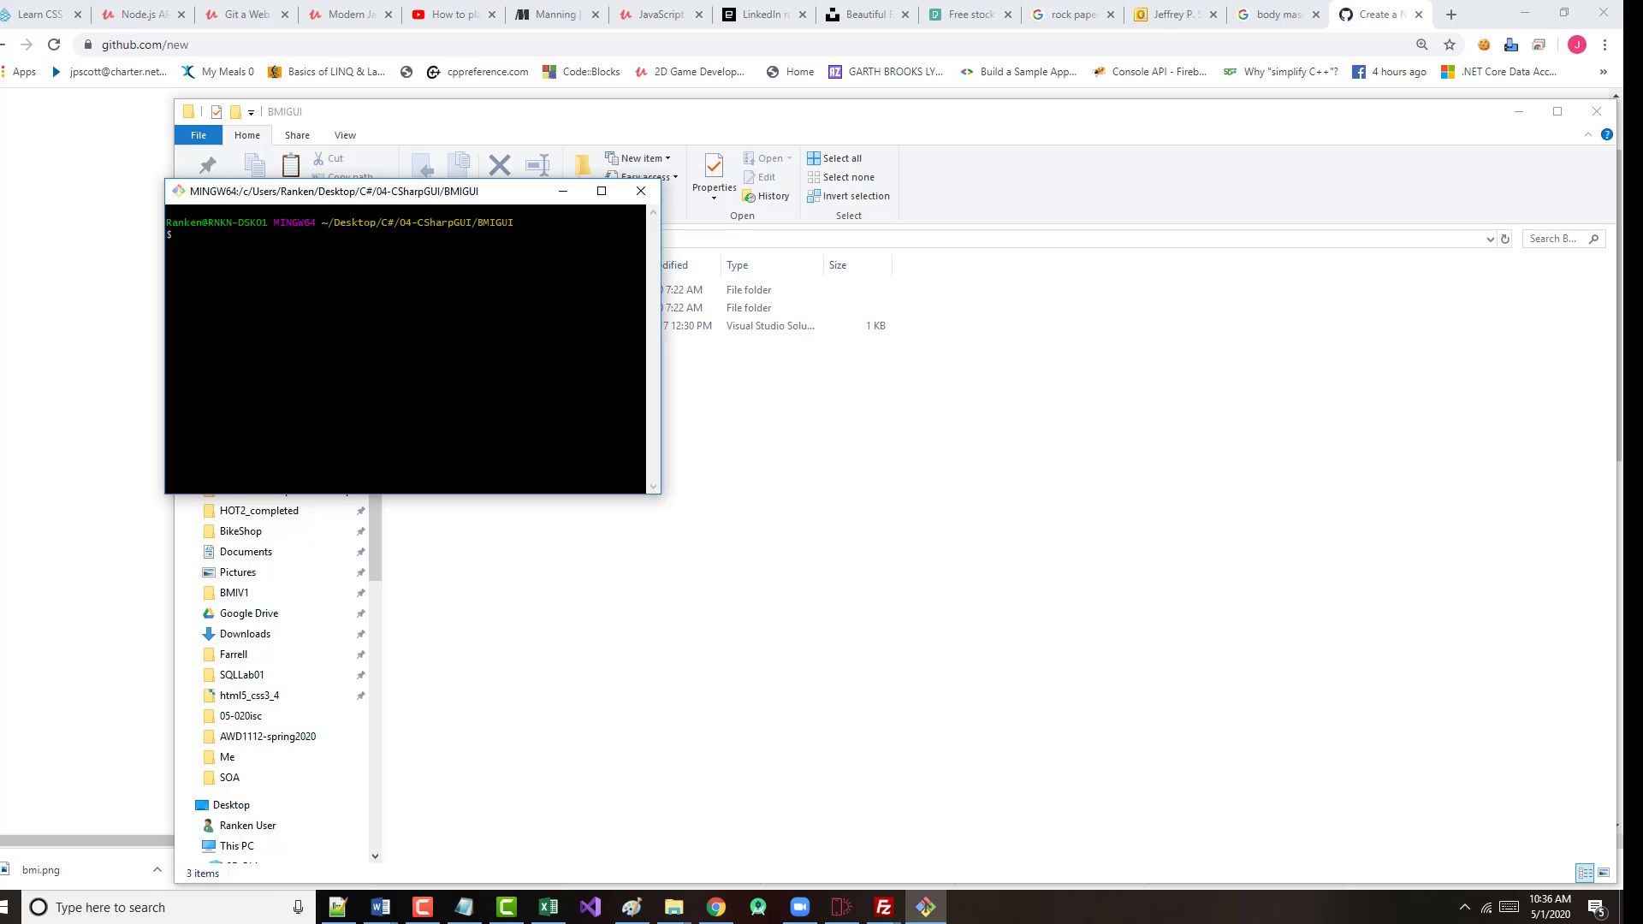
{"action": "left_click_drag", "start_coordinate": [660, 289], "coordinate": [1193, 286]}
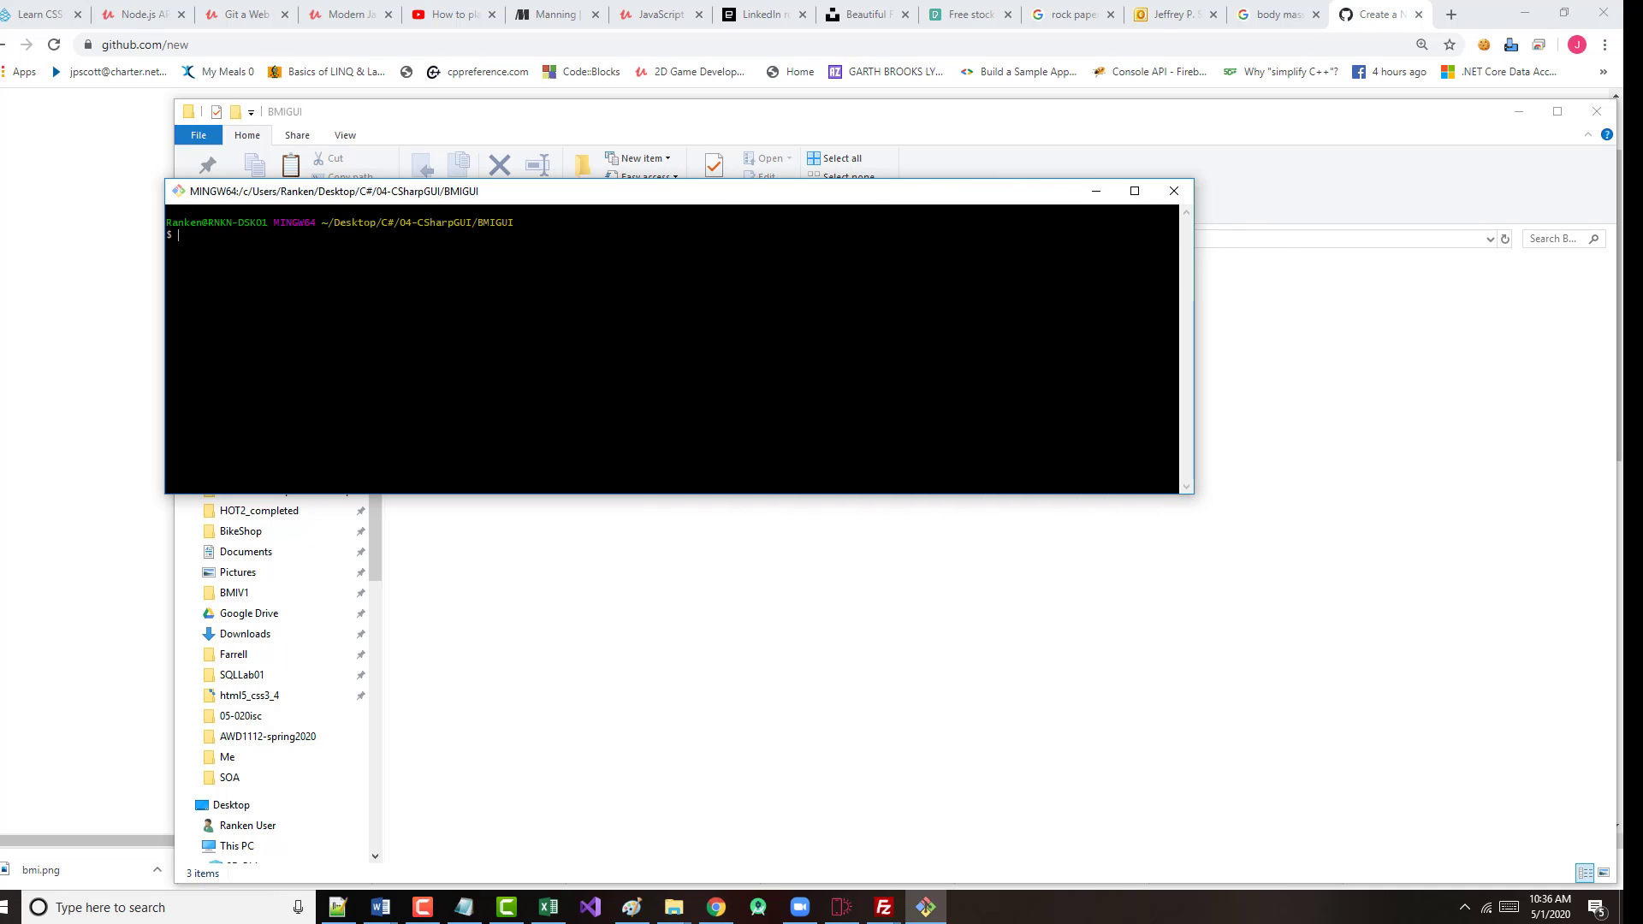
{"action": "key", "text": "ctrl+plus"}
{"action": "key", "text": "ctrl+plus"}
{"action": "key", "text": "ctrl+plus"}
{"action": "key", "text": "ctrl+plus"}
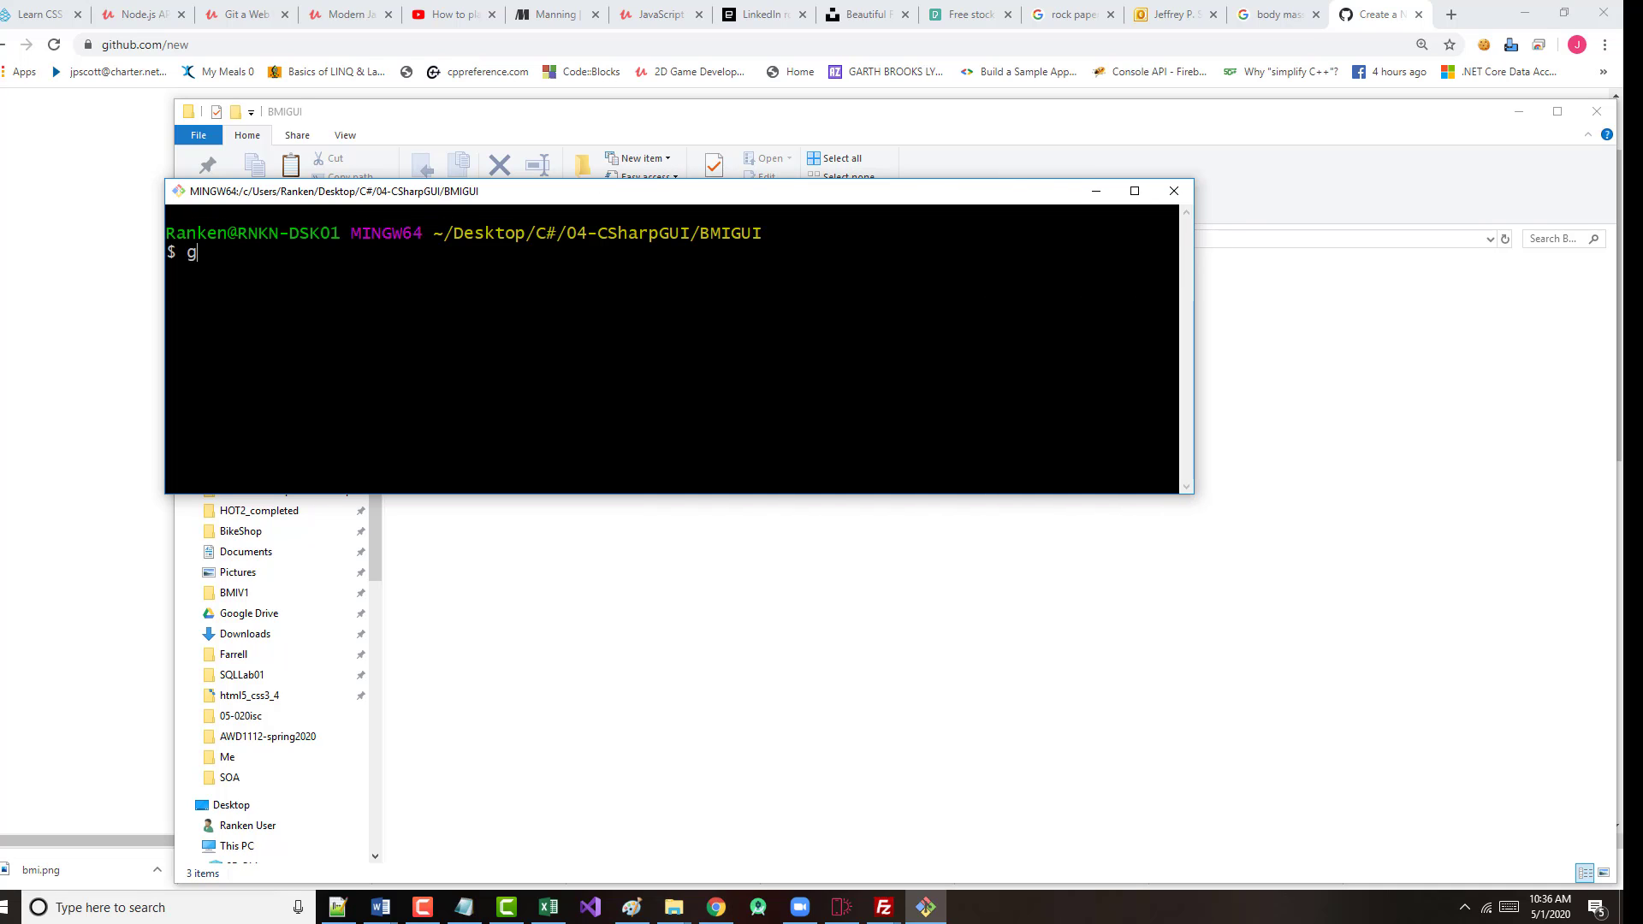
- Initialize a Git repository in the BMIGUI folder and check its status with git status
{"action": "type", "text": "it init"}
{"action": "key", "text": "Return"}
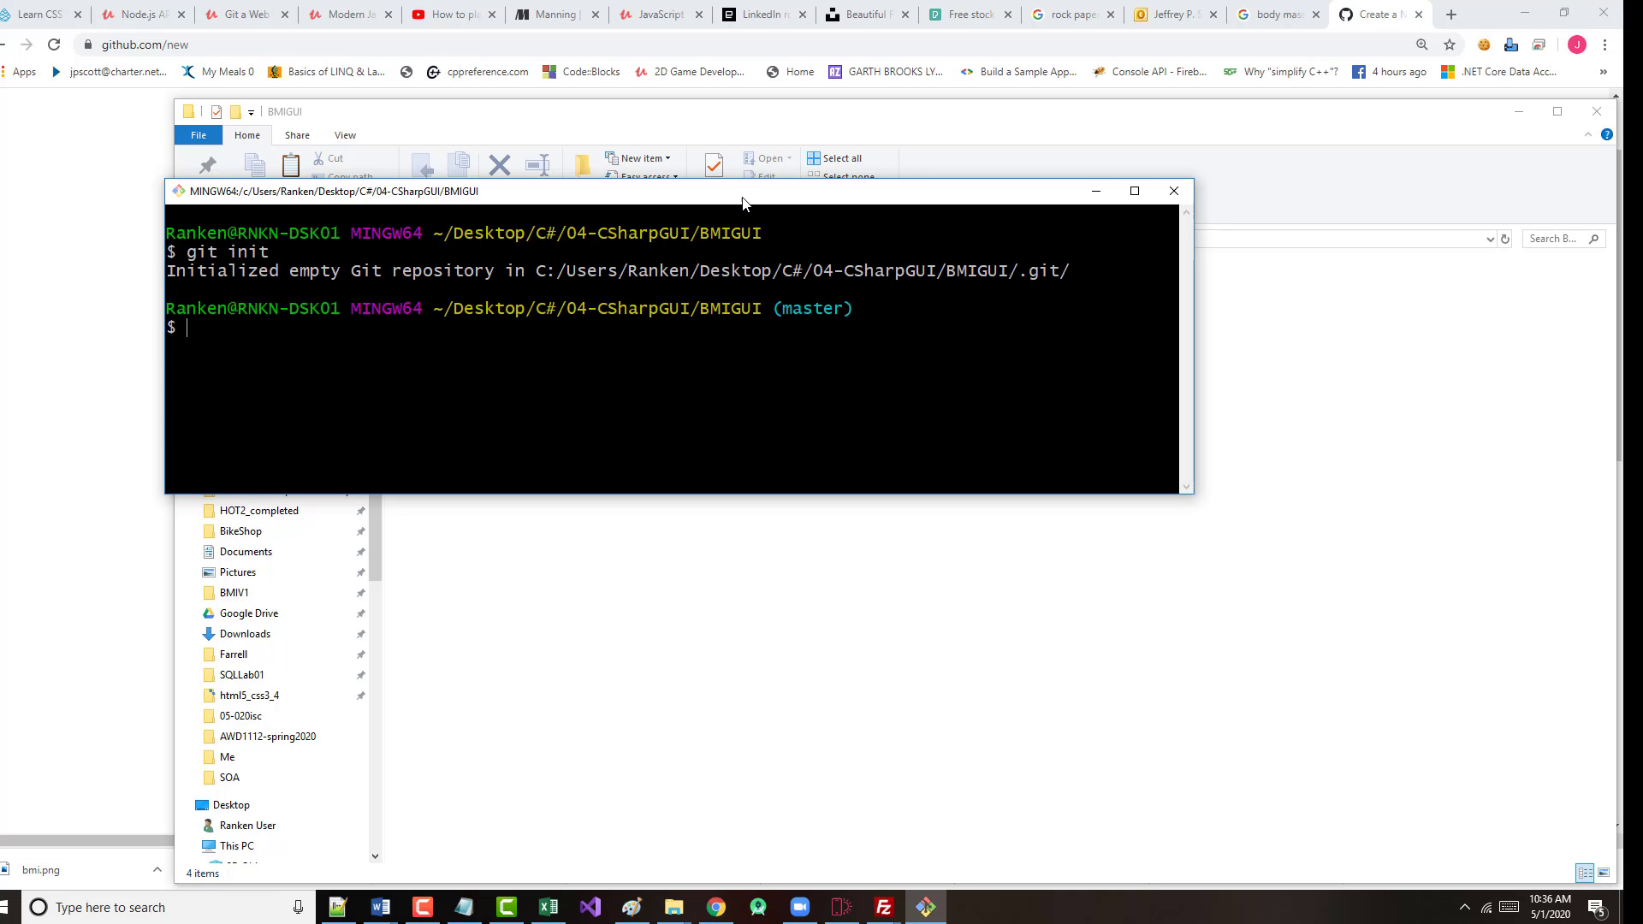
{"action": "left_click_drag", "start_coordinate": [742, 203], "coordinate": [915, 504]}
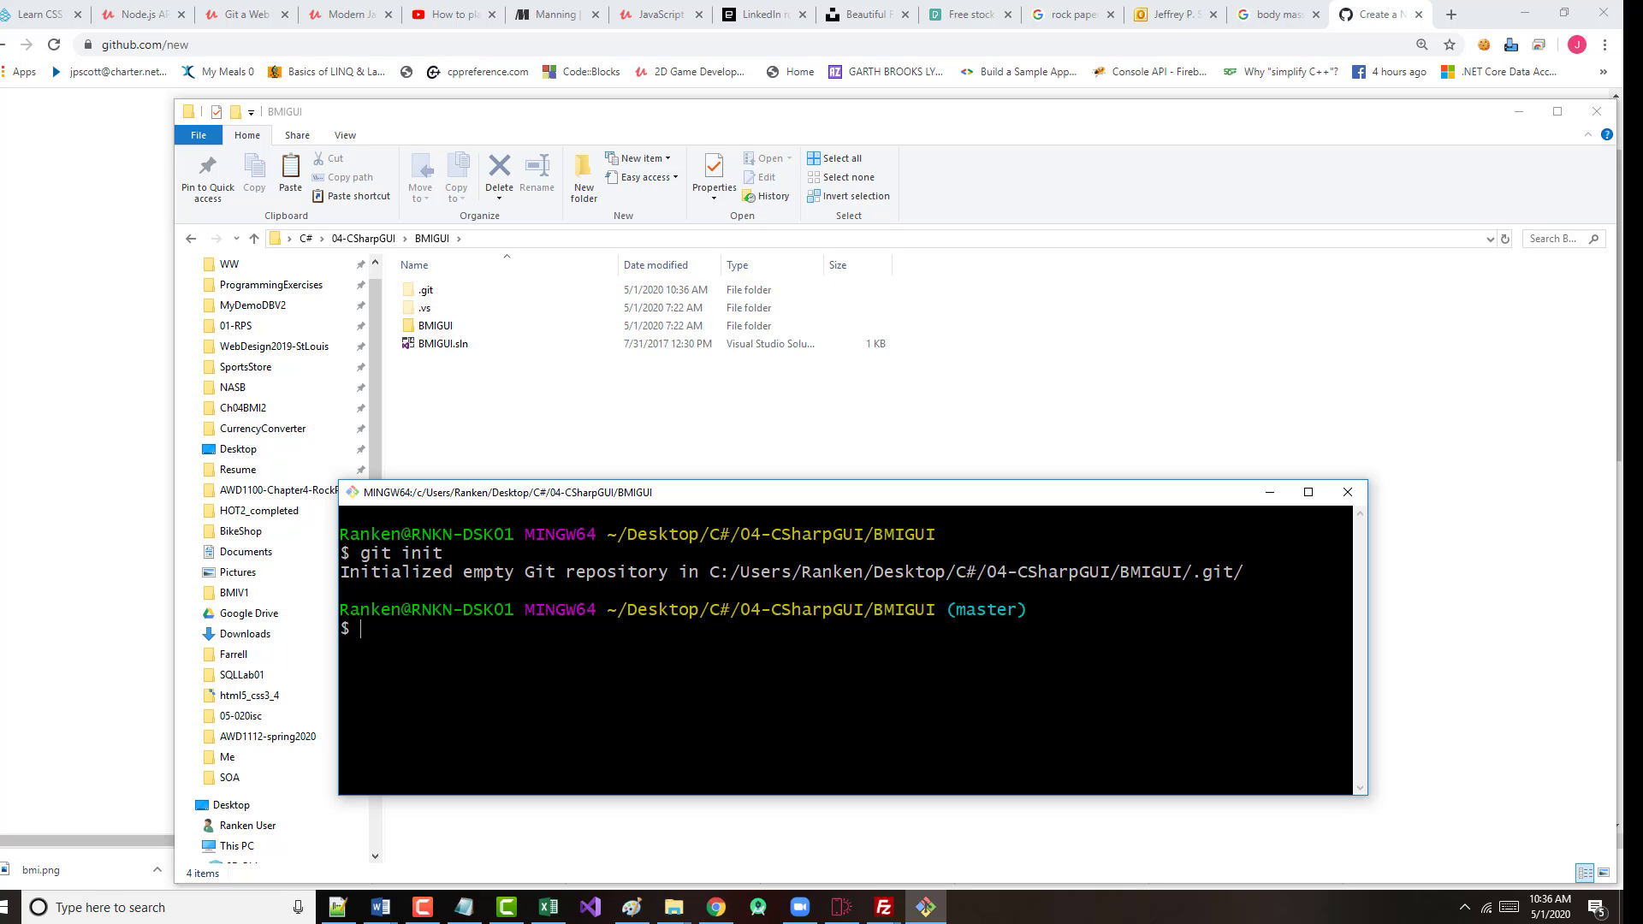
{"action": "type", "text": "git status"}
{"action": "key", "text": "Return"}
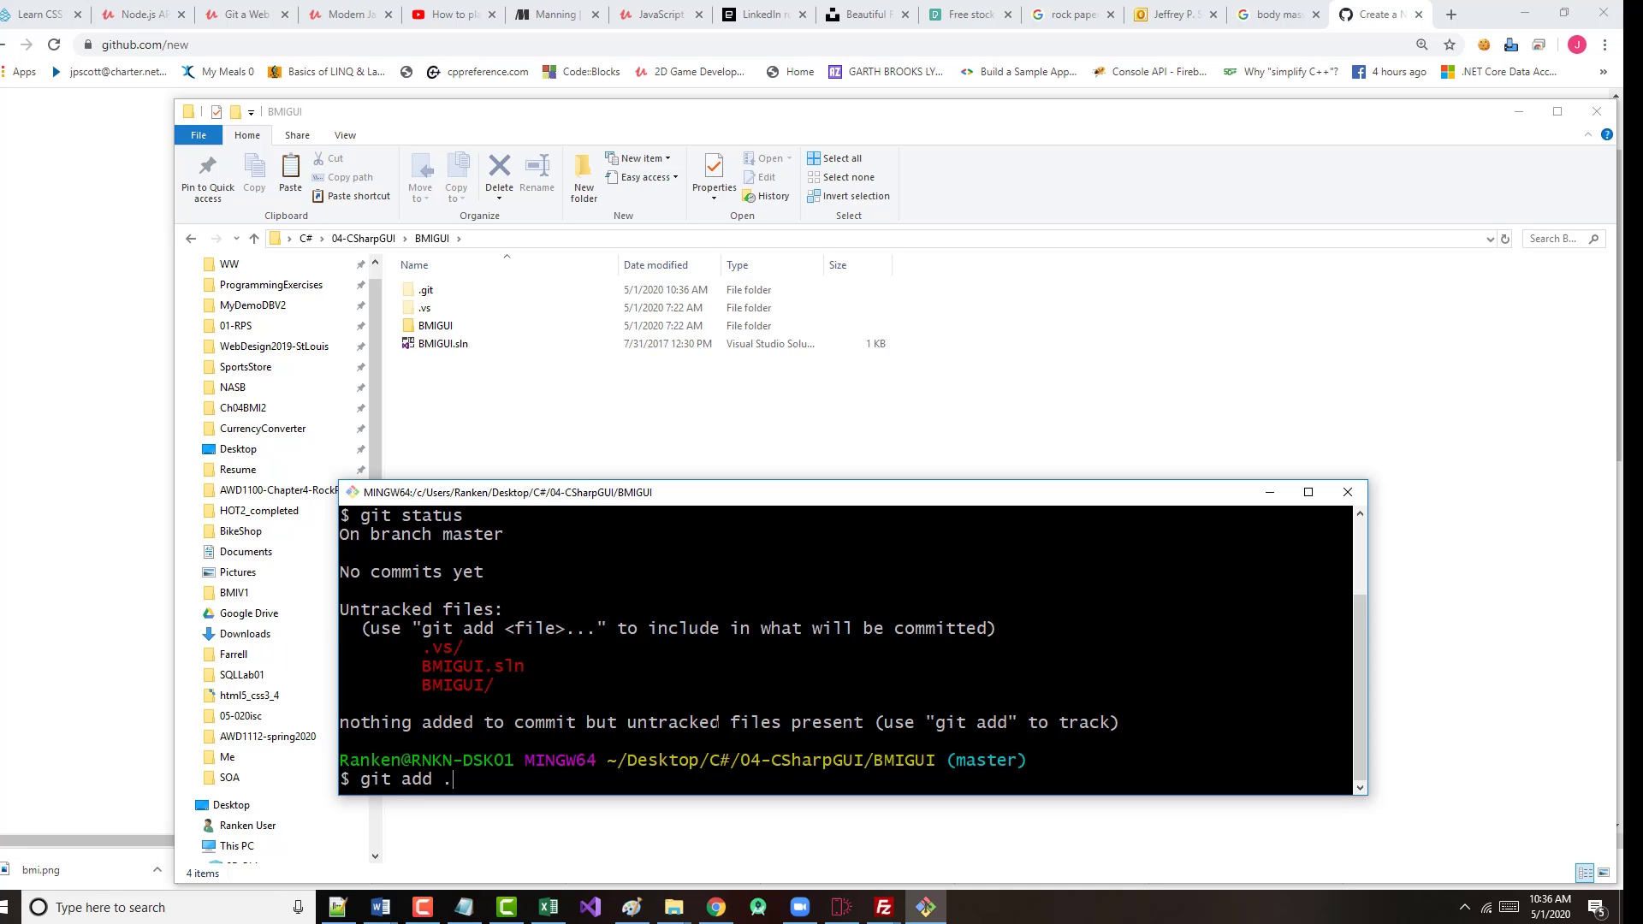
- Stage all files in the BMIGUI repository and commit them with the message "initial commit"
{"action": "key", "text": "Return"}
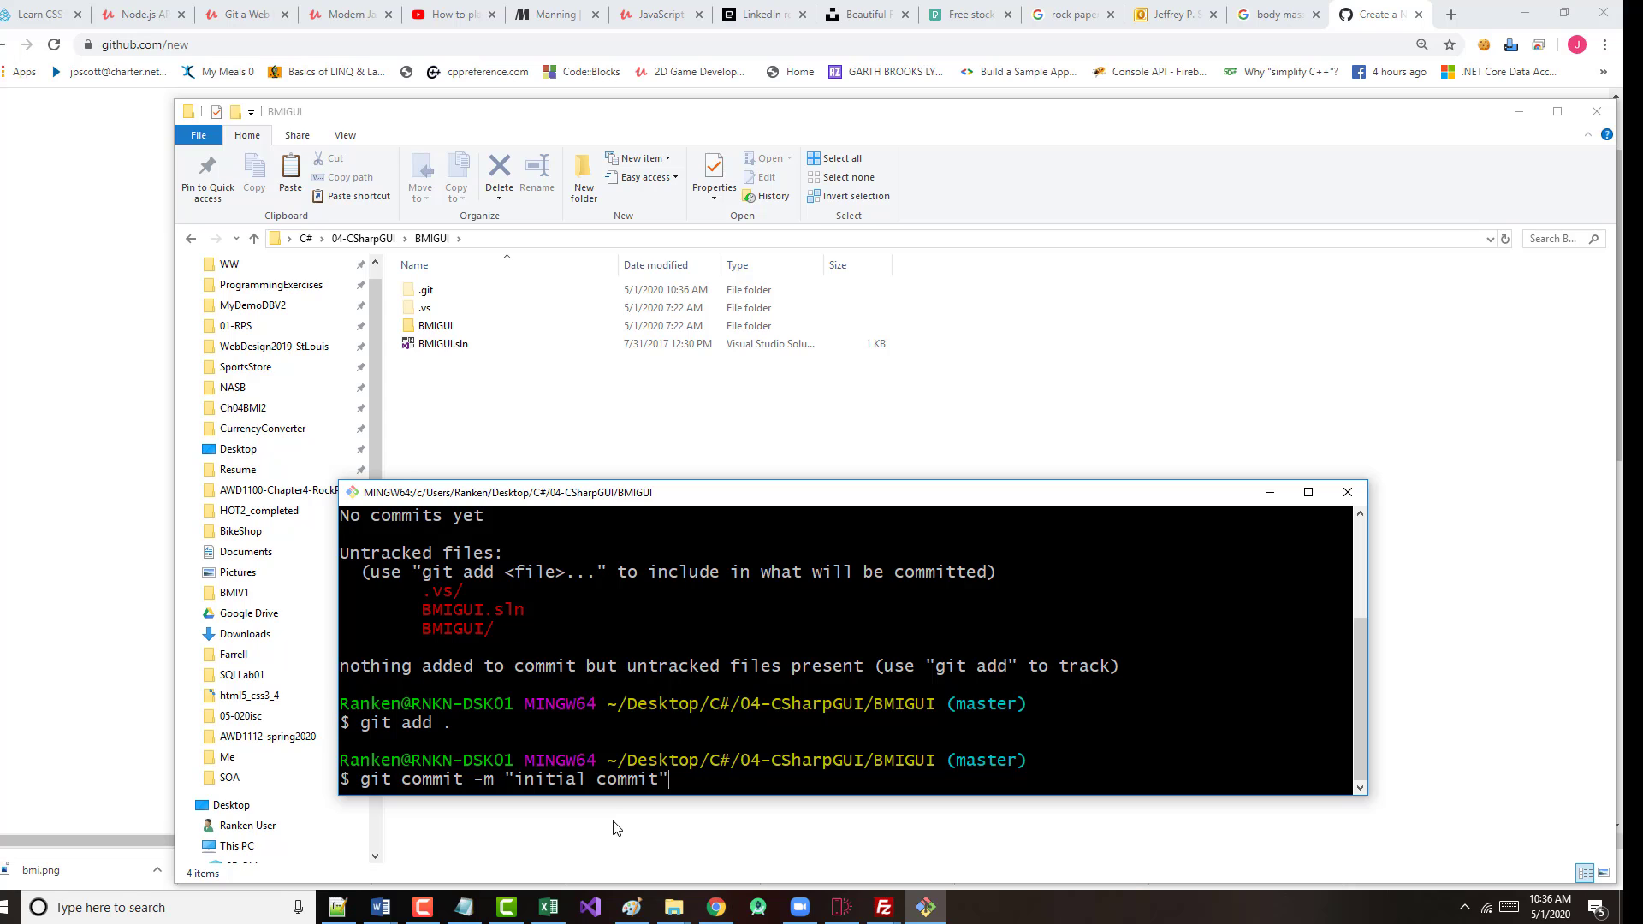
{"action": "key", "text": "Return"}
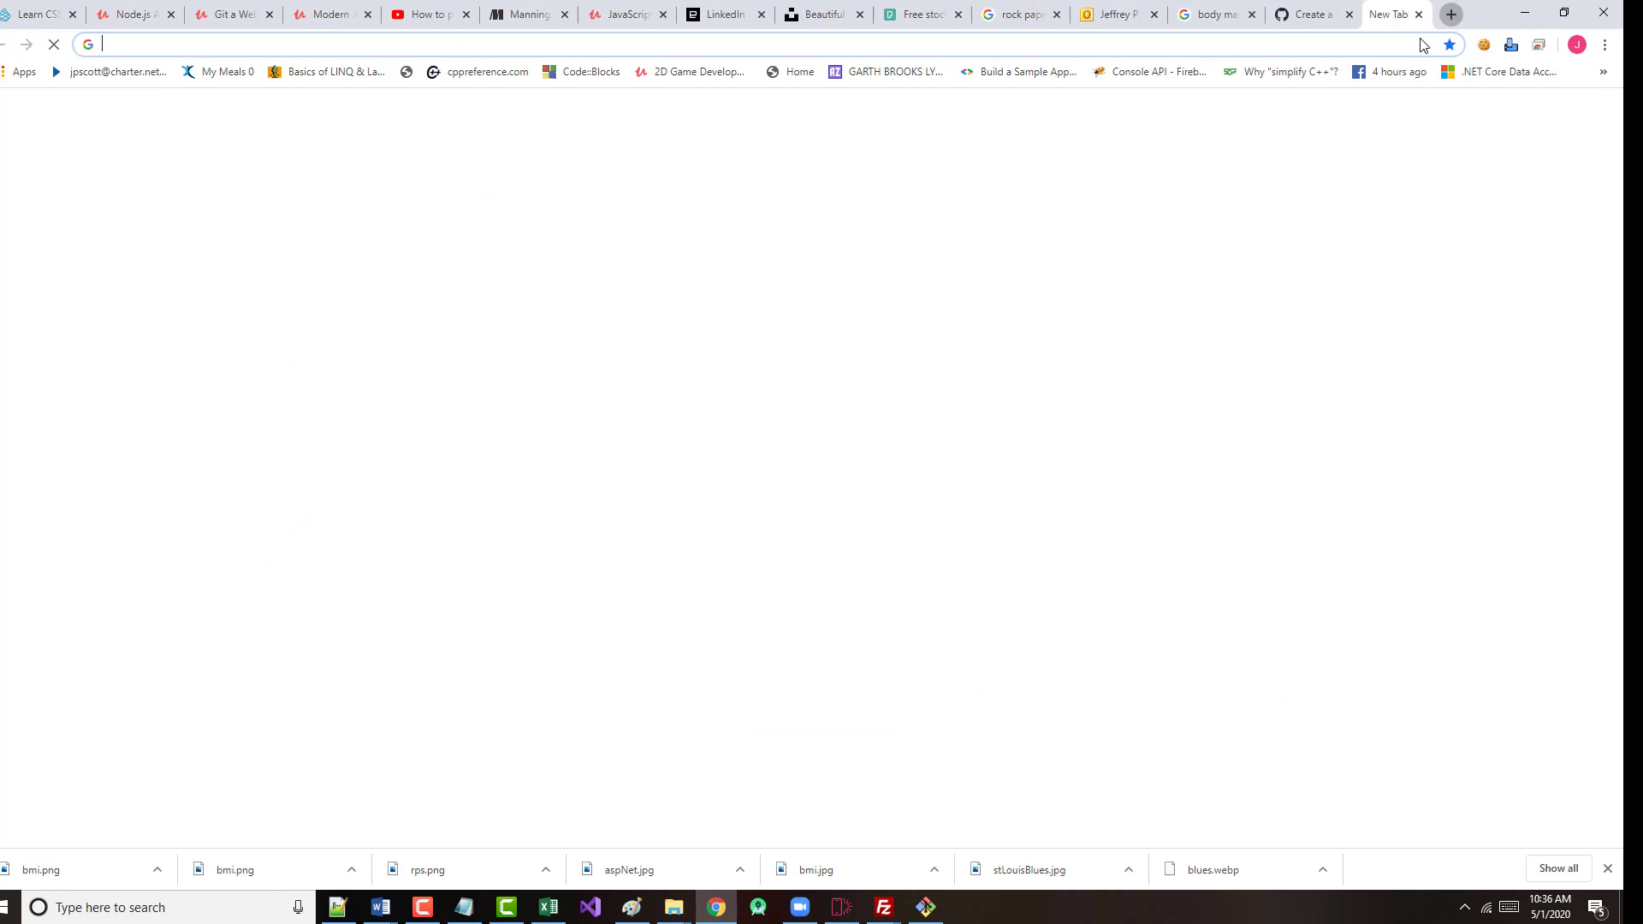
- Switch to Chrome and open github.com in another new tab
{"action": "left_click", "coordinate": [1451, 15]}
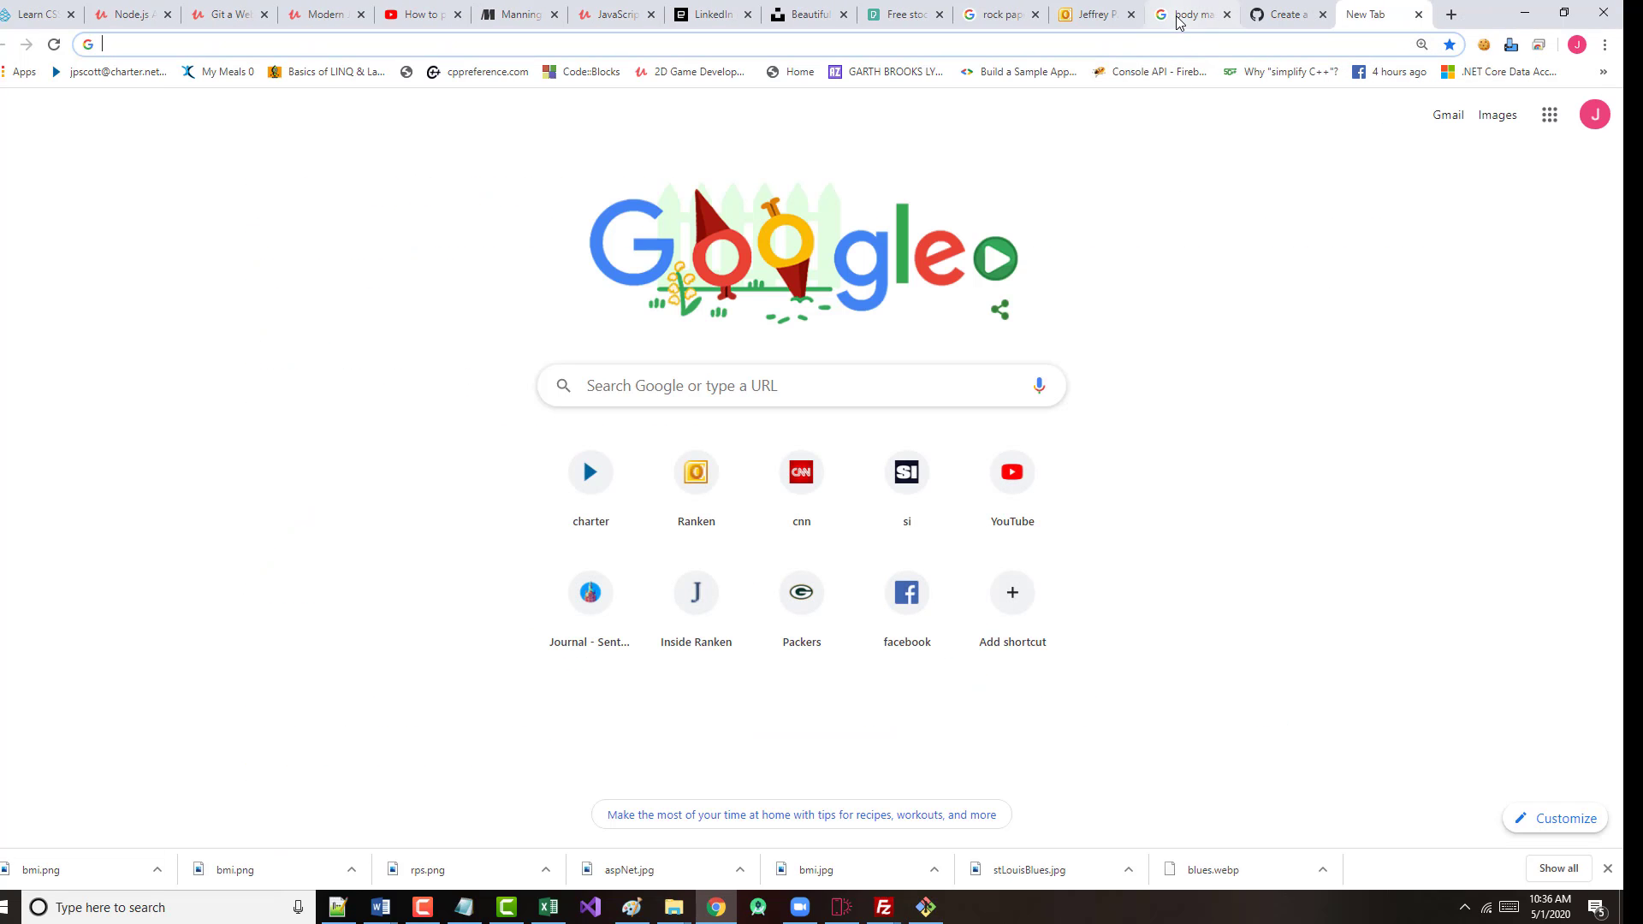
{"action": "left_click", "coordinate": [912, 20]}
{"action": "left_click", "coordinate": [1003, 24]}
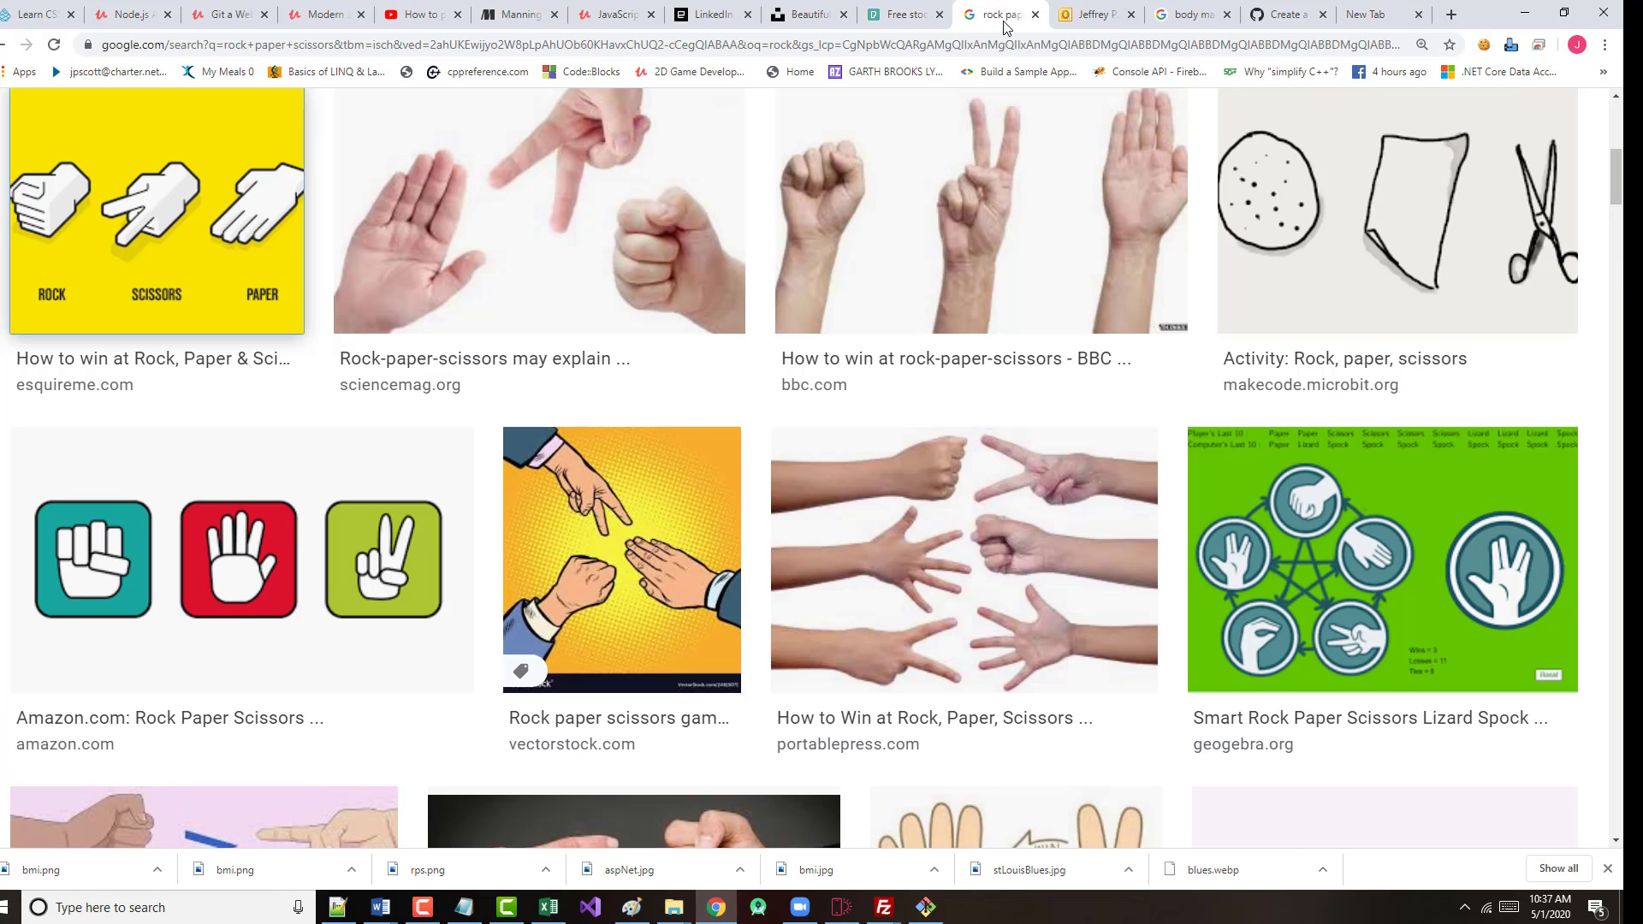
{"action": "left_click", "coordinate": [1387, 19]}
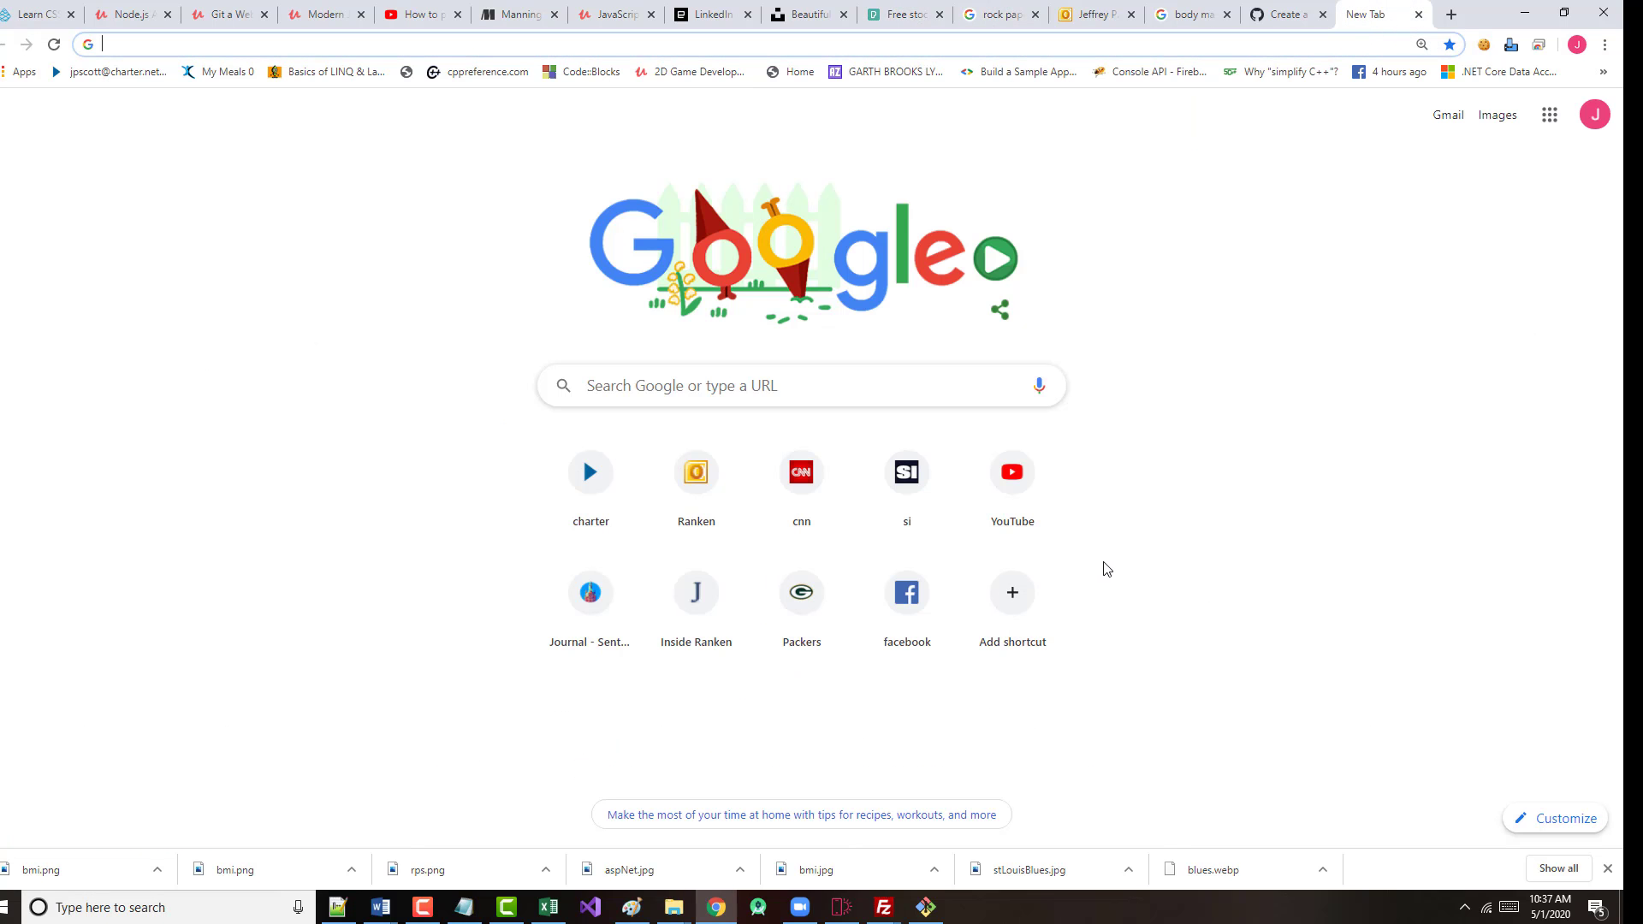
{"action": "type", "text": "github.com"}
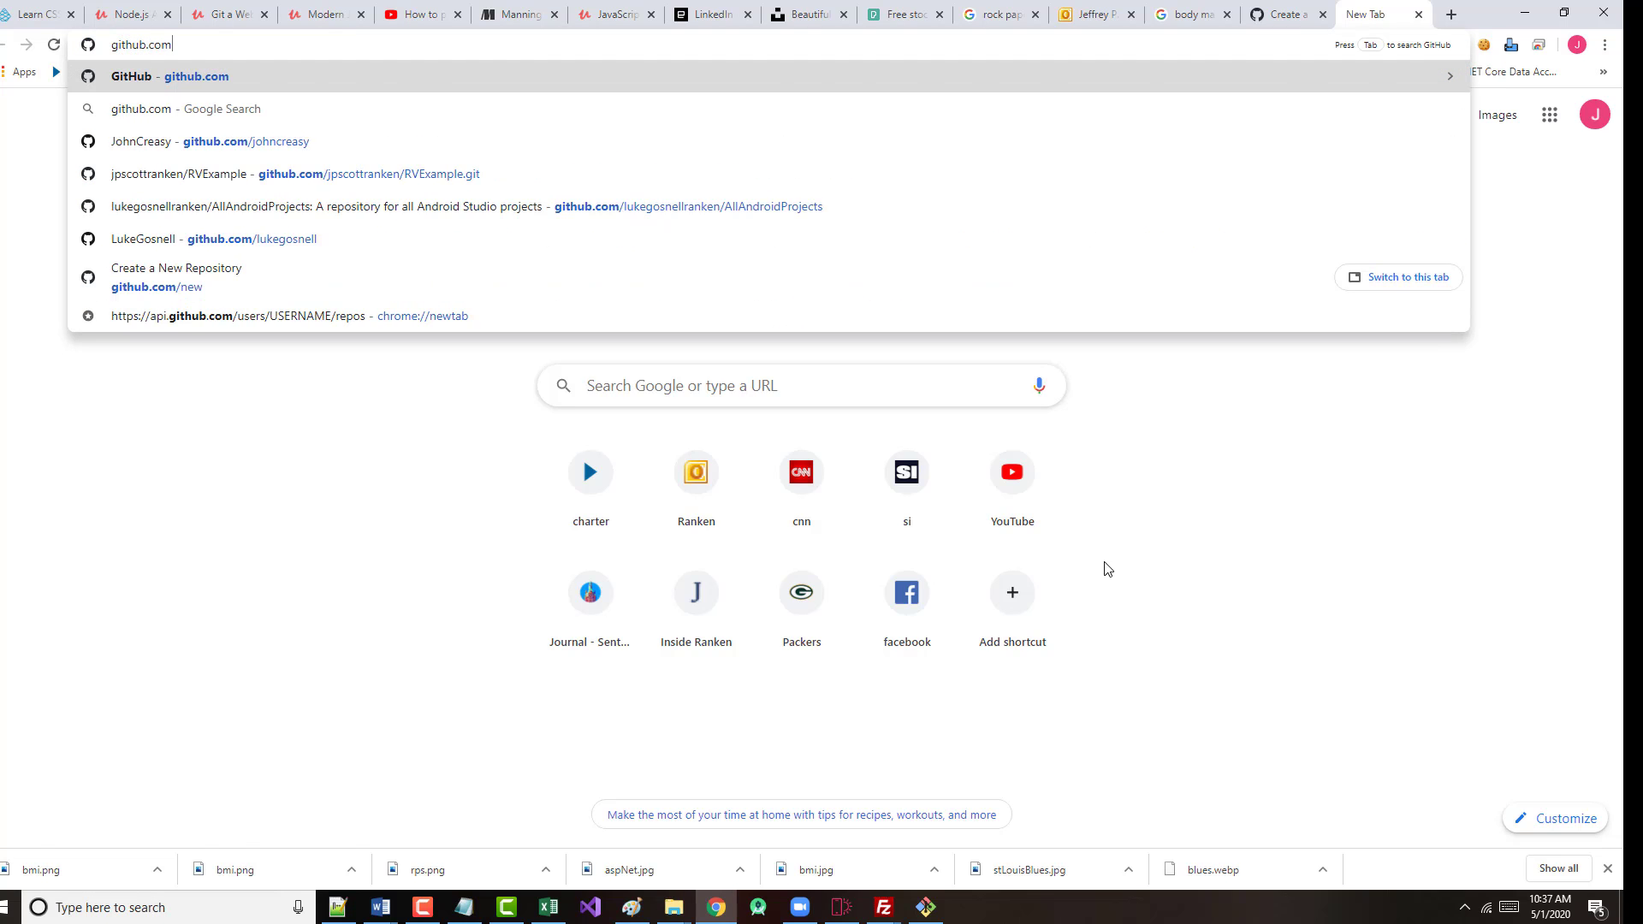
{"action": "key", "text": "Return"}
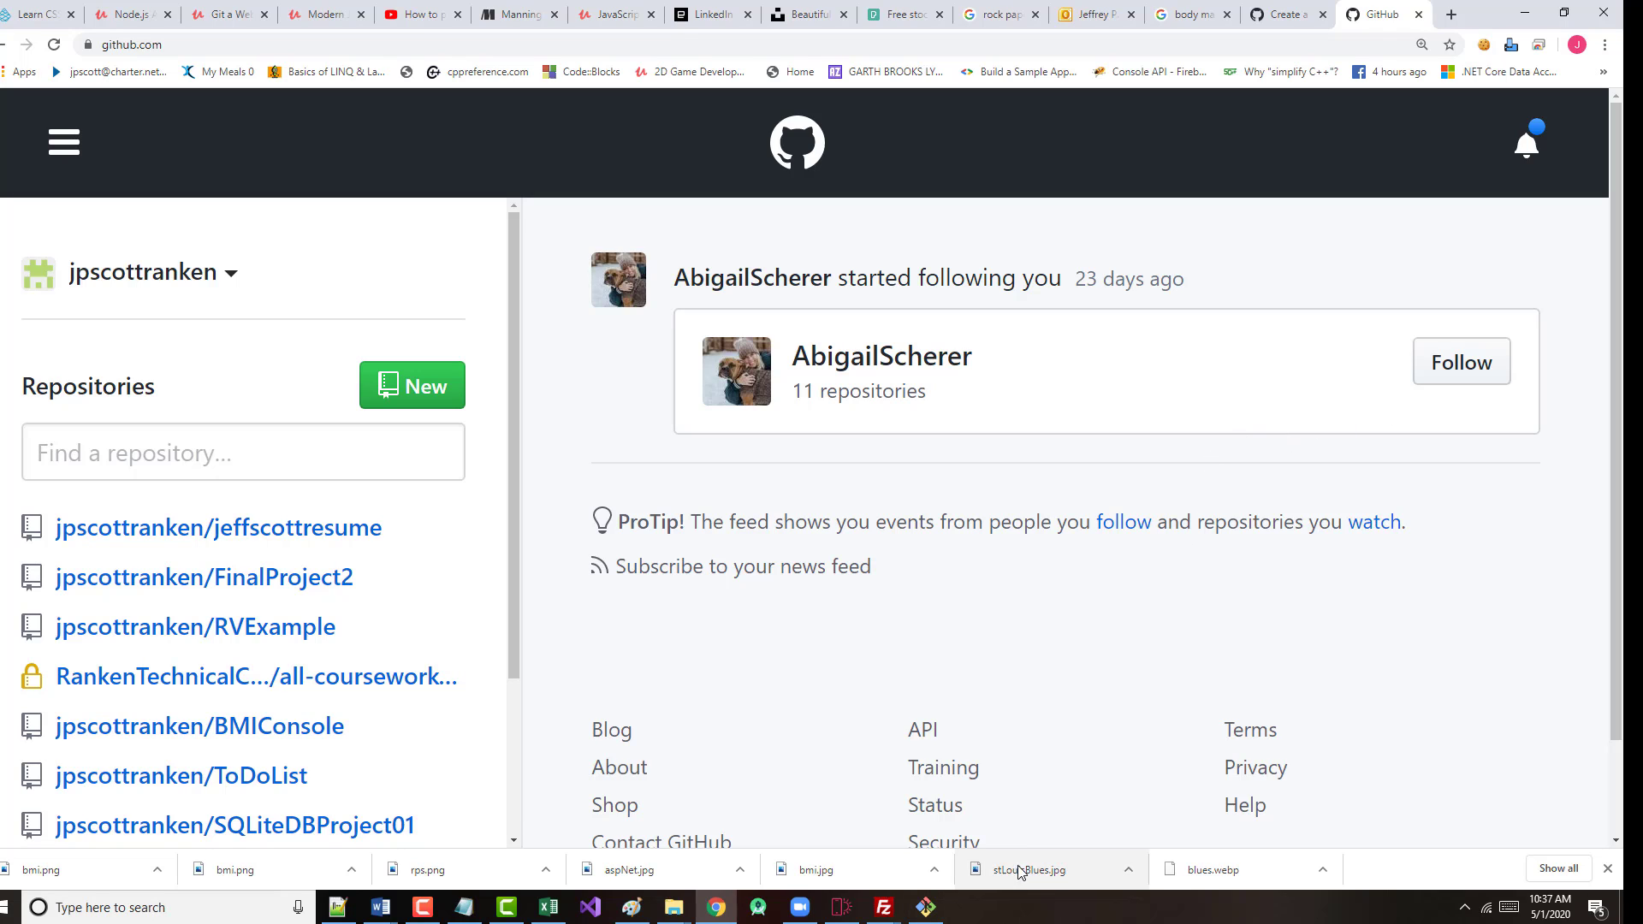
- Switch to the BMIGUI folder in File Explorer and go up to its parent folder, 04-CSharpGUI
{"action": "left_click", "coordinate": [672, 910]}
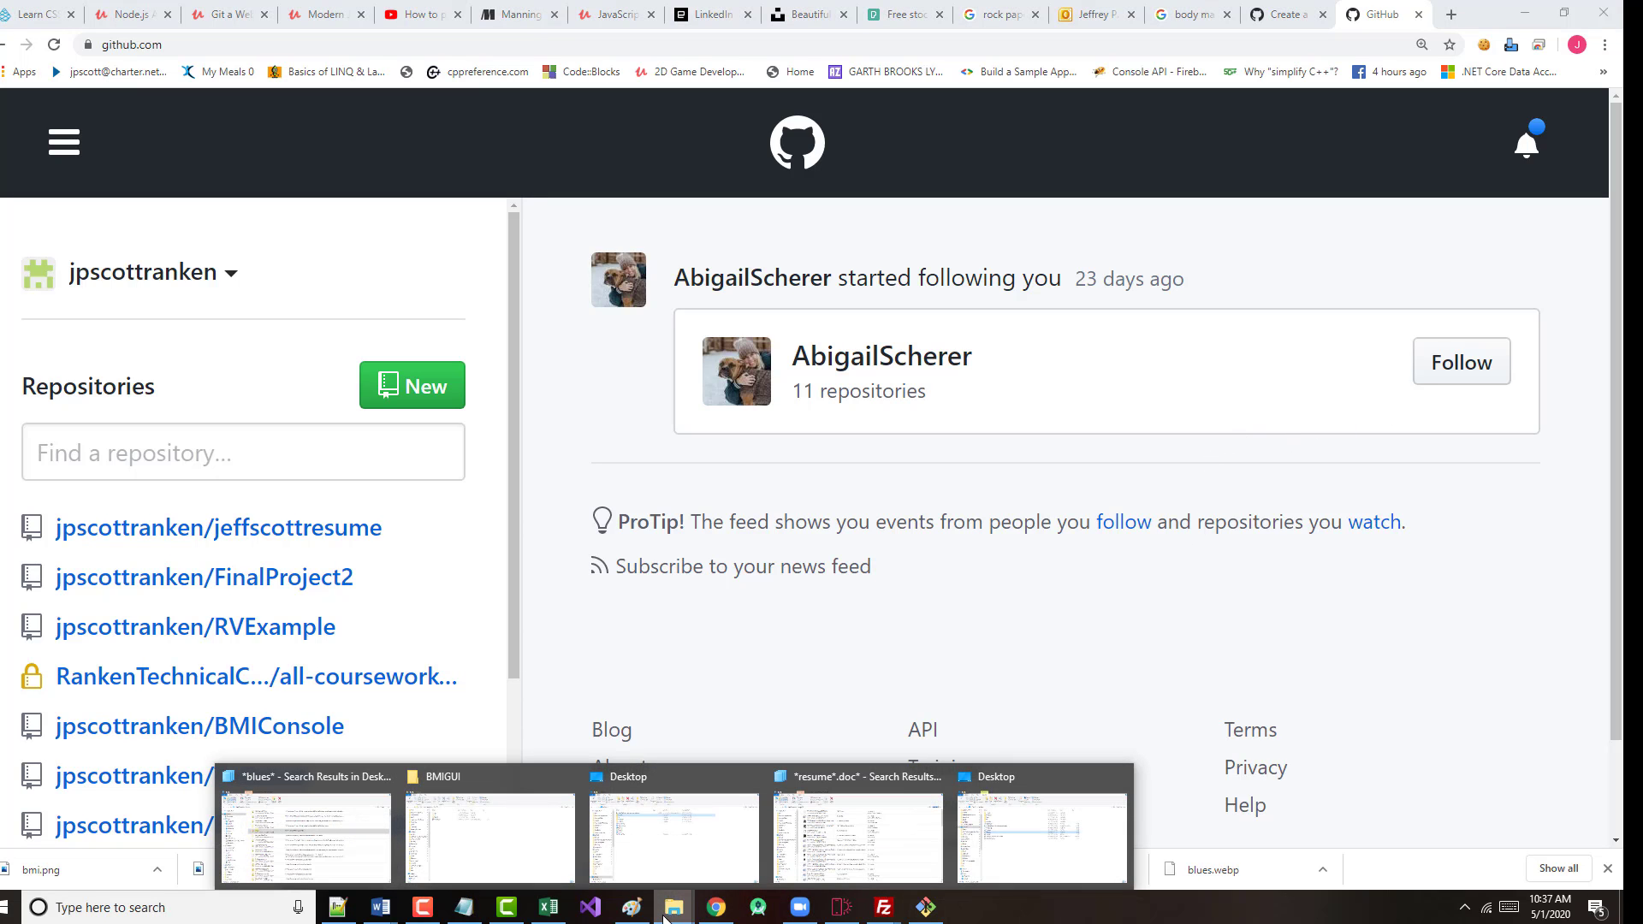
{"action": "left_click", "coordinate": [516, 867]}
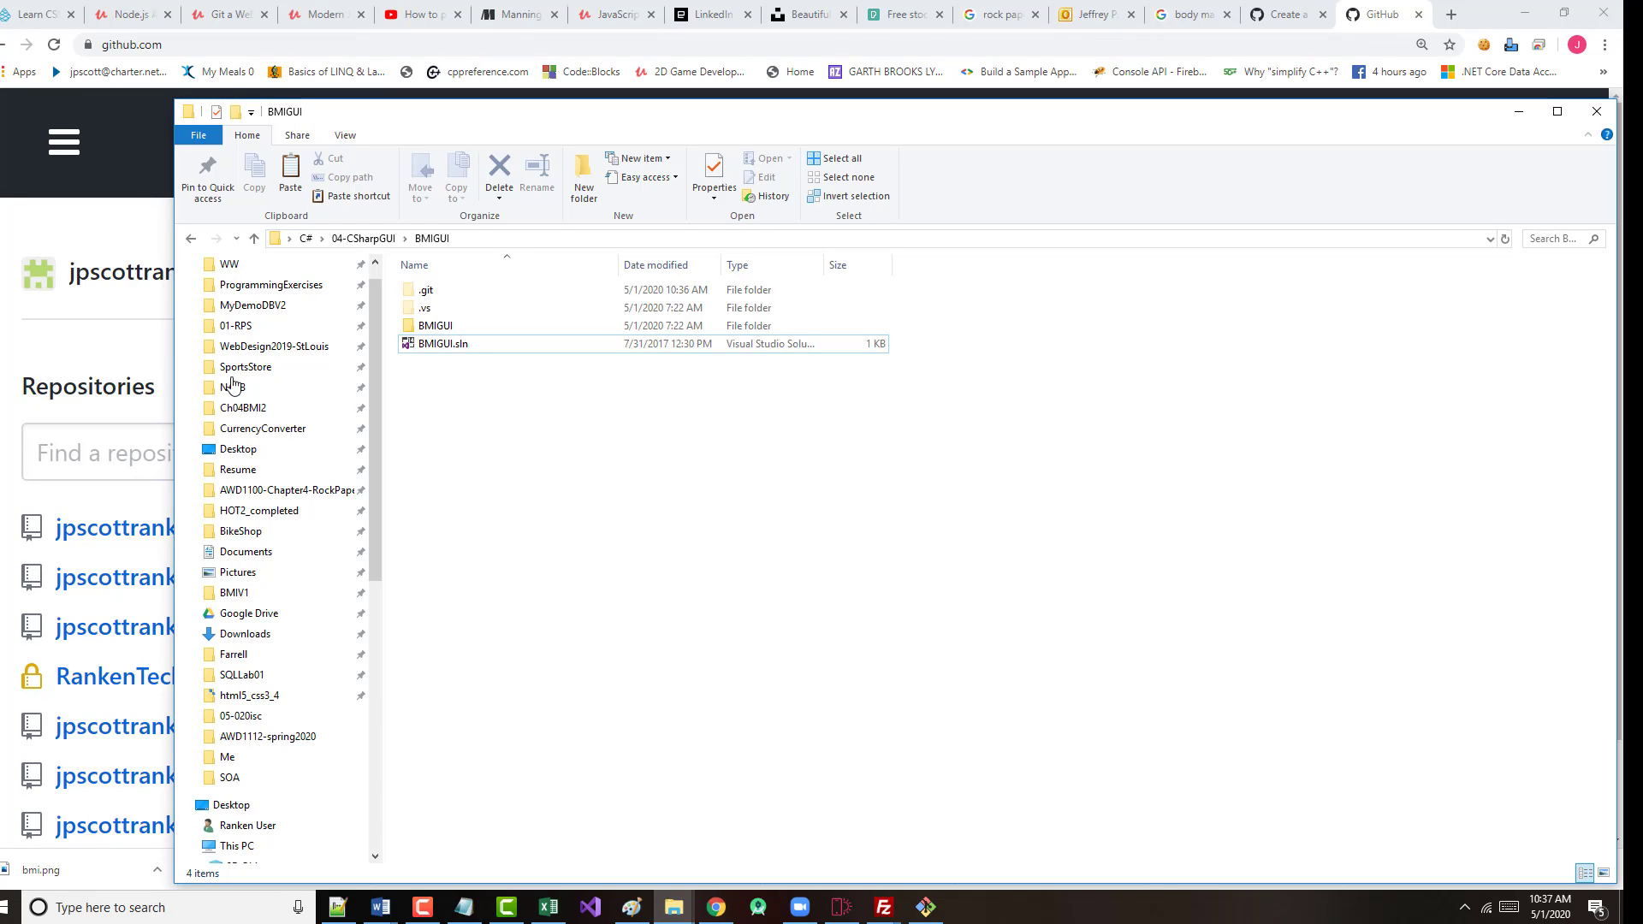
{"action": "left_click", "coordinate": [254, 241]}
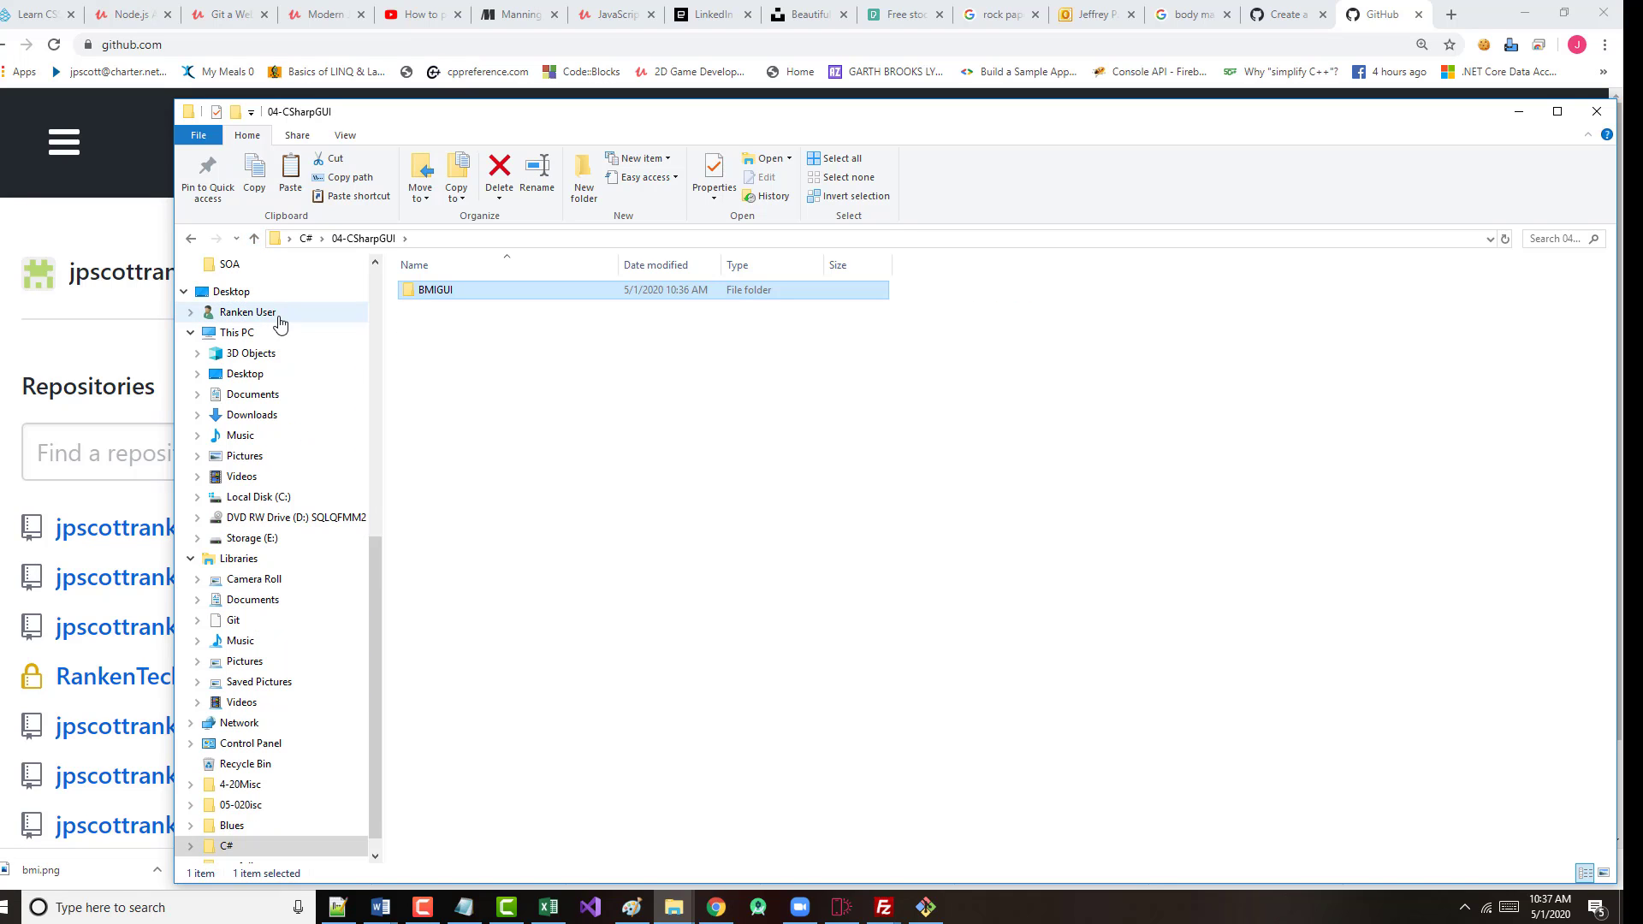
- Go up to the C# folder, minimize File Explorer and Chrome, and review the commit output in Git Bash
{"action": "left_click", "coordinate": [254, 239]}
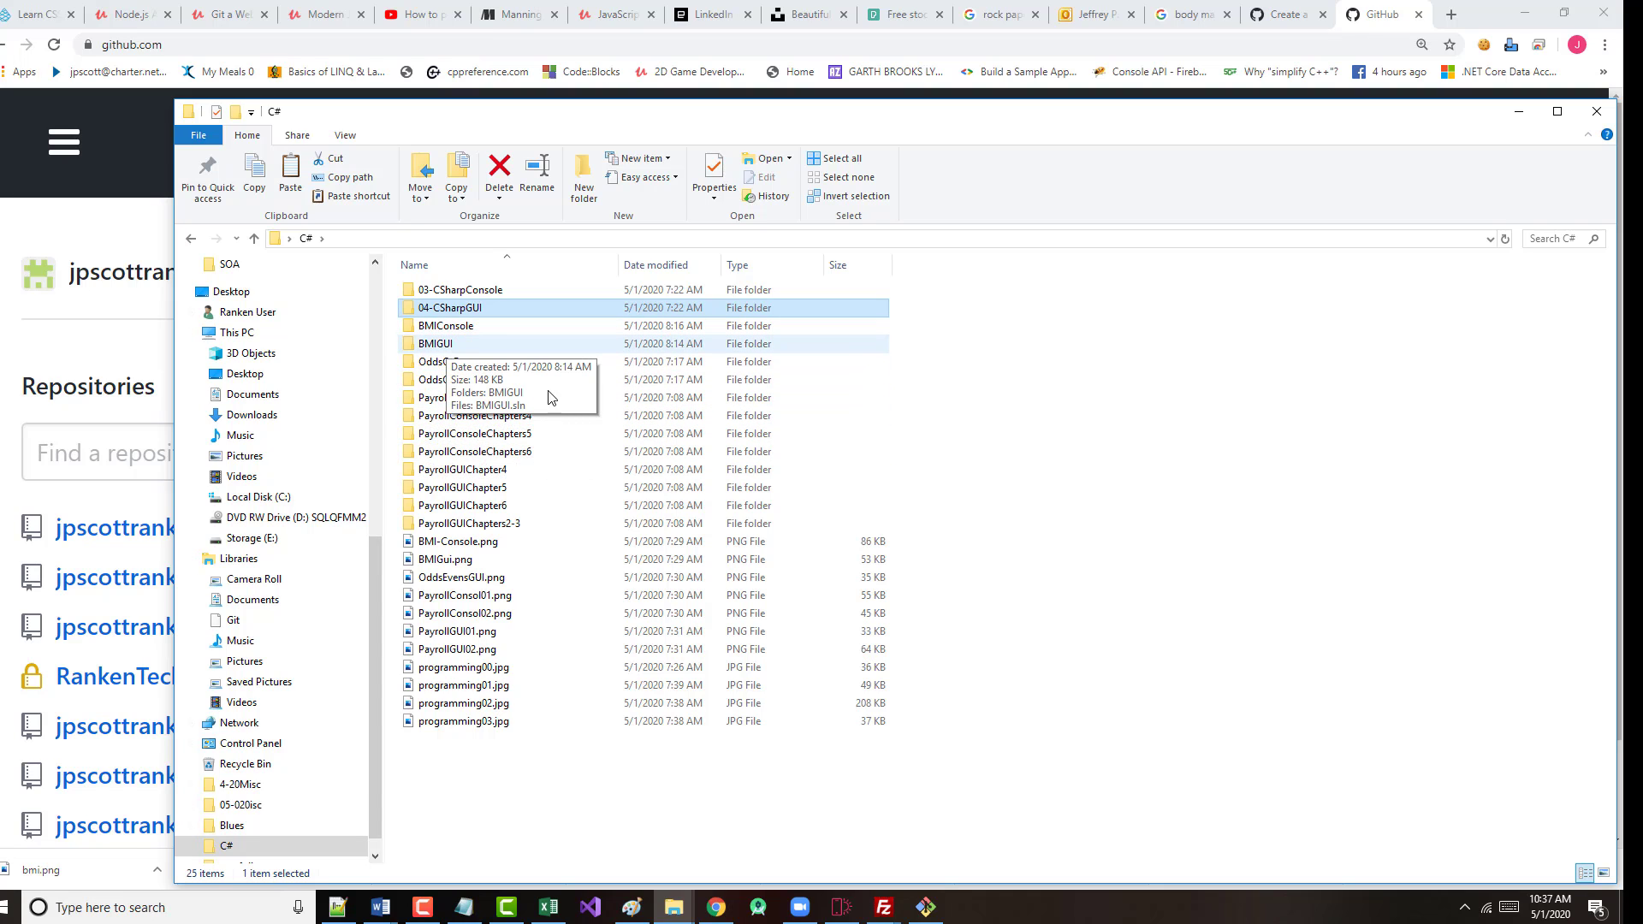
{"action": "left_click", "coordinate": [1530, 118]}
{"action": "left_click", "coordinate": [1523, 14]}
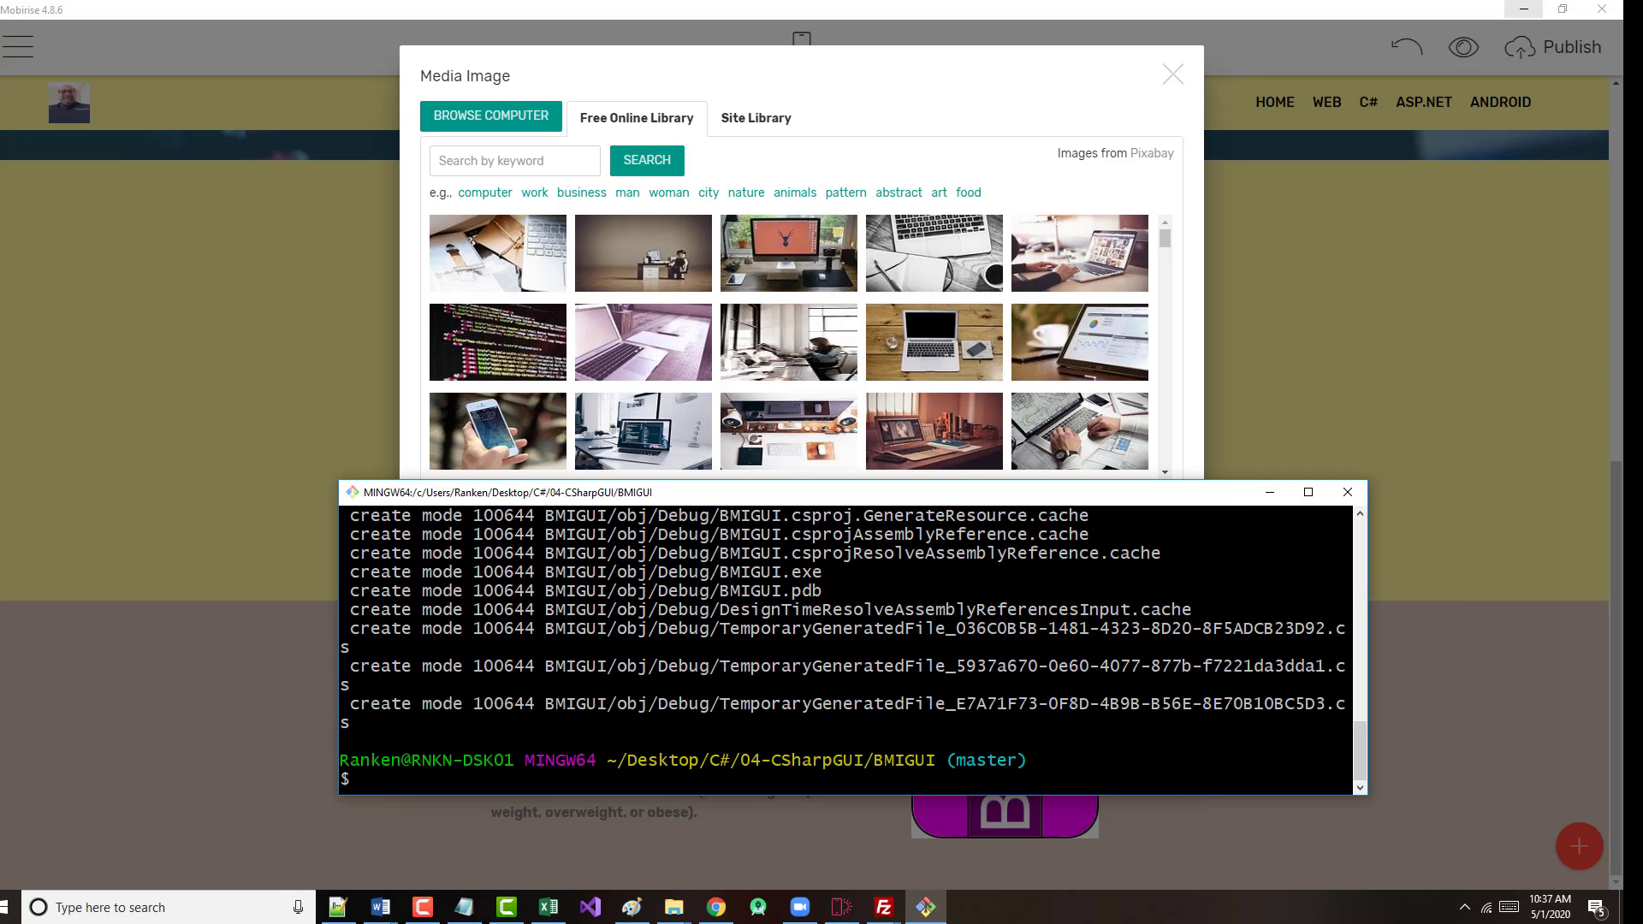
{"action": "scroll", "coordinate": [853, 647], "scroll_direction": "up", "scroll_amount": 11}
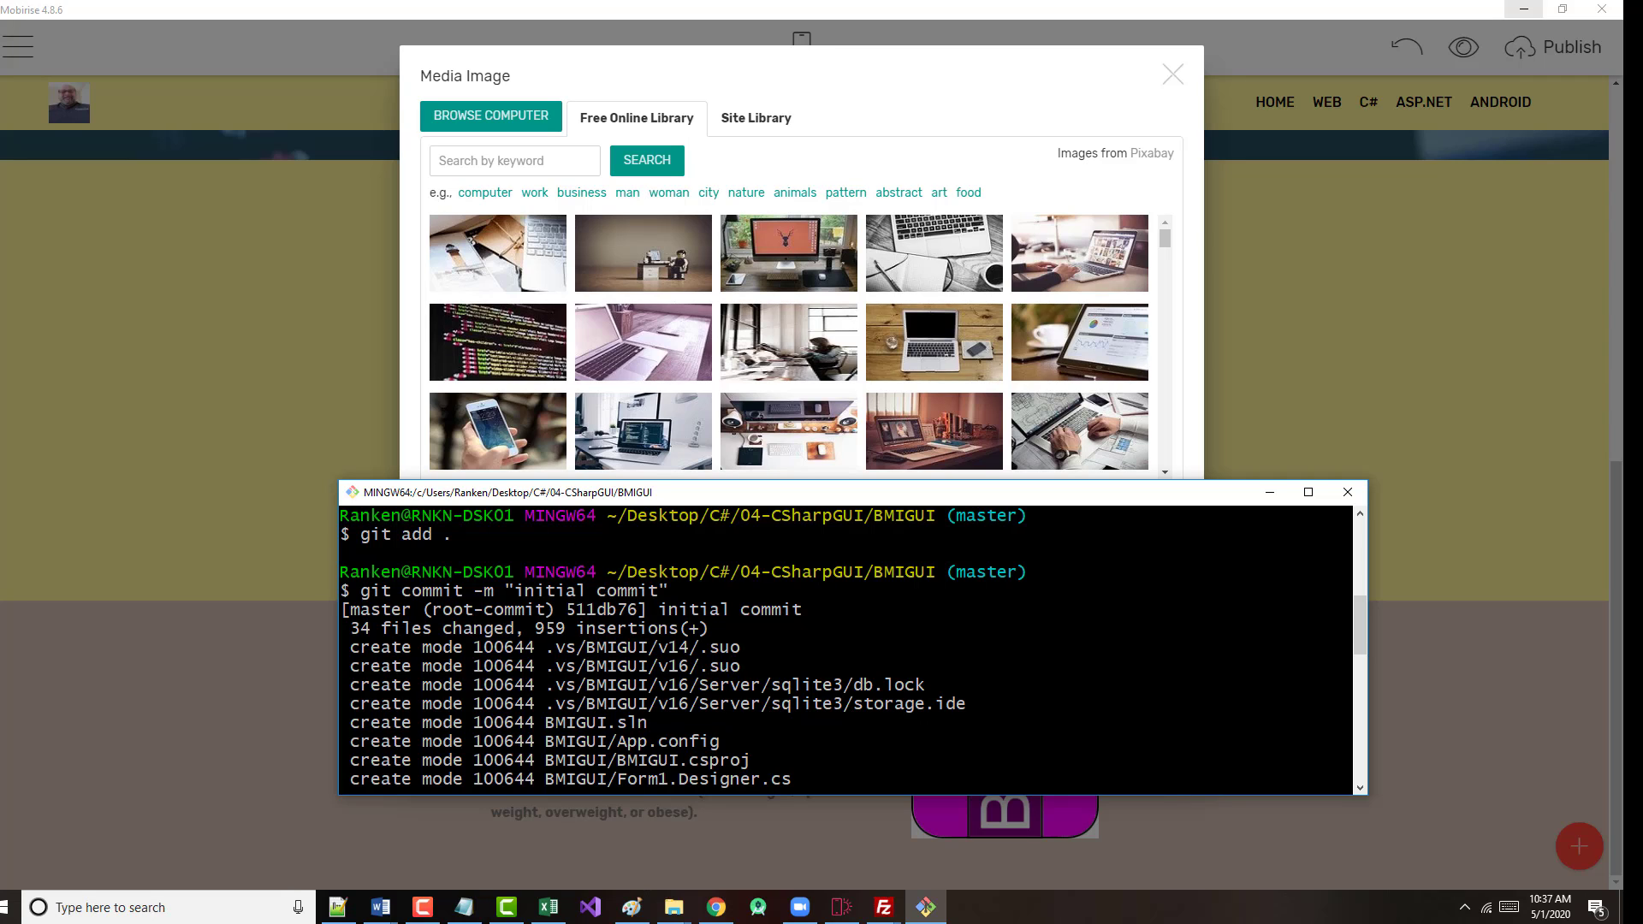
{"action": "scroll", "coordinate": [853, 646], "scroll_direction": "down", "scroll_amount": 3}
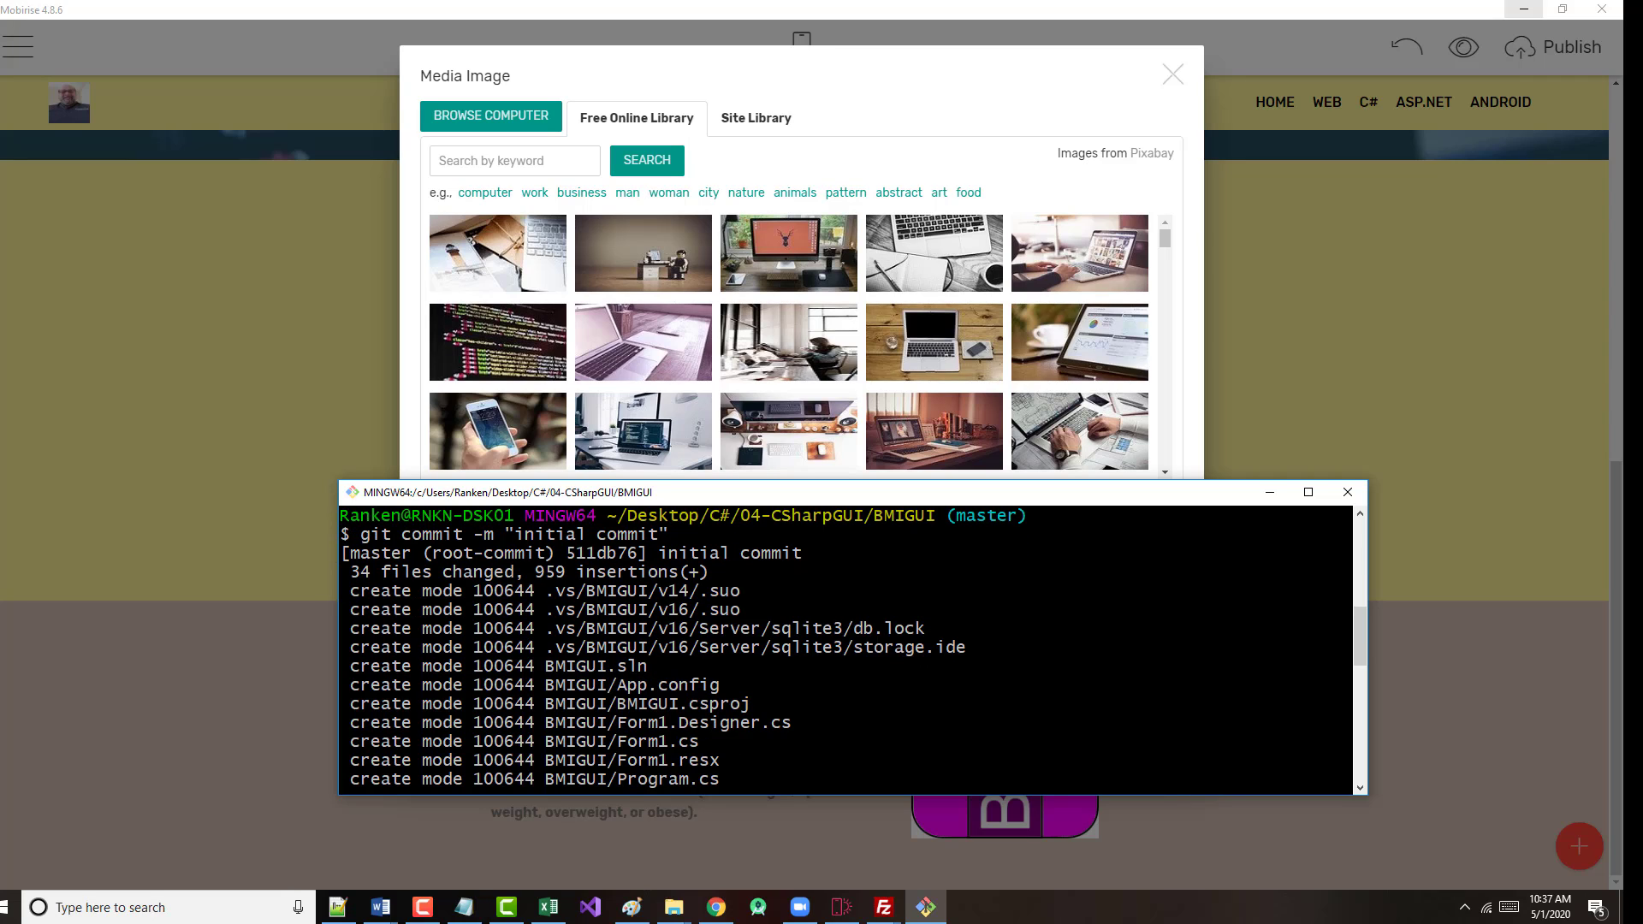
{"action": "scroll", "coordinate": [845, 646], "scroll_direction": "down", "scroll_amount": 7}
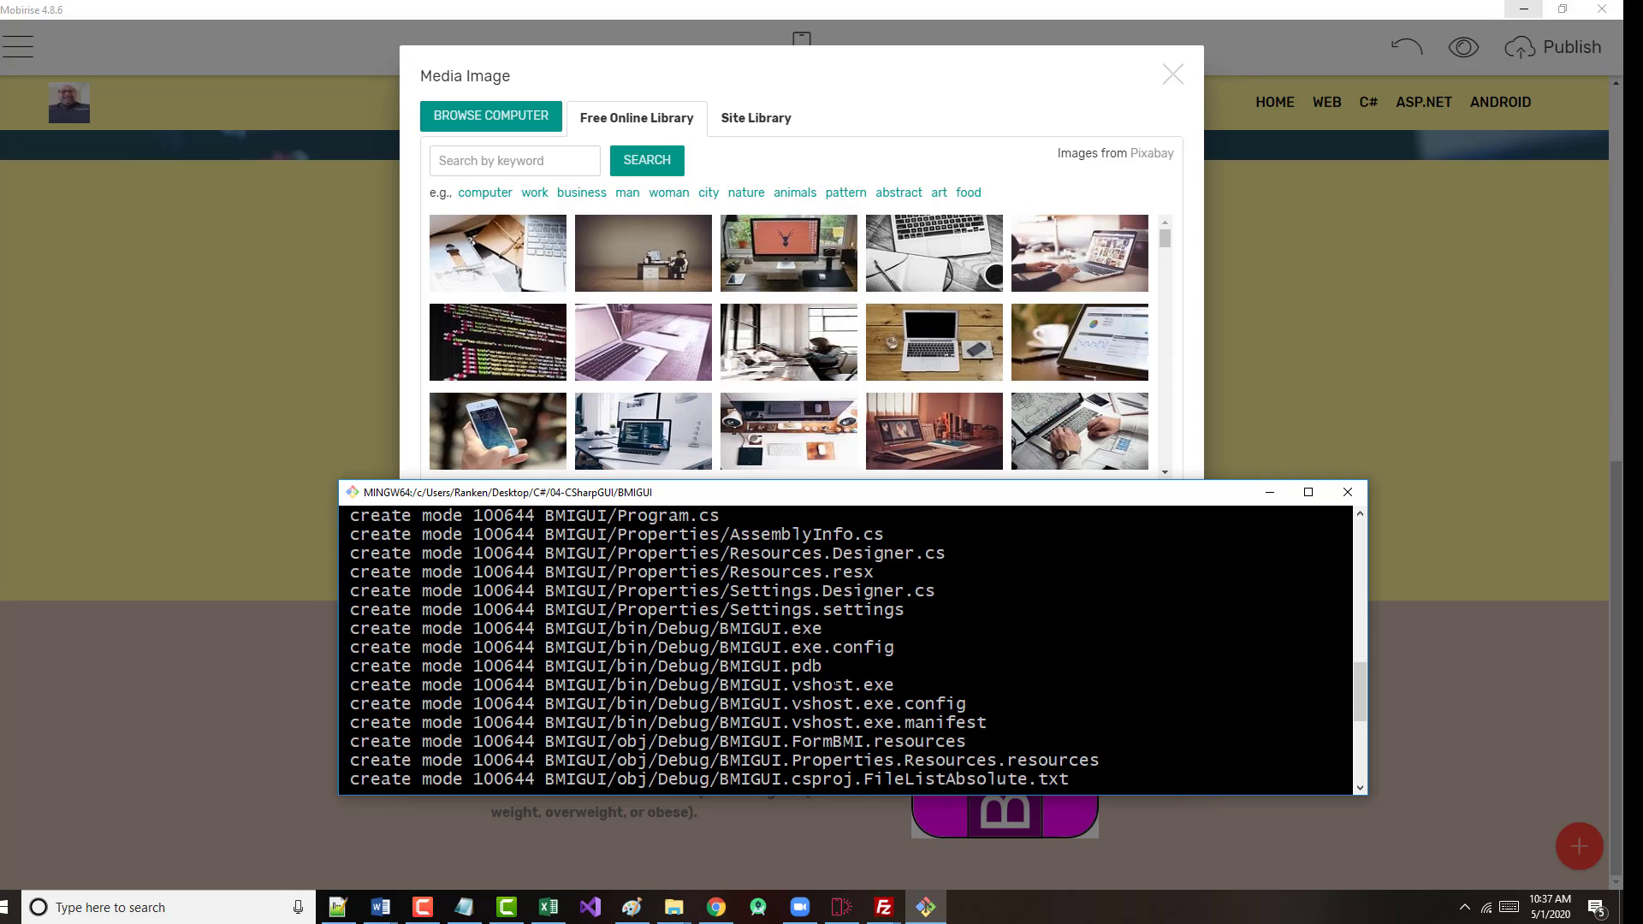
{"action": "scroll", "coordinate": [853, 647], "scroll_direction": "down", "scroll_amount": 3}
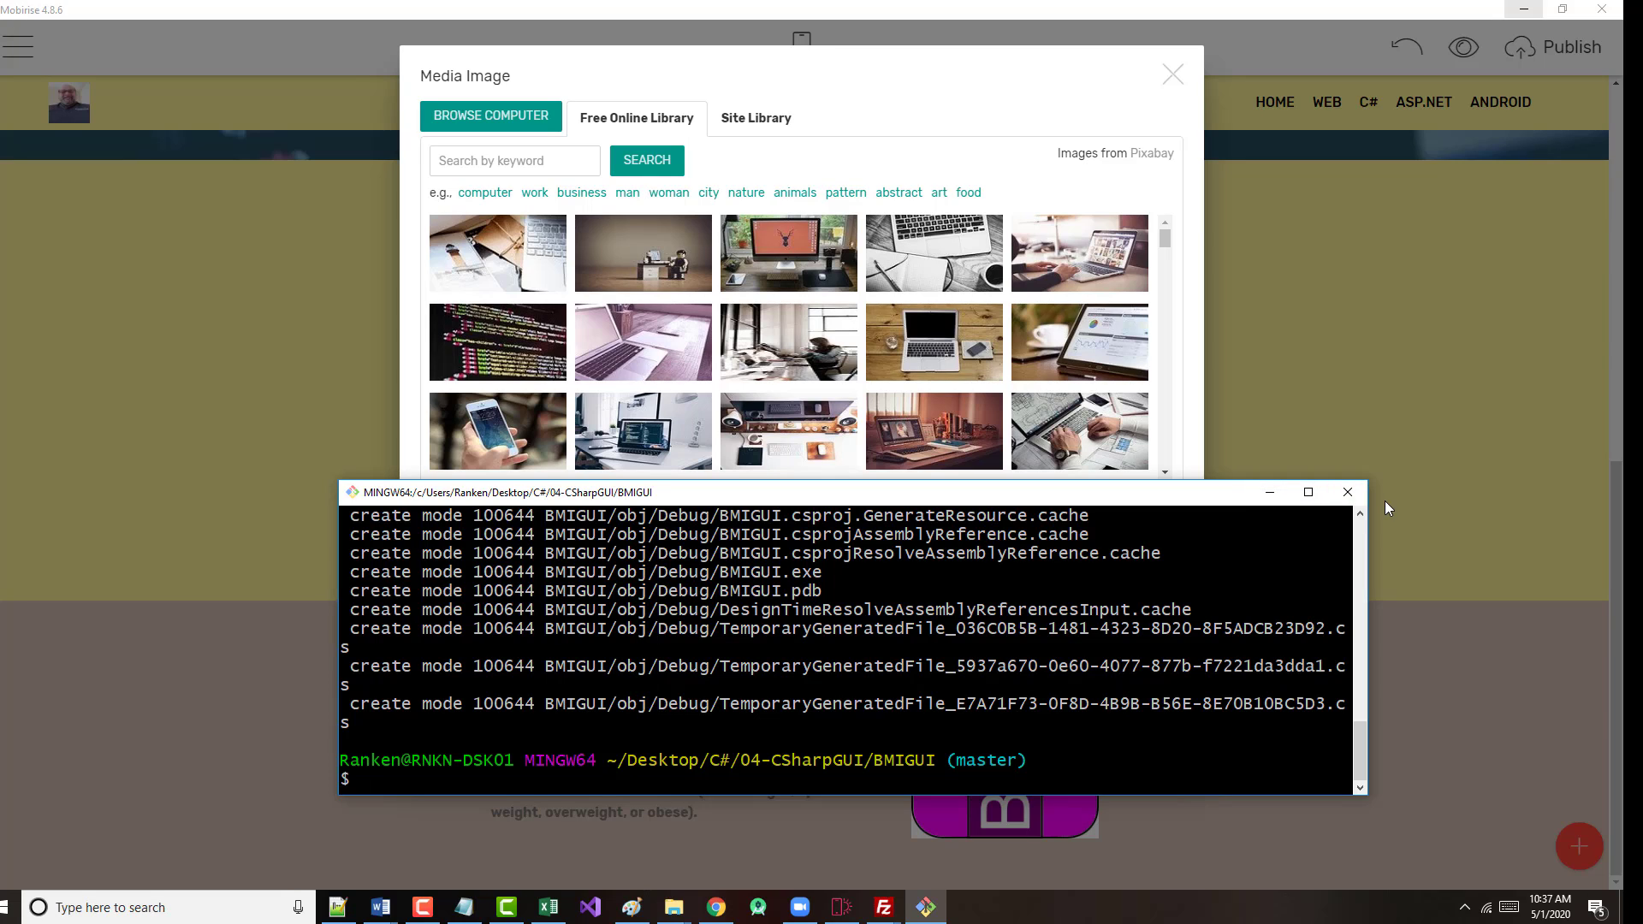
- Switch to File Explorer and open the BMIGUI folder inside 04-CSharpGUI to inspect its contents
{"action": "left_click", "coordinate": [680, 906]}
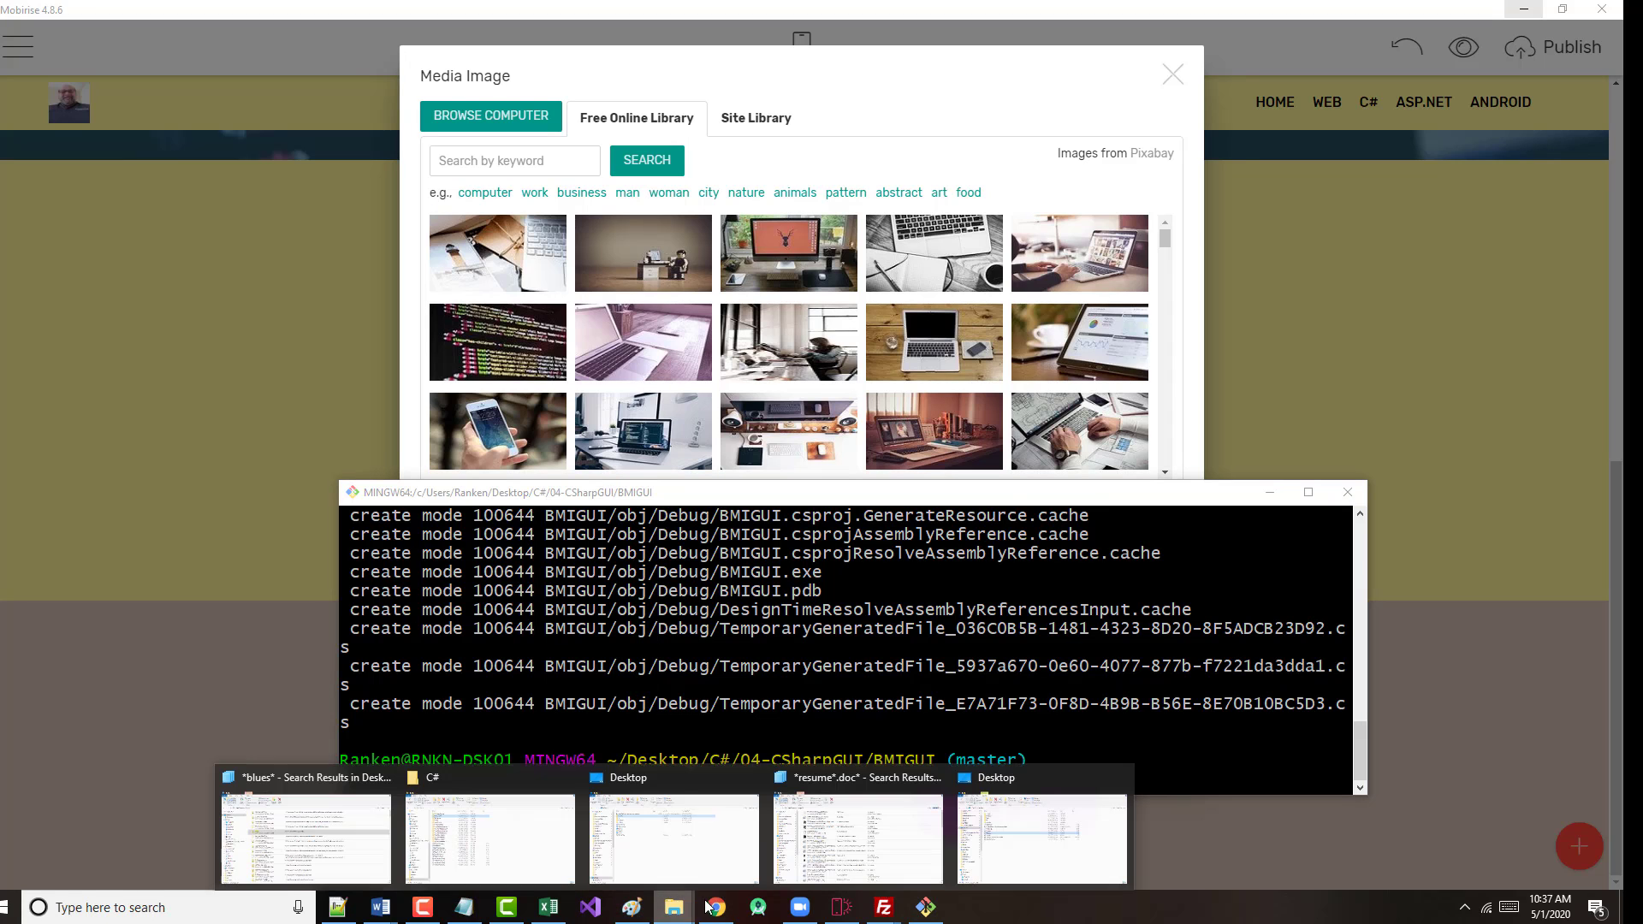
{"action": "mouse_move", "coordinate": [507, 845]}
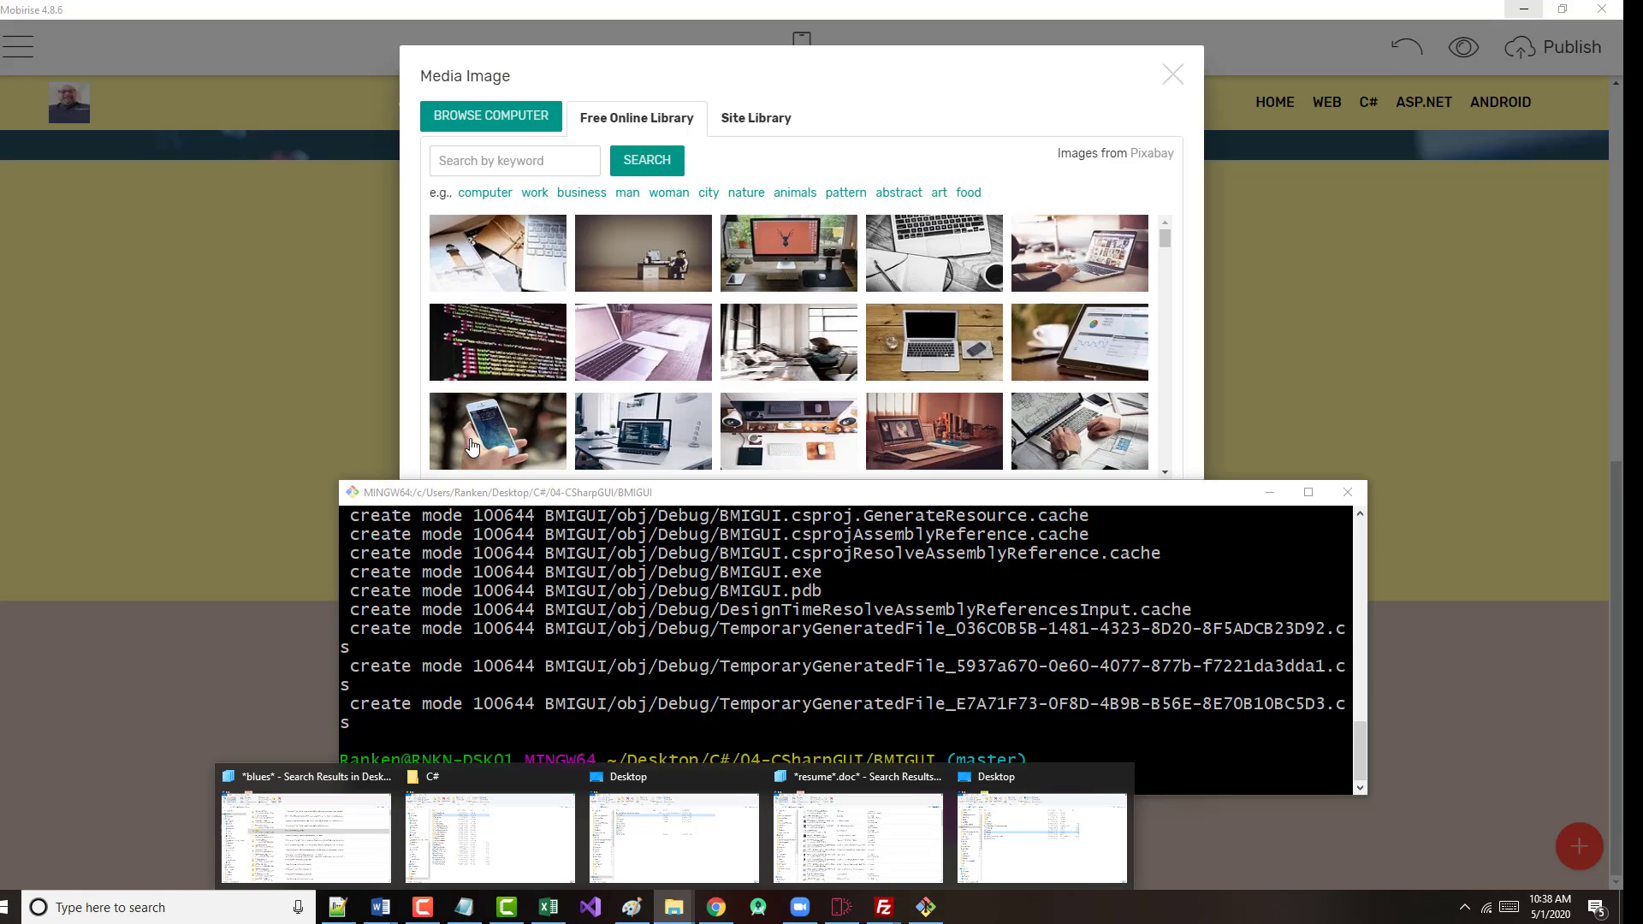
{"action": "left_click", "coordinate": [513, 813]}
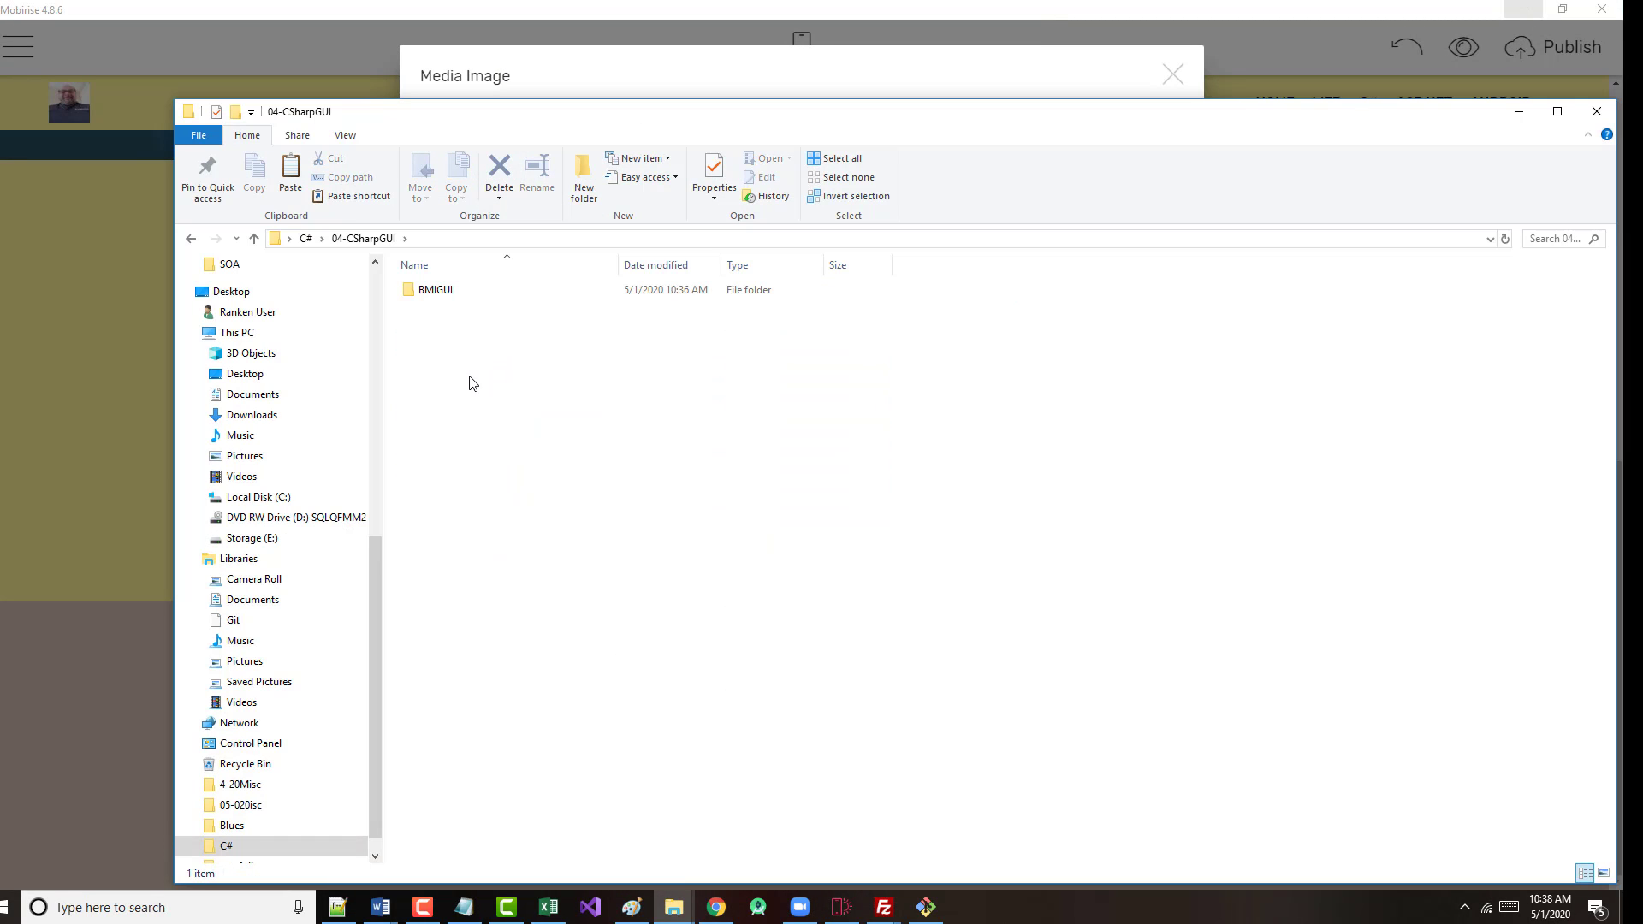
{"action": "left_click", "coordinate": [406, 295]}
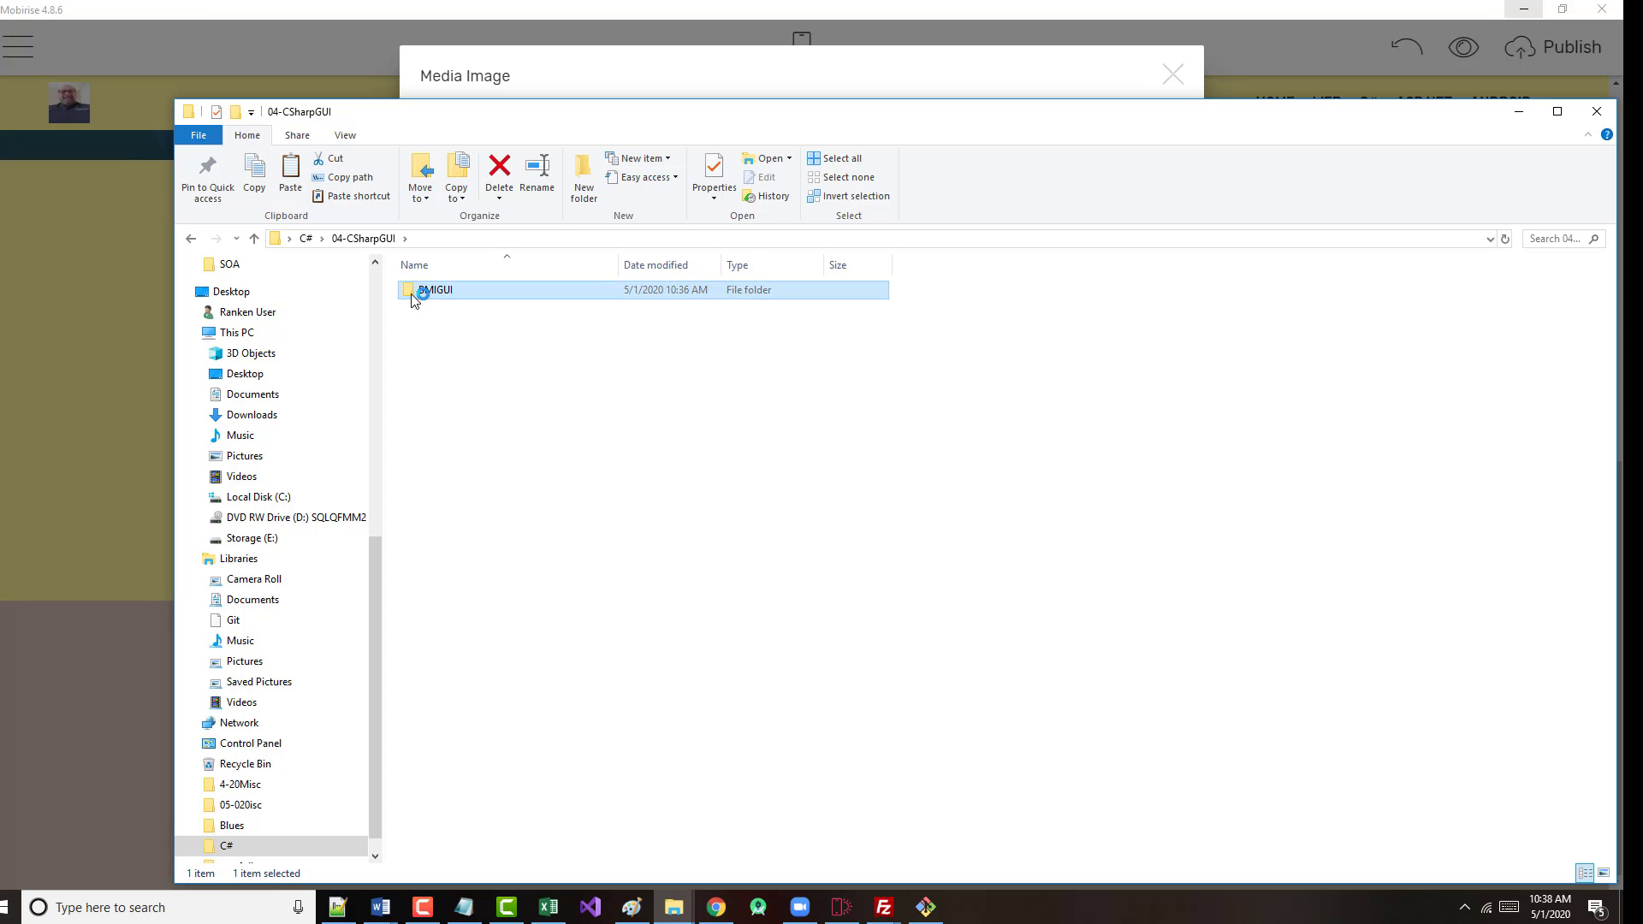
{"action": "double_click", "coordinate": [409, 291]}
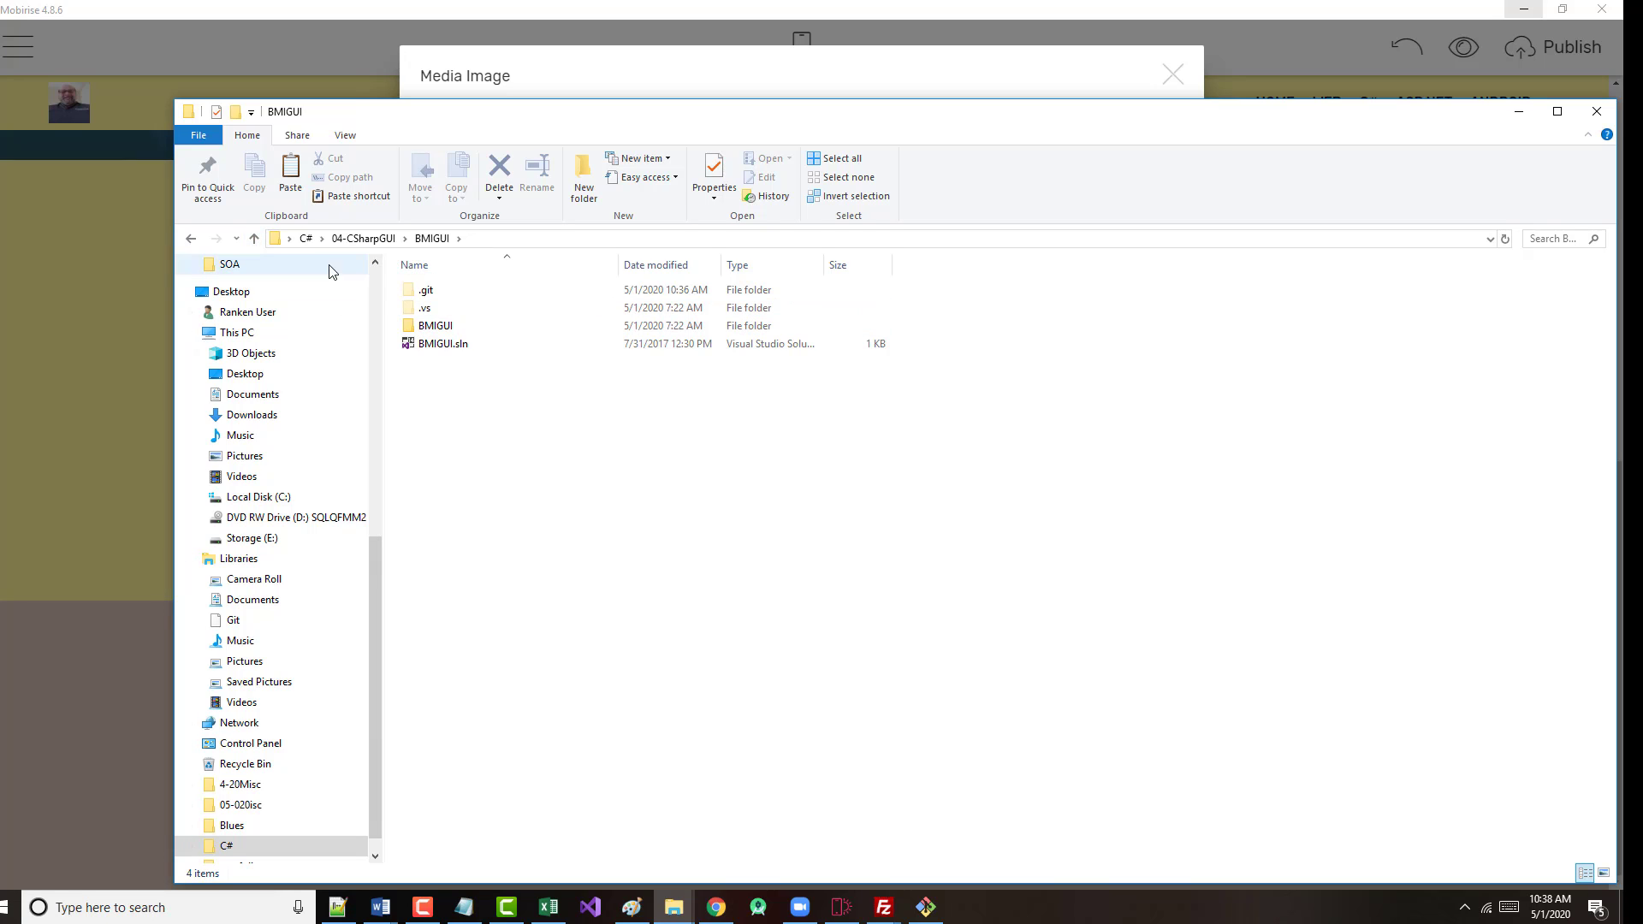
- Copy the BMIGUI folder from 04-CSharpGUI to the Desktop and open the copy
{"action": "left_click", "coordinate": [256, 239]}
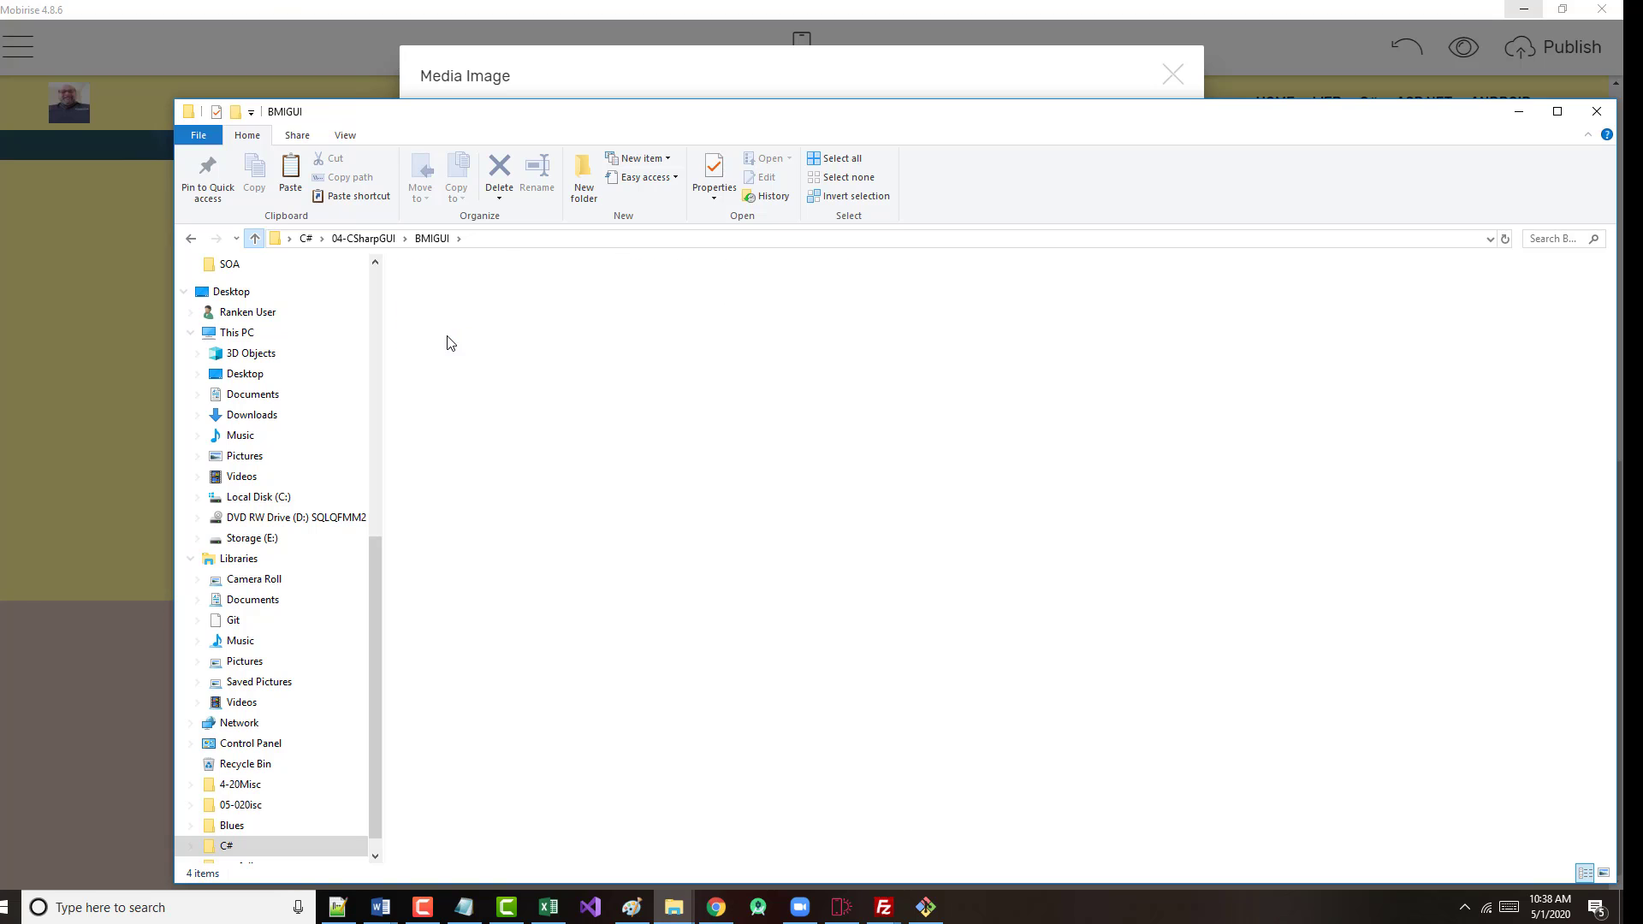
{"action": "left_click_drag", "start_coordinate": [408, 294], "coordinate": [260, 319]}
{"action": "left_click", "coordinate": [293, 317]}
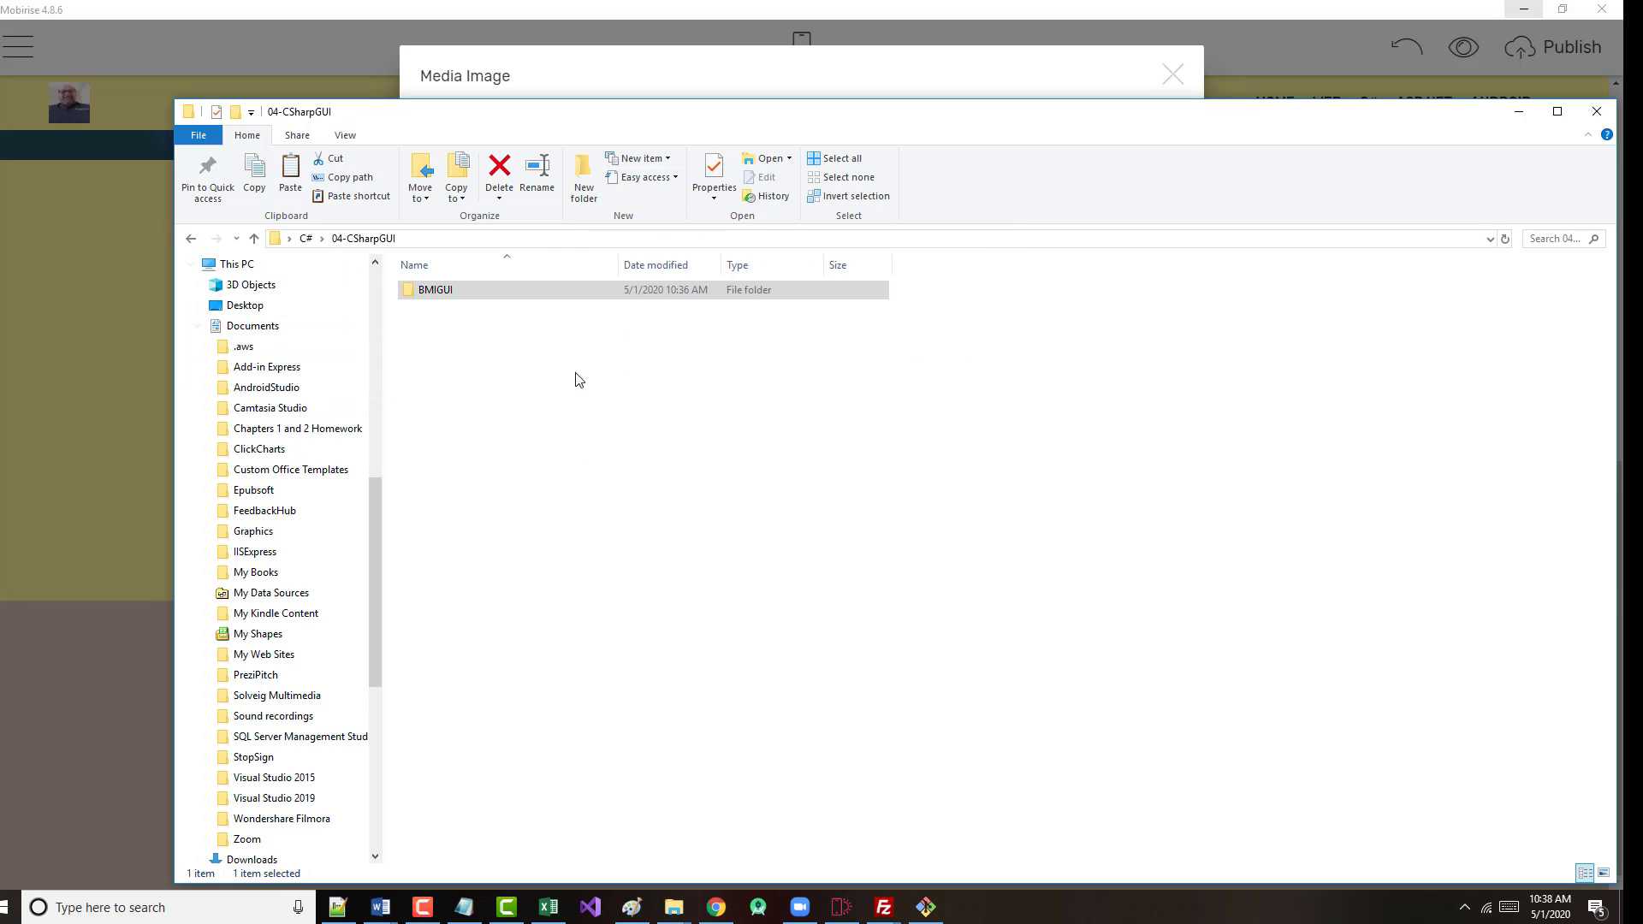
{"action": "left_click", "coordinate": [250, 313]}
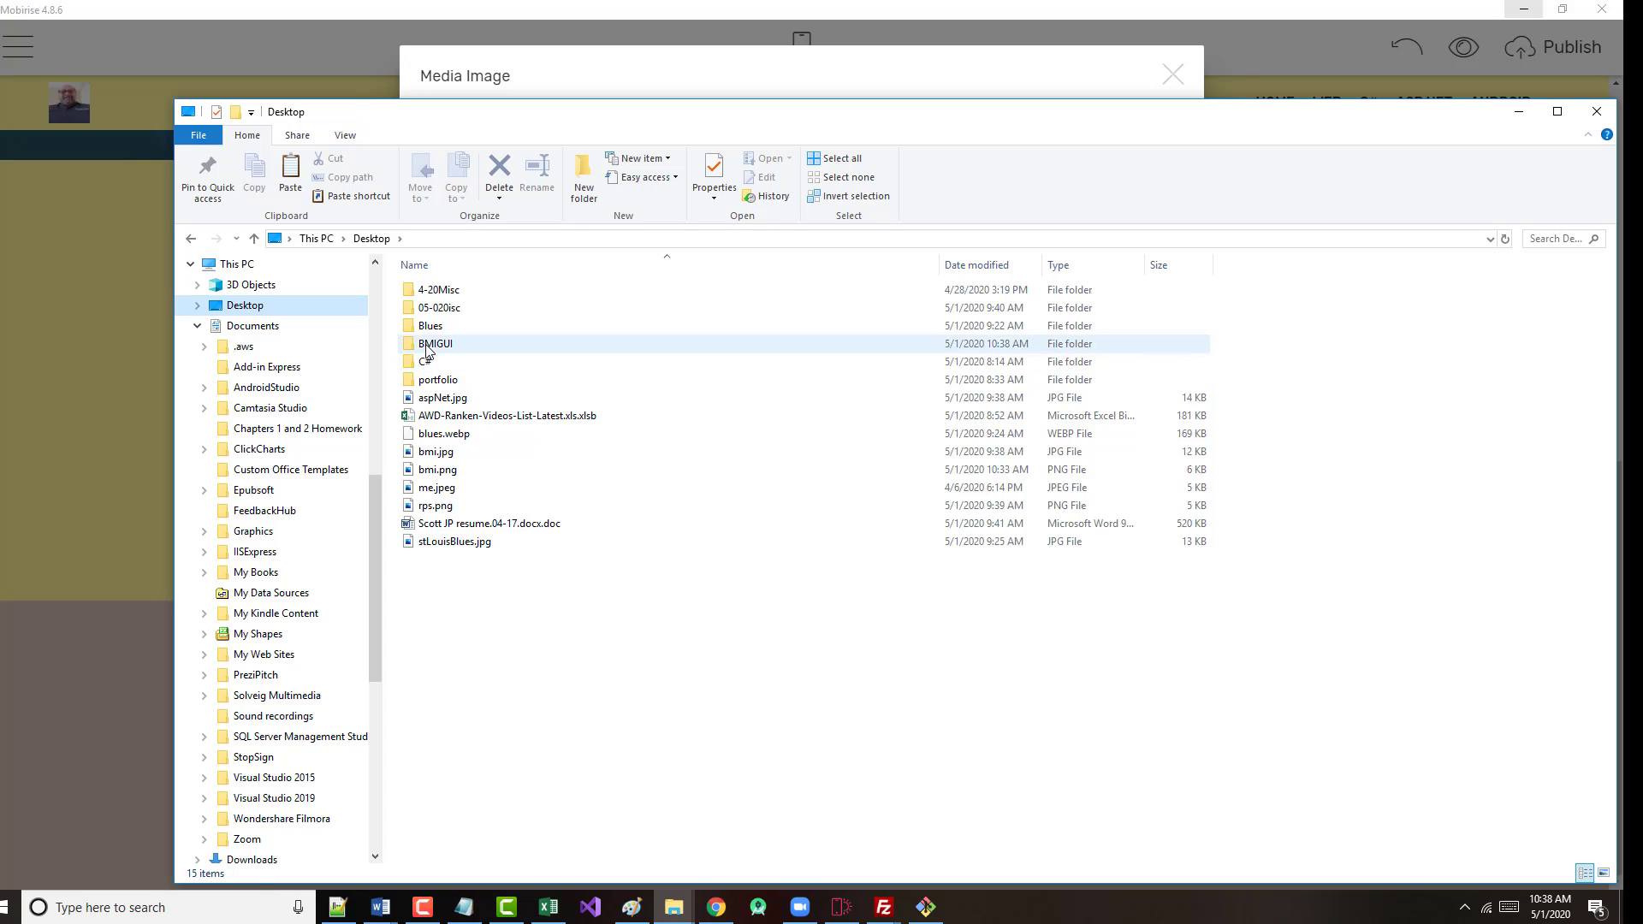
{"action": "left_click", "coordinate": [432, 345]}
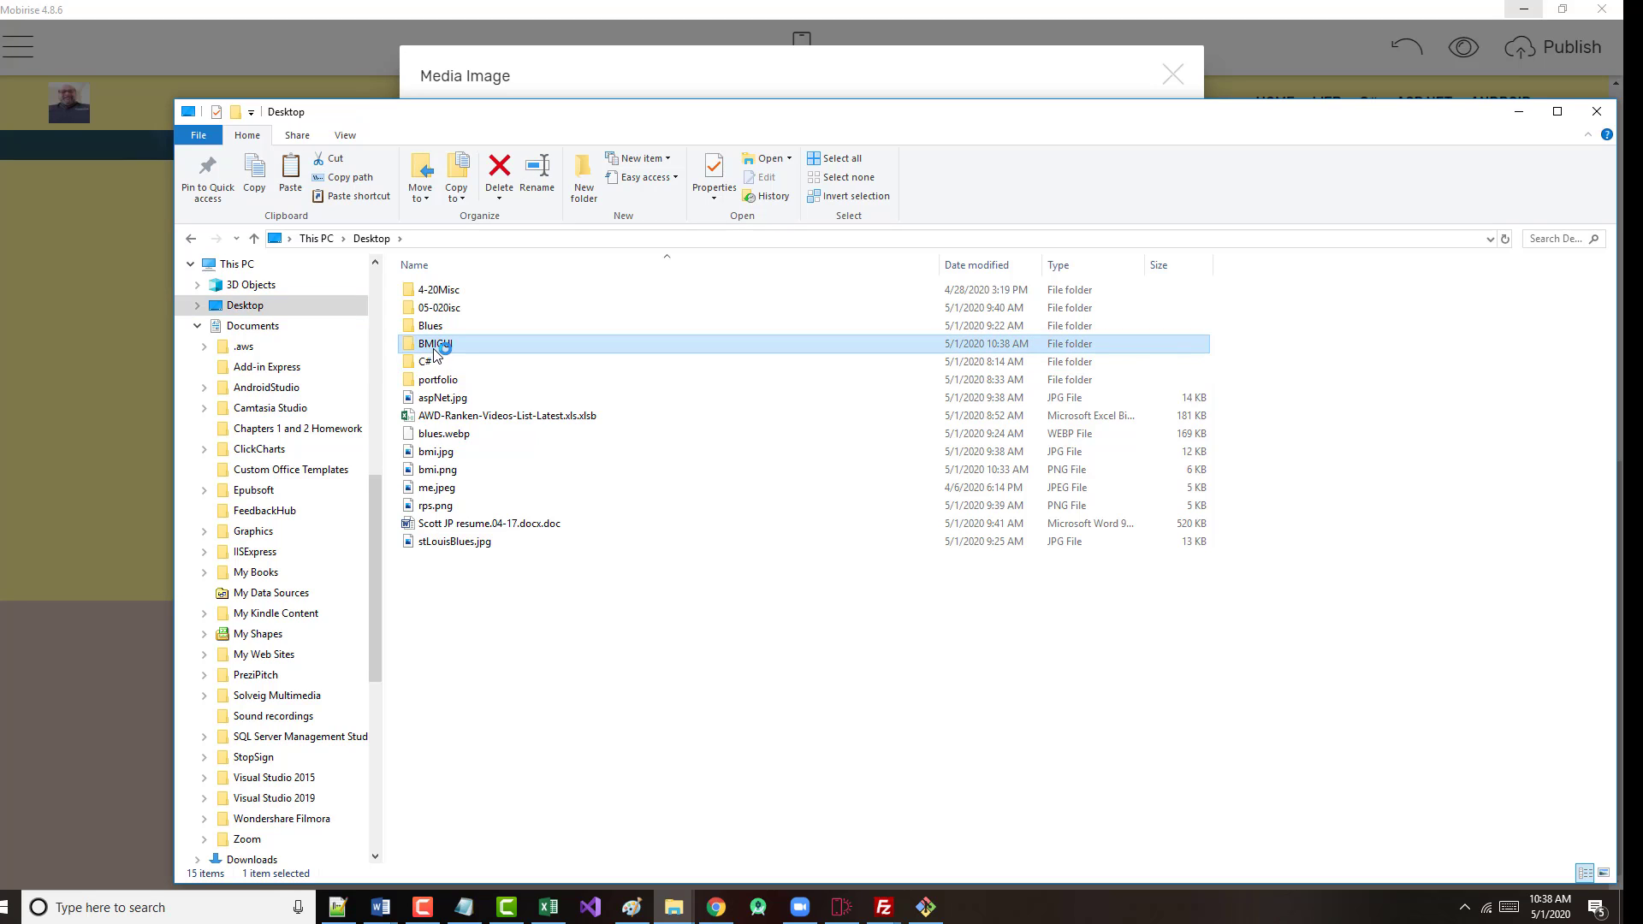
{"action": "double_click", "coordinate": [432, 345]}
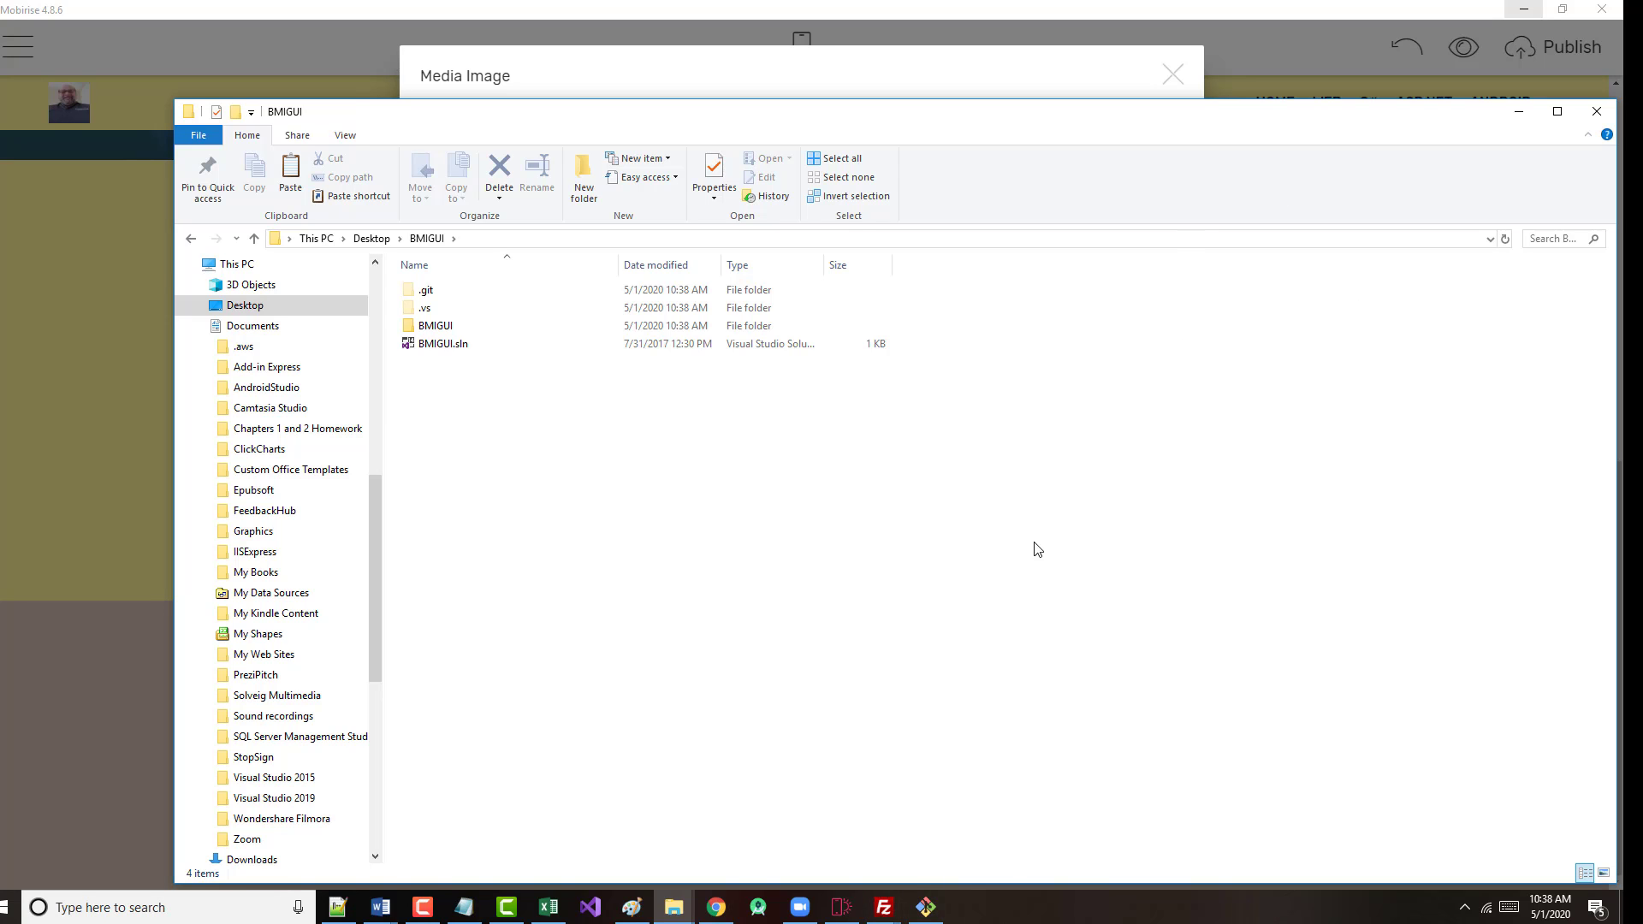
- Switch to Chrome and create a new GitHub repository named BMIGUI without a template
{"action": "left_click", "coordinate": [718, 907]}
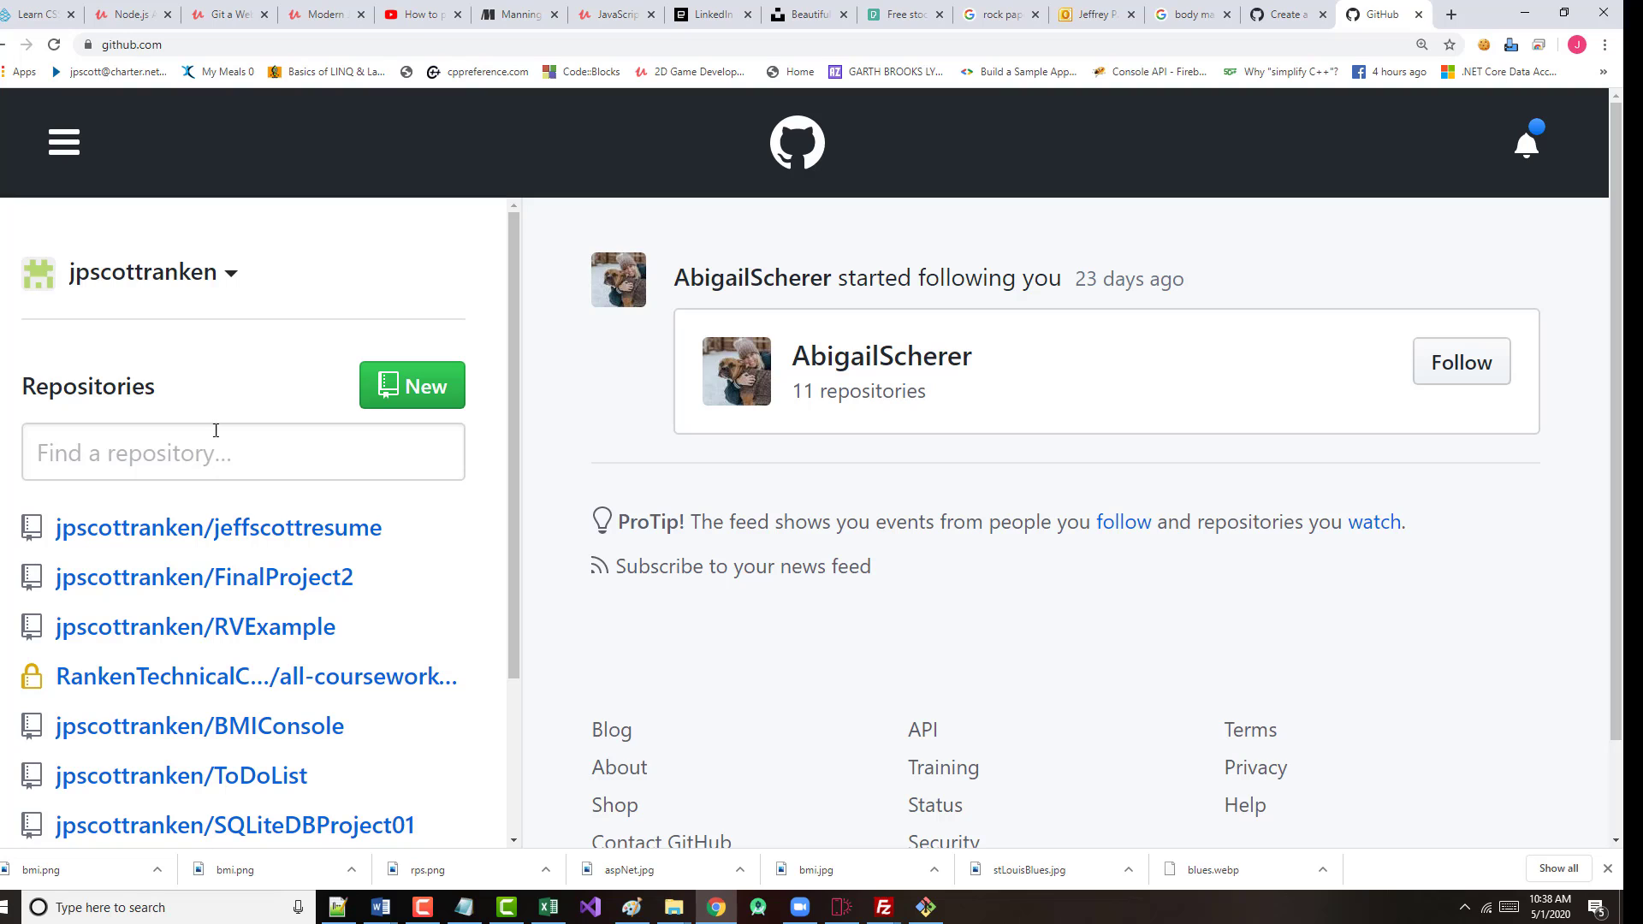
{"action": "left_click", "coordinate": [410, 385]}
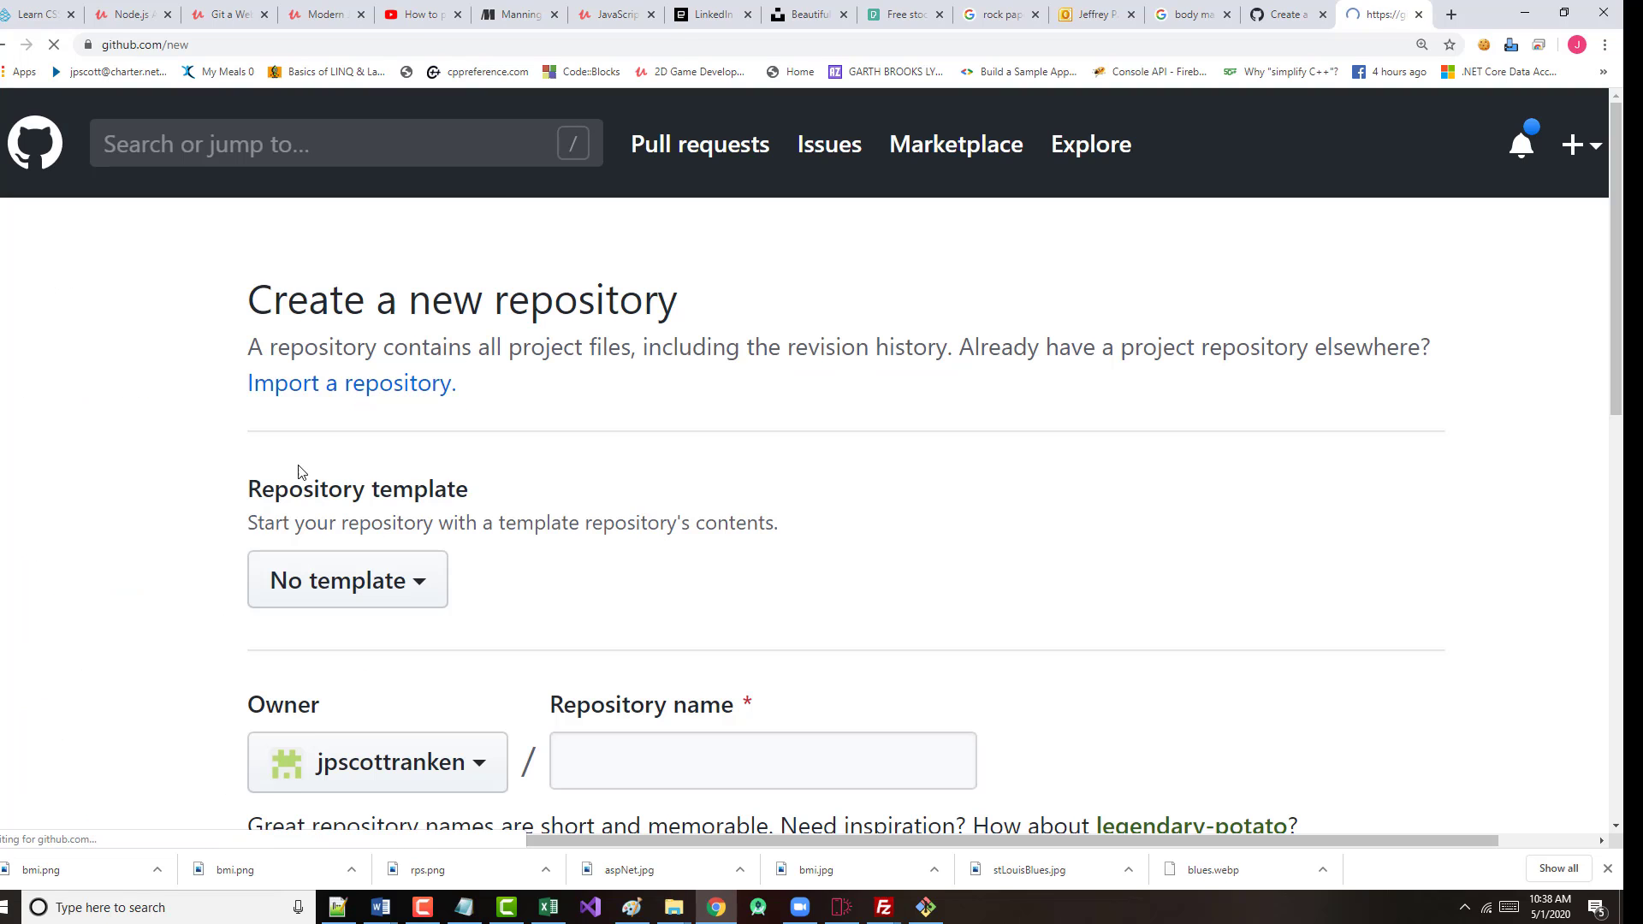
{"action": "scroll", "coordinate": [594, 707], "scroll_direction": "down", "scroll_amount": 2}
{"action": "left_click", "coordinate": [619, 626]}
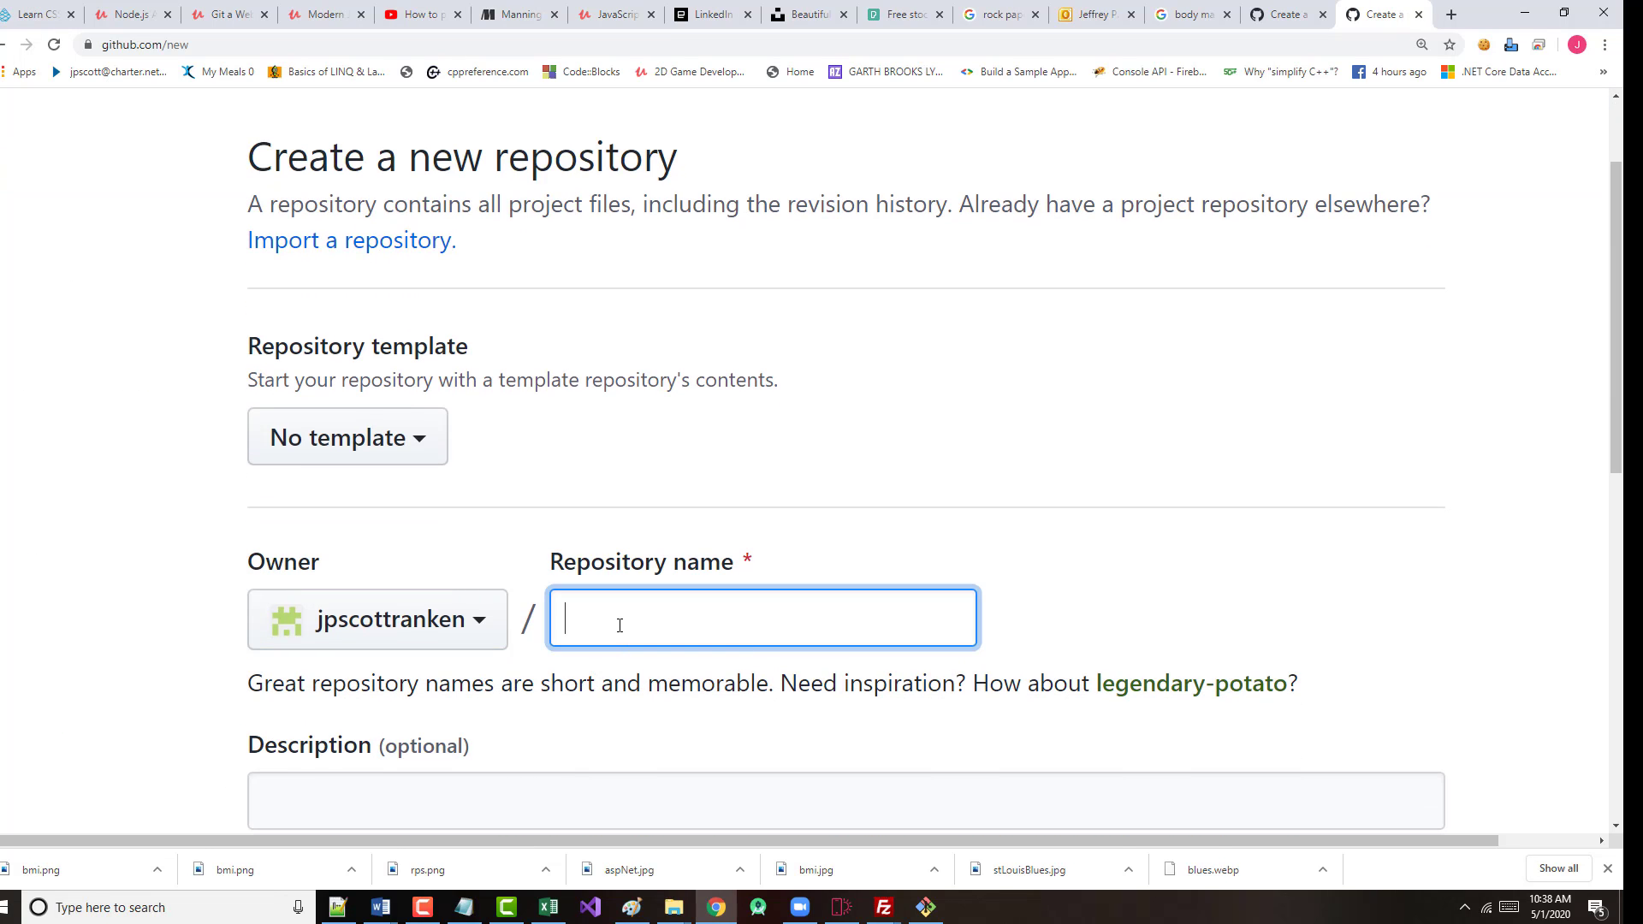
{"action": "type", "text": "BMIGUI"}
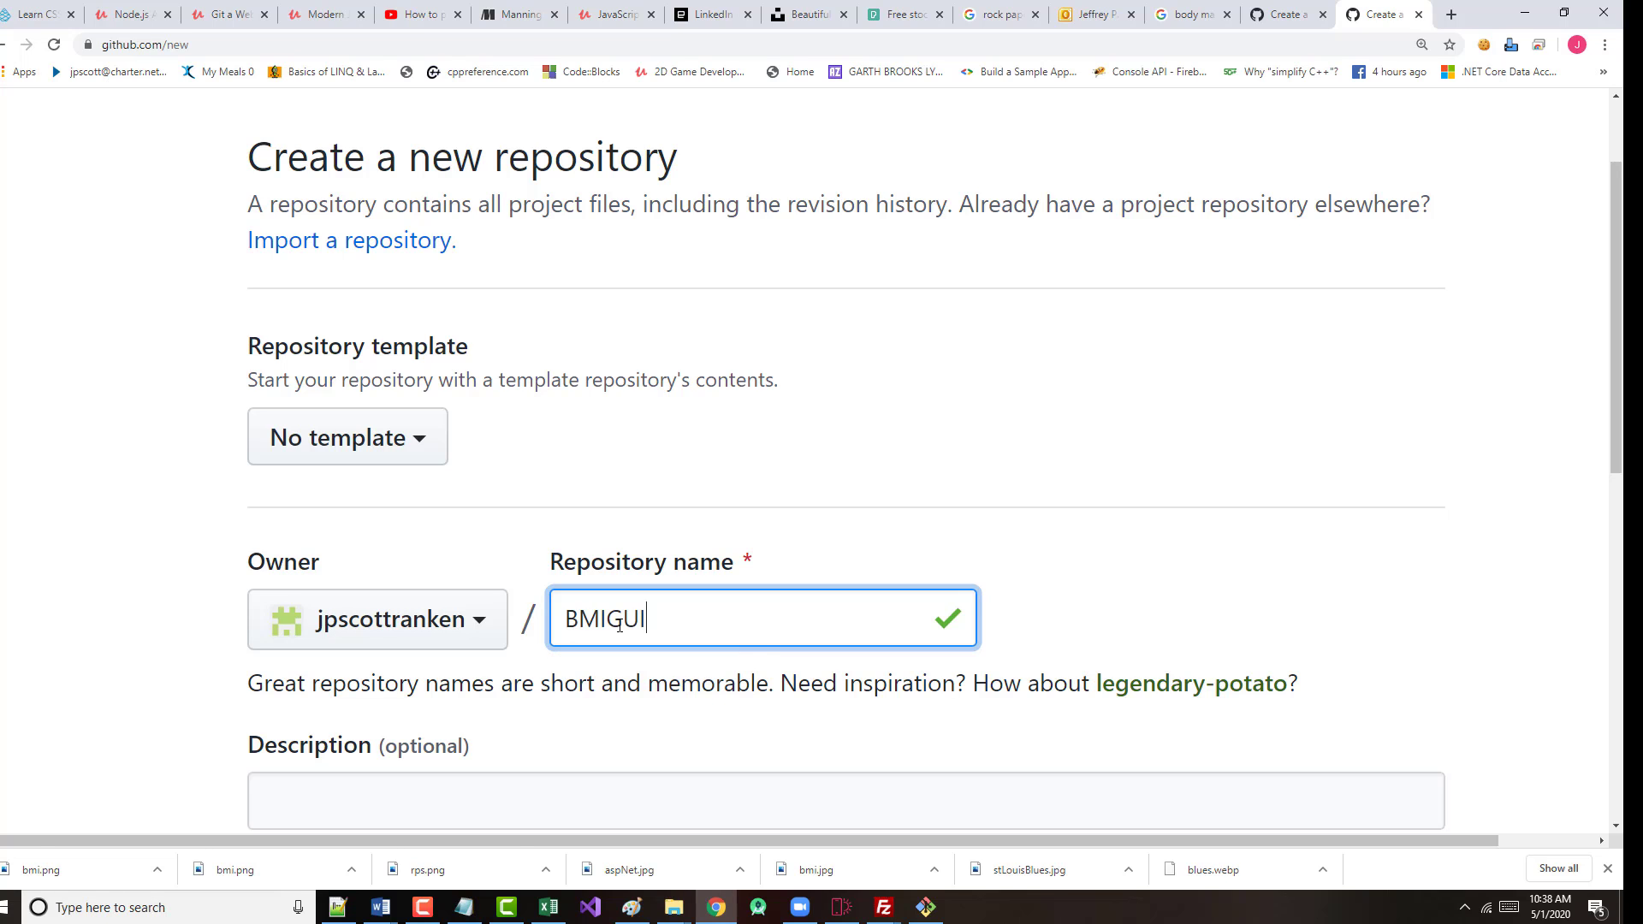
{"action": "key", "text": "Return"}
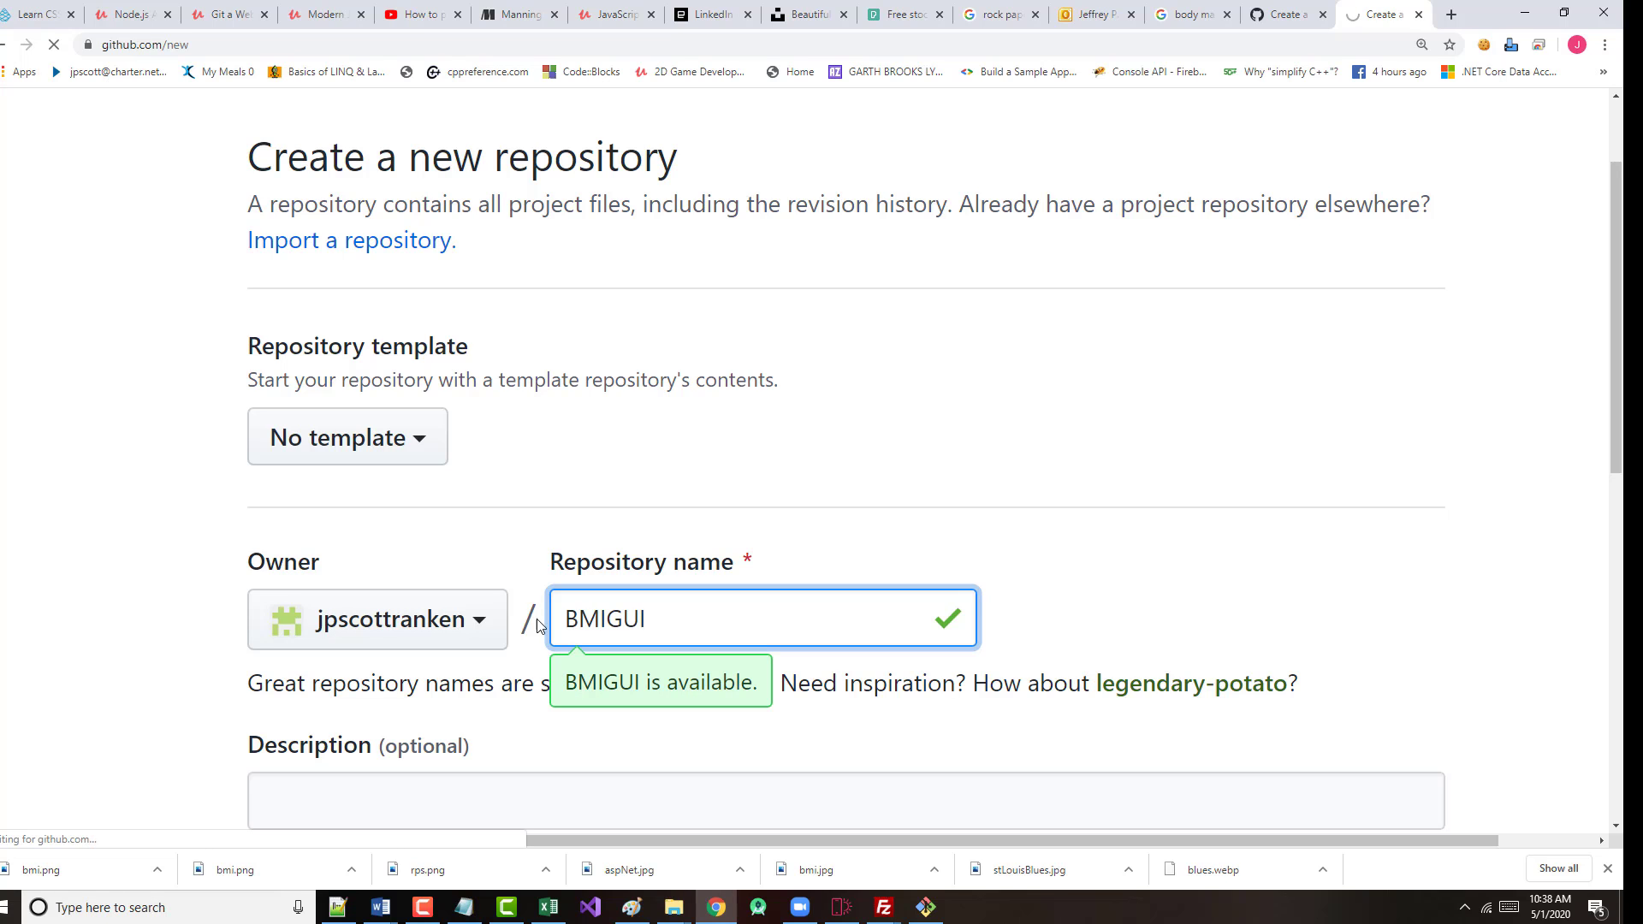
- Copy the "git remote add origin" command from the new repository's command-line setup instructions
{"action": "scroll", "coordinate": [428, 676], "scroll_direction": "down", "scroll_amount": 2}
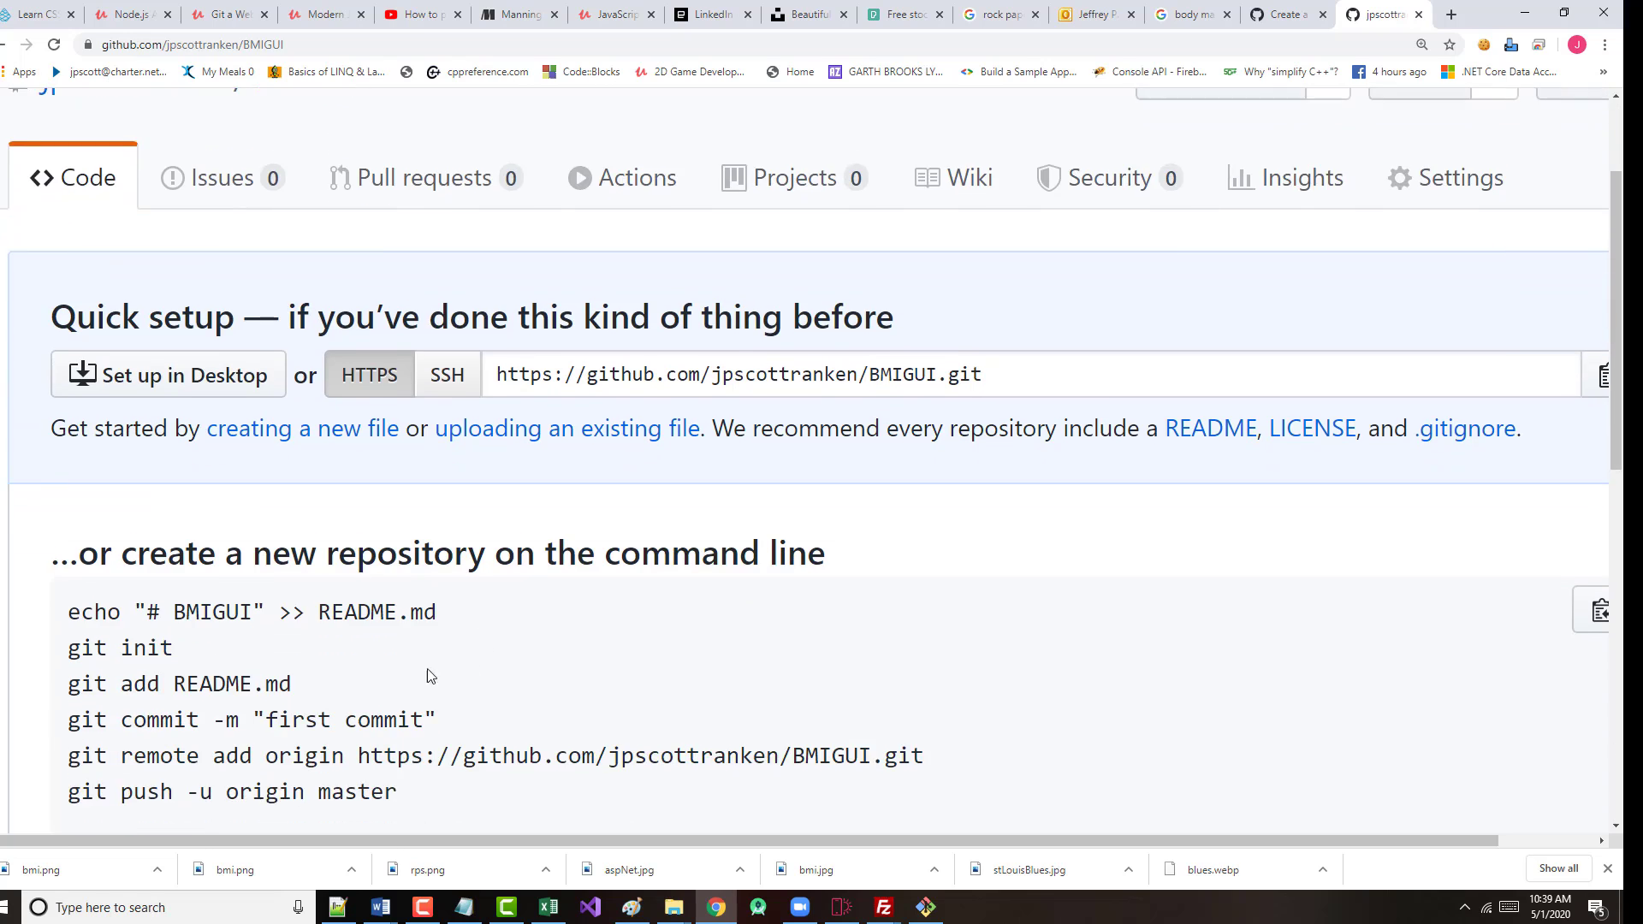
{"action": "scroll", "coordinate": [428, 676], "scroll_direction": "down", "scroll_amount": 1}
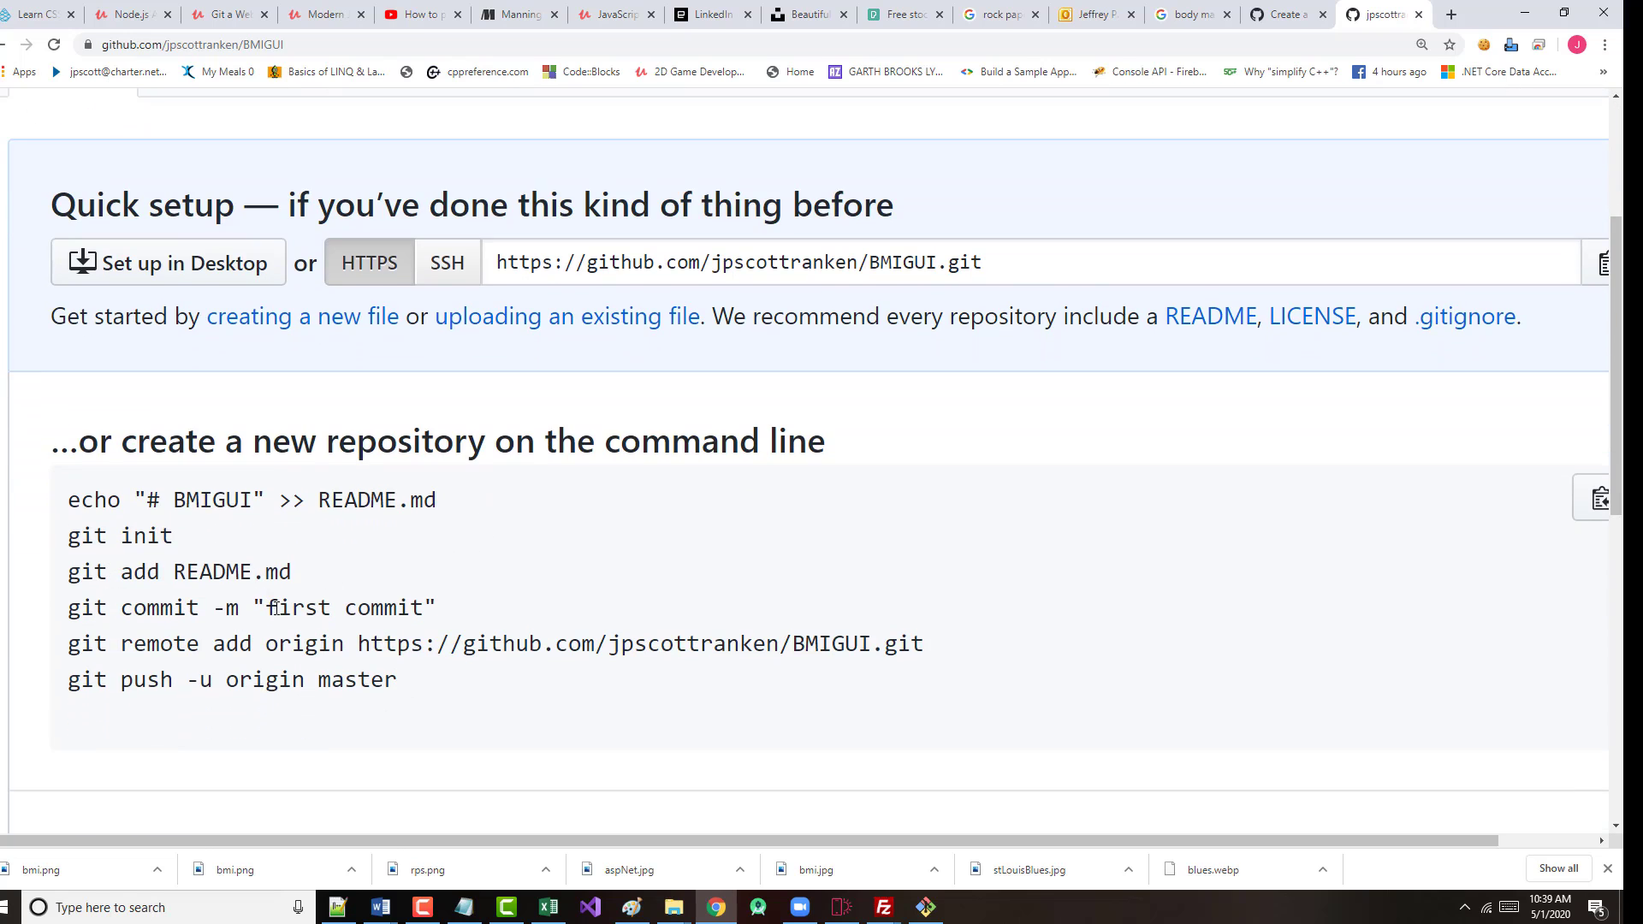
{"action": "left_click_drag", "start_coordinate": [75, 644], "coordinate": [928, 635]}
{"action": "key", "text": "ctrl+c"}
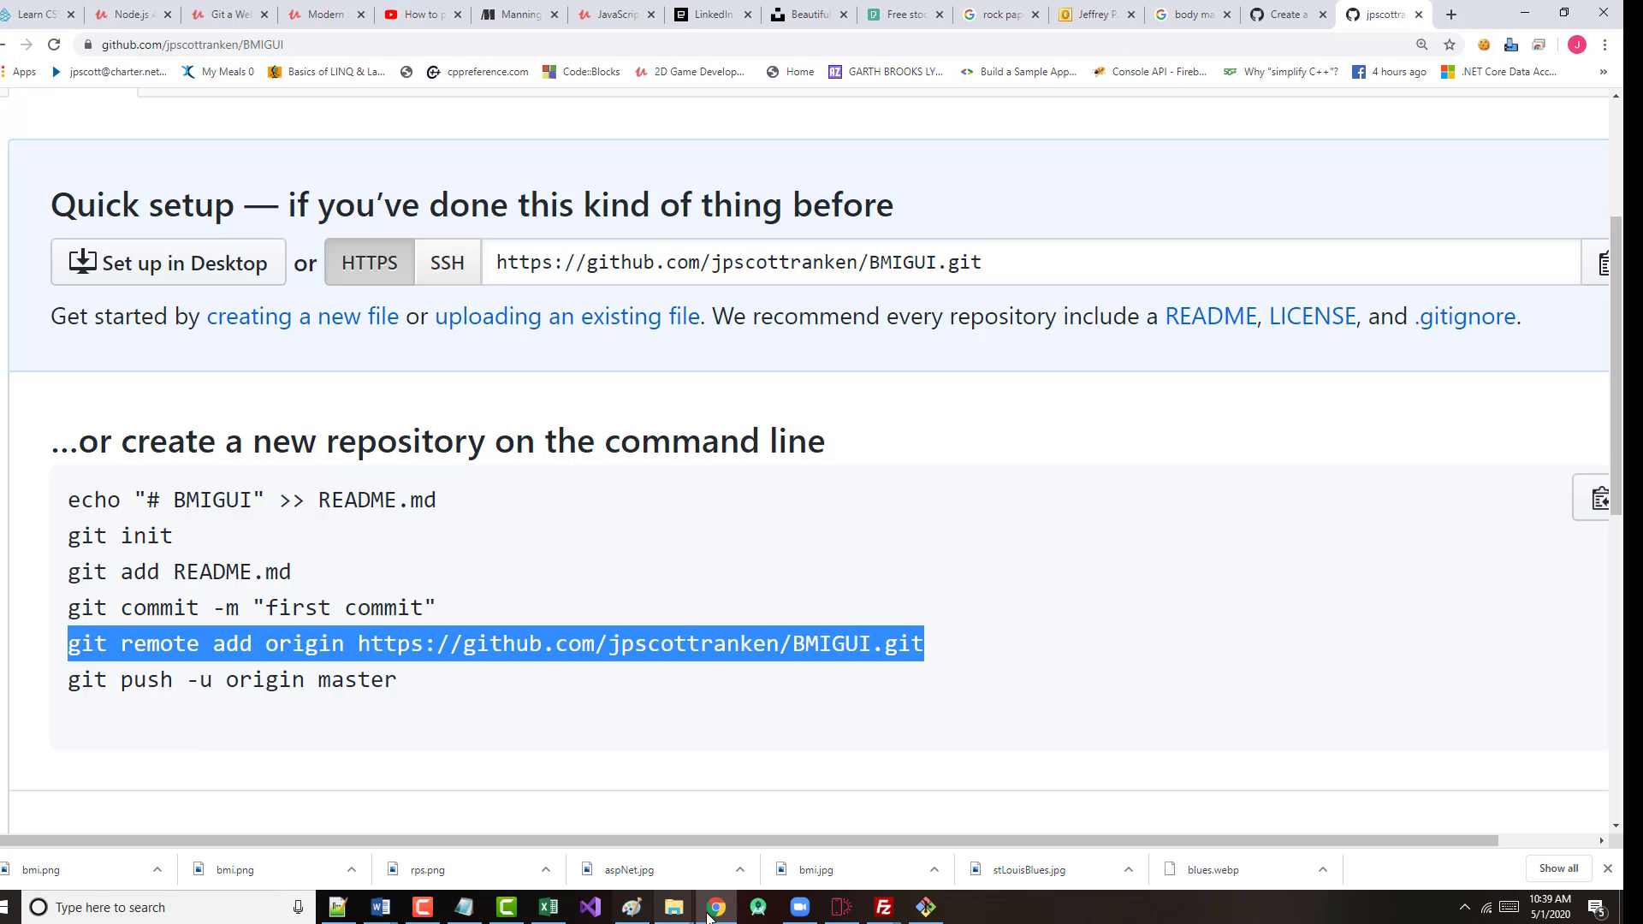
- Switch to File Explorer, open the BMIGUI folder on the Desktop, and launch Git Bash in it
{"action": "left_click", "coordinate": [675, 907]}
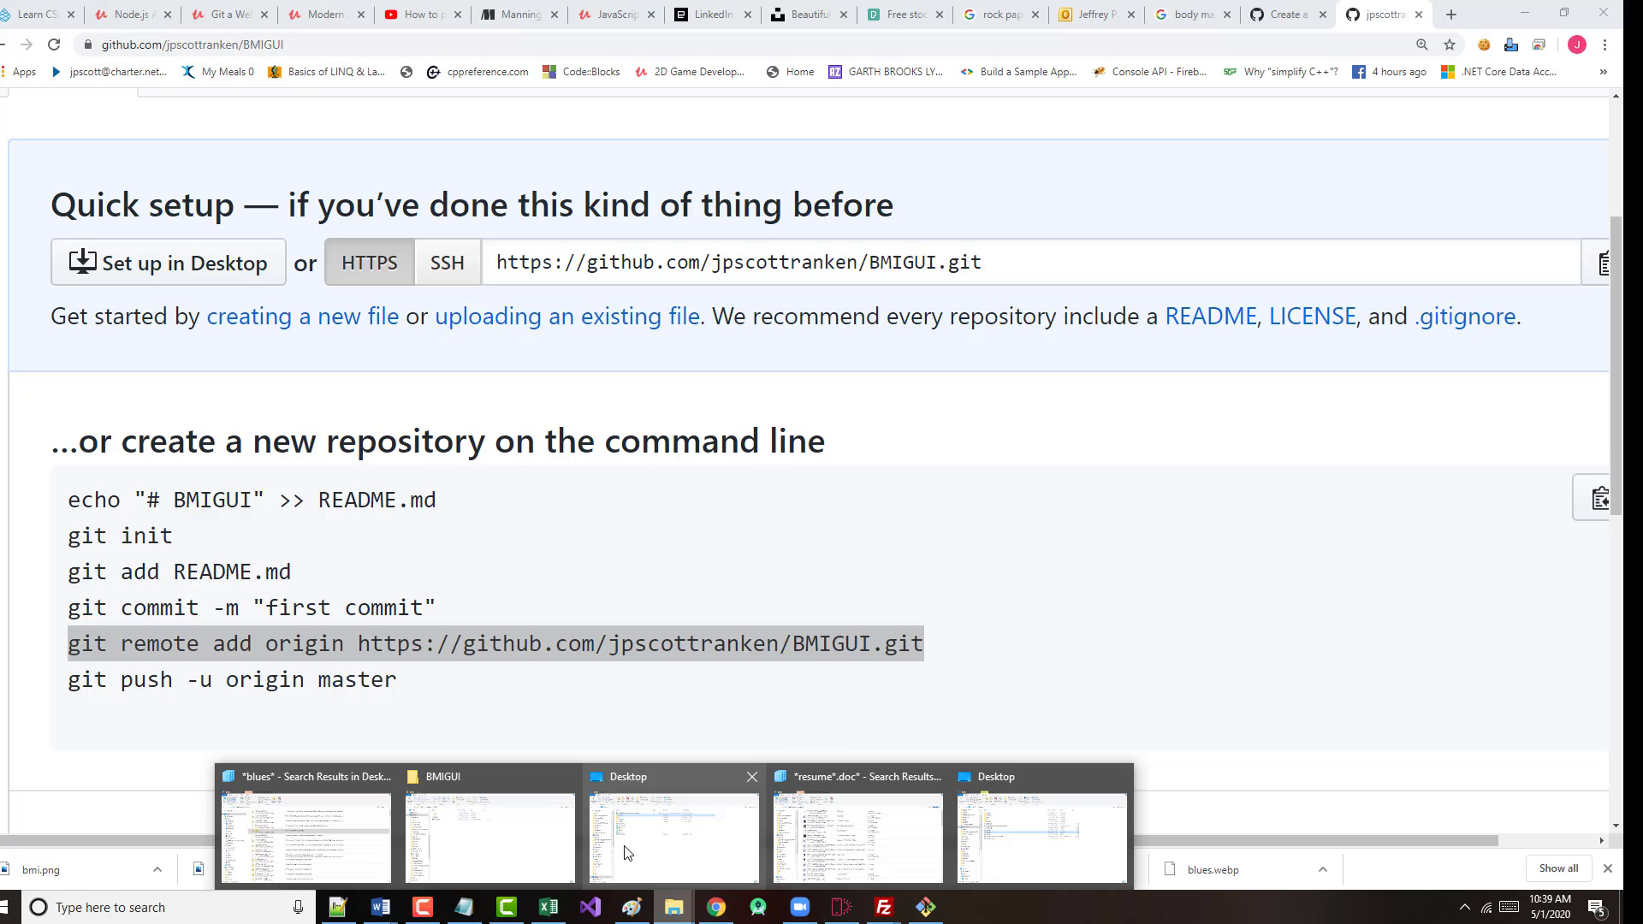
{"action": "left_click", "coordinate": [627, 851]}
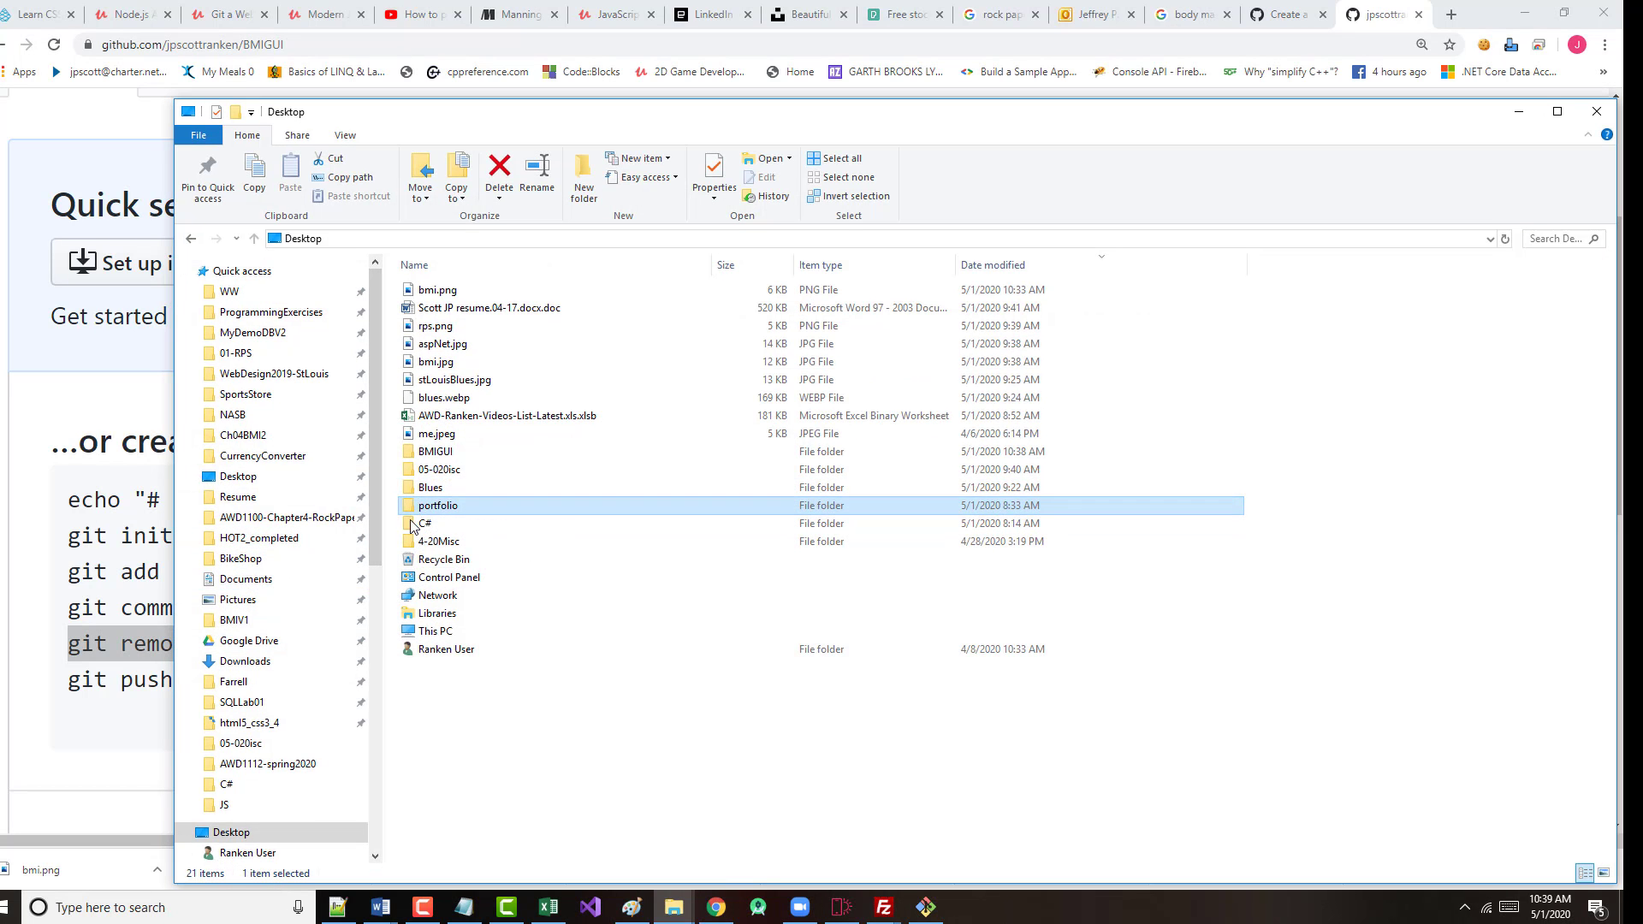
{"action": "left_click", "coordinate": [408, 455]}
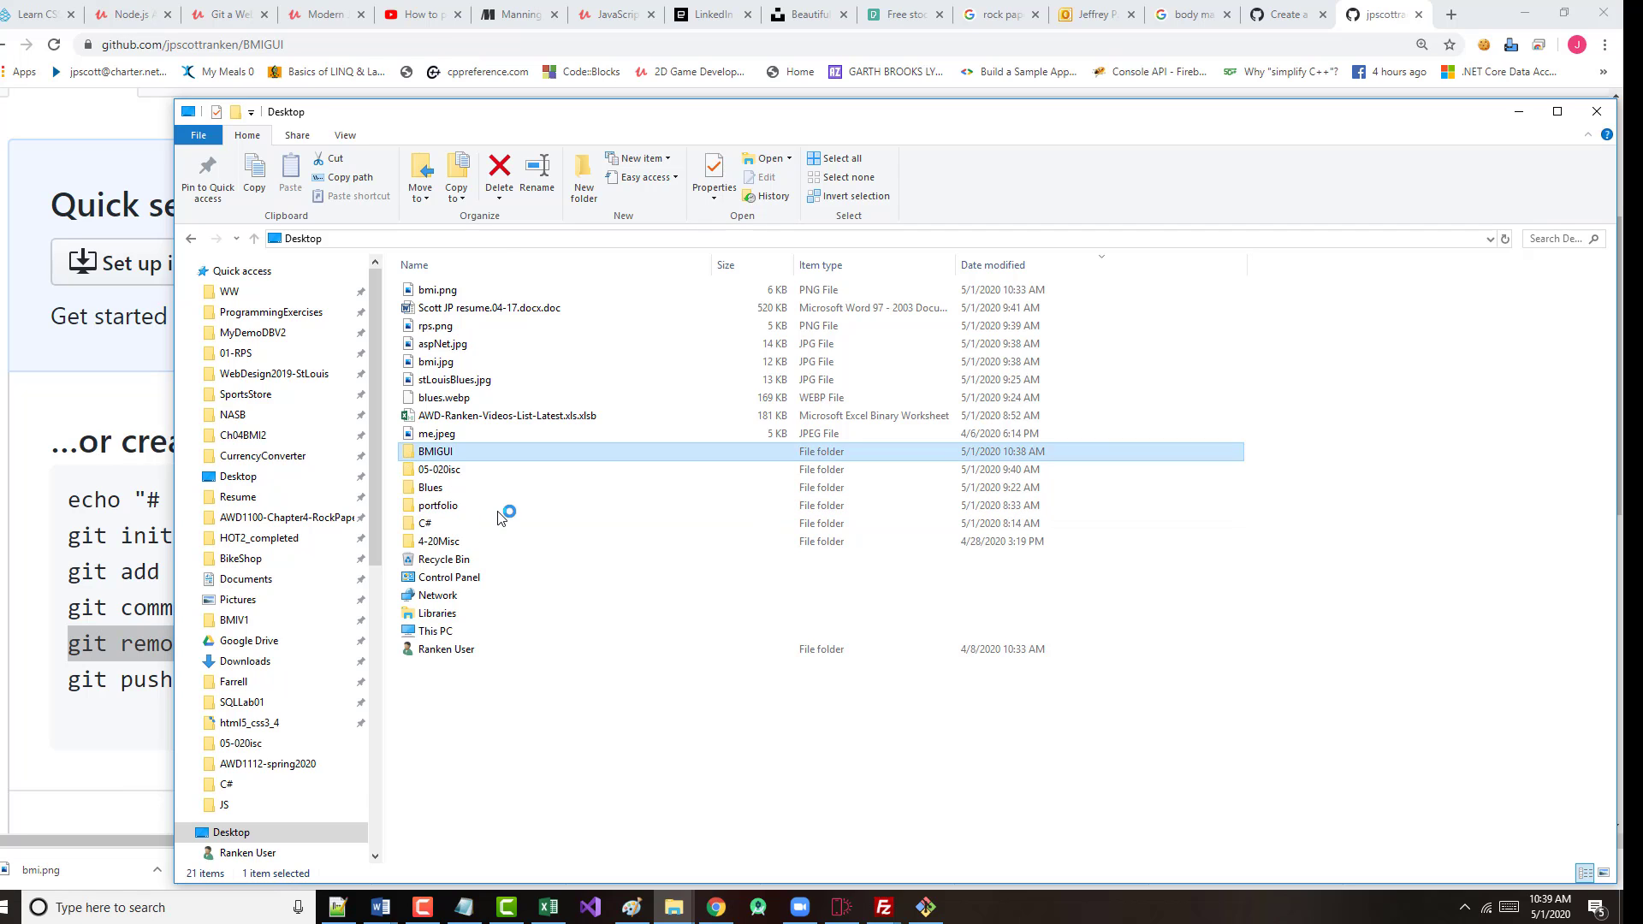
{"action": "key", "text": "Return"}
{"action": "right_click", "coordinate": [453, 386]}
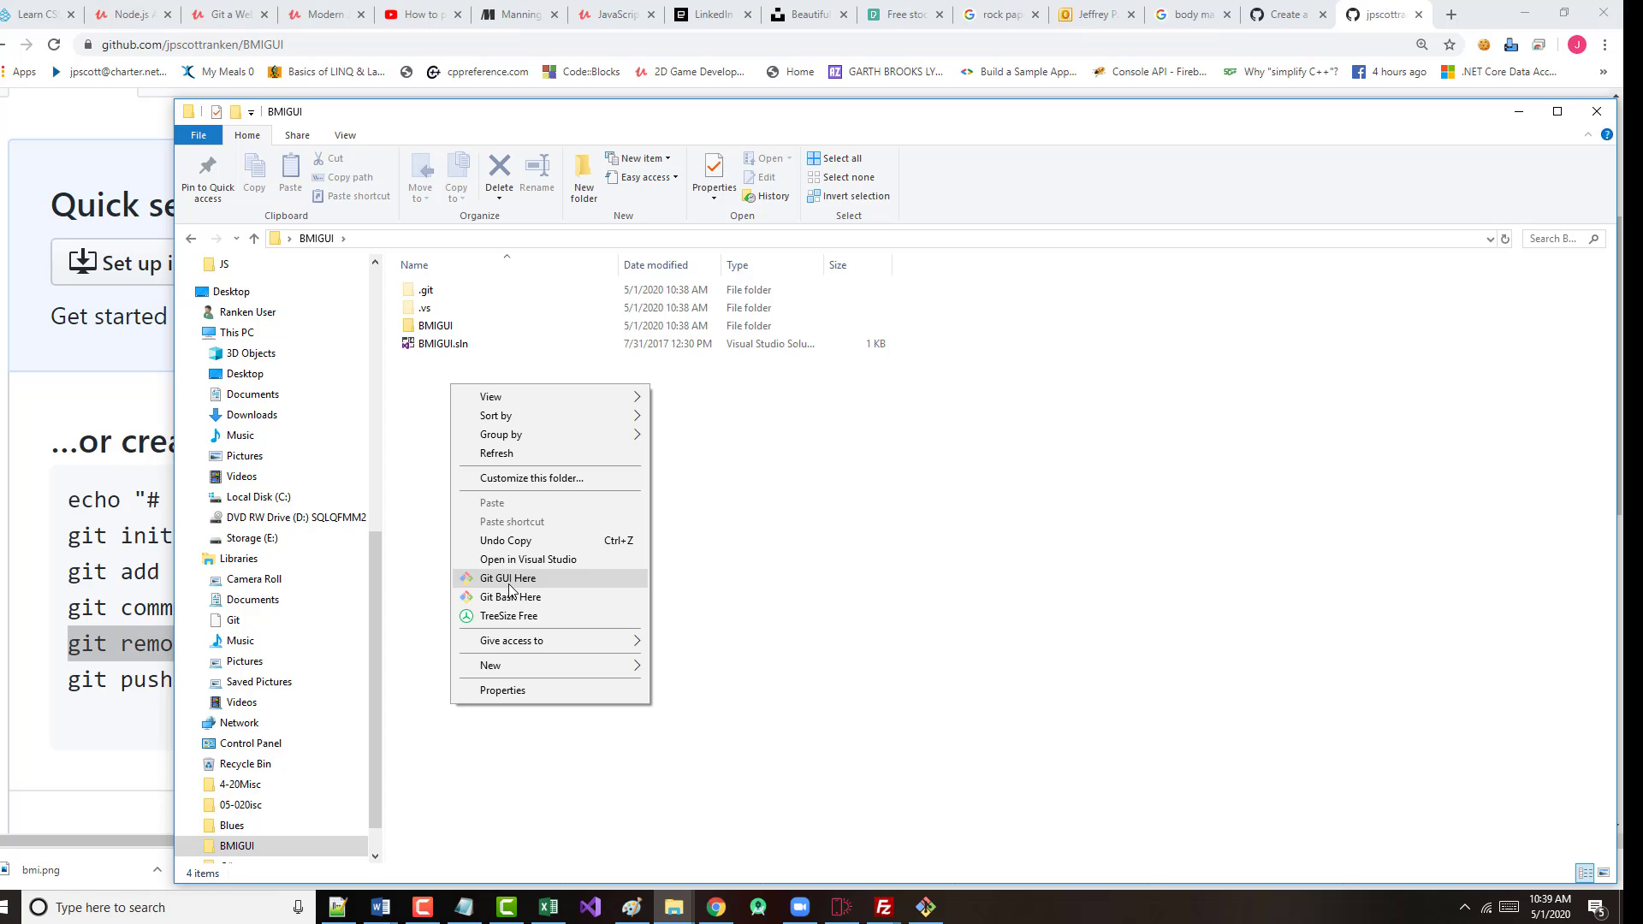
{"action": "left_click", "coordinate": [511, 596]}
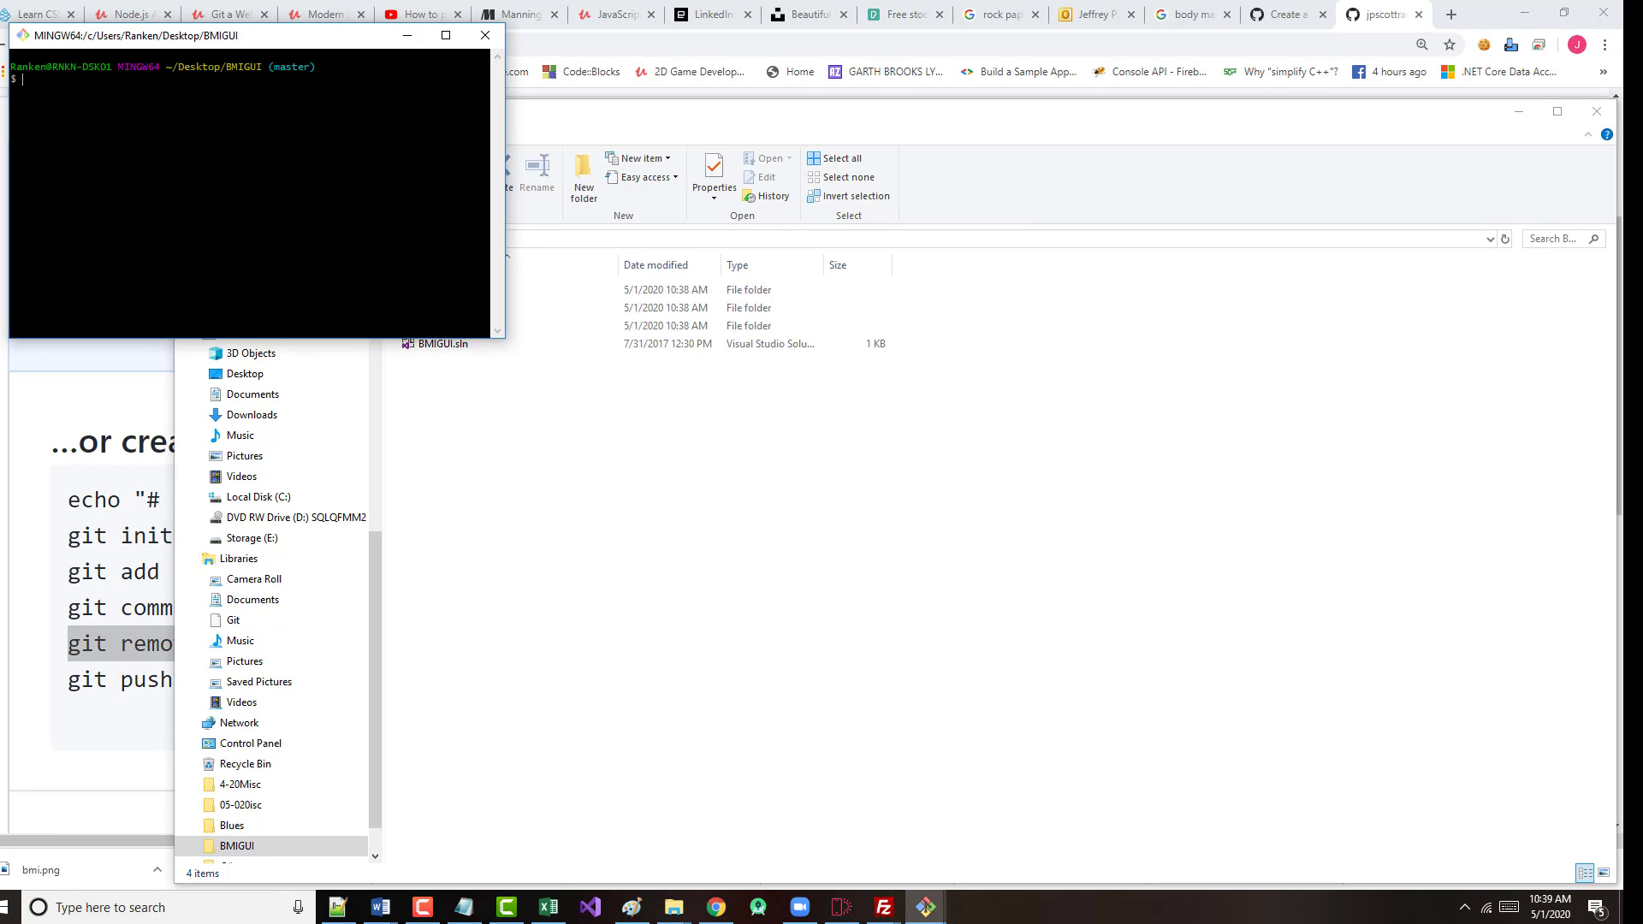
- Run the copied "git remote add origin" command to link the local repository to the GitHub BMIGUI repository
{"action": "right_click", "coordinate": [255, 121]}
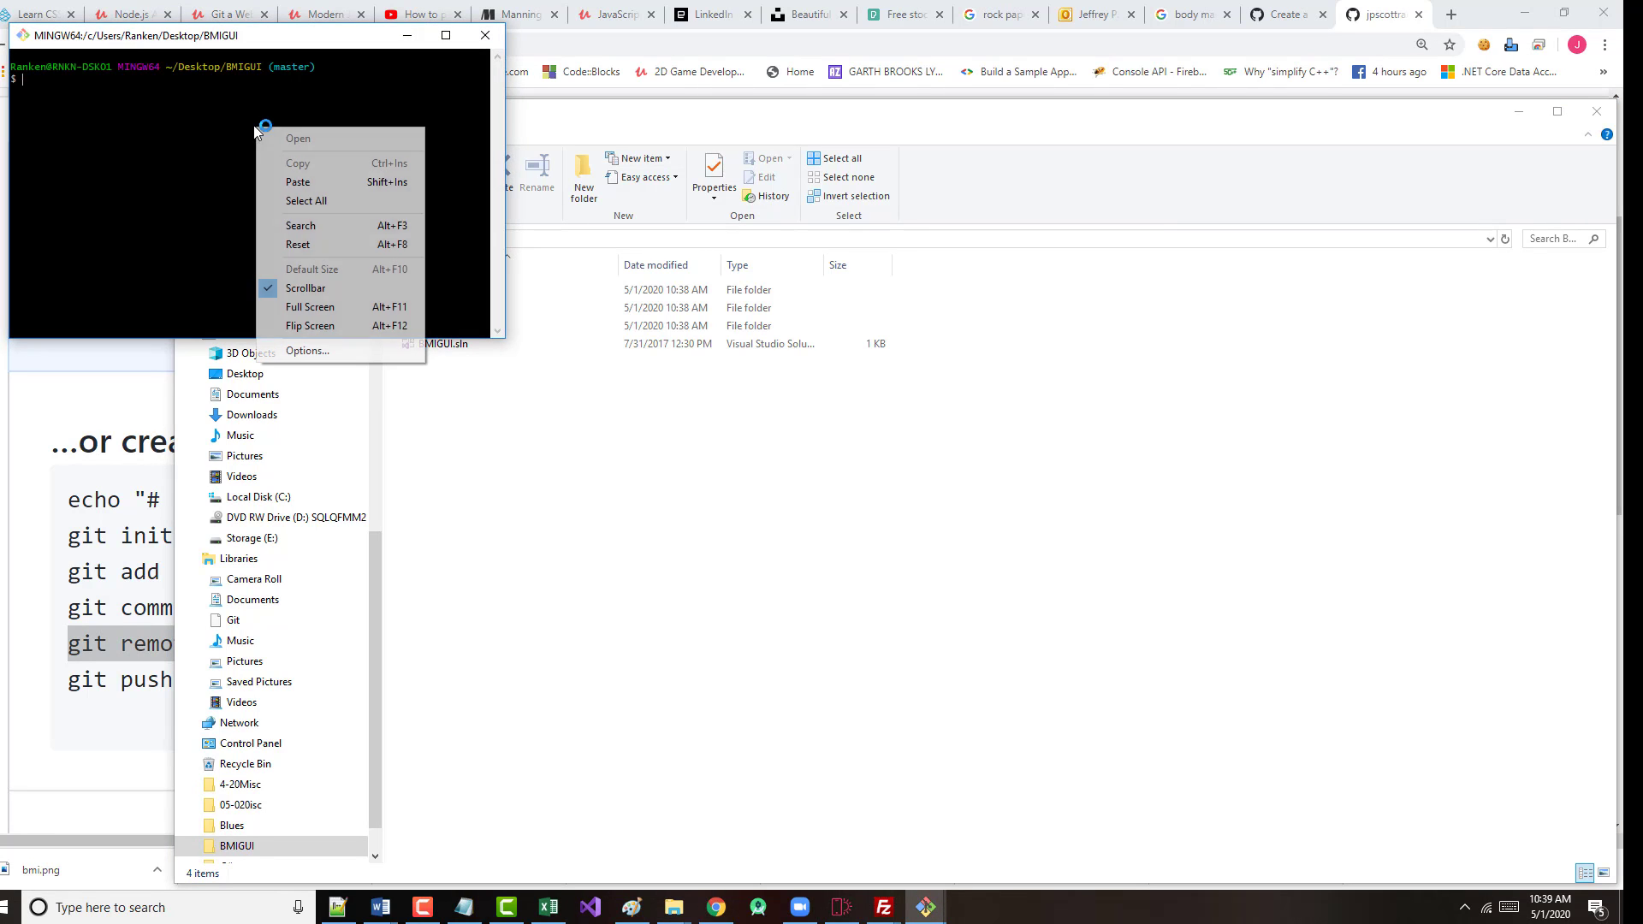
{"action": "left_click", "coordinate": [290, 182]}
{"action": "key", "text": "Return"}
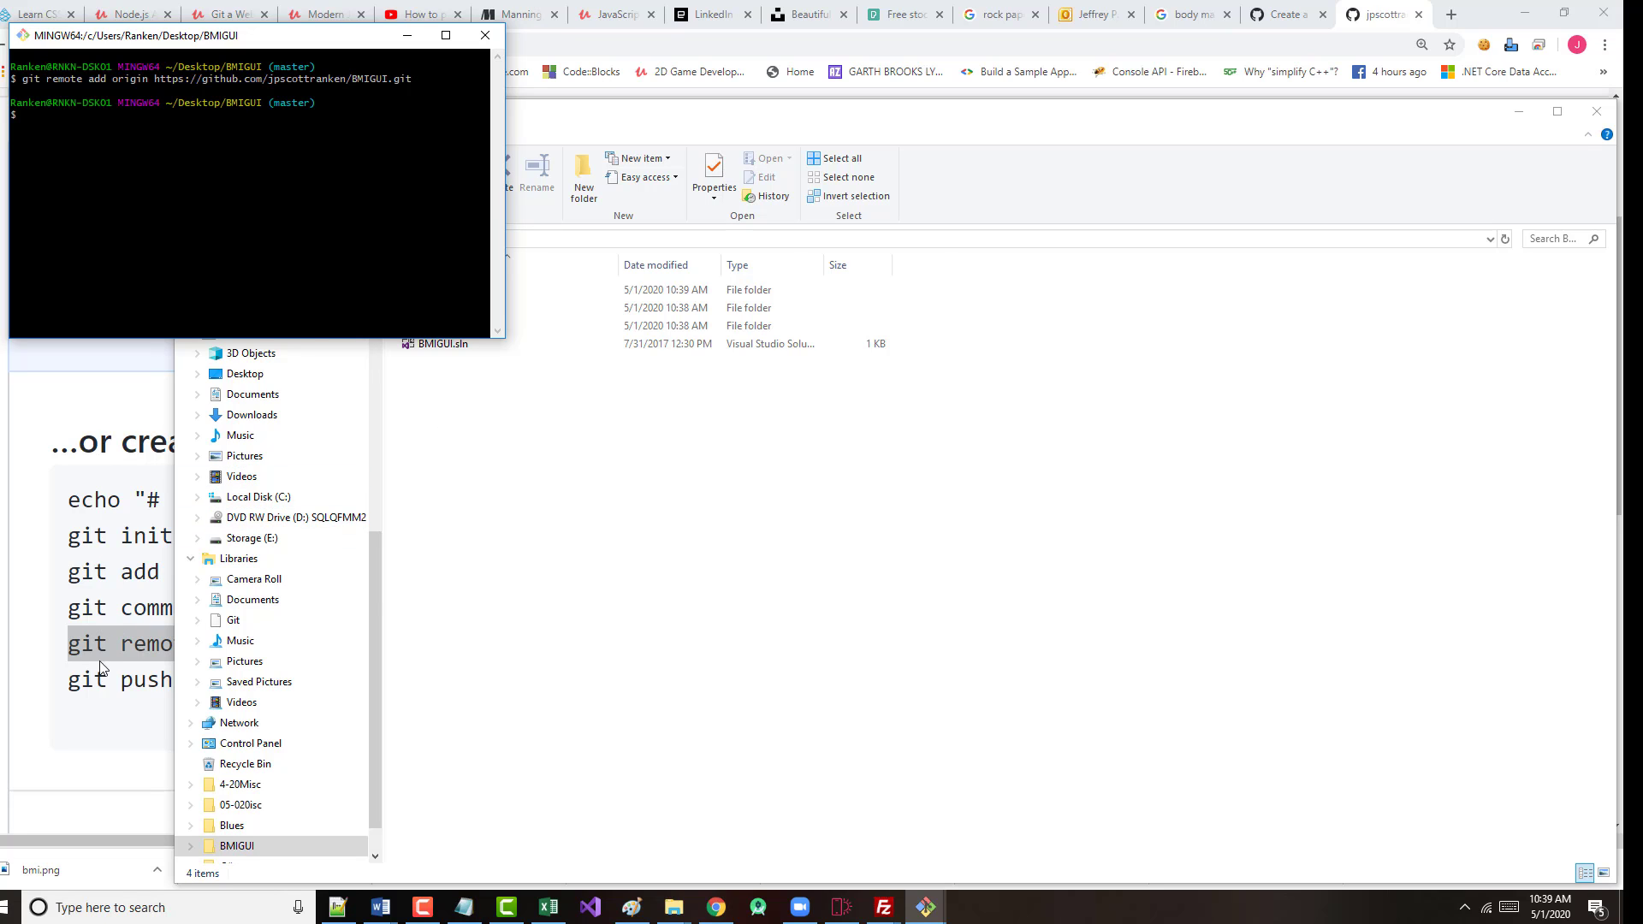
- Copy the "git push -u origin master" command from the GitHub setup instructions and paste it into the BMIGUI Git Bash window
{"action": "left_click_drag", "start_coordinate": [68, 680], "coordinate": [398, 678]}
{"action": "key", "text": "ctrl+c"}
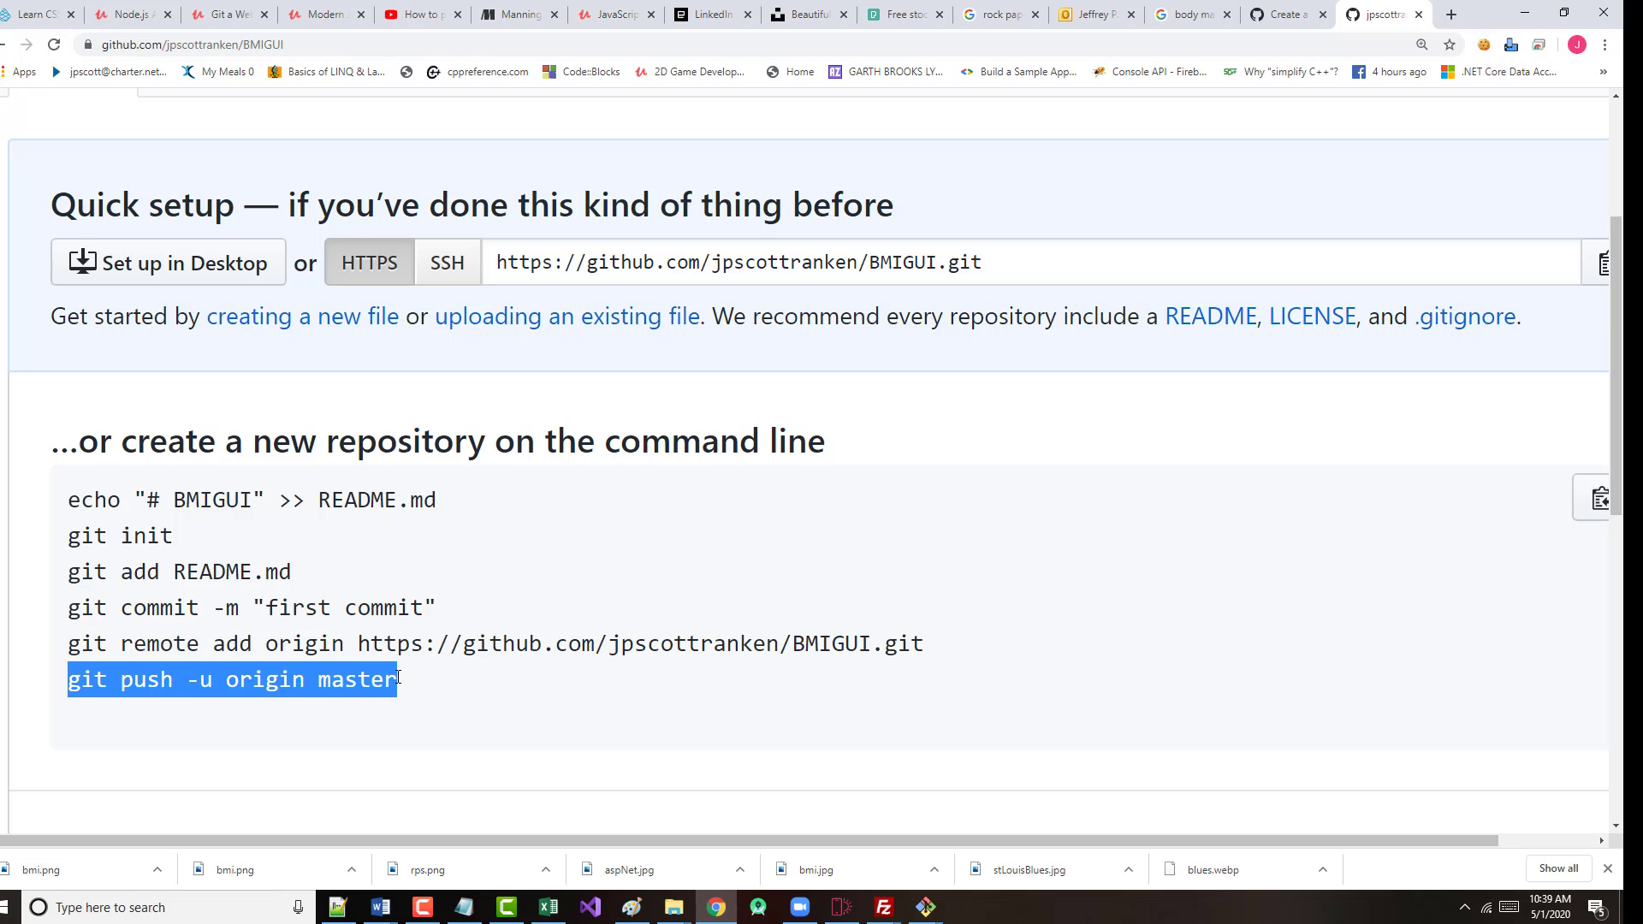
{"action": "left_click", "coordinate": [674, 906]}
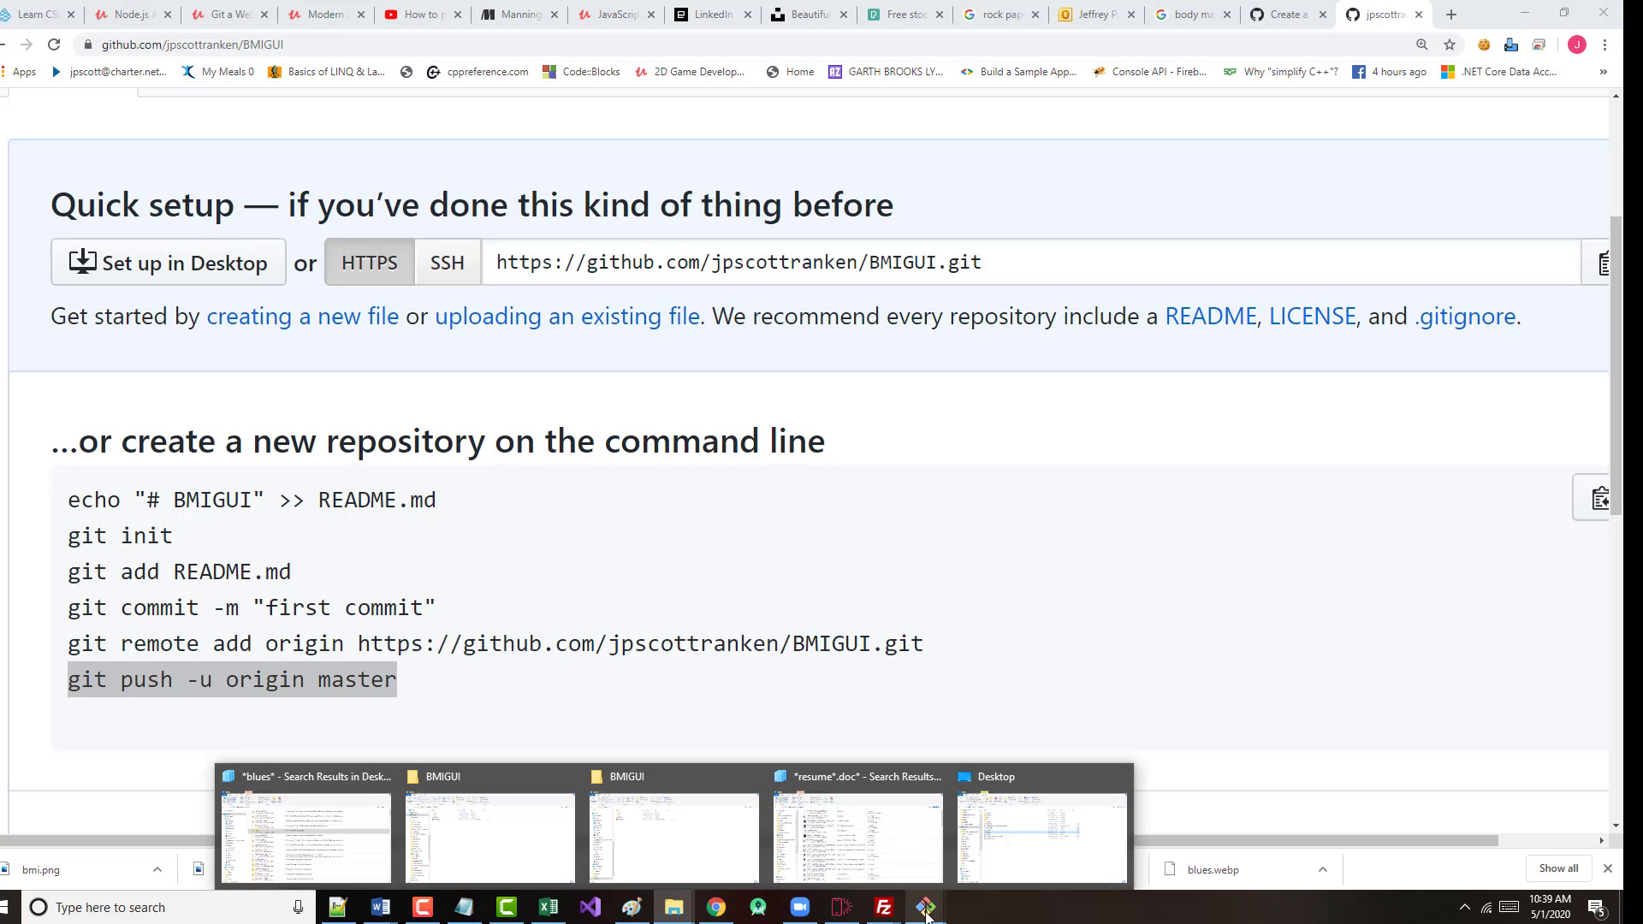
{"action": "mouse_move", "coordinate": [926, 907]}
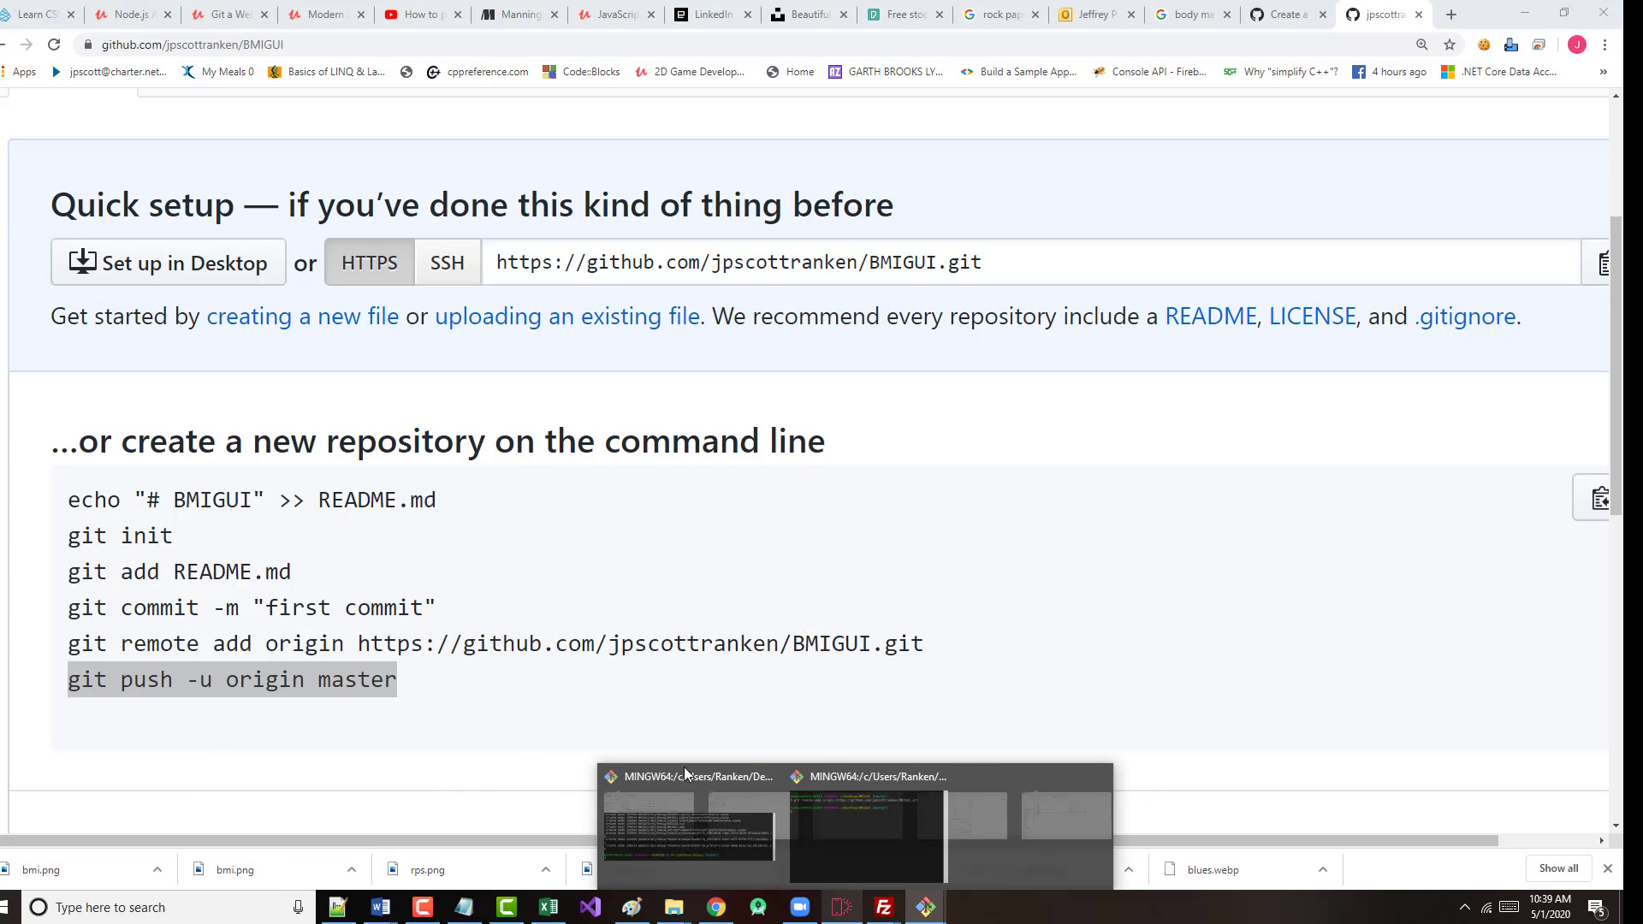
{"action": "left_click", "coordinate": [1040, 840]}
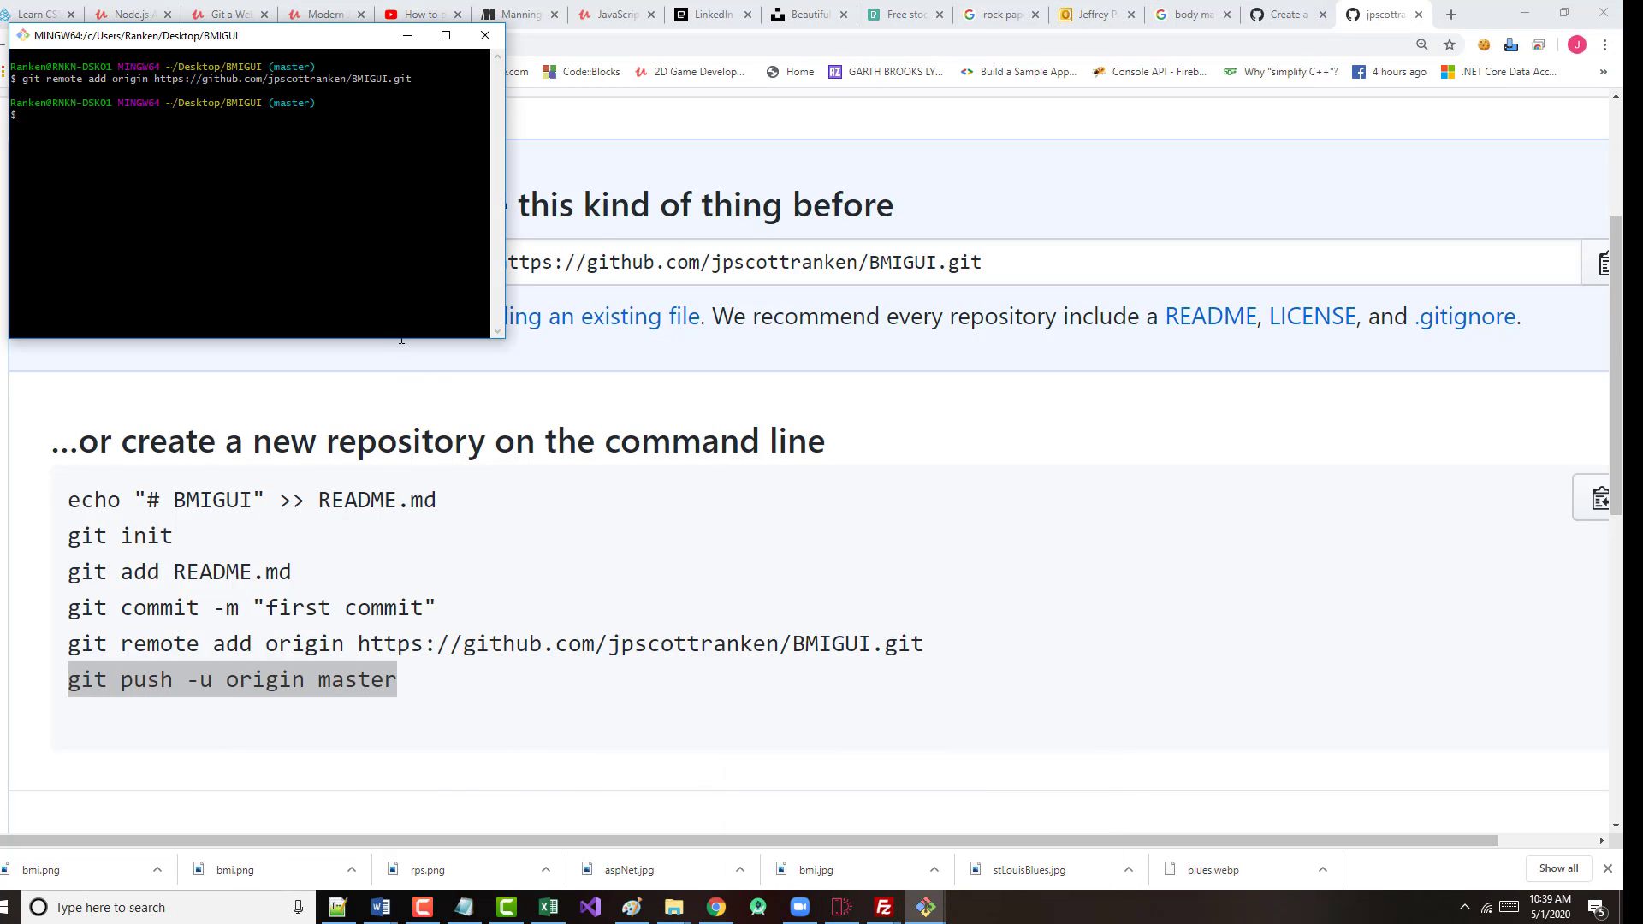
{"action": "right_click", "coordinate": [193, 159]}
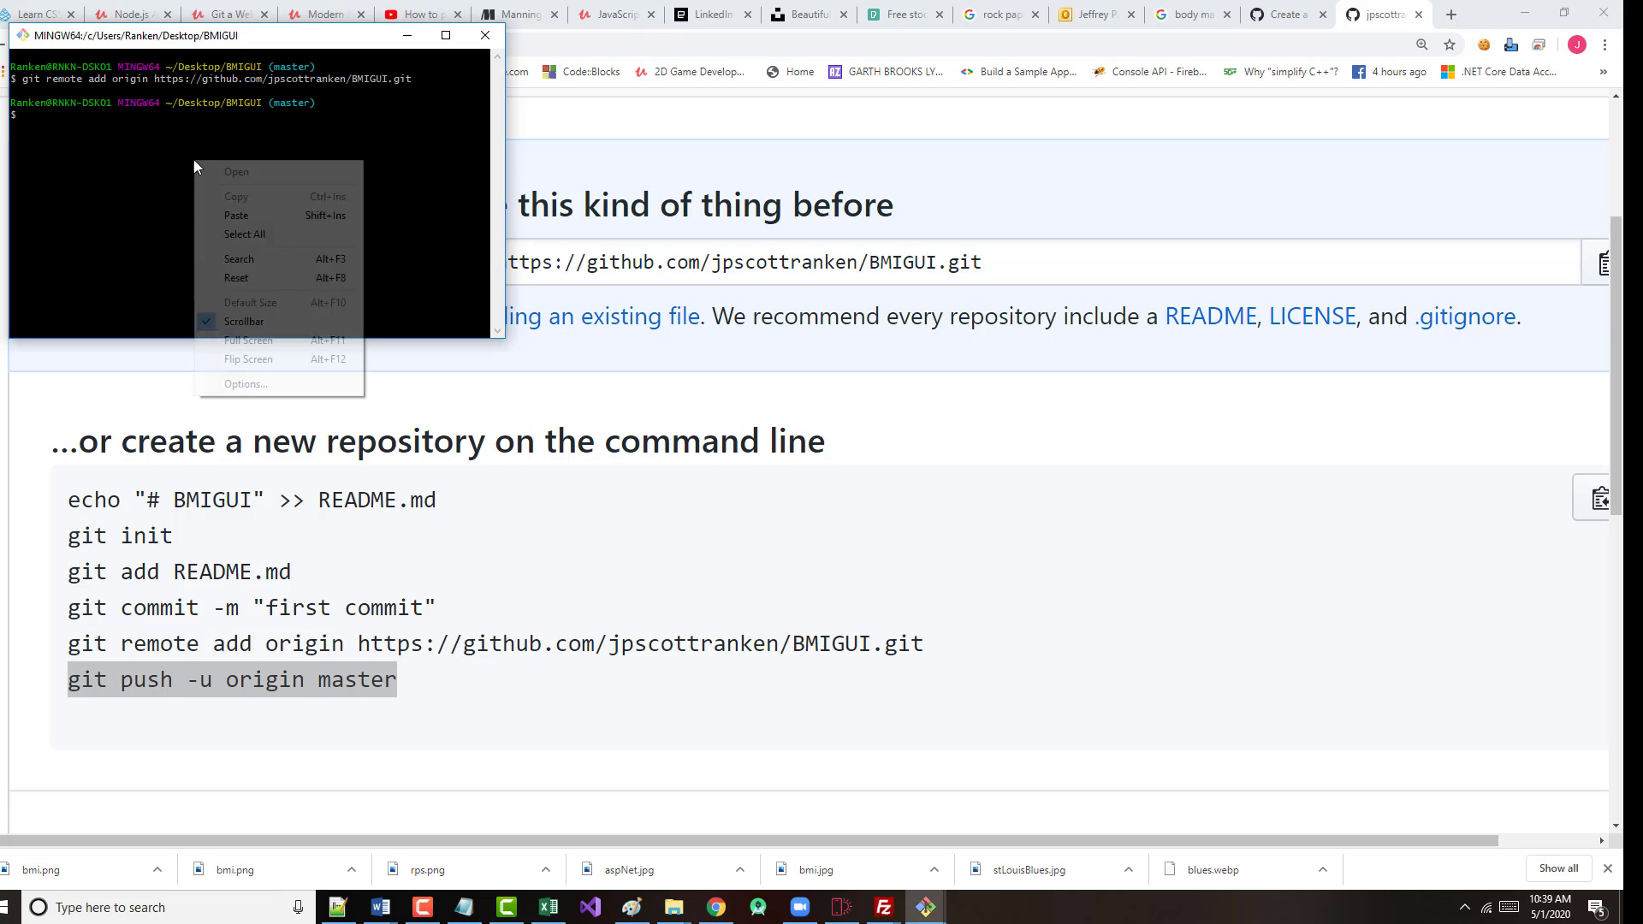
{"action": "left_click", "coordinate": [236, 215]}
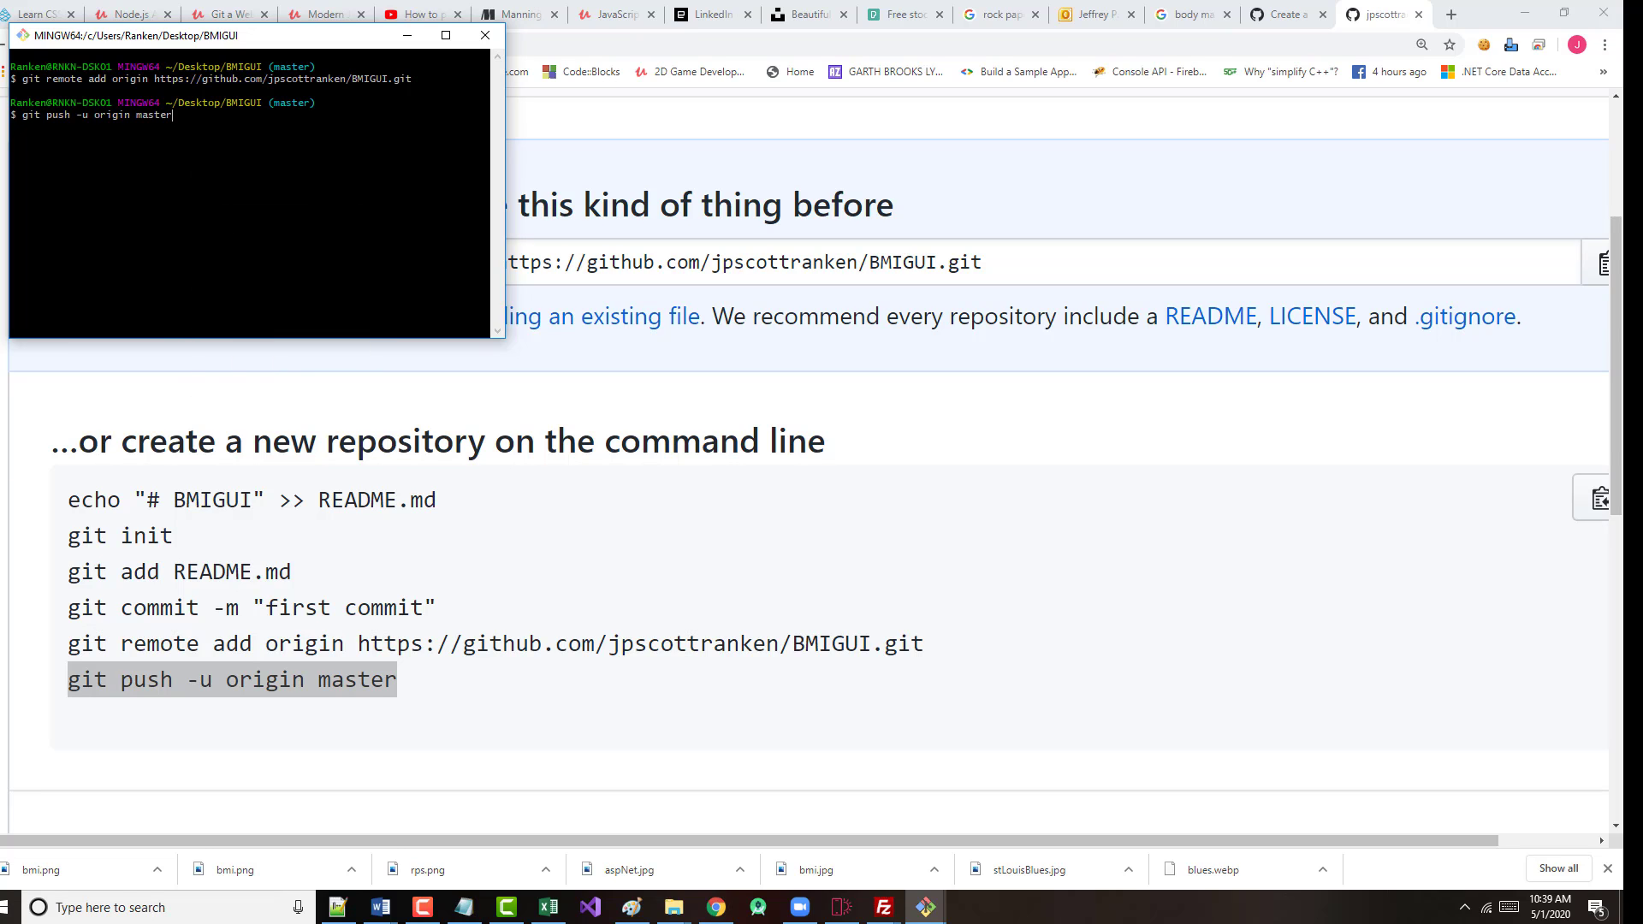
- Enlarge the Git Bash text and widen its window, and run the pasted push command
{"action": "key", "text": "ctrl+equal"}
{"action": "key", "text": "ctrl+equal"}
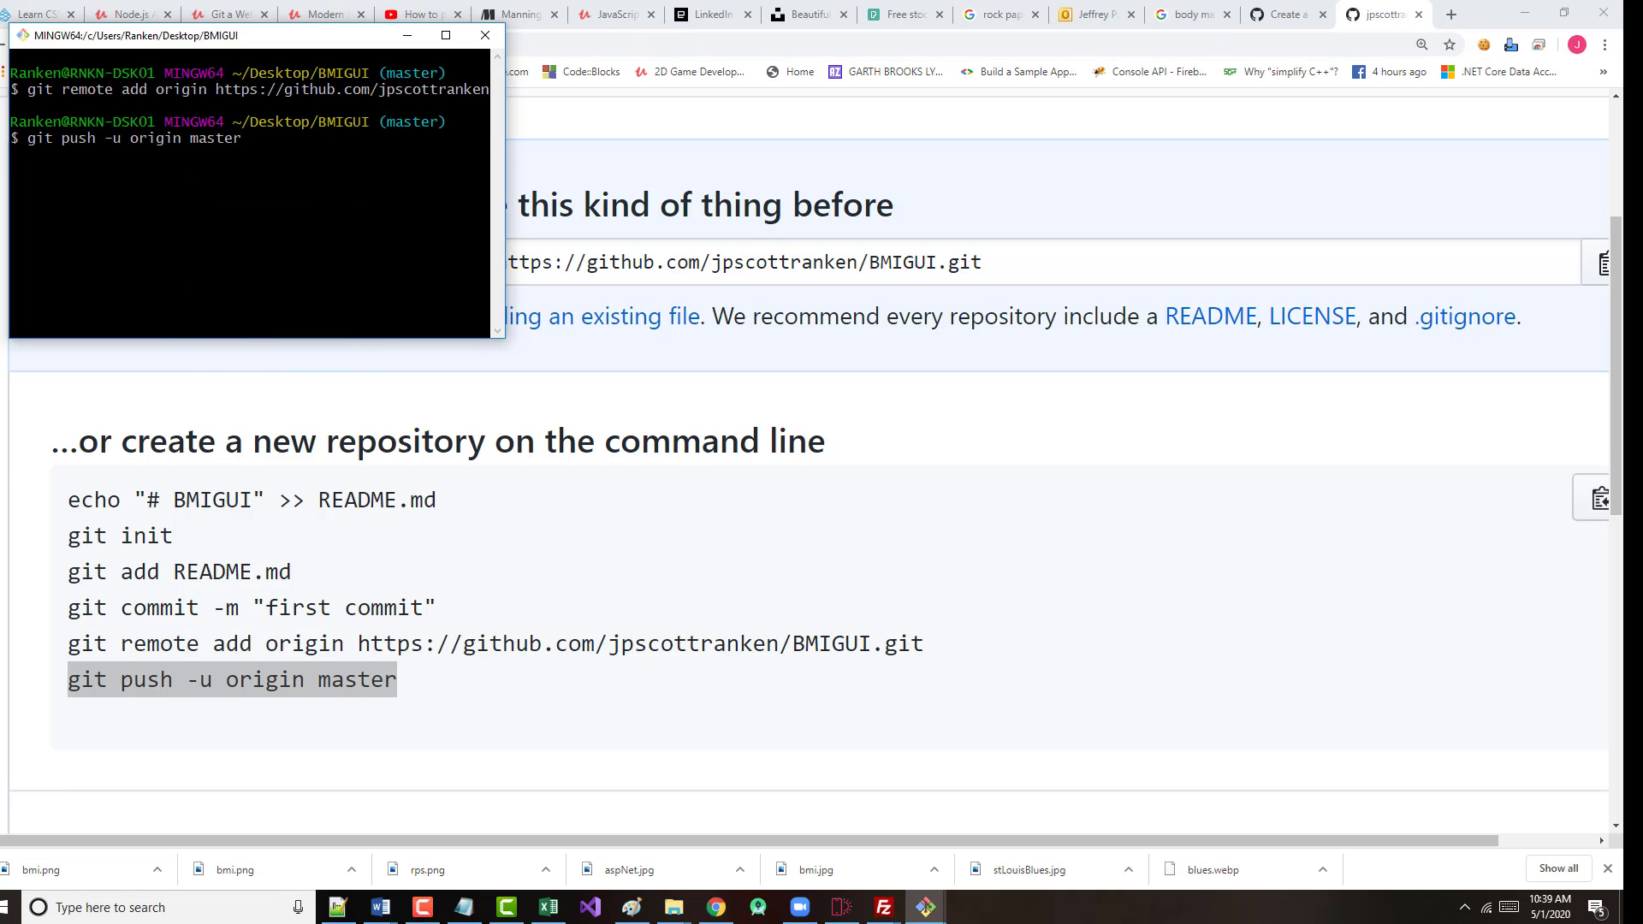
{"action": "key", "text": "ctrl+equal"}
{"action": "key", "text": "ctrl+equal"}
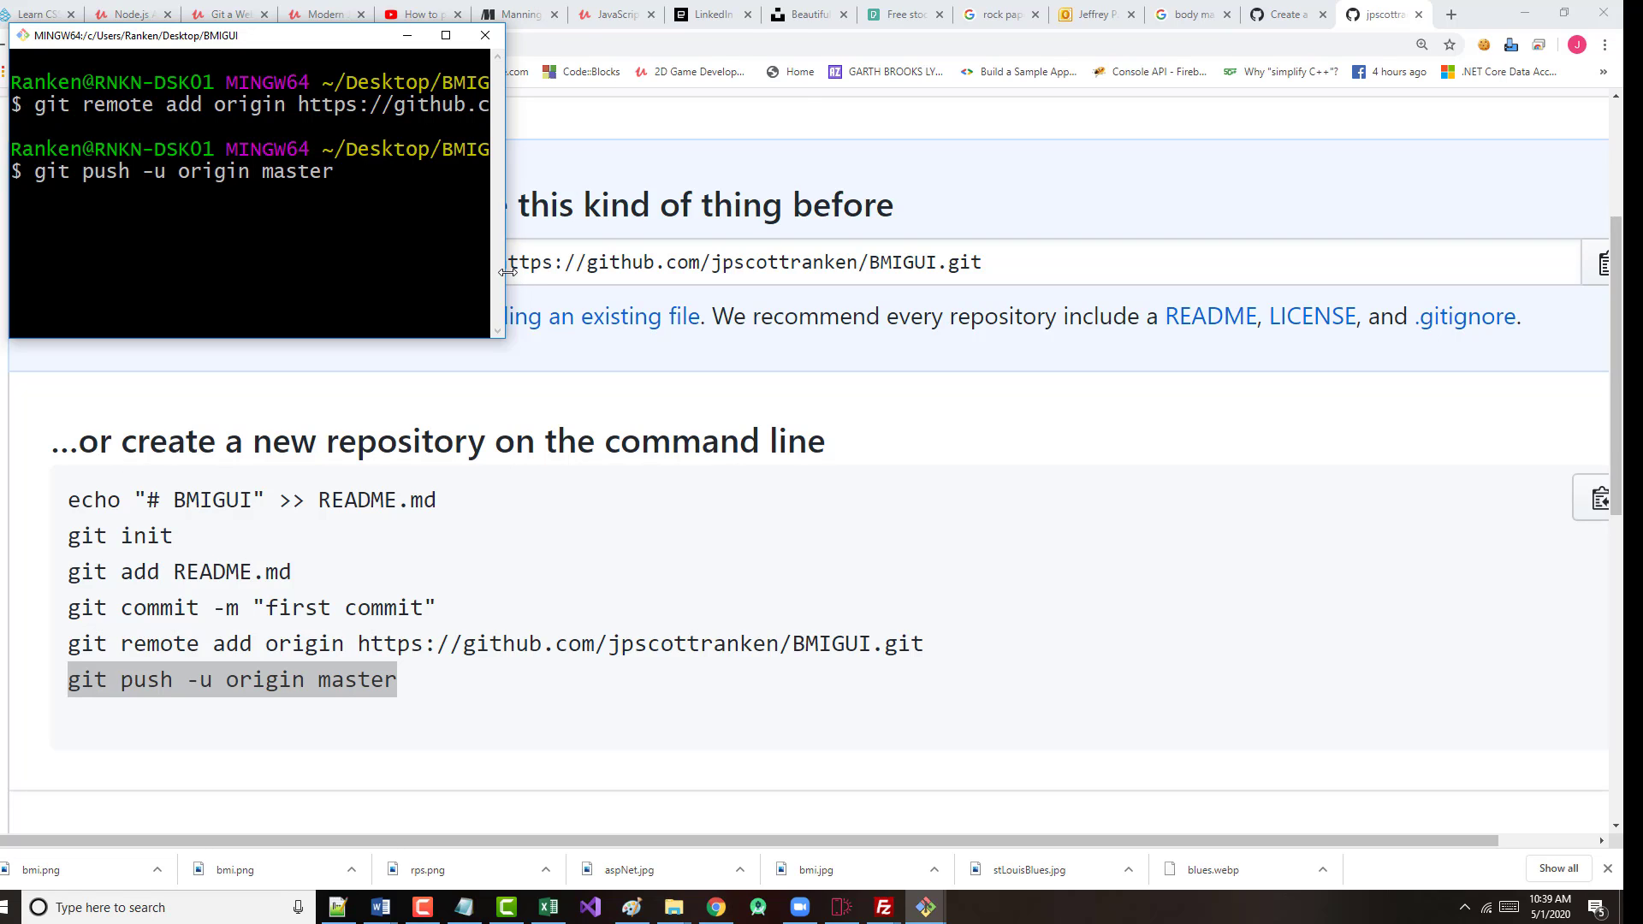
{"action": "left_click_drag", "start_coordinate": [507, 271], "coordinate": [935, 271]}
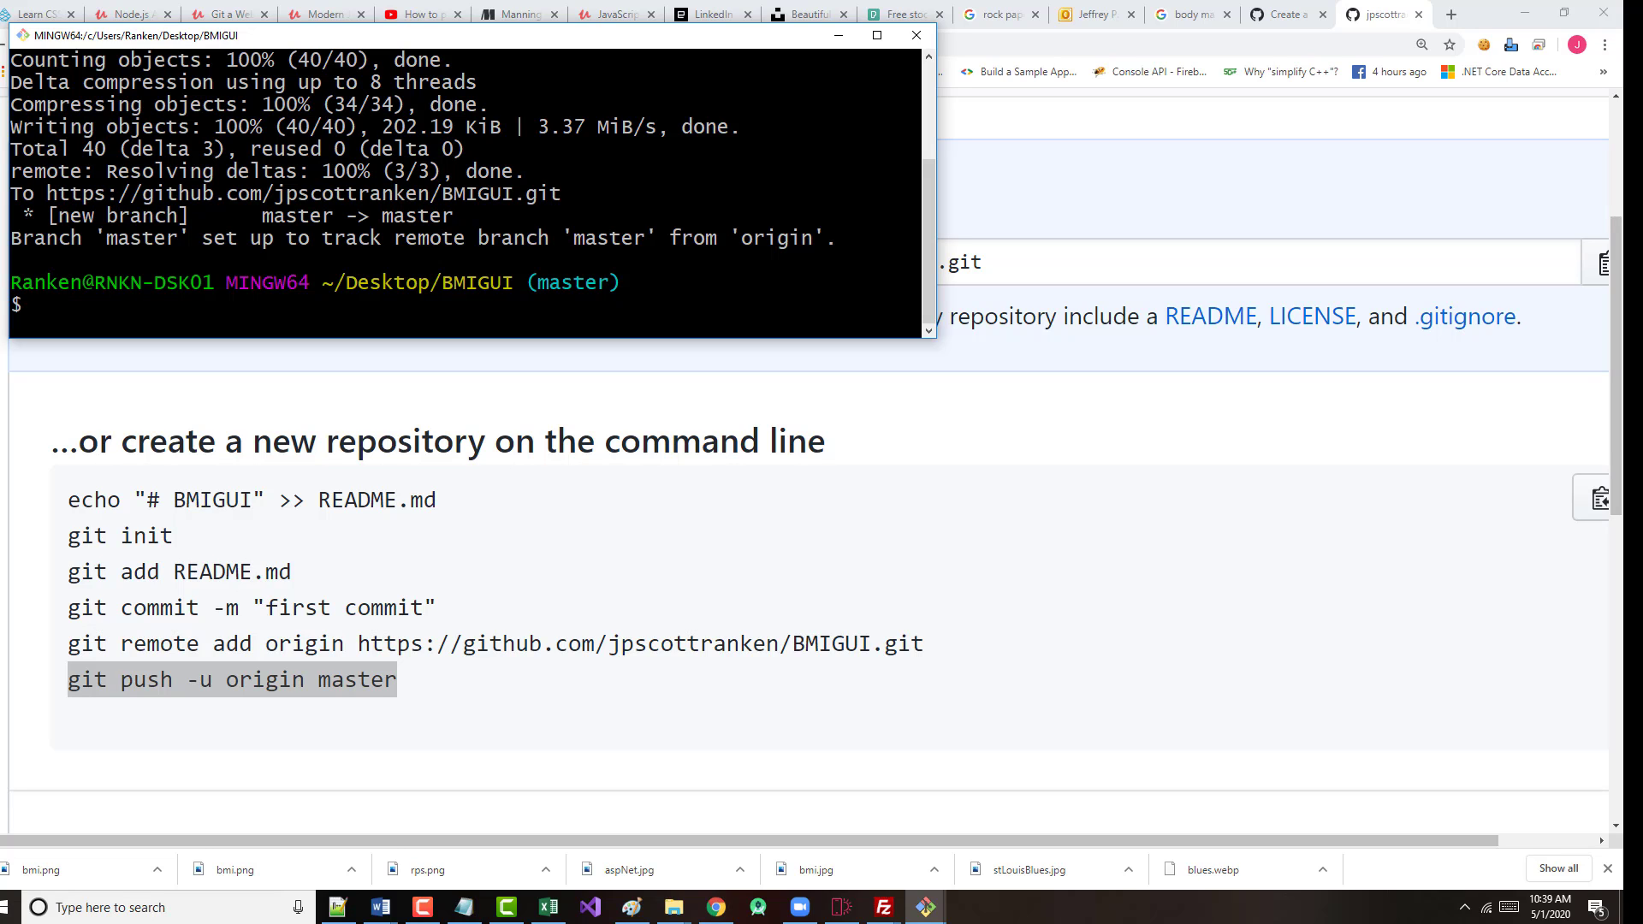
- Return to Chrome, copy the BMIGUI repository's HTTPS URL, and refresh the repository page
{"action": "left_click", "coordinate": [839, 34]}
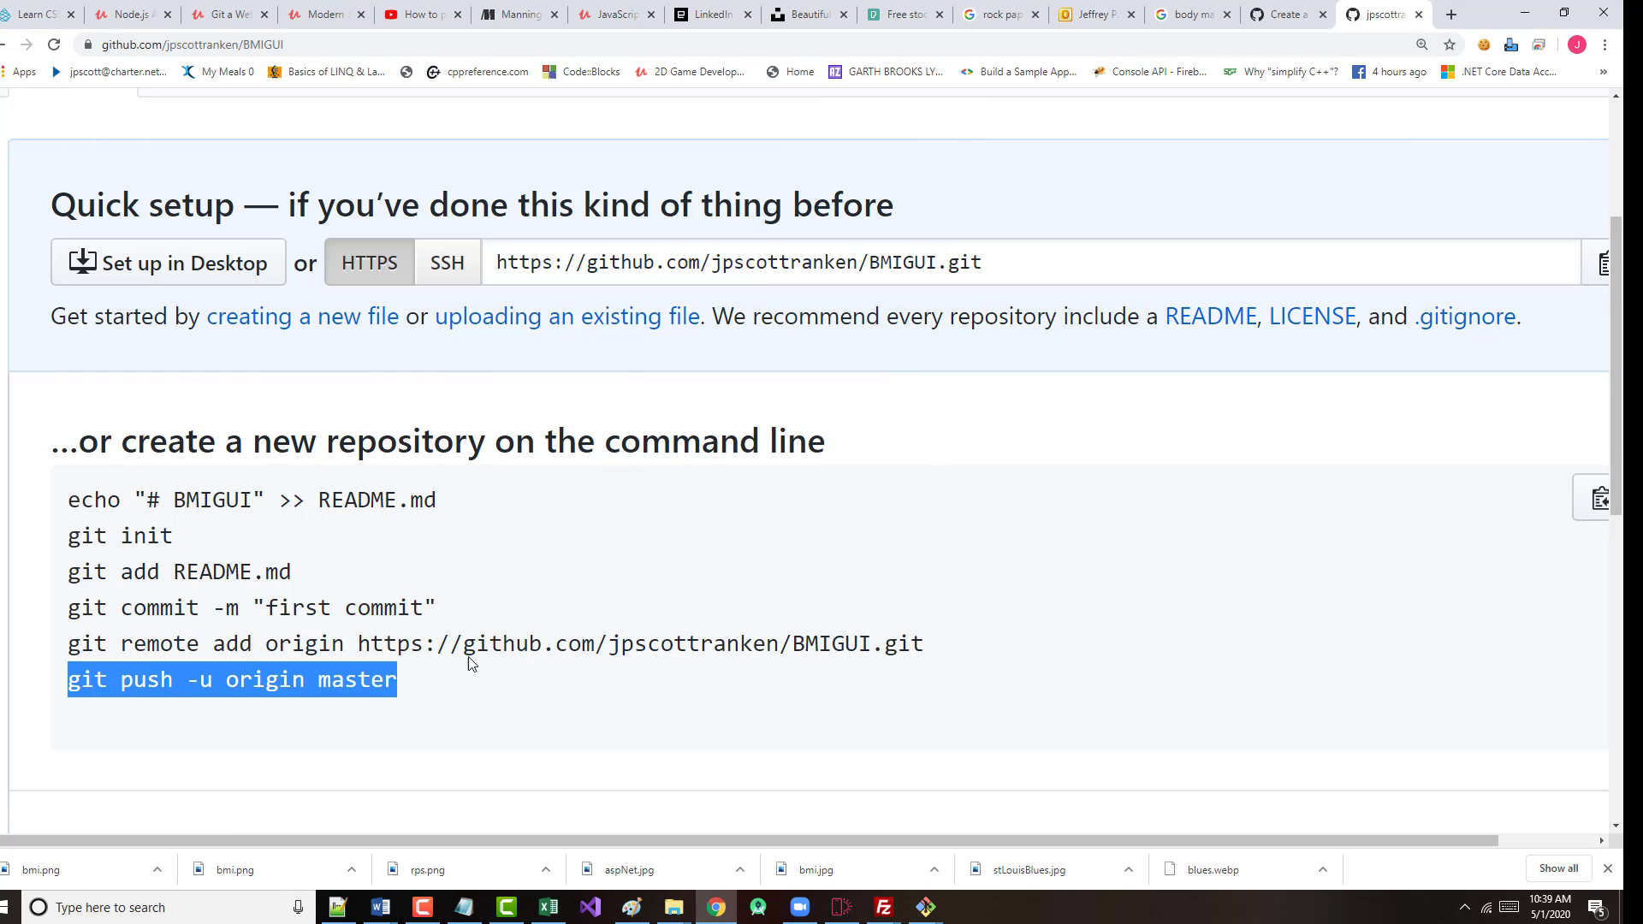
{"action": "left_click_drag", "start_coordinate": [362, 651], "coordinate": [925, 634]}
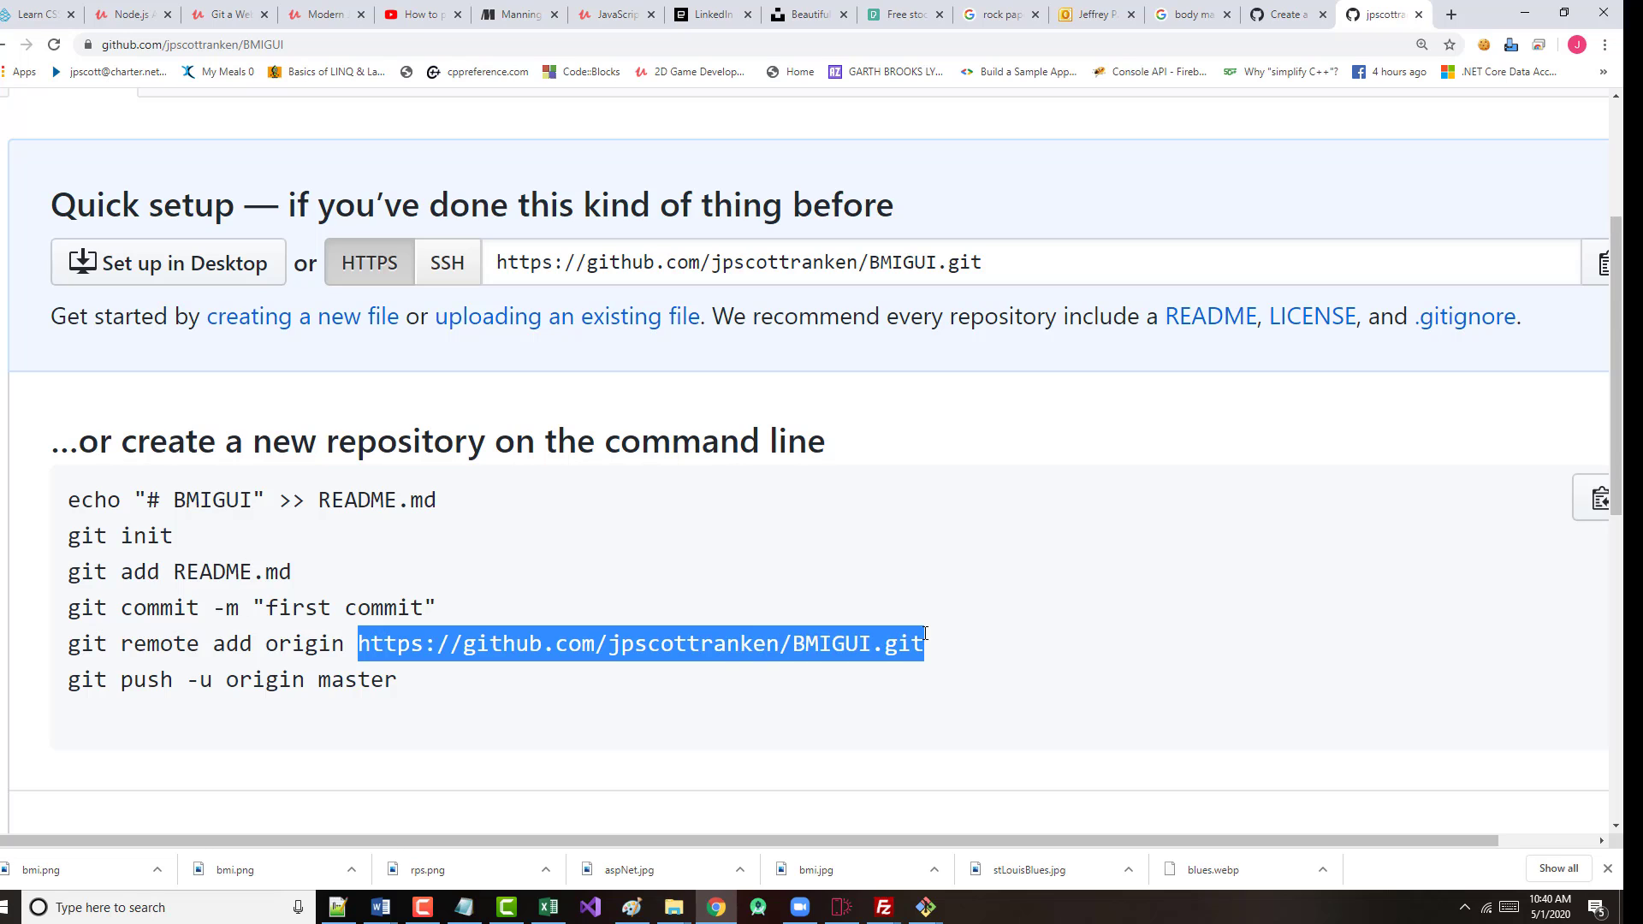
{"action": "left_click", "coordinate": [717, 594]}
{"action": "scroll", "coordinate": [85, 256], "scroll_direction": "up", "scroll_amount": 2}
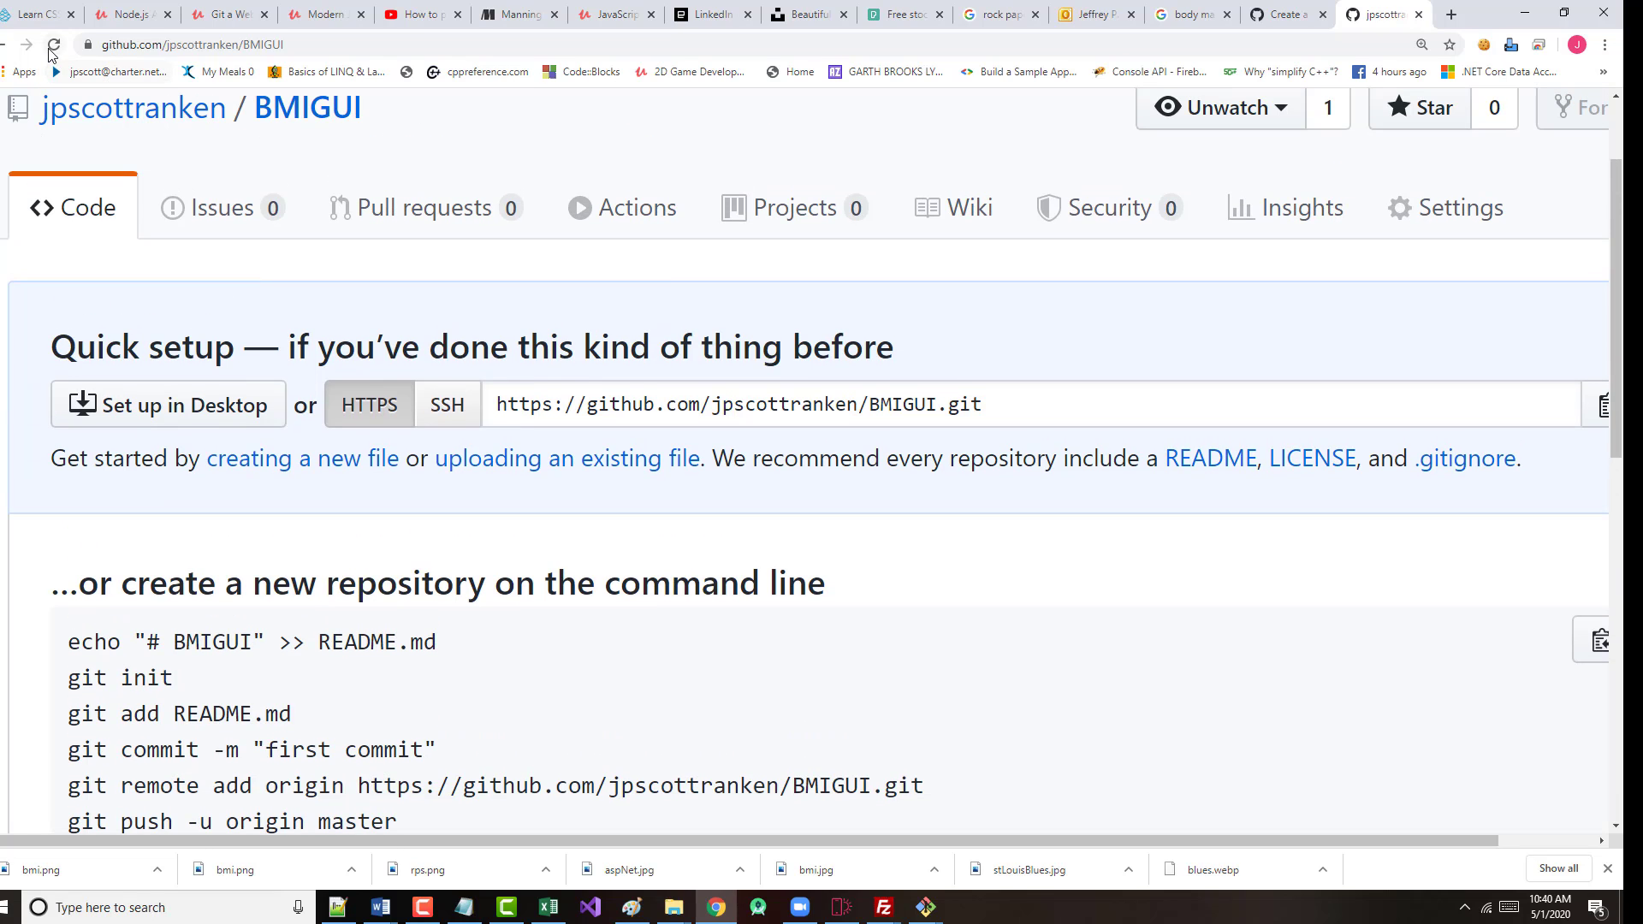
{"action": "left_click", "coordinate": [51, 47]}
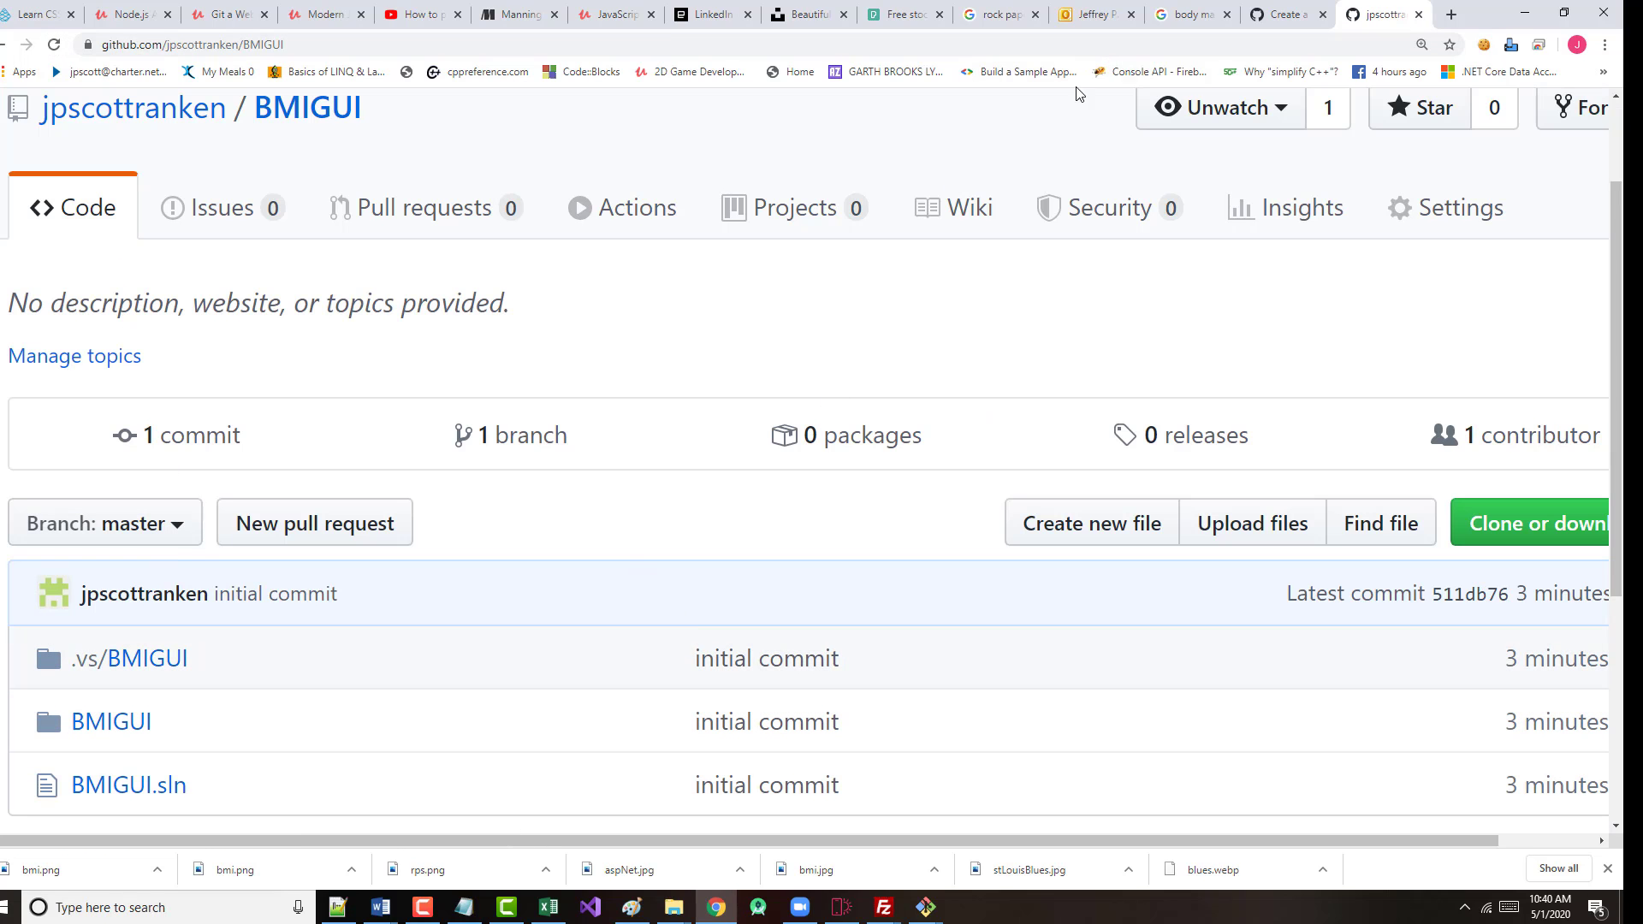
- Switch to Mobirise and link the BMI image to the copied BMIGUI repository web address
{"action": "left_click", "coordinate": [836, 910]}
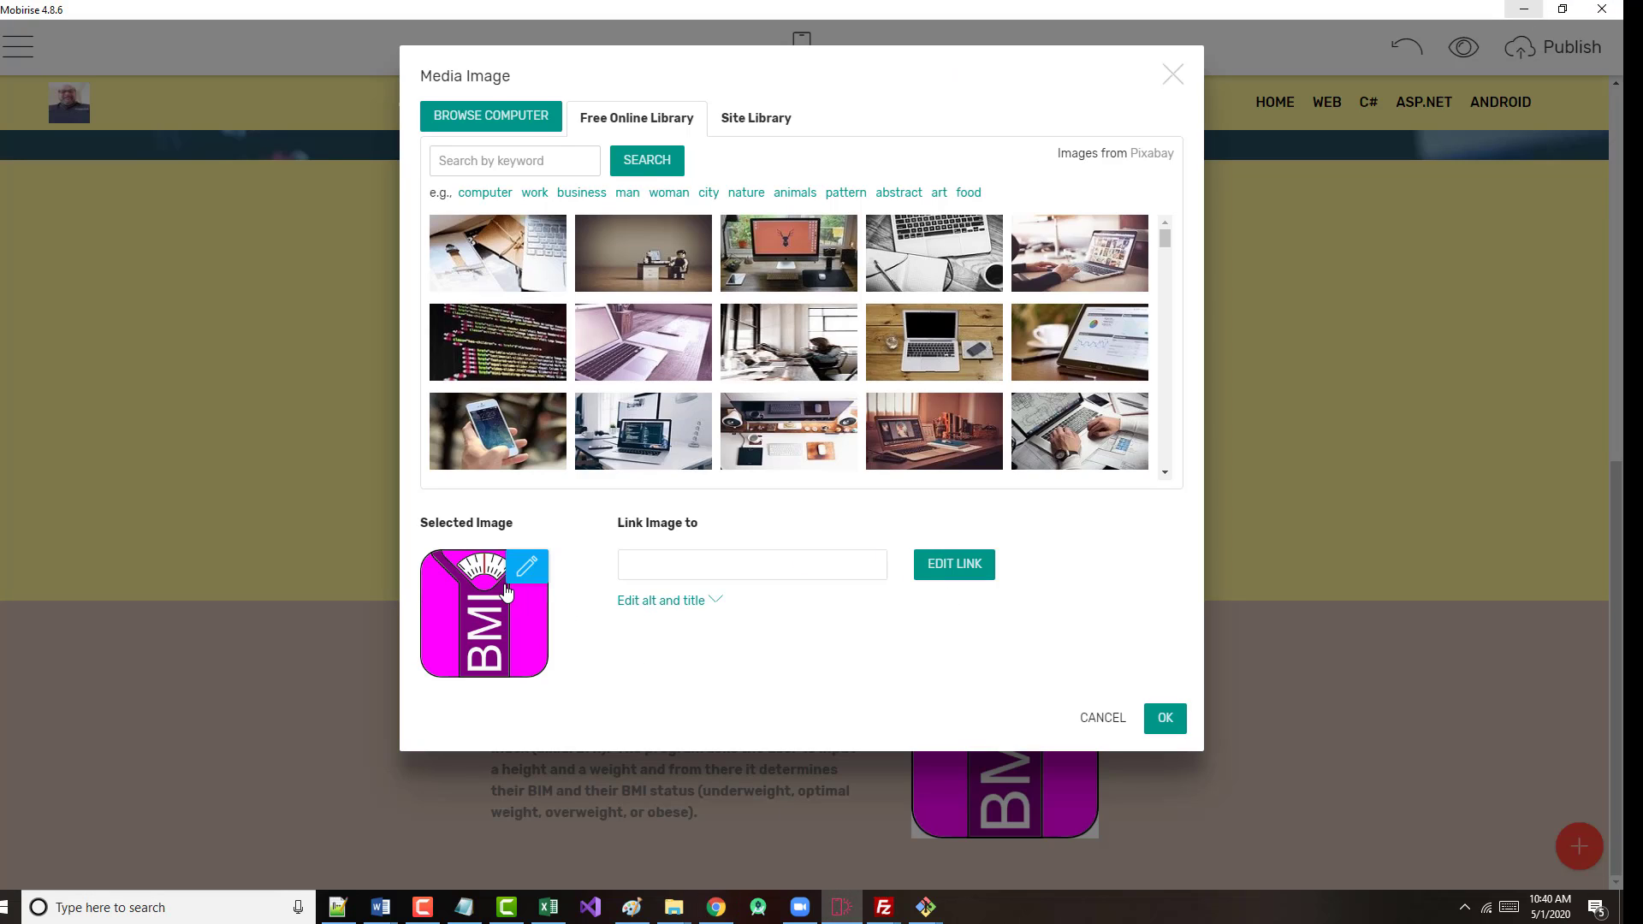
{"action": "left_click", "coordinate": [645, 570]}
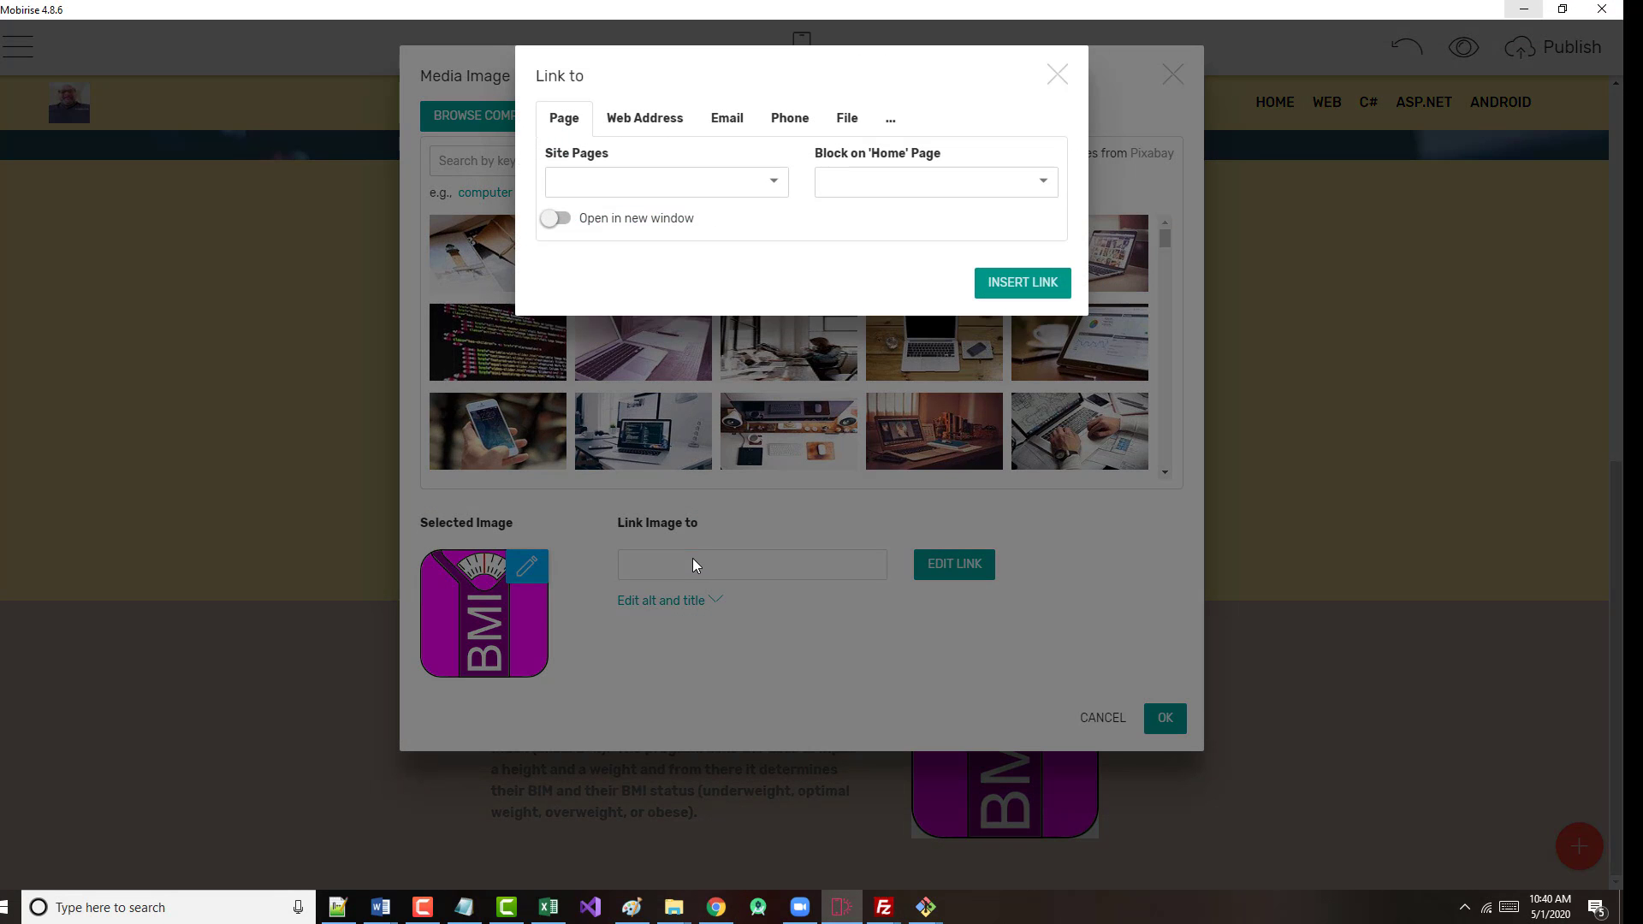
{"action": "left_click", "coordinate": [571, 221]}
{"action": "left_click", "coordinate": [644, 125]}
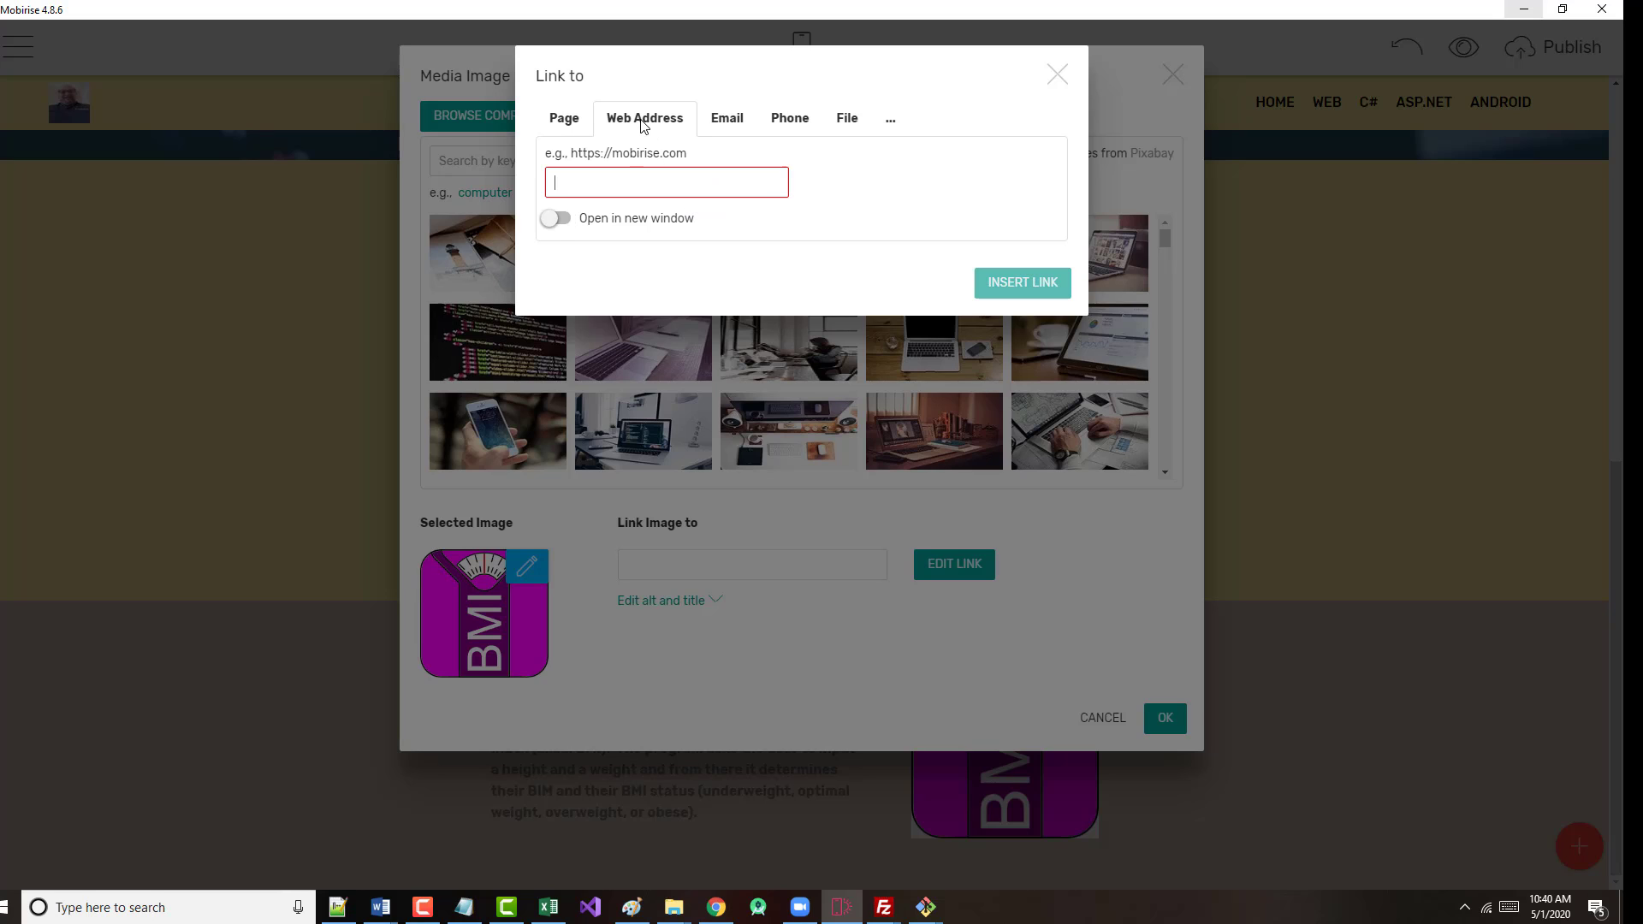
{"action": "key", "text": "ctrl+v"}
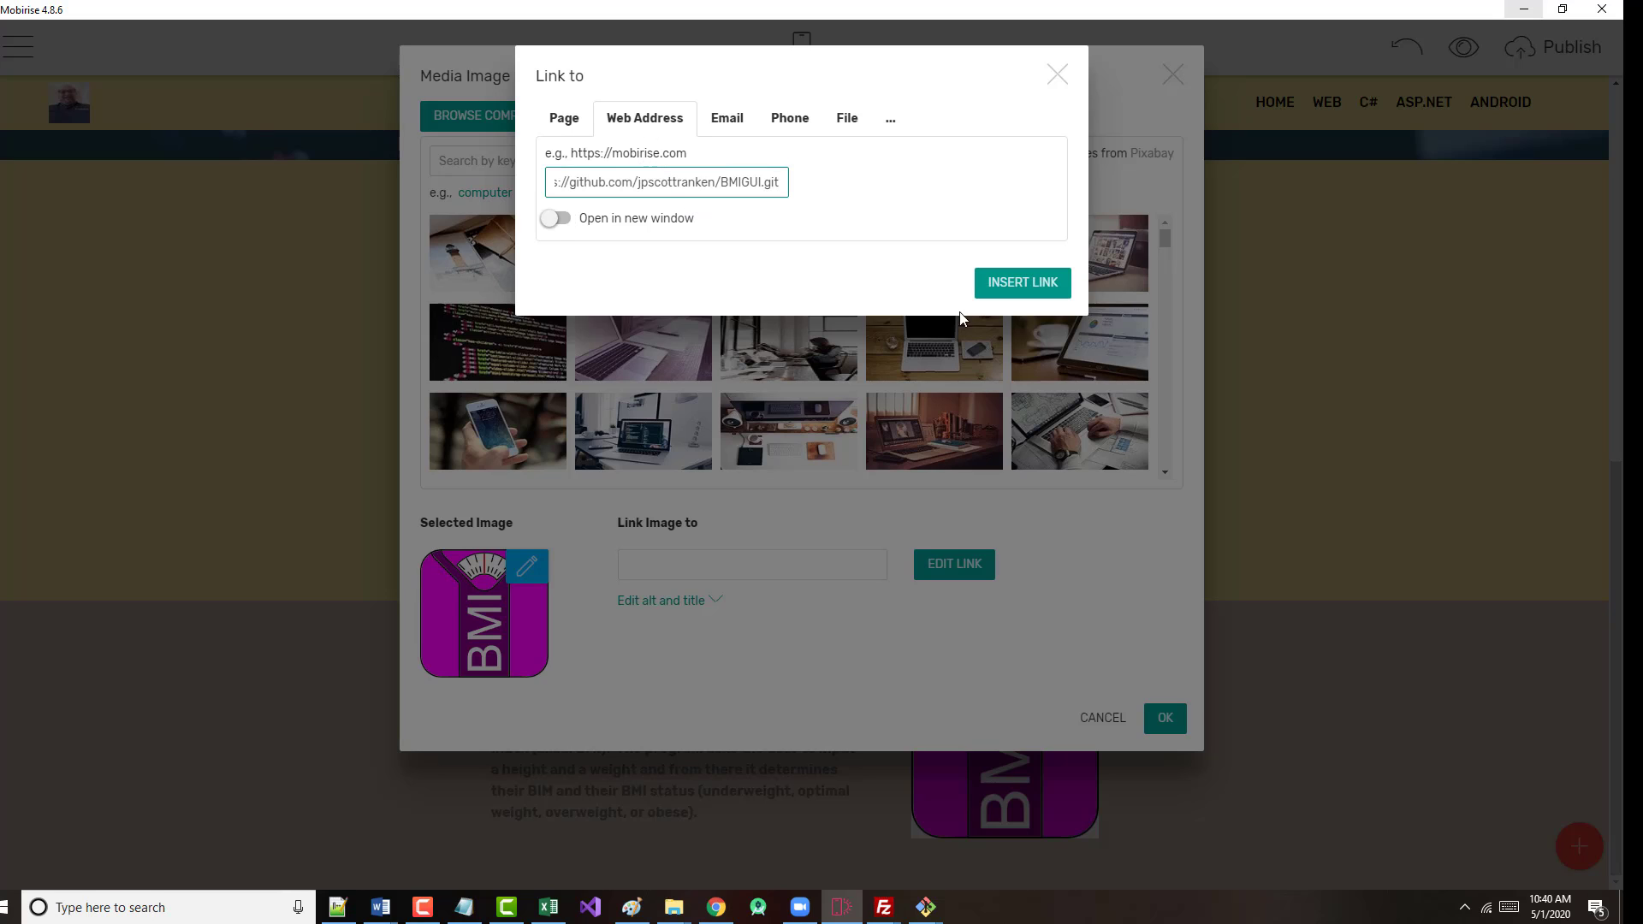
{"action": "left_click", "coordinate": [1015, 282]}
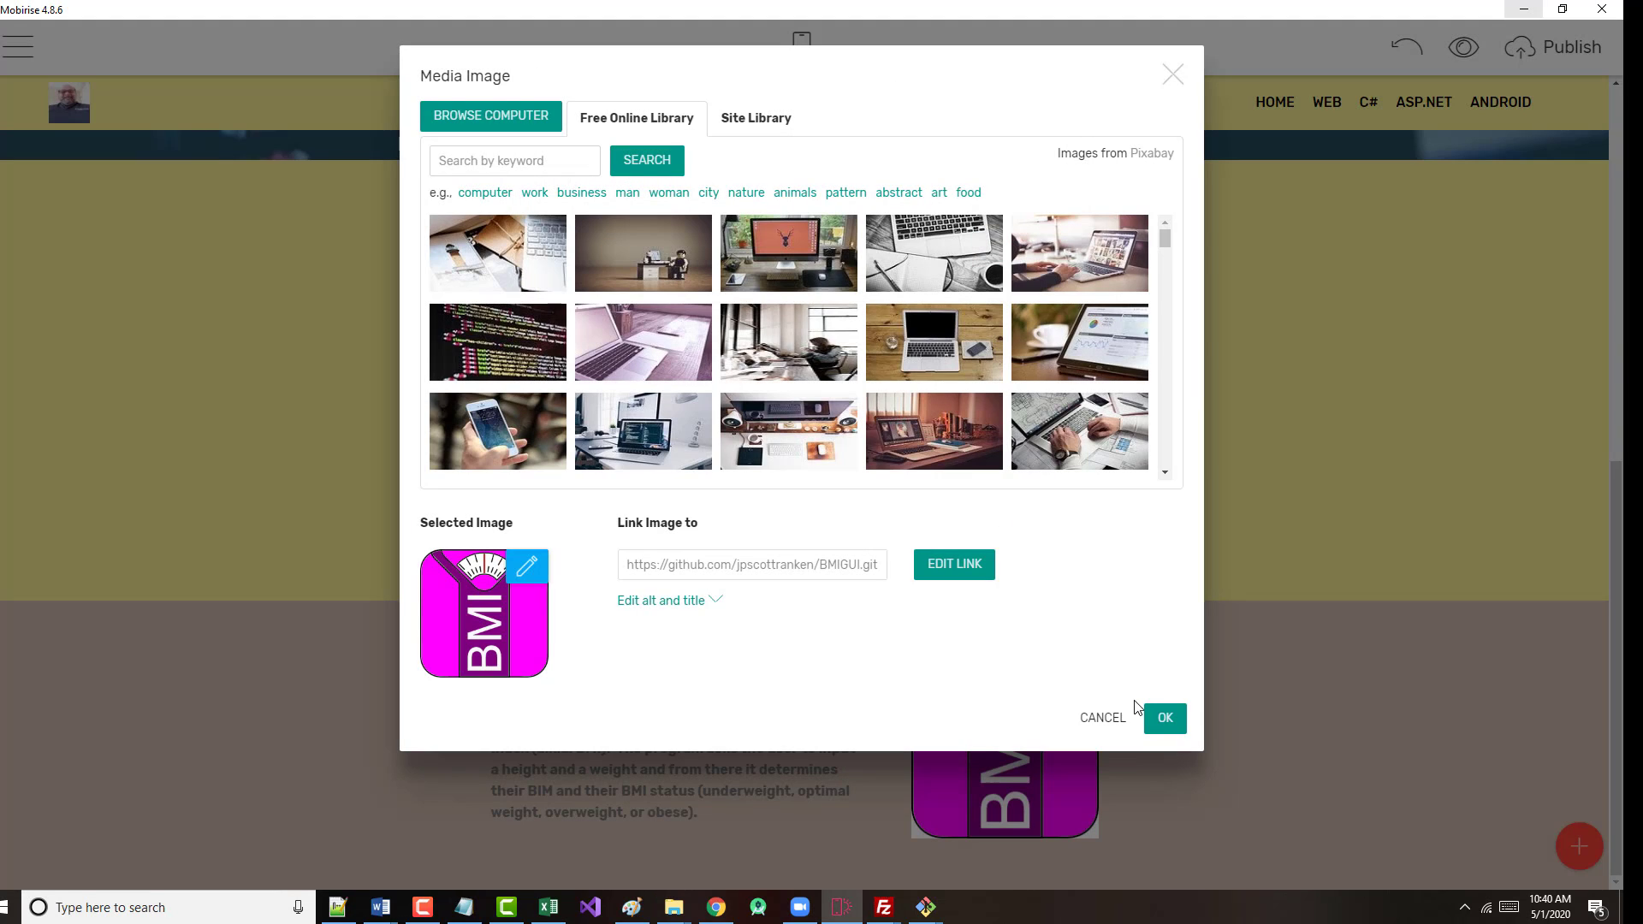
{"action": "left_click", "coordinate": [1163, 717]}
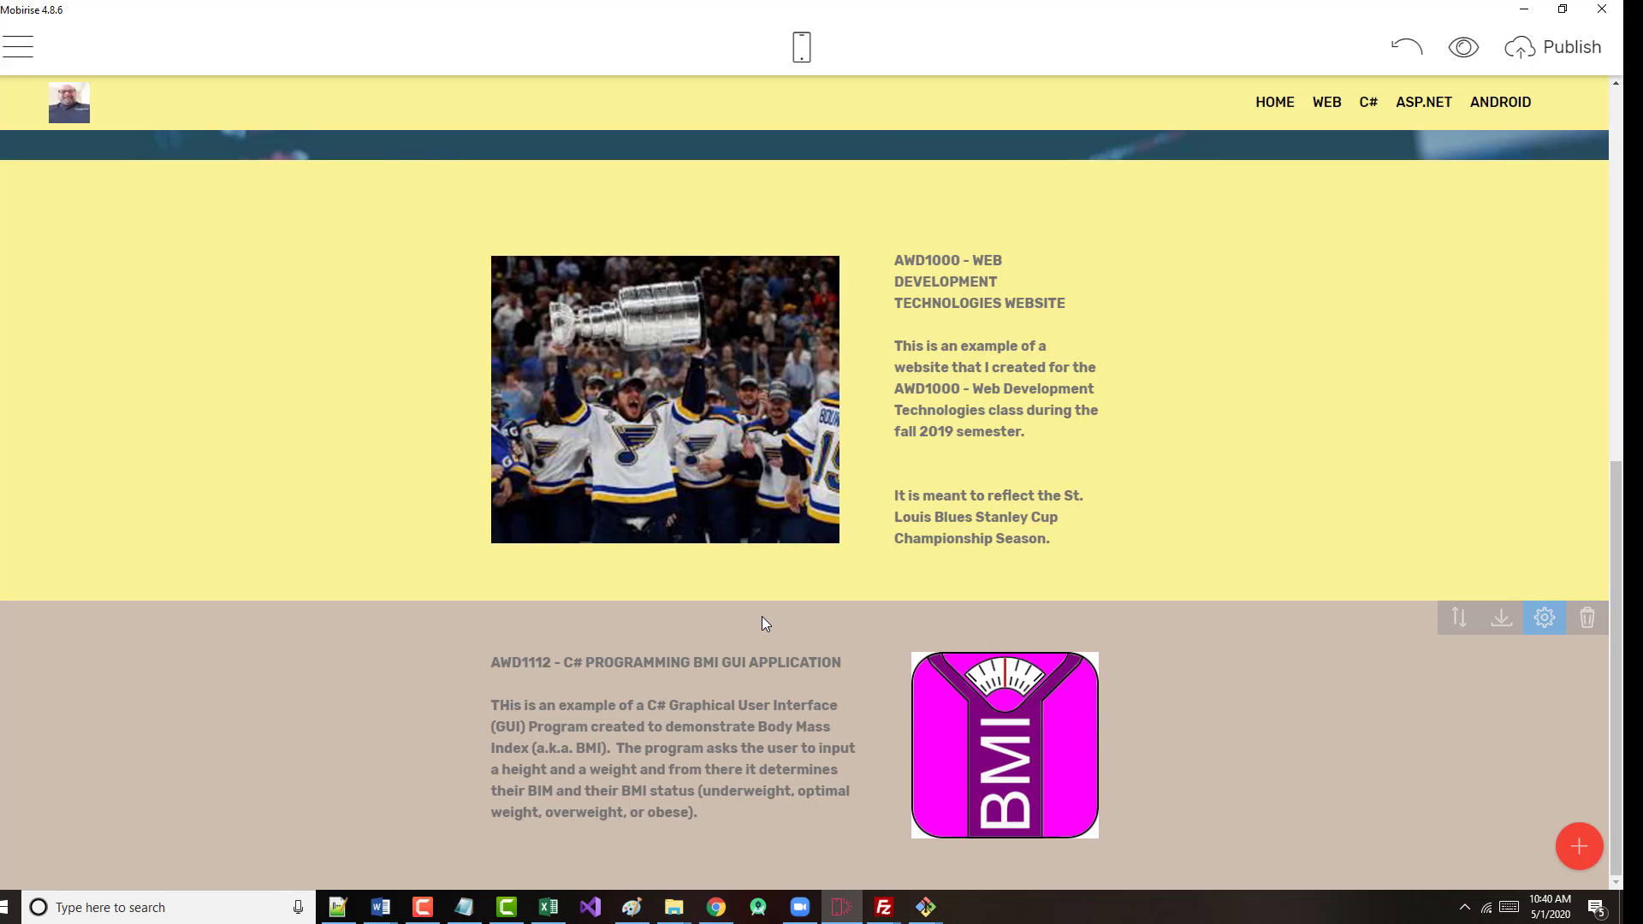
- Preview the site in Chrome and test the BMI image's link to the GitHub repository
{"action": "double_click", "coordinate": [1369, 104]}
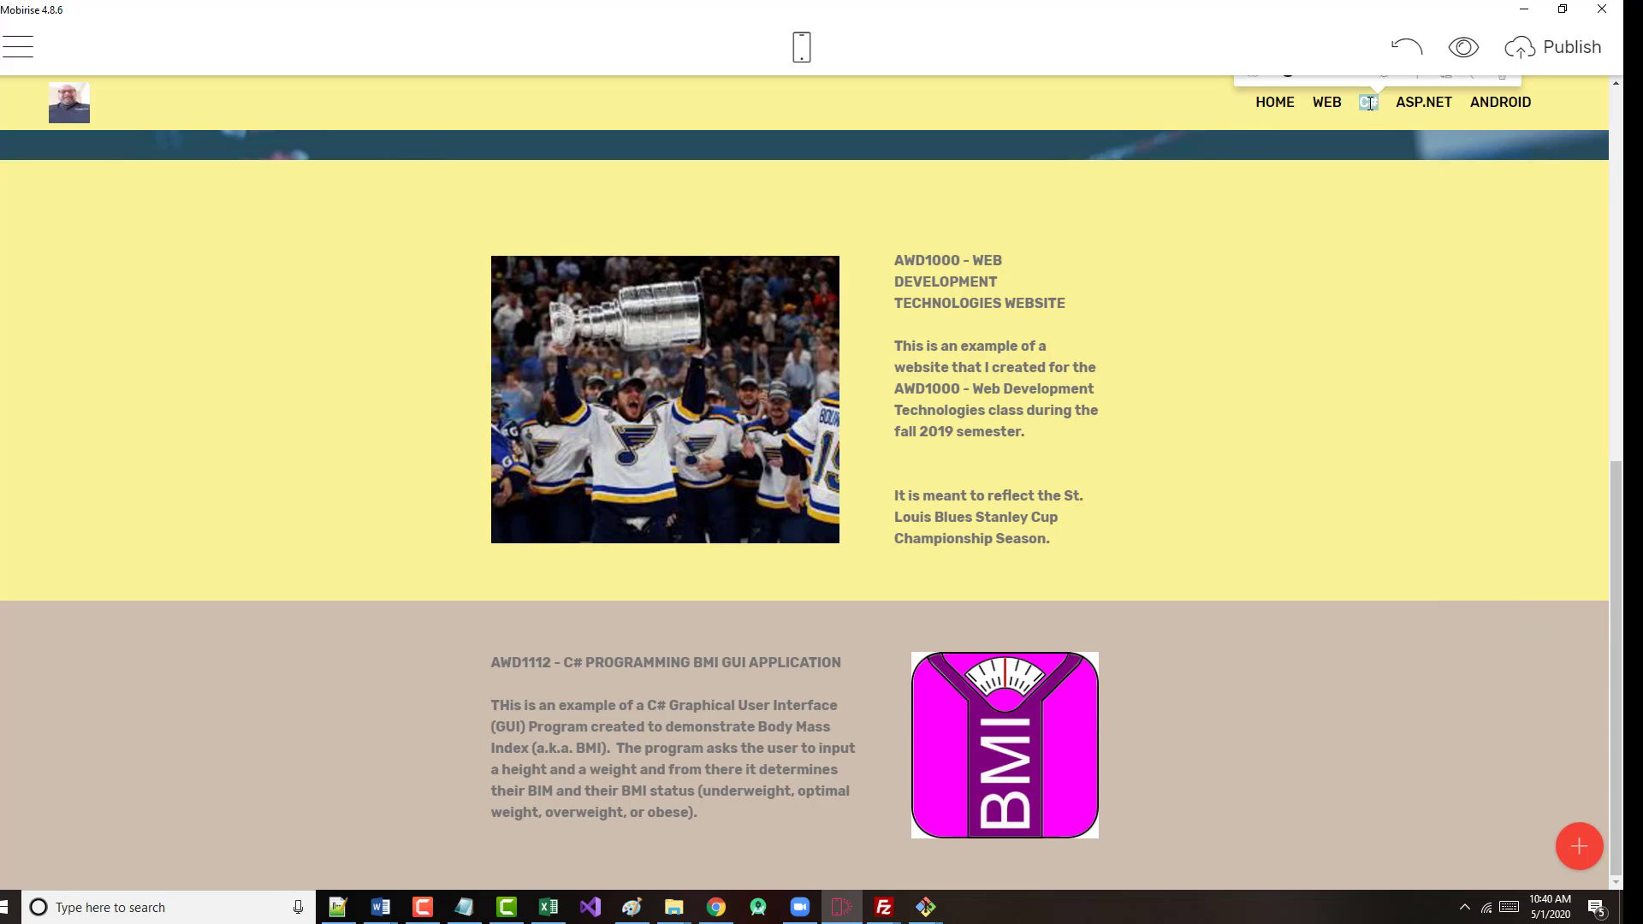
{"action": "left_click", "coordinate": [1463, 48]}
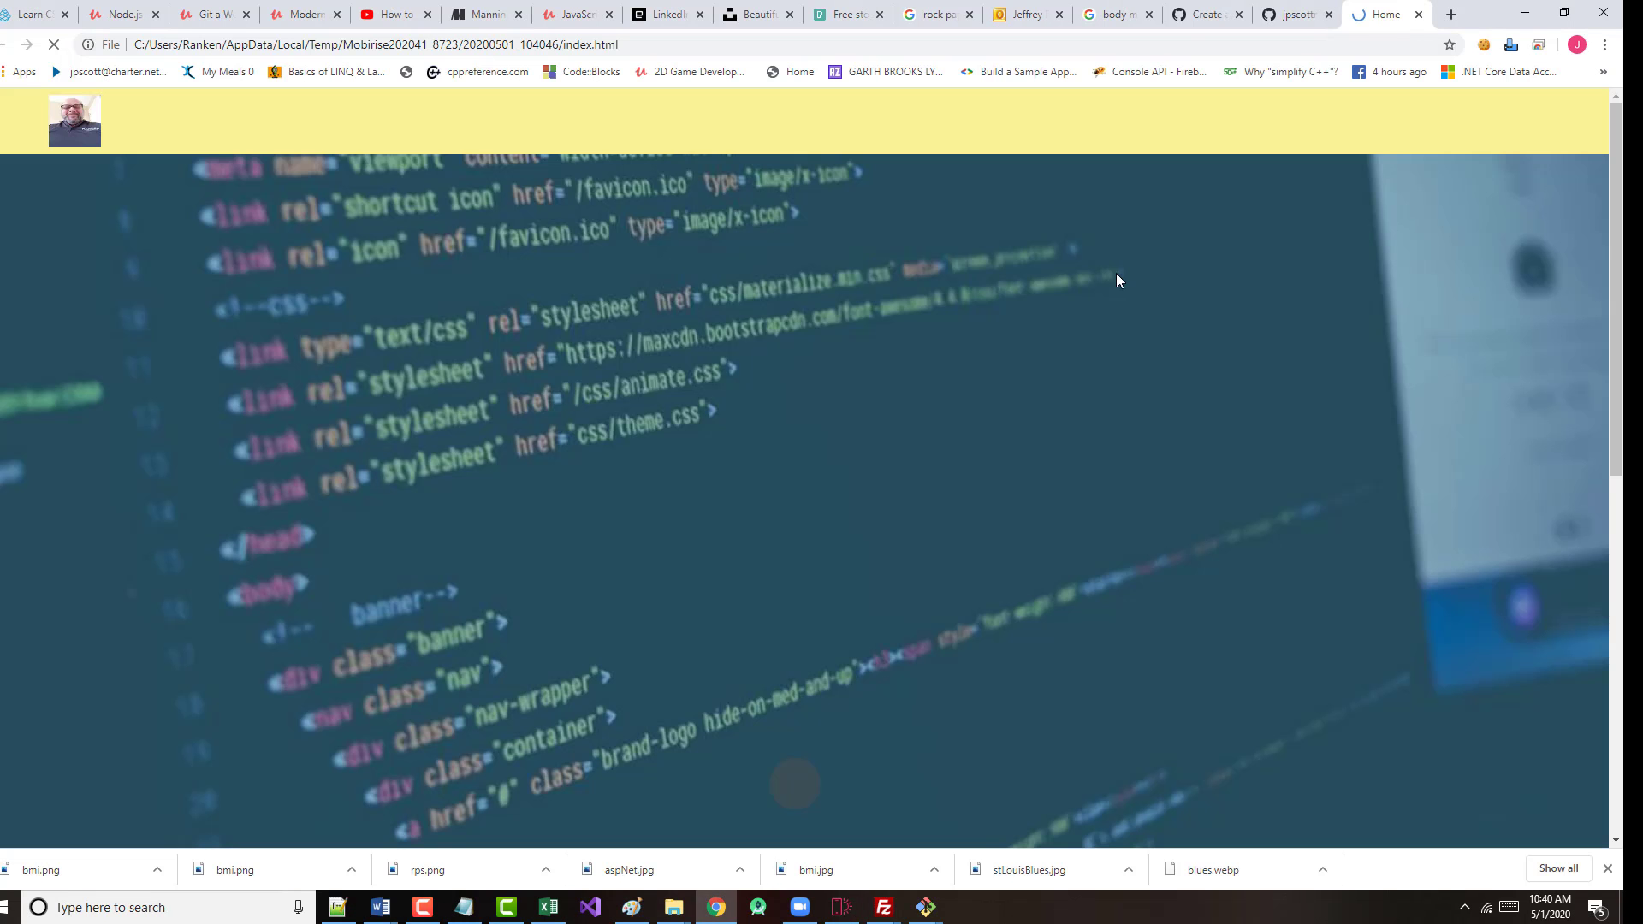
{"action": "scroll", "coordinate": [970, 555], "scroll_direction": "down", "scroll_amount": 9}
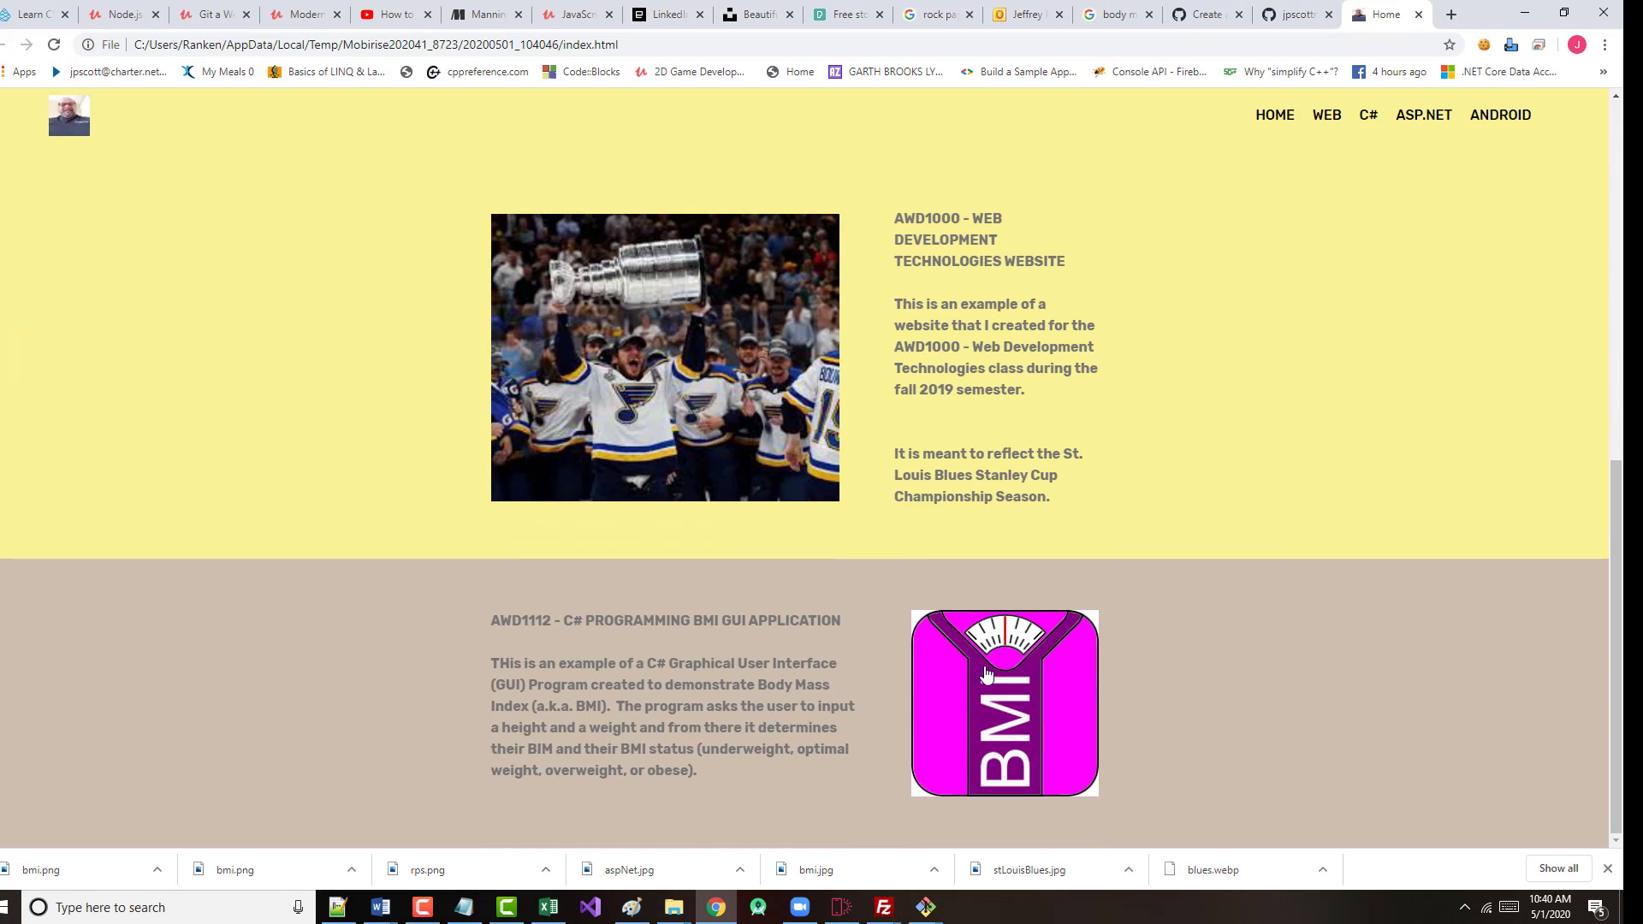
{"action": "left_click", "coordinate": [987, 674]}
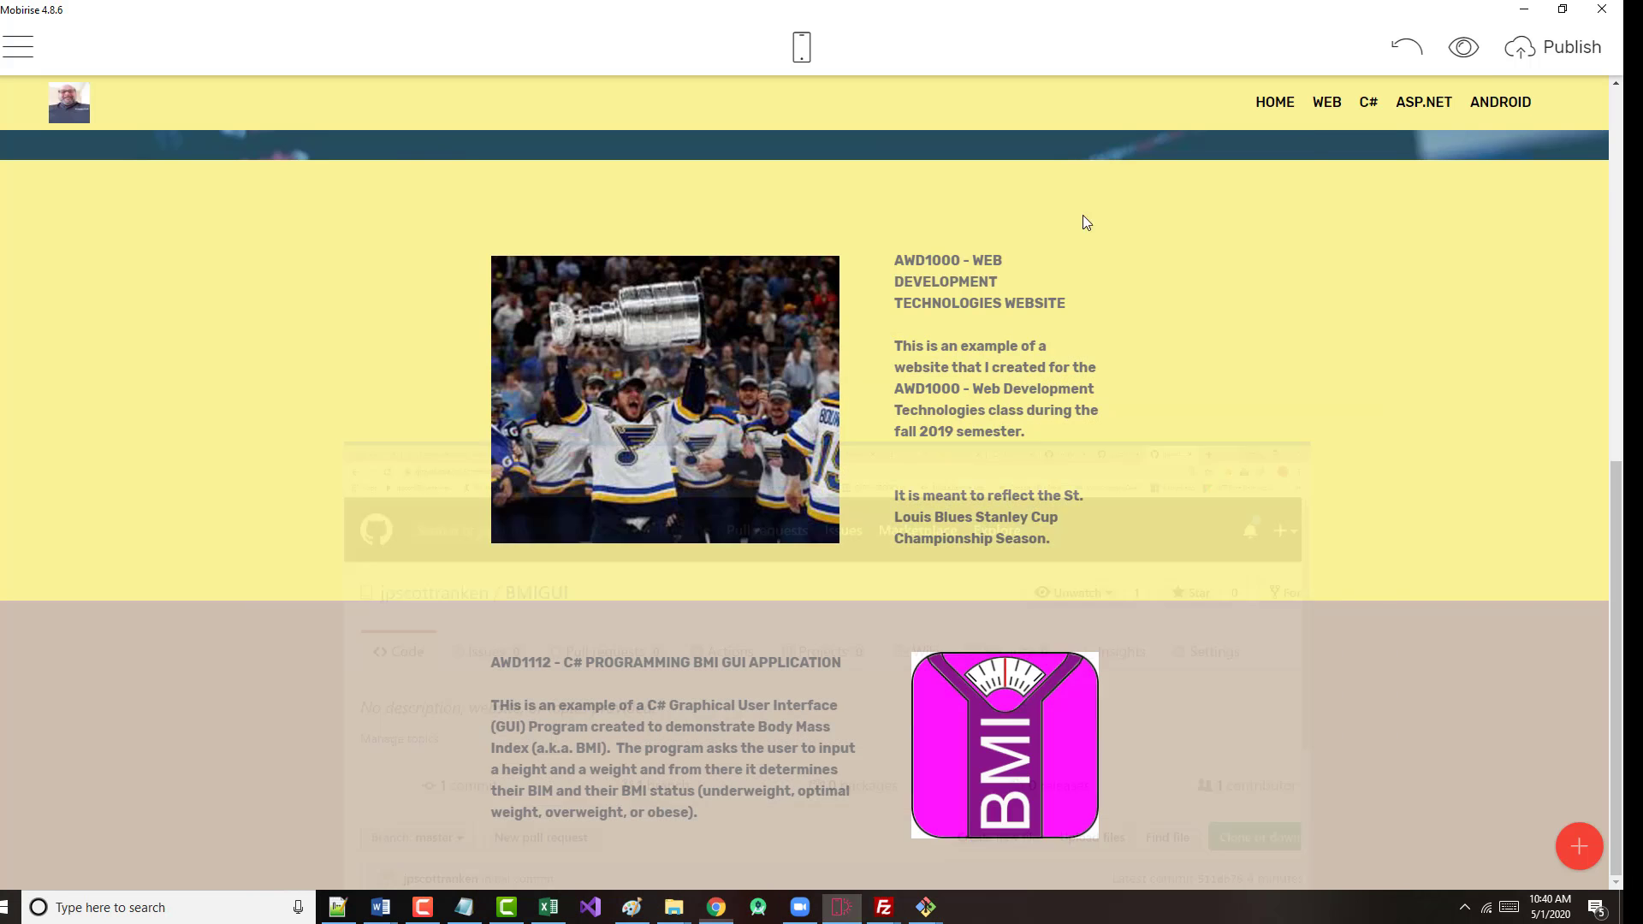
{"action": "left_click", "coordinate": [1524, 13]}
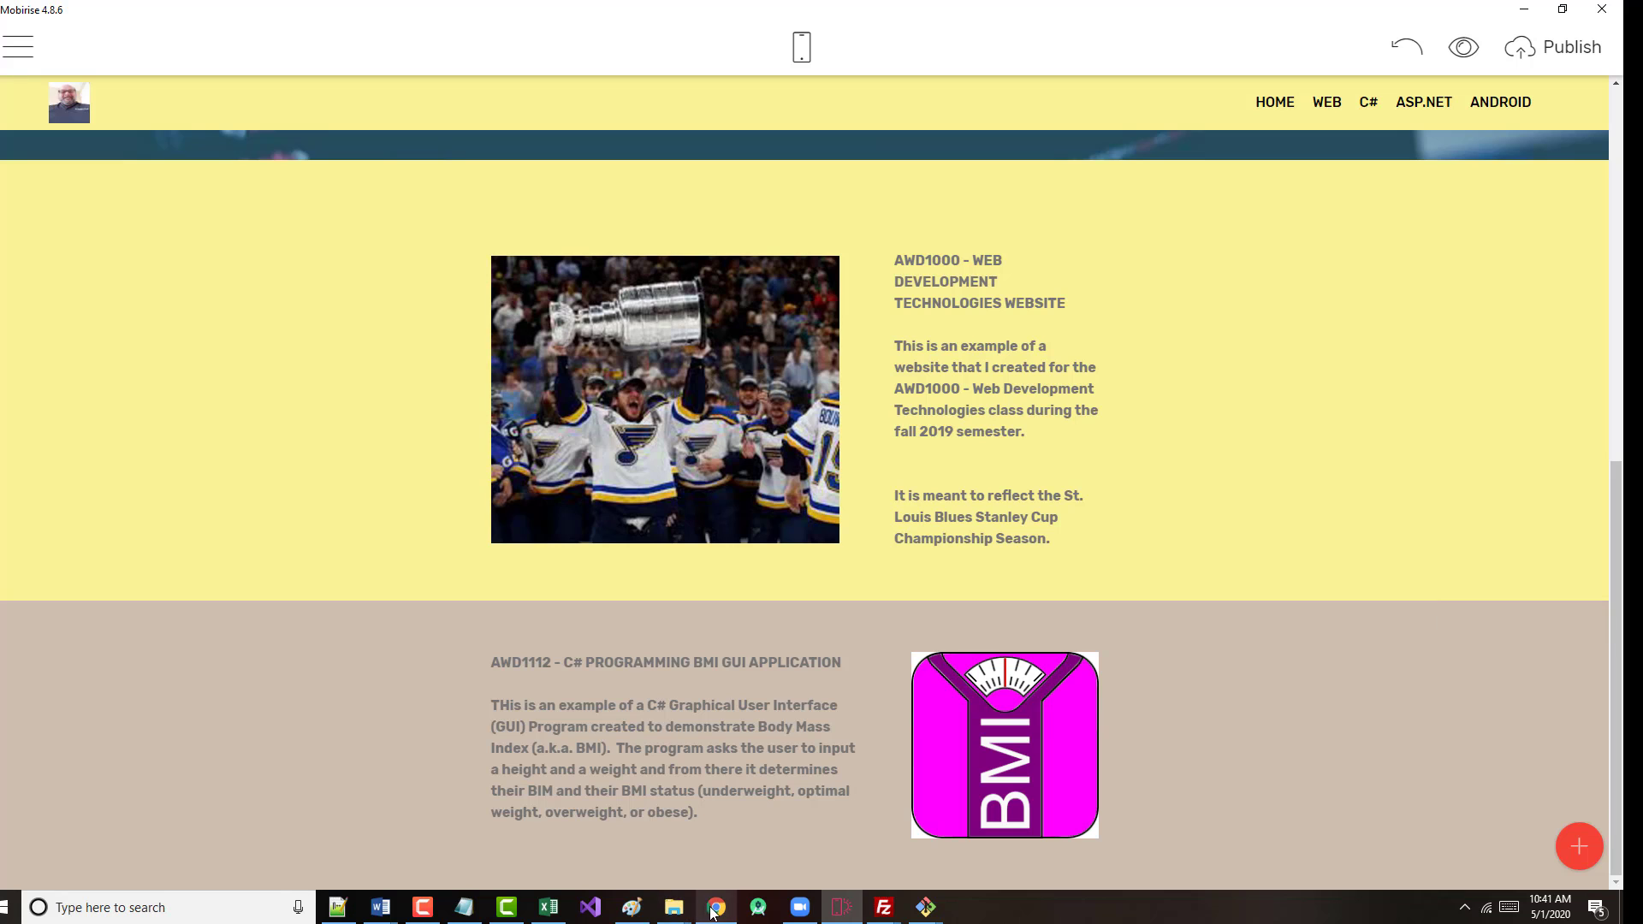
- Switch to File Explorer, open the Desktop's C# folder, and view BMIGui.png in Paint
{"action": "mouse_move", "coordinate": [674, 909]}
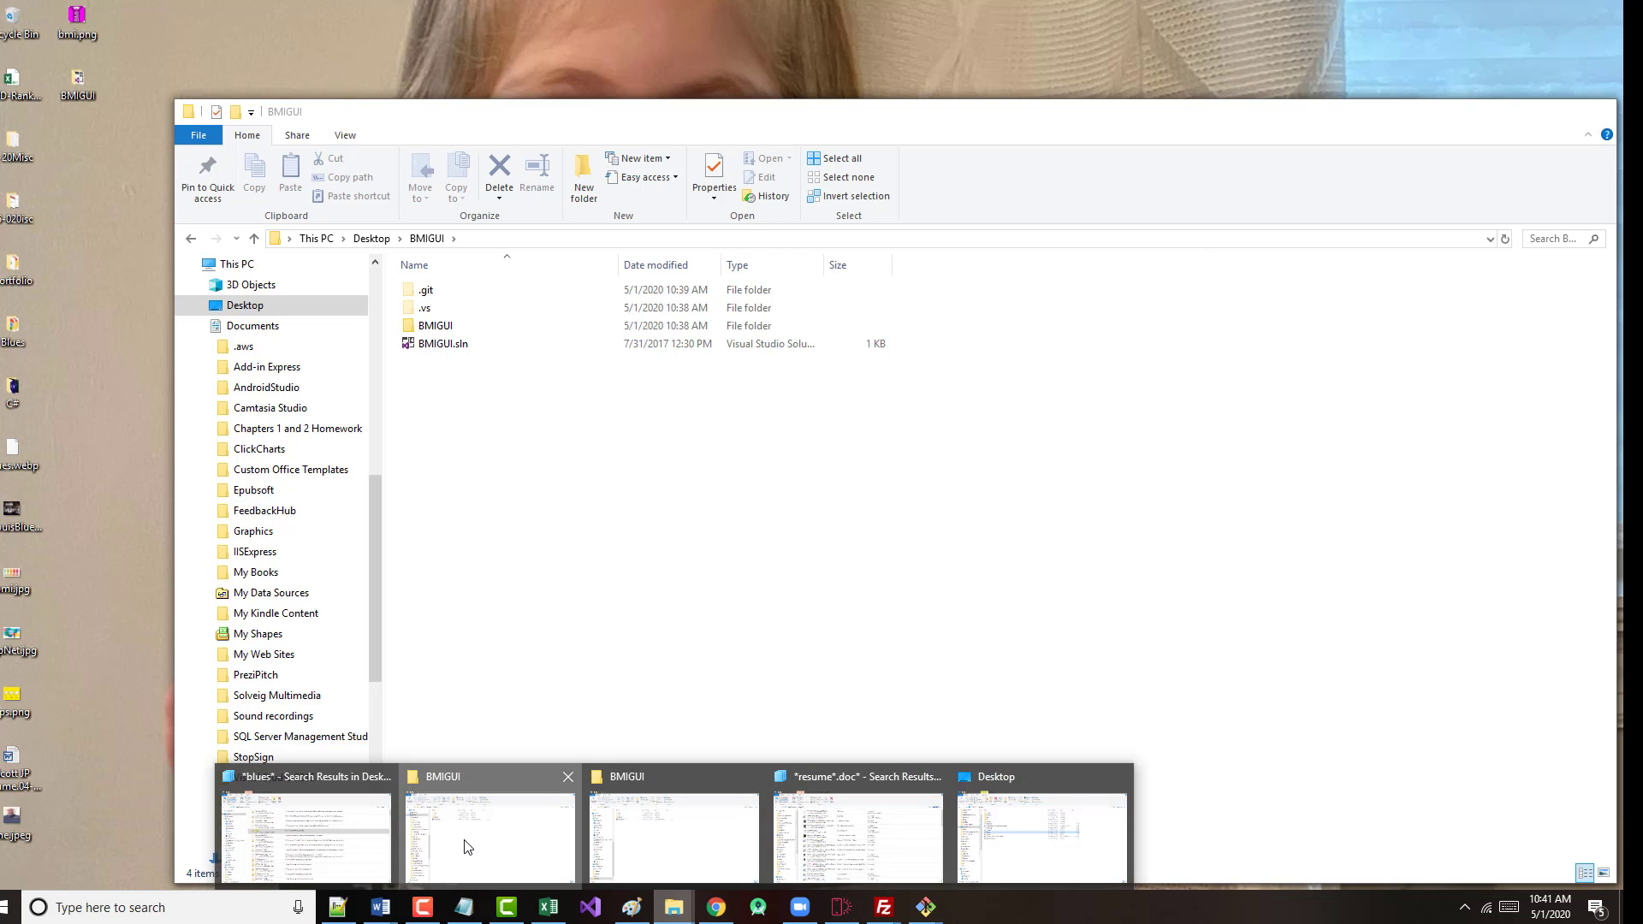
{"action": "left_click", "coordinate": [466, 843]}
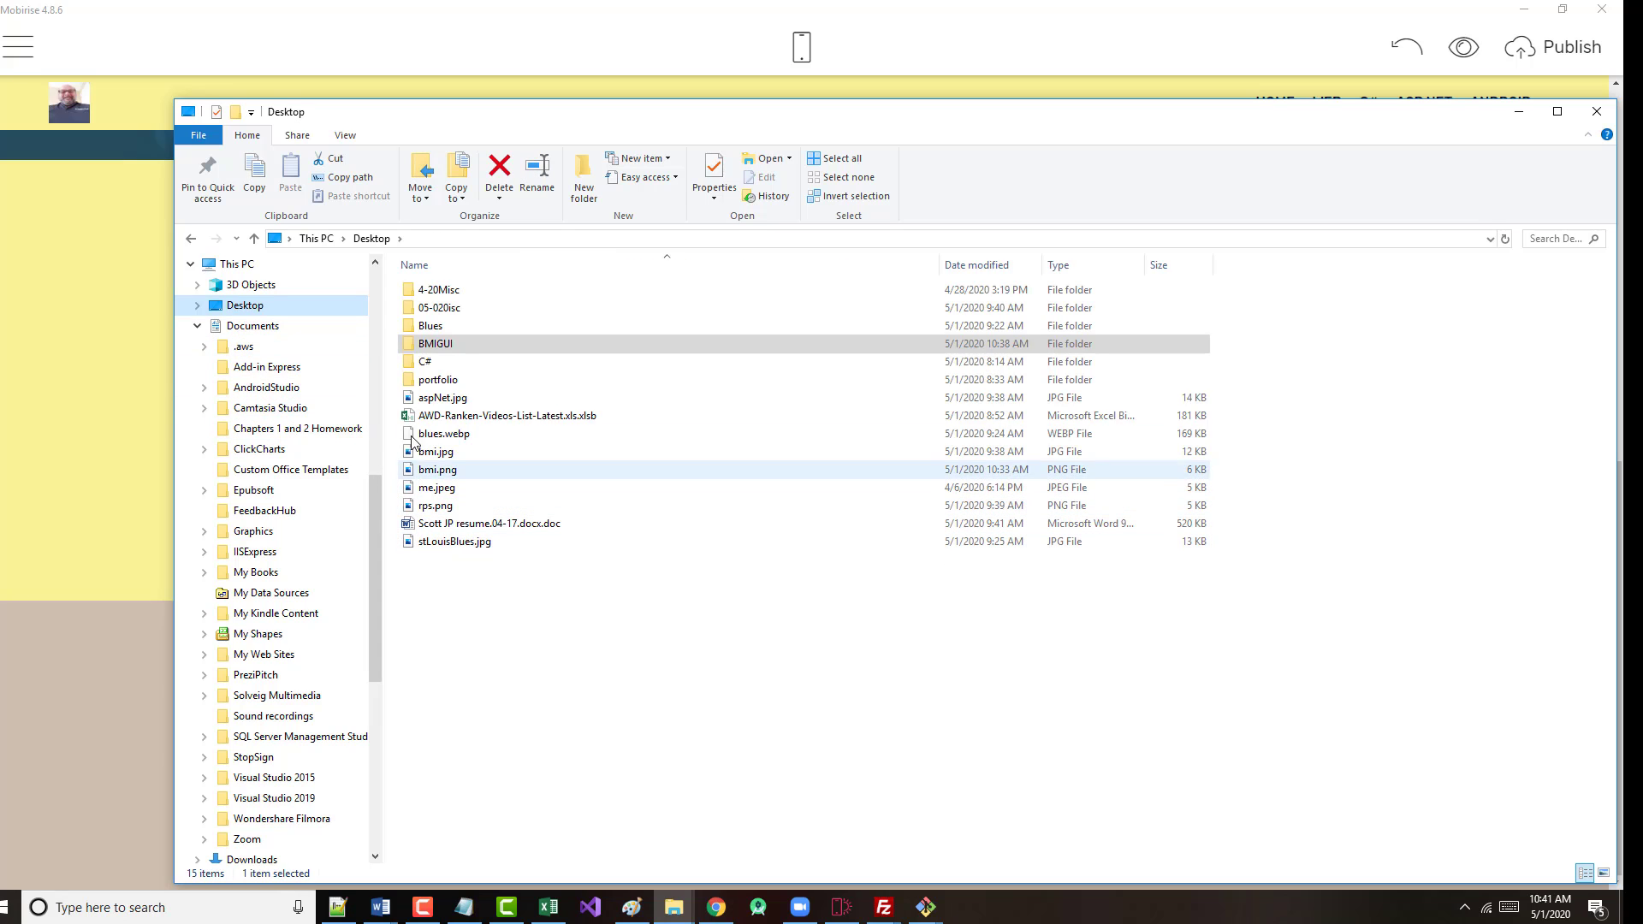
{"action": "left_click", "coordinate": [415, 363]}
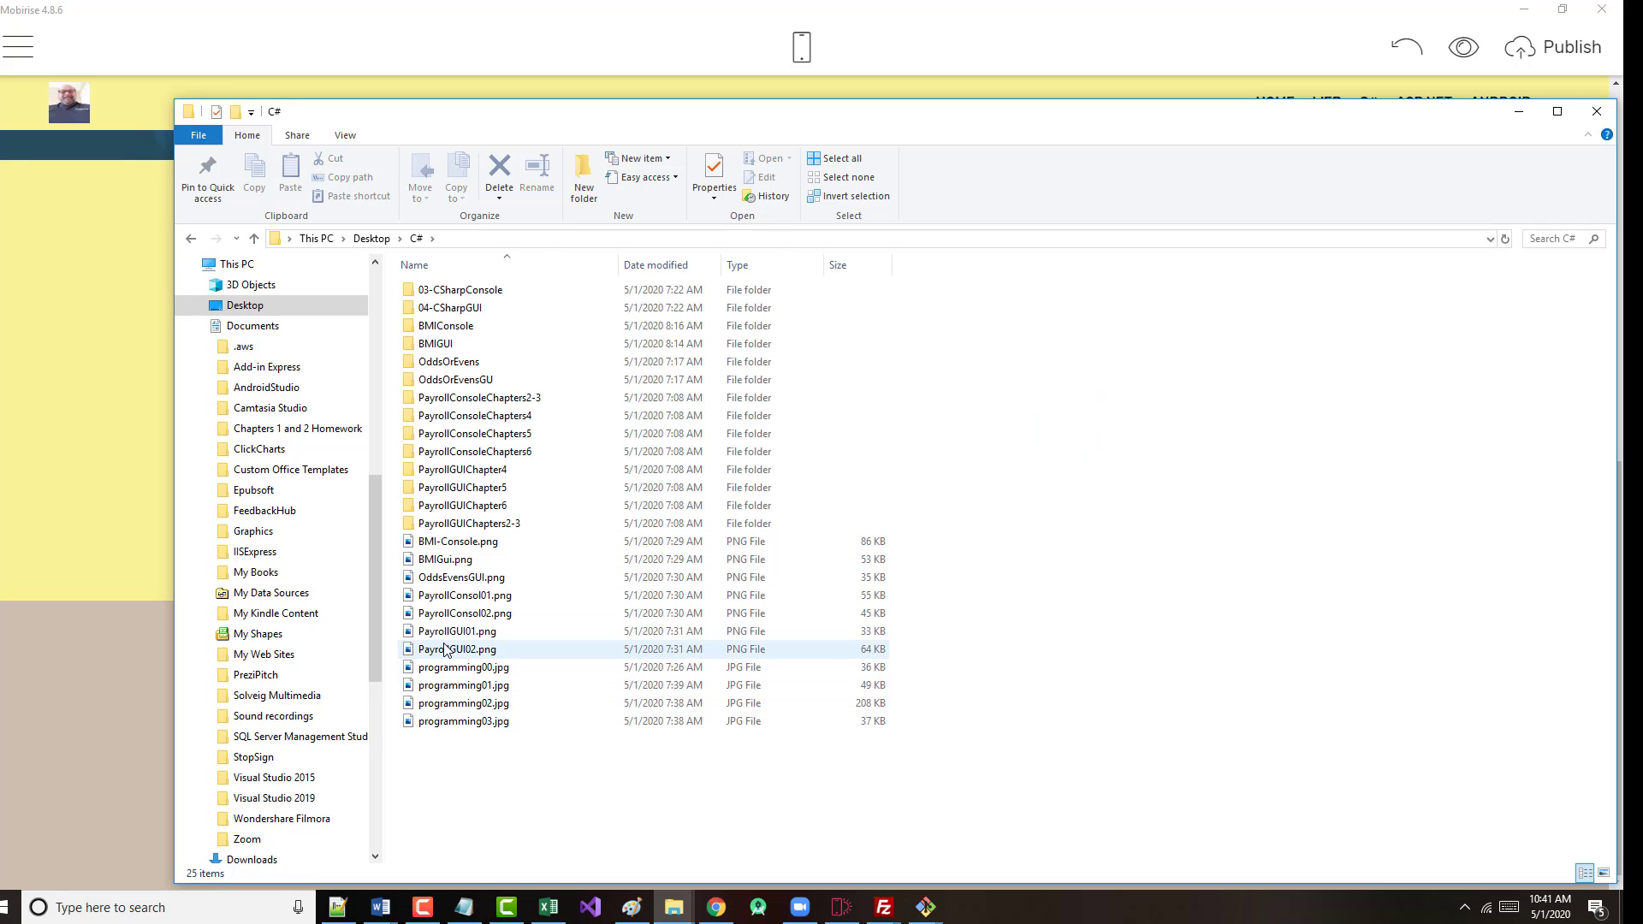
{"action": "right_click", "coordinate": [447, 558]}
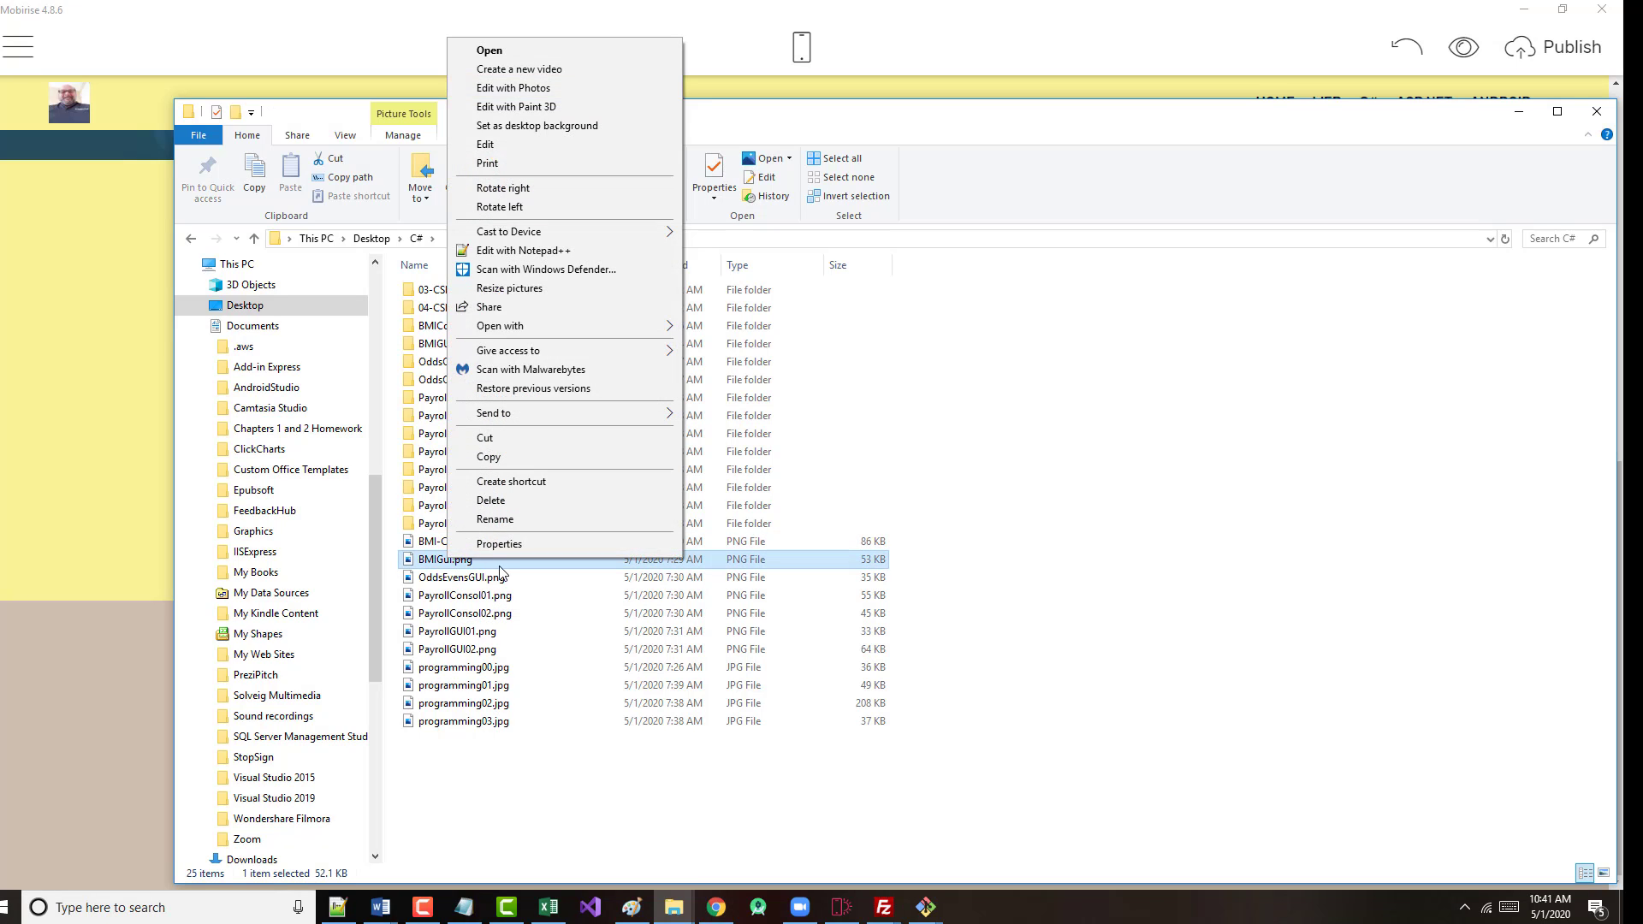
{"action": "mouse_move", "coordinate": [521, 323]}
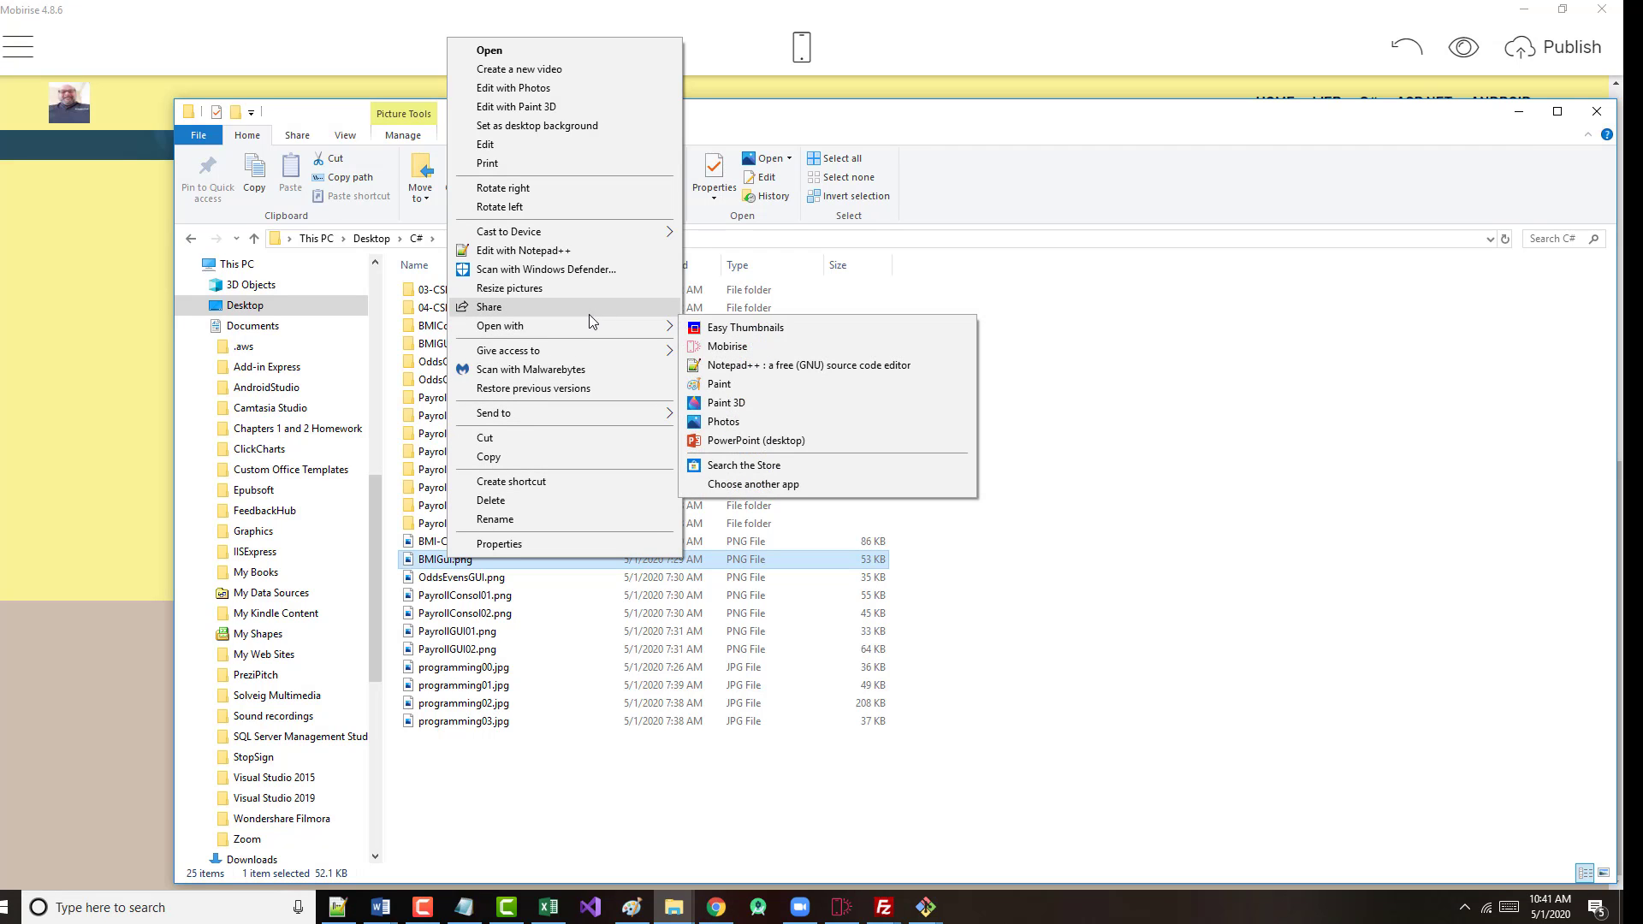
{"action": "left_click", "coordinate": [733, 383]}
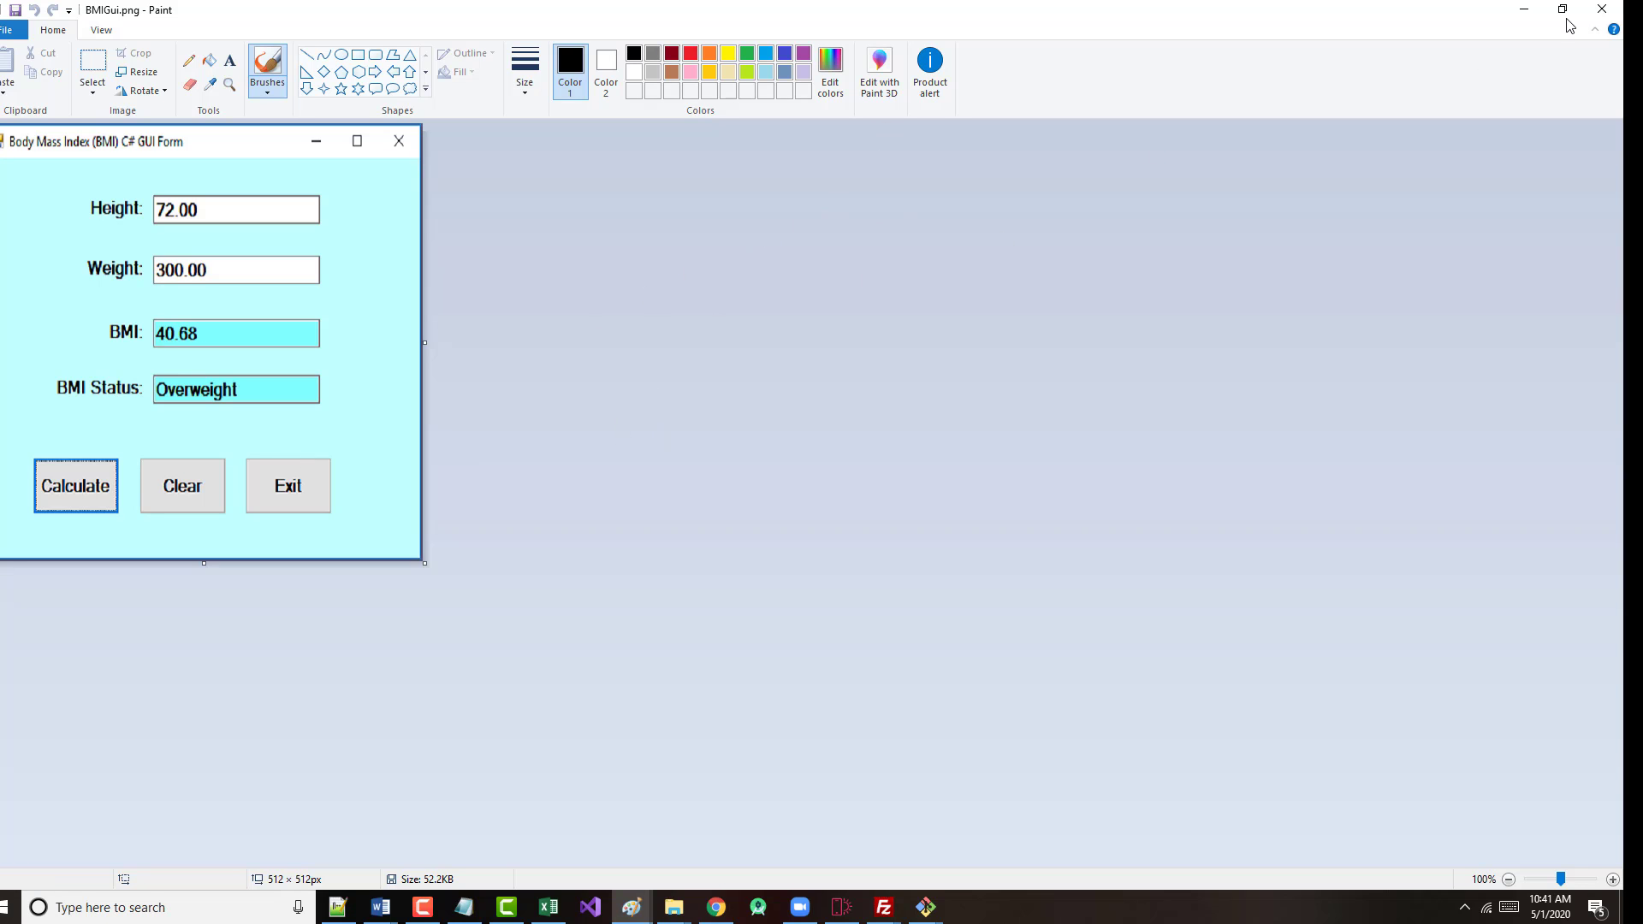
{"action": "left_click", "coordinate": [1522, 9]}
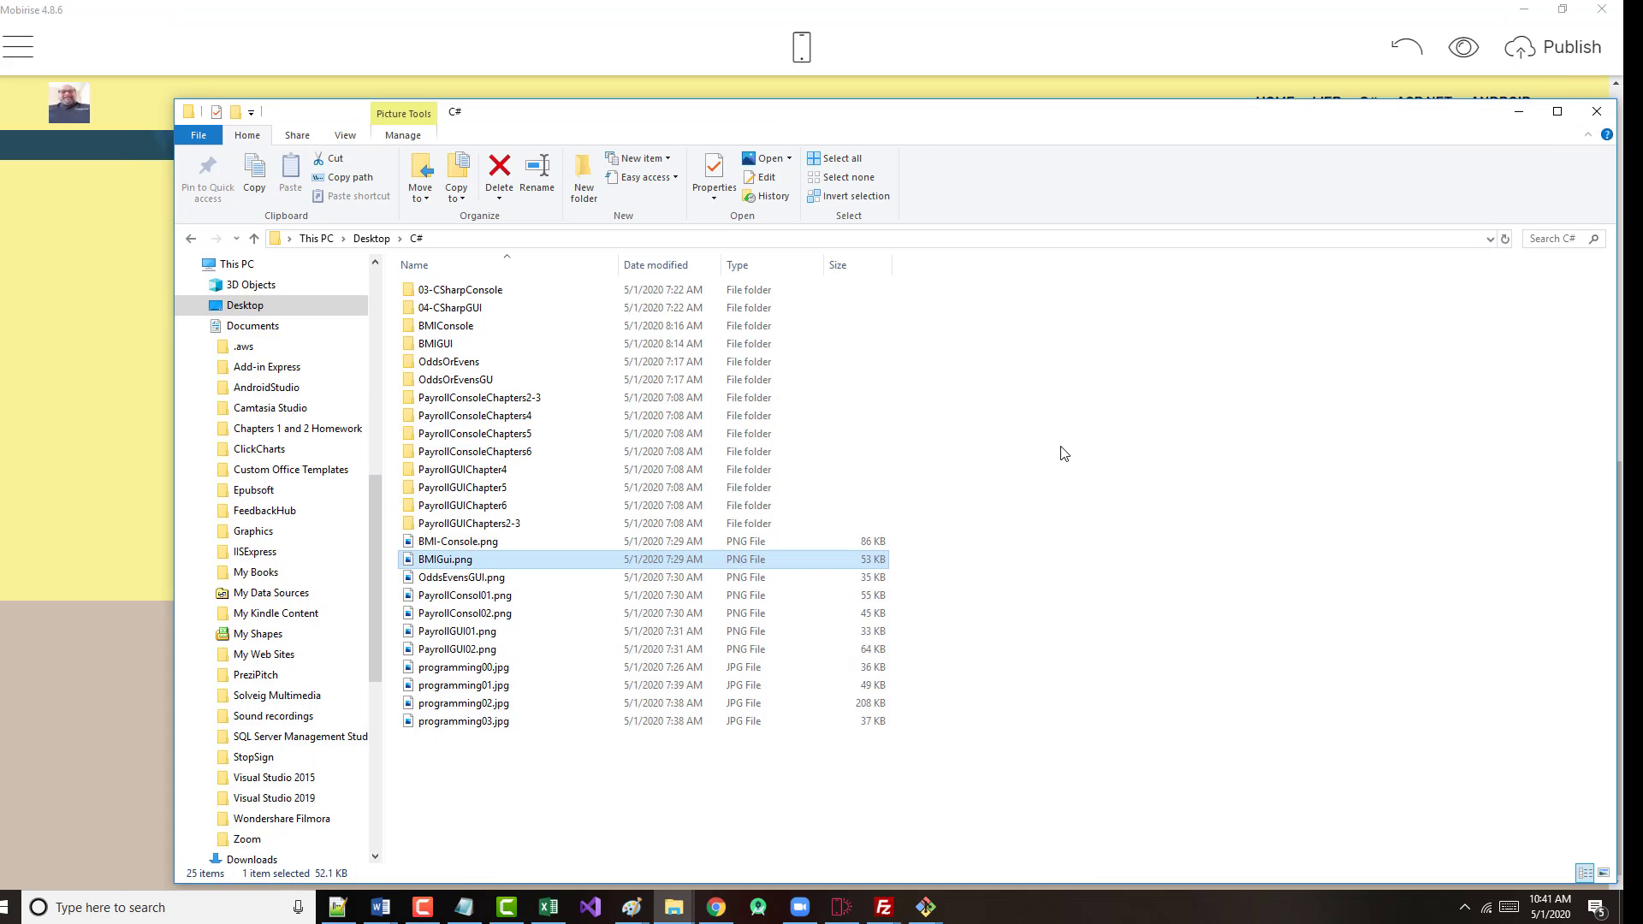
{"action": "left_click", "coordinate": [1518, 111]}
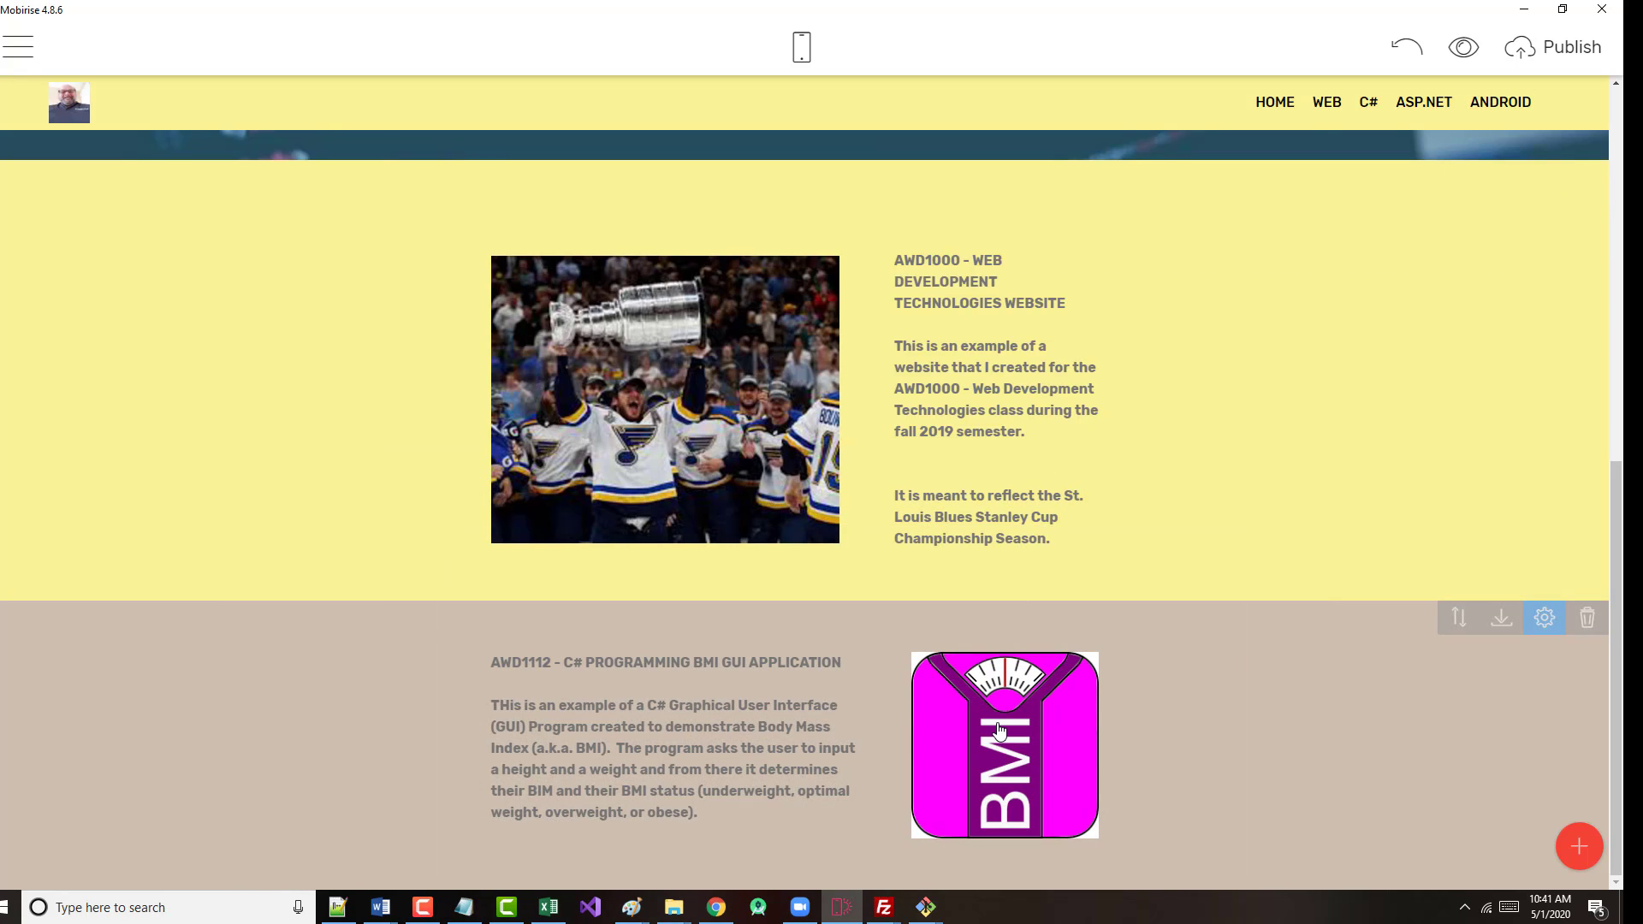
- Replace the BMI section's image with BMIGui.png from the Desktop's C# folder
{"action": "left_click", "coordinate": [1091, 714]}
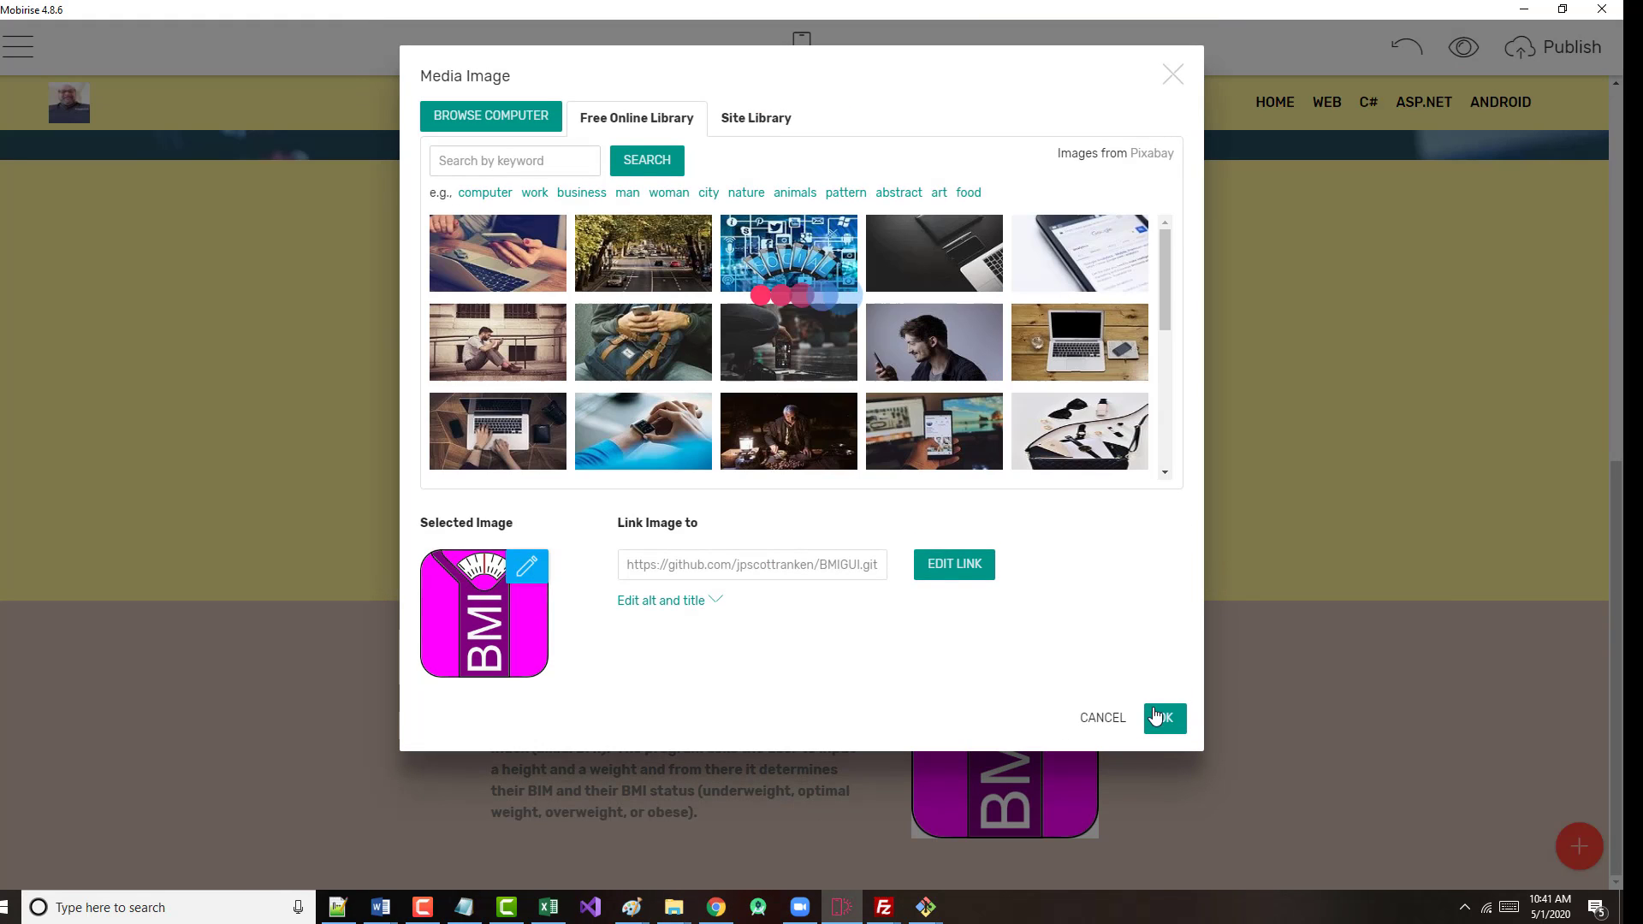
{"action": "left_click", "coordinate": [489, 606]}
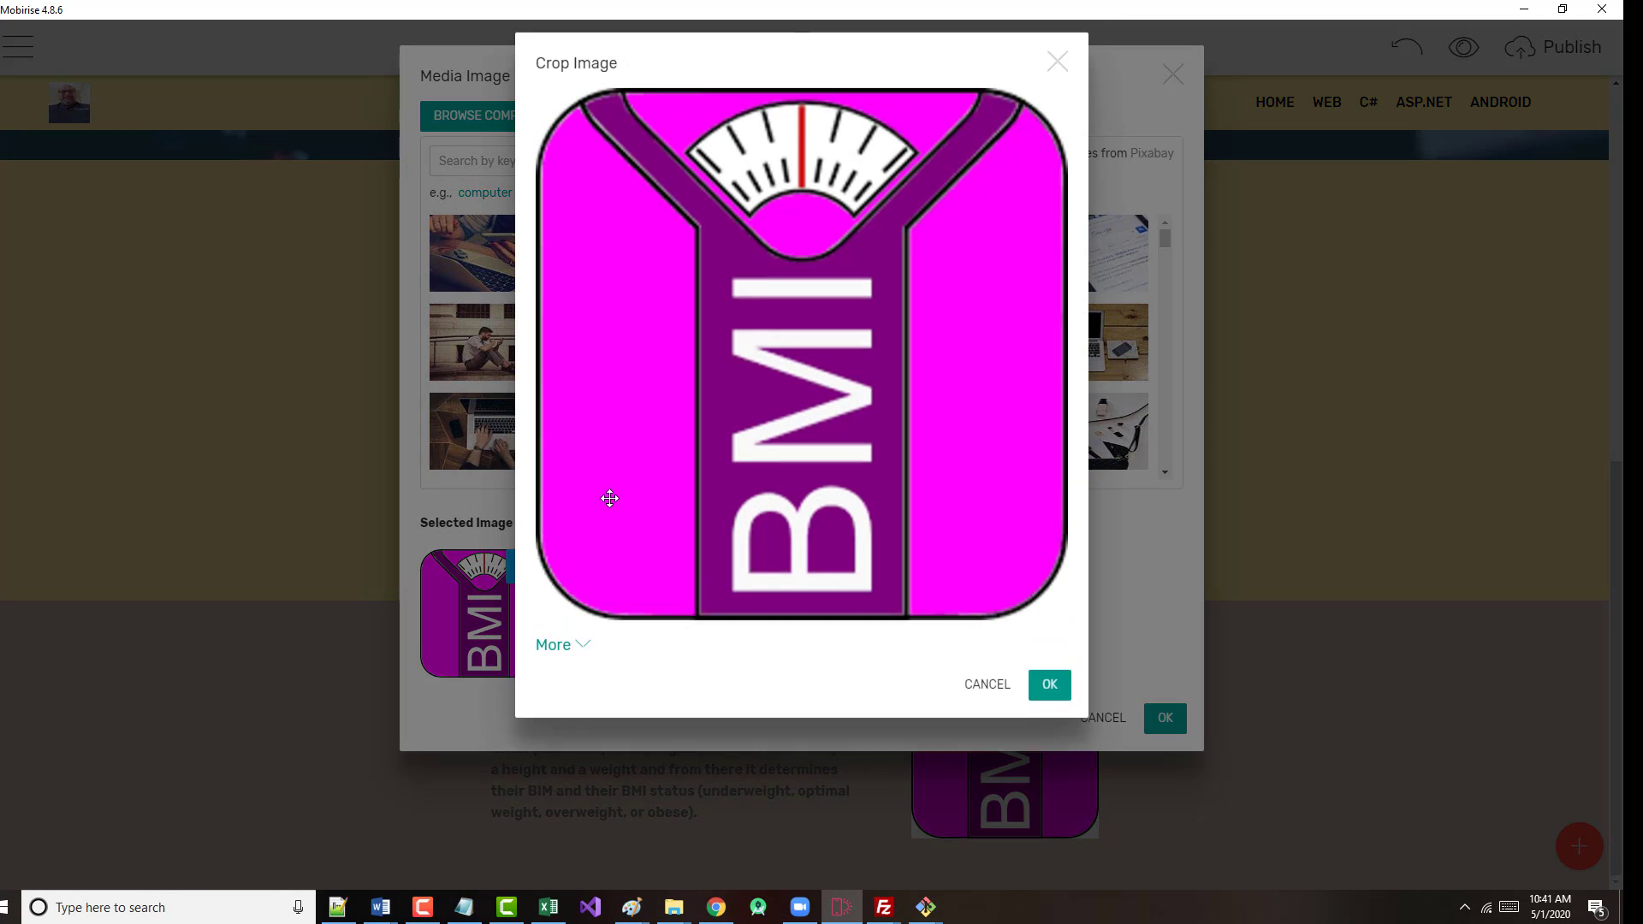
{"action": "left_click", "coordinate": [1049, 697]}
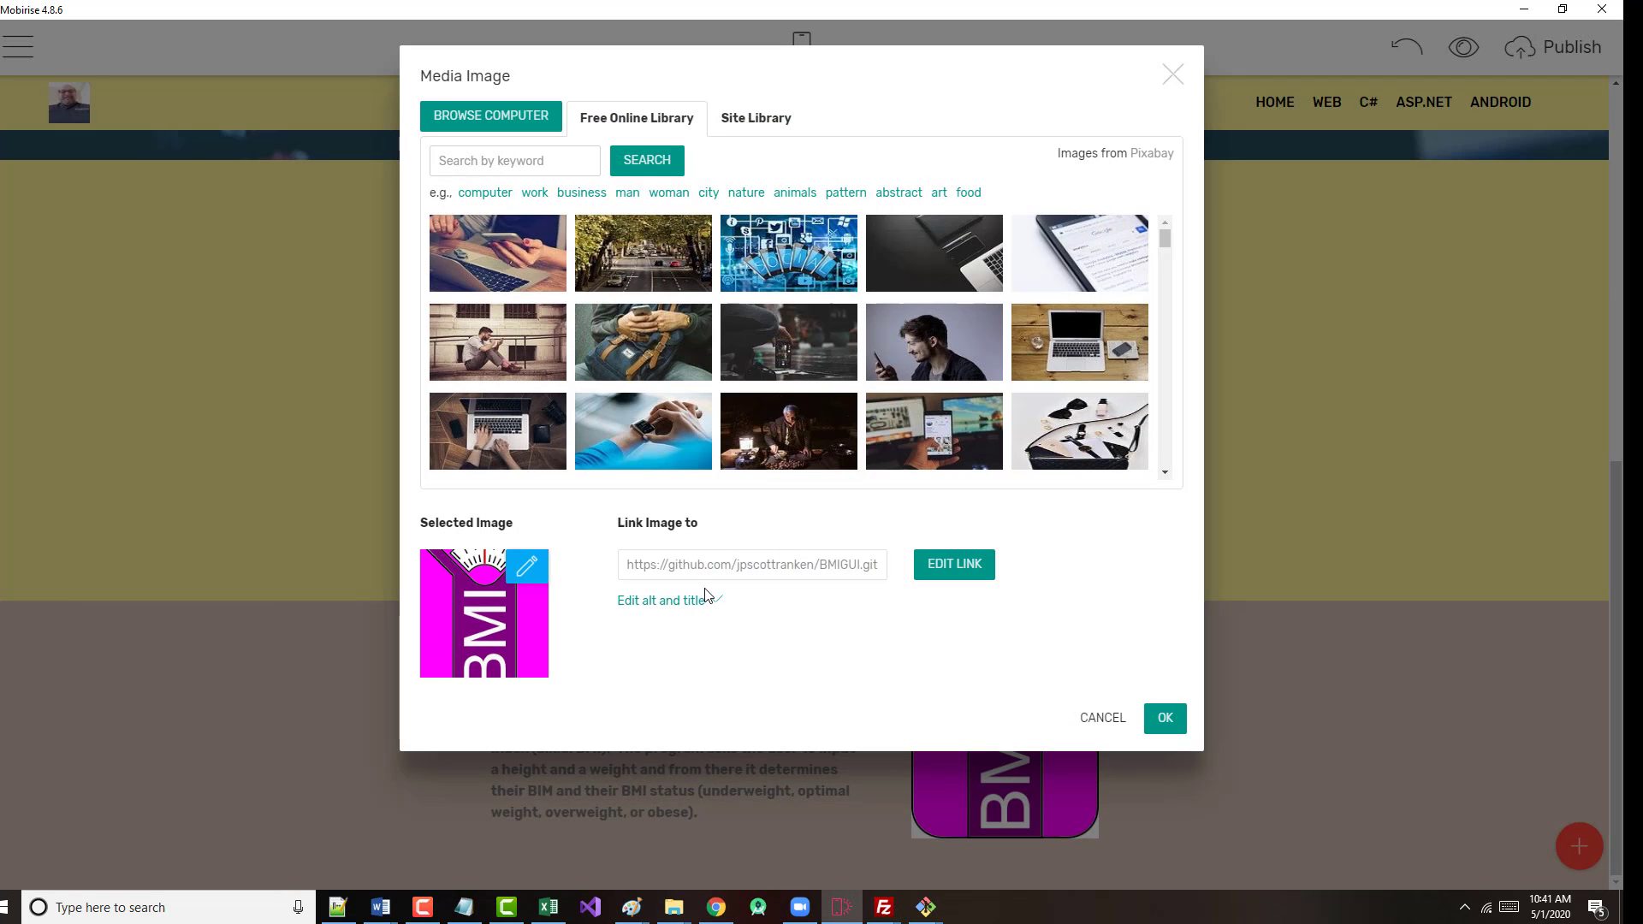
{"action": "left_click", "coordinate": [496, 120]}
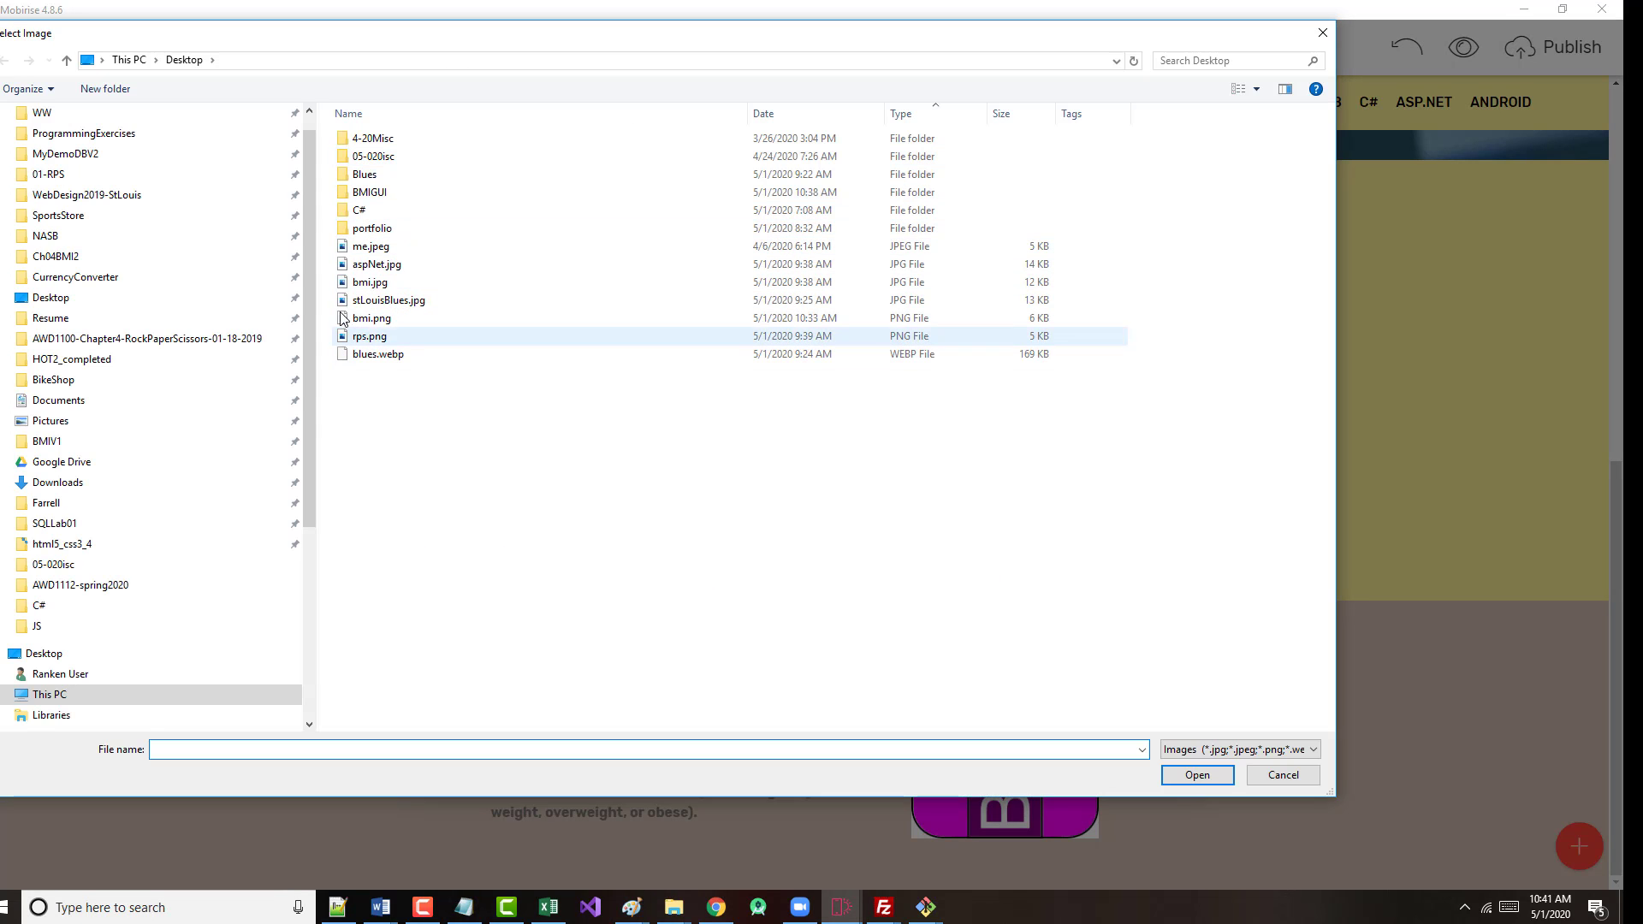
{"action": "double_click", "coordinate": [338, 210]}
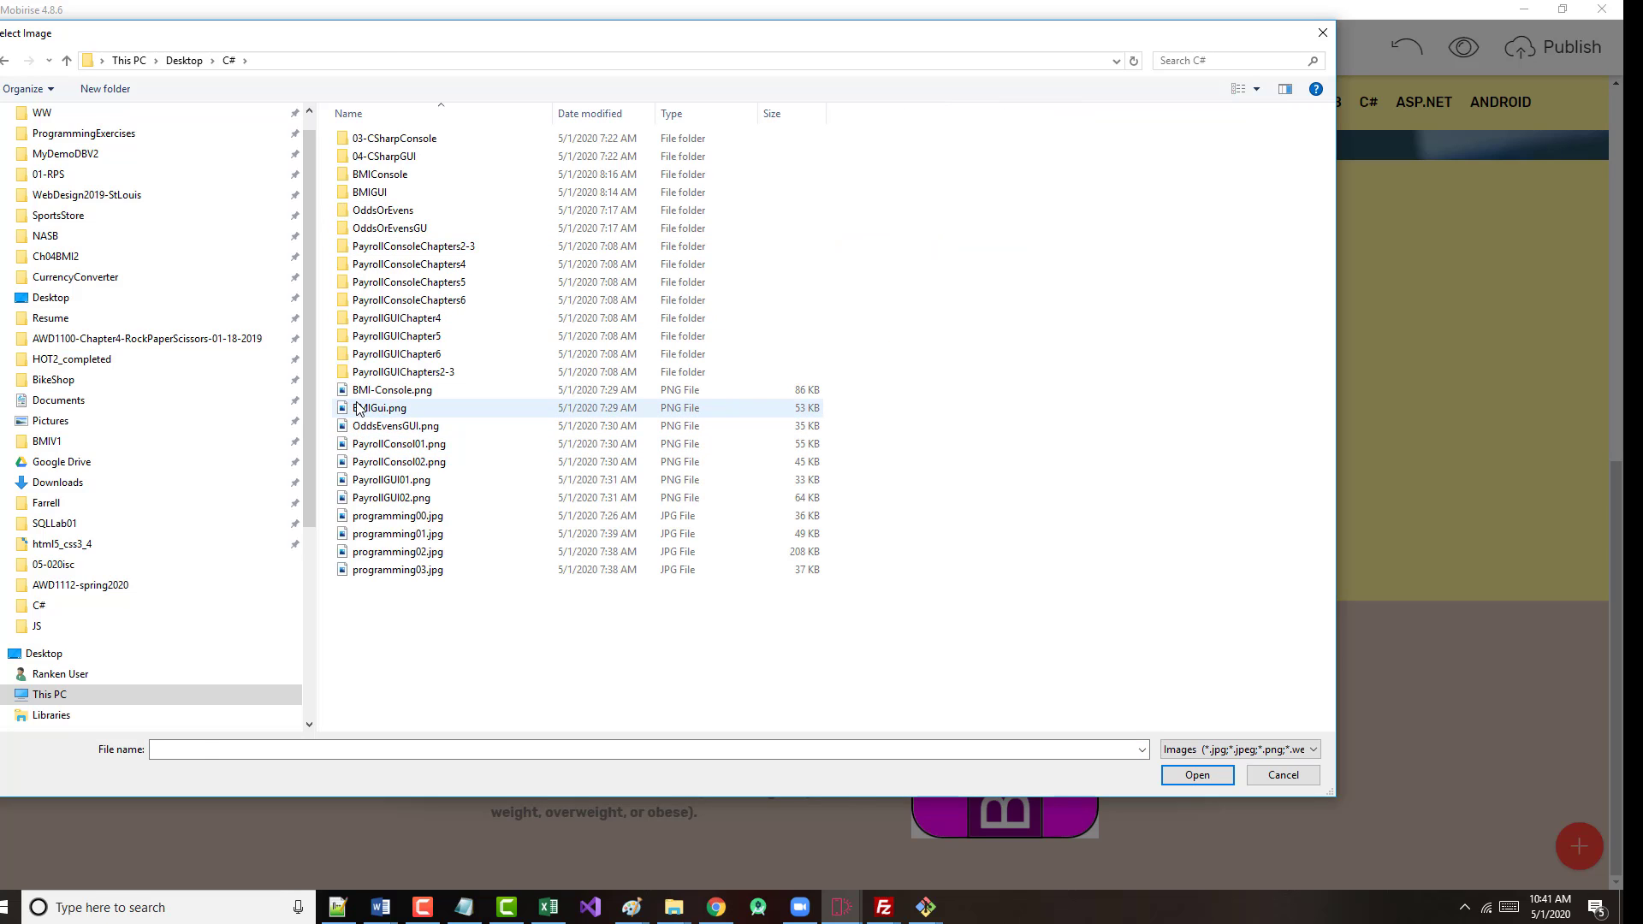
{"action": "double_click", "coordinate": [369, 408]}
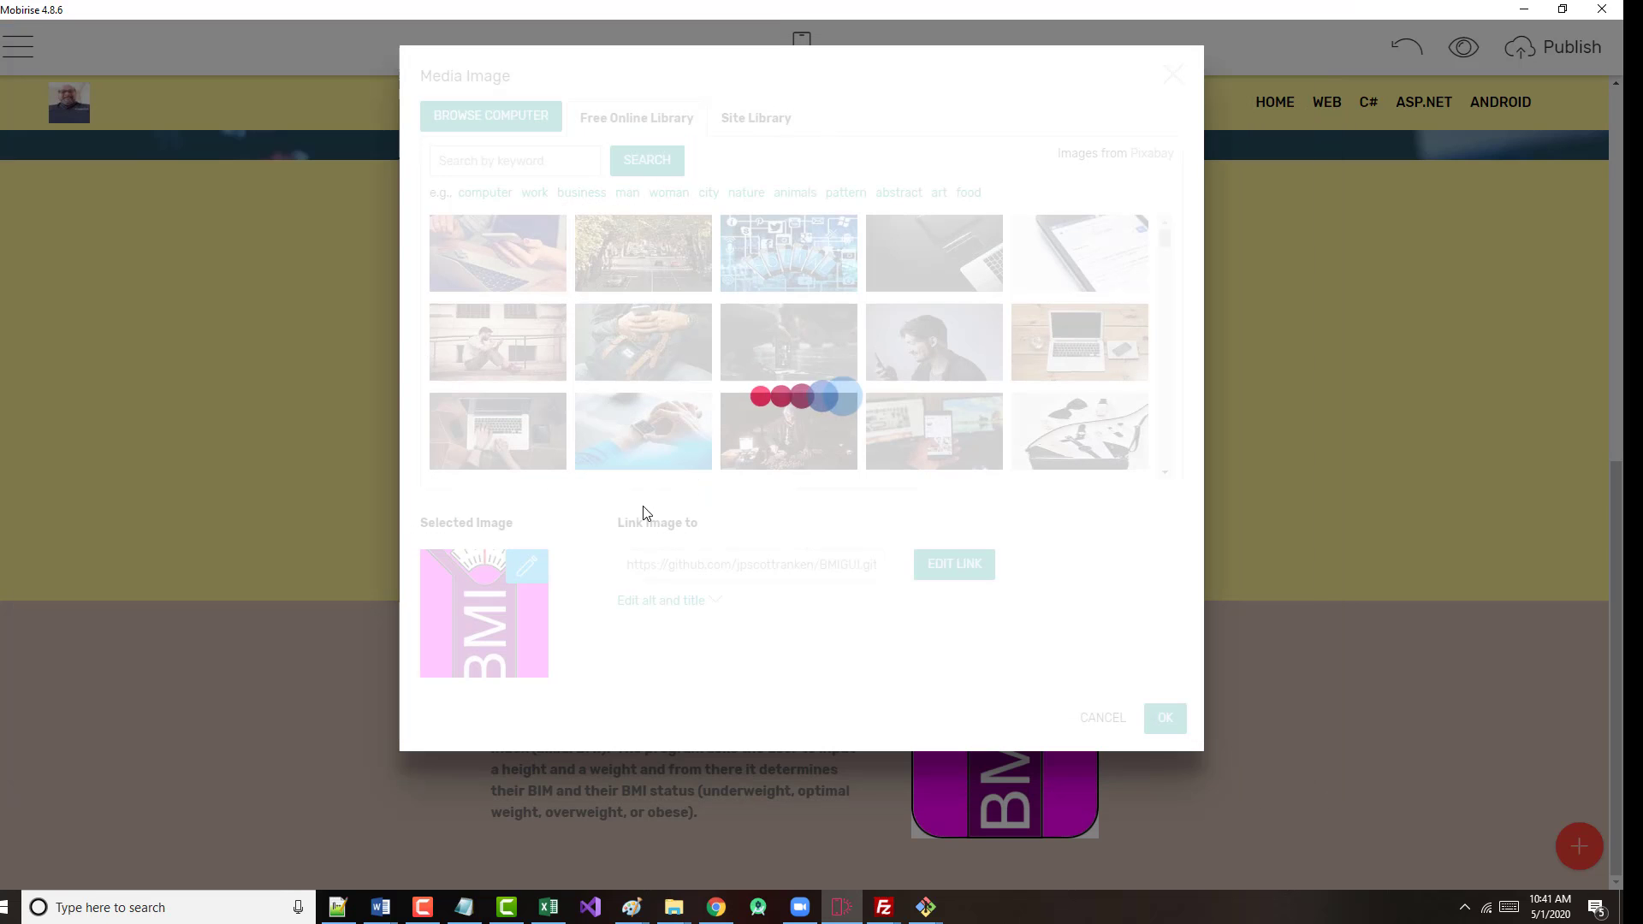
{"action": "left_click", "coordinate": [1163, 719]}
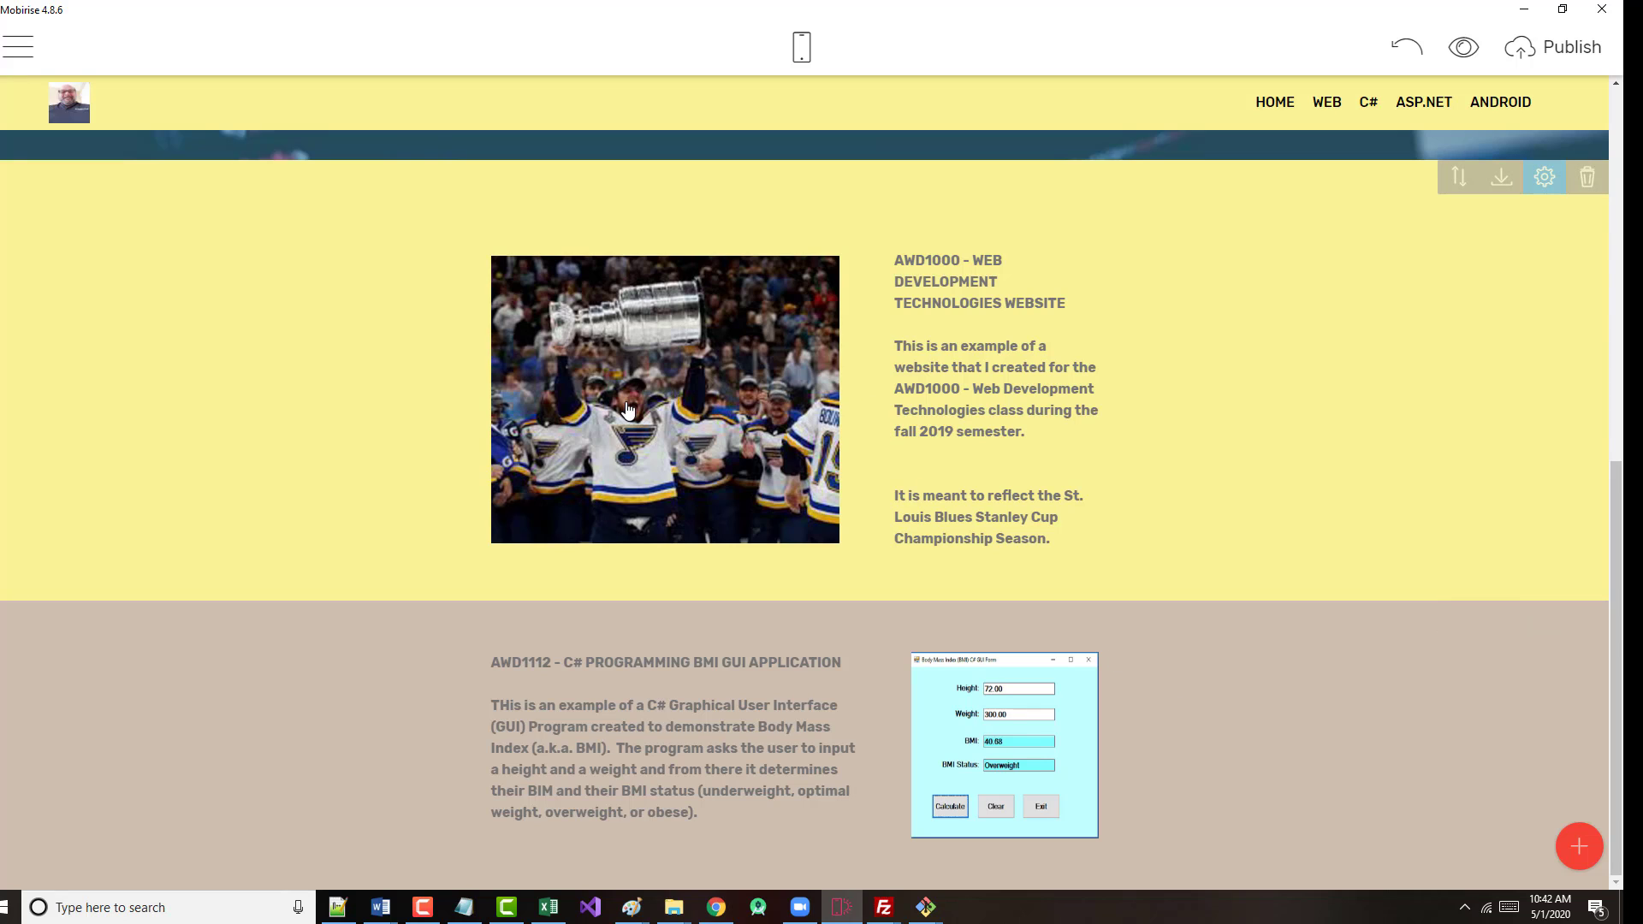
- Add a block with an image beside a text paragraph below the BMI section
{"action": "left_click", "coordinate": [1579, 847]}
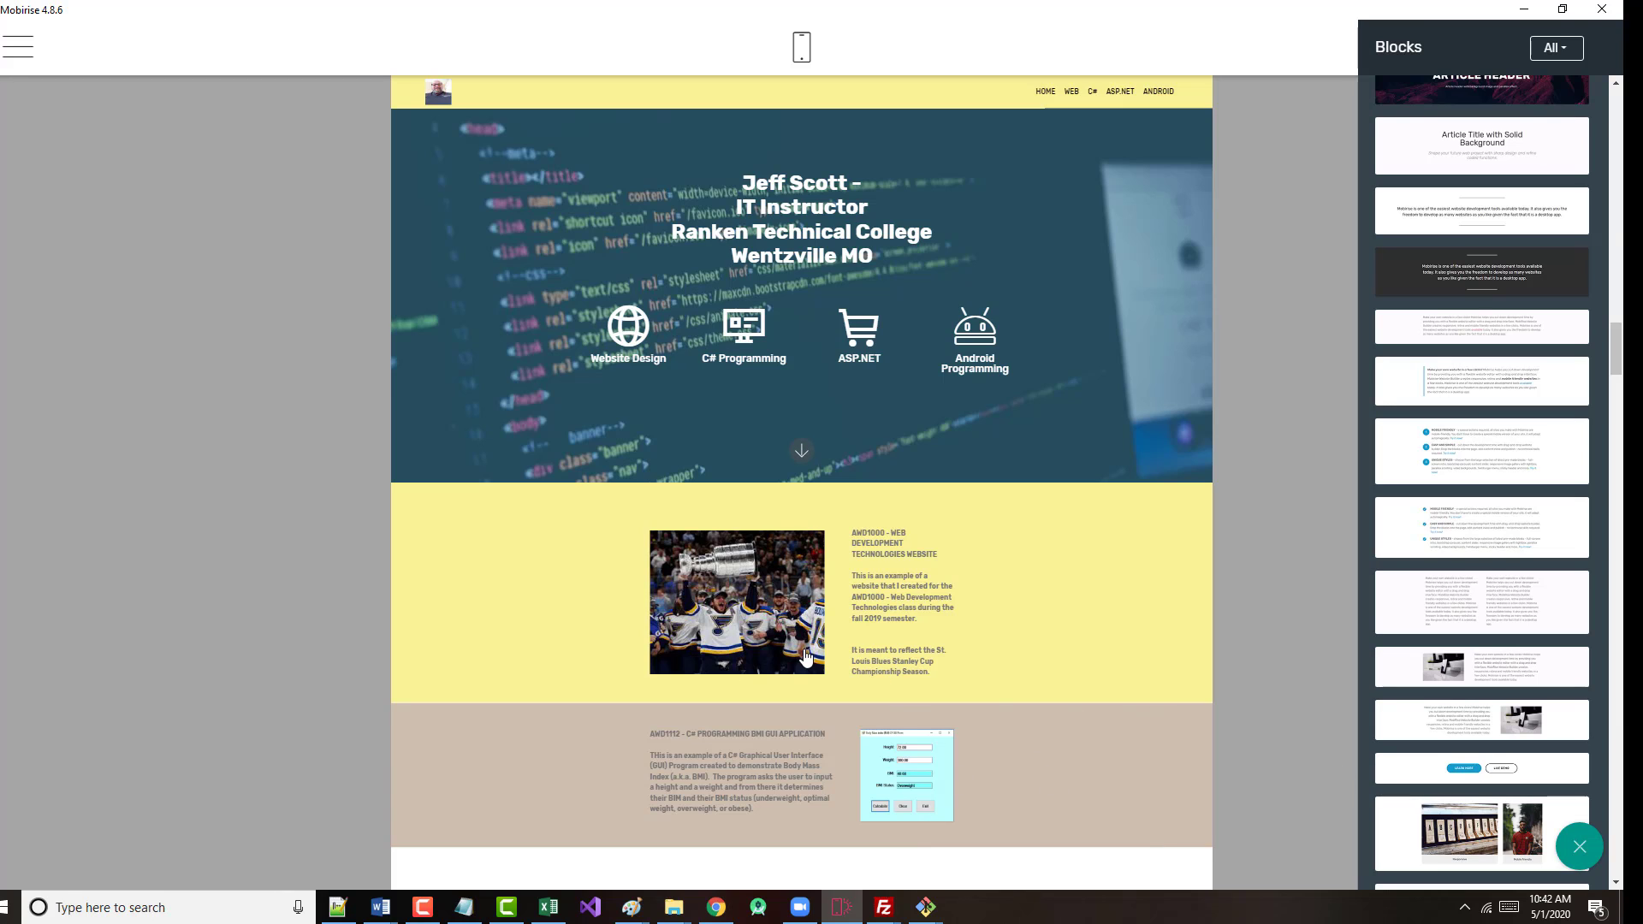
{"action": "left_click_drag", "start_coordinate": [1443, 674], "coordinate": [990, 877]}
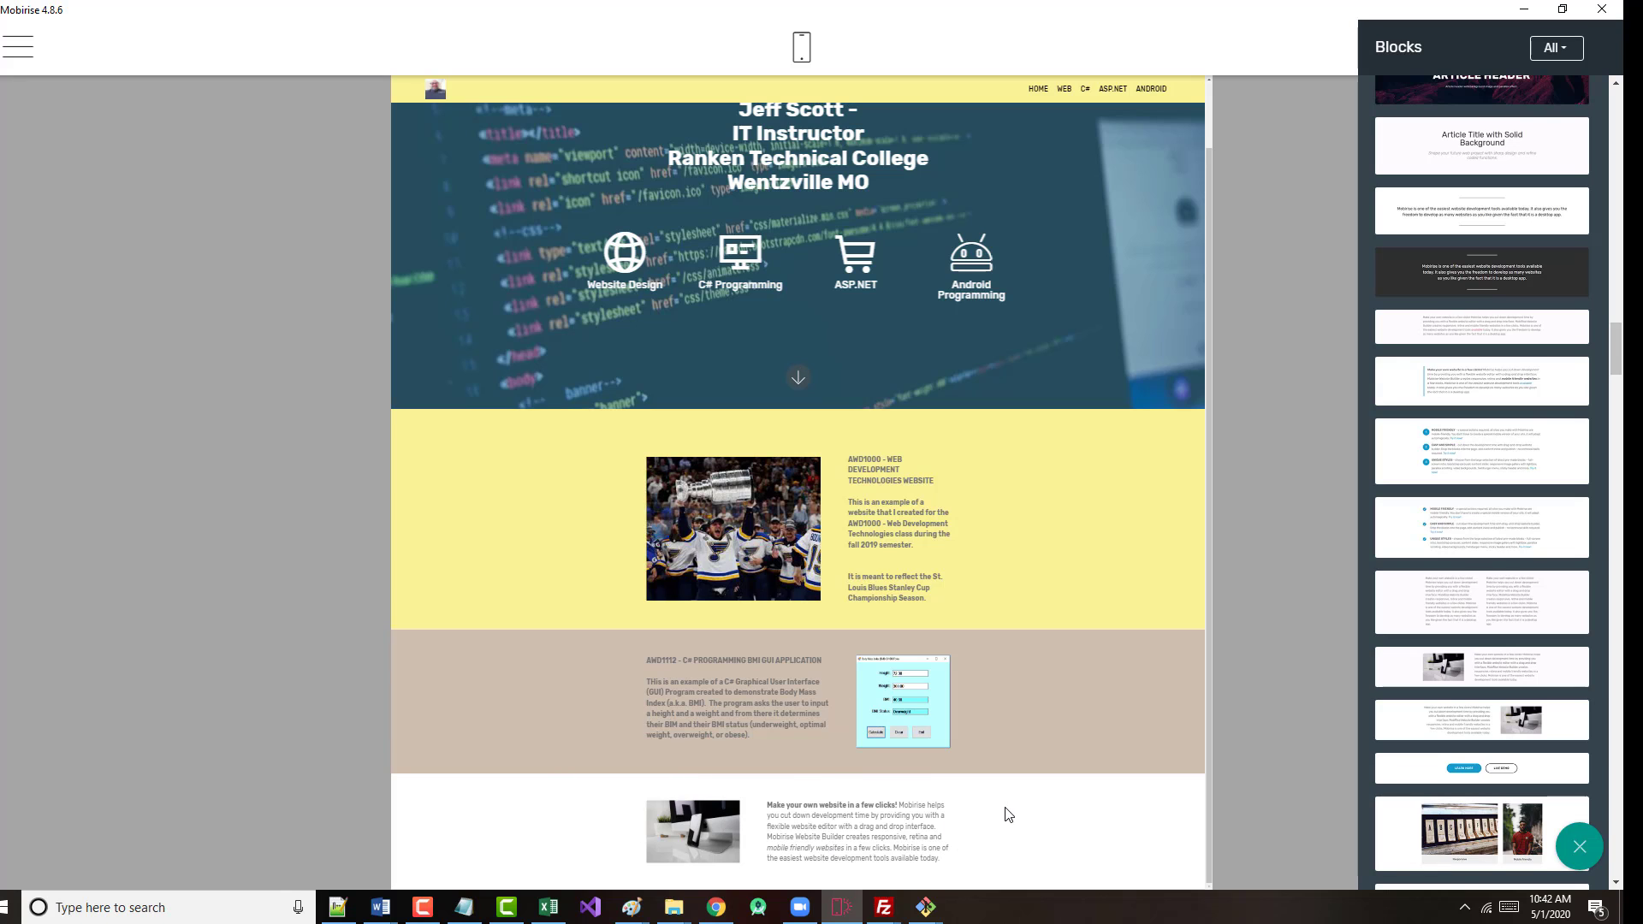
{"action": "left_click", "coordinate": [1066, 828]}
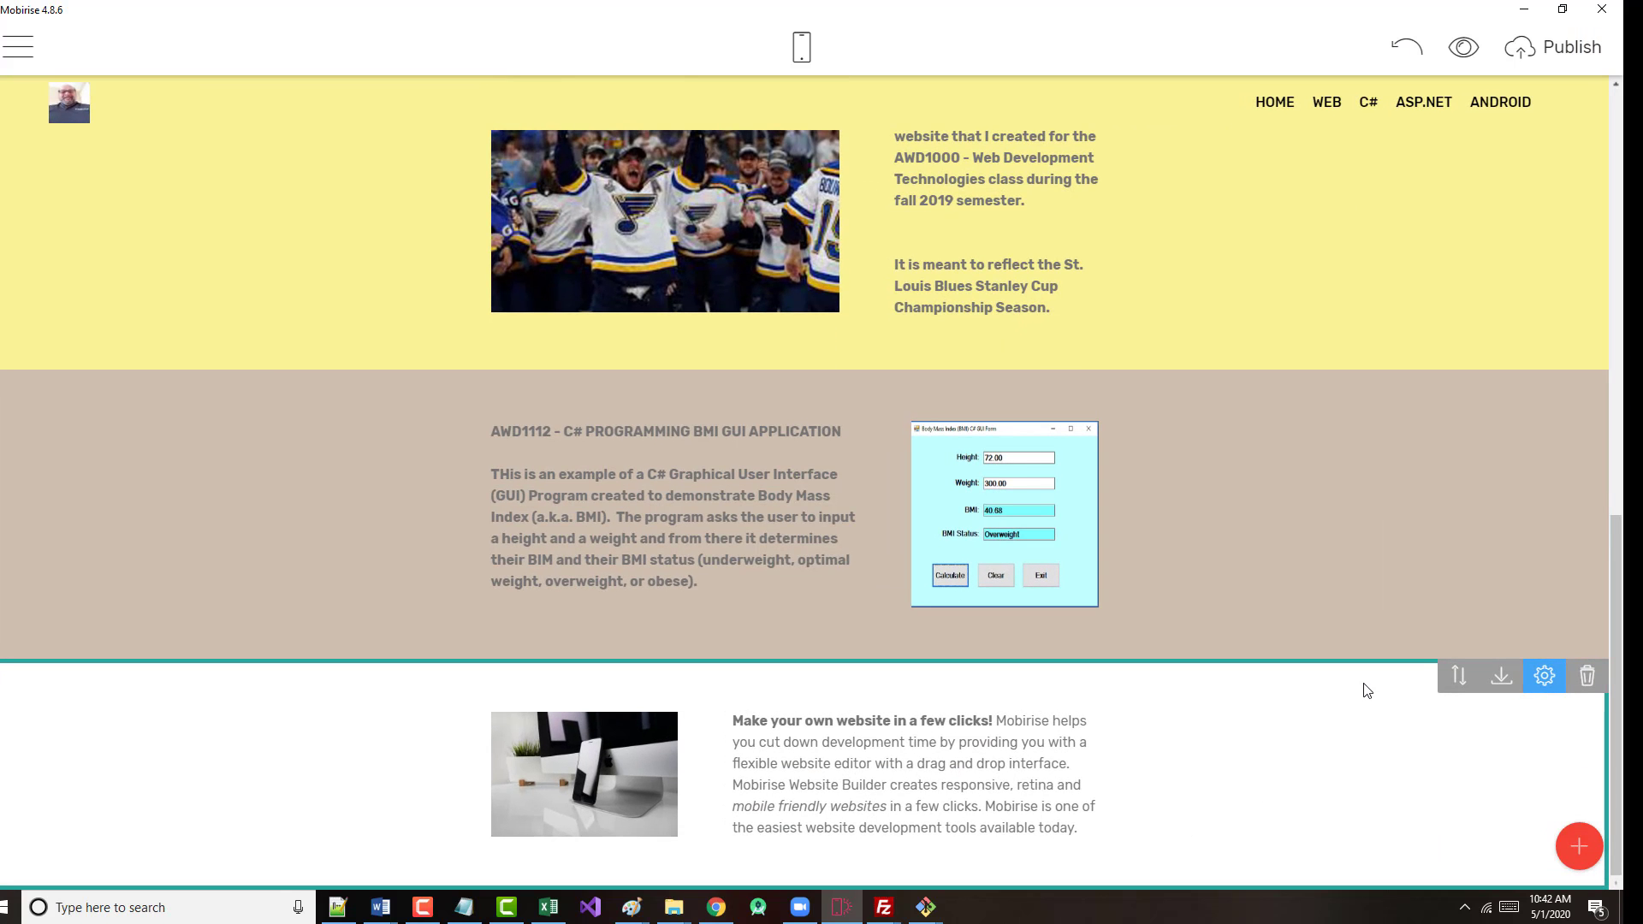
- Set the new block's background to the same pale yellow as the AWD1000 section
{"action": "left_click", "coordinate": [1544, 676]}
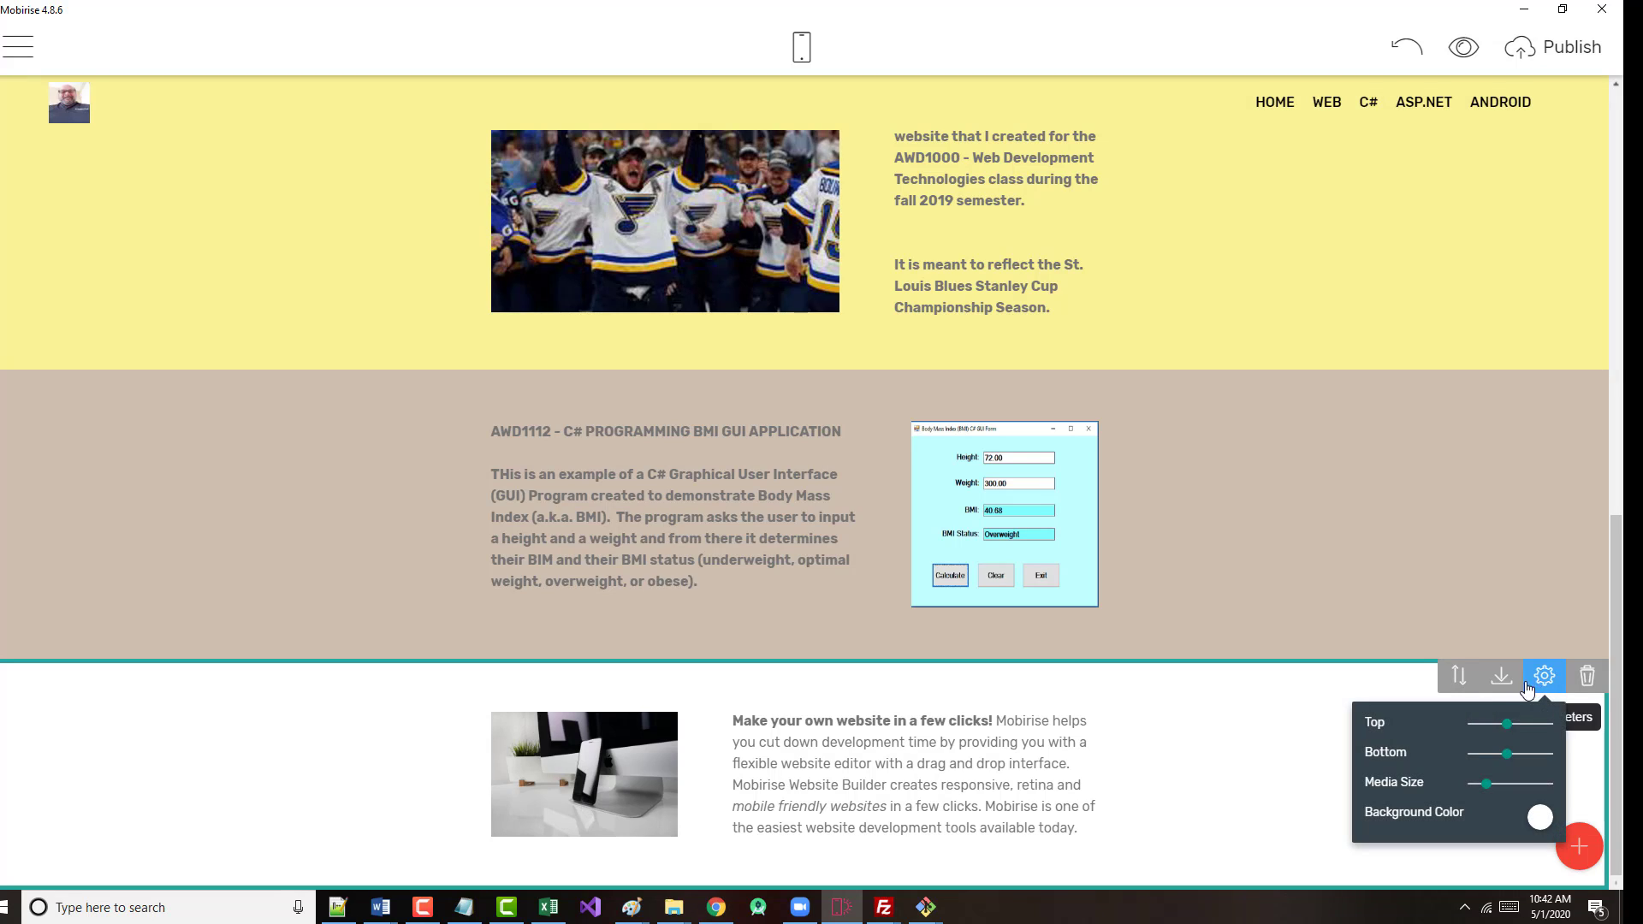
{"action": "left_click", "coordinate": [1540, 817]}
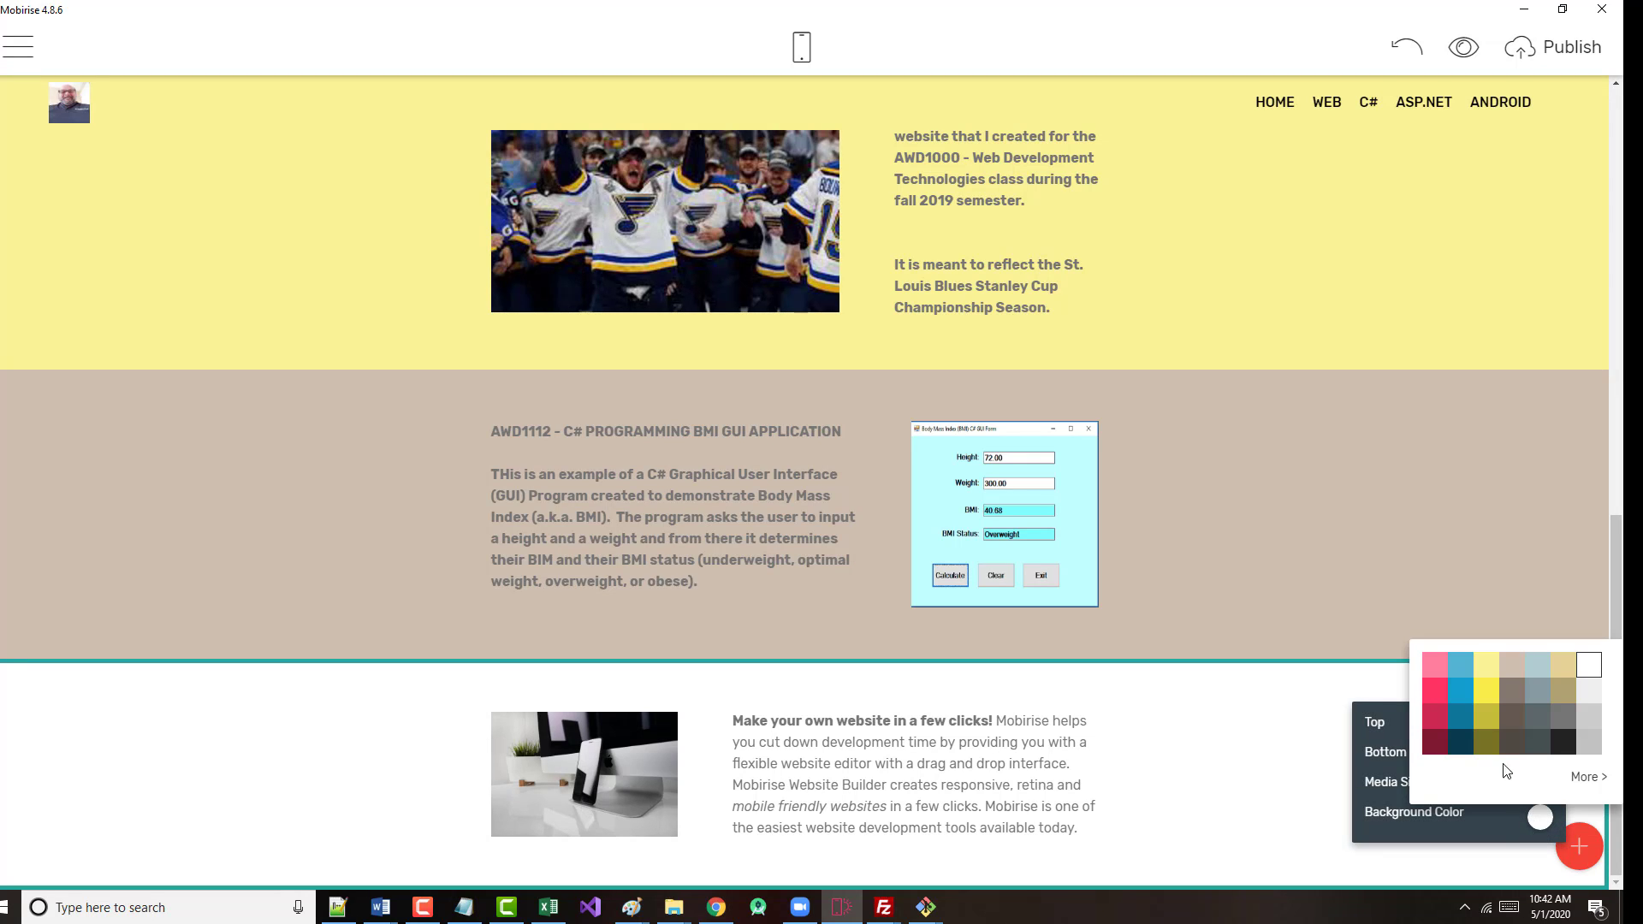
{"action": "left_click", "coordinate": [1486, 667]}
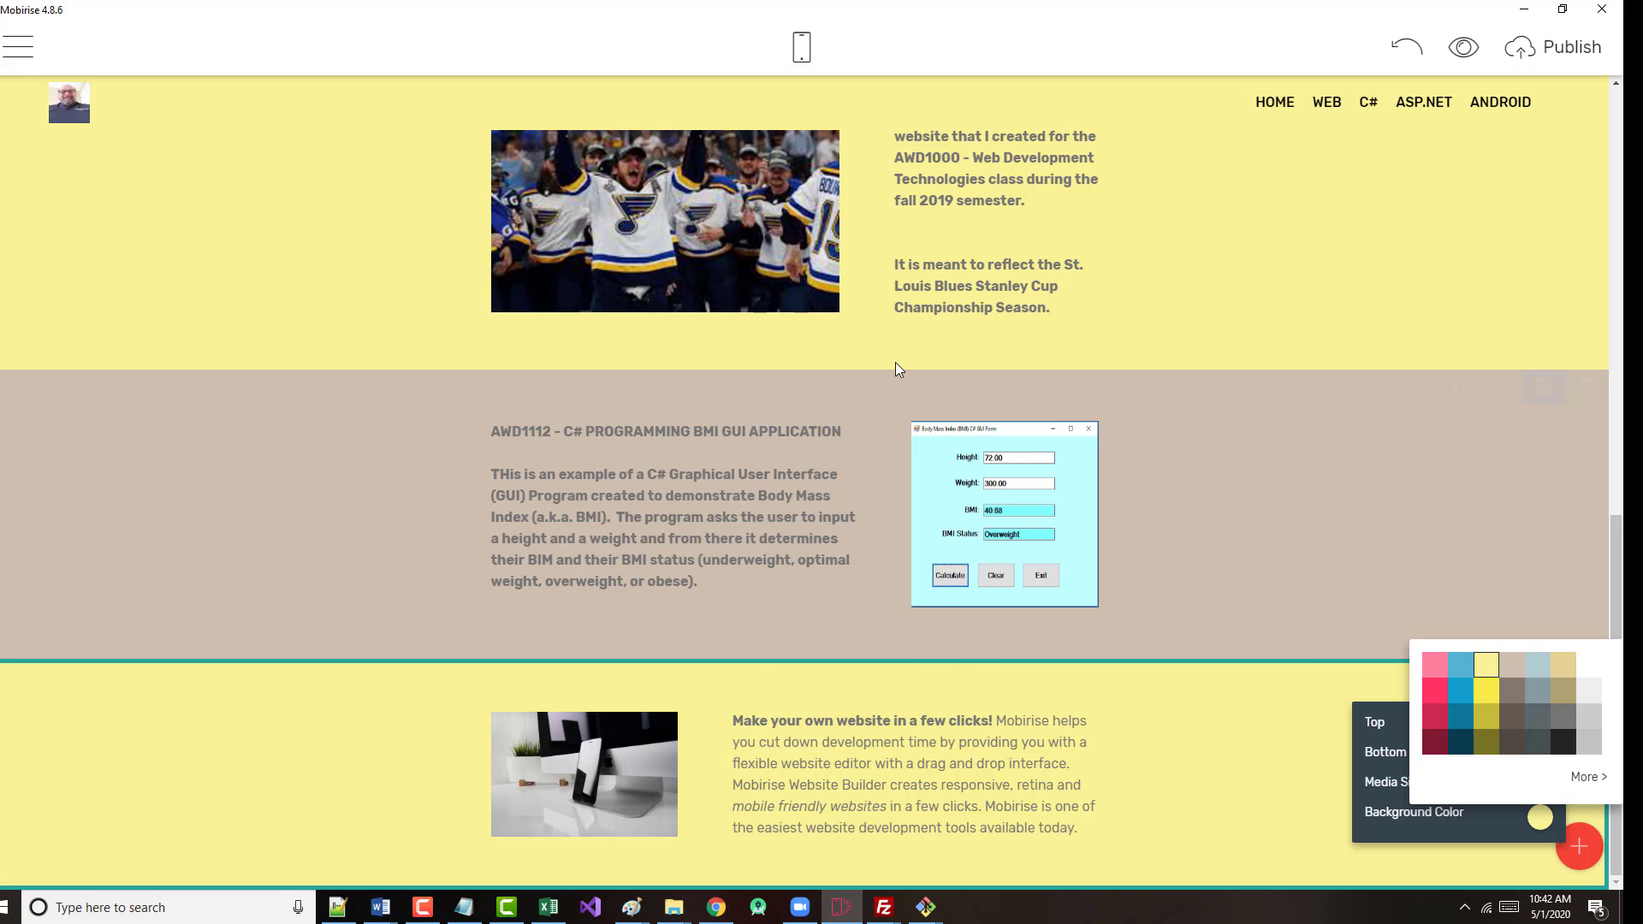
{"action": "scroll", "coordinate": [895, 362], "scroll_direction": "up", "scroll_amount": 3}
{"action": "scroll", "coordinate": [920, 294], "scroll_direction": "down", "scroll_amount": 3}
- Replace the new block's placeholder paragraph with the heading "AWD1111 - .NET FRAMEWORK WITH WEB DATABASES" and start a new line below it
{"action": "triple_click", "coordinate": [735, 727]}
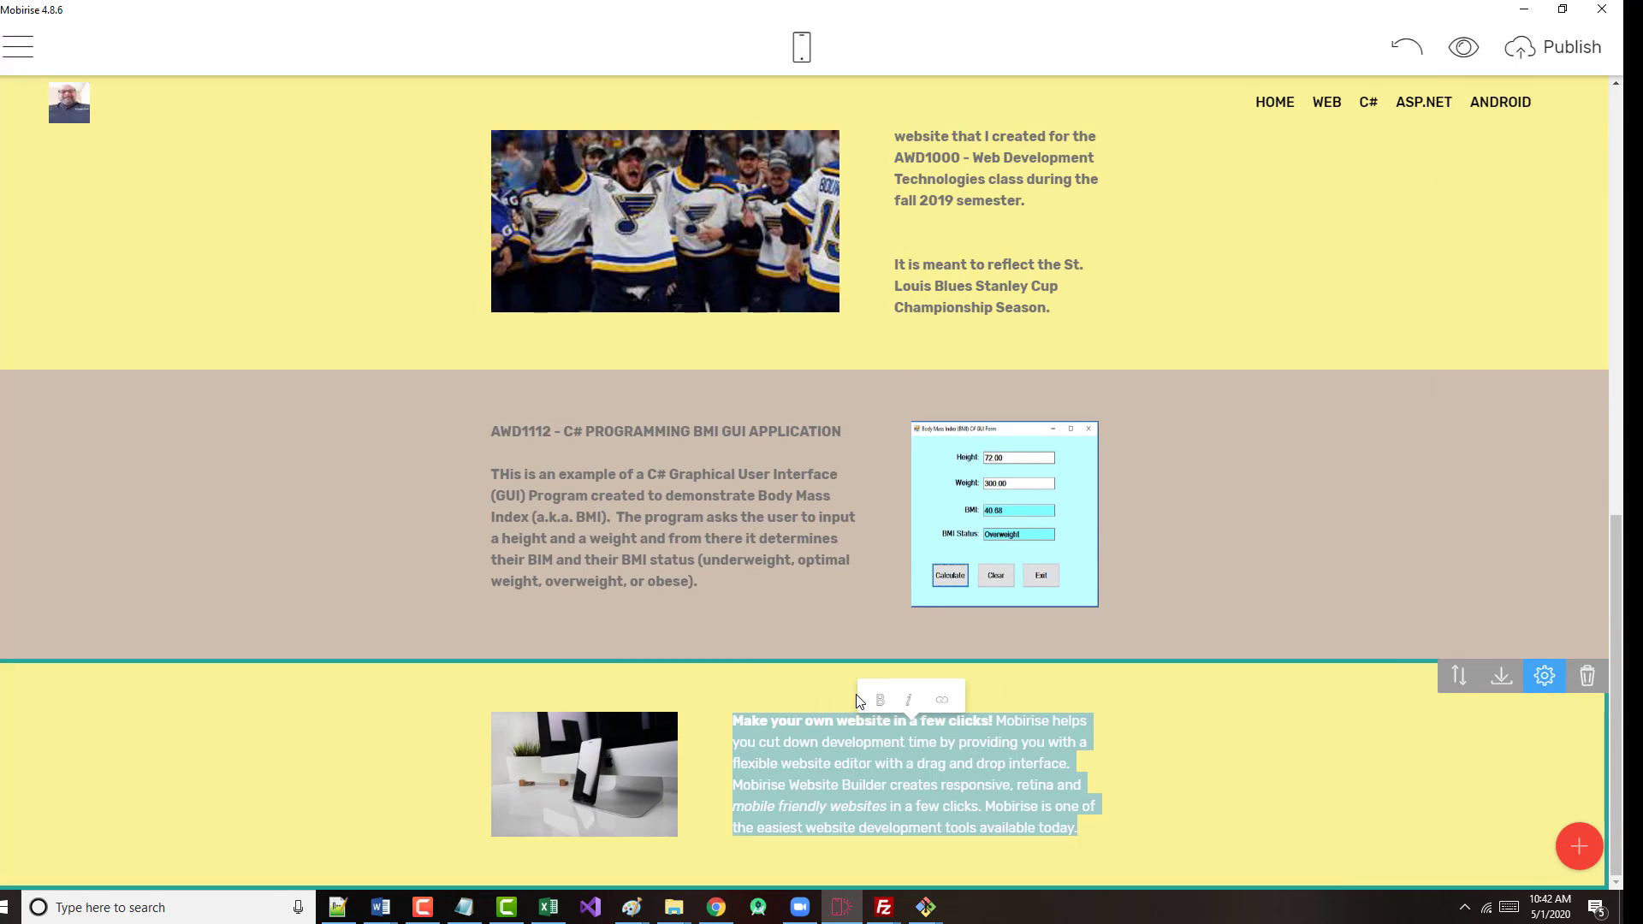
{"action": "type", "text": "AWD11"}
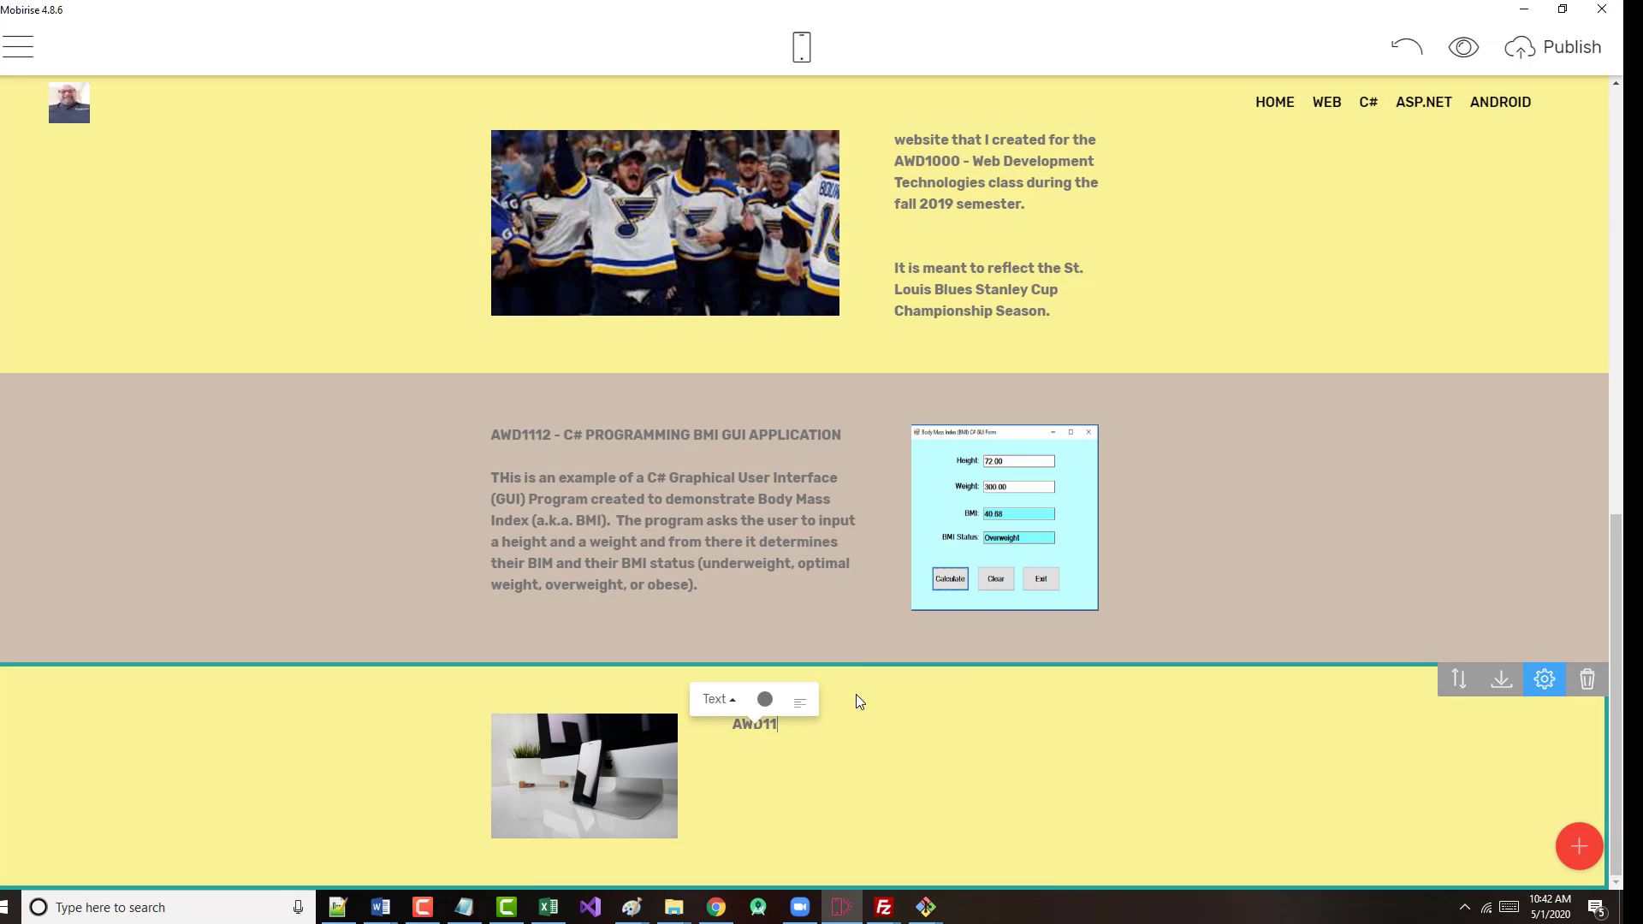
{"action": "type", "text": "11 - ."}
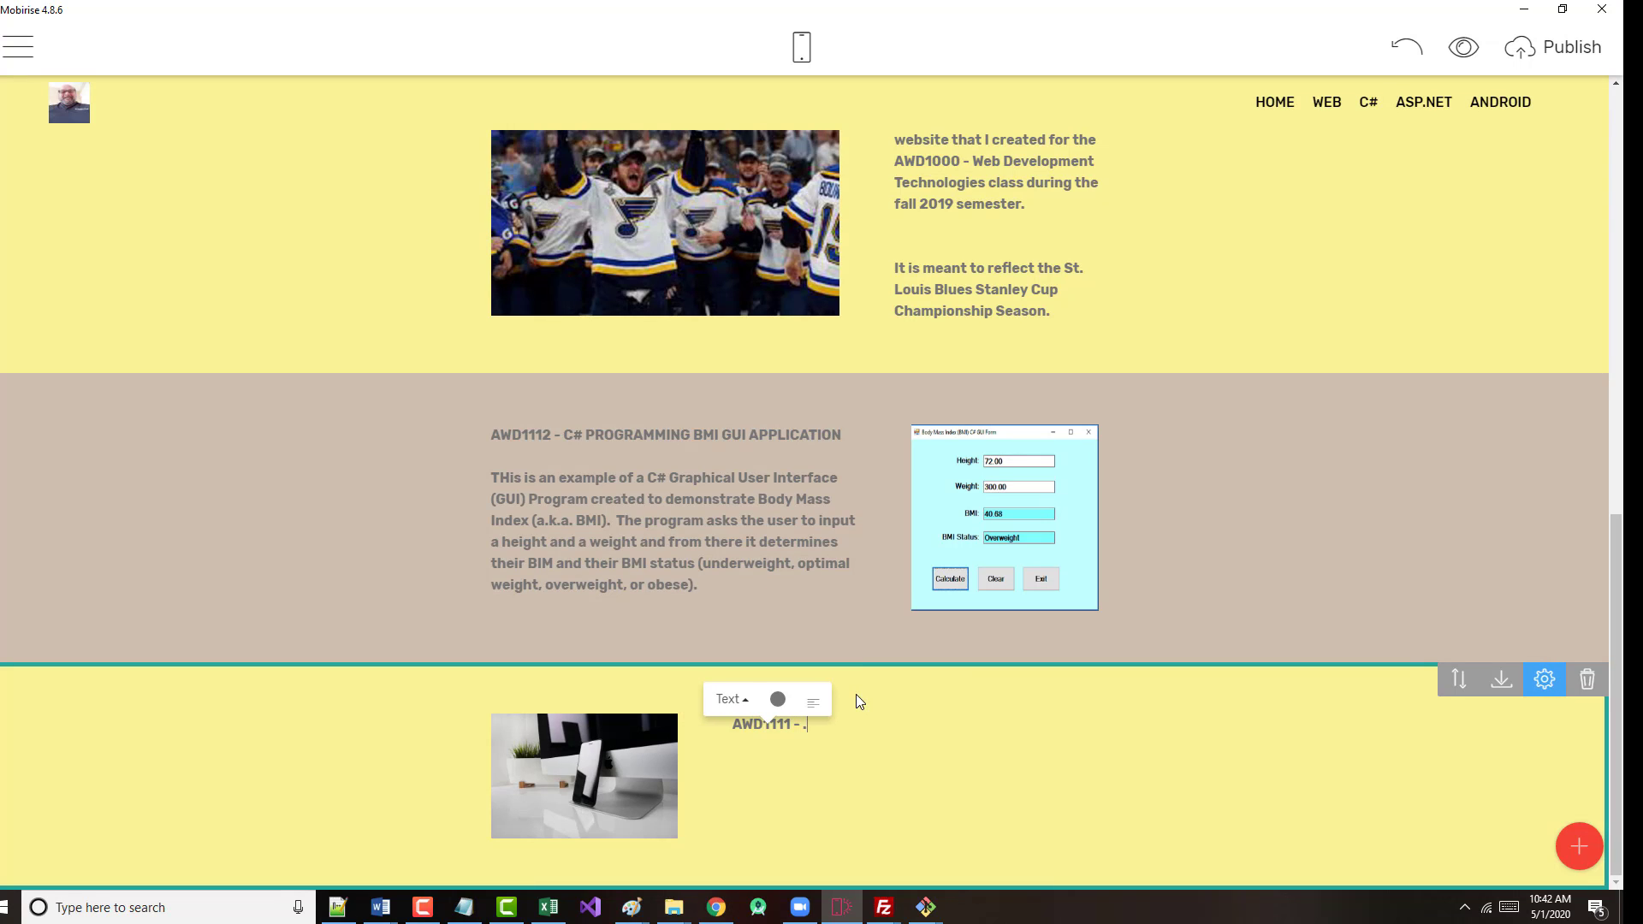
{"action": "type", "text": "NET FR"}
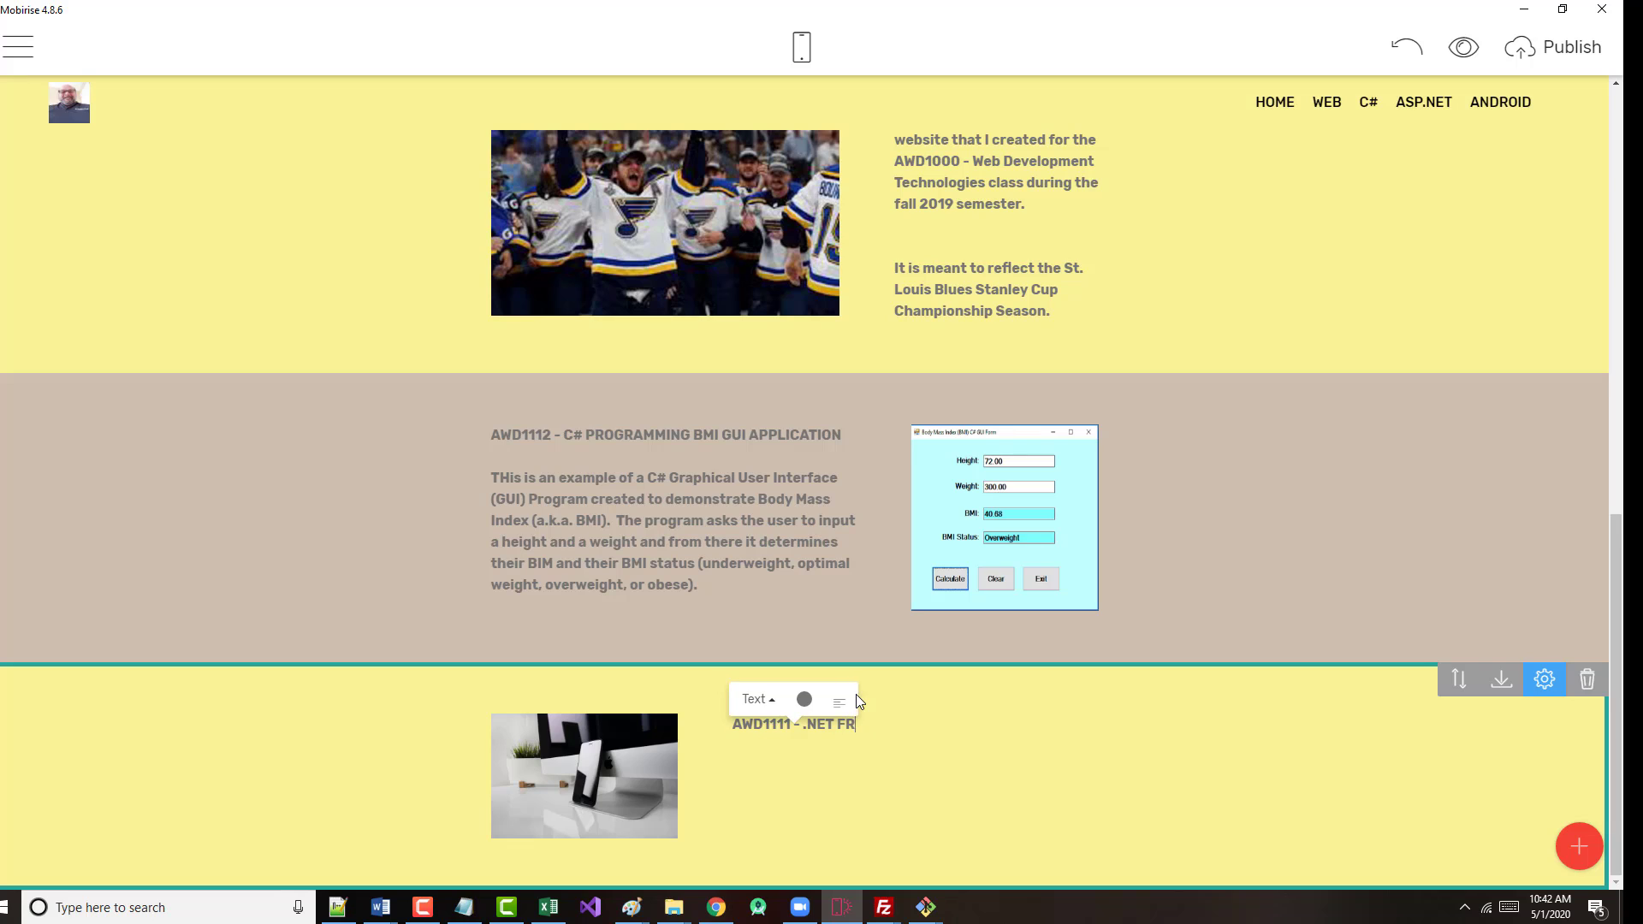
{"action": "type", "text": "AMEWORK WI"}
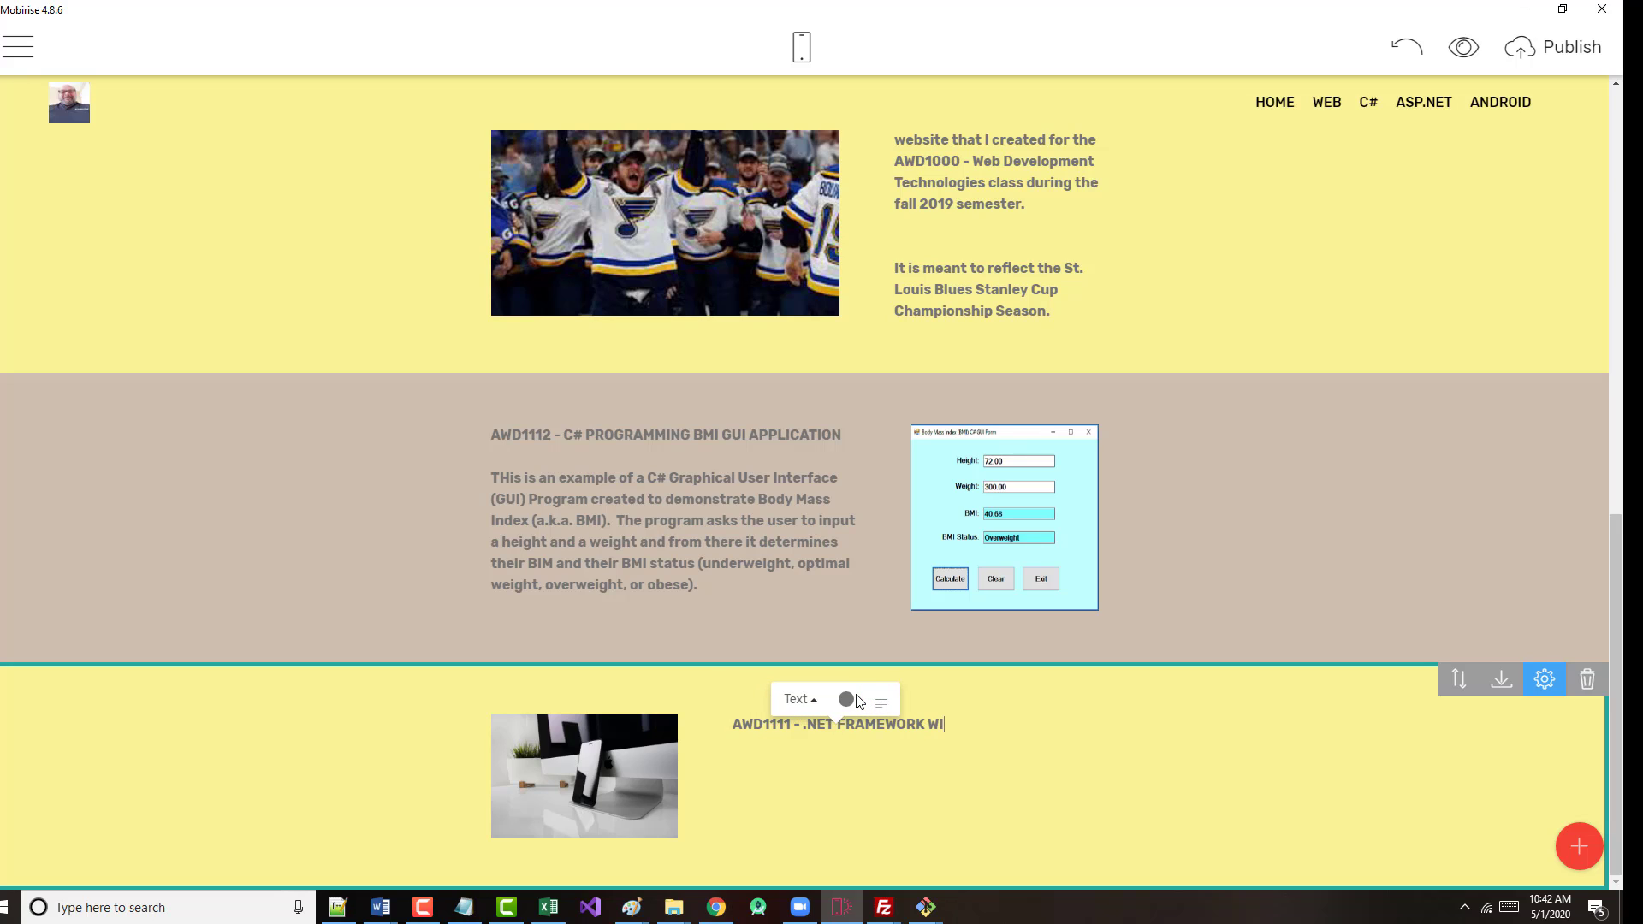
{"action": "type", "text": "TH WEB "}
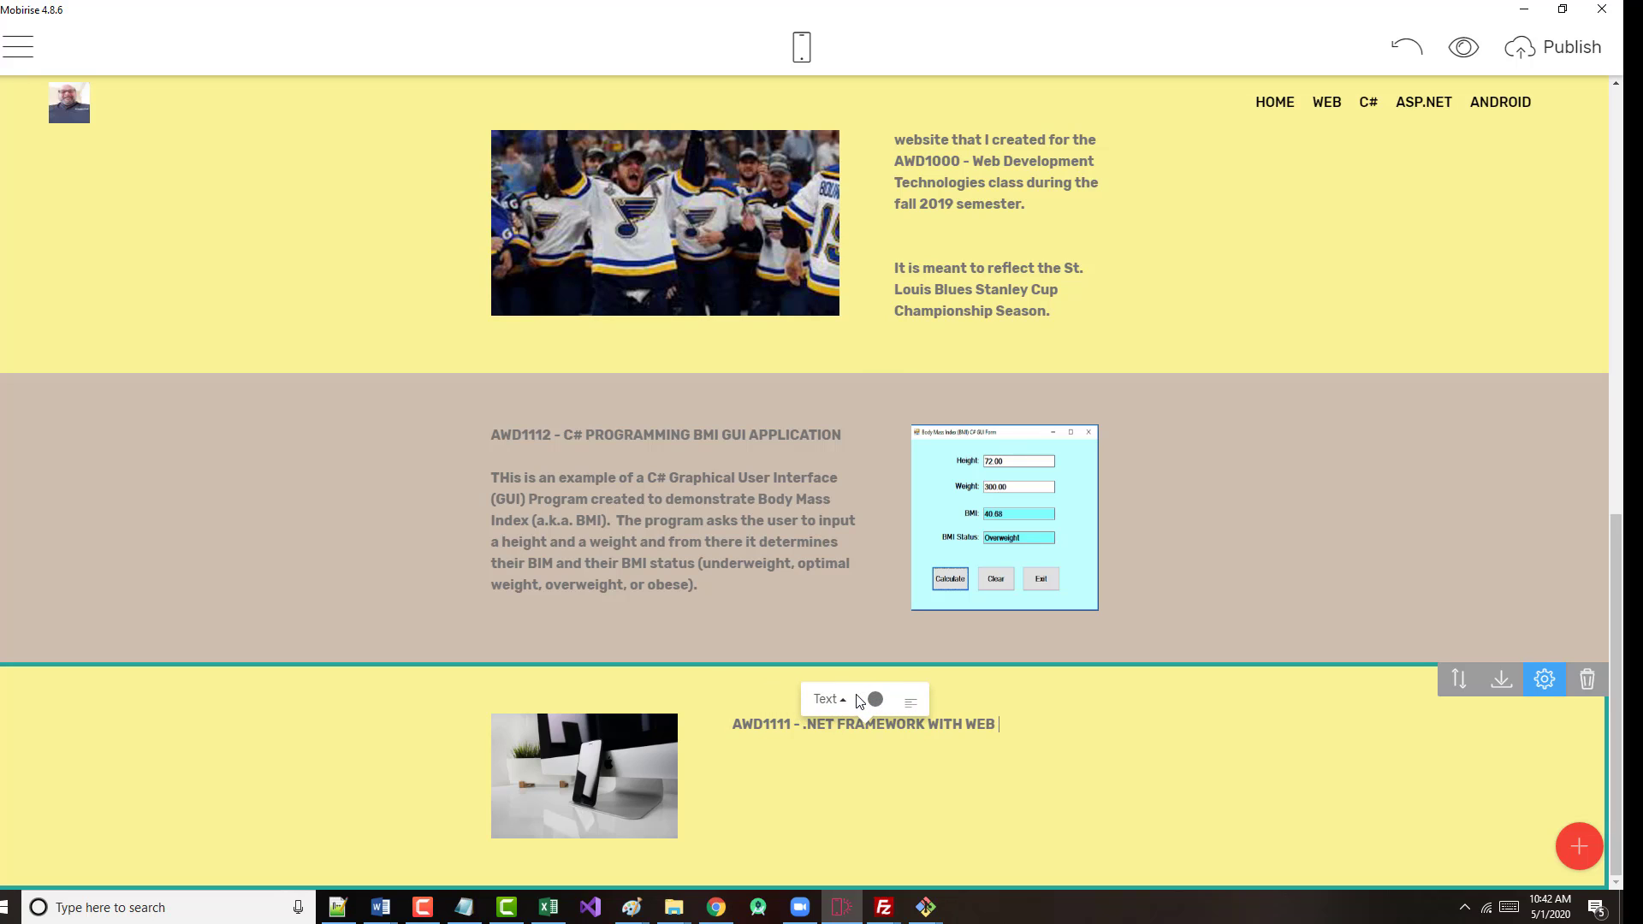
{"action": "type", "text": "DATABASES"}
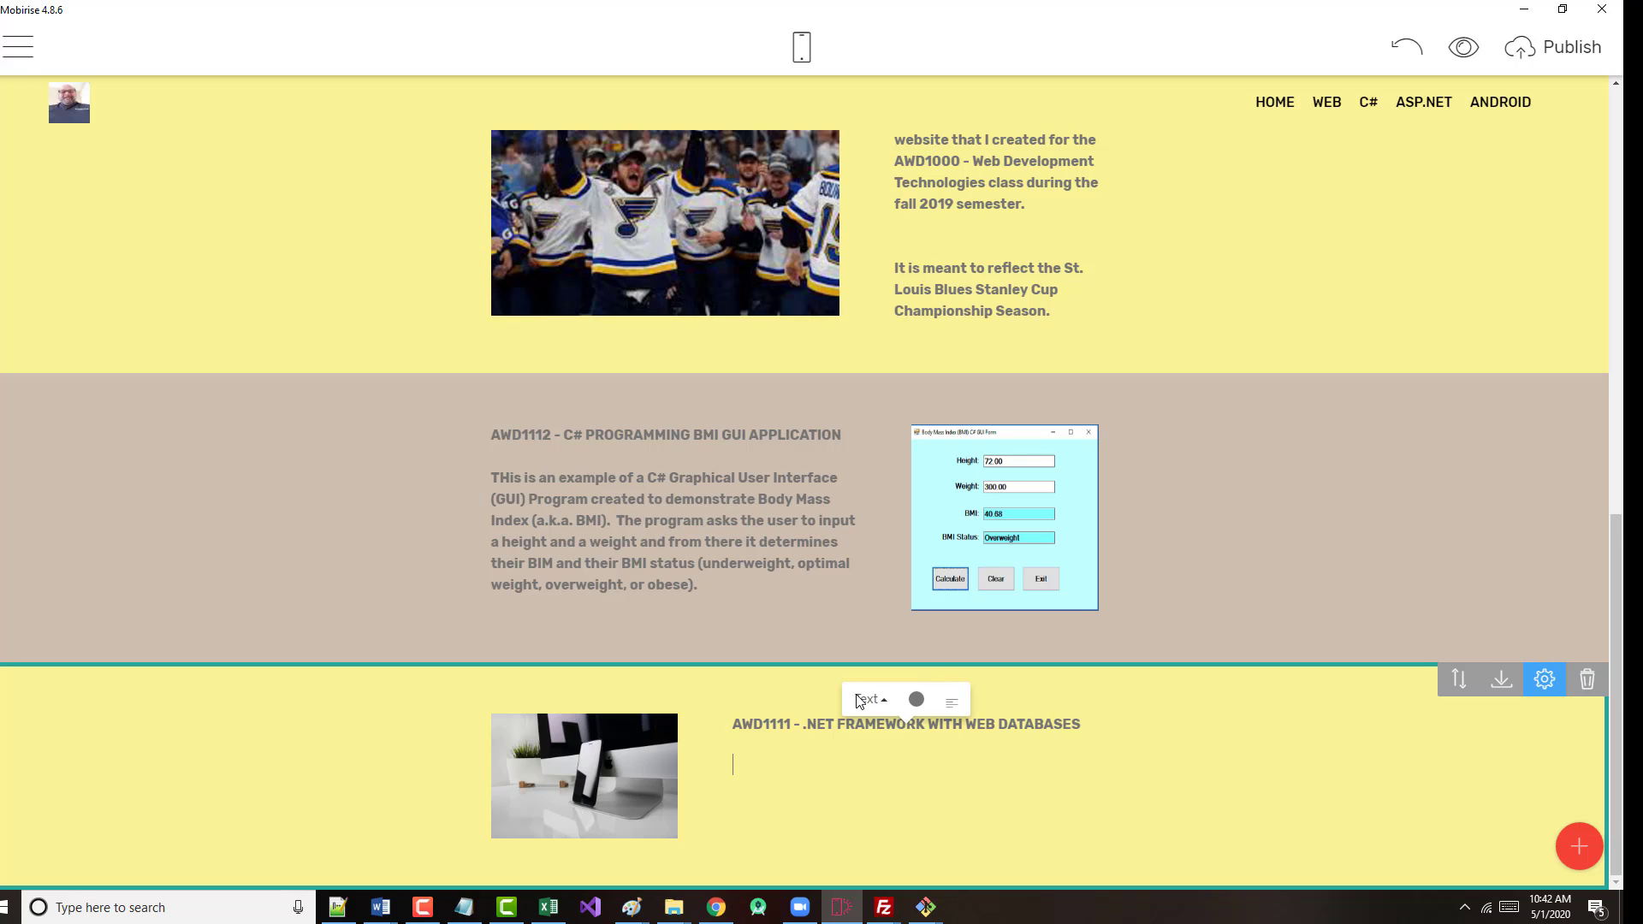
{"action": "key", "text": "Return"}
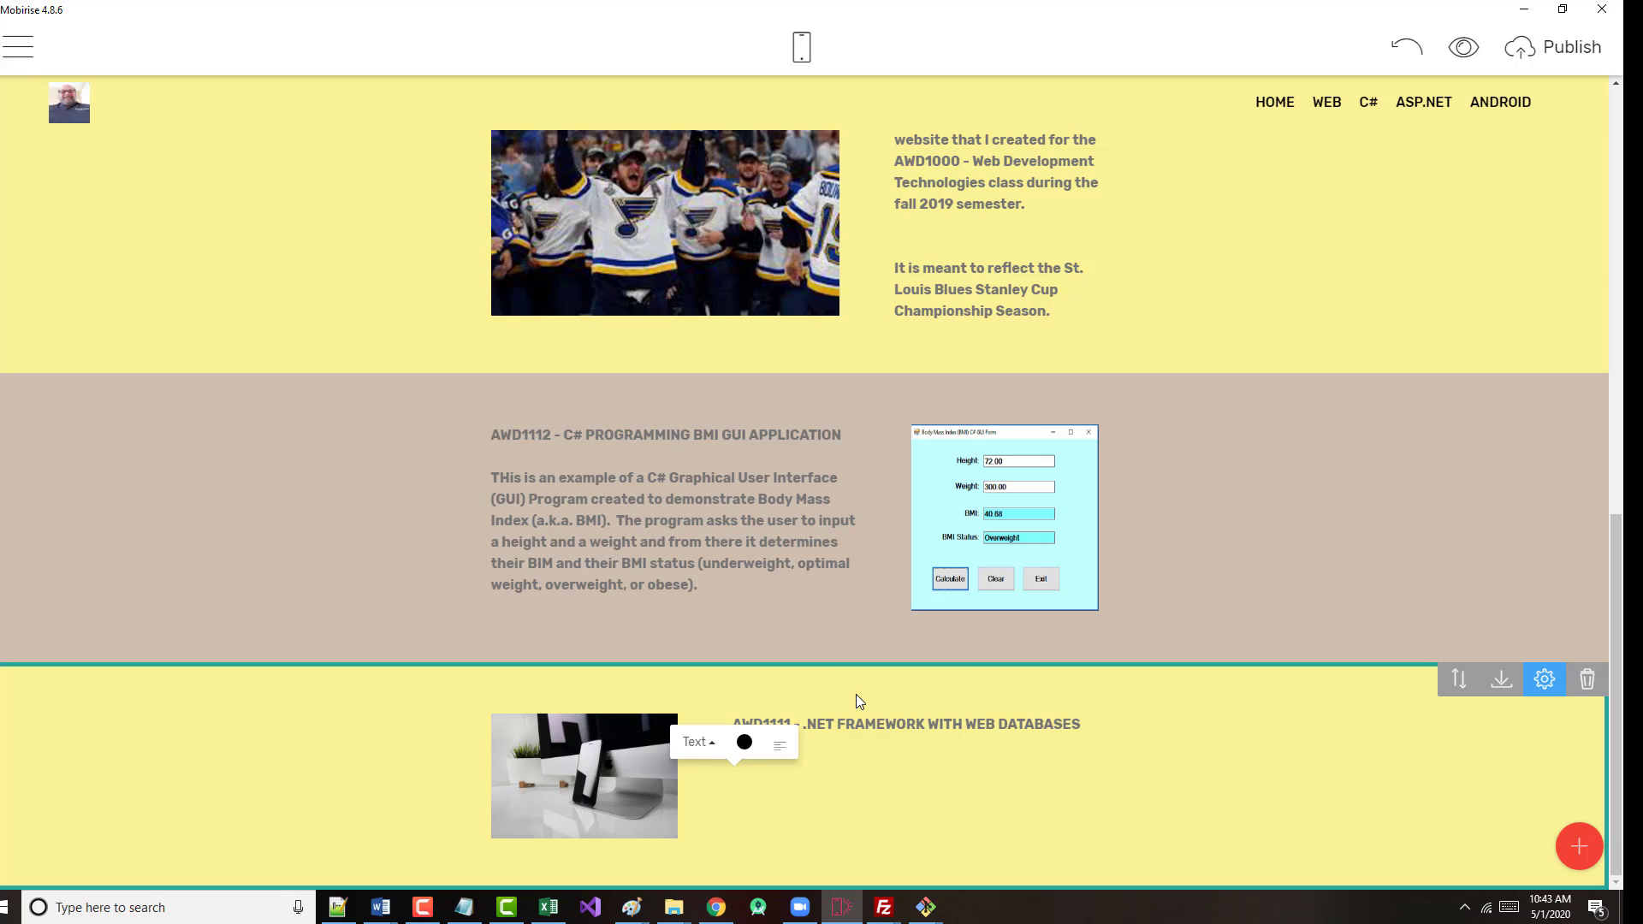
- Begin the description under the AWD1111 heading with "In this class, we create"
{"action": "type", "text": "In this calss,"}
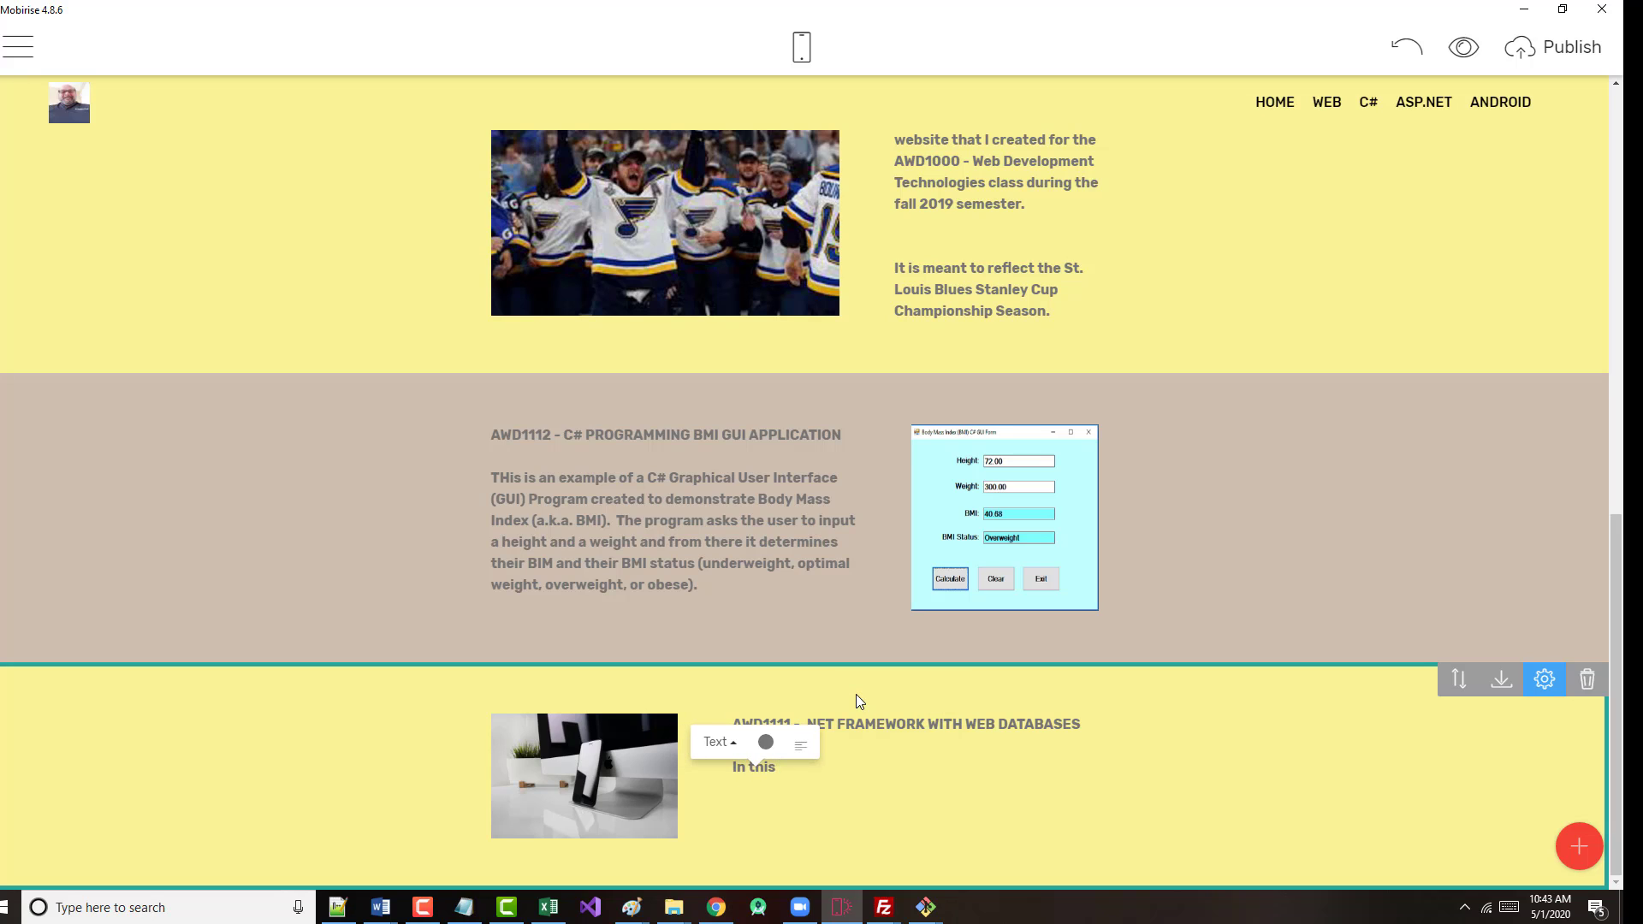
{"action": "key", "text": "BackSpace"}
{"action": "key", "text": "BackSpace"}
{"action": "key", "text": "BackSpace"}
{"action": "key", "text": "BackSpace"}
{"action": "key", "text": "BackSpace"}
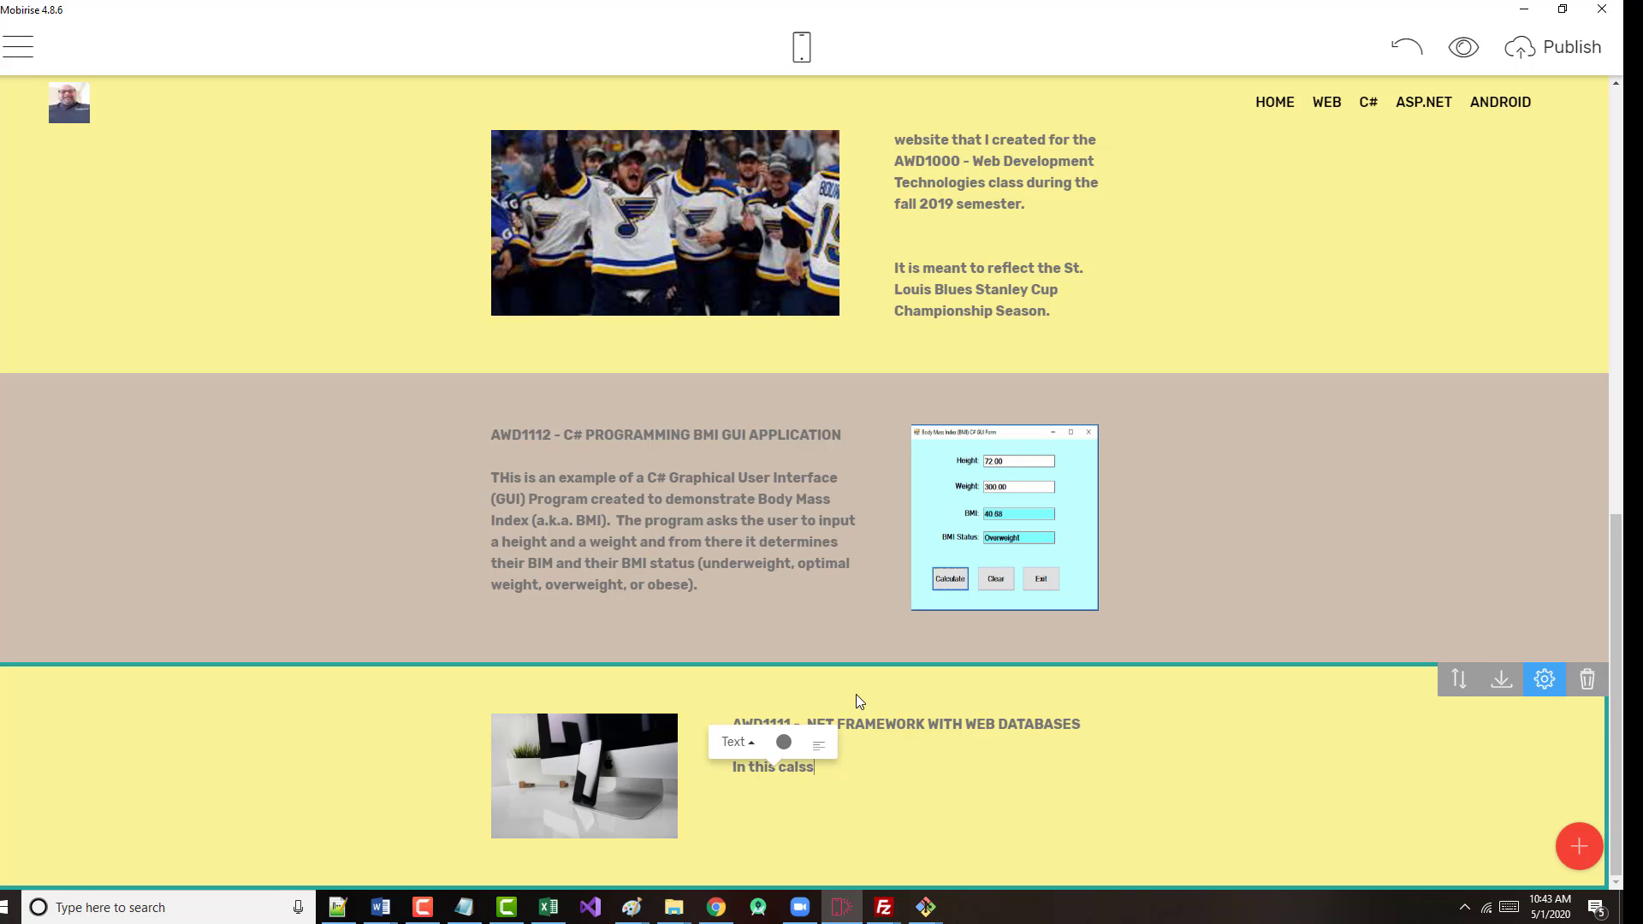
{"action": "type", "text": "lass, we create"}
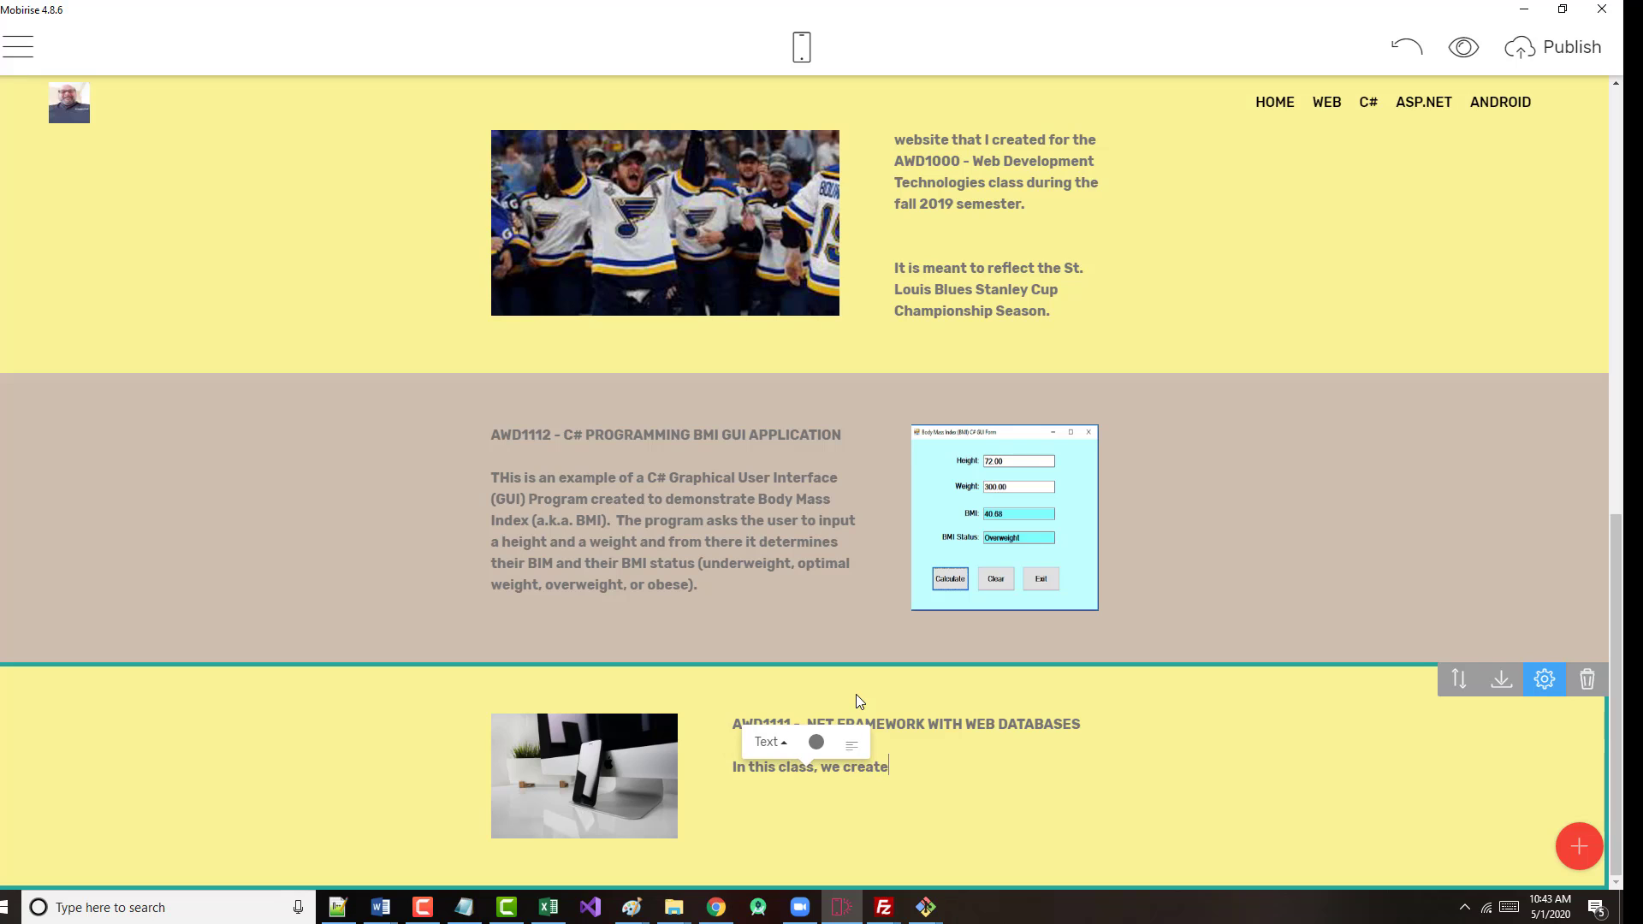
{"action": "left_click", "coordinate": [423, 907]}
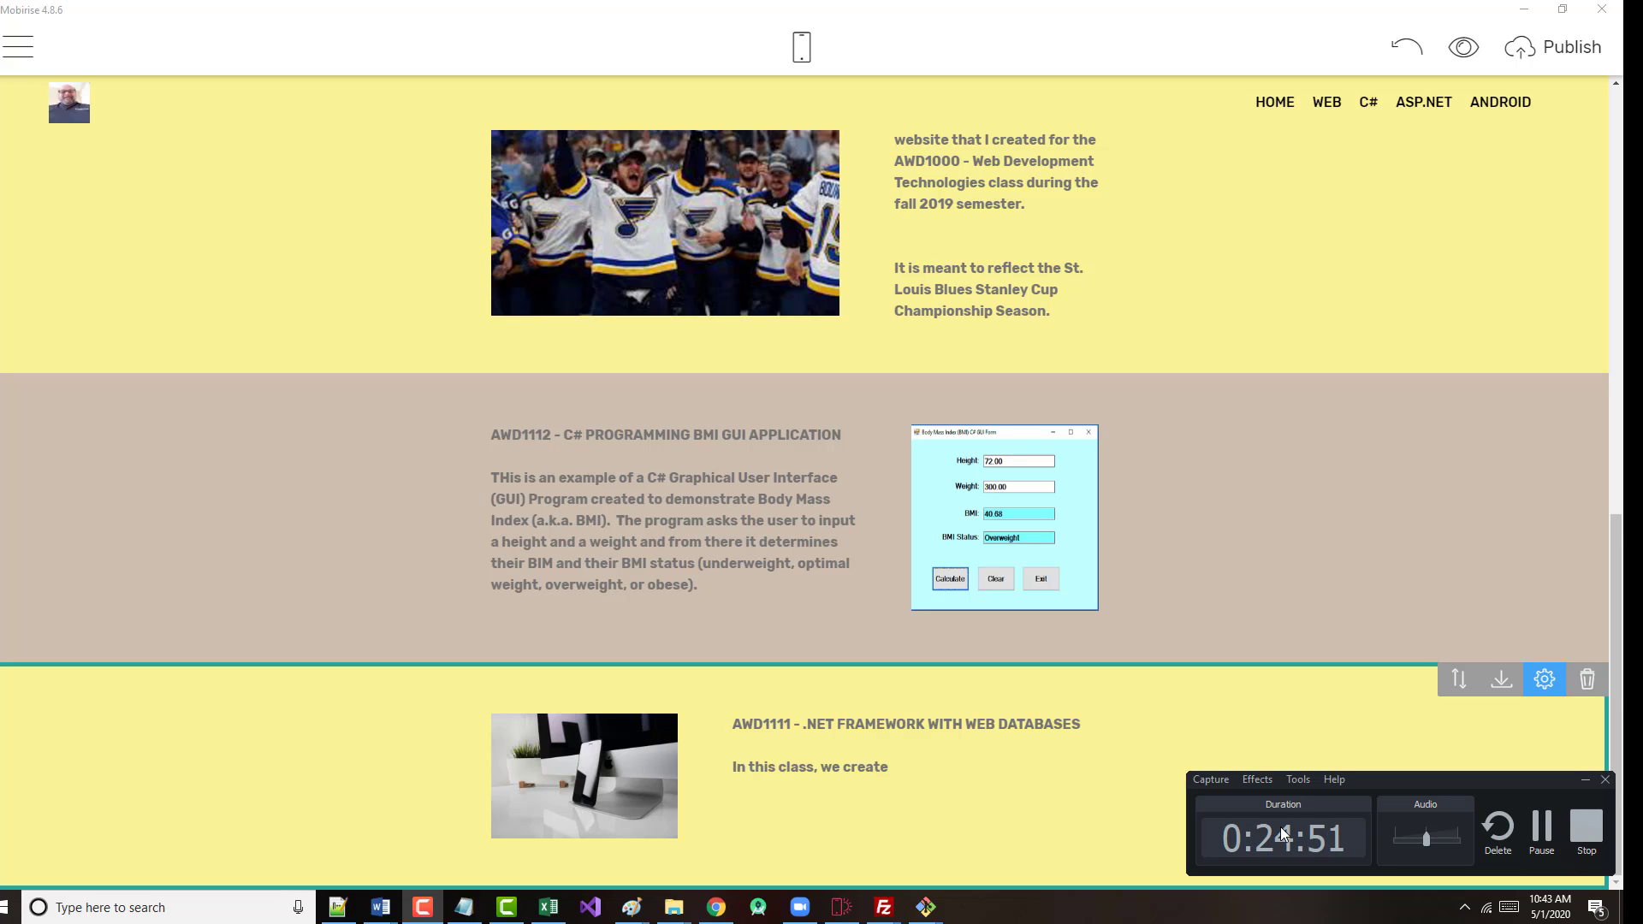
{"action": "left_click", "coordinate": [1605, 780]}
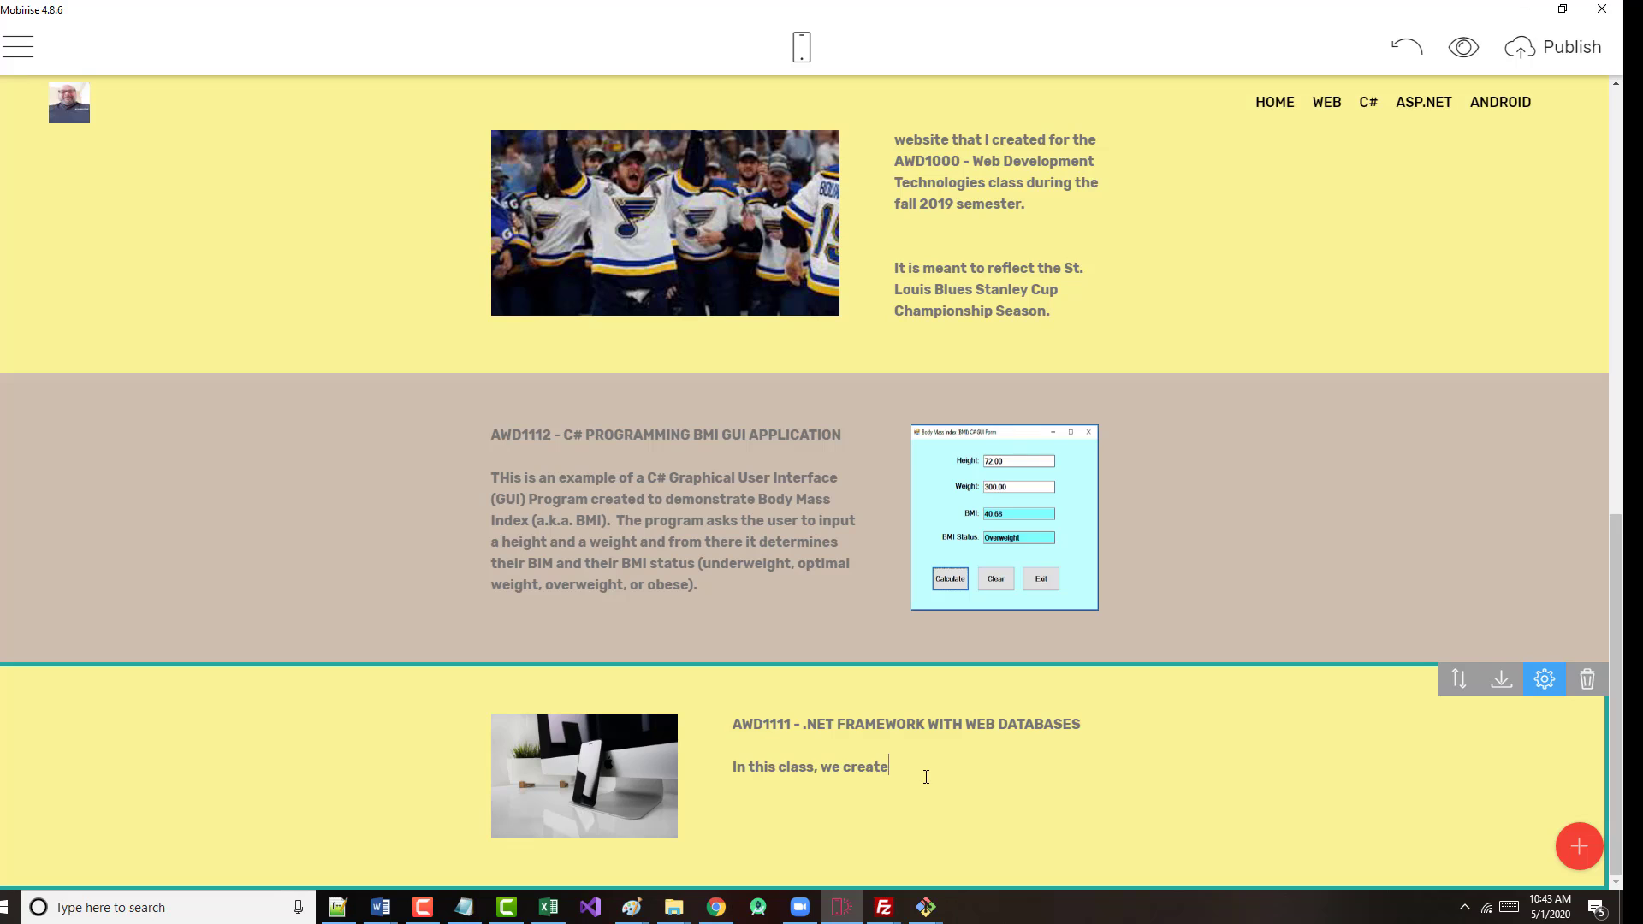
- Extend the AWD1111 description to read "In this class, we created a database-driven website based off our book. The"
{"action": "type", "text": "d a d"}
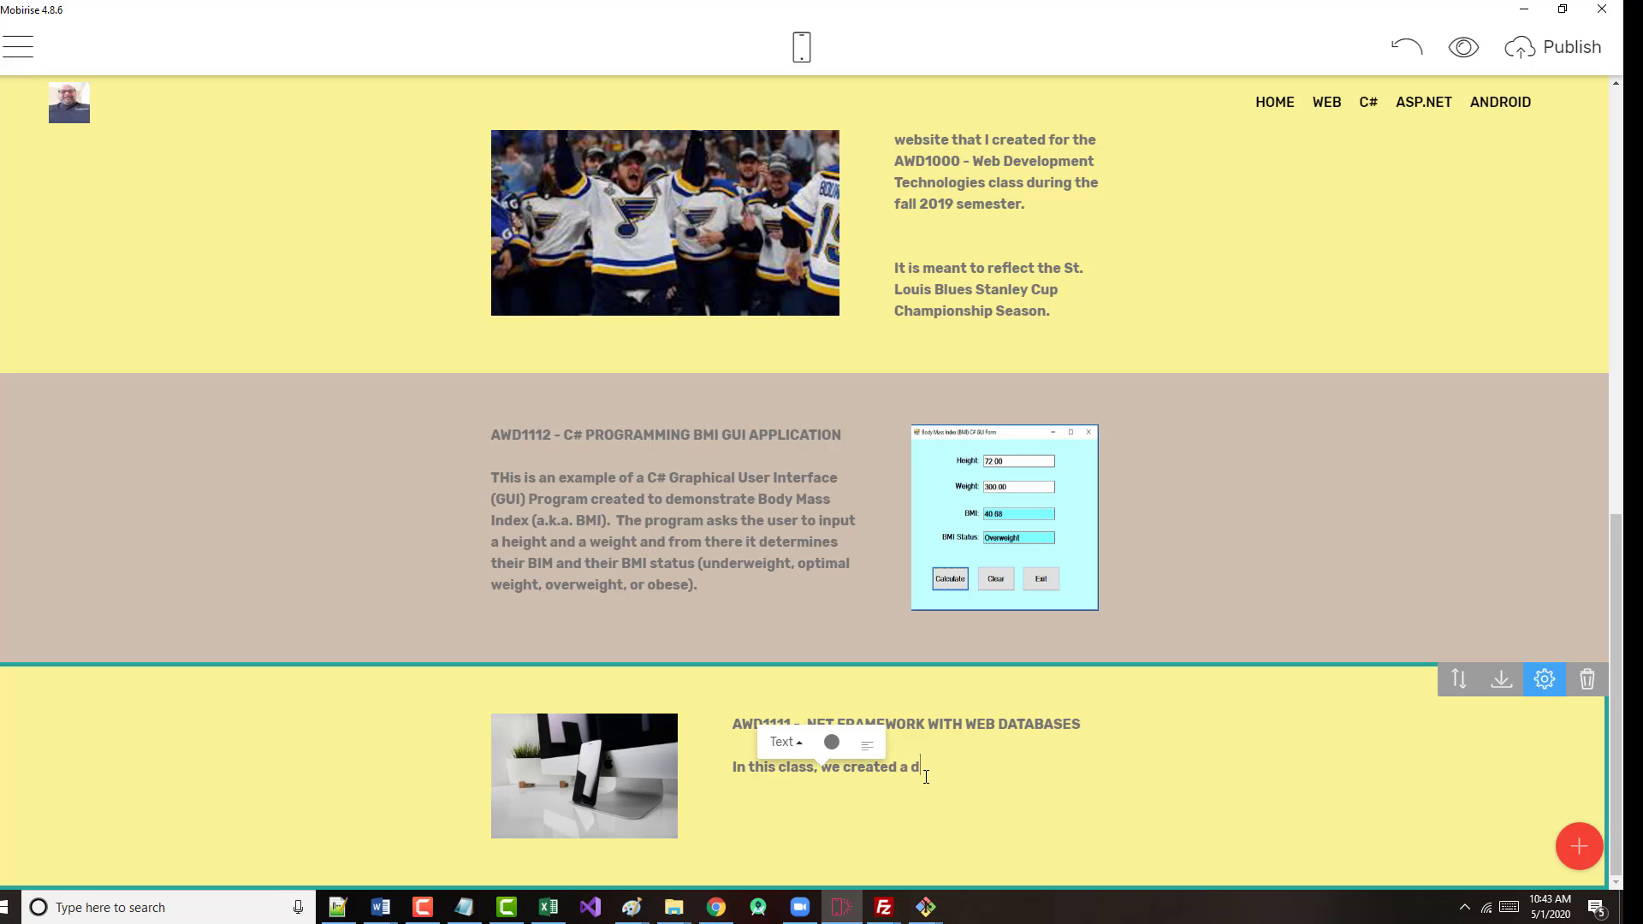
{"action": "type", "text": "atabase-d"}
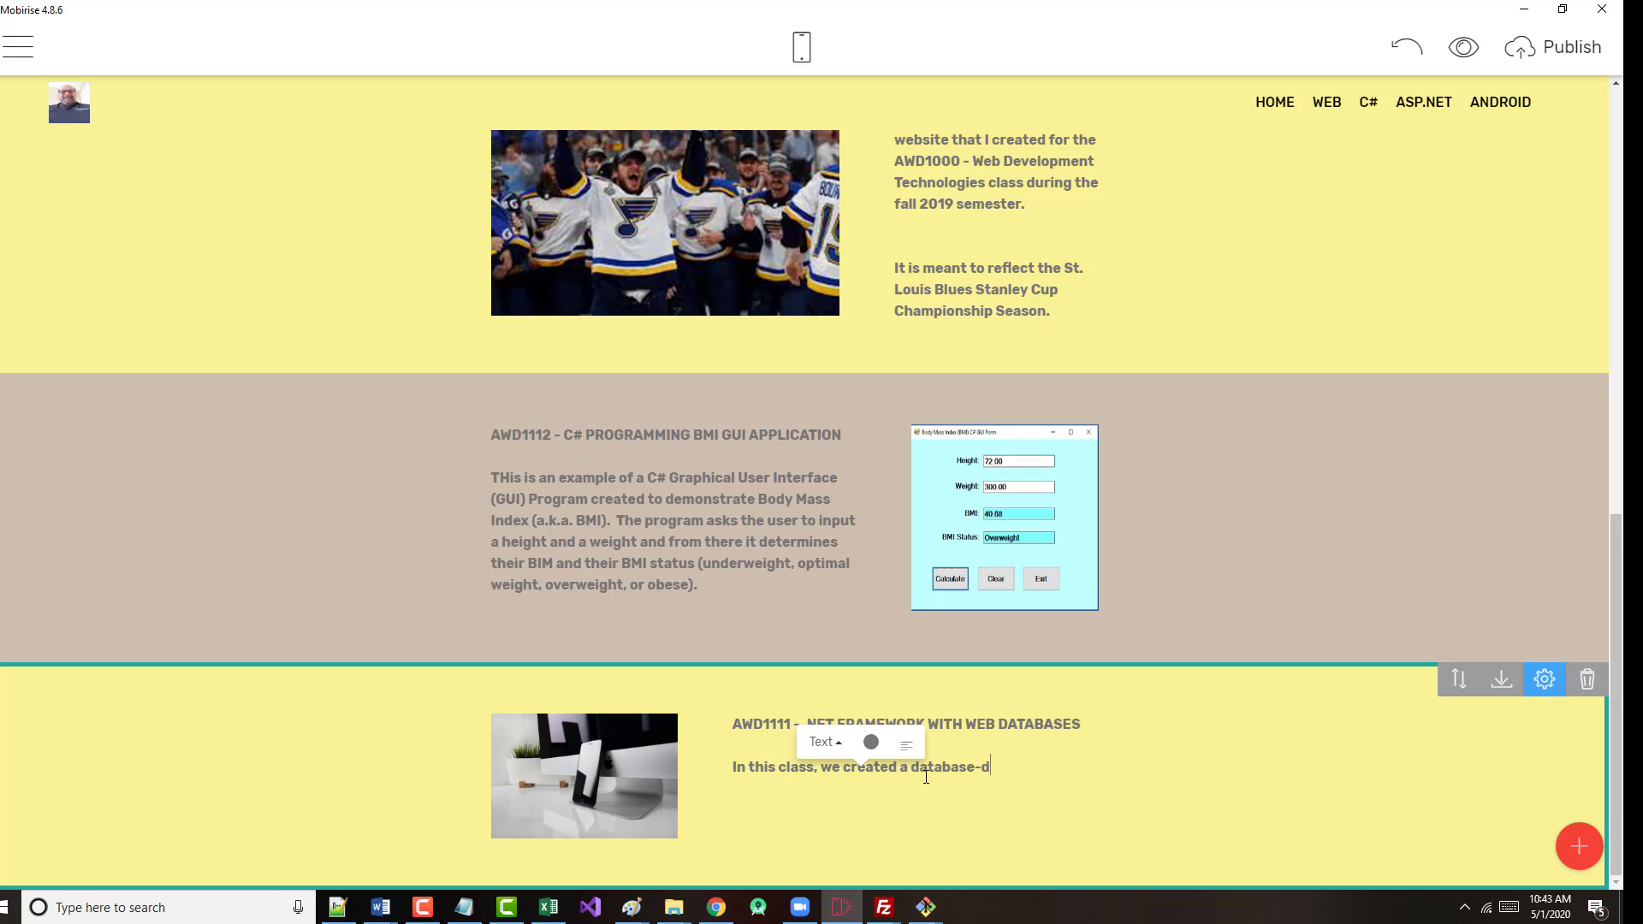
{"action": "type", "text": "riven webs"}
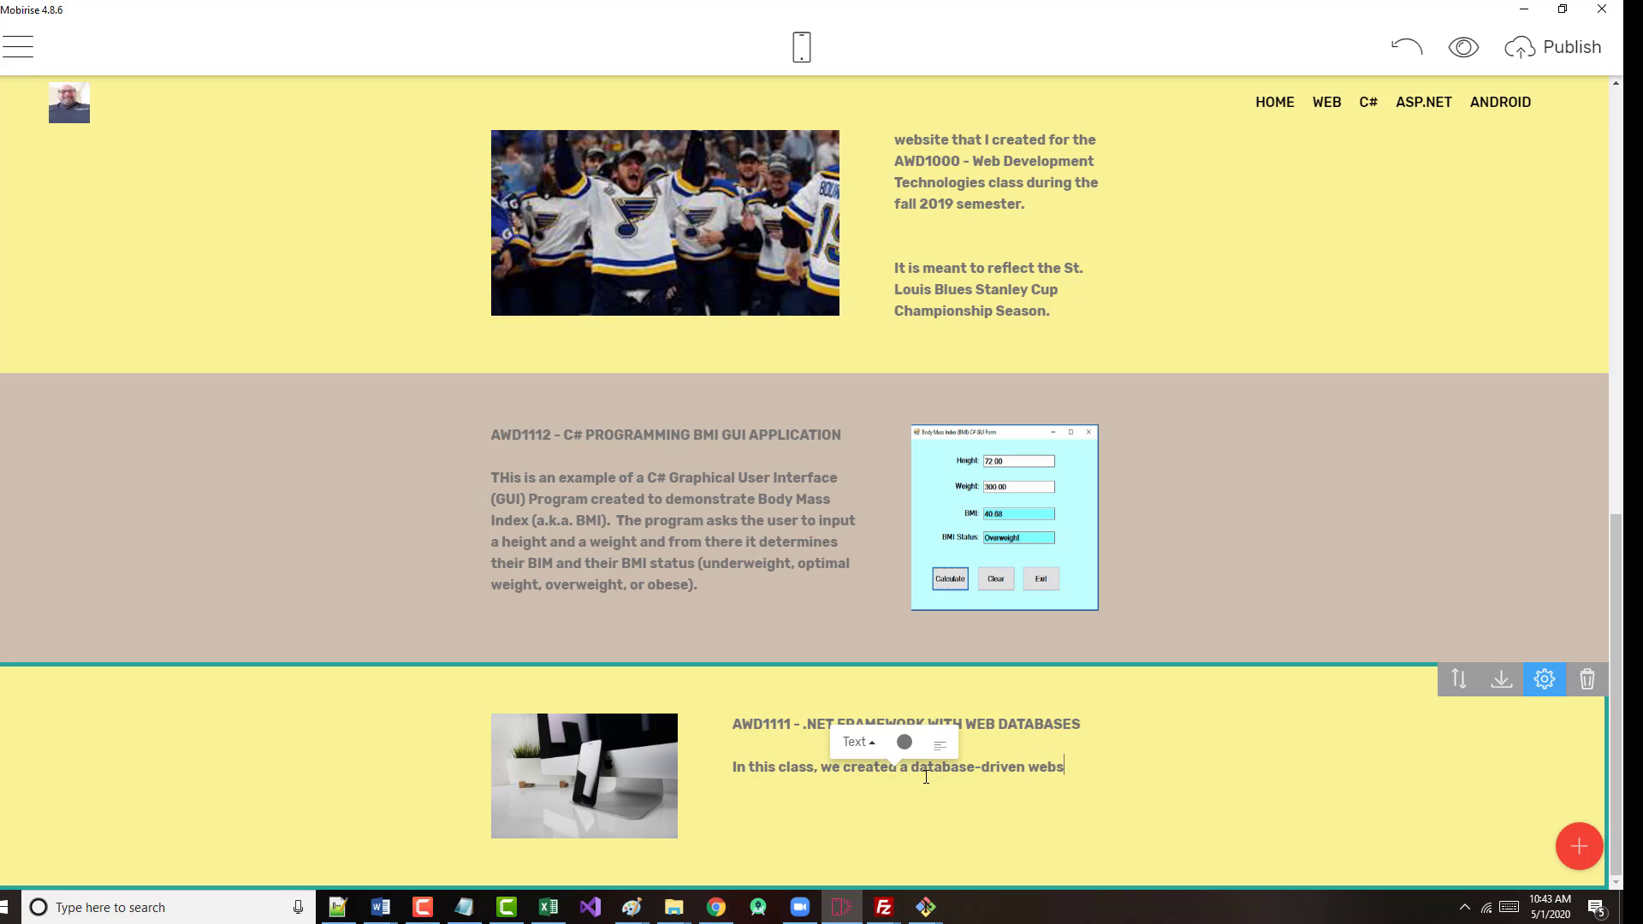
{"action": "type", "text": "ite"}
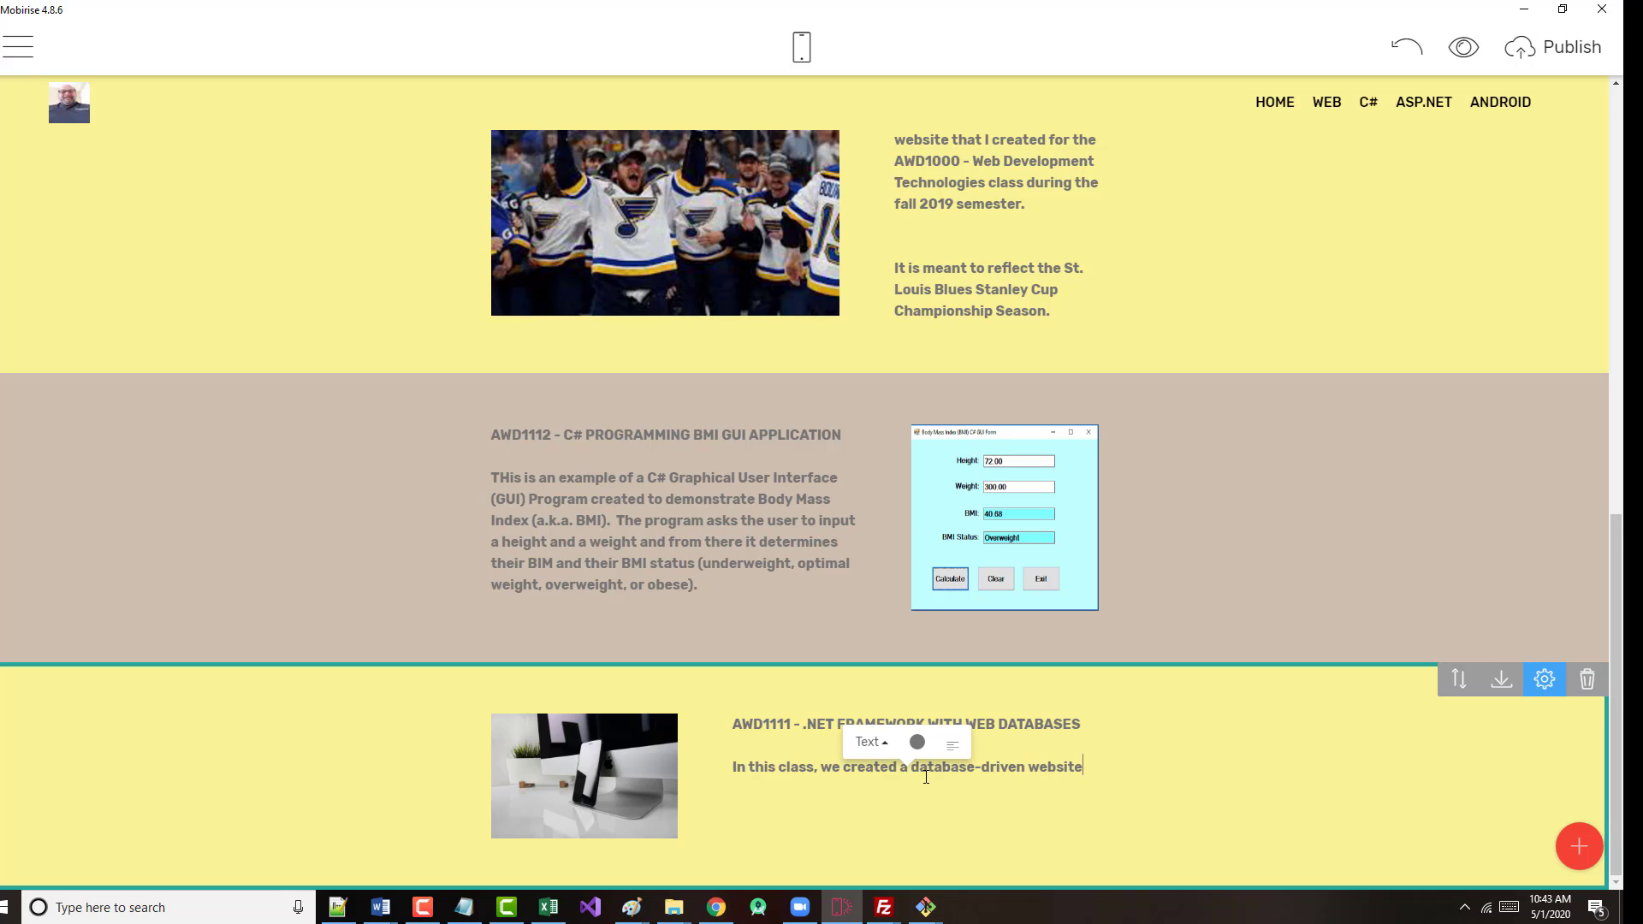
{"action": "type", "text": " ba"}
{"action": "key", "text": "BackSpace"}
{"action": "key", "text": "BackSpace"}
{"action": "key", "text": "BackSpace"}
{"action": "type", "text": "our book.  The"}
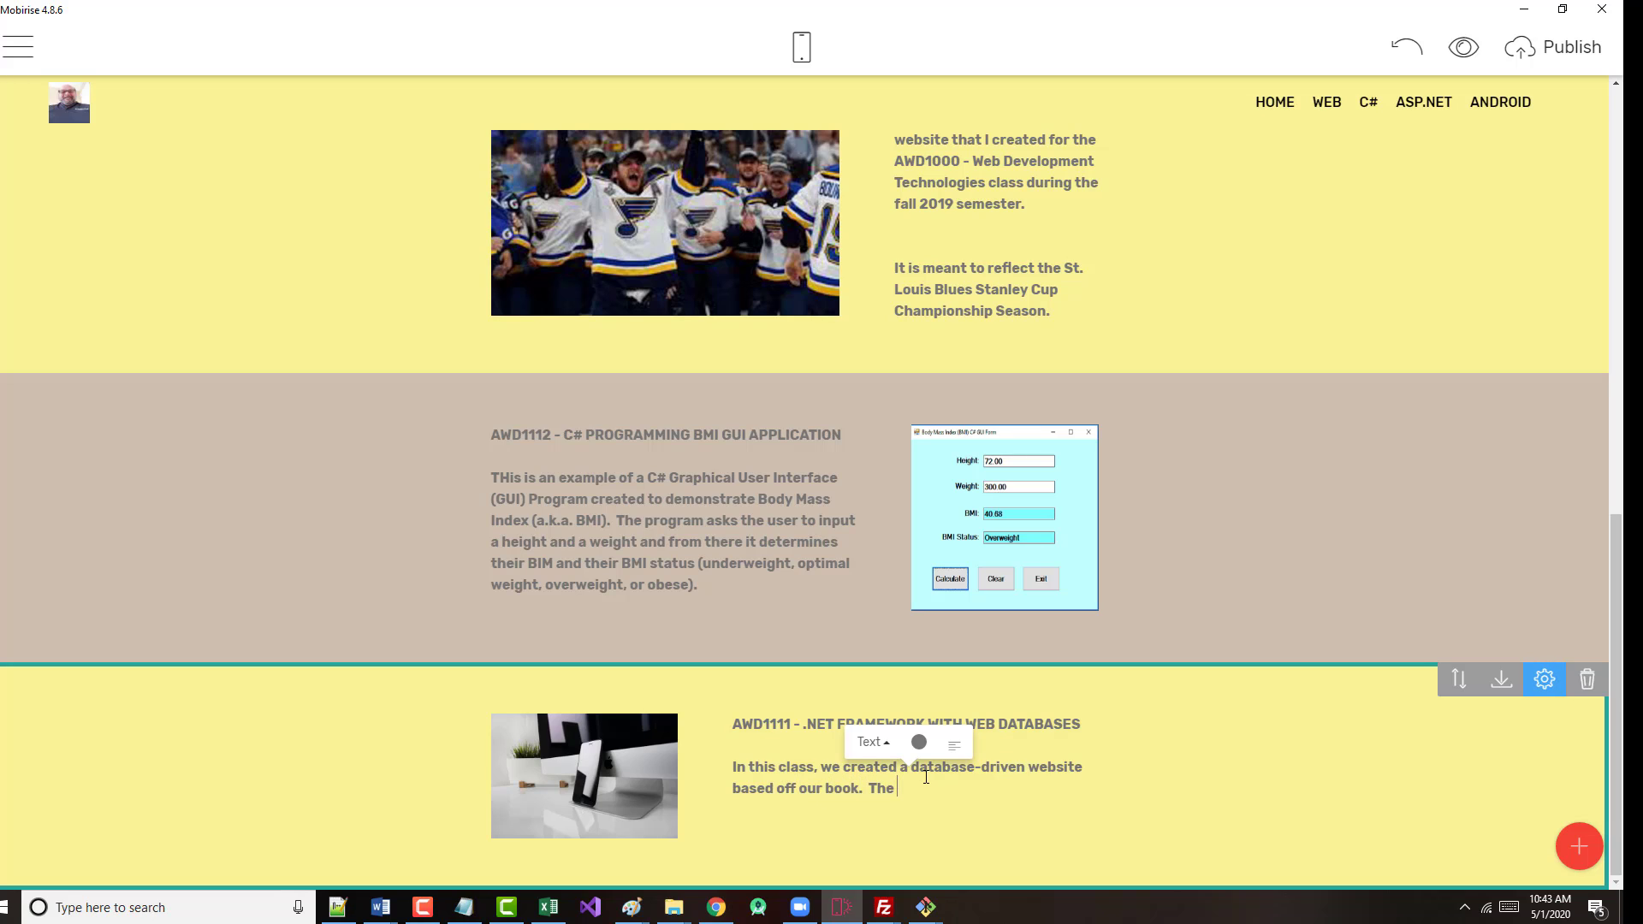
- Complete the description's second sentence with "website is SportsStore, a mythical website for a mythical sporting goods store." and add a line break
{"action": "type", "text": " website is SportsStore, a mythi"}
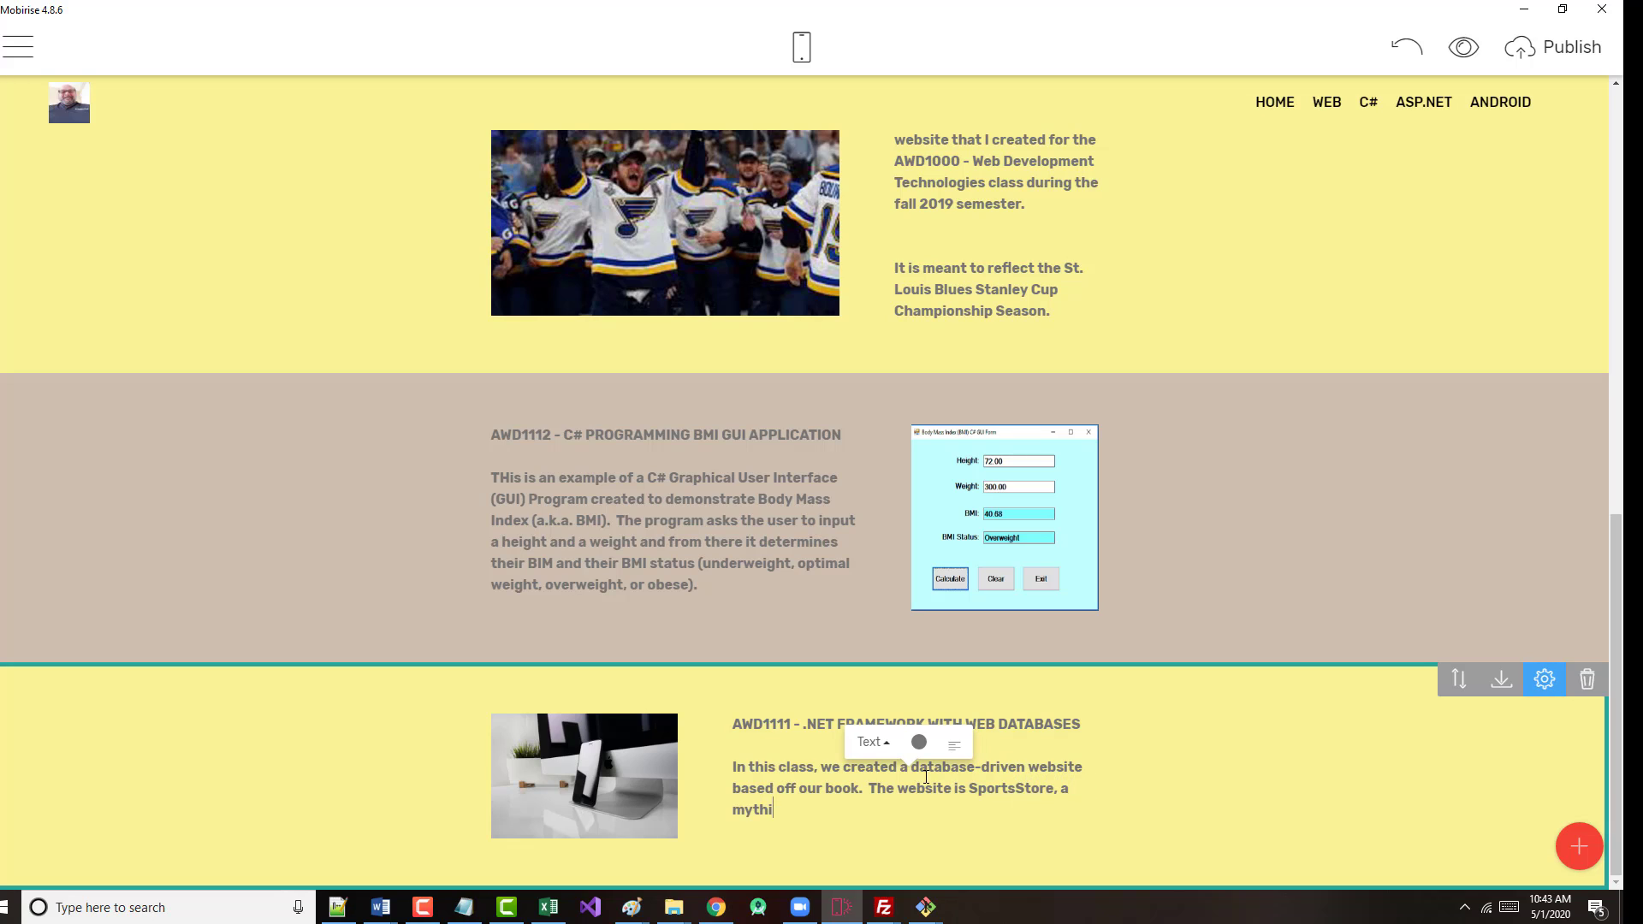
{"action": "type", "text": "cak "}
{"action": "type", "text": "l "}
{"action": "type", "text": "website for a"}
{"action": "type", "text": " mythical "}
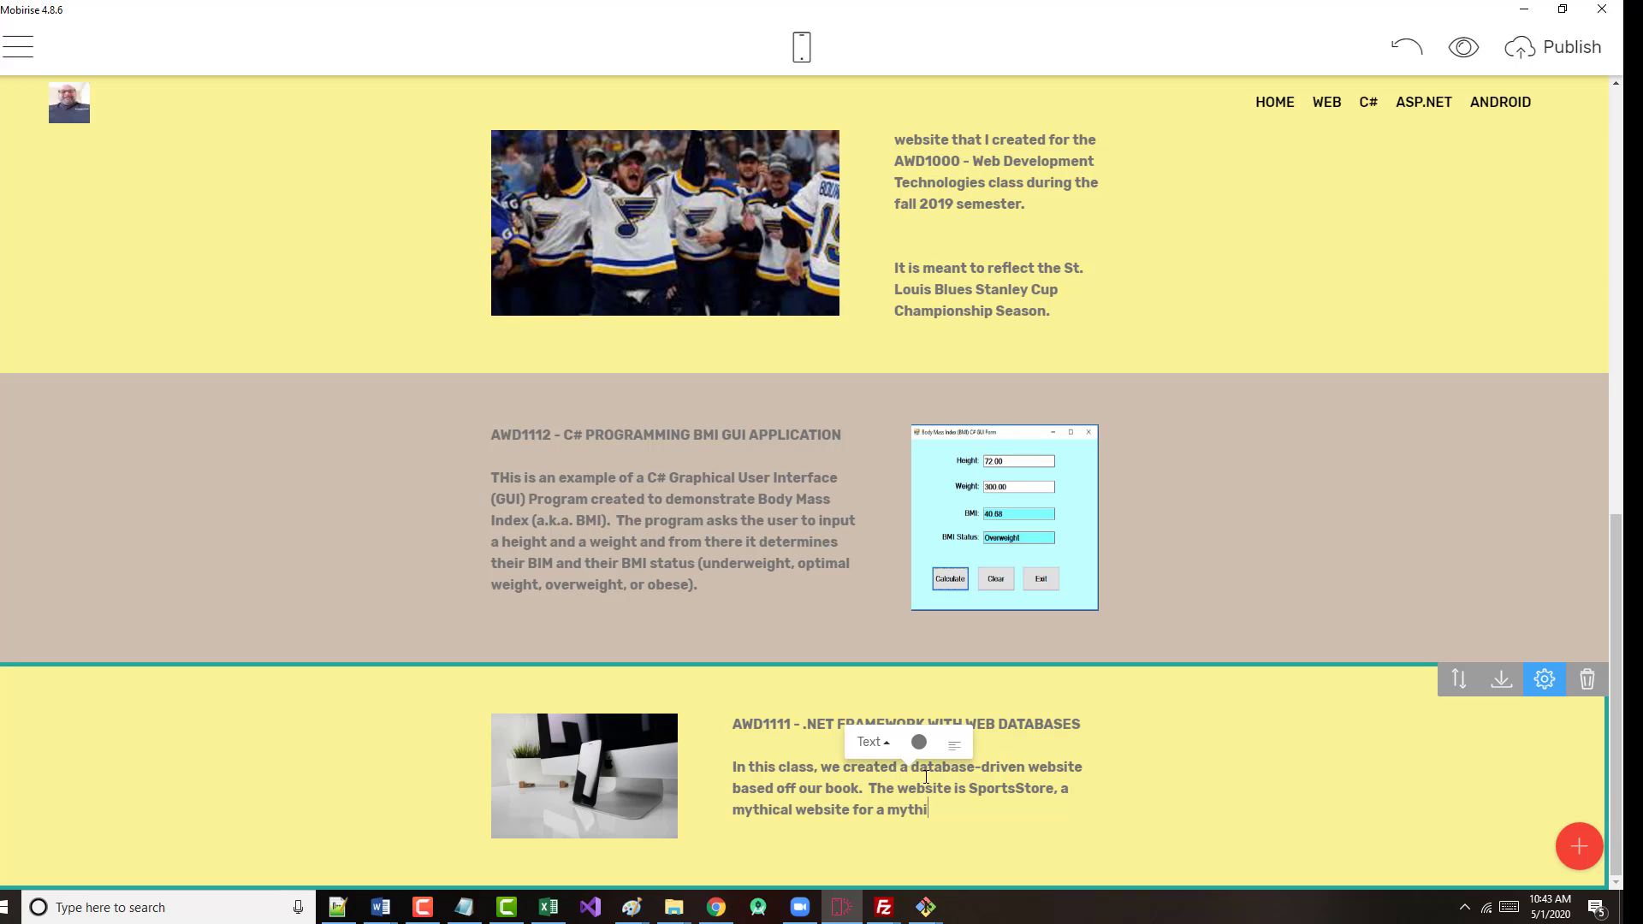
{"action": "type", "text": "sporting gaoods s"}
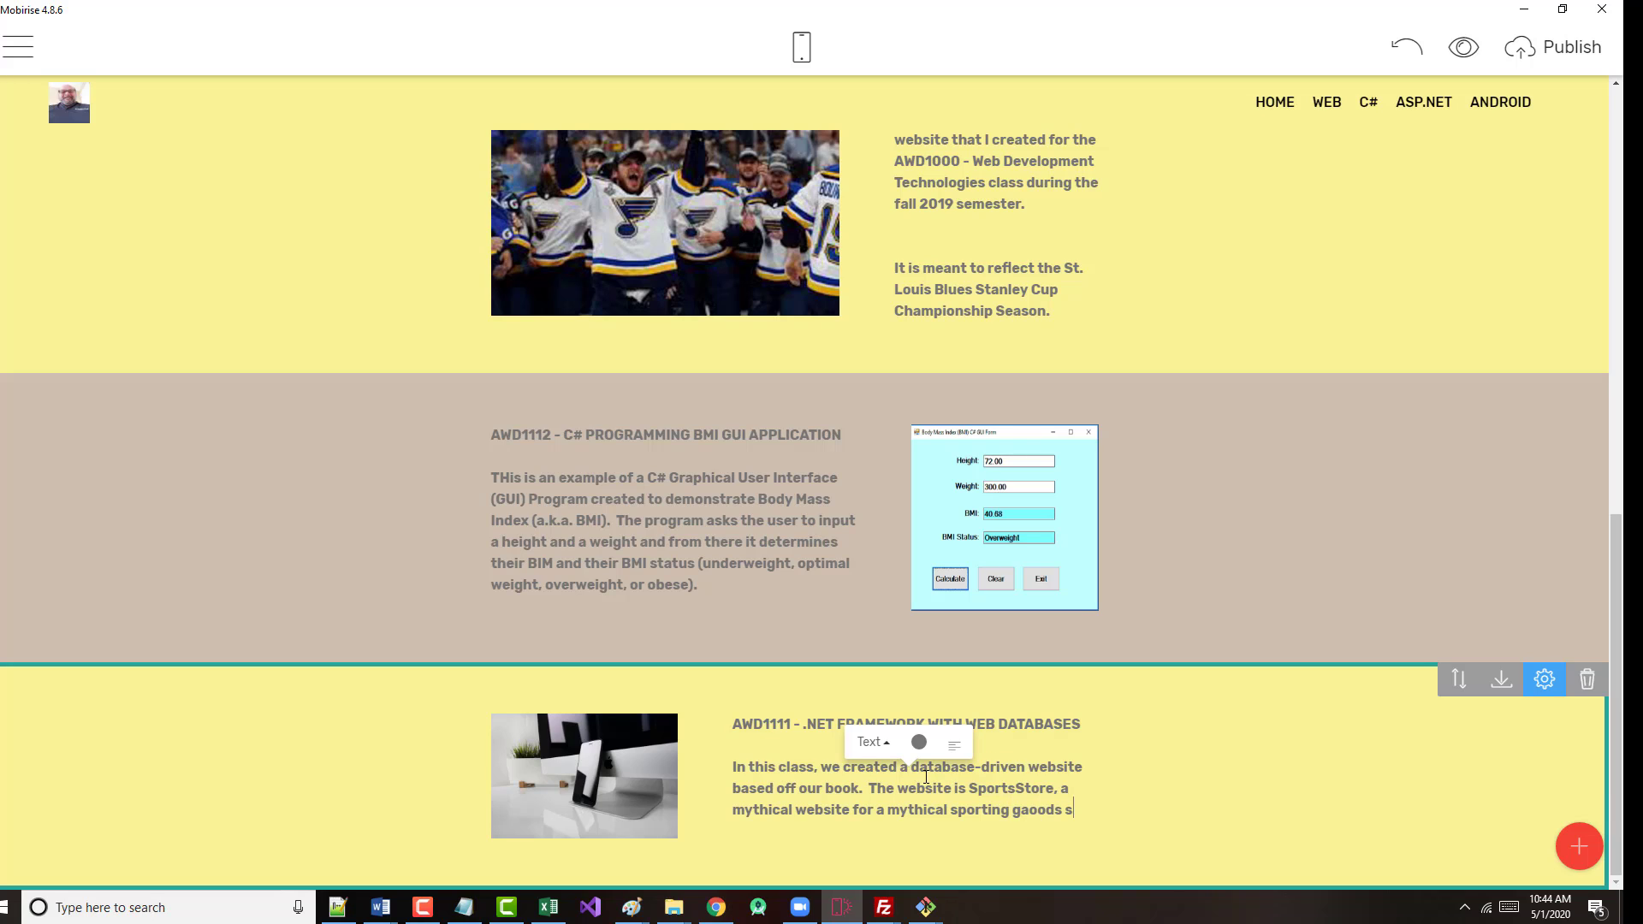
{"action": "key", "text": "BackSpace"}
{"action": "key", "text": "BackSpace"}
{"action": "key", "text": "BackSpace"}
{"action": "type", "text": "oods store."}
{"action": "key", "text": "Return"}
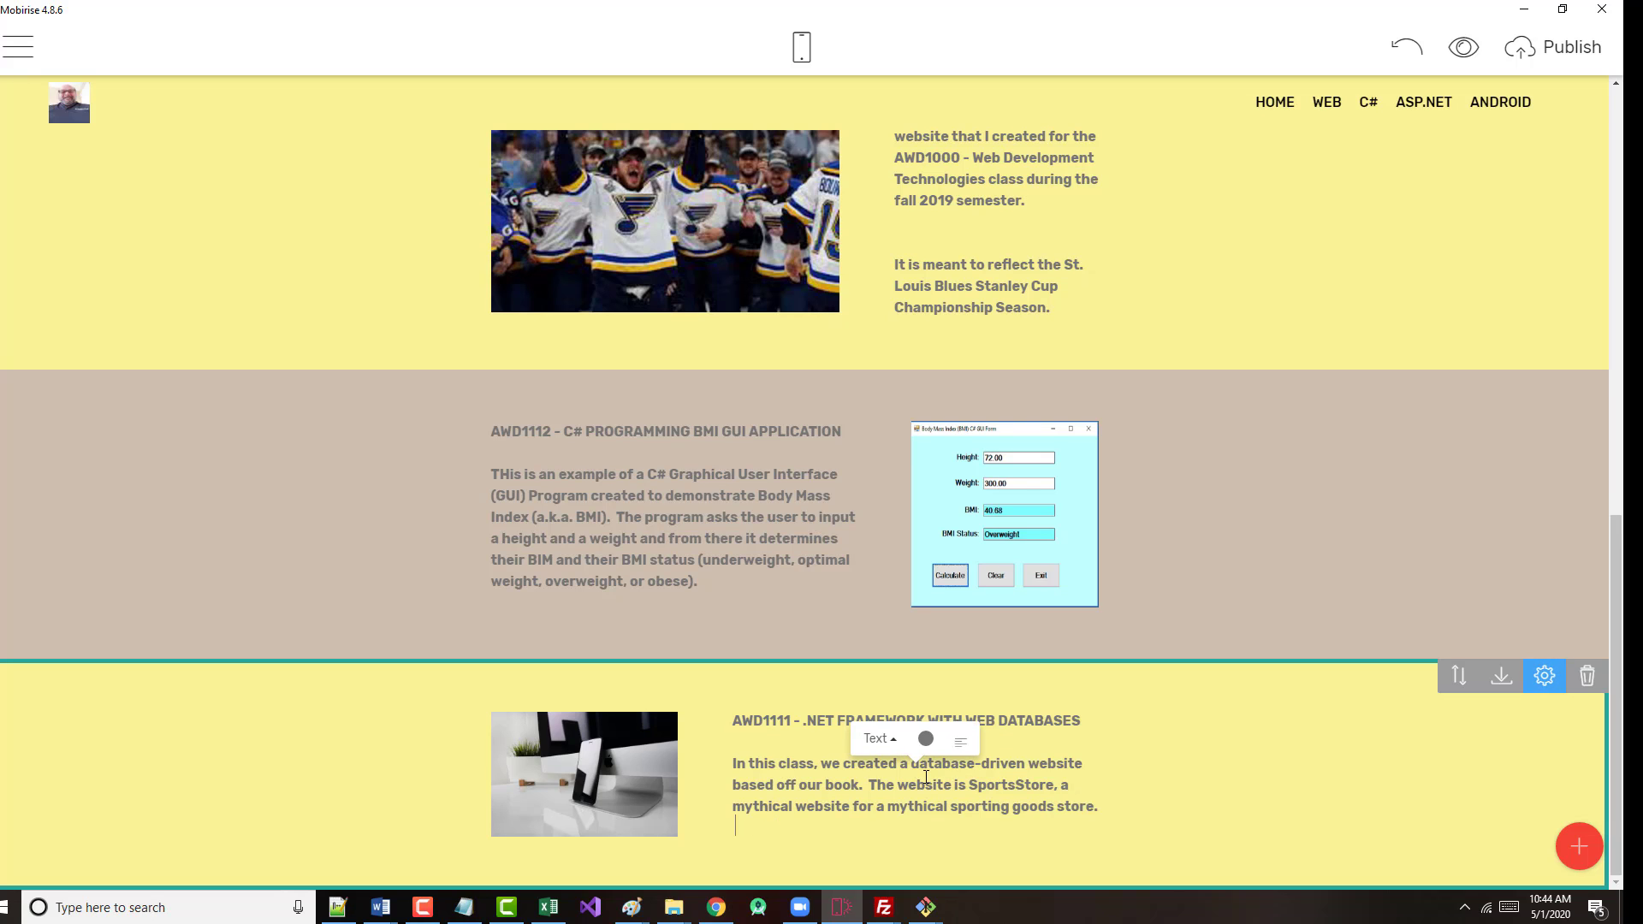
- Add the sentence "The website included an SQL Server database." to the end of the AWD1111 description
{"action": "type", "text": "The website included an "}
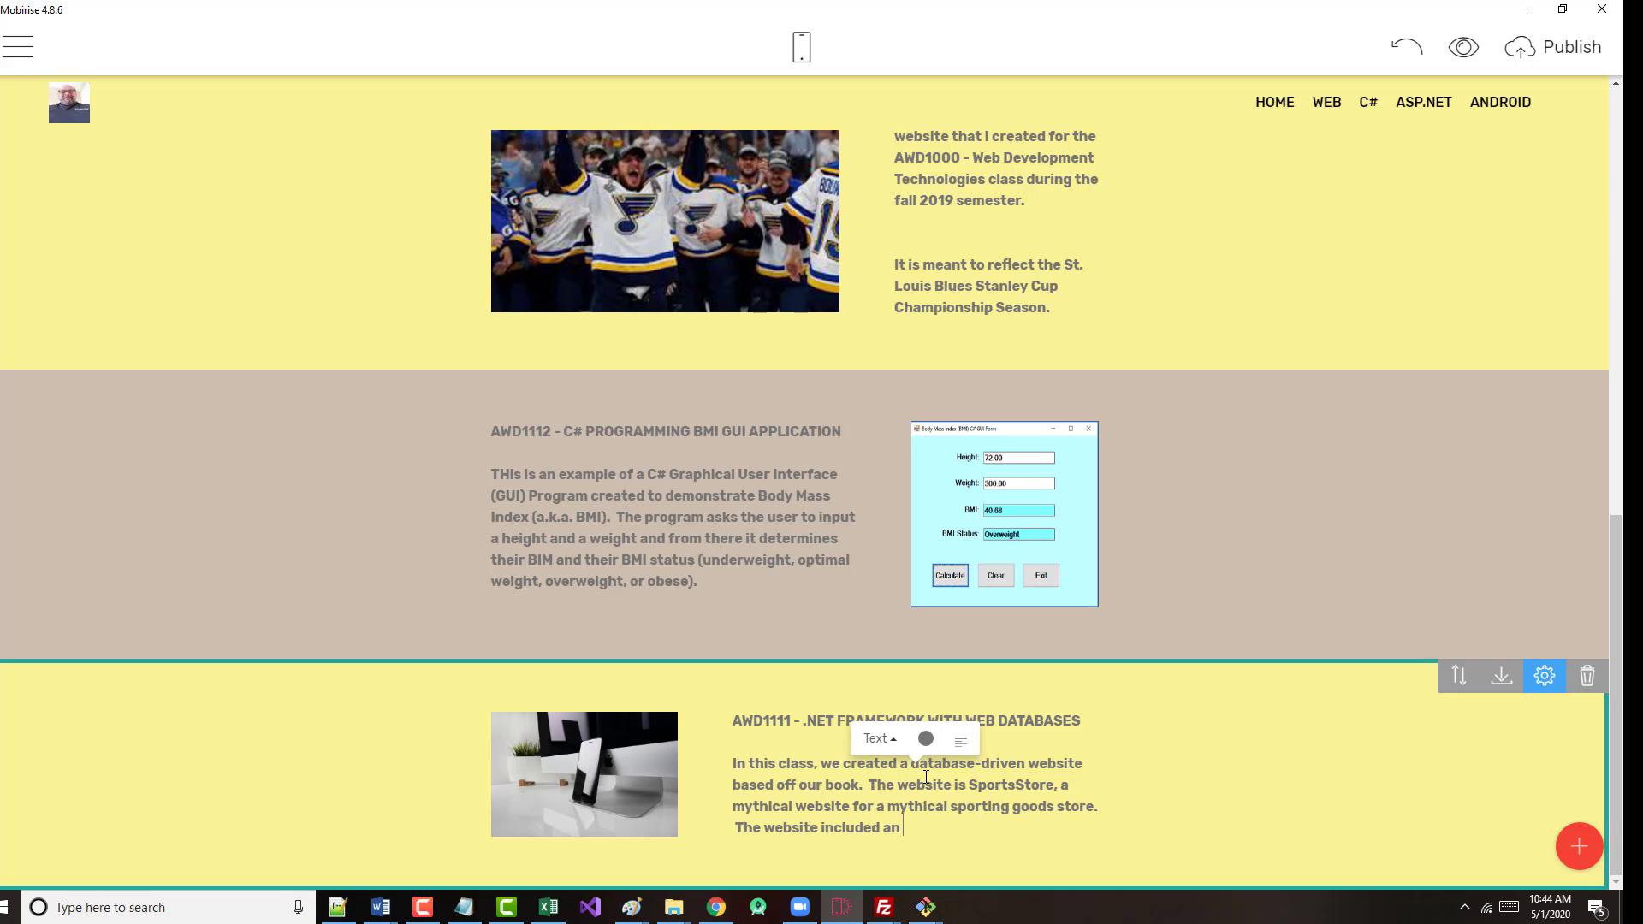
{"action": "type", "text": "SQL Server database."}
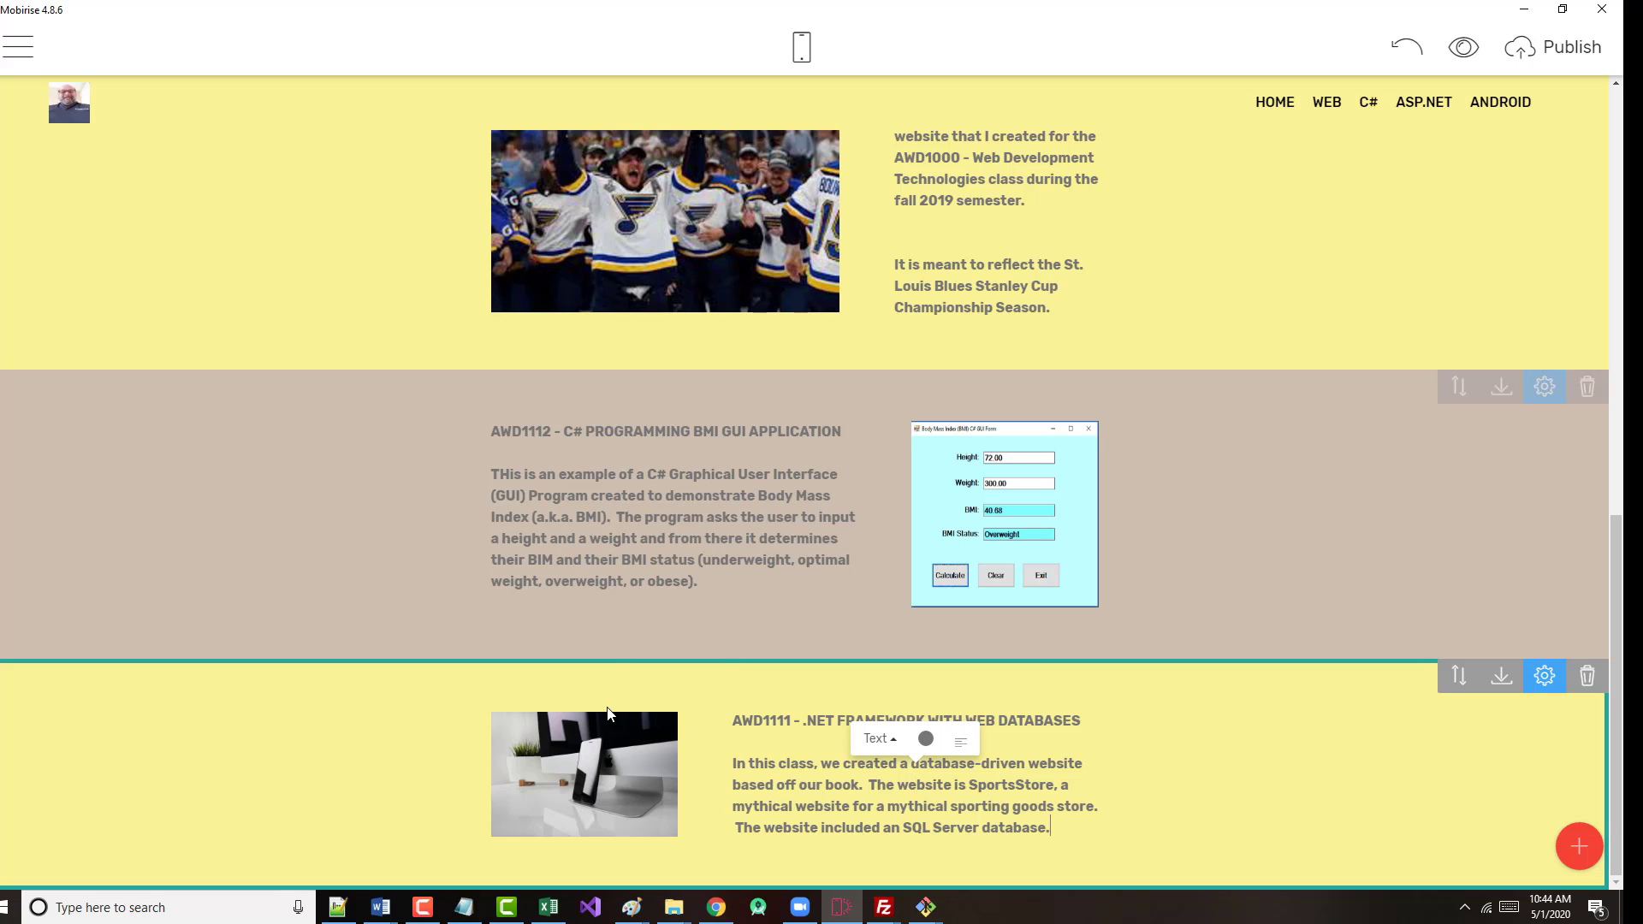
- Open the AWD1111 block's placeholder image for replacement and check the C# folder on the computer for a picture
{"action": "left_click", "coordinate": [587, 775]}
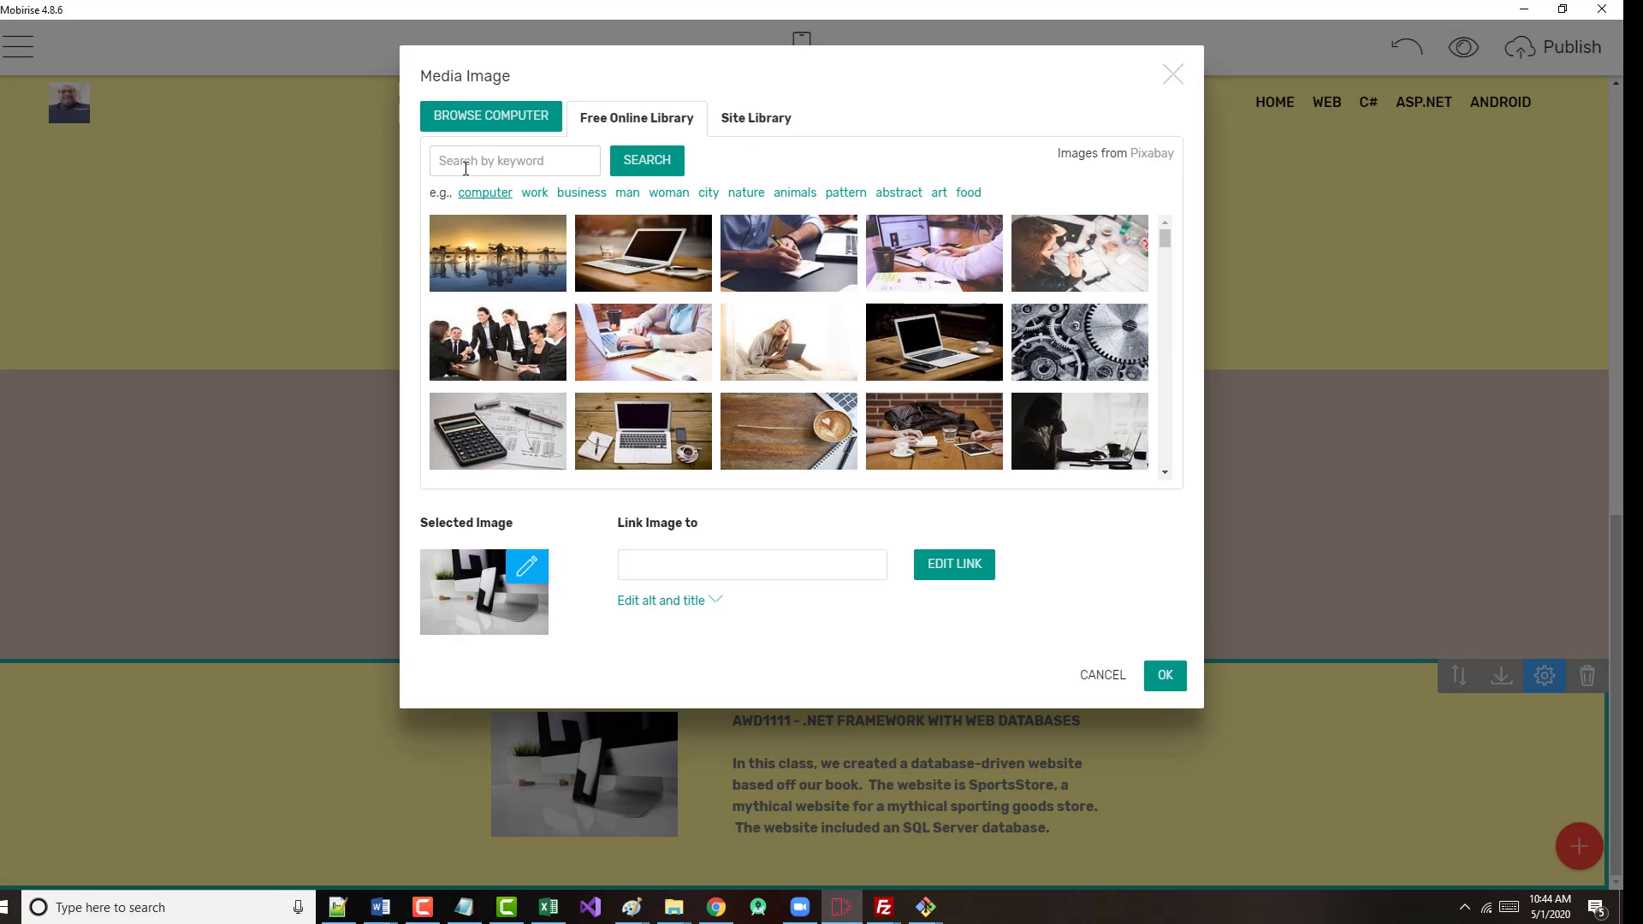
{"action": "left_click", "coordinate": [493, 118]}
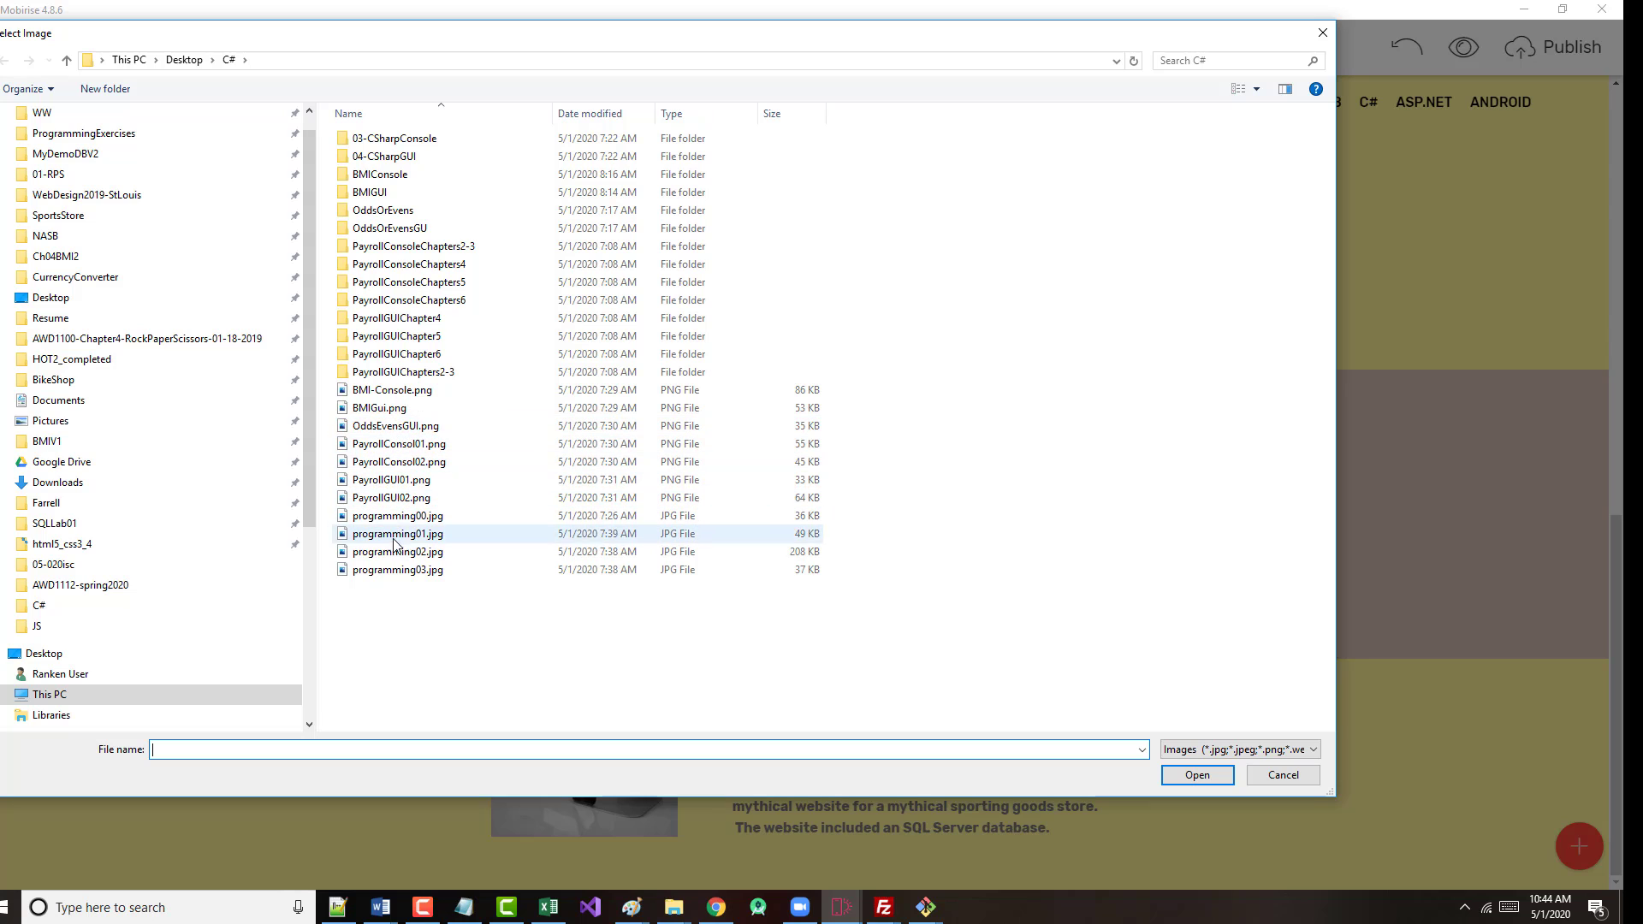
{"action": "left_click", "coordinate": [1282, 775]}
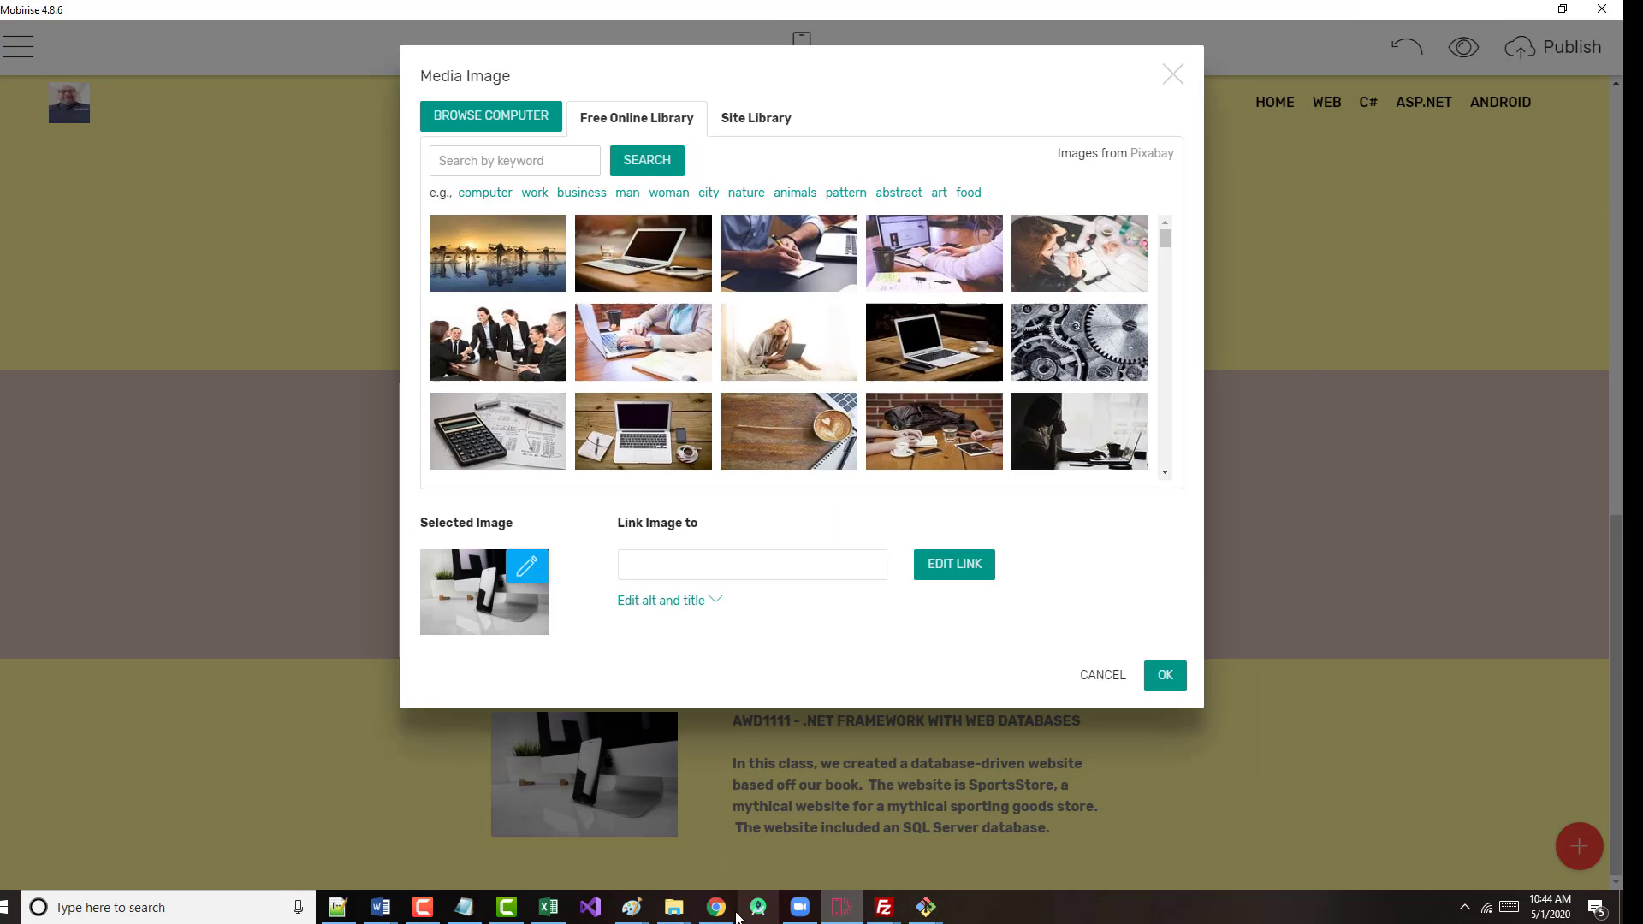
- Switch to Chrome and search Google Images in a new tab for "asp.net database-driven website"
{"action": "left_click", "coordinate": [716, 908]}
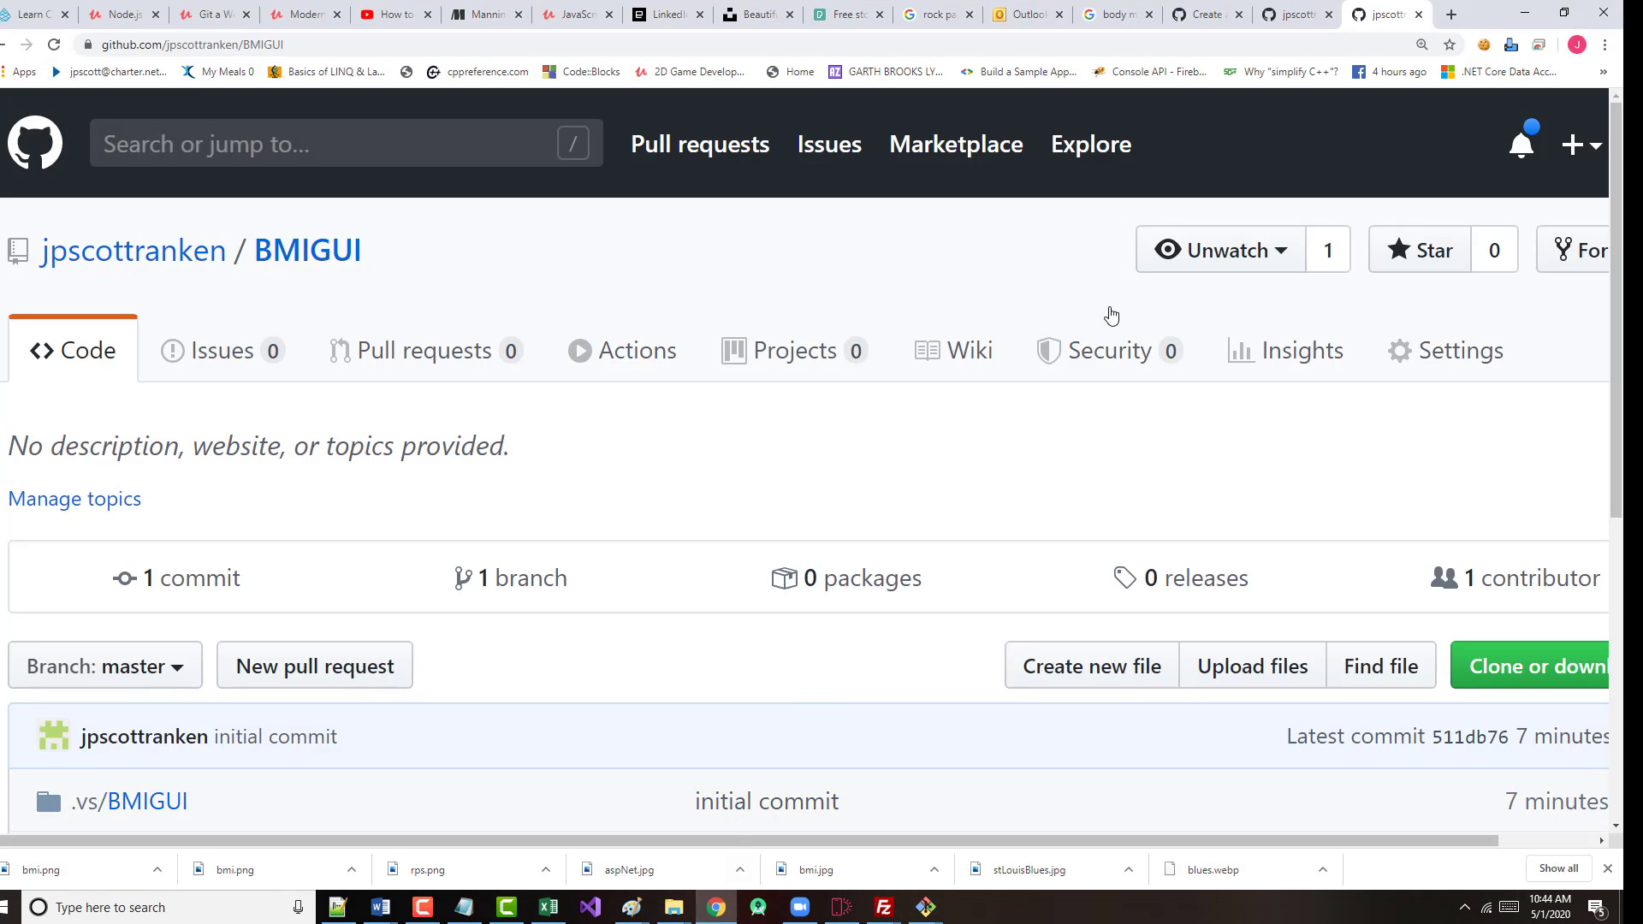
{"action": "left_click", "coordinate": [1451, 14]}
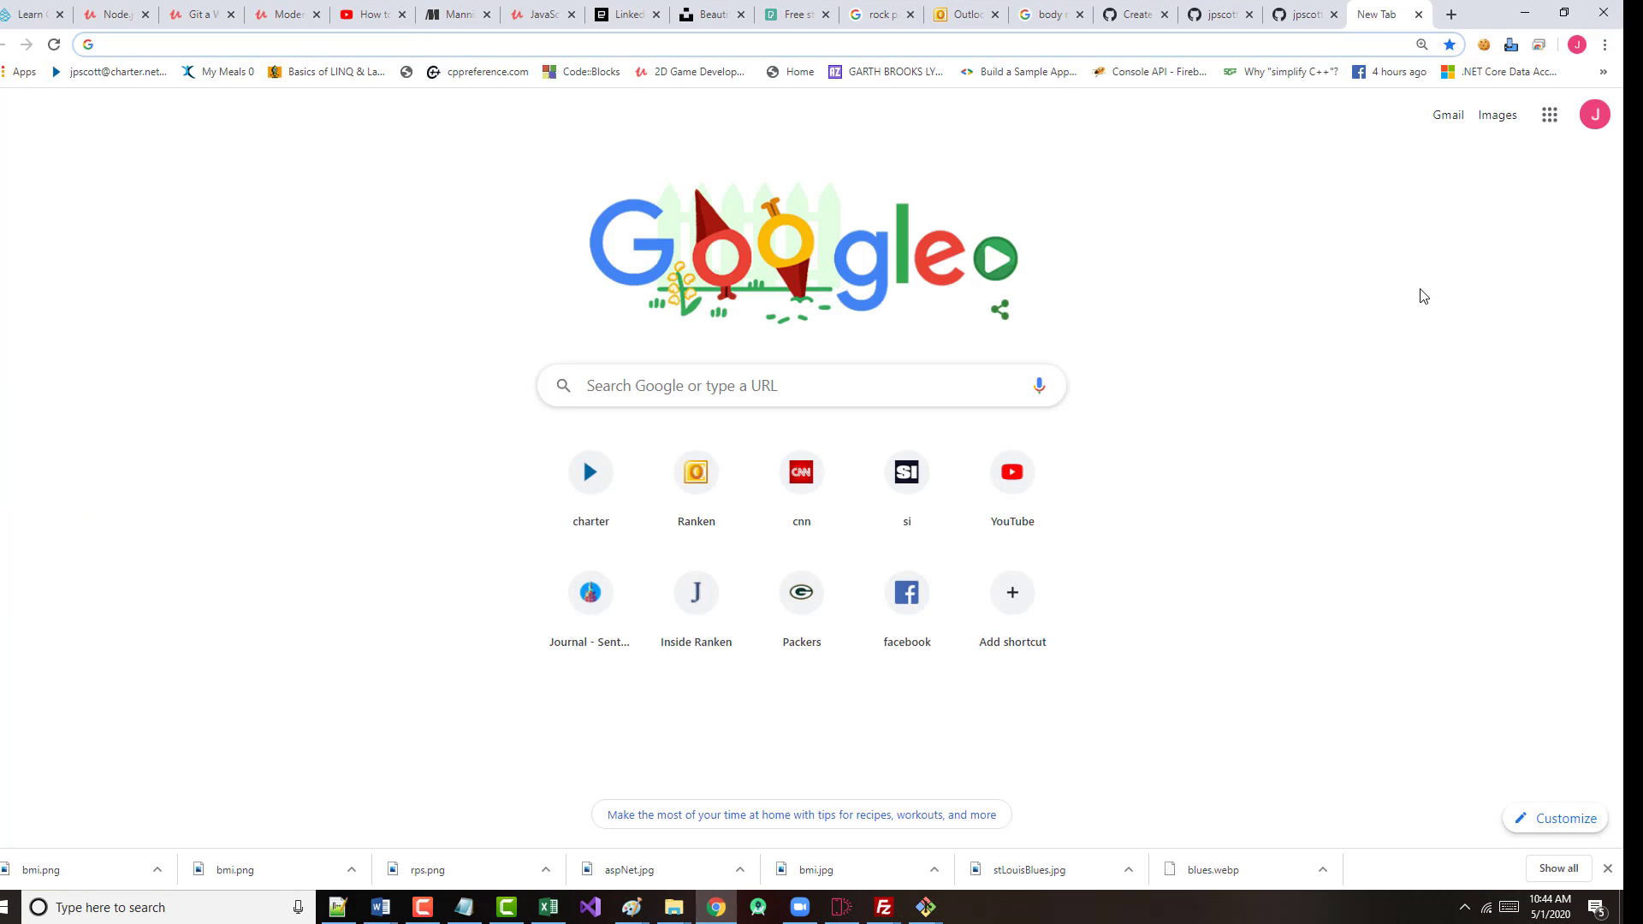
{"action": "left_click", "coordinate": [1498, 117]}
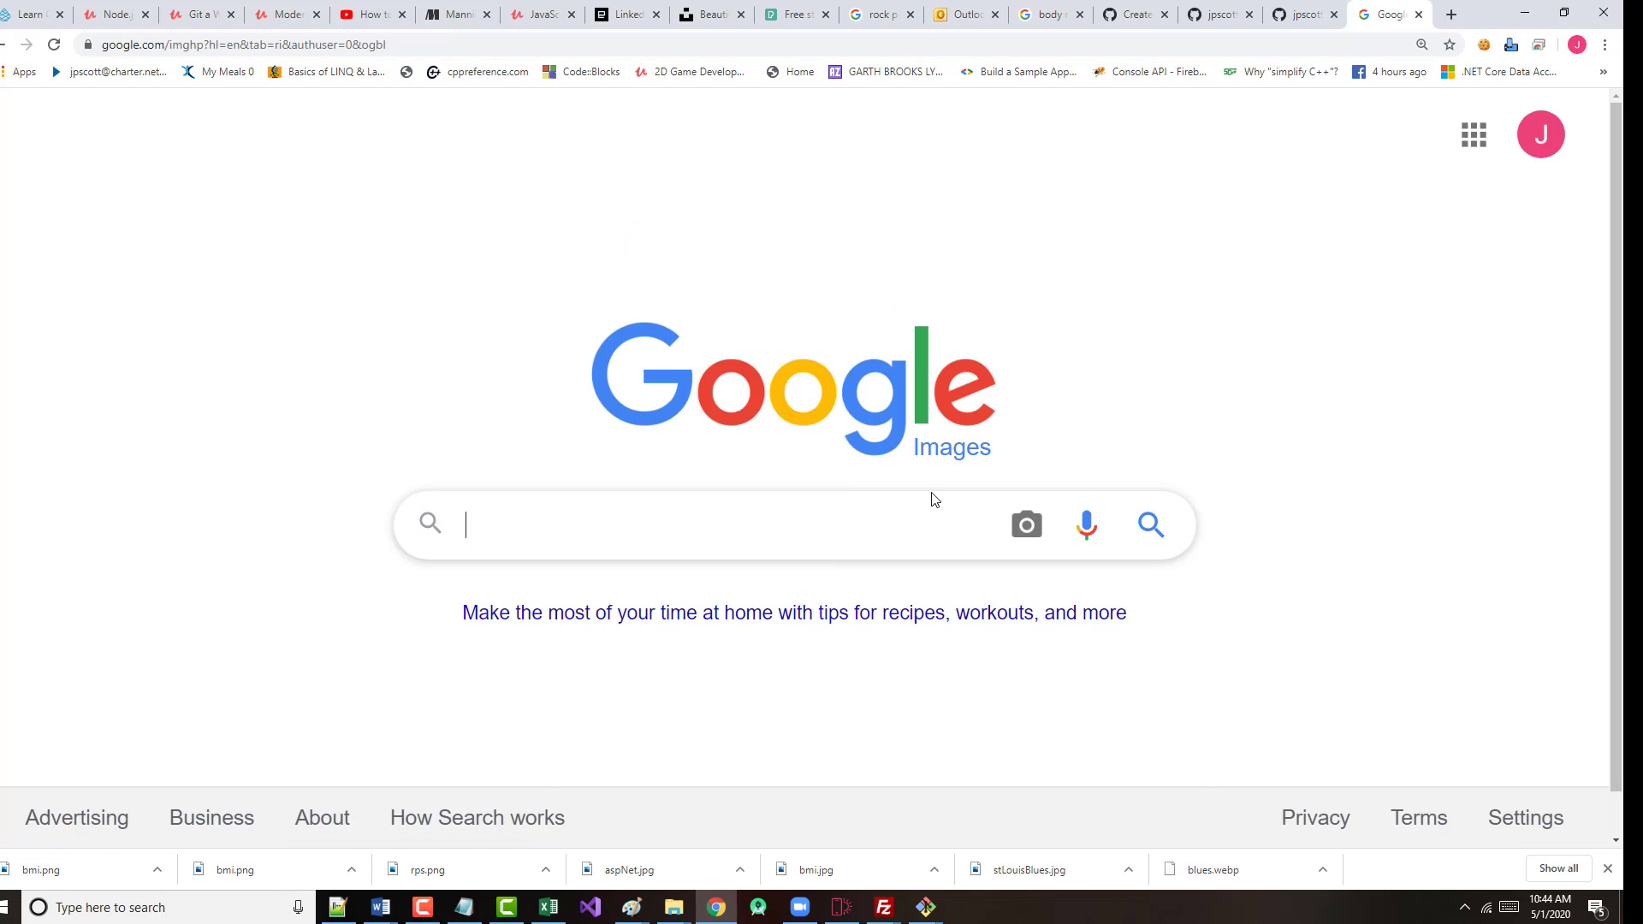
{"action": "type", "text": "asp.net"}
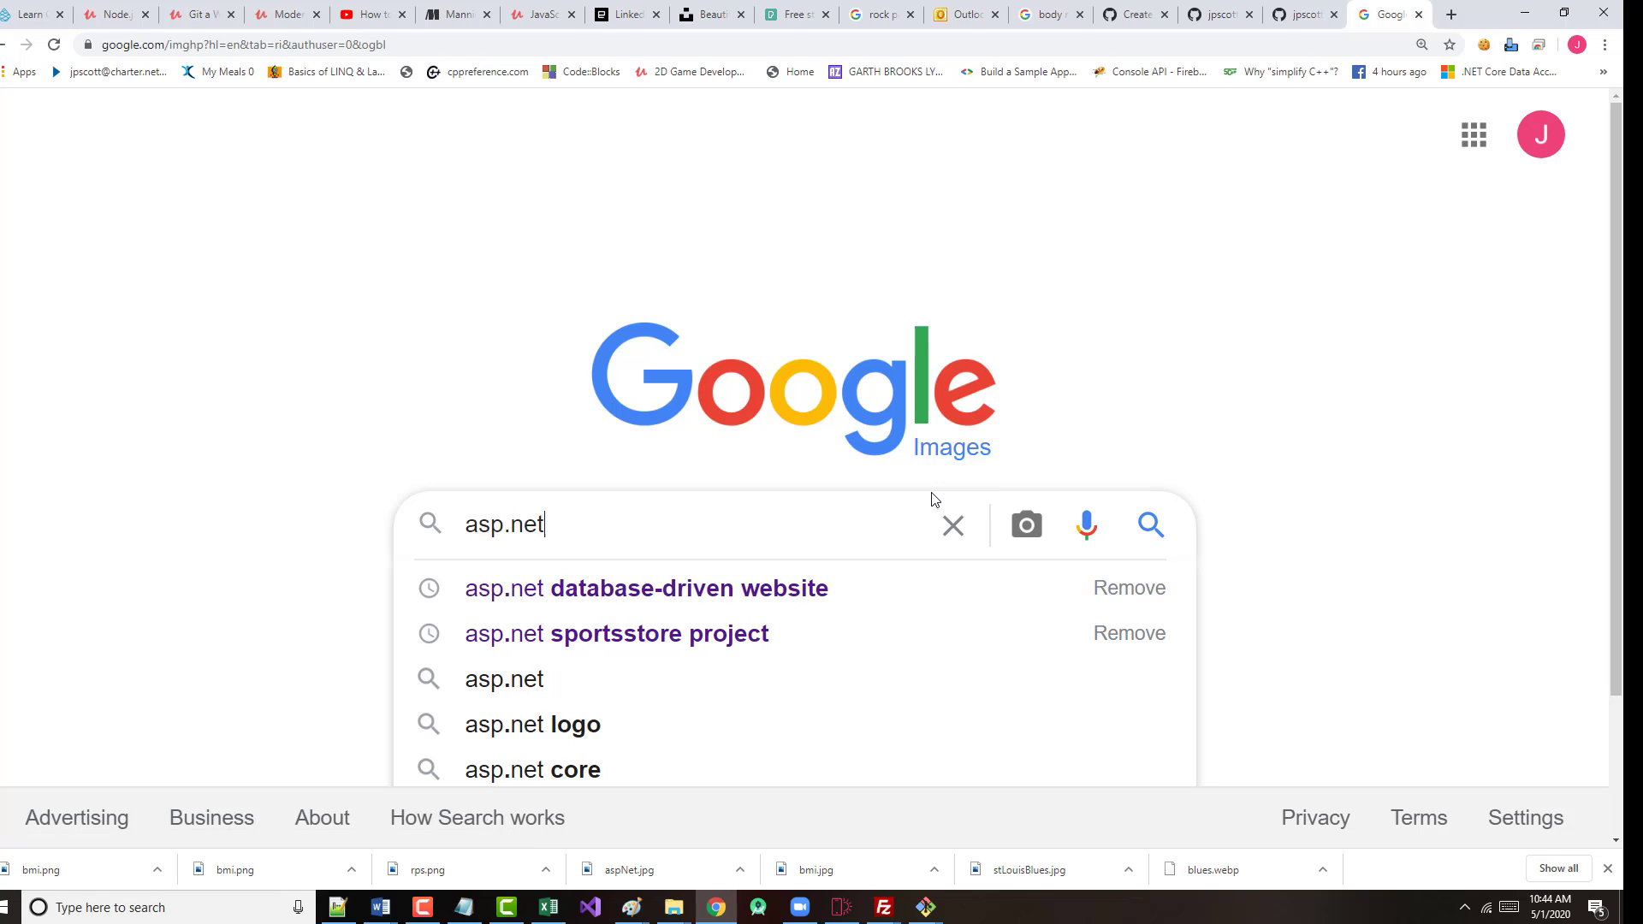
{"action": "key", "text": "Down"}
{"action": "key", "text": "Return"}
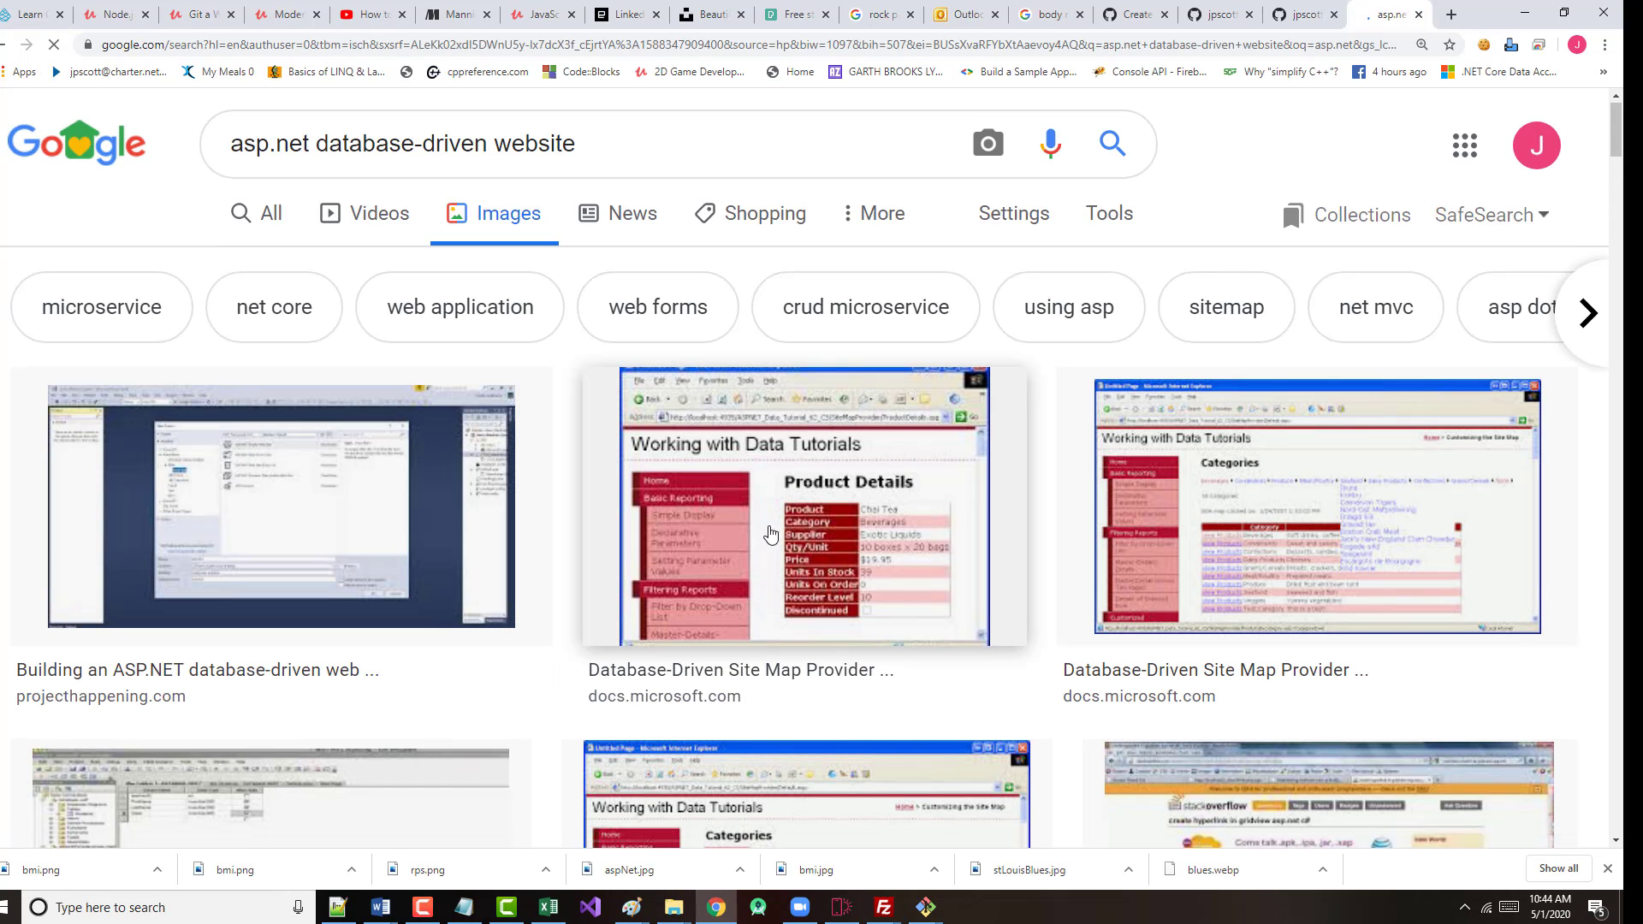
- Save the colourful ASP.NET services diagram from fiverr.com to the Desktop as ddWebsite
{"action": "scroll", "coordinate": [770, 535], "scroll_direction": "down", "scroll_amount": 10}
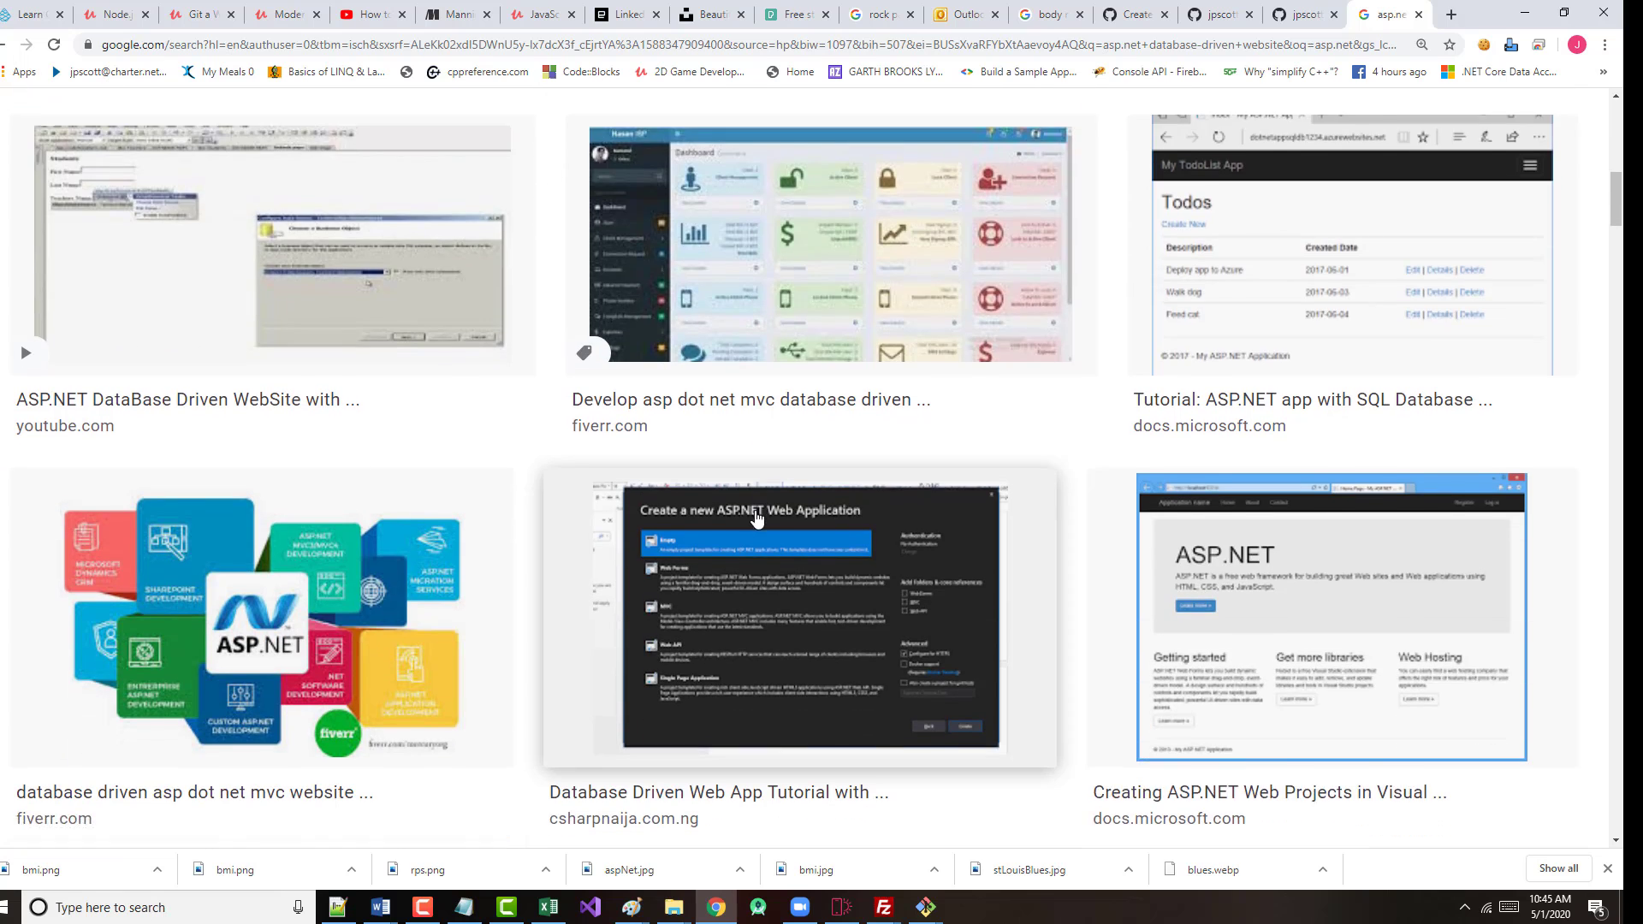
{"action": "scroll", "coordinate": [757, 515], "scroll_direction": "down", "scroll_amount": 3}
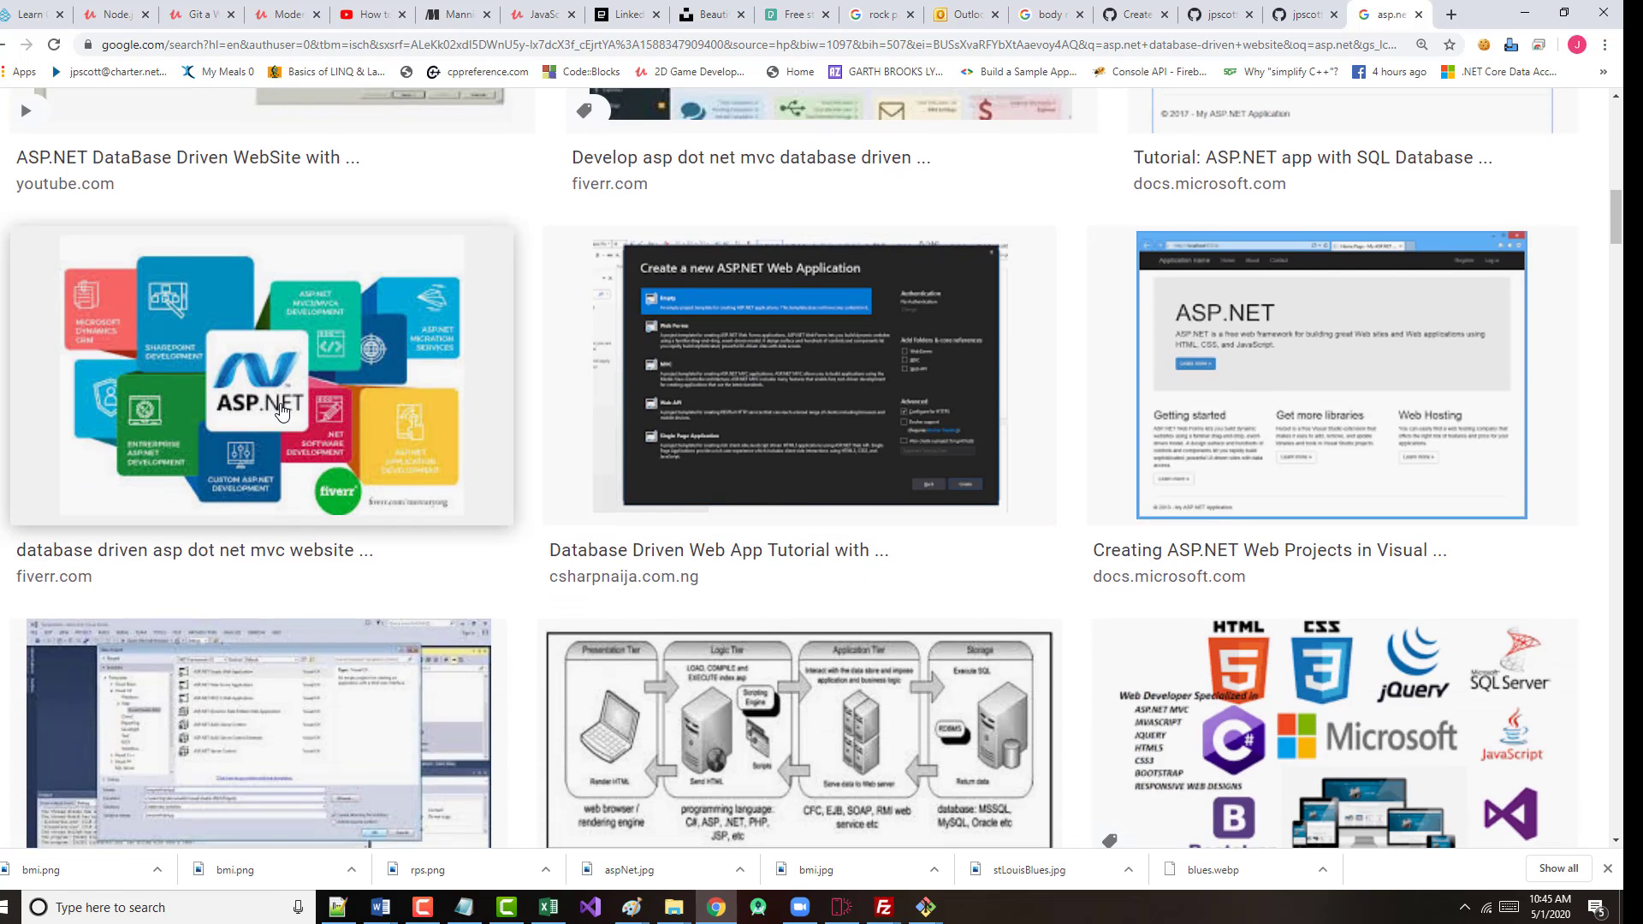
{"action": "right_click", "coordinate": [280, 405]}
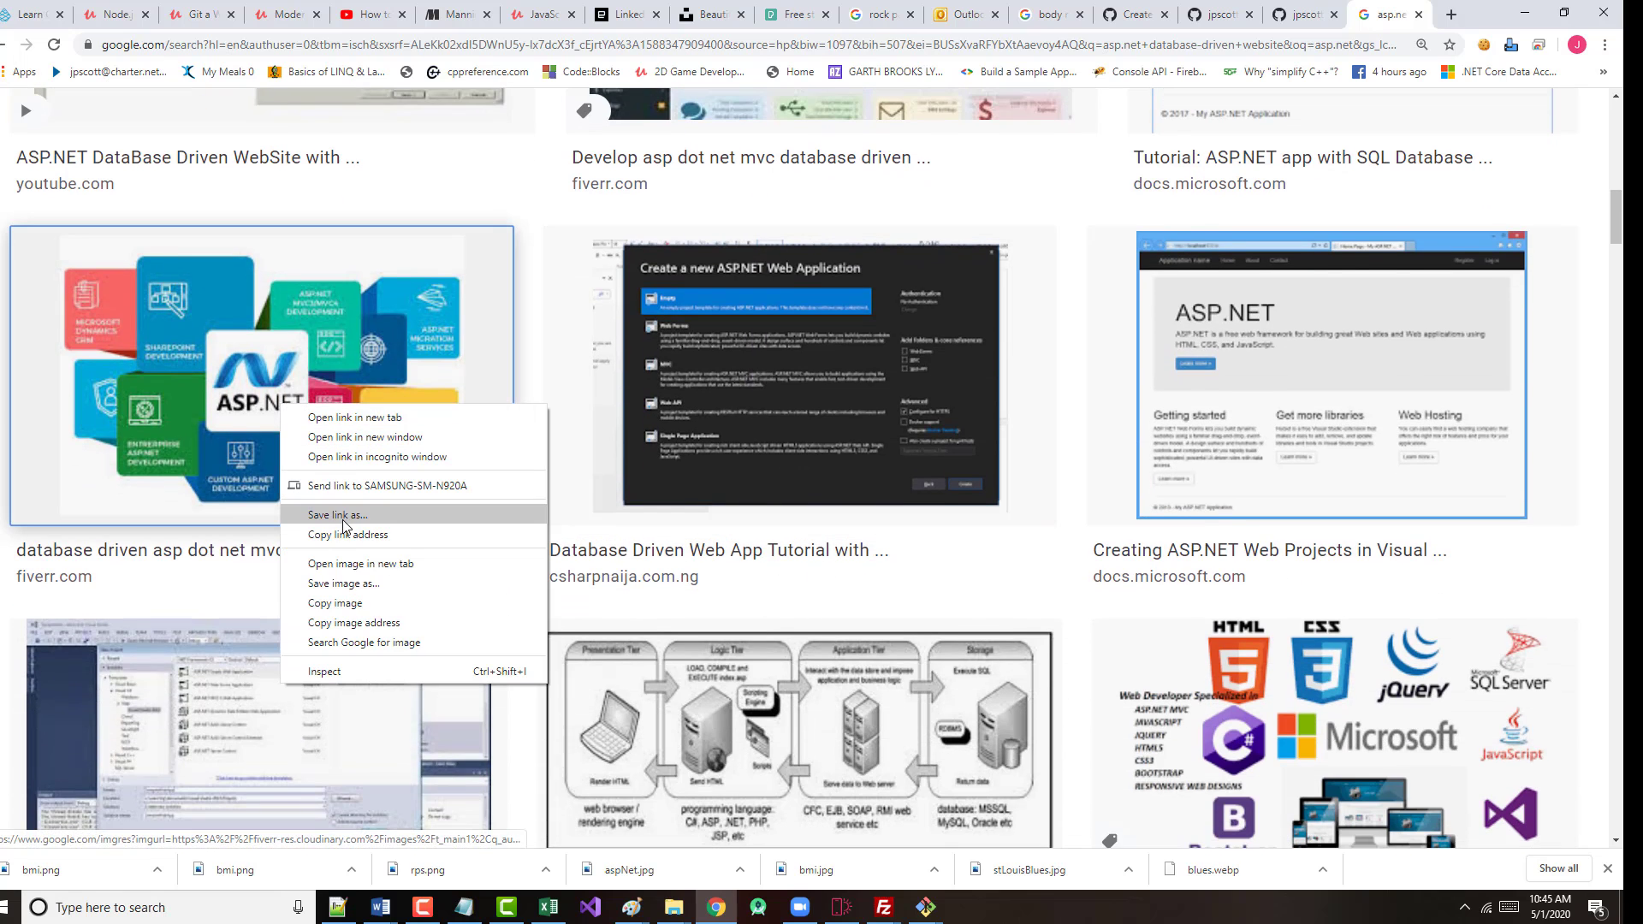
{"action": "left_click", "coordinate": [333, 584]}
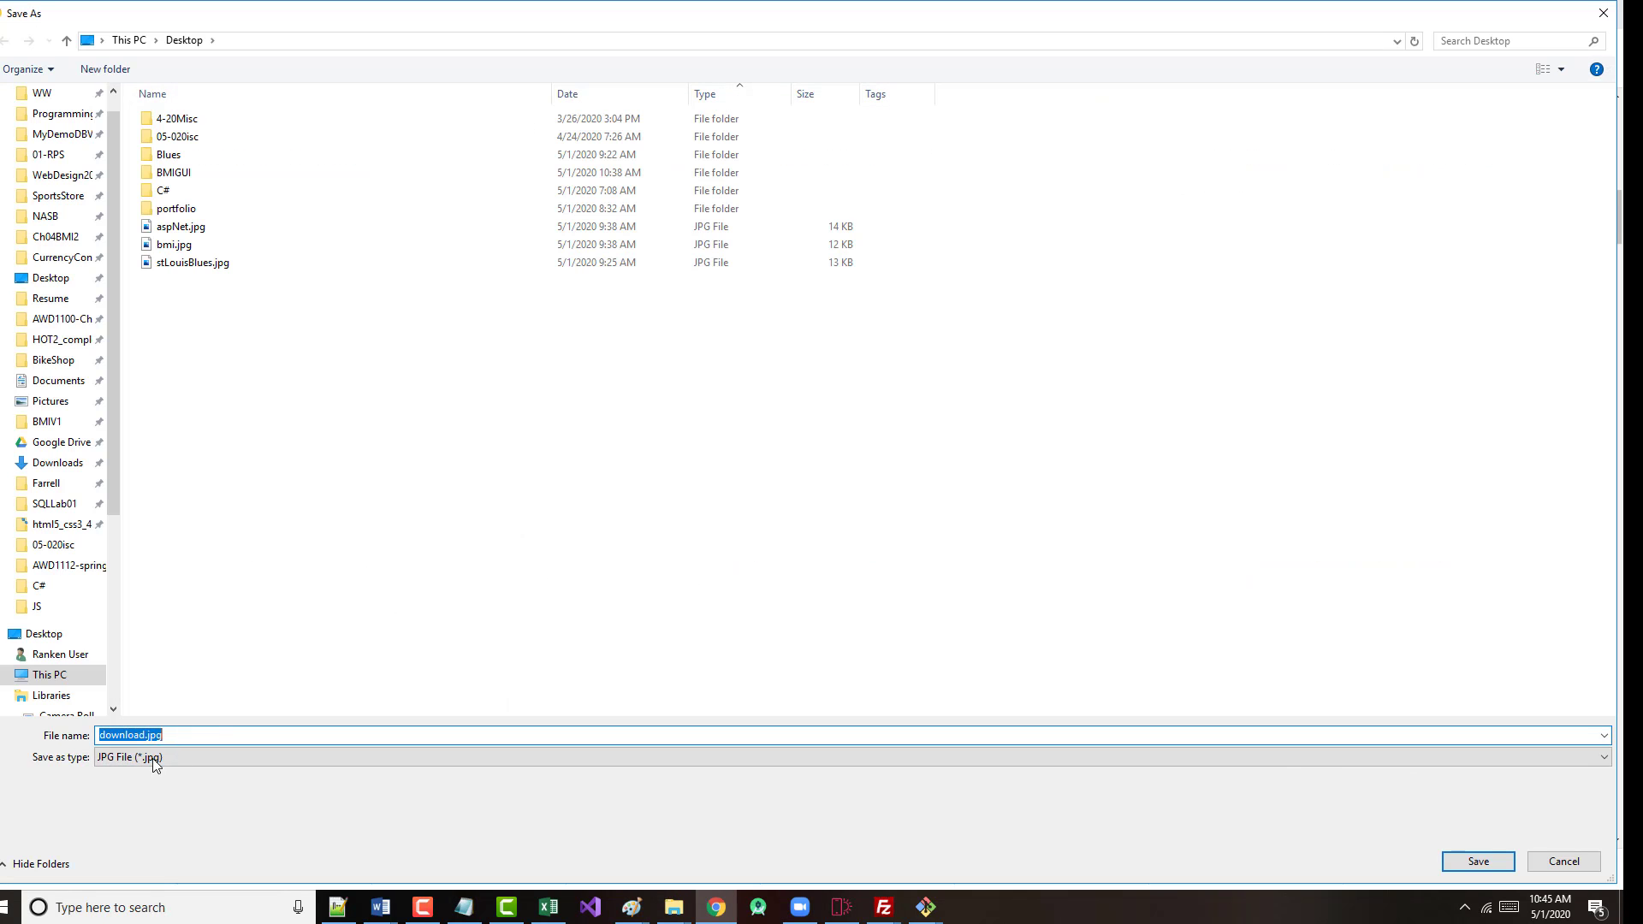
{"action": "left_click", "coordinate": [136, 734]}
{"action": "double_click", "coordinate": [147, 735]}
{"action": "type", "text": "ddWebsite"}
{"action": "key", "text": "Return"}
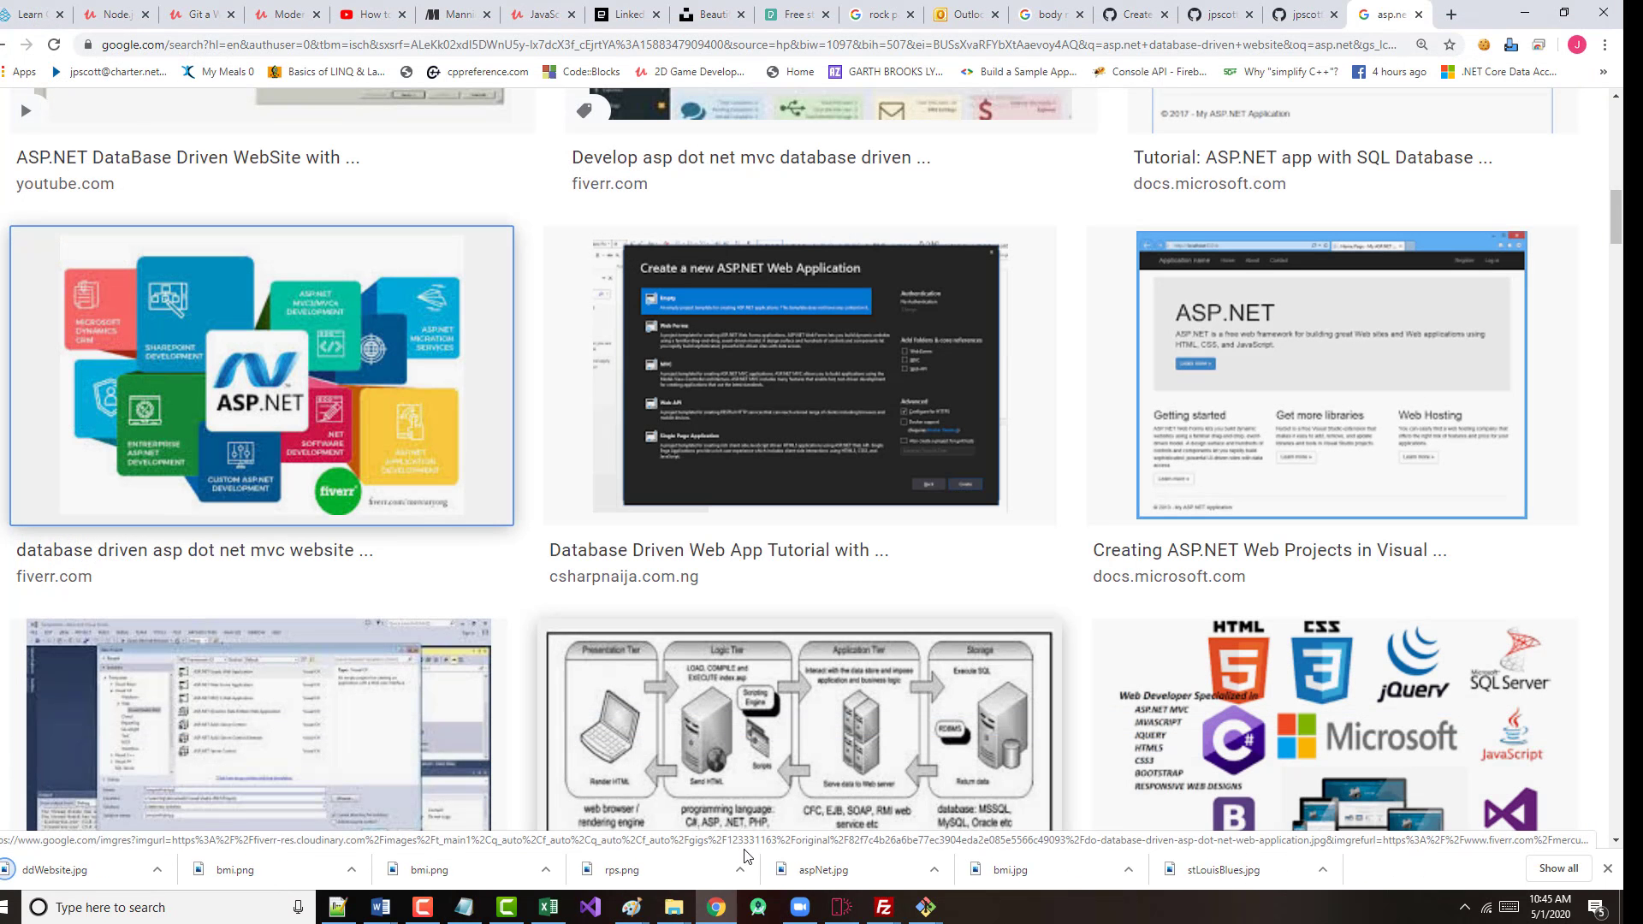
- Return to Mobirise and replace the AWD1111 block's placeholder image with ddWebsite.jpg from the Desktop
{"action": "left_click", "coordinate": [842, 907]}
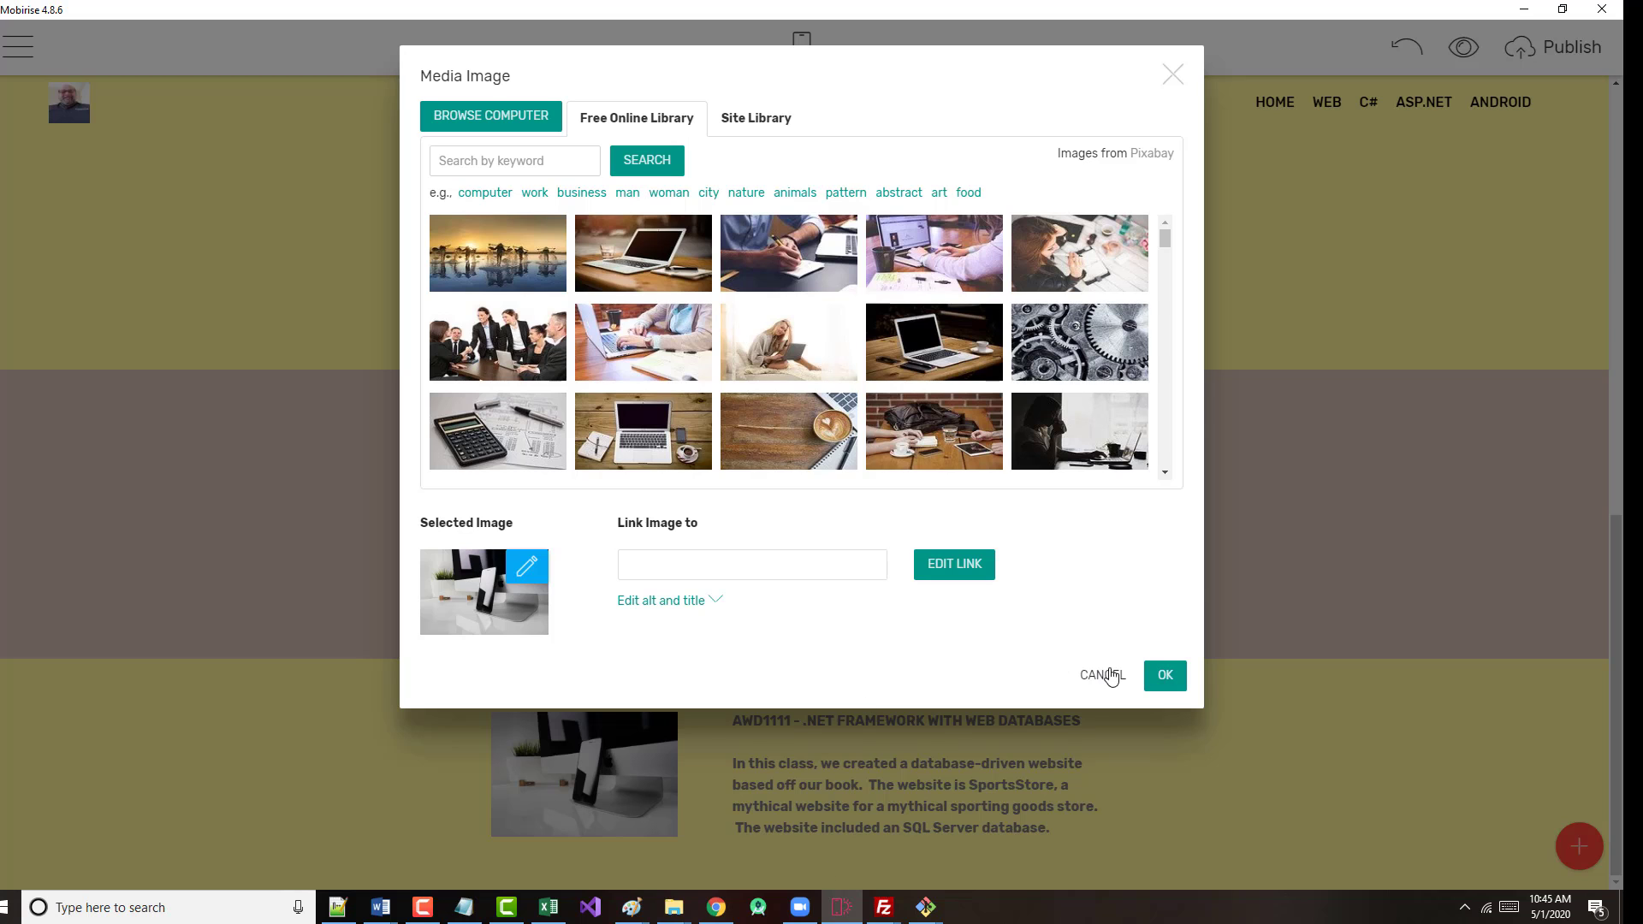
{"action": "left_click", "coordinate": [493, 127]}
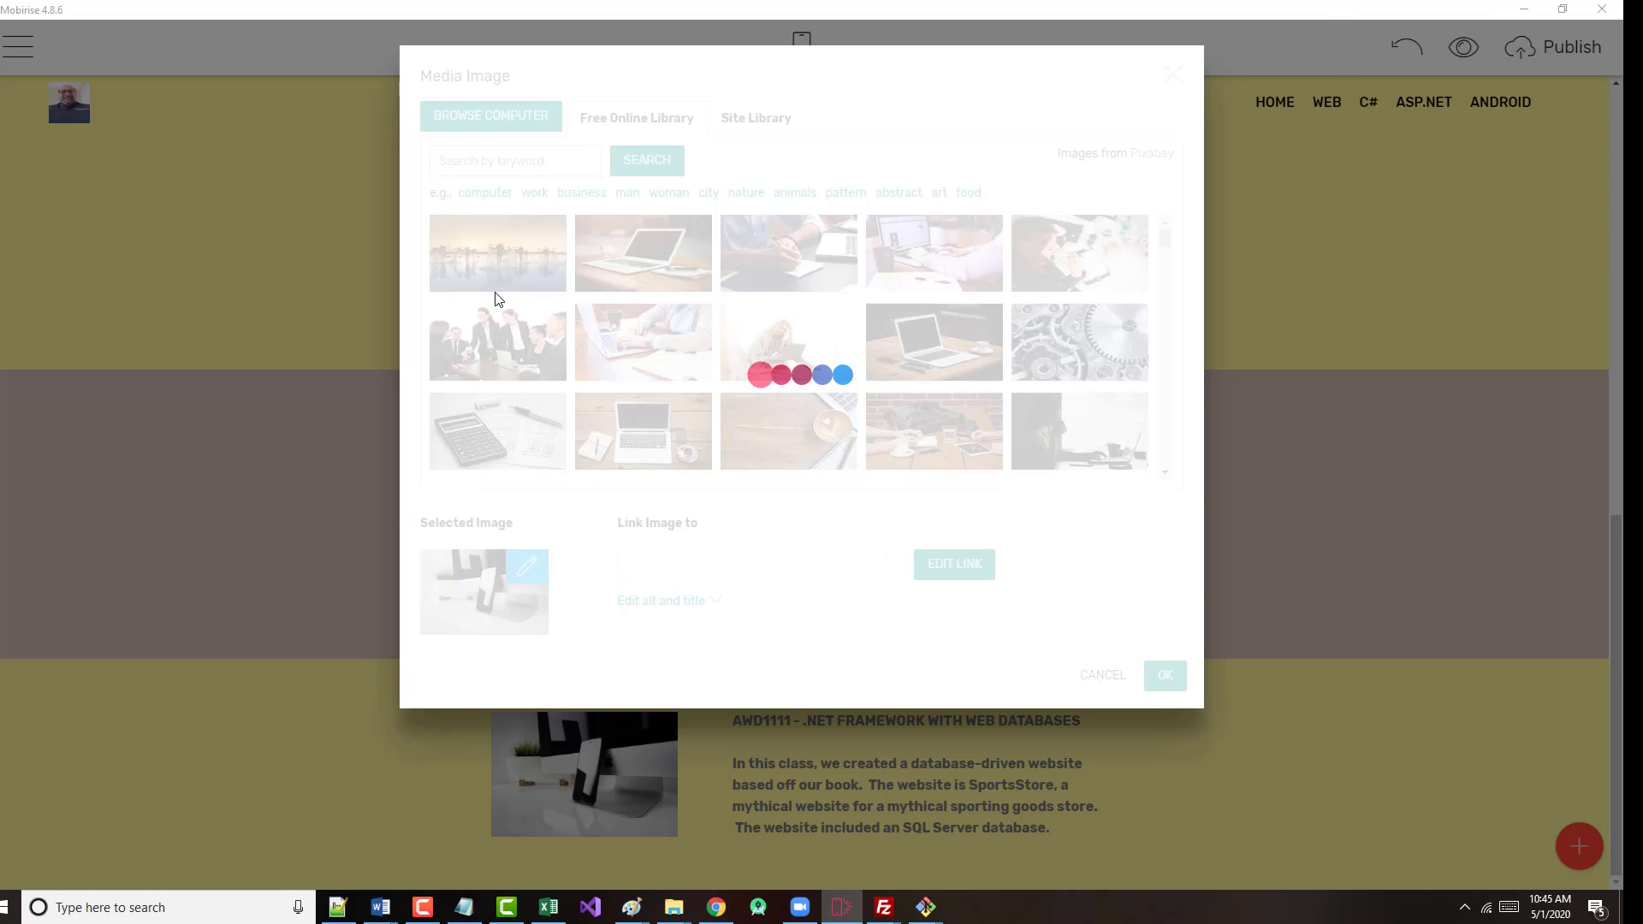
{"action": "left_click", "coordinate": [51, 298]}
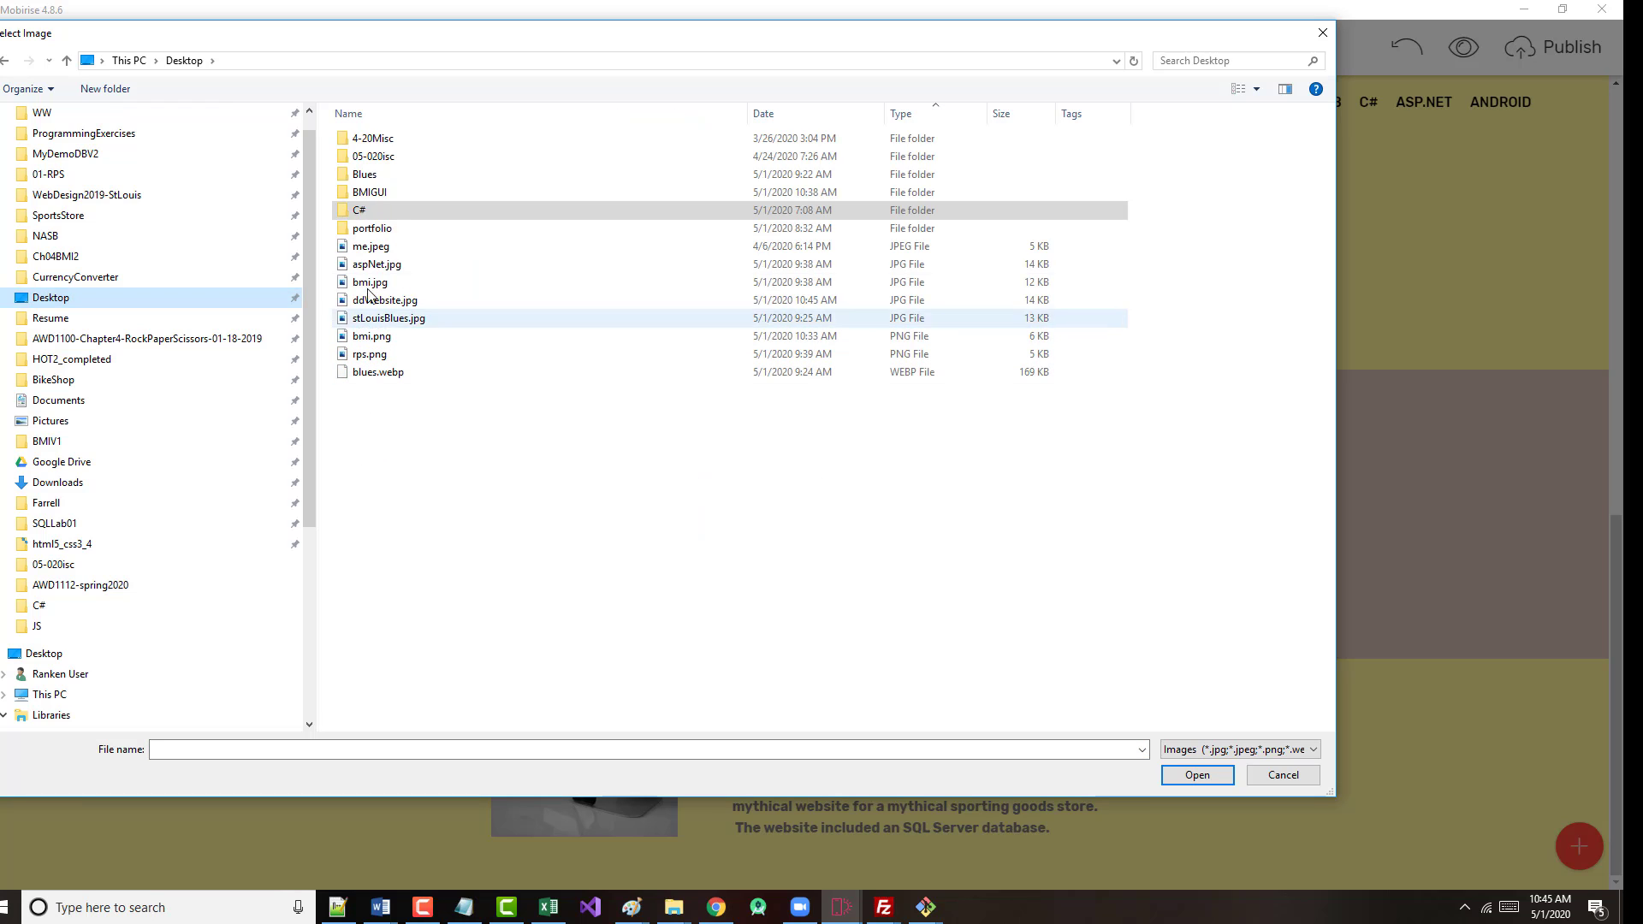
{"action": "left_click", "coordinate": [379, 301]}
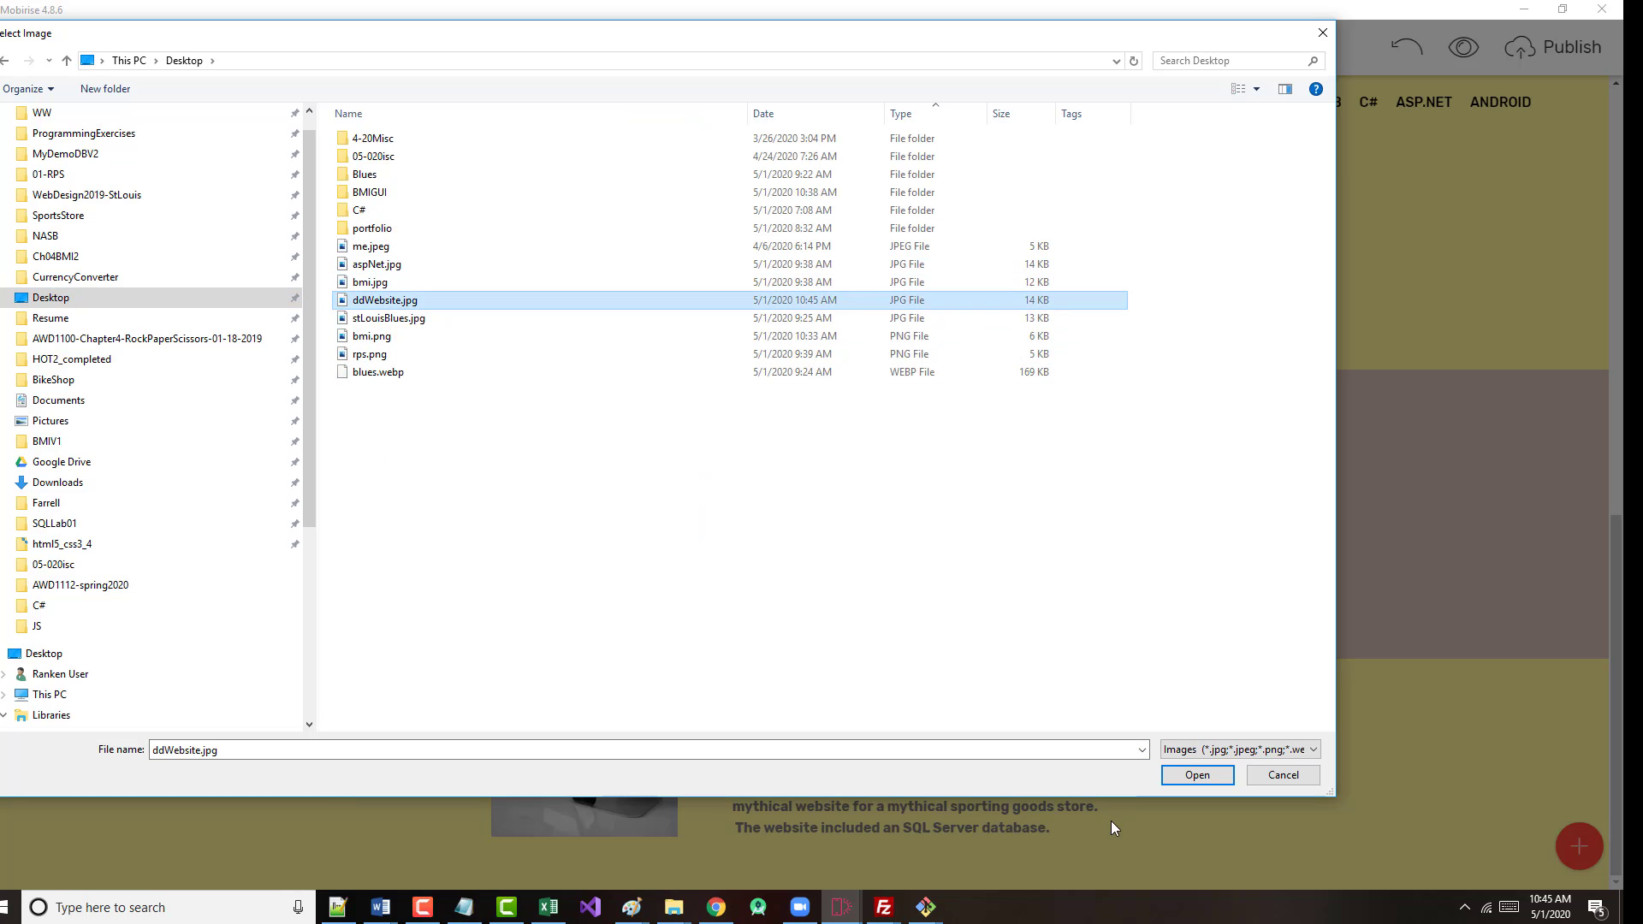
{"action": "left_click", "coordinate": [1198, 775]}
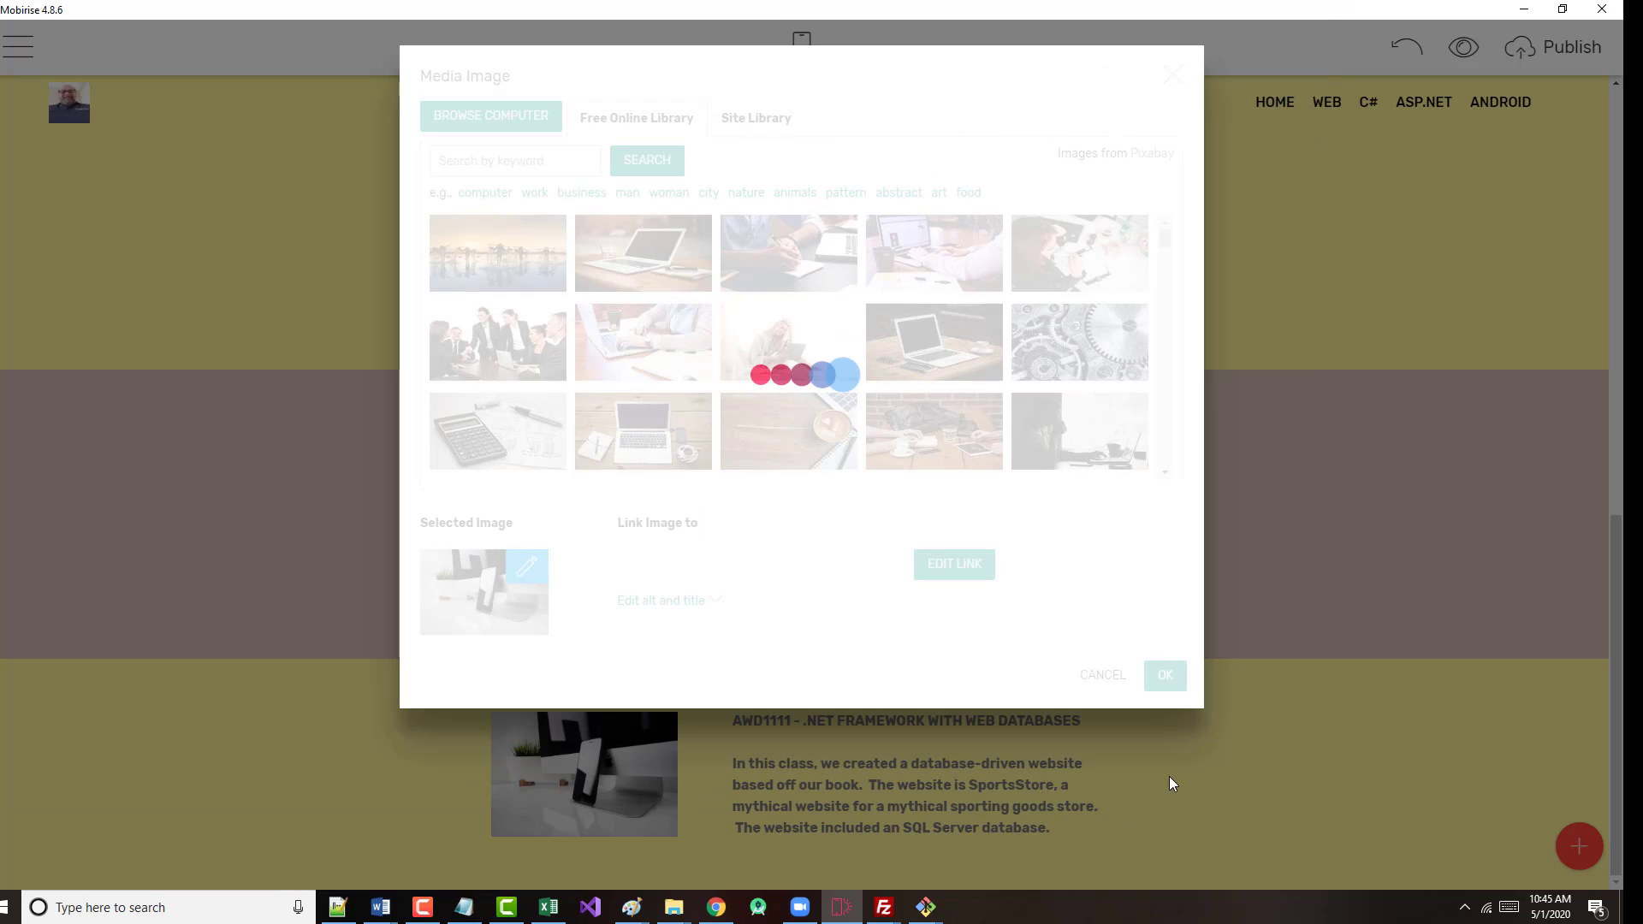
{"action": "left_click", "coordinate": [1165, 679]}
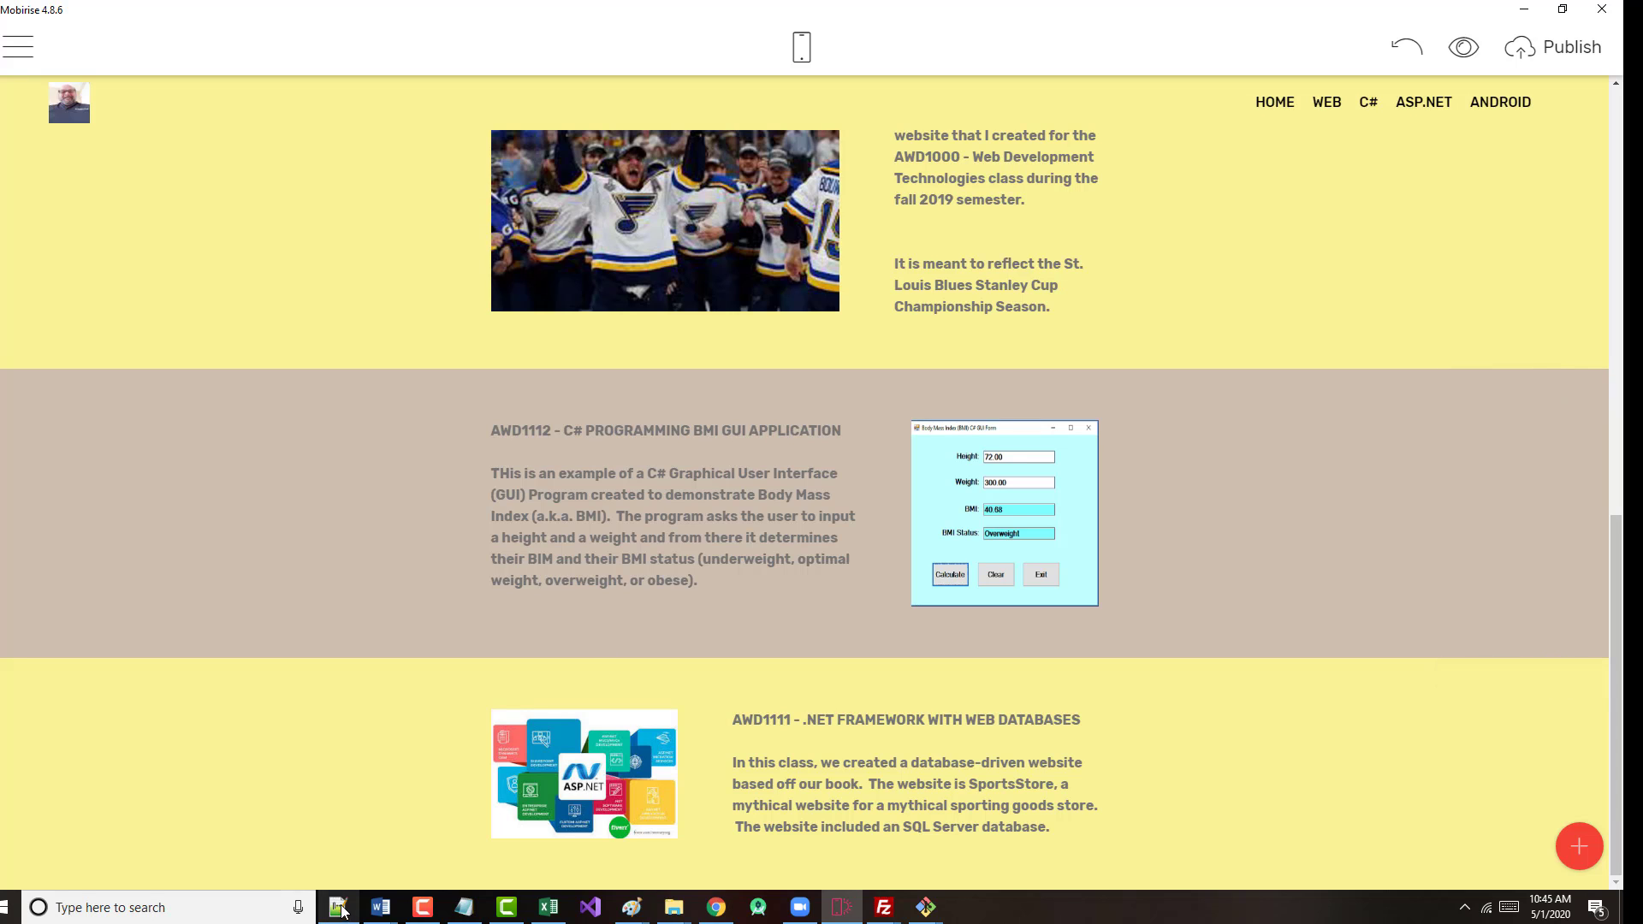
{"action": "left_click", "coordinate": [428, 910]}
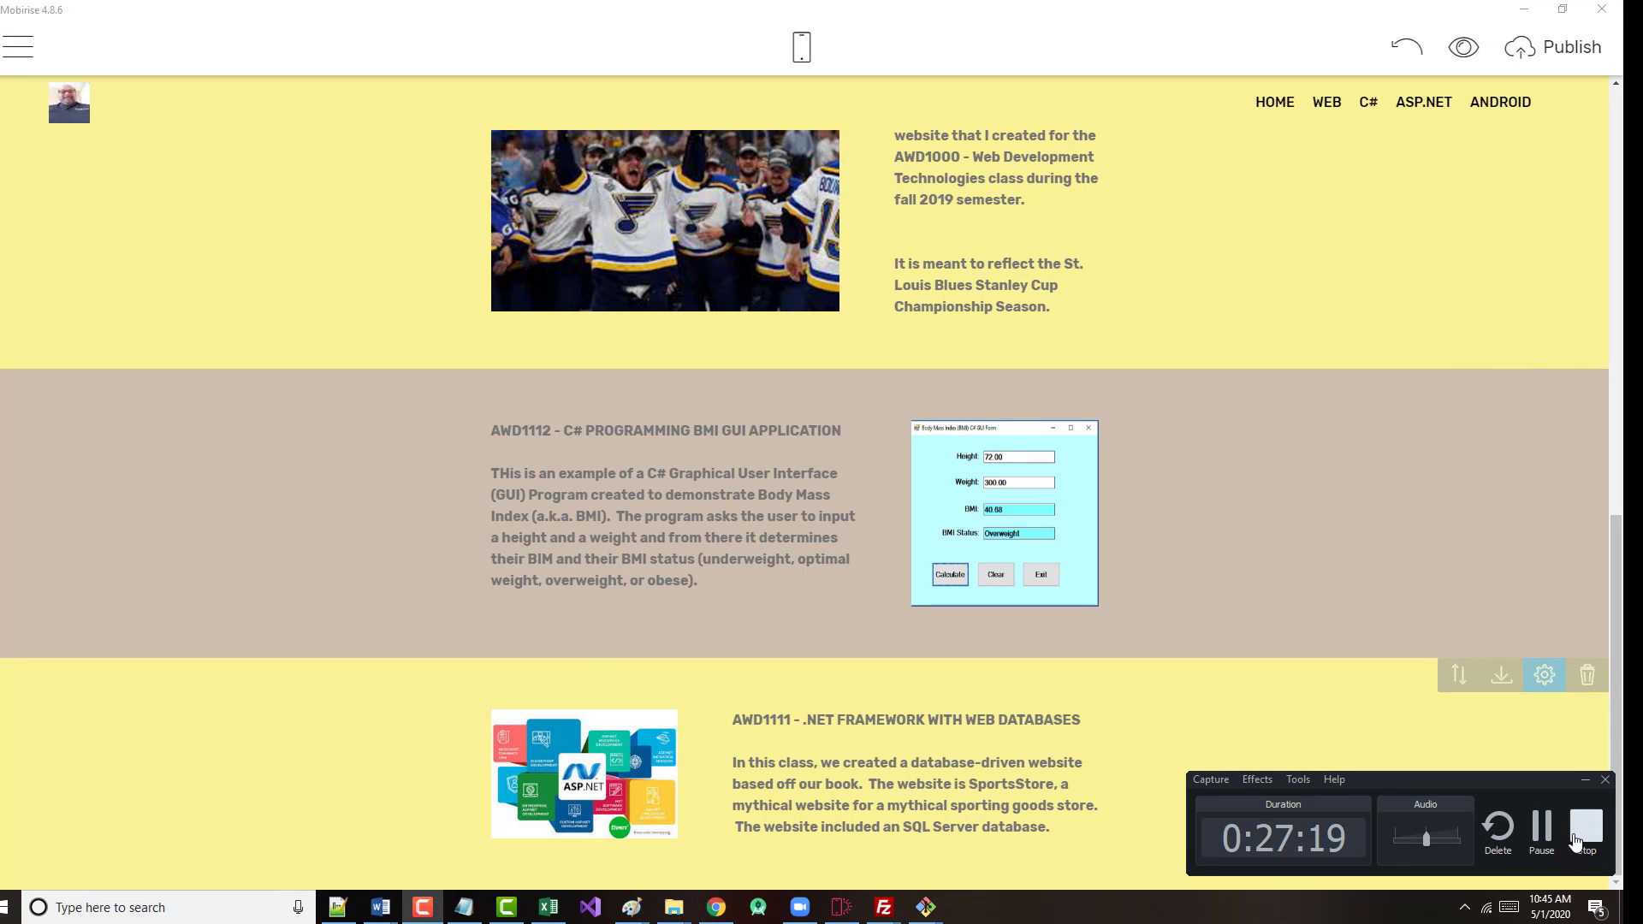